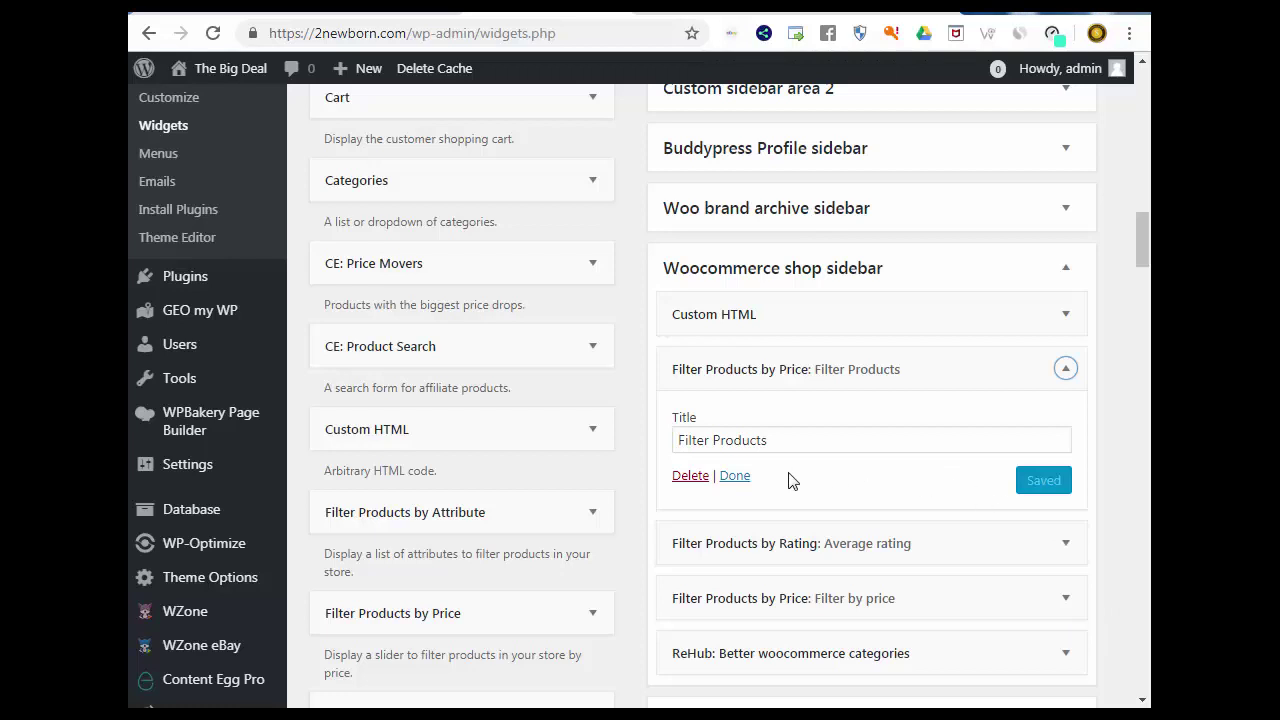
Step: Delete the "Filter Products" price filter widget from the Woocommerce shop sidebar, keeping the one titled "Filter by price"
scroll(866, 517, down, 1)
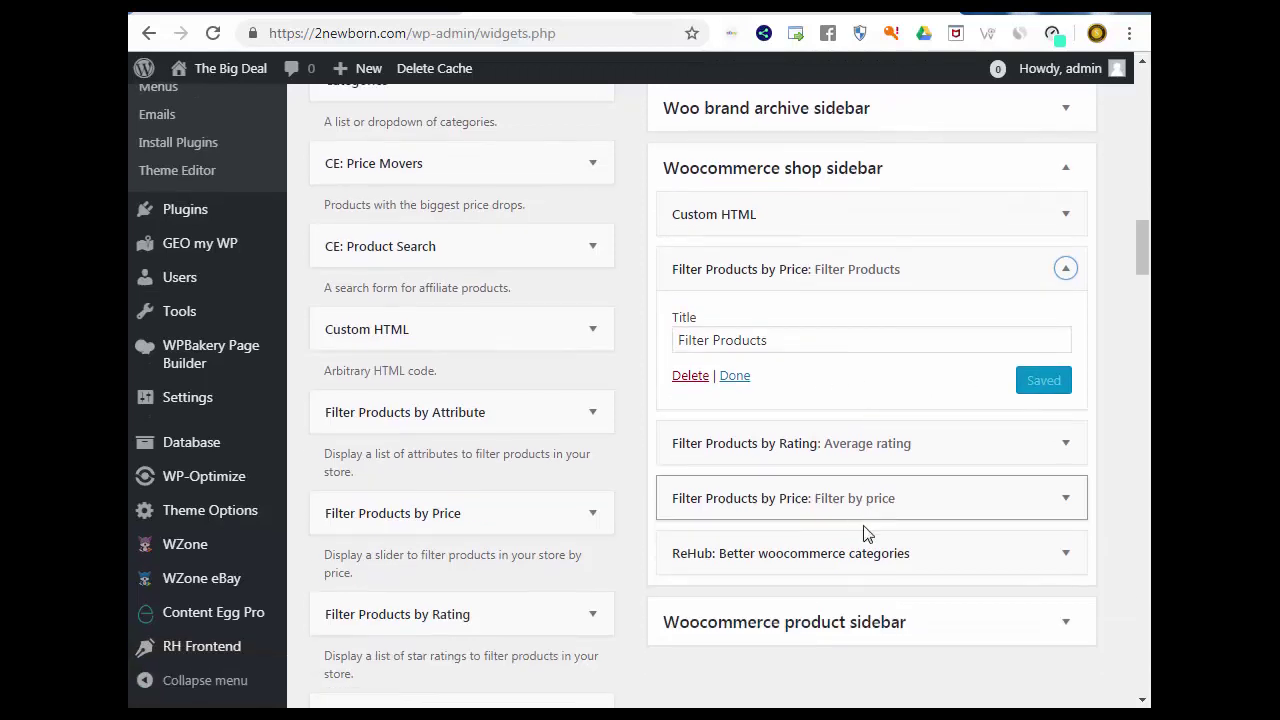
click(1068, 503)
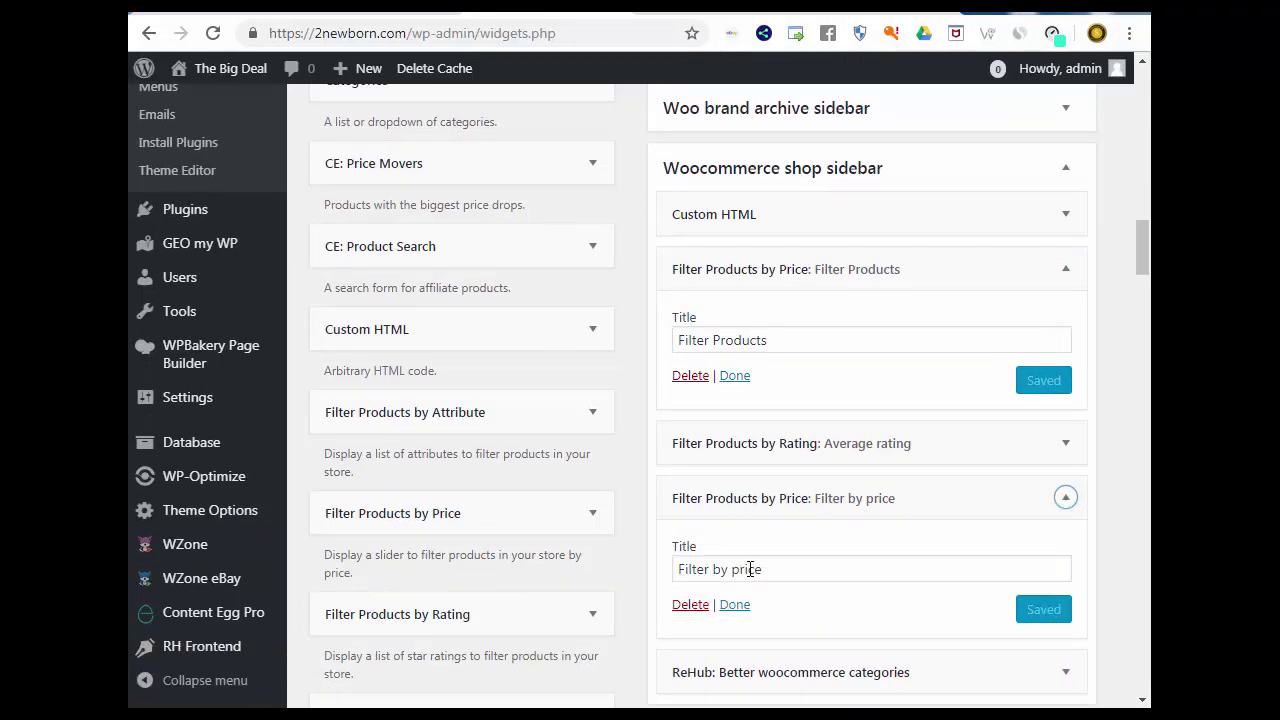
click(701, 377)
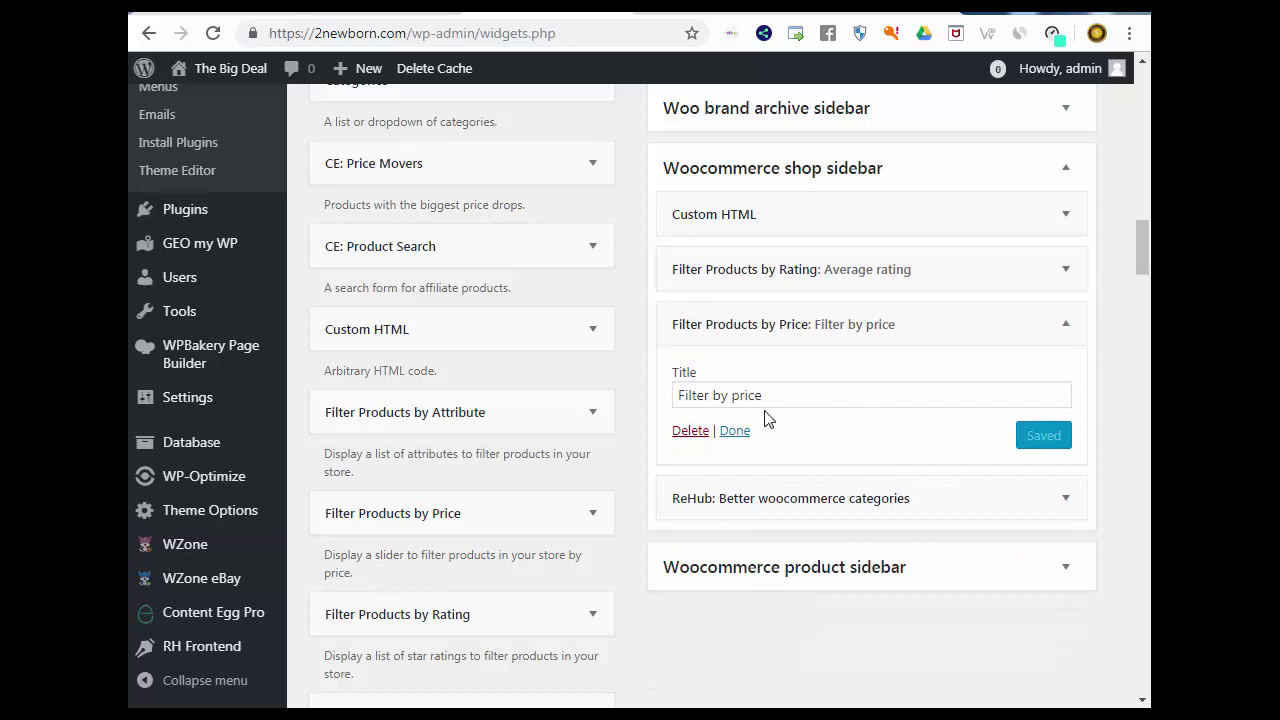
click(1067, 326)
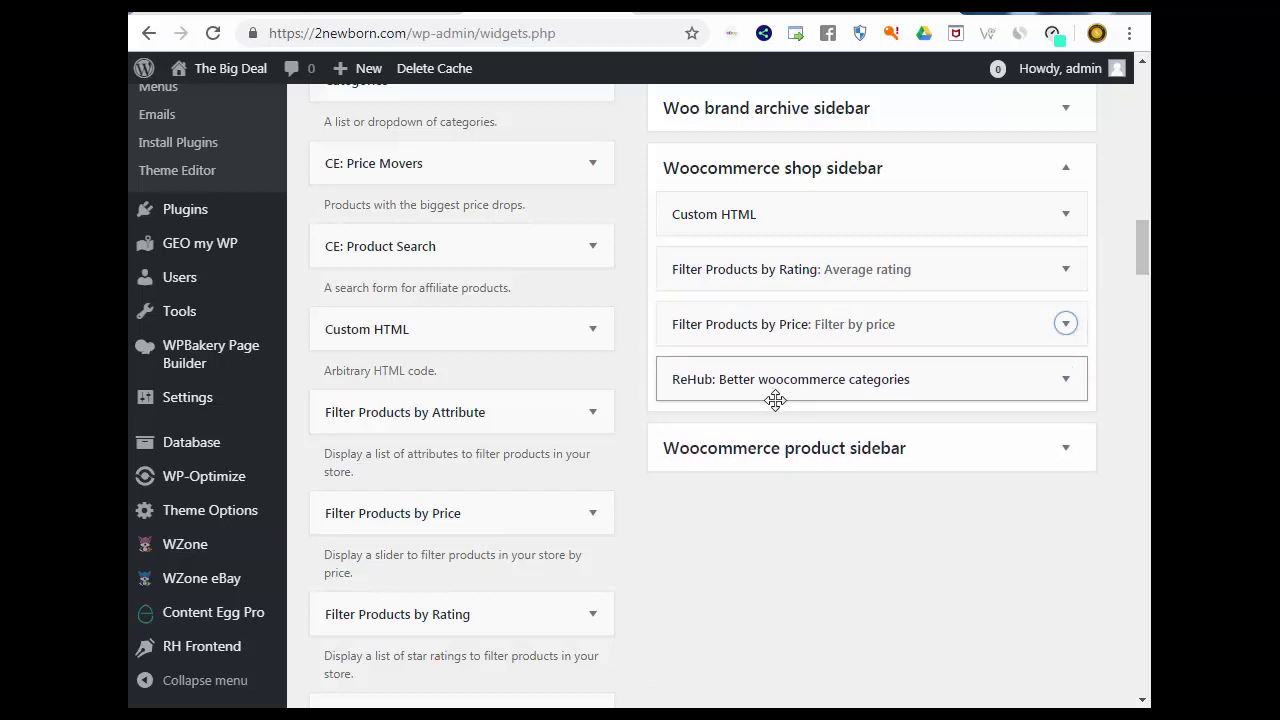
Step: Turn on hiding of empty categories in the ReHub: Better woocommerce categories widget and save it
click(1066, 382)
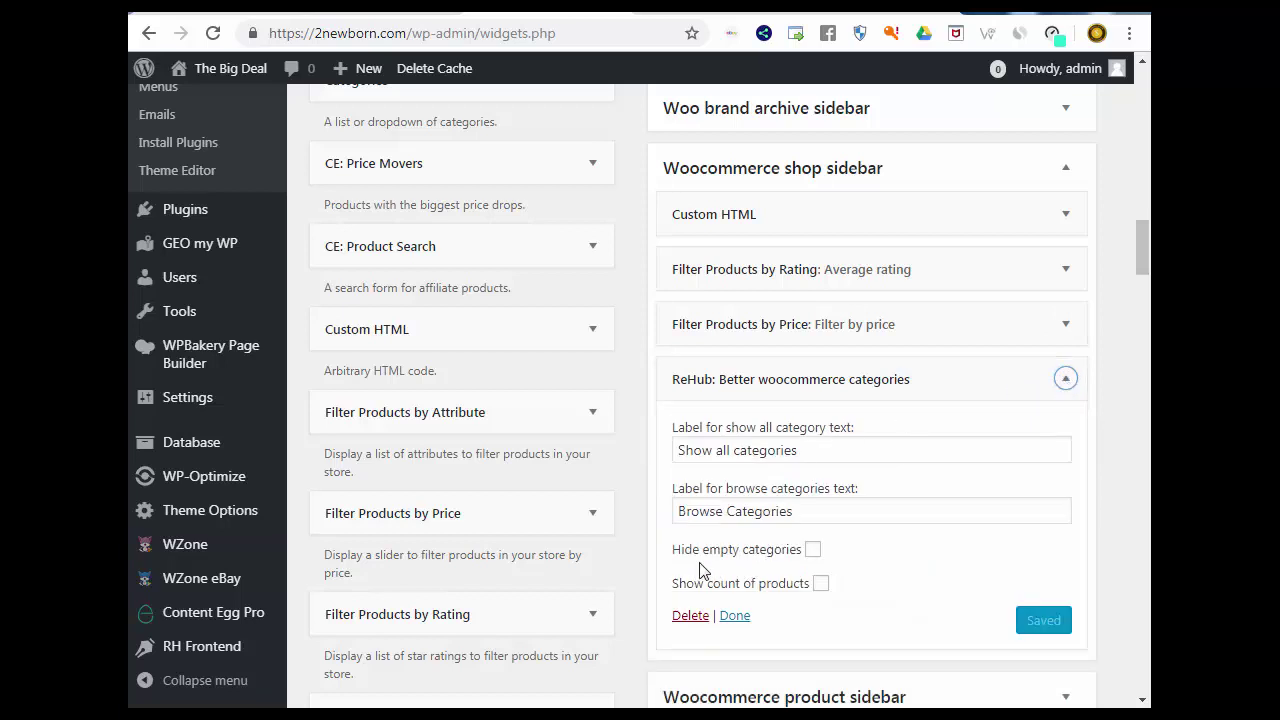
click(813, 550)
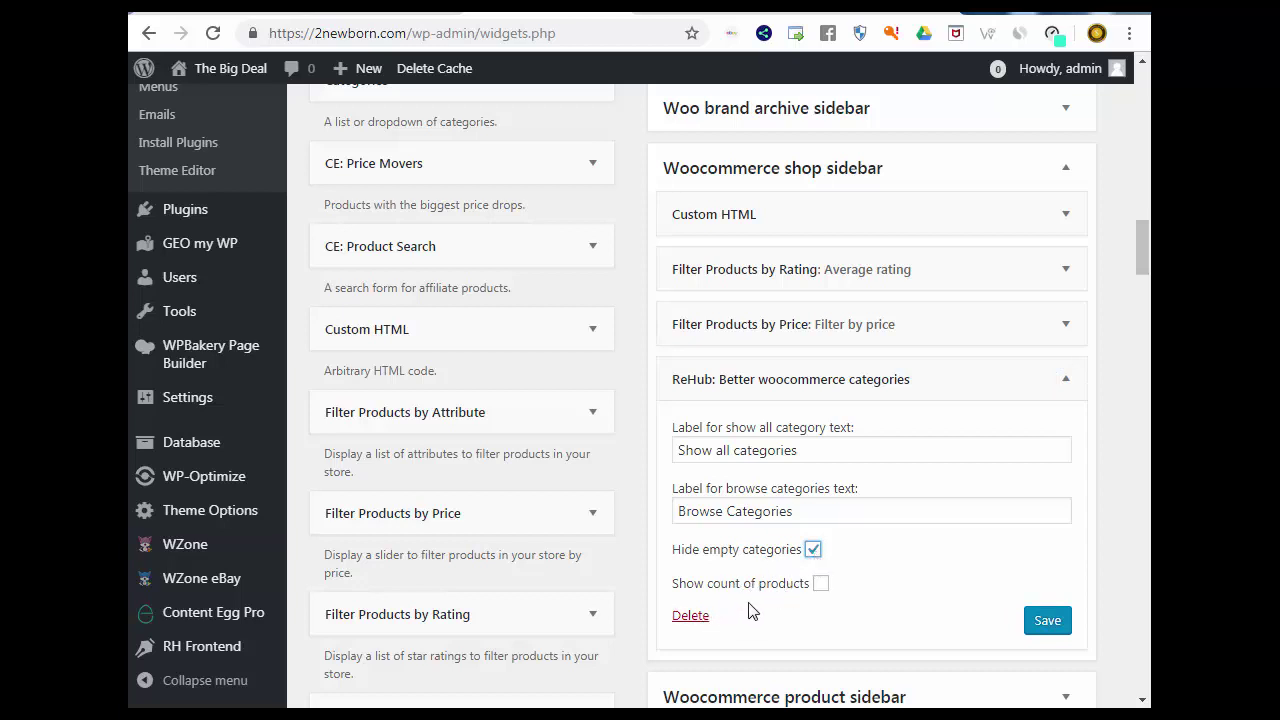
click(1045, 621)
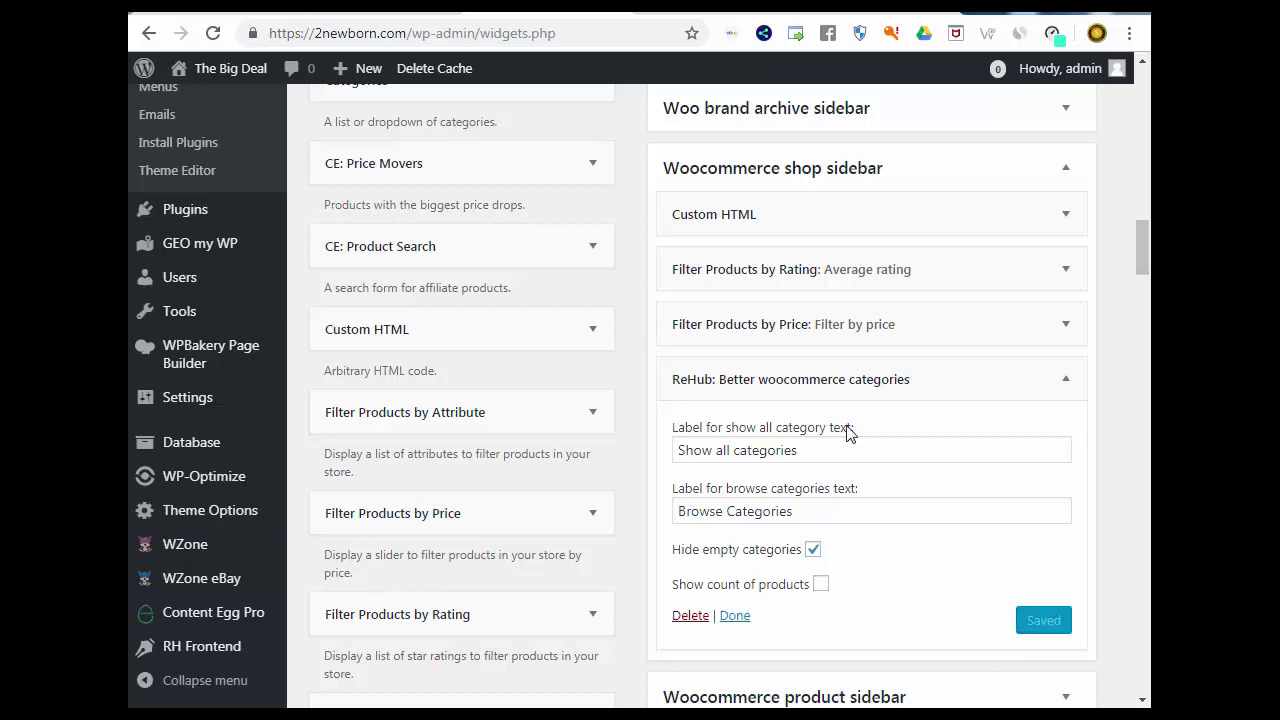
Step: Delete the site cache from the shop page and check the rating and price filters in its refreshed sidebar
key(ctrl+Tab)
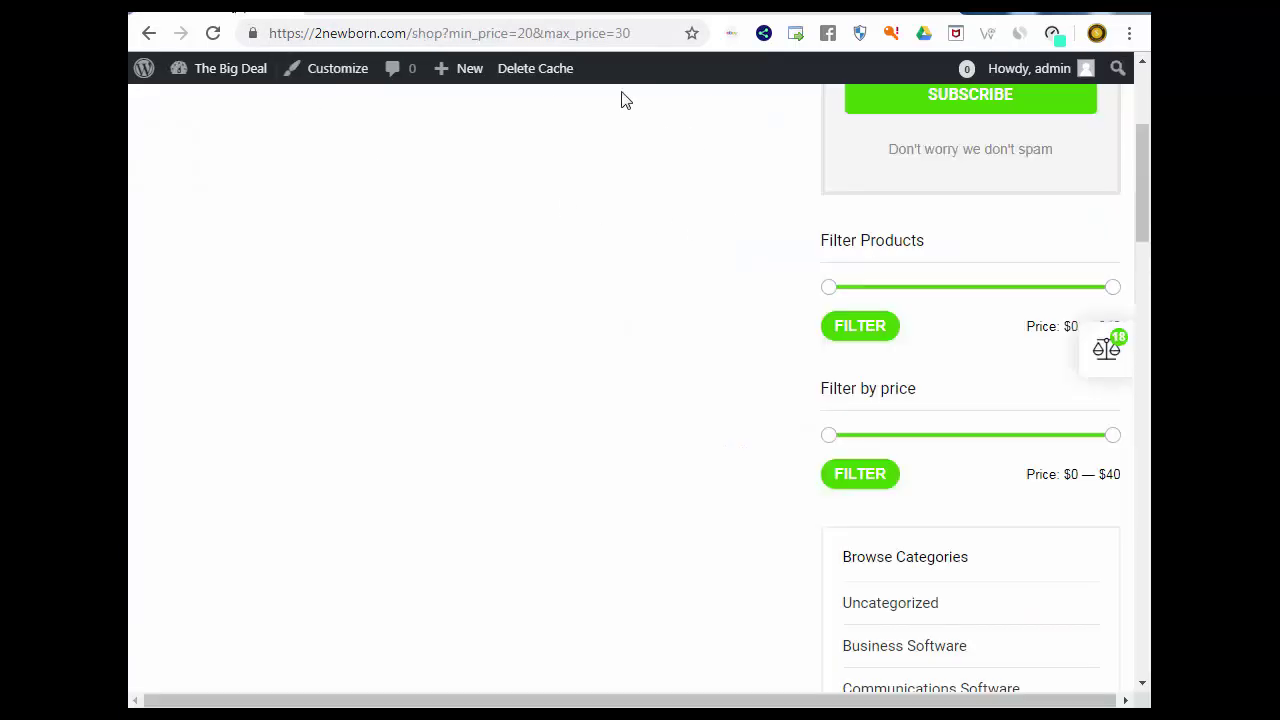
click(559, 82)
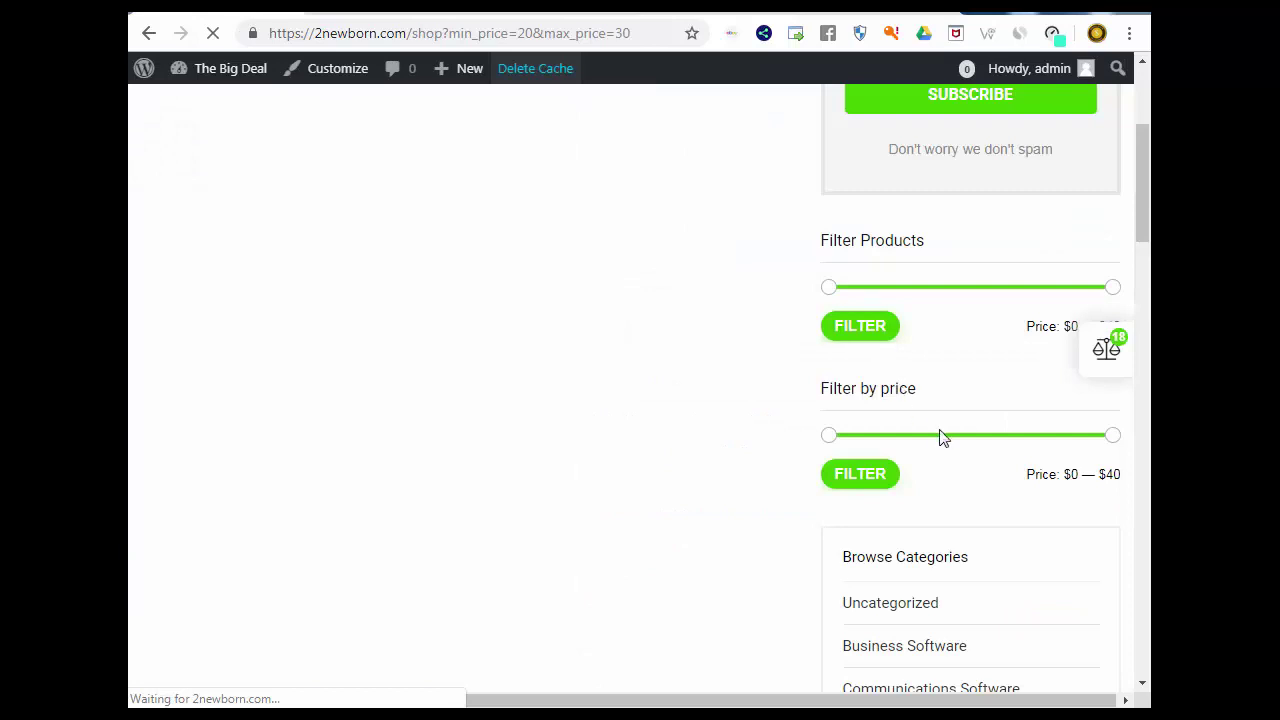
scroll(908, 462, down, 2)
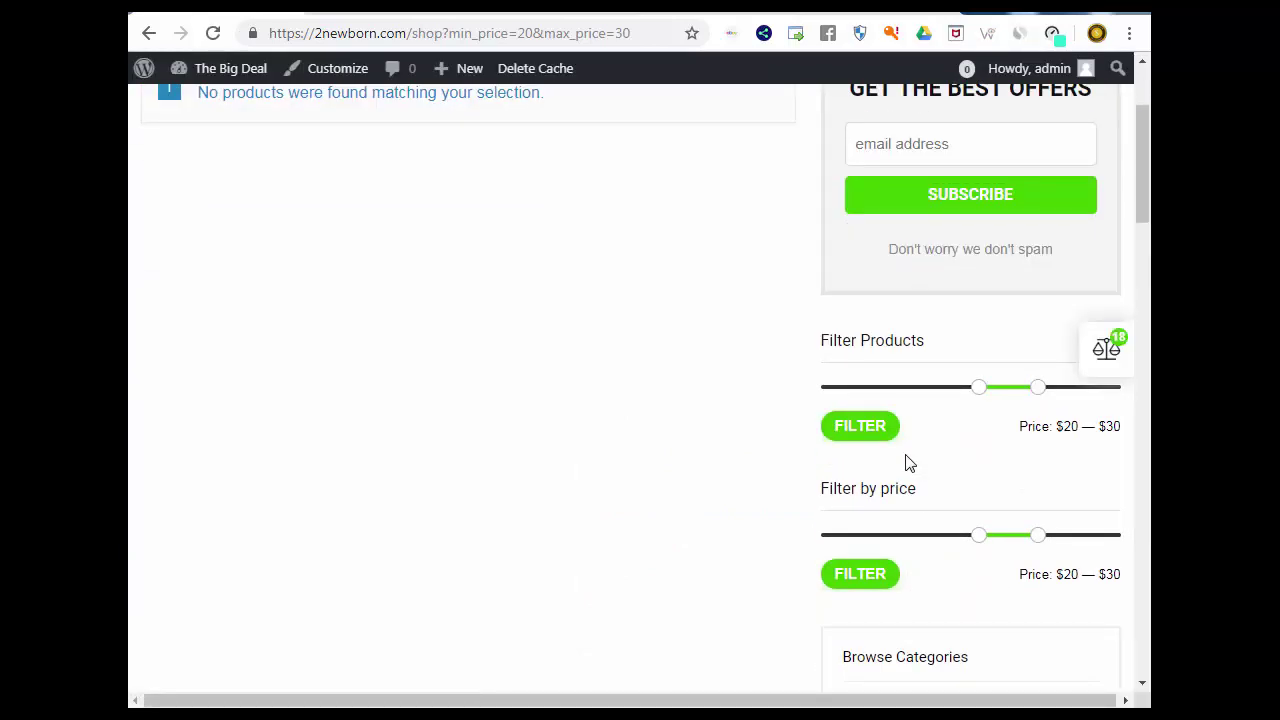
click(553, 72)
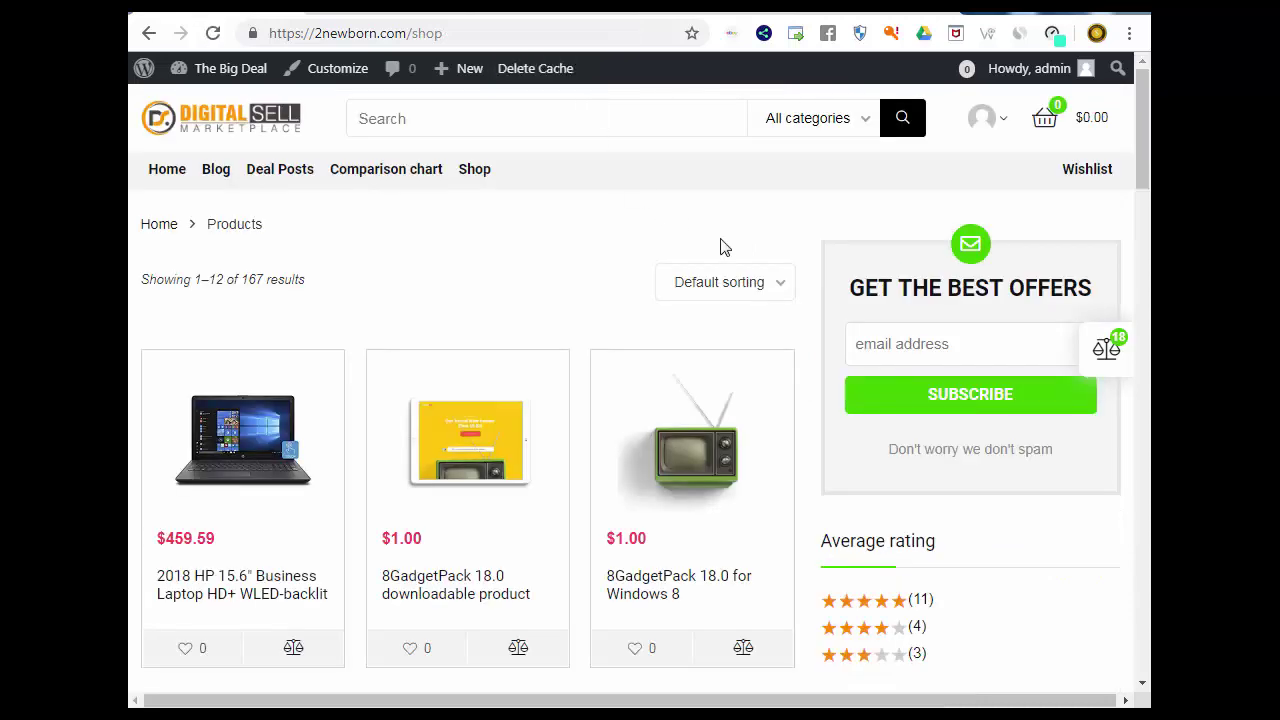
scroll(885, 335, down, 2)
scroll(929, 252, up, 1)
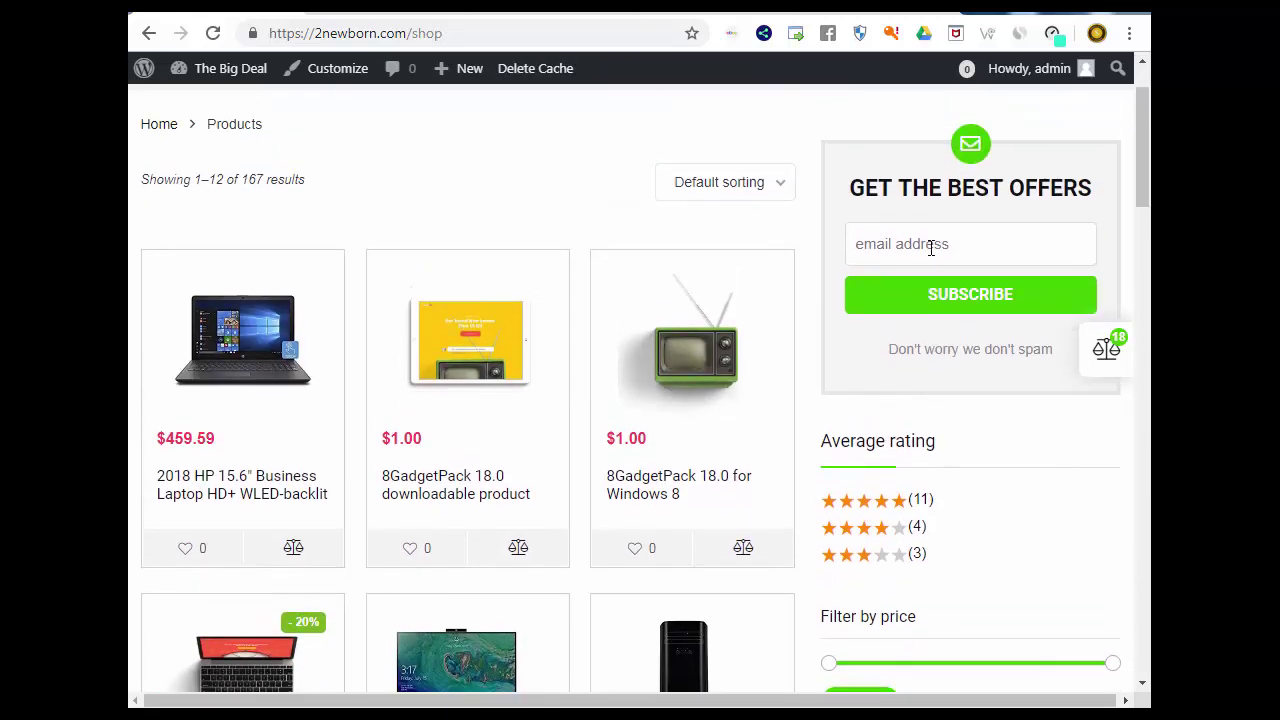
scroll(955, 270, down, 1)
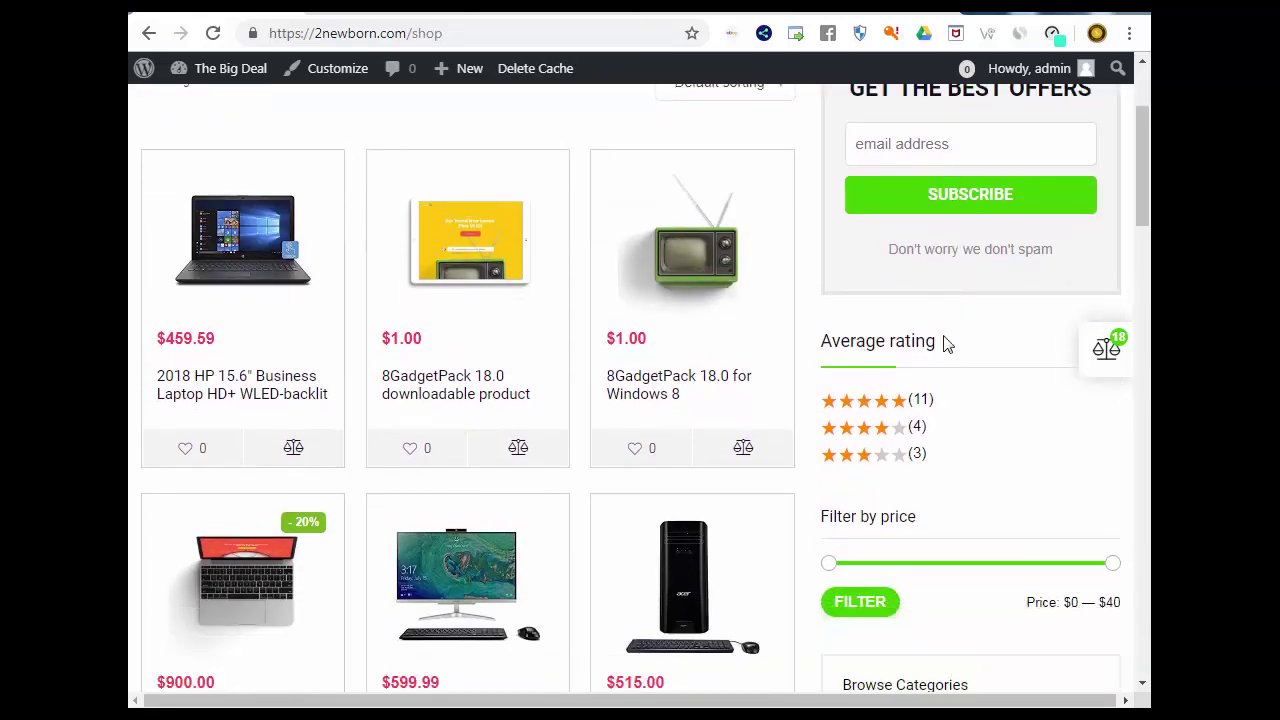
scroll(965, 389, down, 1)
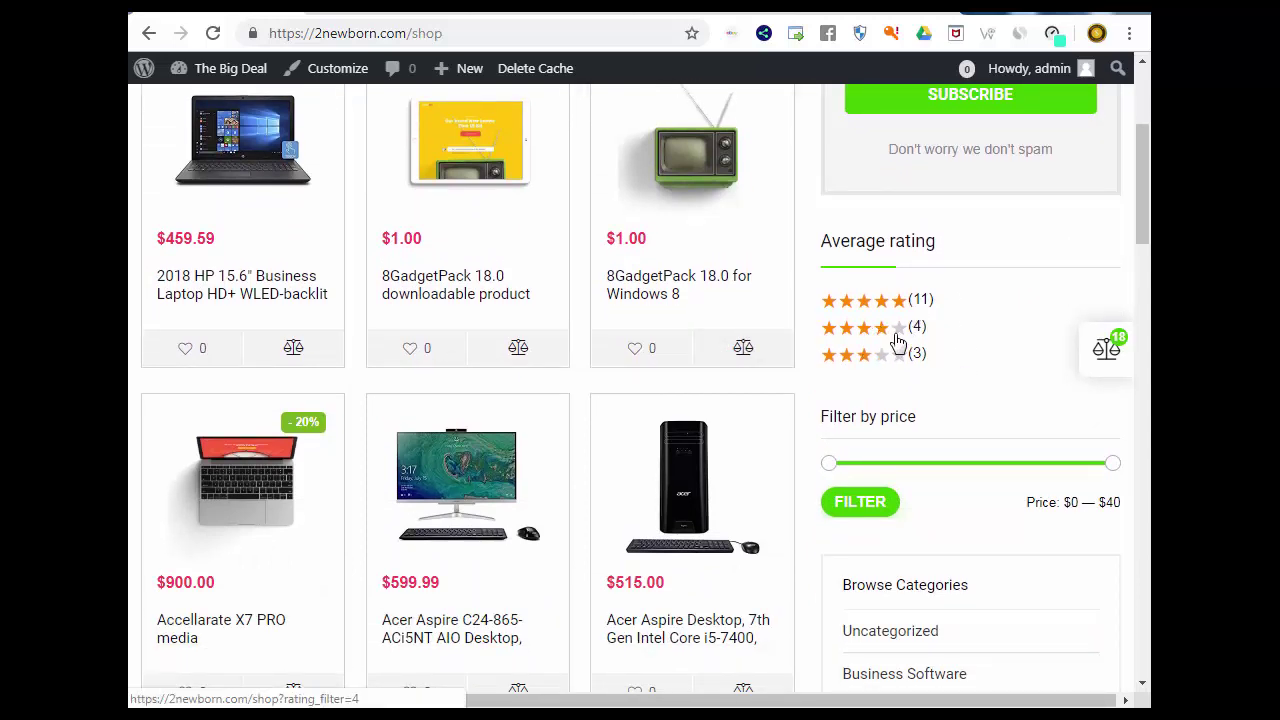
Step: Filter the shop products by four-star average rating and look through the results and the category list
click(900, 340)
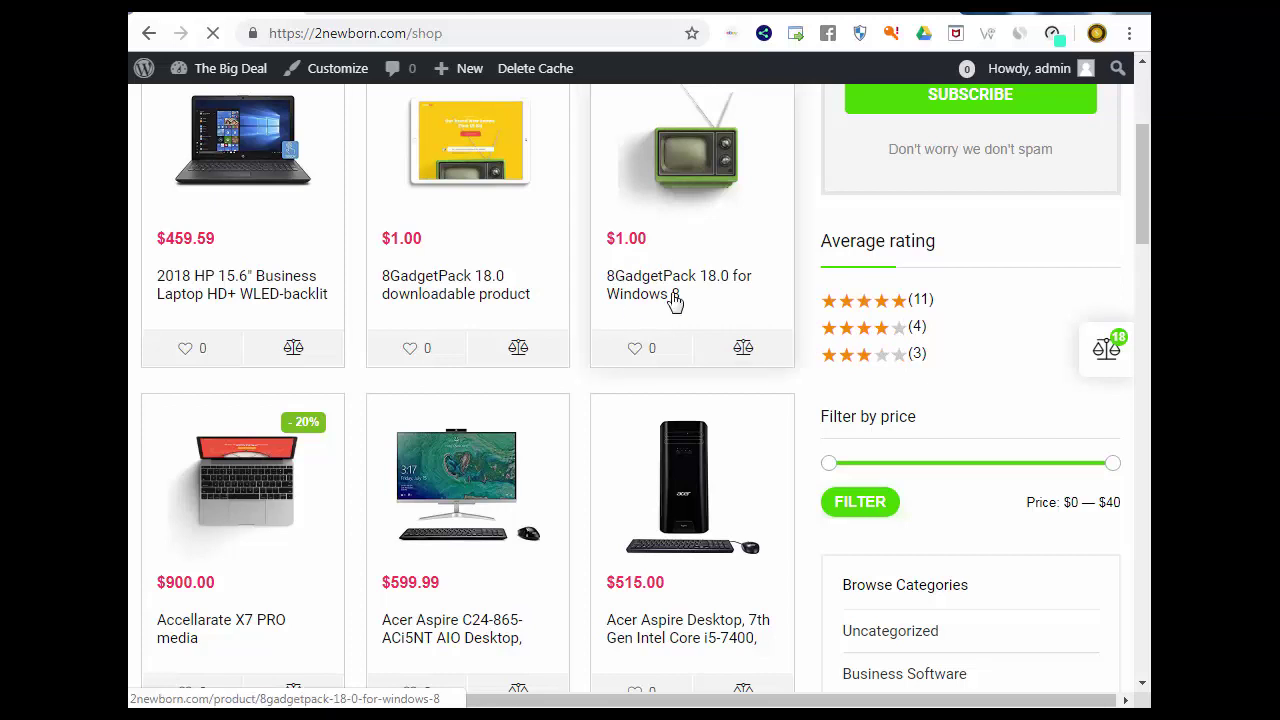
scroll(720, 320, down, 3)
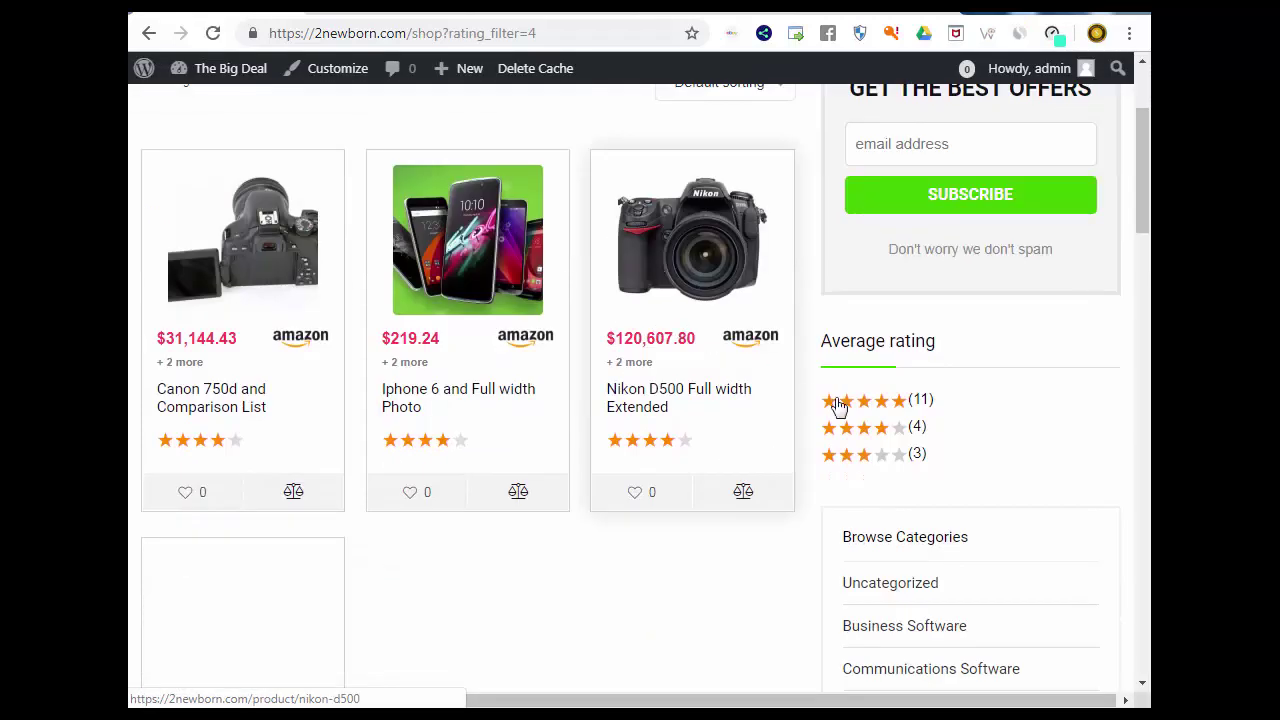
scroll(950, 310, down, 1)
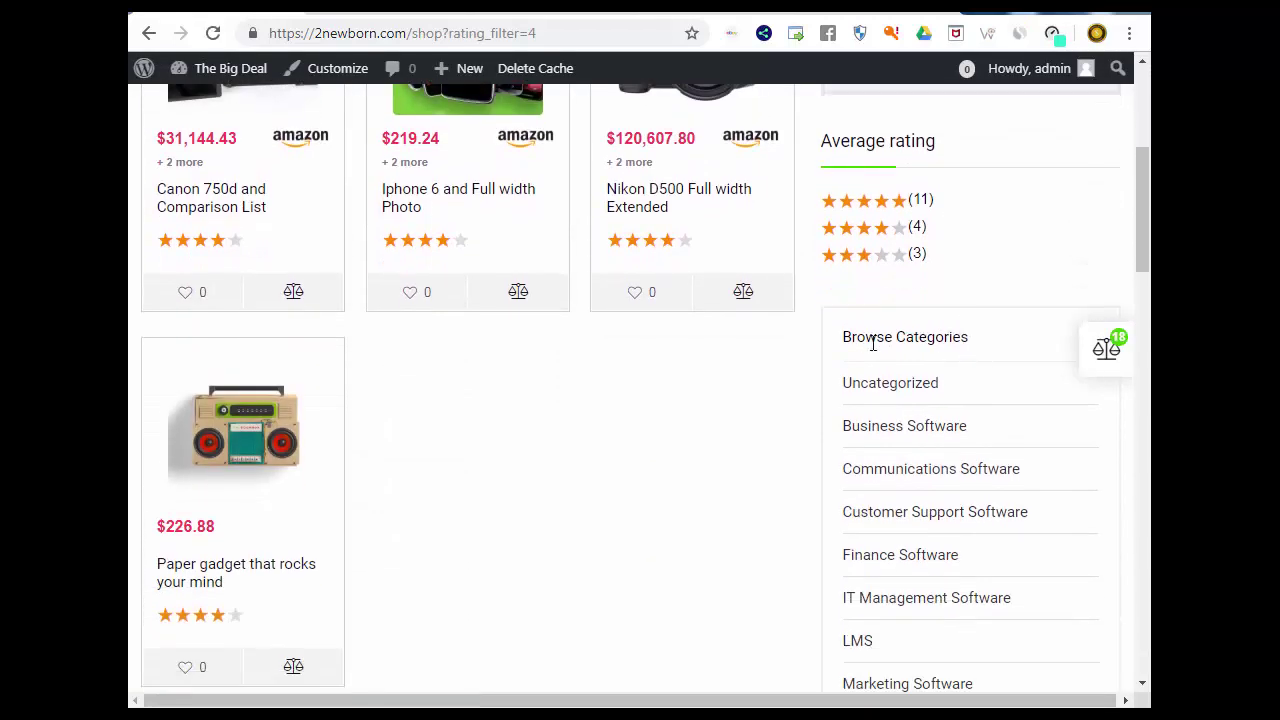
scroll(873, 343, down, 9)
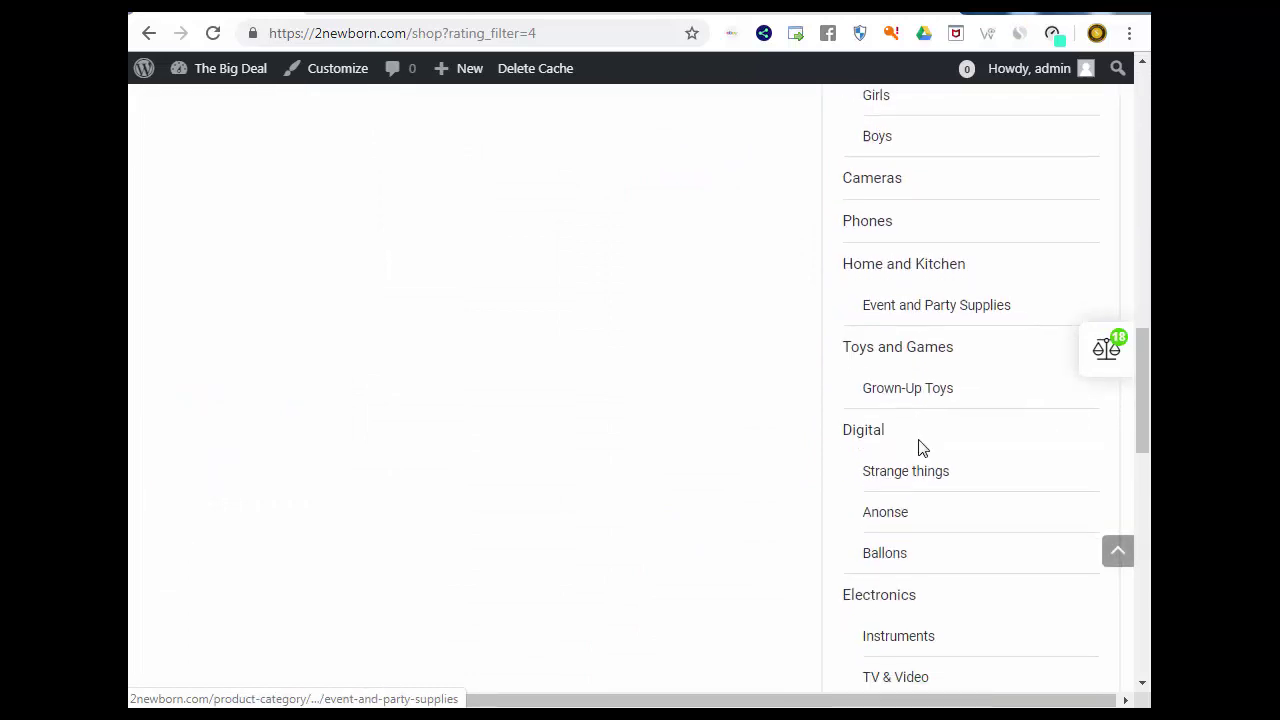
scroll(921, 447, down, 6)
Step: Return to the Widgets page and add the CE: Price Movers widget to the Woocommerce product sidebar
key(ctrl+Tab)
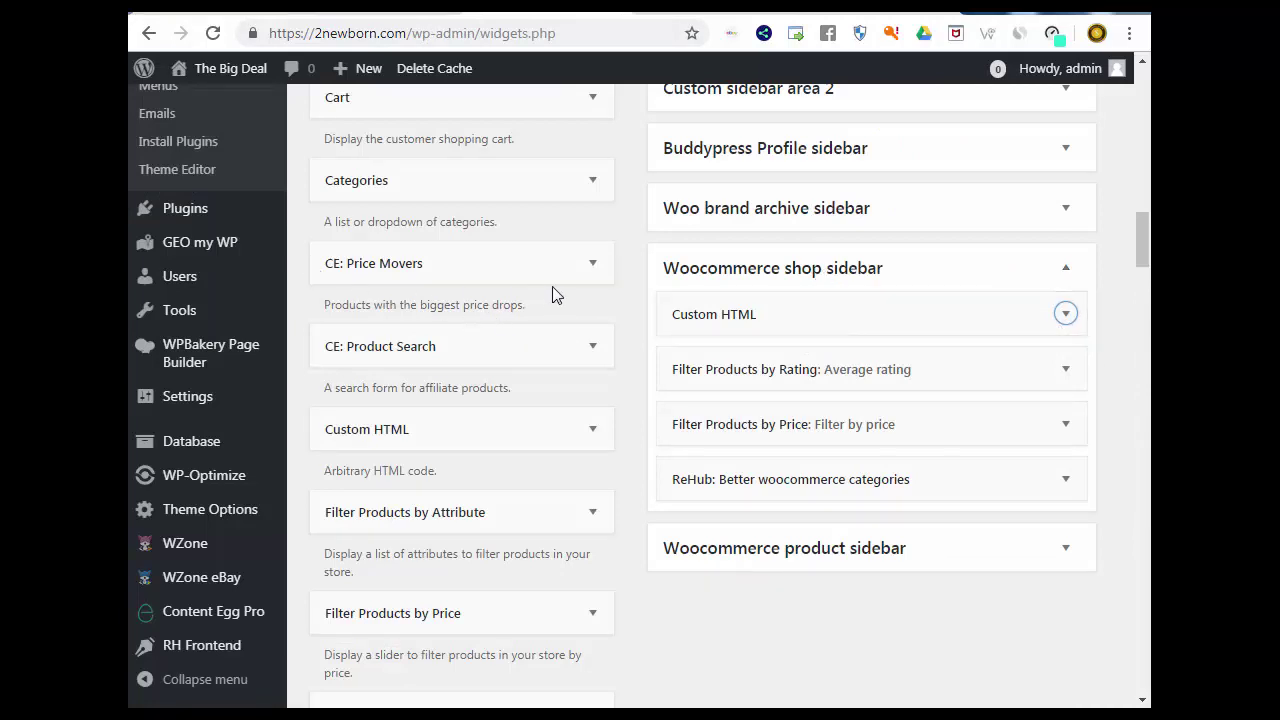
click(592, 265)
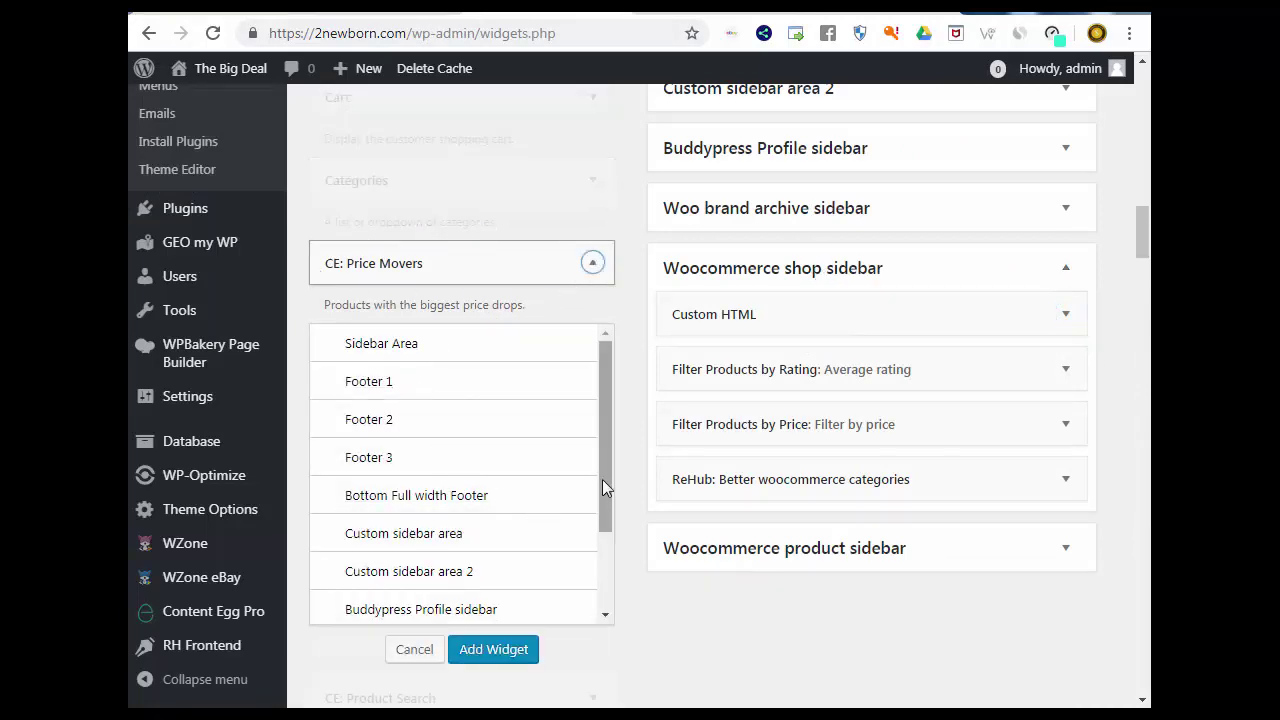
scroll(602, 479, down, 3)
click(500, 606)
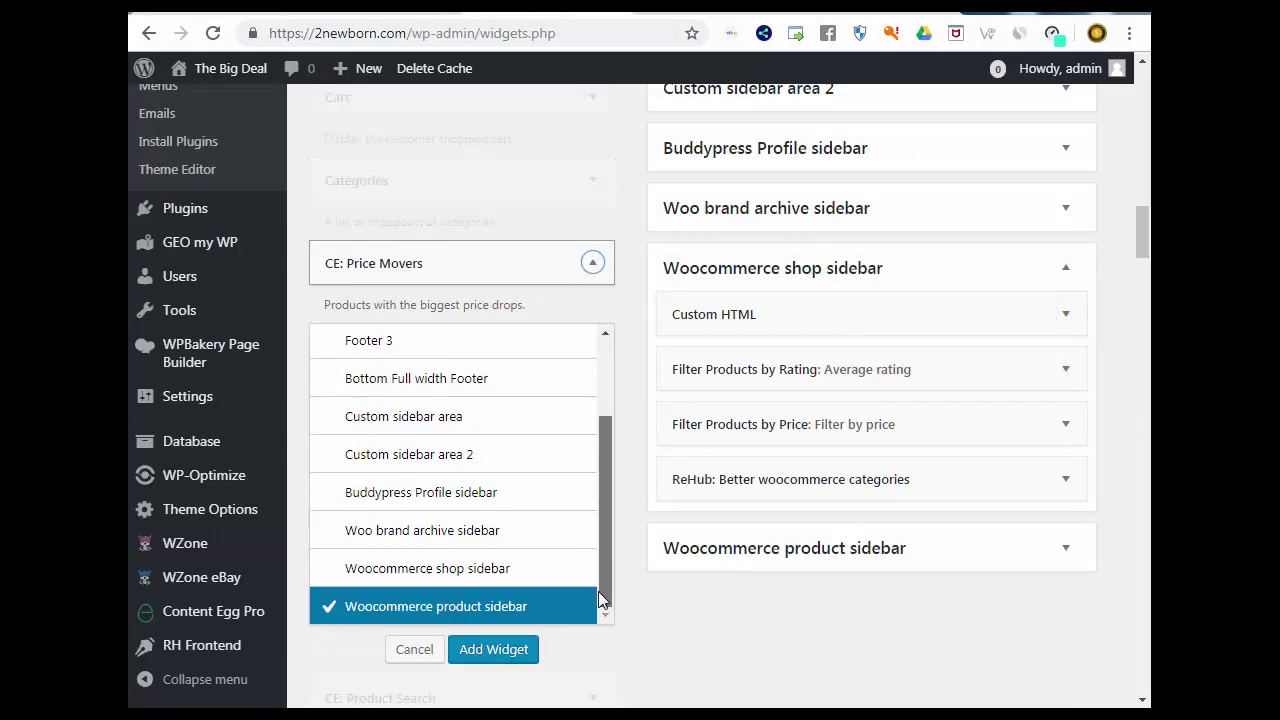
click(494, 650)
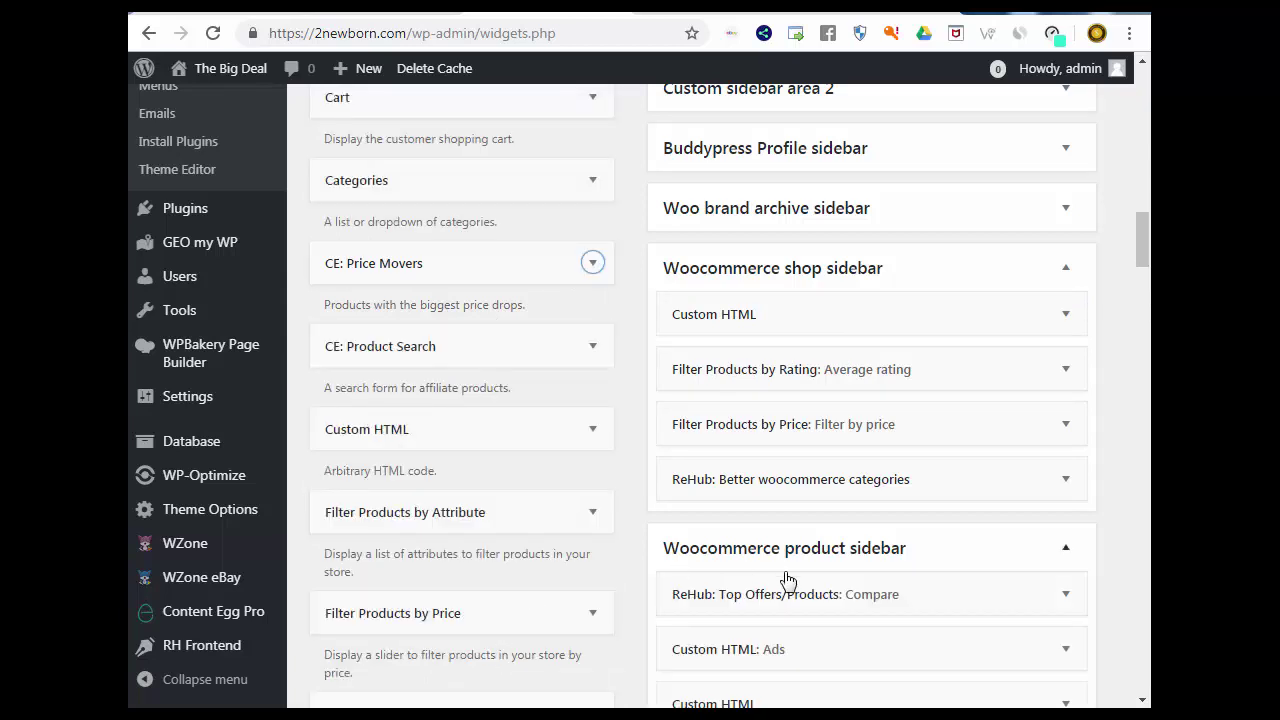
Step: Review the settings of the "Compare" Top Offers/Products widget in the Woocommerce product sidebar
scroll(892, 581, down, 2)
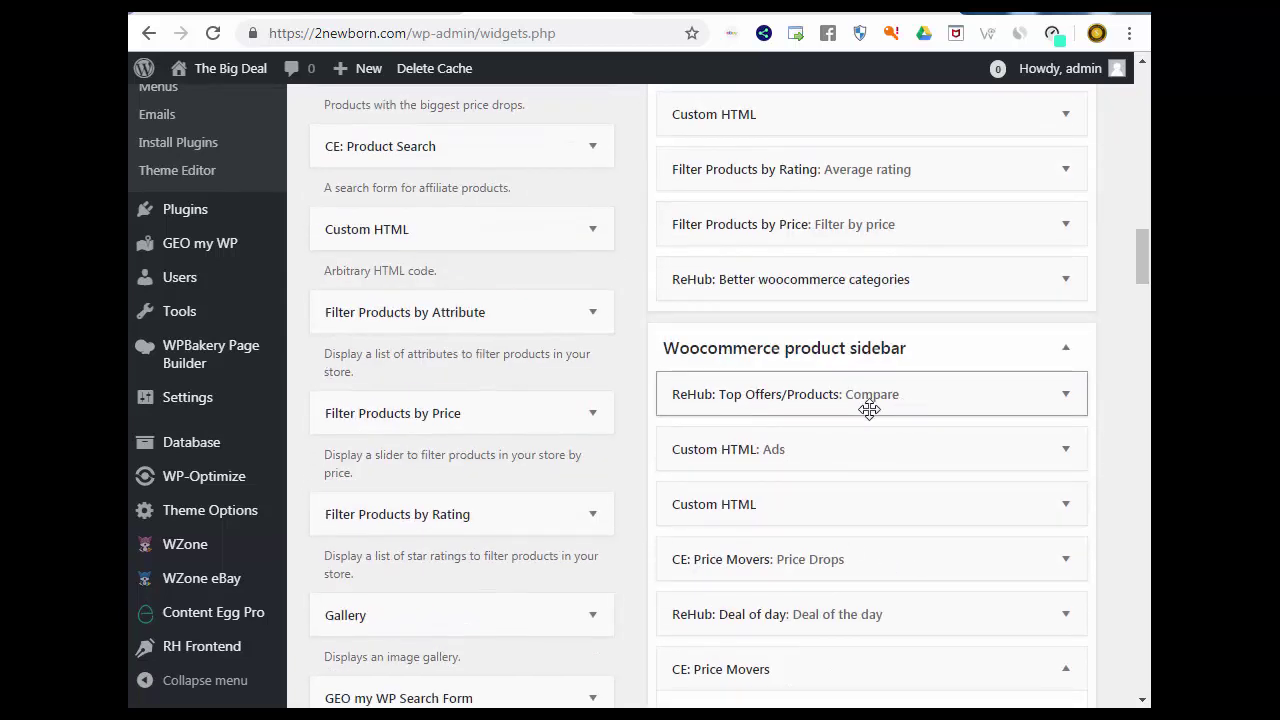
click(1066, 394)
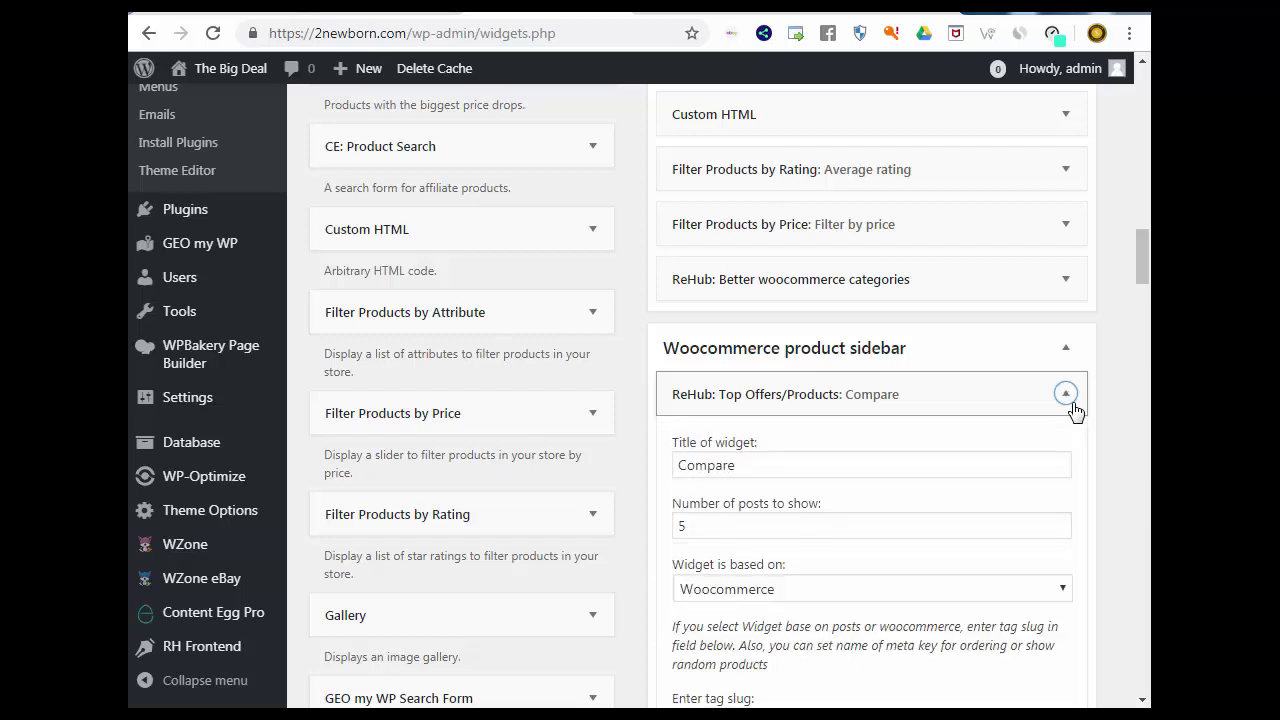
scroll(875, 489, down, 5)
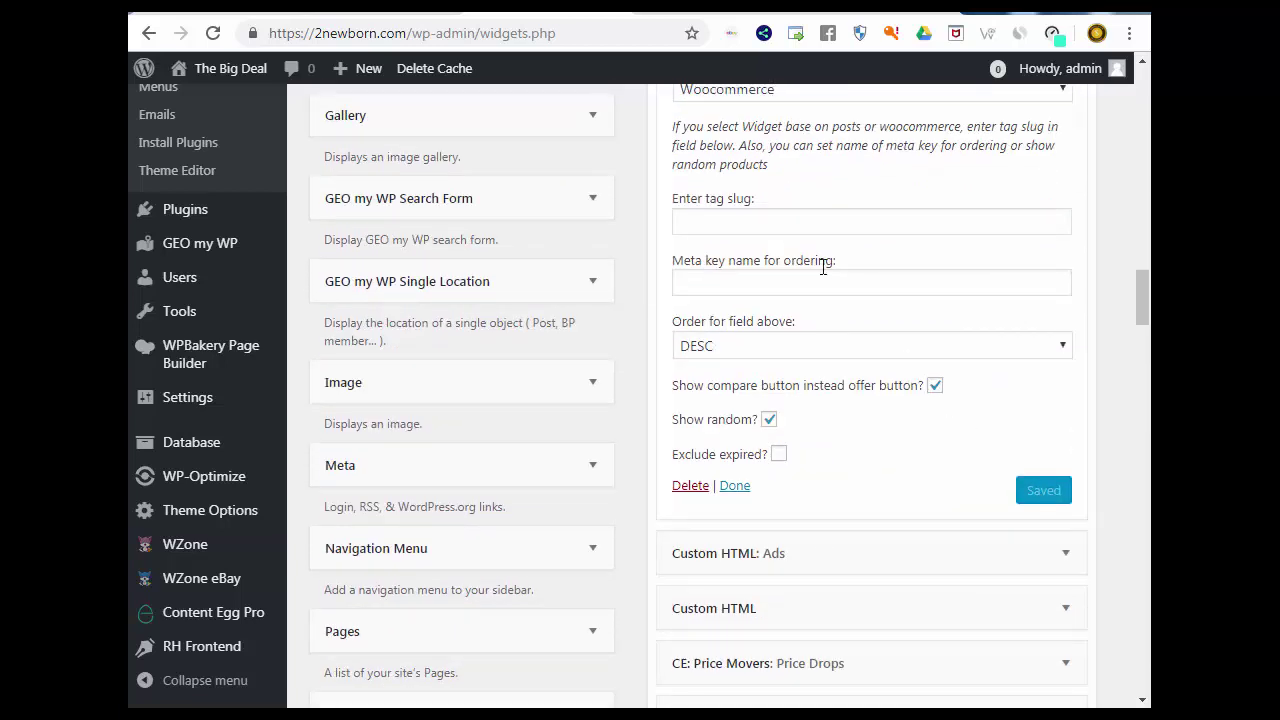
Step: Clear the site cache again and inspect the unfiltered shop page's sidebar down to the footer
key(ctrl+Tab)
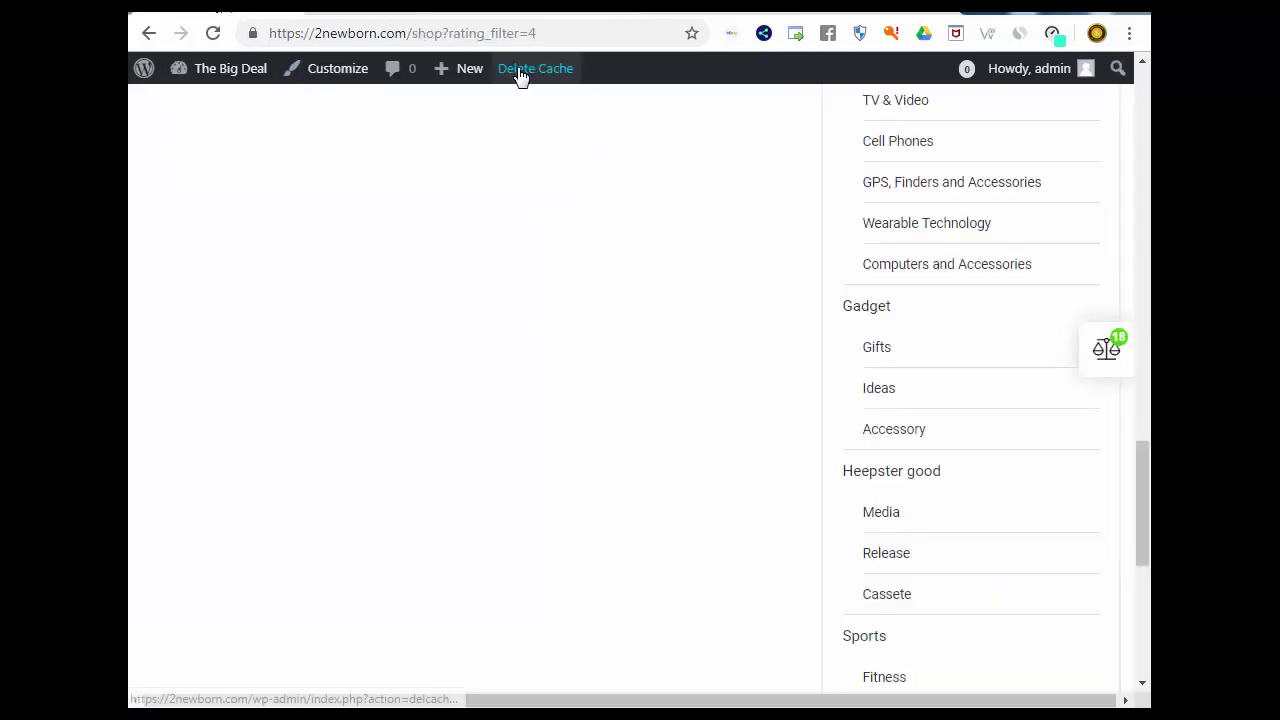
click(521, 70)
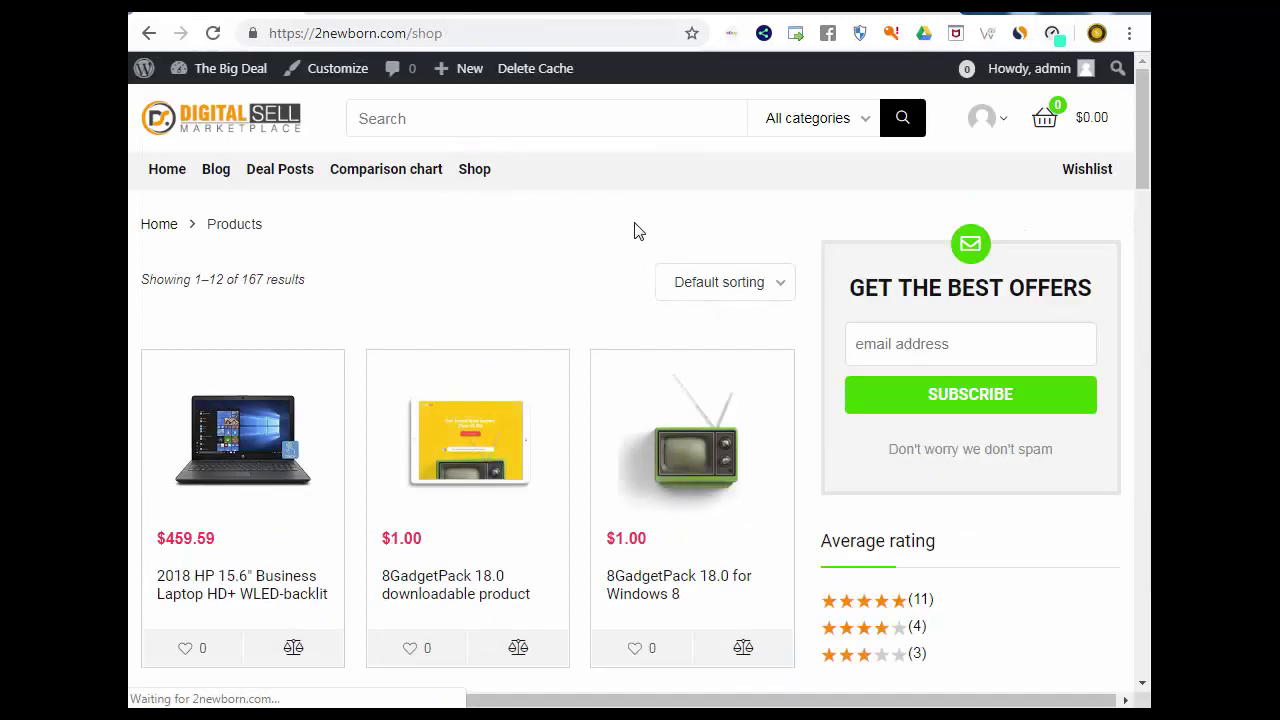
scroll(634, 229, down, 5)
scroll(800, 290, down, 12)
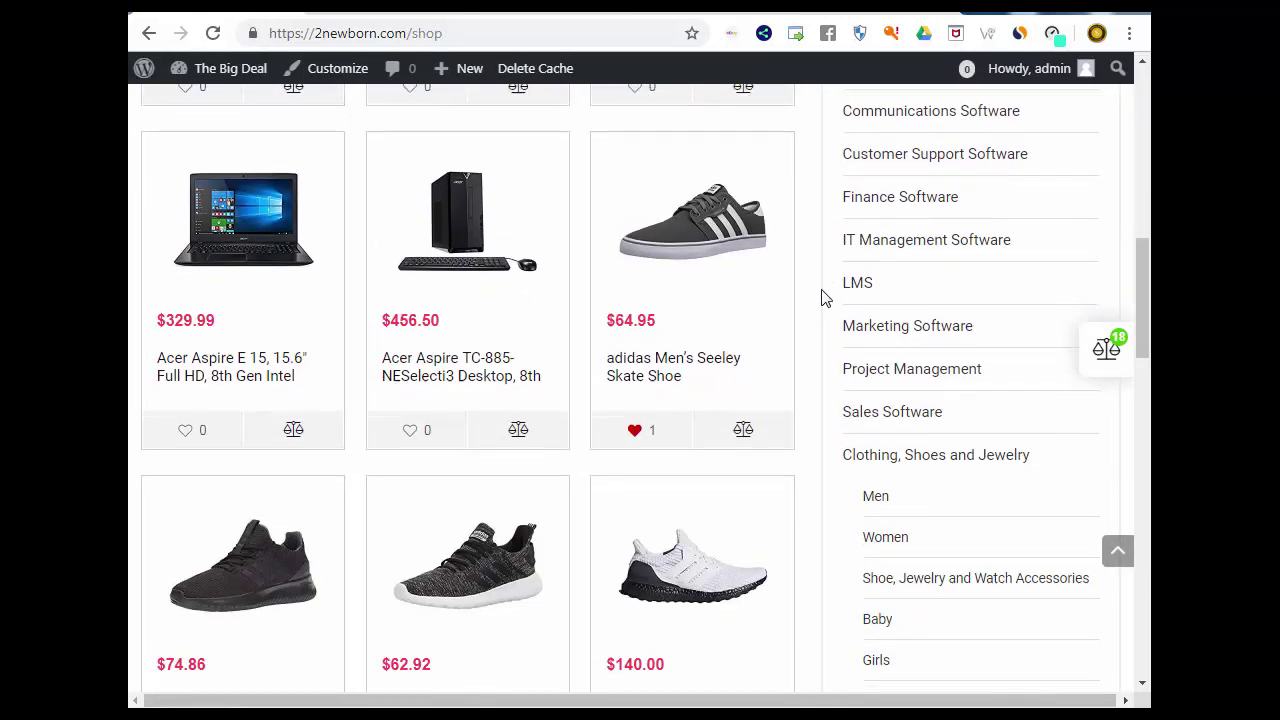
scroll(825, 297, down, 9)
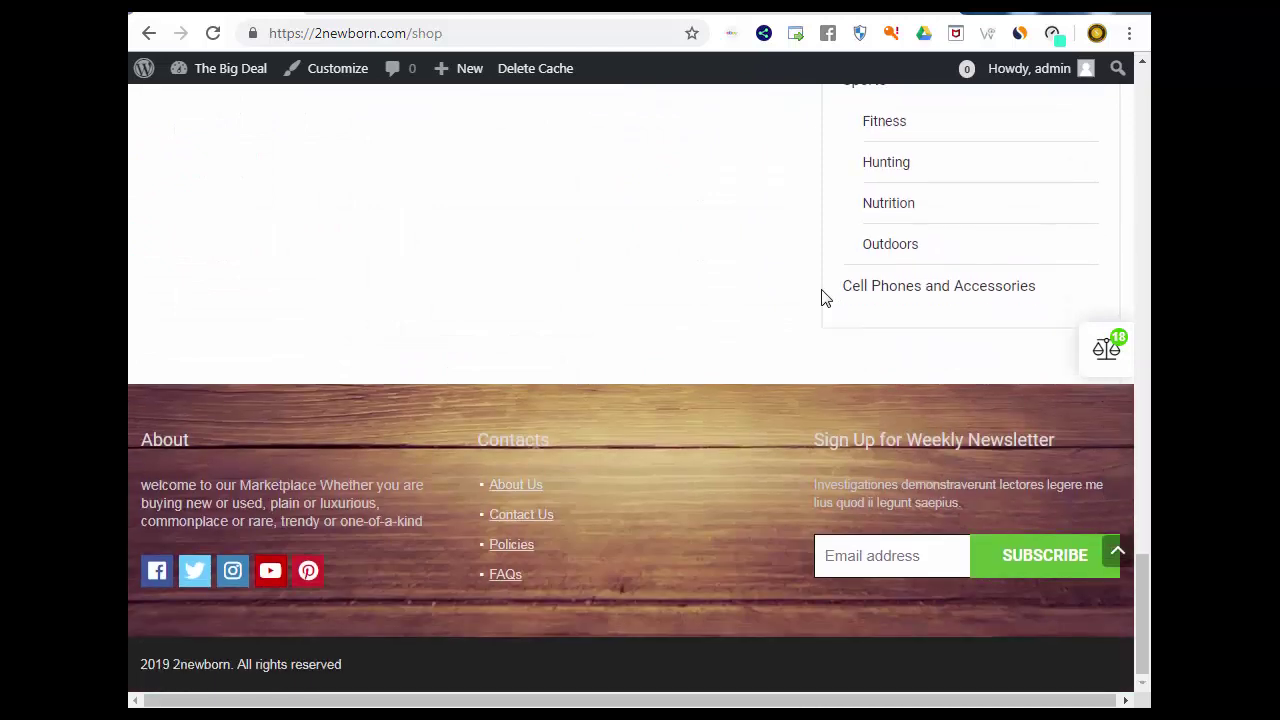
click(1116, 551)
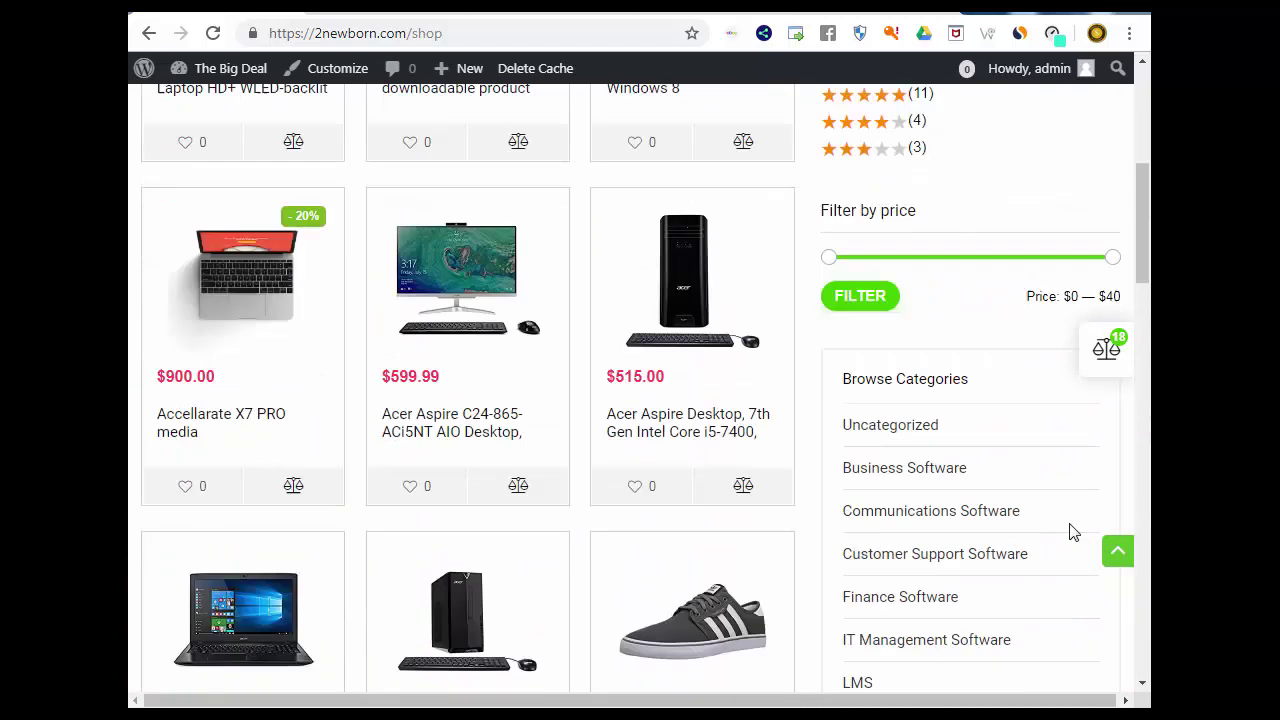
Step: Go to the site's home page, open the Blog page and examine its posts and sidebar widgets
click(210, 128)
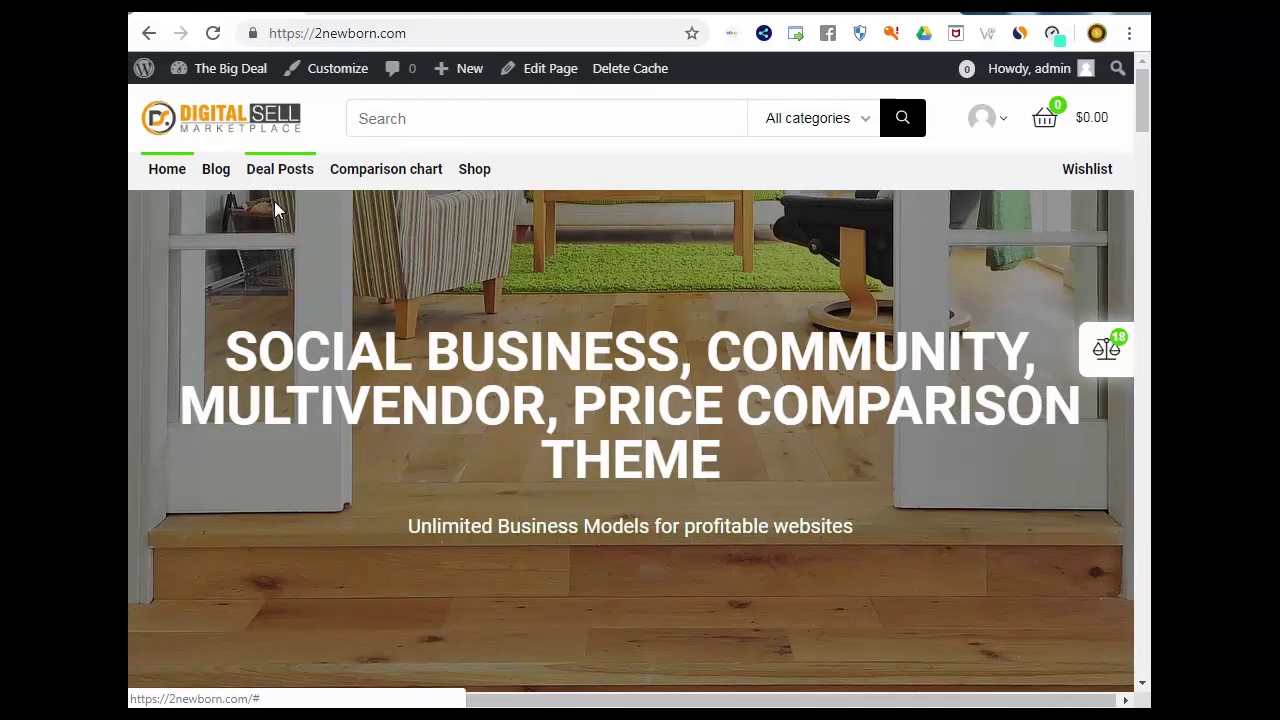
click(233, 172)
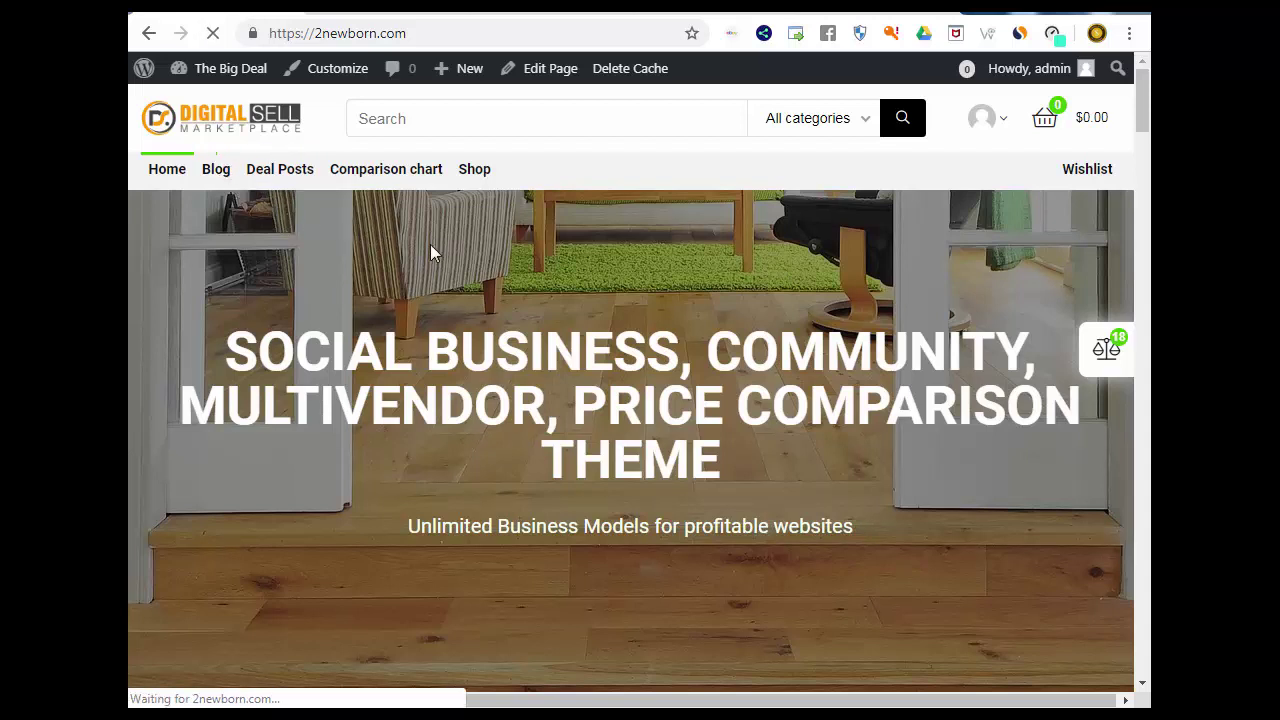
scroll(494, 254, down, 1)
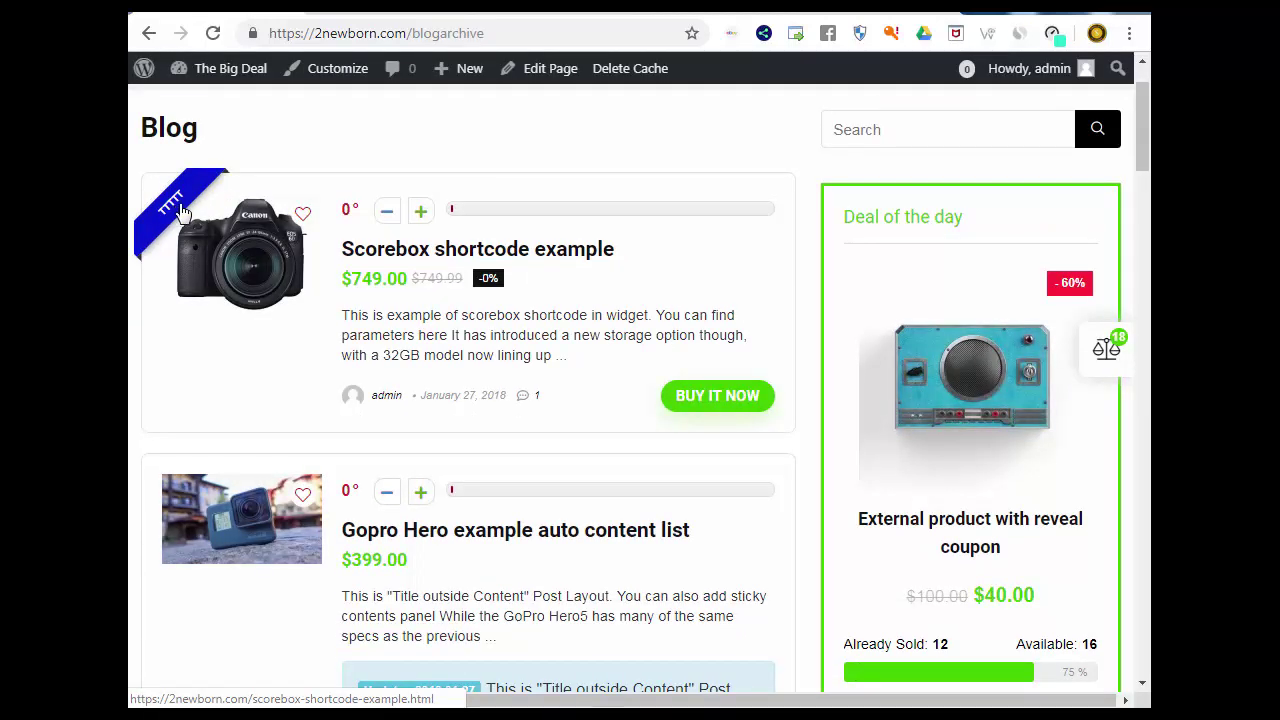
scroll(390, 265, down, 7)
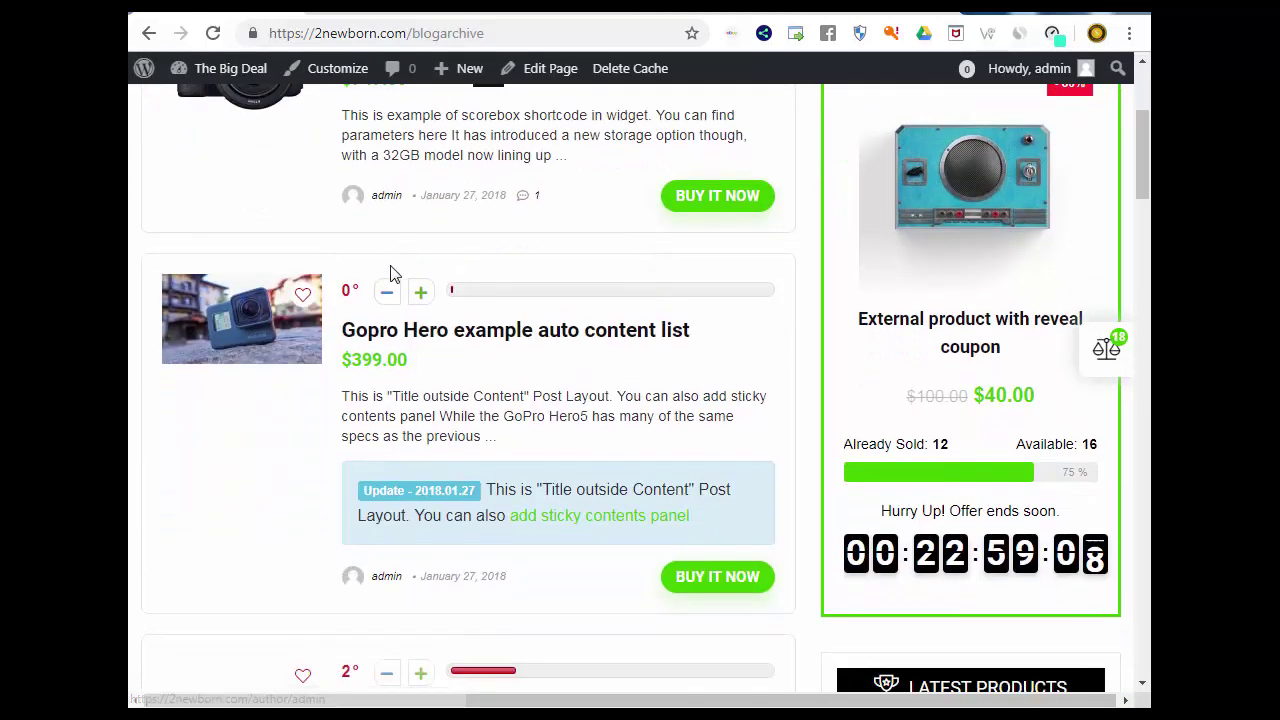
scroll(390, 275, down, 9)
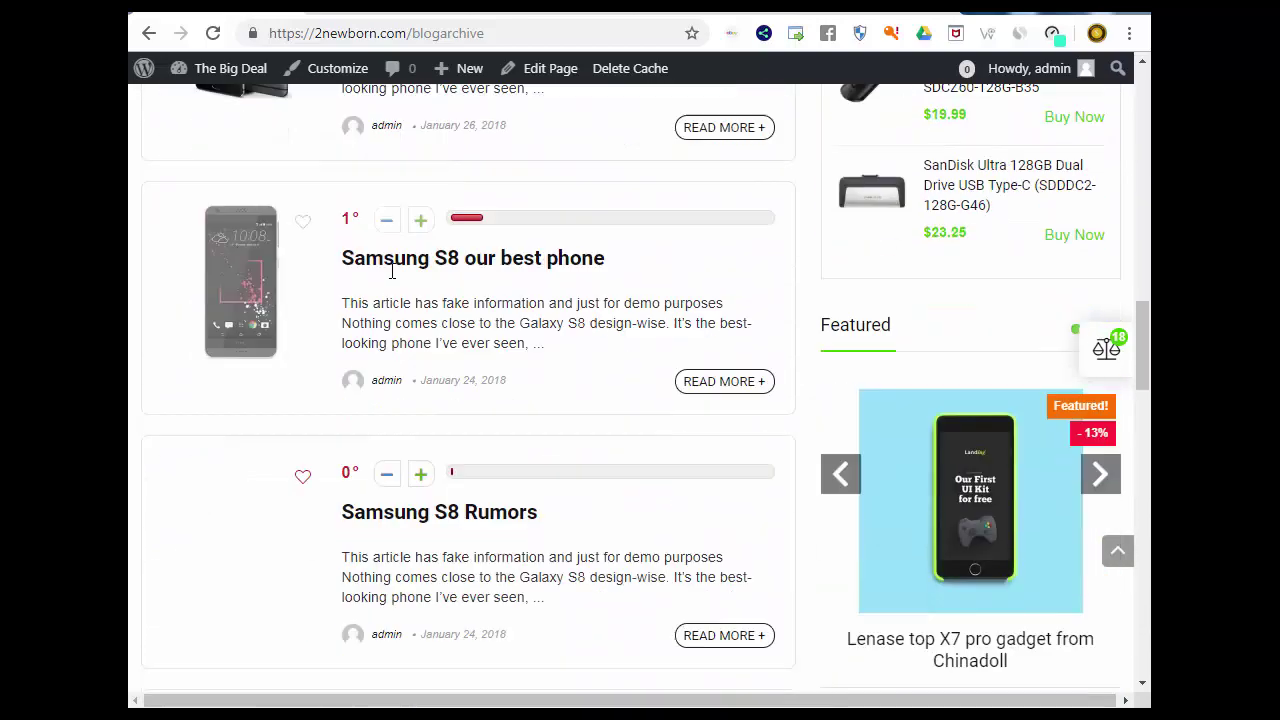
Step: Leave the Blog page for the theme options and examine the Shop settings section and the list of option categories
click(1119, 549)
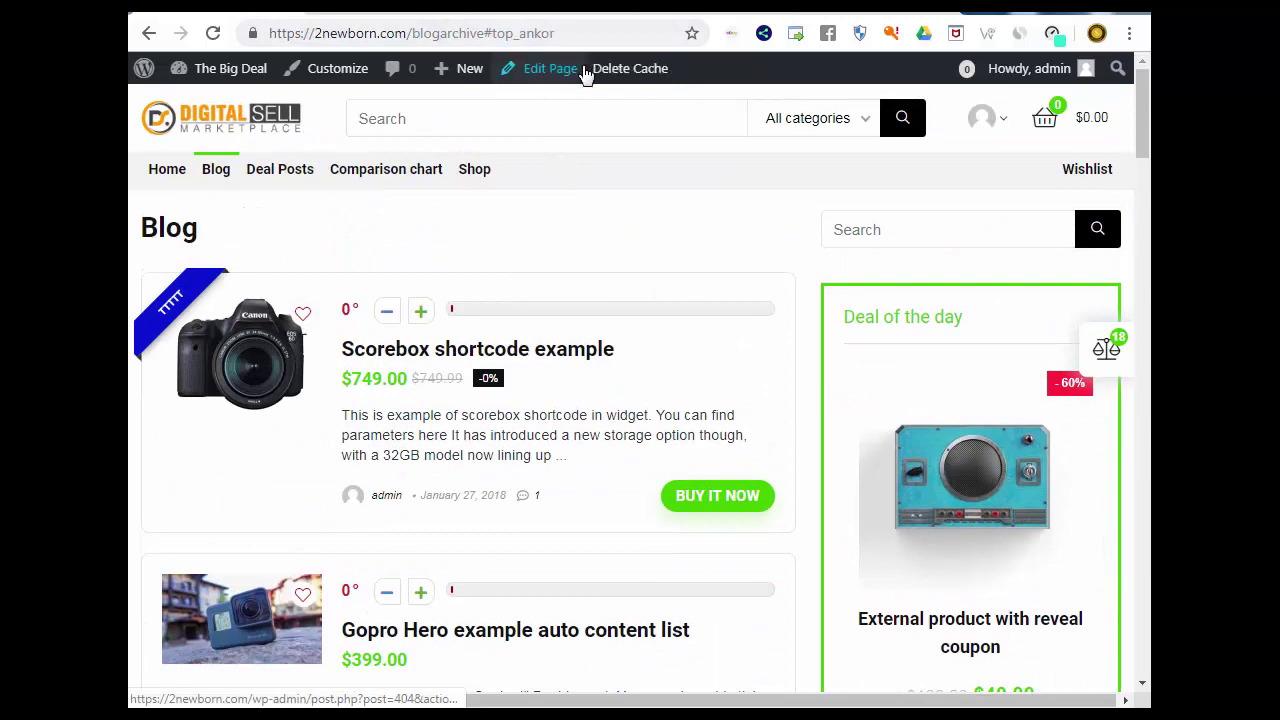
click(510, 68)
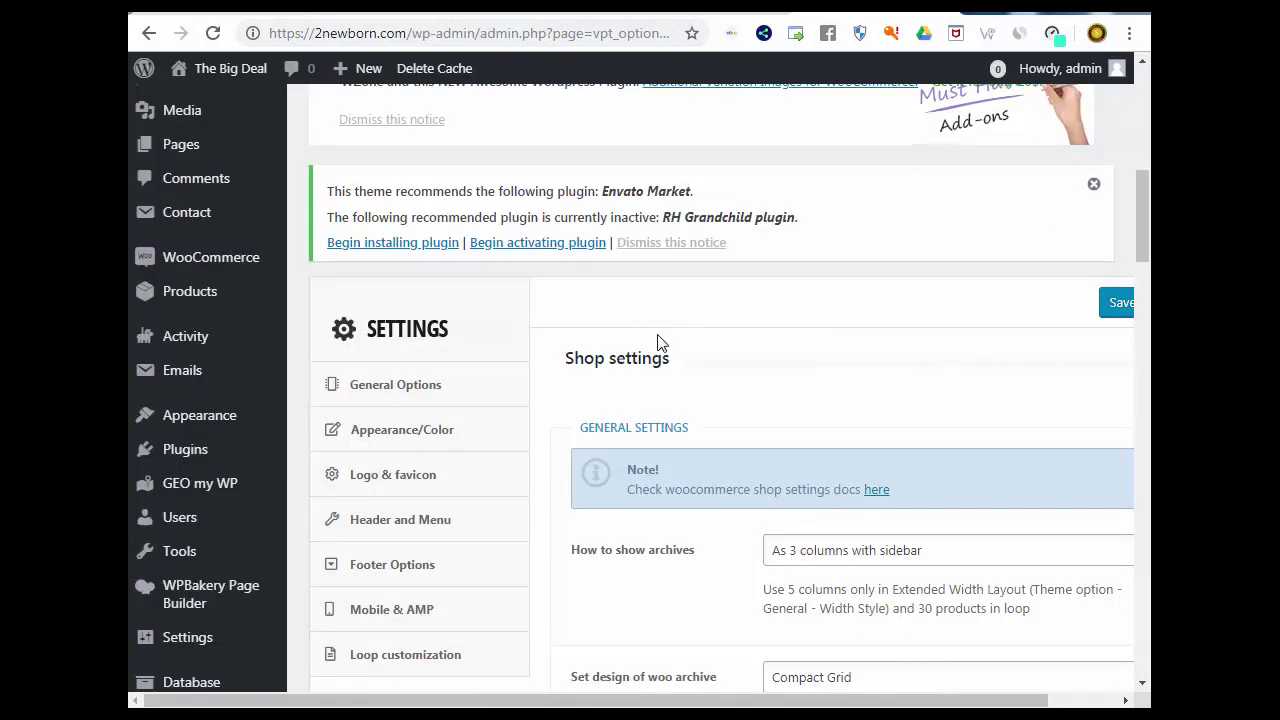
scroll(660, 345, down, 3)
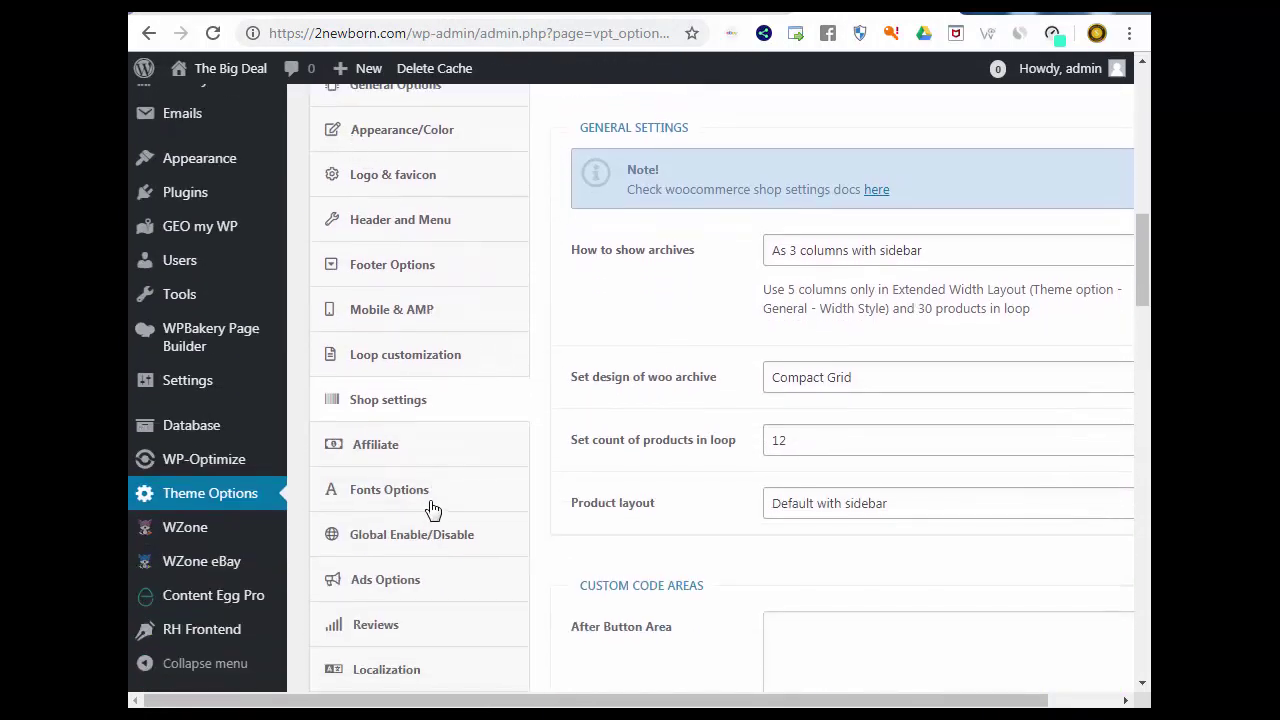
scroll(430, 509, down, 1)
scroll(433, 509, up, 2)
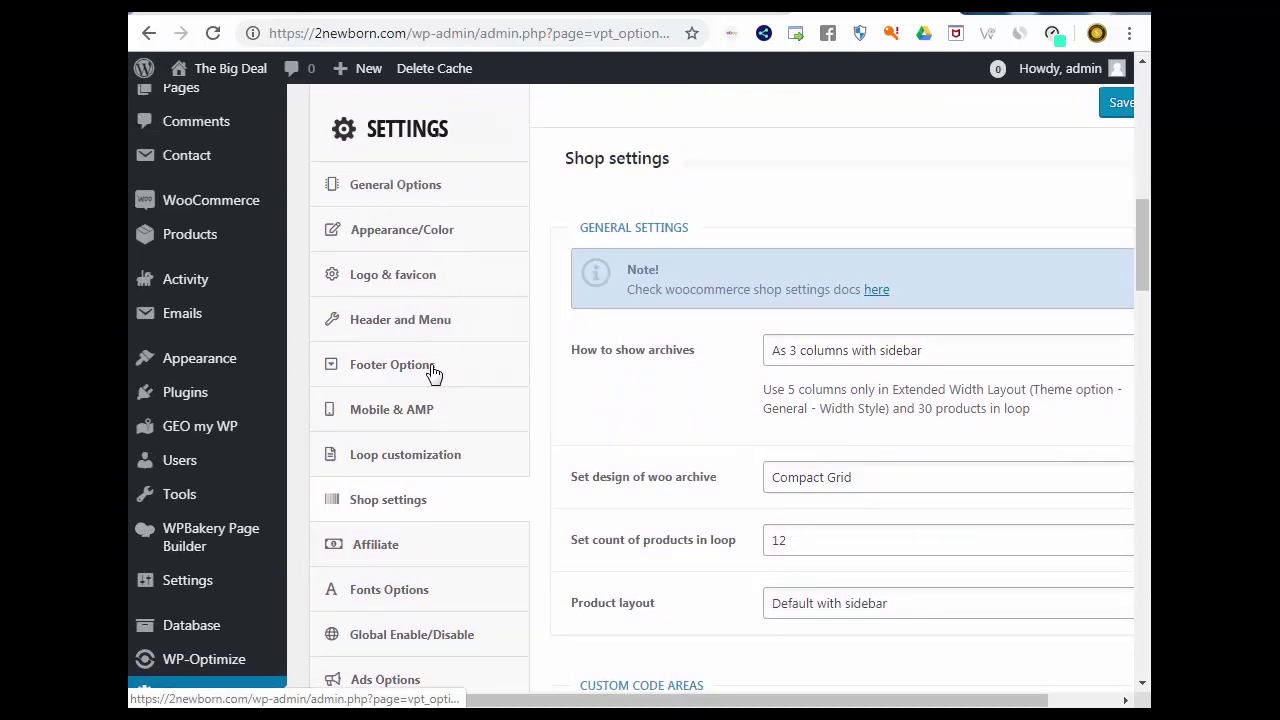
scroll(462, 414, down, 1)
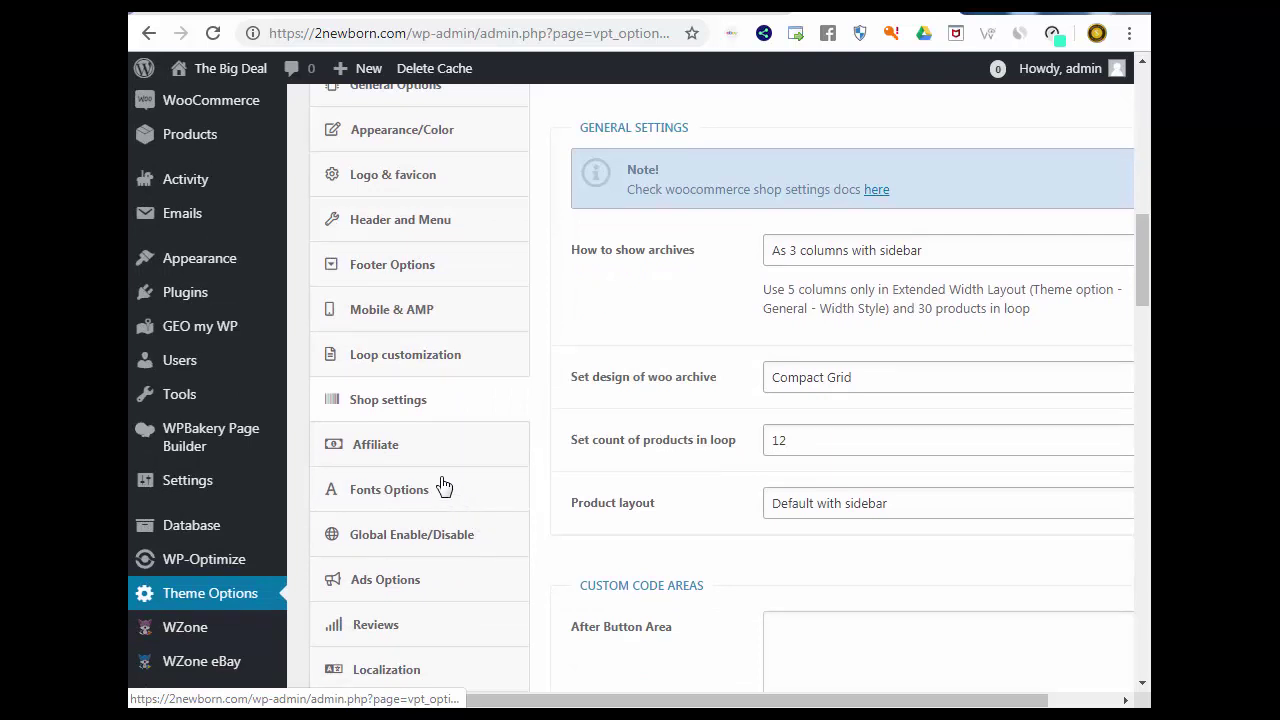
scroll(435, 470, up, 1)
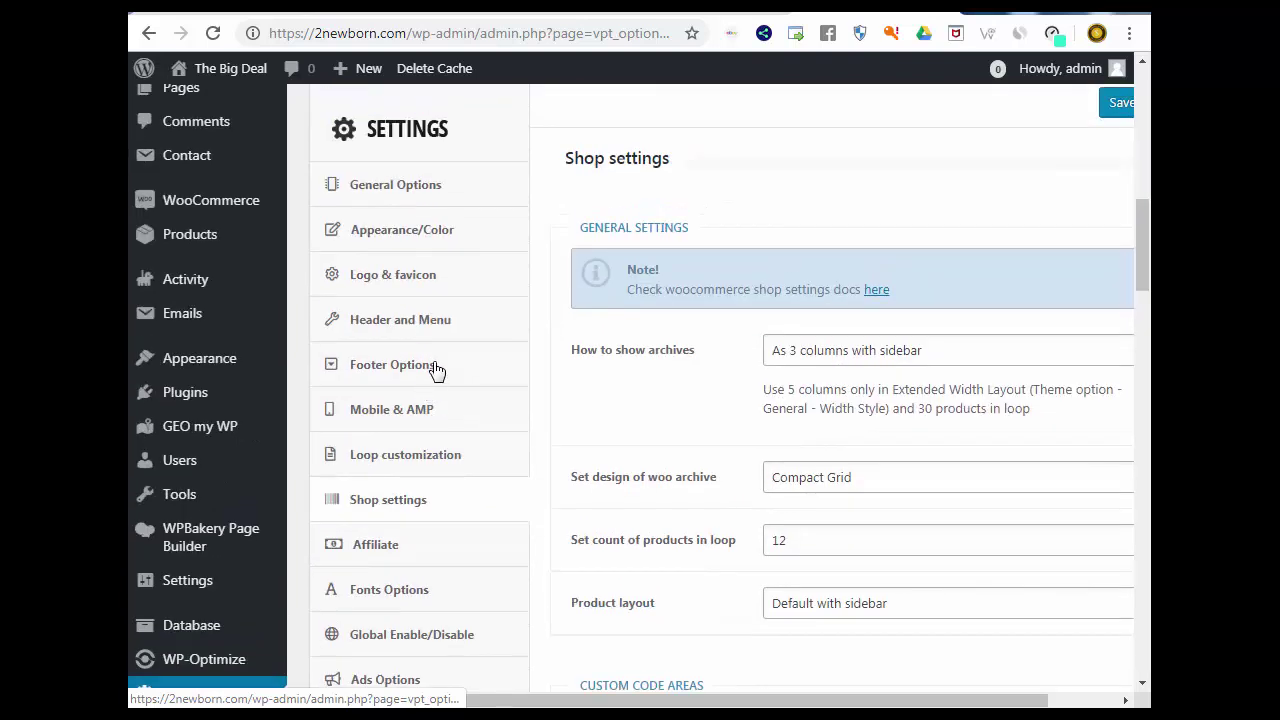
scroll(455, 350, down, 1)
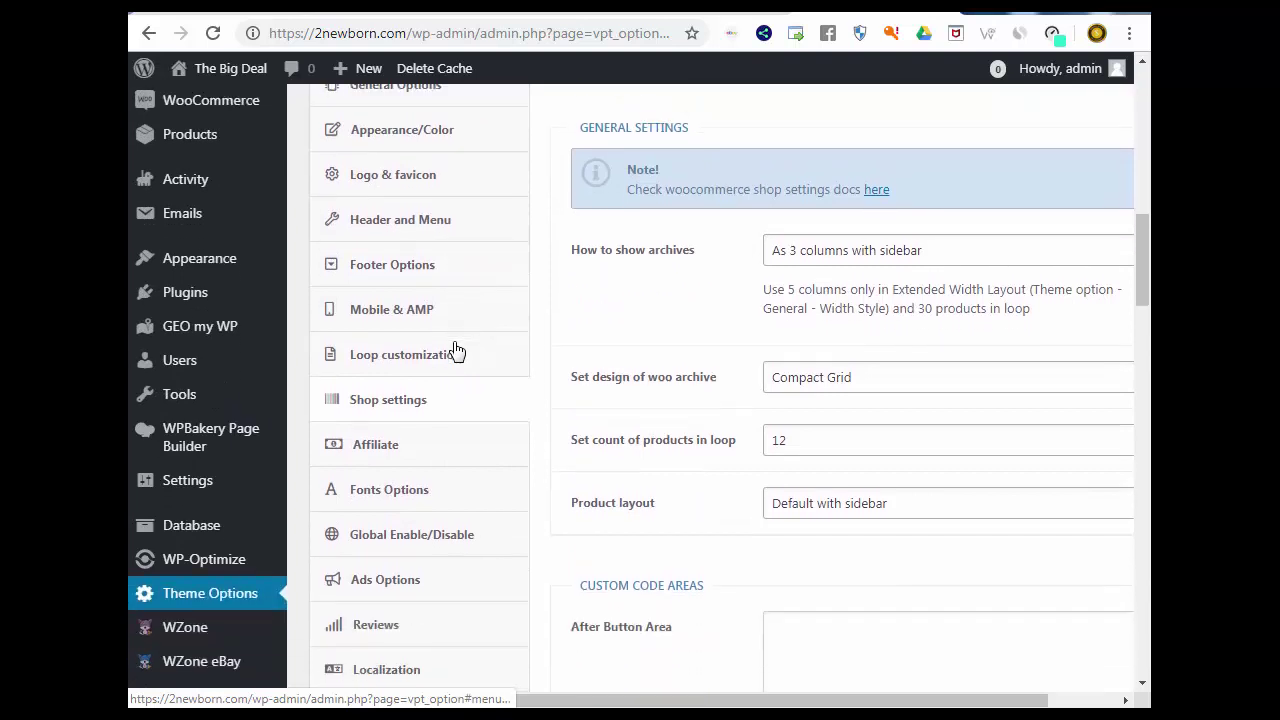
scroll(452, 350, down, 3)
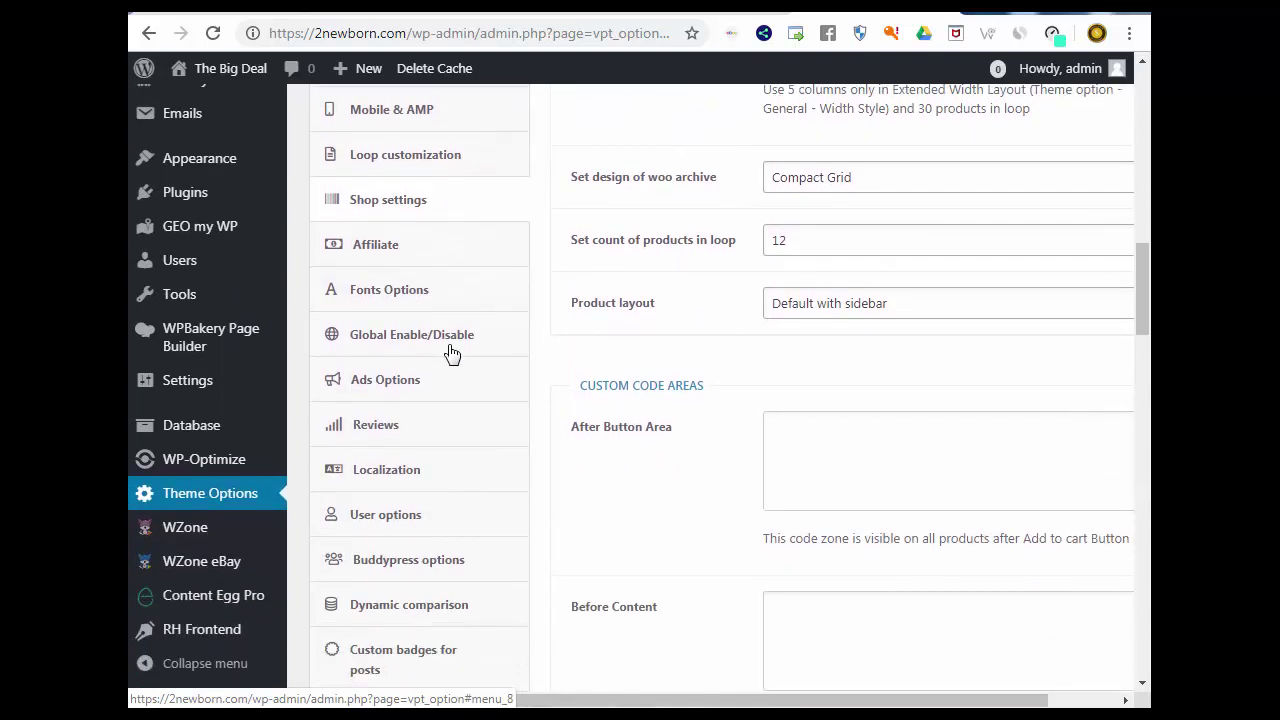
scroll(452, 355, up, 4)
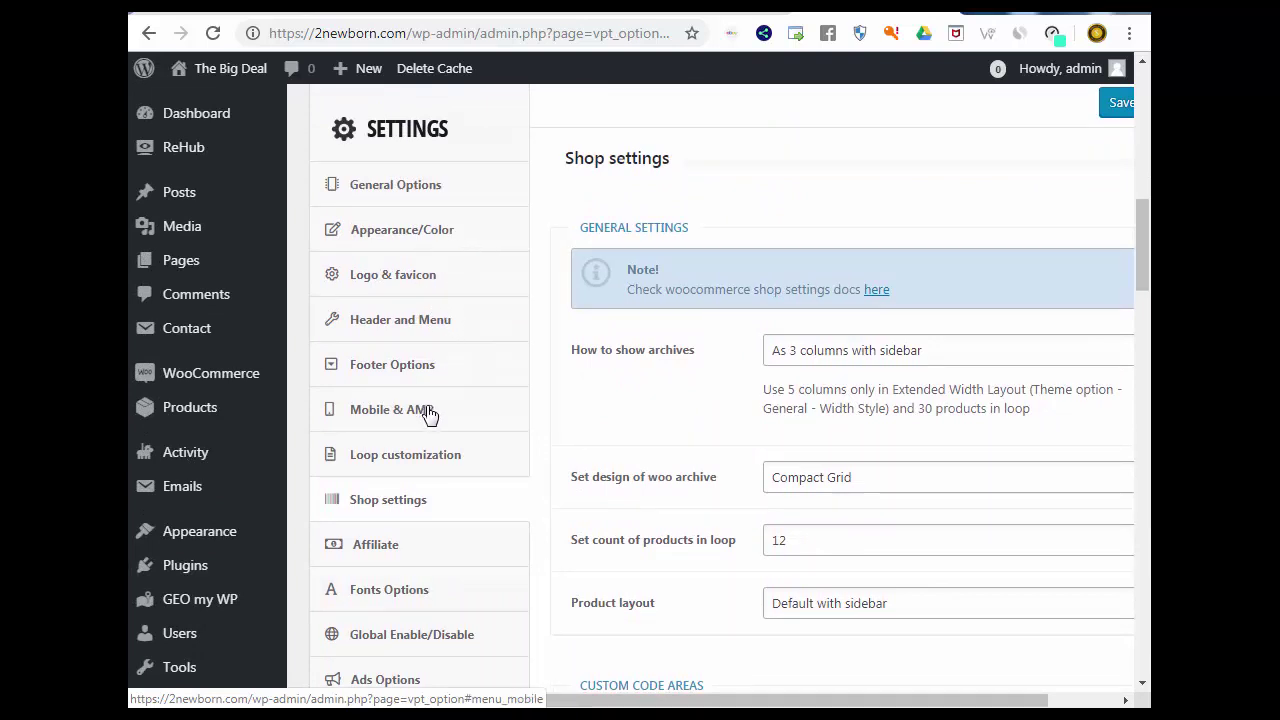
Step: Open the Fonts Options section and look through the font choices for Navigation Font Family without selecting one
click(388, 592)
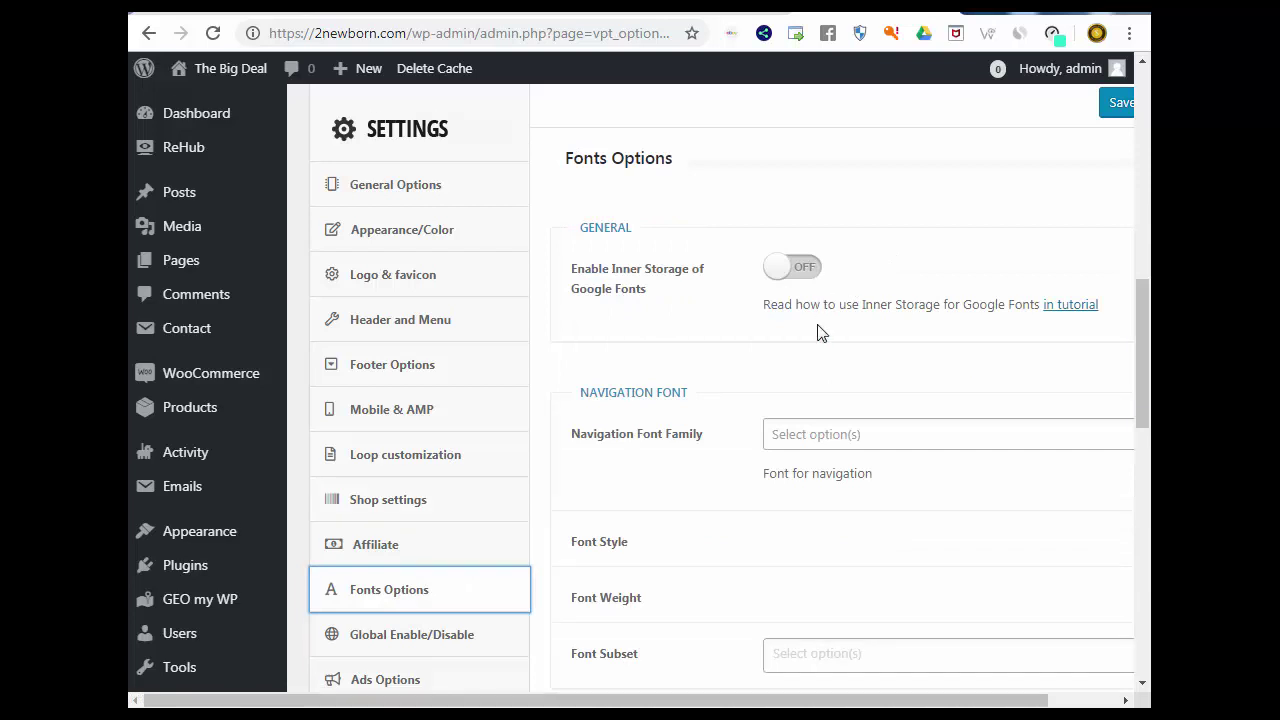
scroll(818, 332, down, 1)
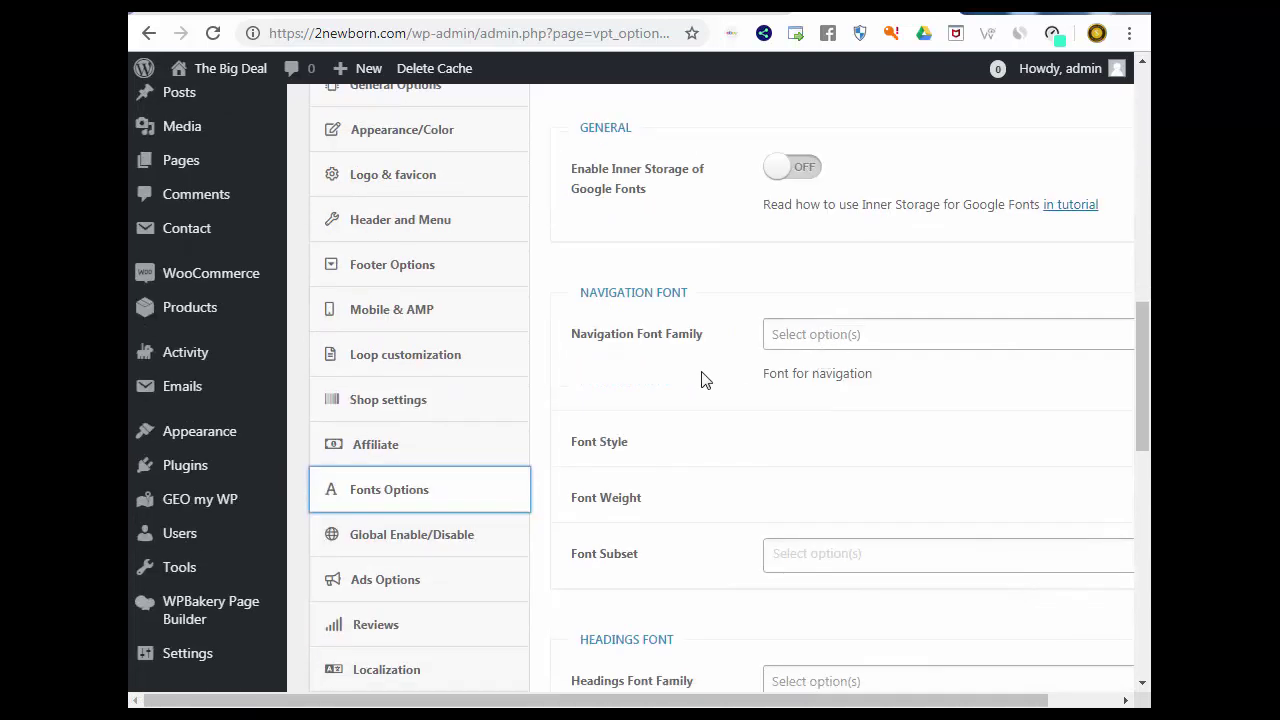
click(817, 340)
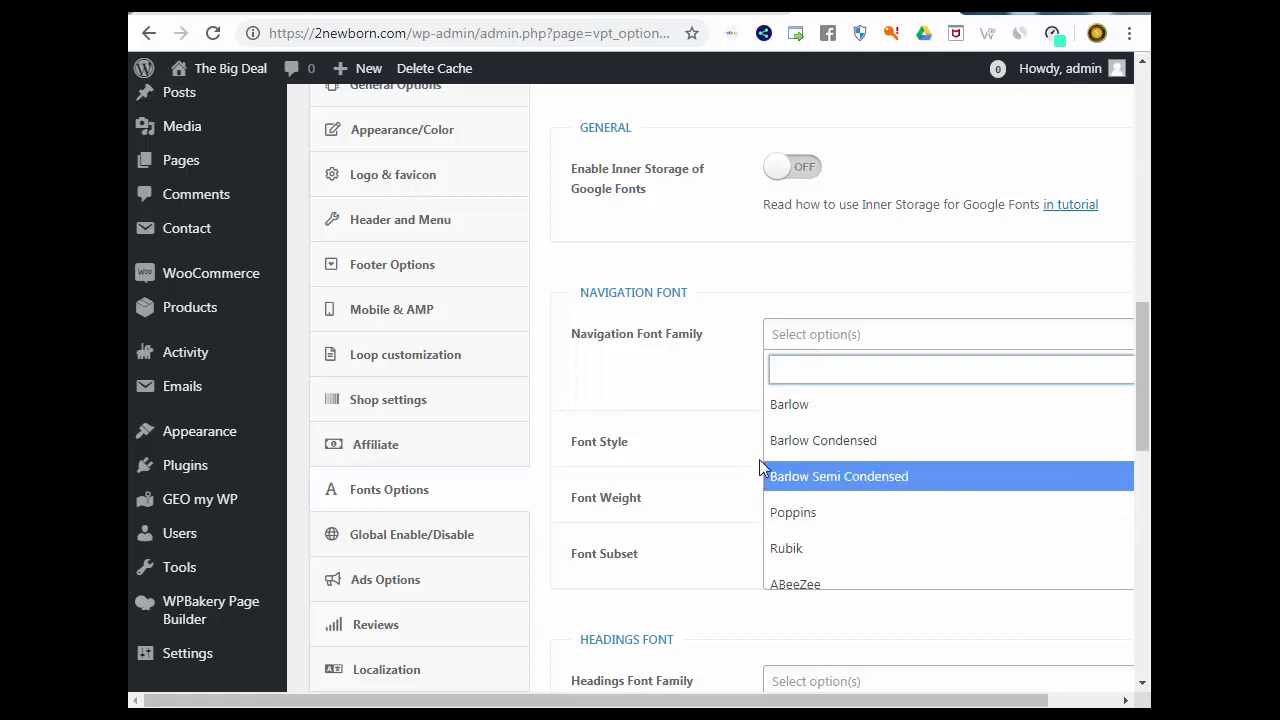
click(700, 401)
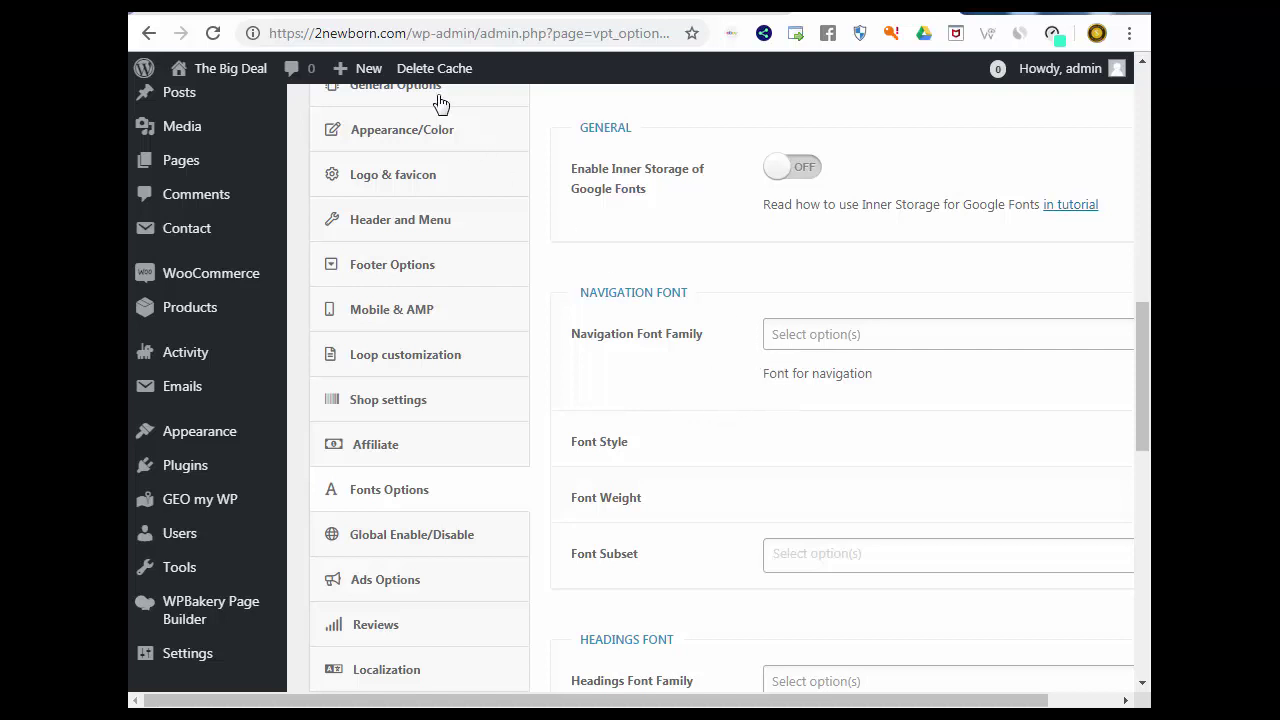
Step: Examine the navigation, headings and body font settings in Fonts Options down to the end of the page
scroll(757, 363, down, 1)
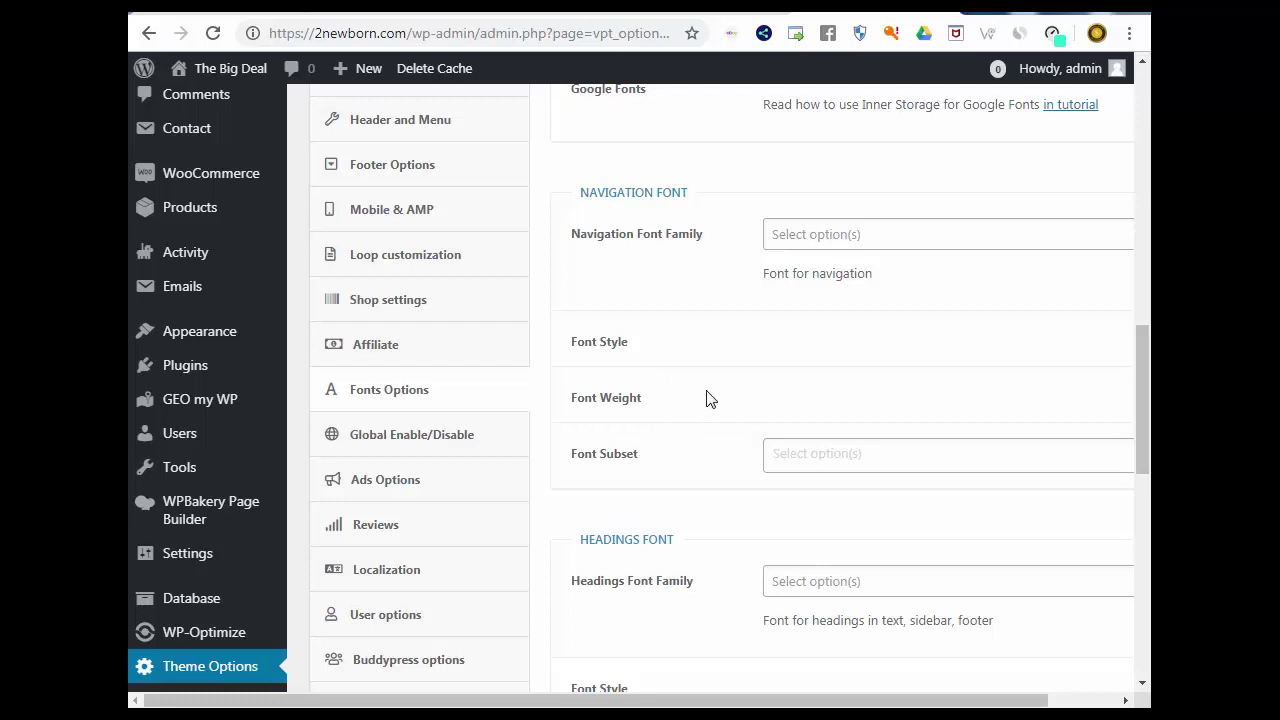
scroll(757, 335, up, 1)
scroll(754, 548, down, 4)
scroll(716, 503, down, 3)
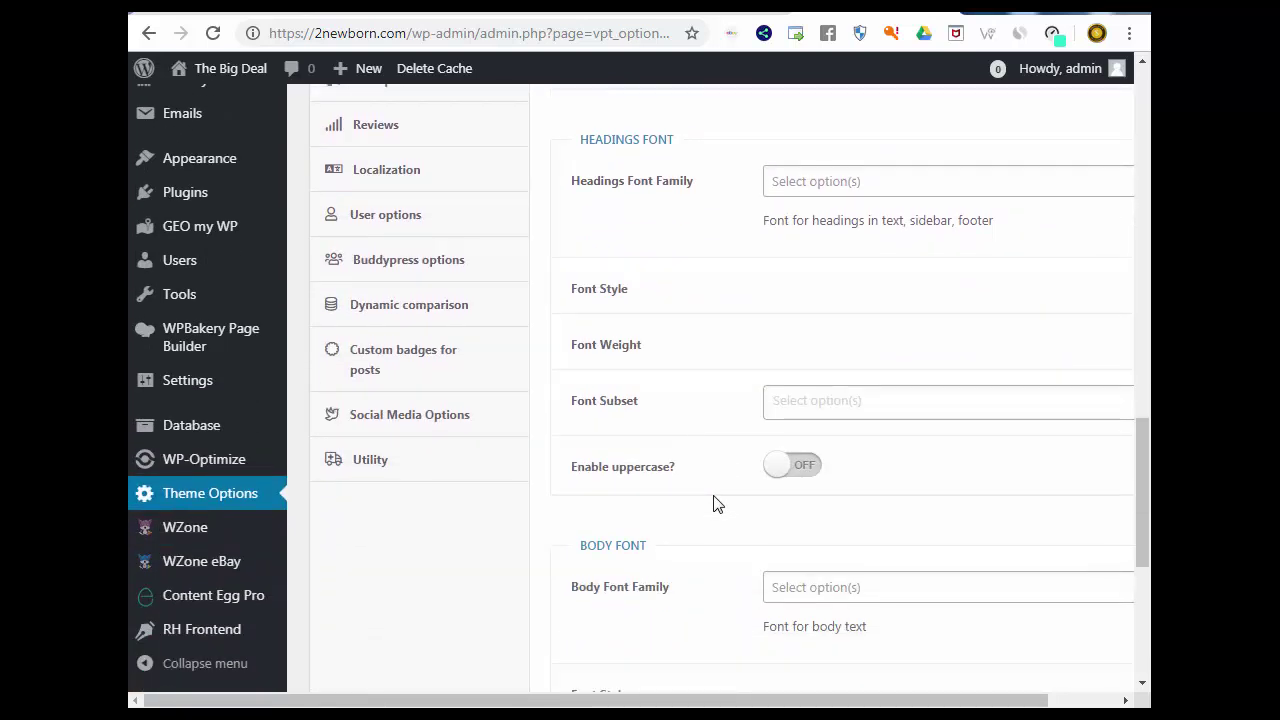
scroll(716, 509, down, 3)
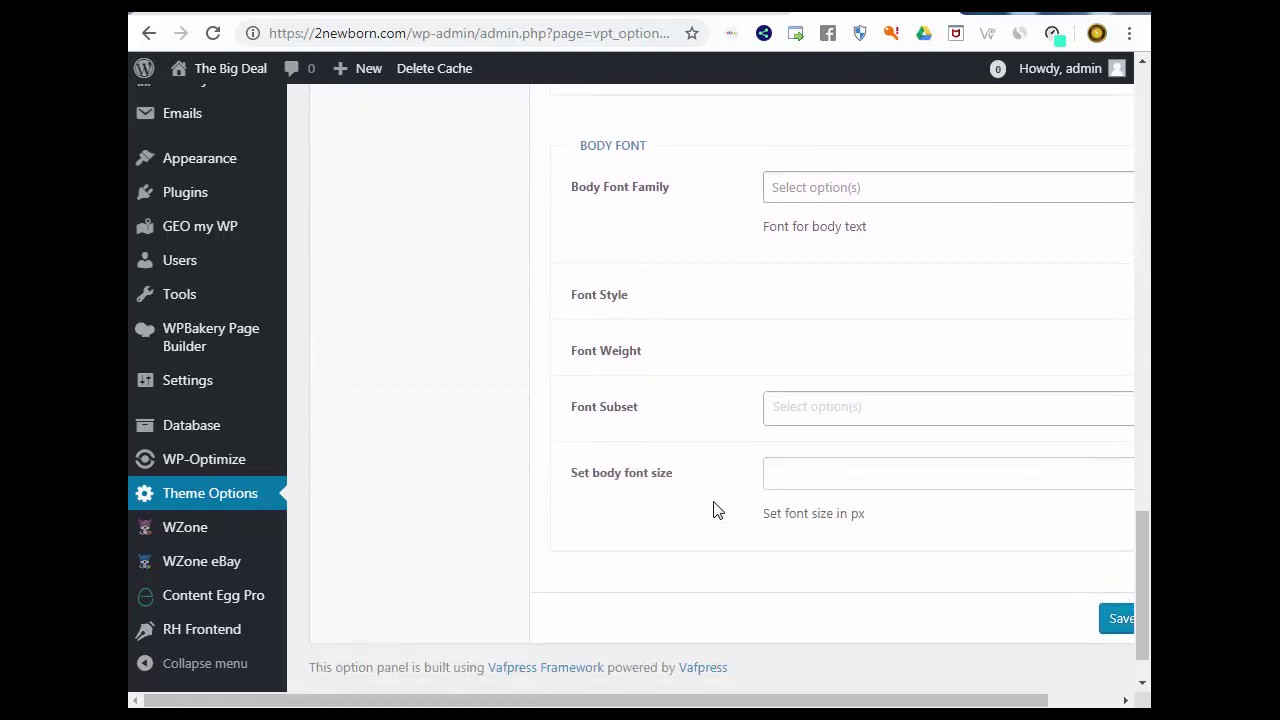
drag(1035, 703, 855, 699)
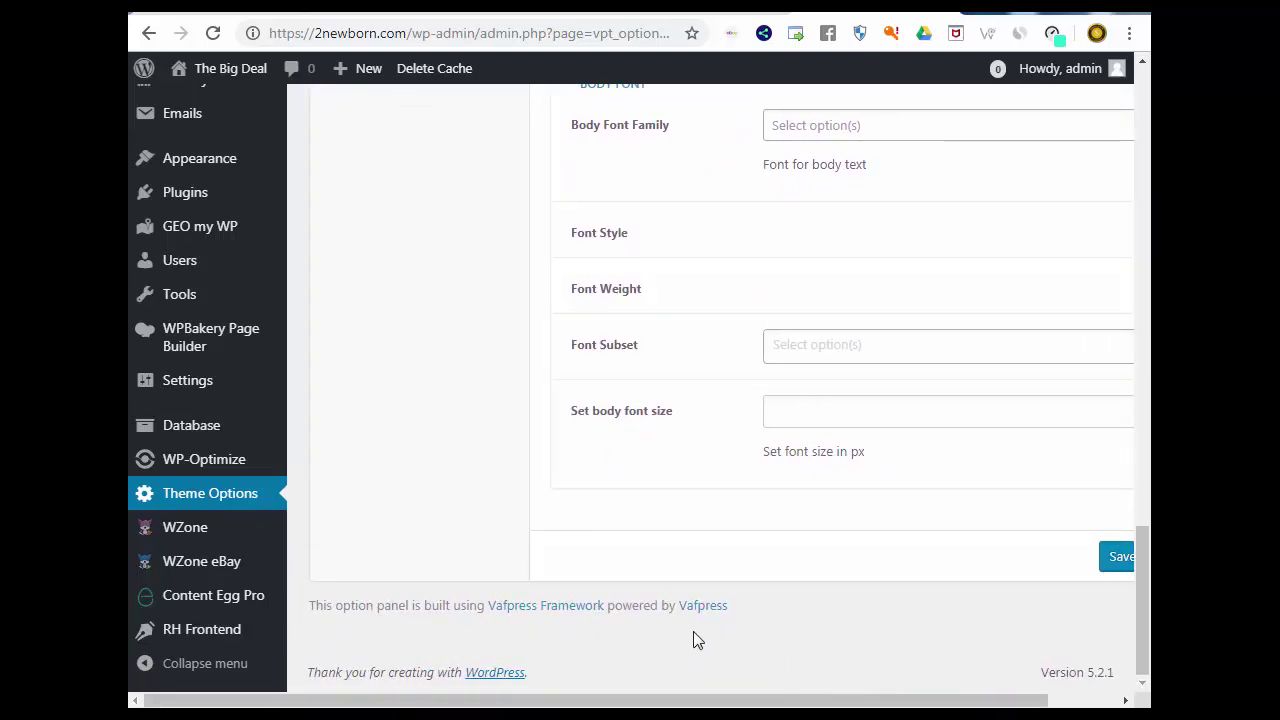
scroll(697, 610, up, 4)
scroll(727, 612, up, 9)
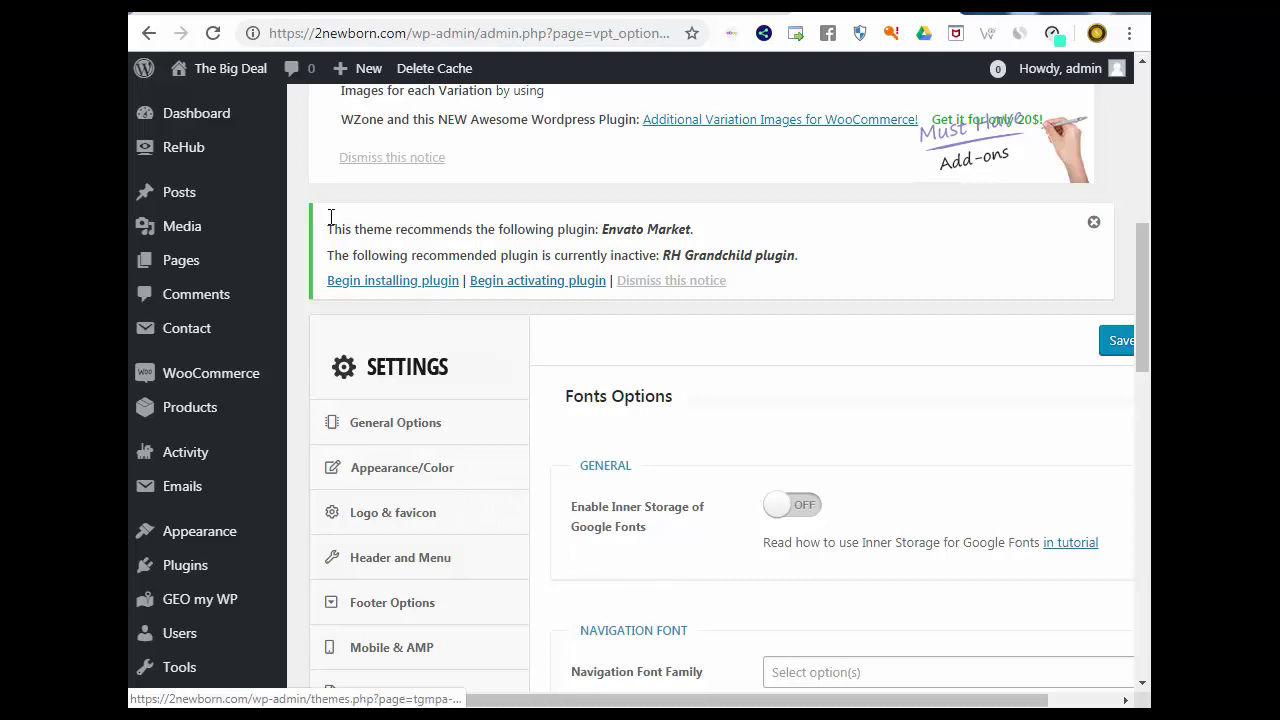
Step: Open the WooCommerce system status report and review its WordPress environment, including the memory limit, and its server environment
mouse_move(188, 152)
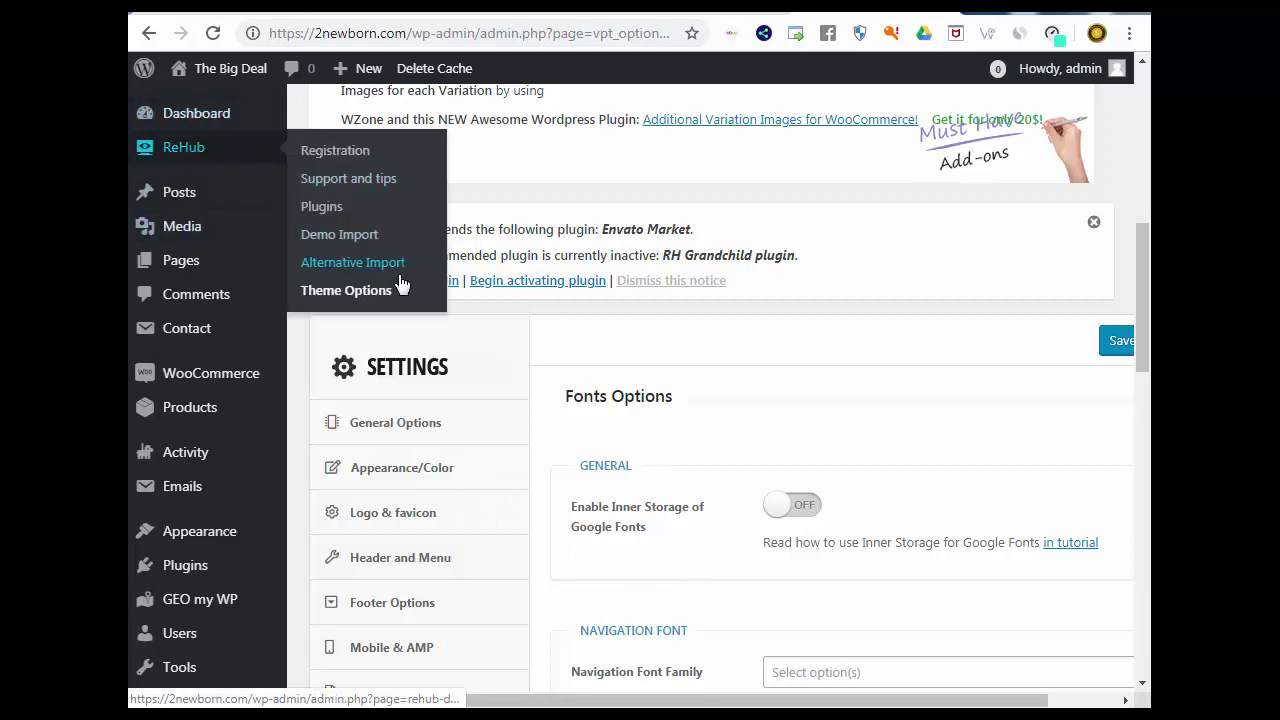
mouse_move(218, 387)
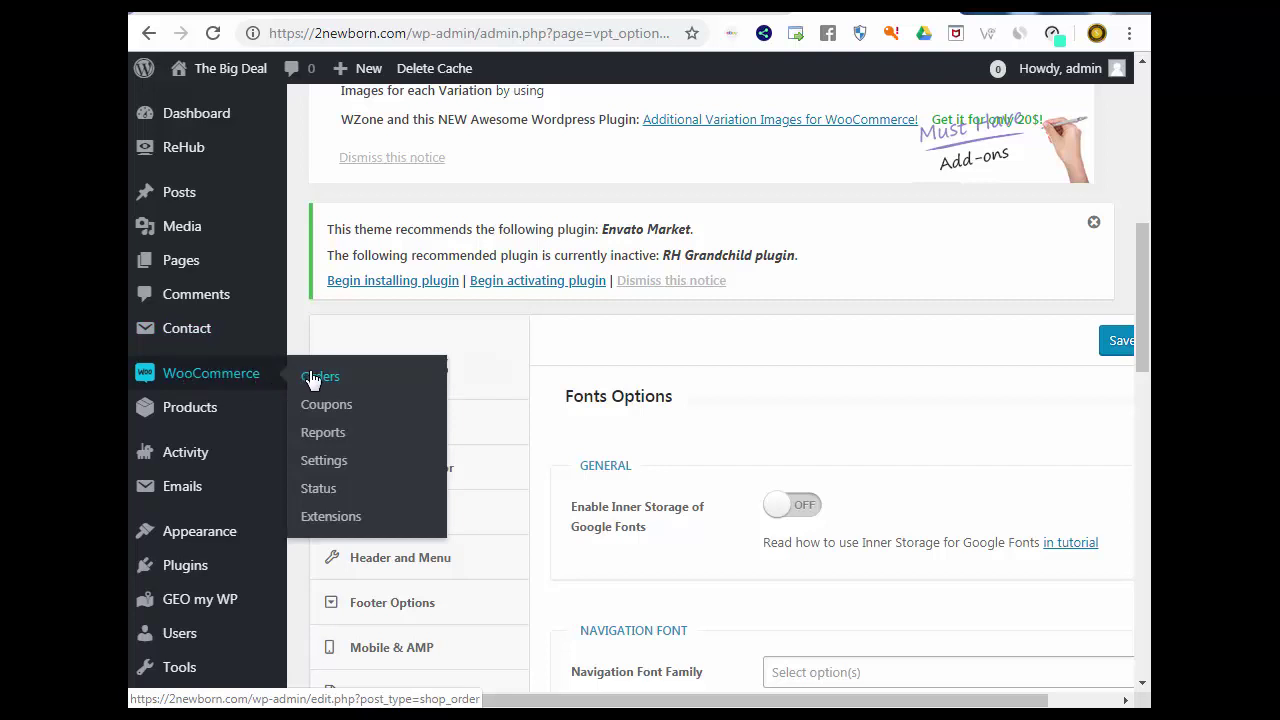
click(320, 490)
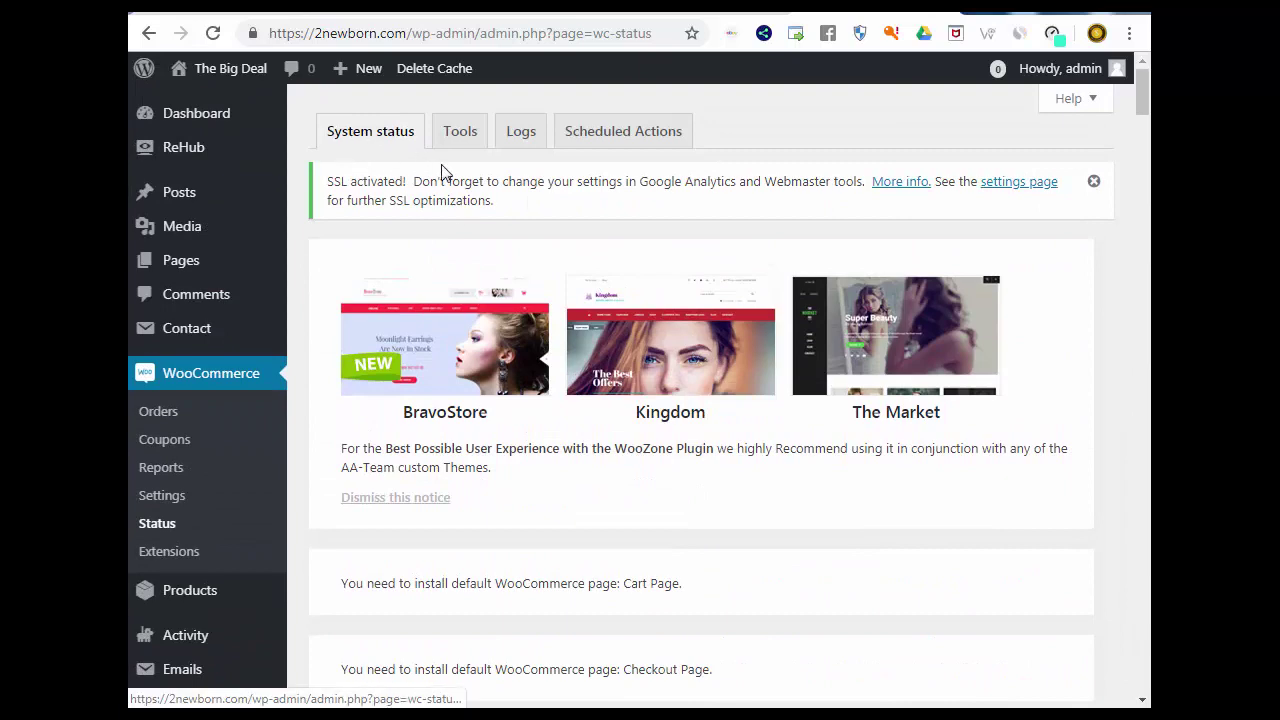
scroll(709, 251, down, 5)
scroll(710, 250, down, 4)
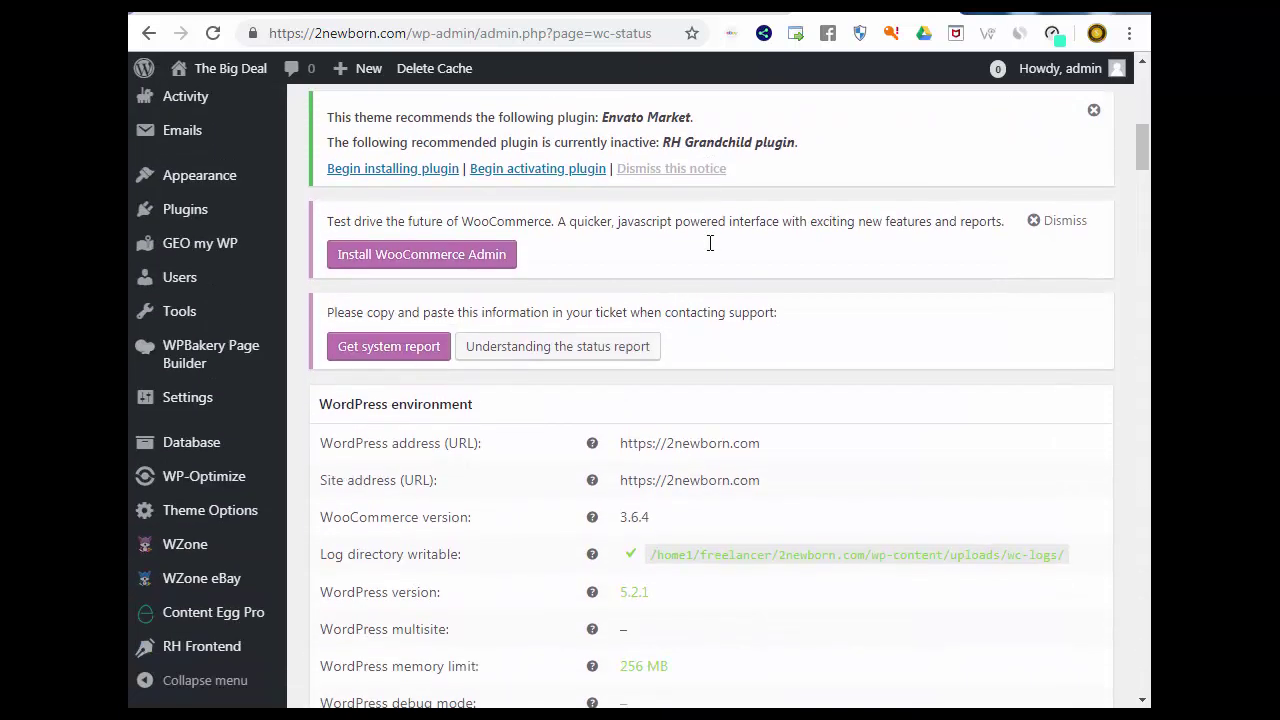
scroll(710, 245, down, 2)
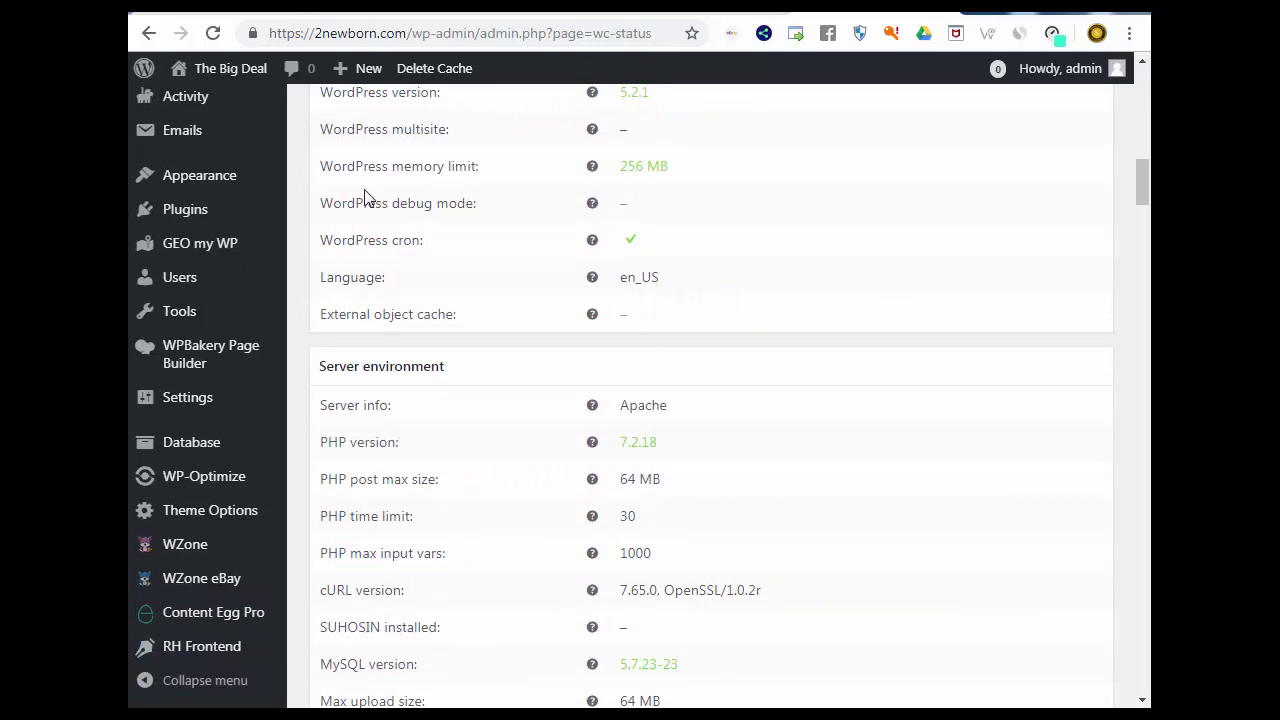
triple_click(655, 170)
click(660, 201)
scroll(650, 290, down, 4)
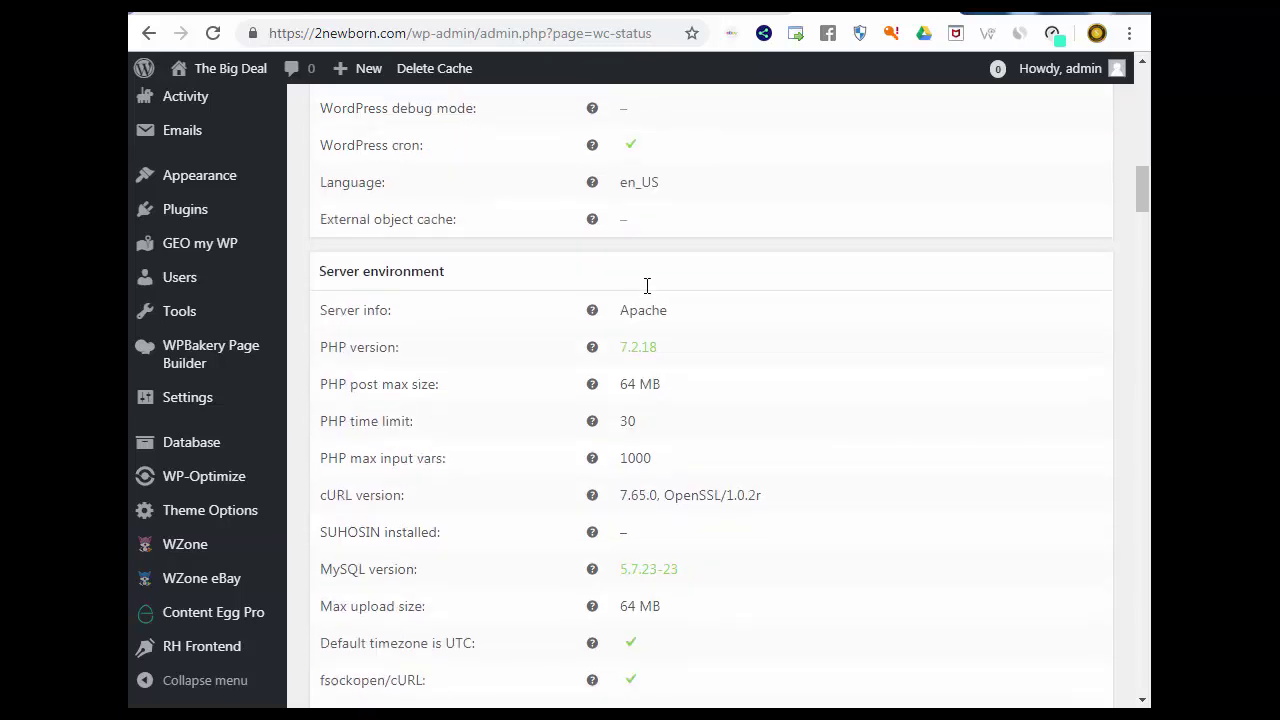
scroll(645, 290, down, 7)
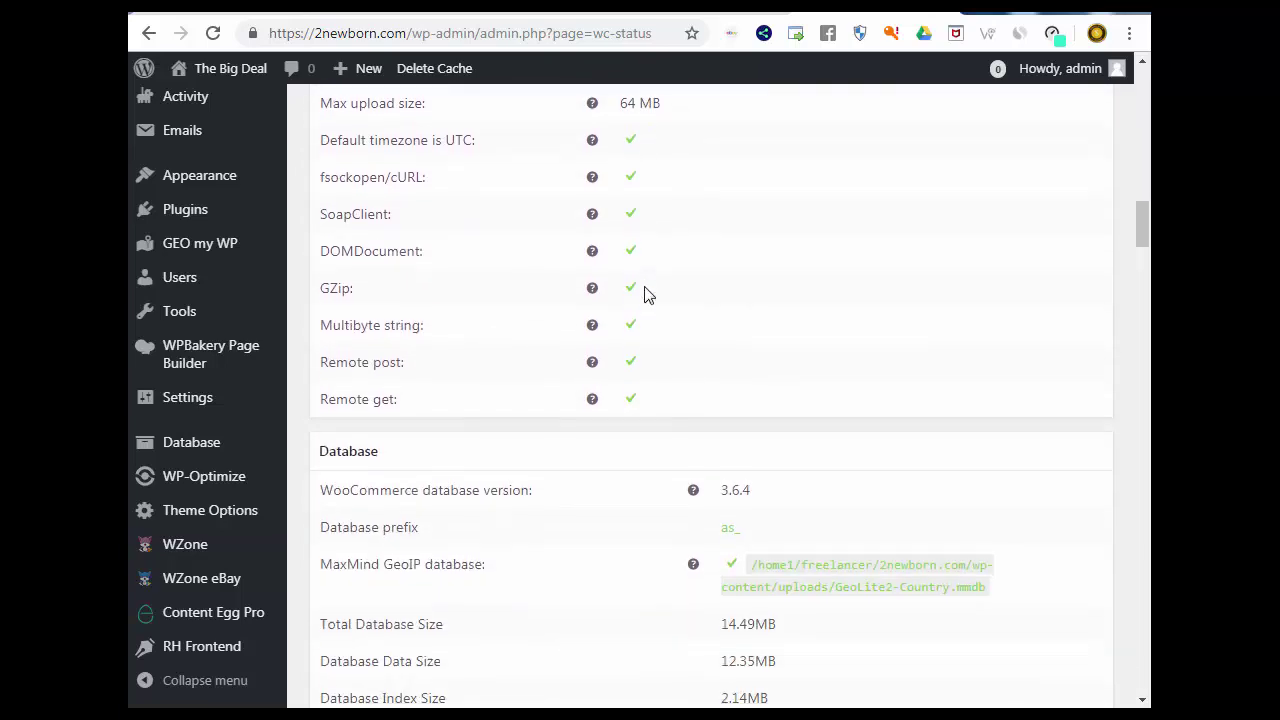
Step: Review the database tables and the active and inactive plugins in the system status report
scroll(644, 296, down, 12)
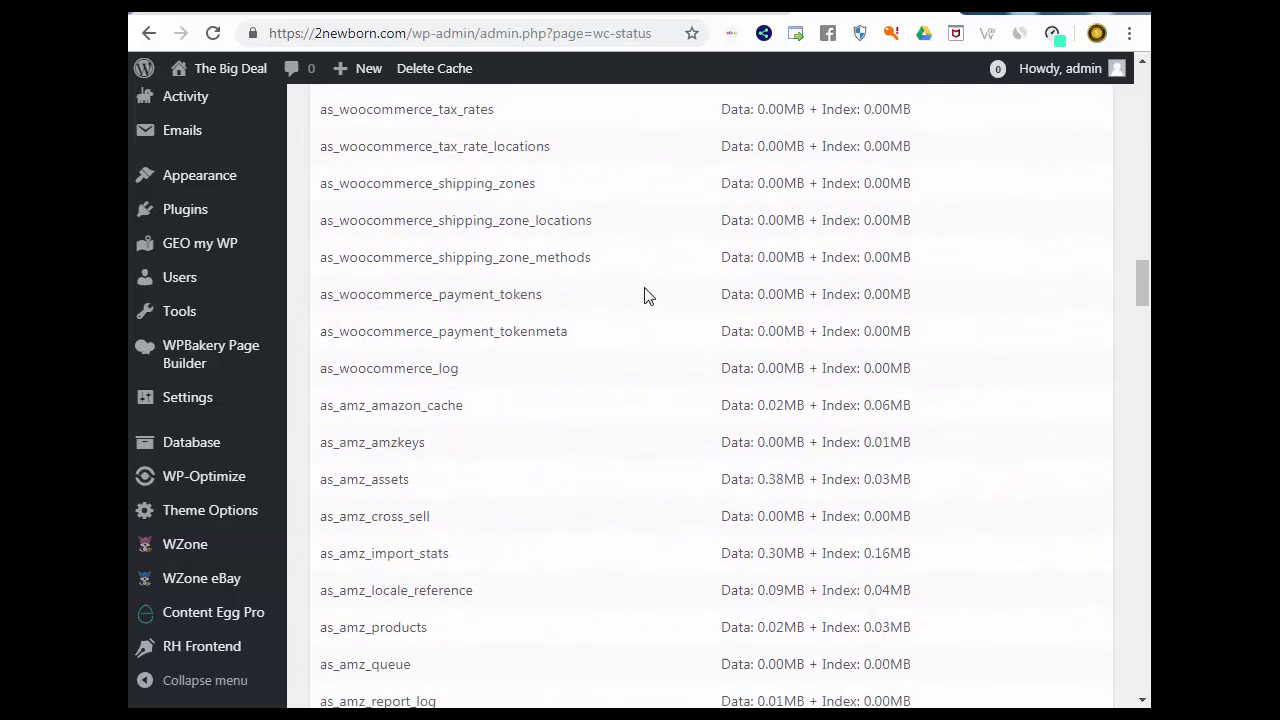
scroll(644, 300, down, 16)
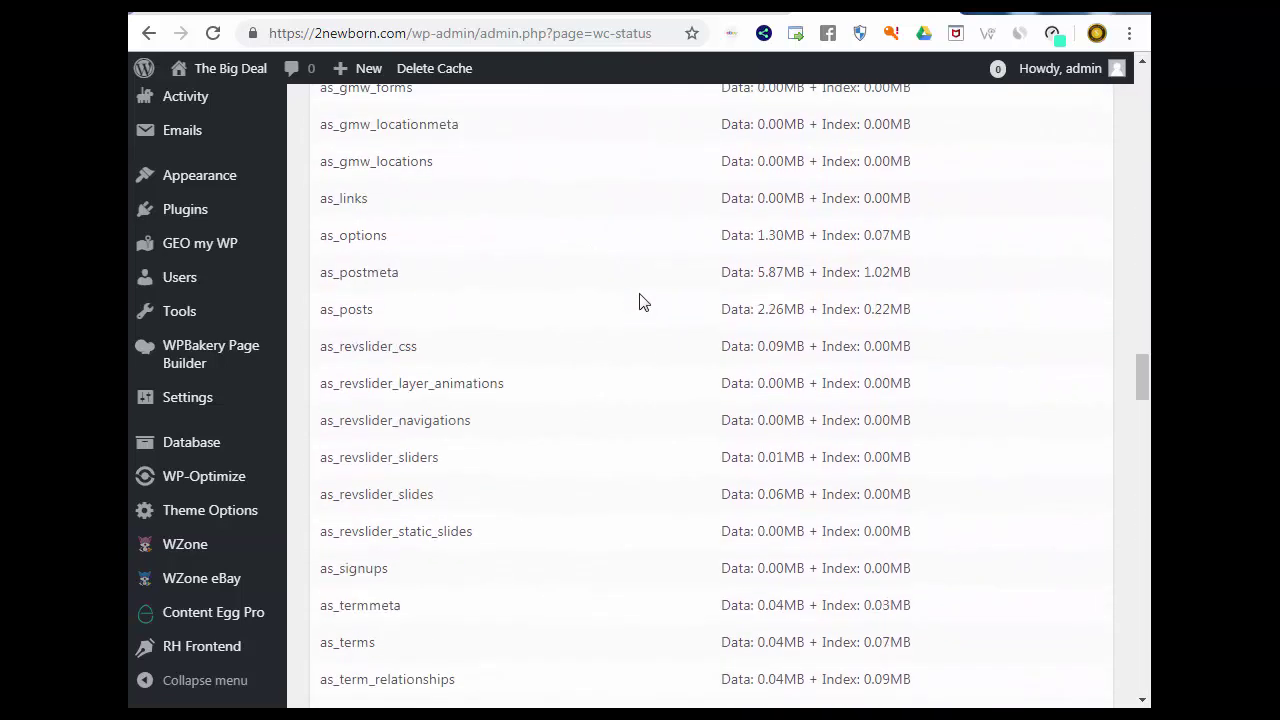
scroll(640, 303, down, 5)
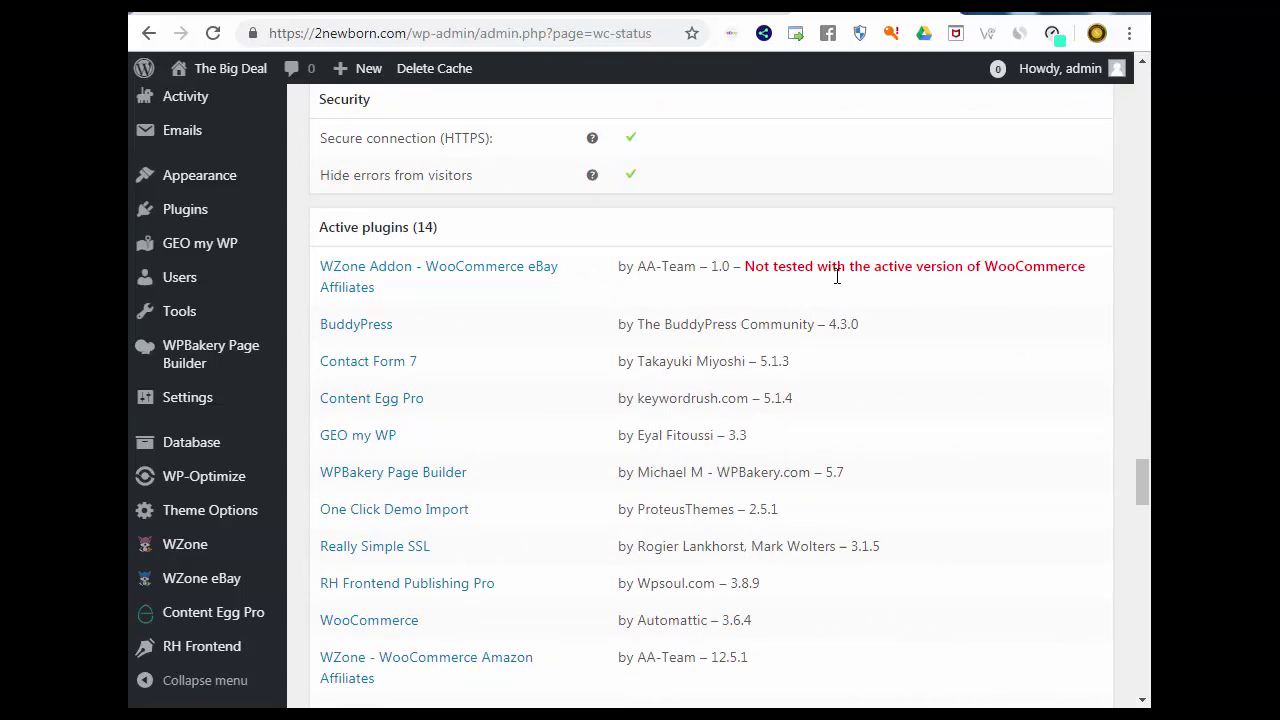
scroll(837, 276, down, 1)
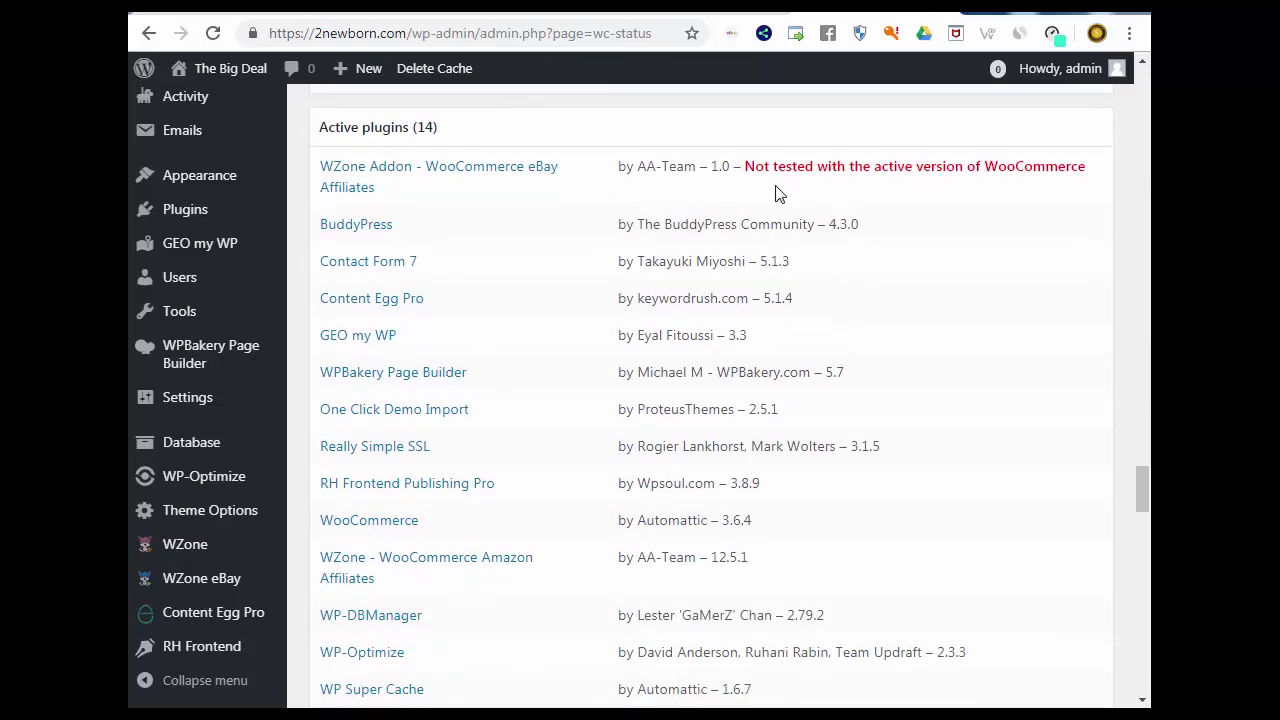
scroll(780, 194, down, 7)
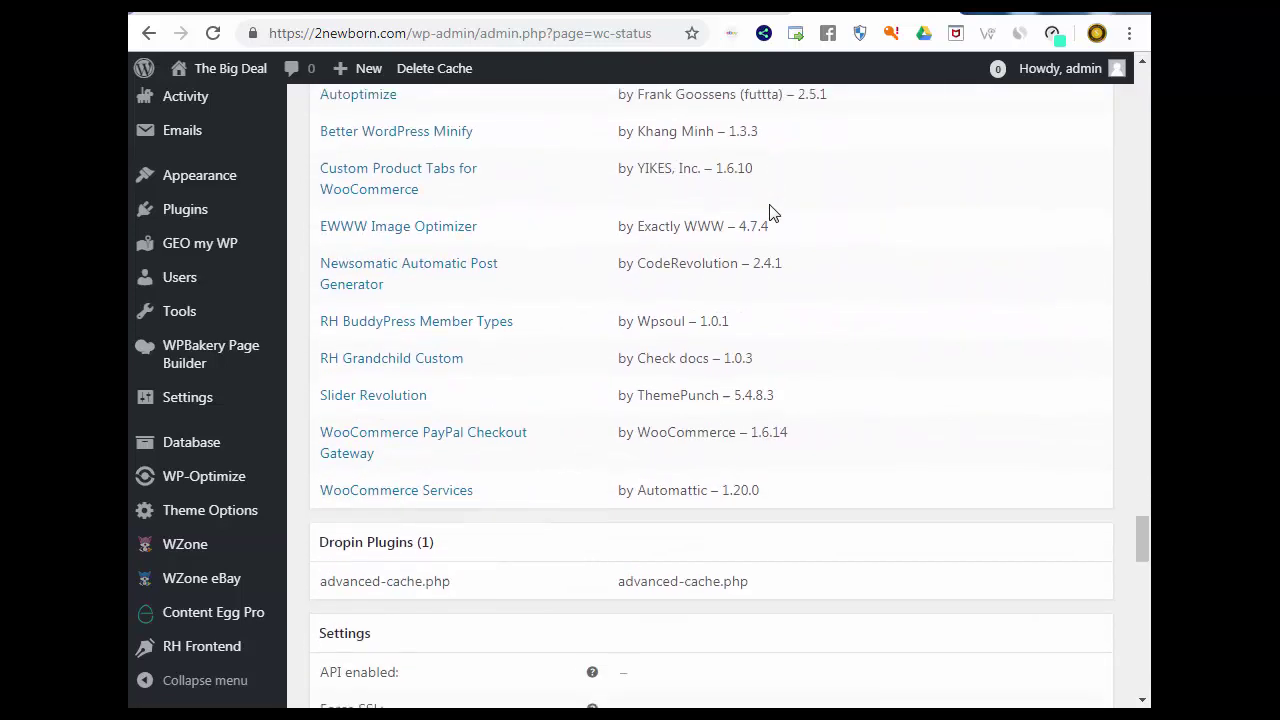
Step: Check the WooCommerce pages, theme and template overrides in the status report and return to its beginning
scroll(770, 213, down, 8)
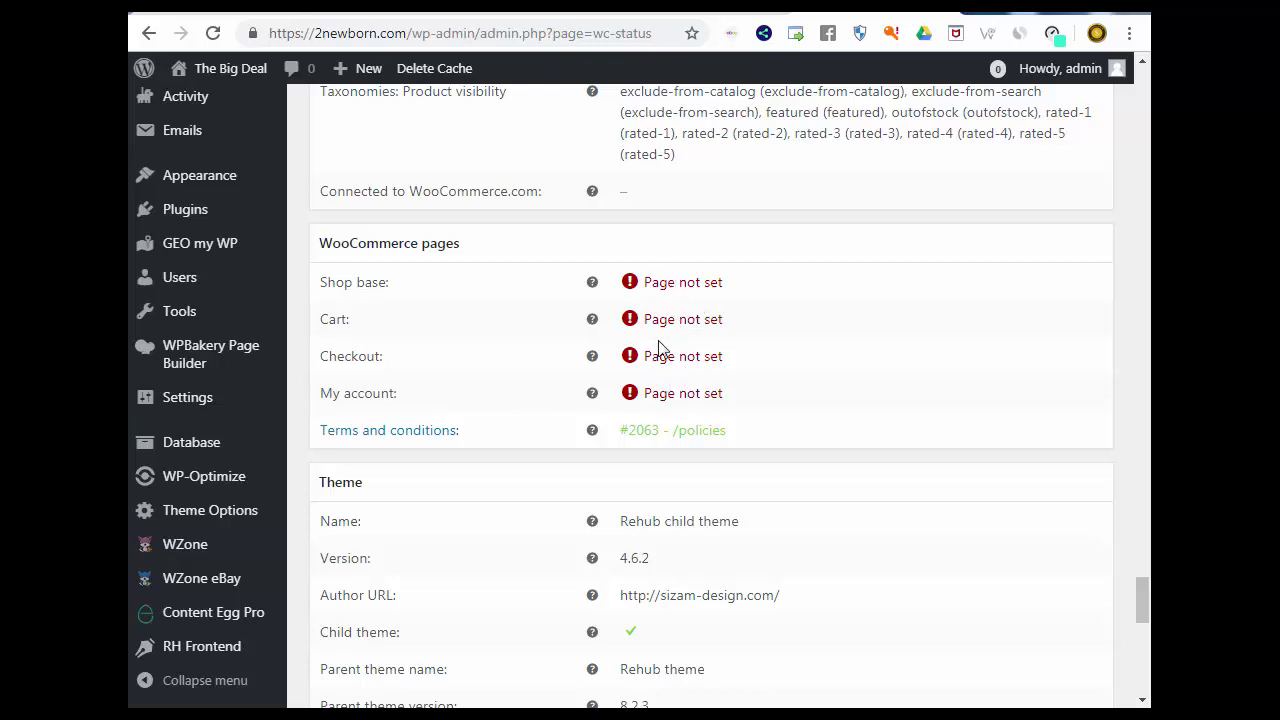
scroll(731, 366, down, 1)
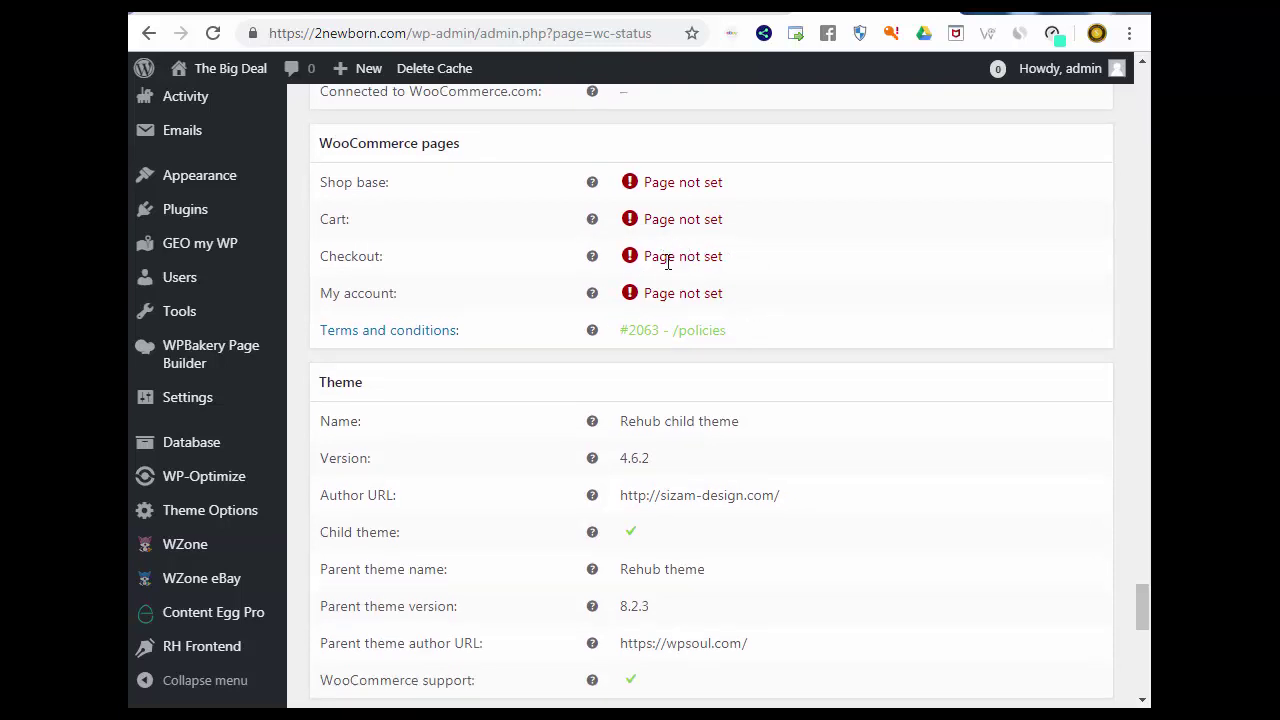
scroll(776, 359, up, 1)
scroll(873, 460, down, 7)
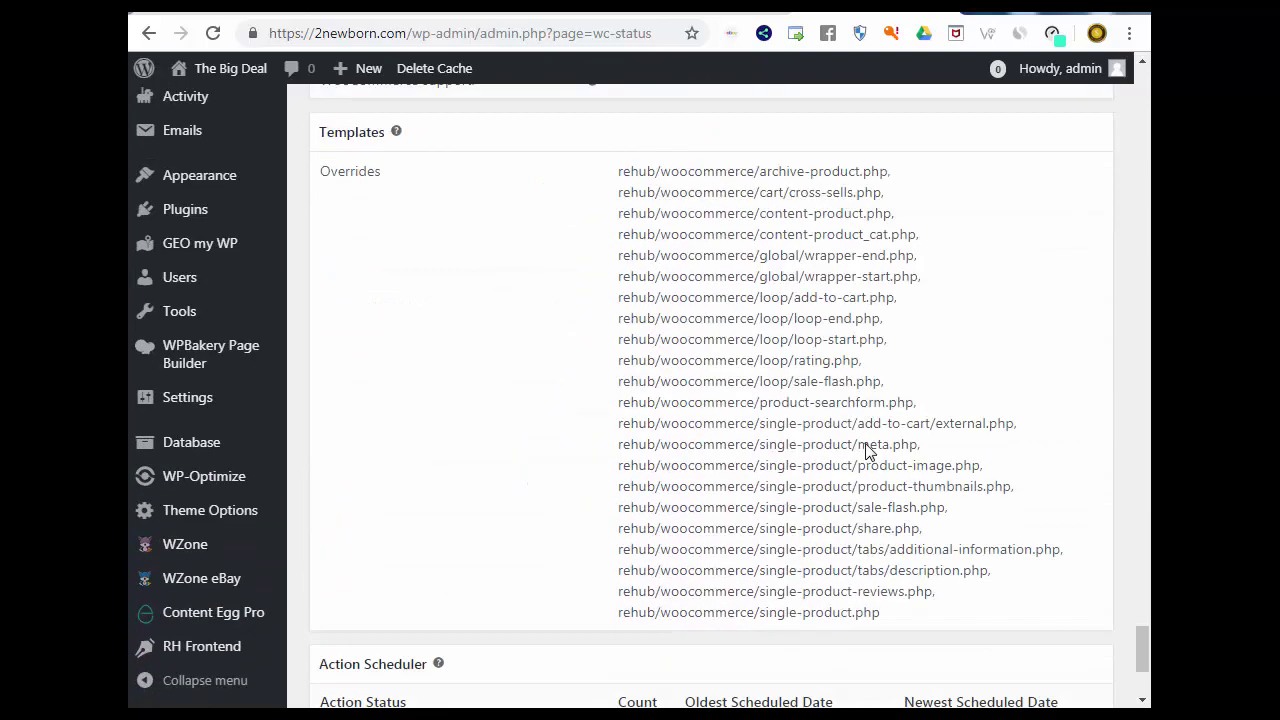
scroll(868, 451, up, 10)
scroll(838, 446, up, 3)
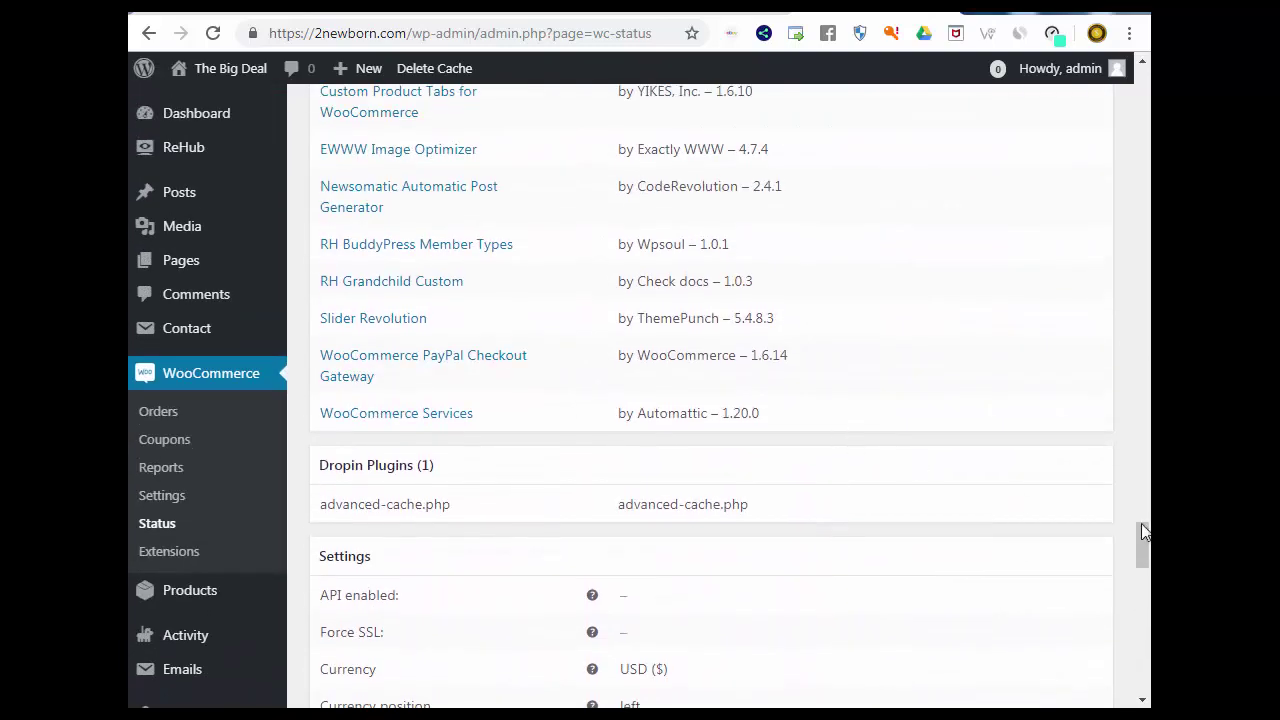
drag(1142, 545, 1135, 103)
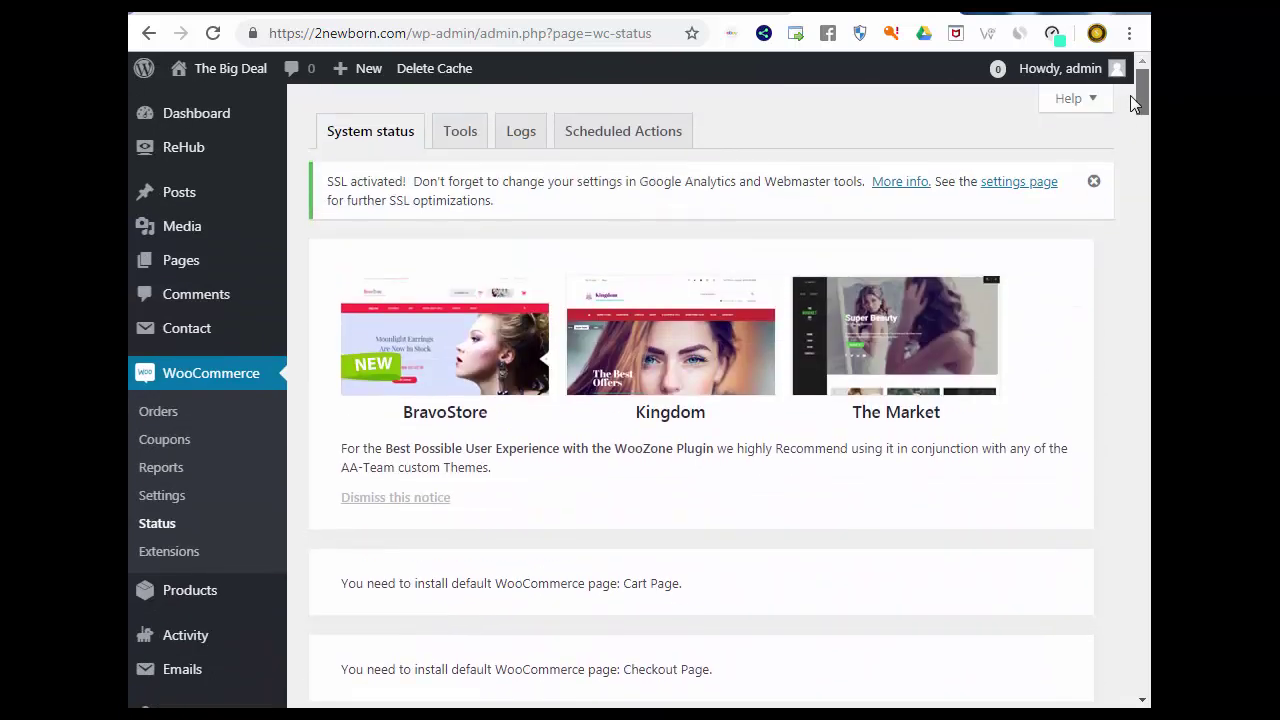
Step: Open the WooCommerce status tools and look over the storefront home page from its banner to the product section
click(459, 141)
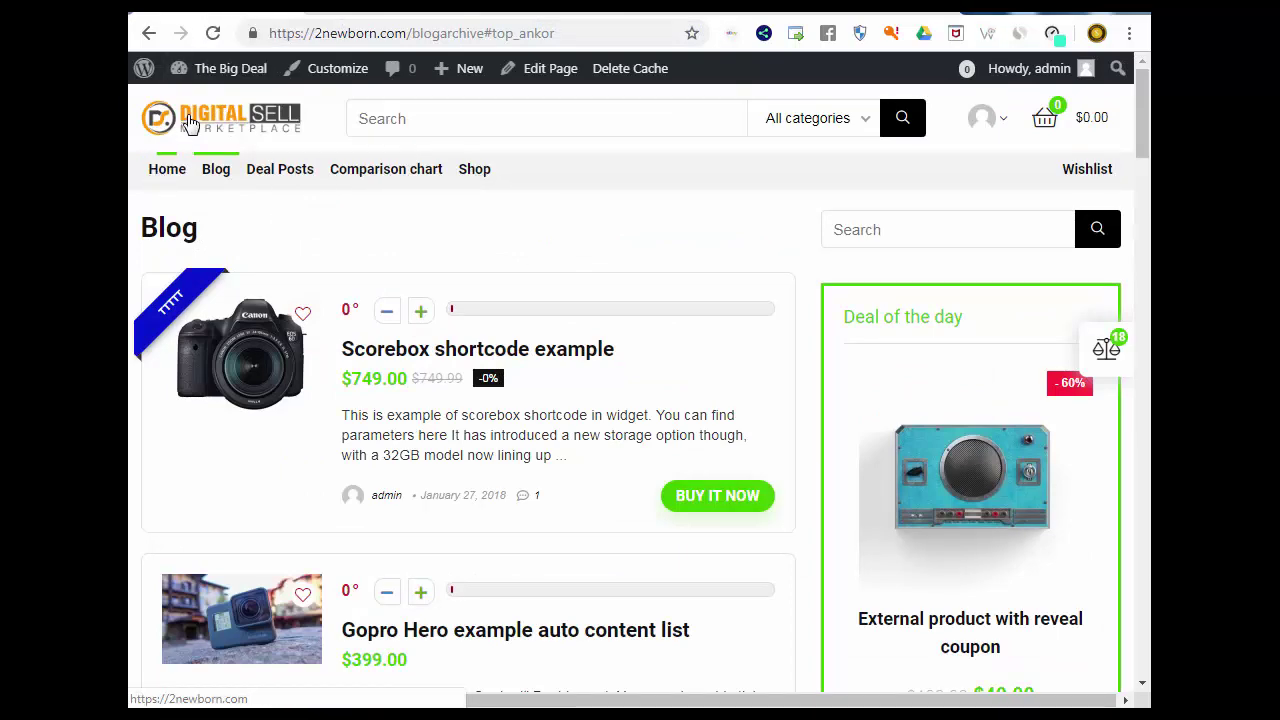
click(203, 150)
scroll(626, 251, down, 10)
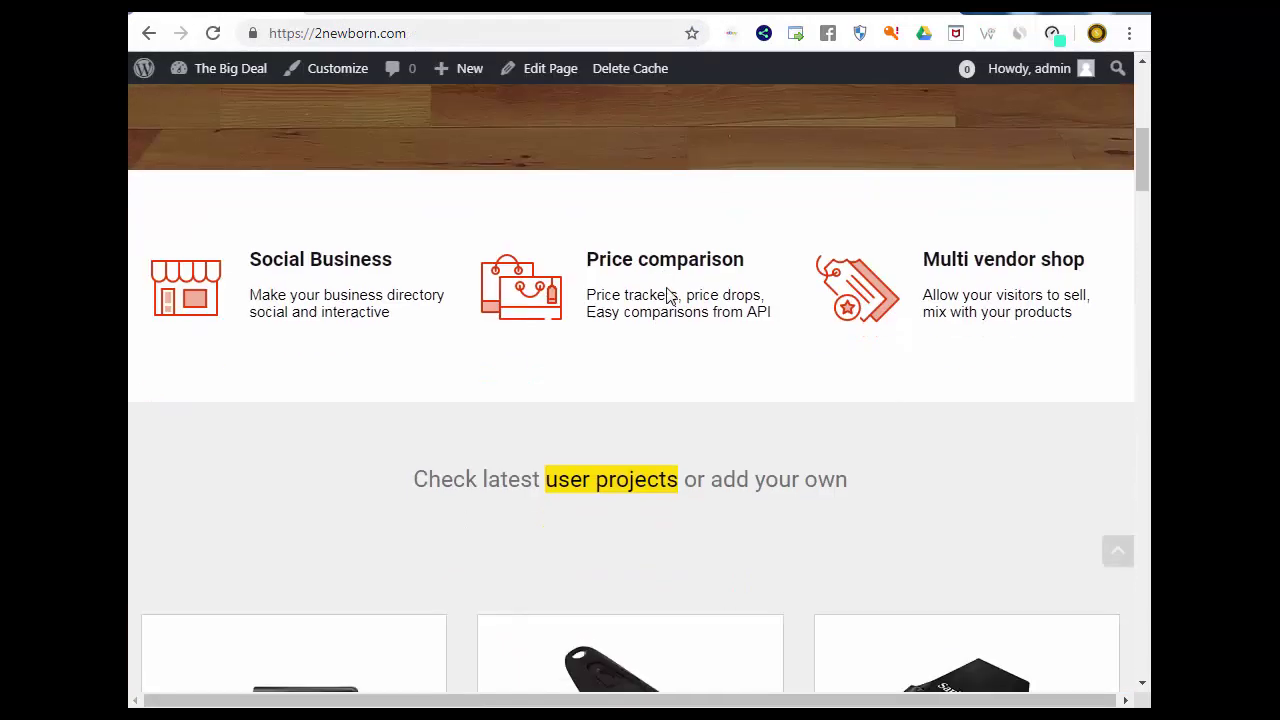
scroll(671, 300, up, 10)
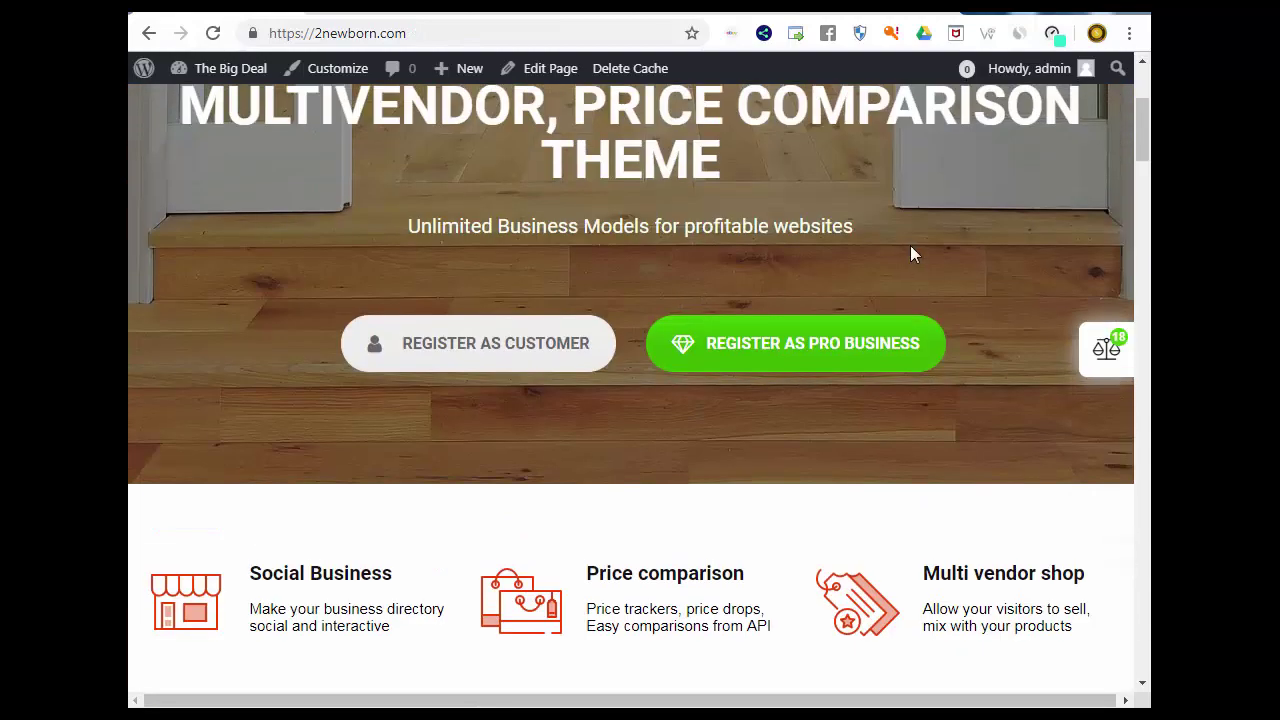
scroll(837, 330, down, 10)
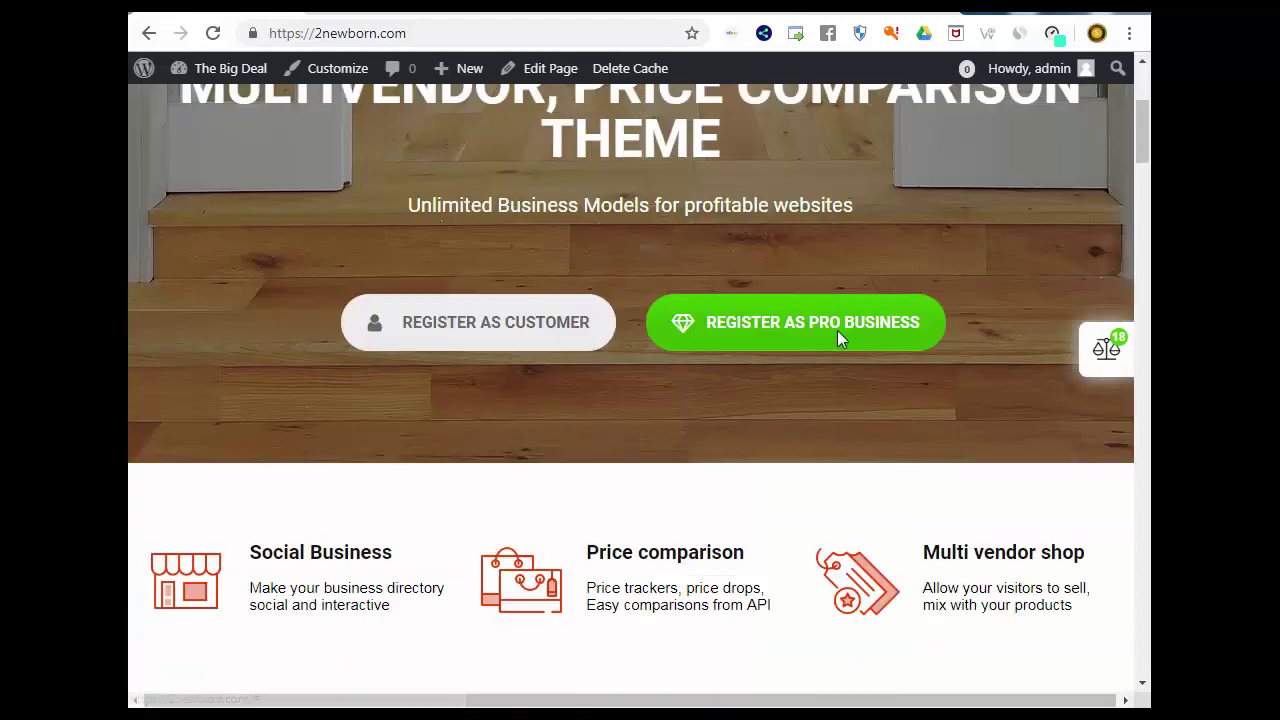
scroll(825, 370, down, 1)
Step: Open the Sandisk CZ48 128GB USB 3.0 flash drive product and review its description and purchase option
click(588, 333)
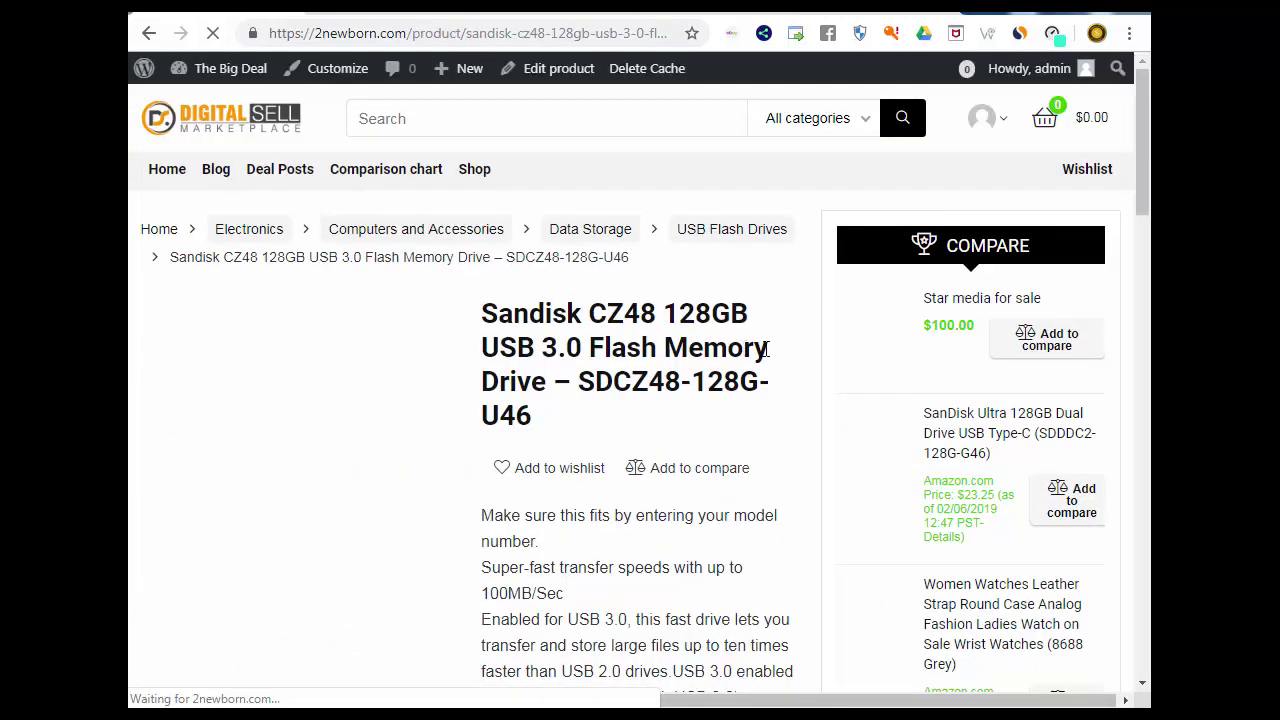
scroll(768, 355, down, 3)
scroll(716, 440, down, 2)
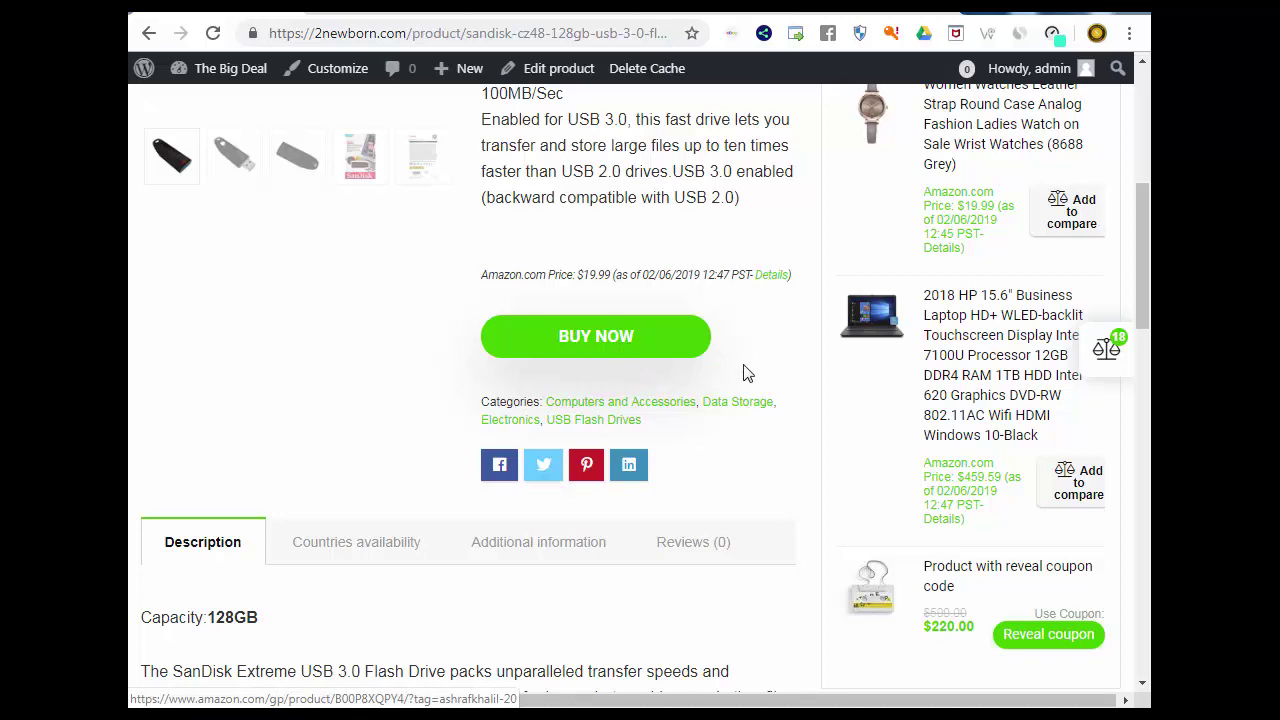
scroll(743, 373, up, 5)
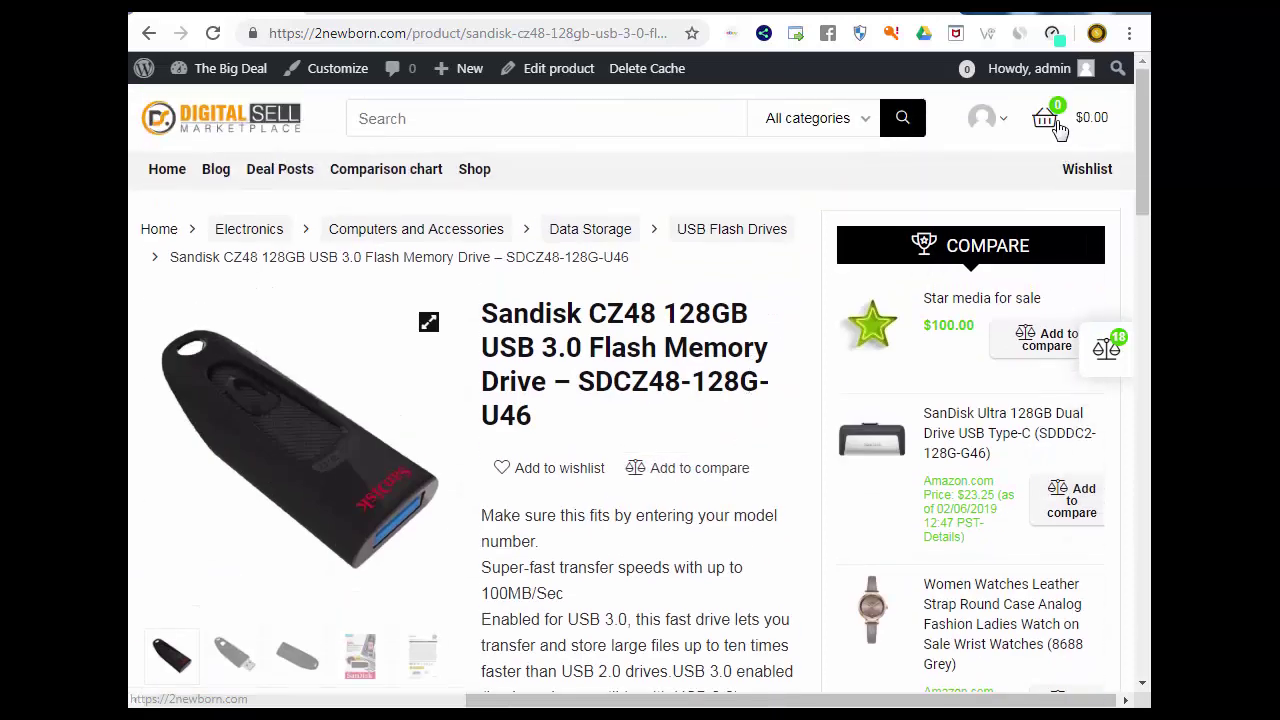
Step: Test the storefront's cart link and examine the page it leads to
click(1058, 130)
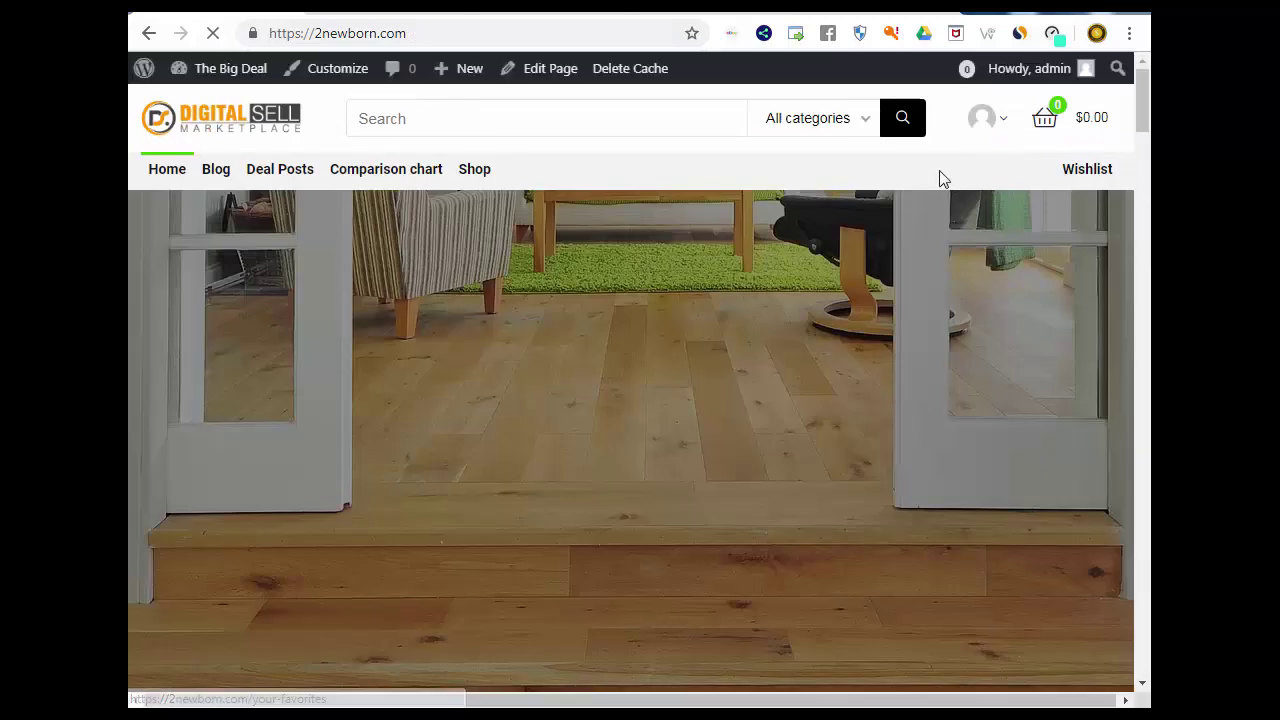
click(1050, 128)
scroll(565, 280, down, 2)
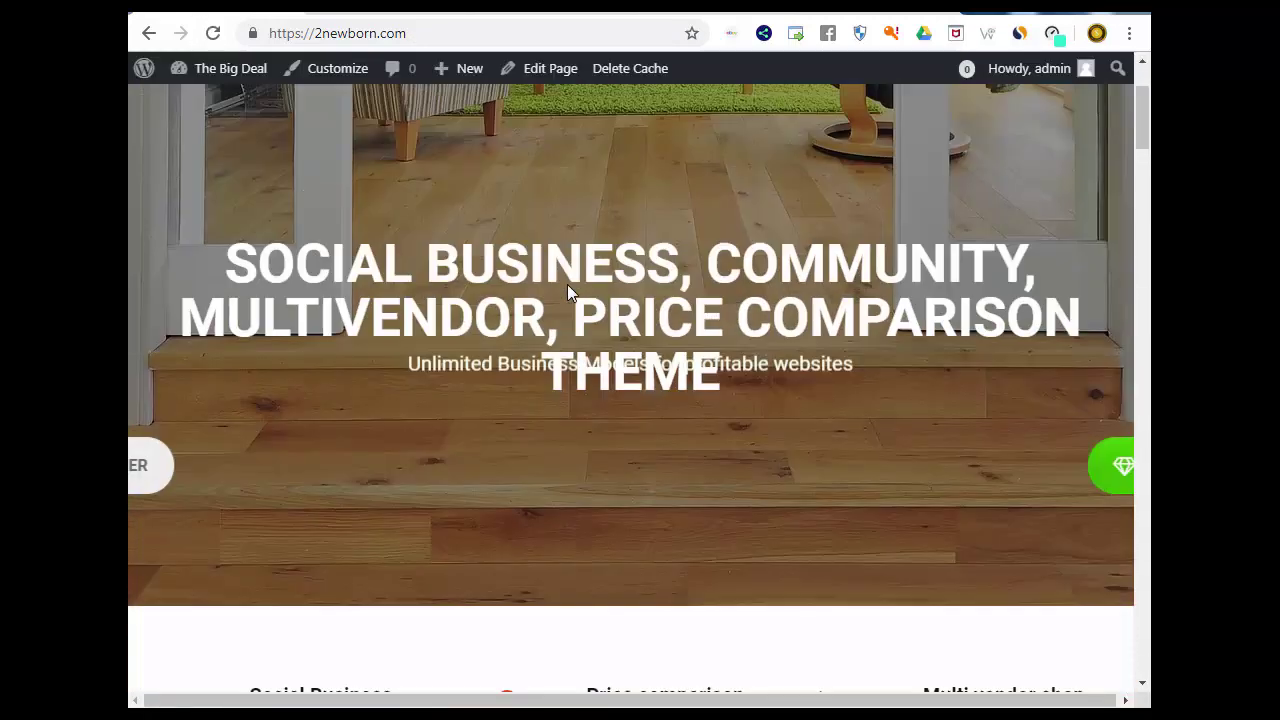
scroll(567, 290, down, 2)
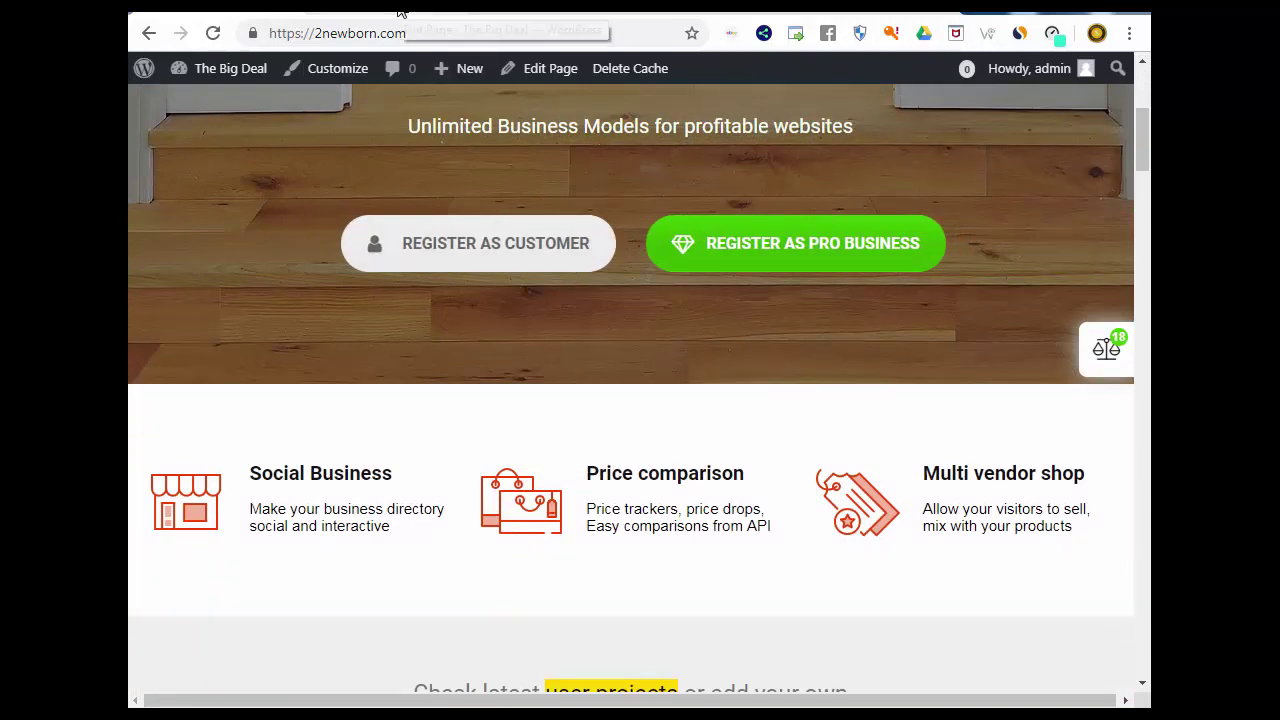
Step: Return to the WooCommerce status tools and review the transient, orphaned variation, download permission and product lookup tools
click(405, 10)
click(810, 16)
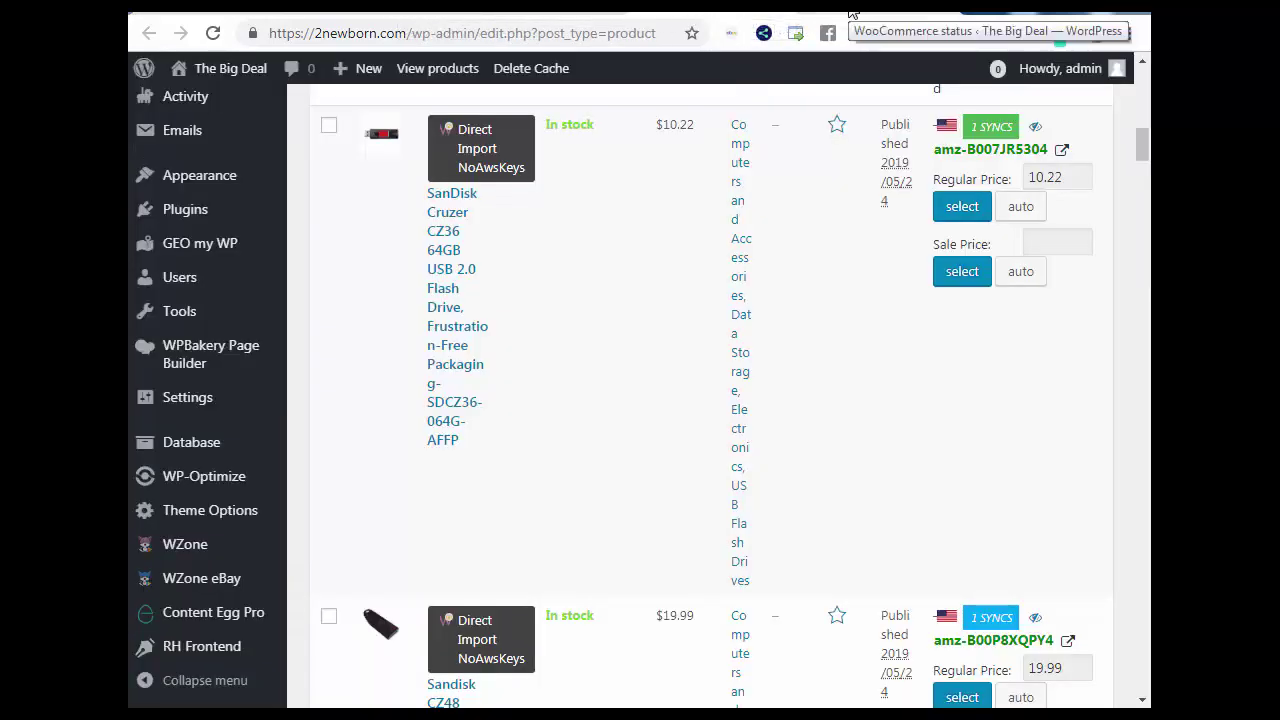
click(1005, 14)
scroll(658, 216, down, 2)
scroll(658, 216, down, 6)
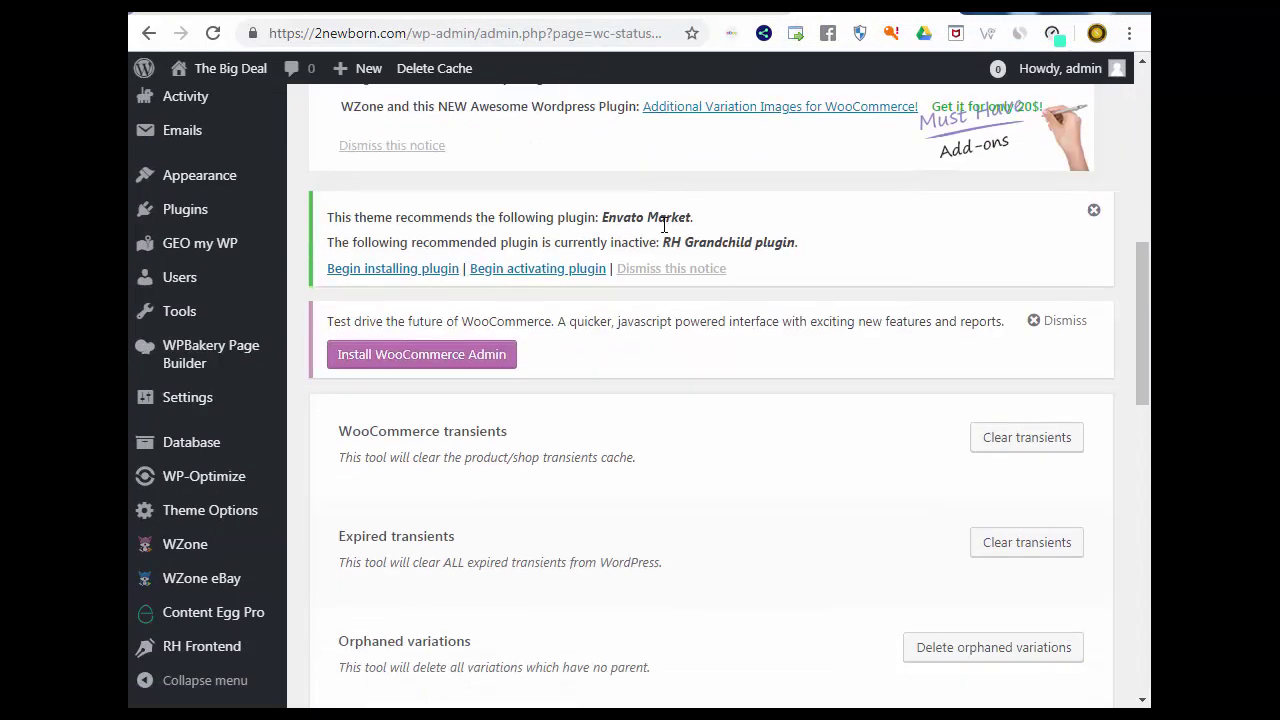
scroll(663, 226, up, 3)
scroll(666, 230, down, 2)
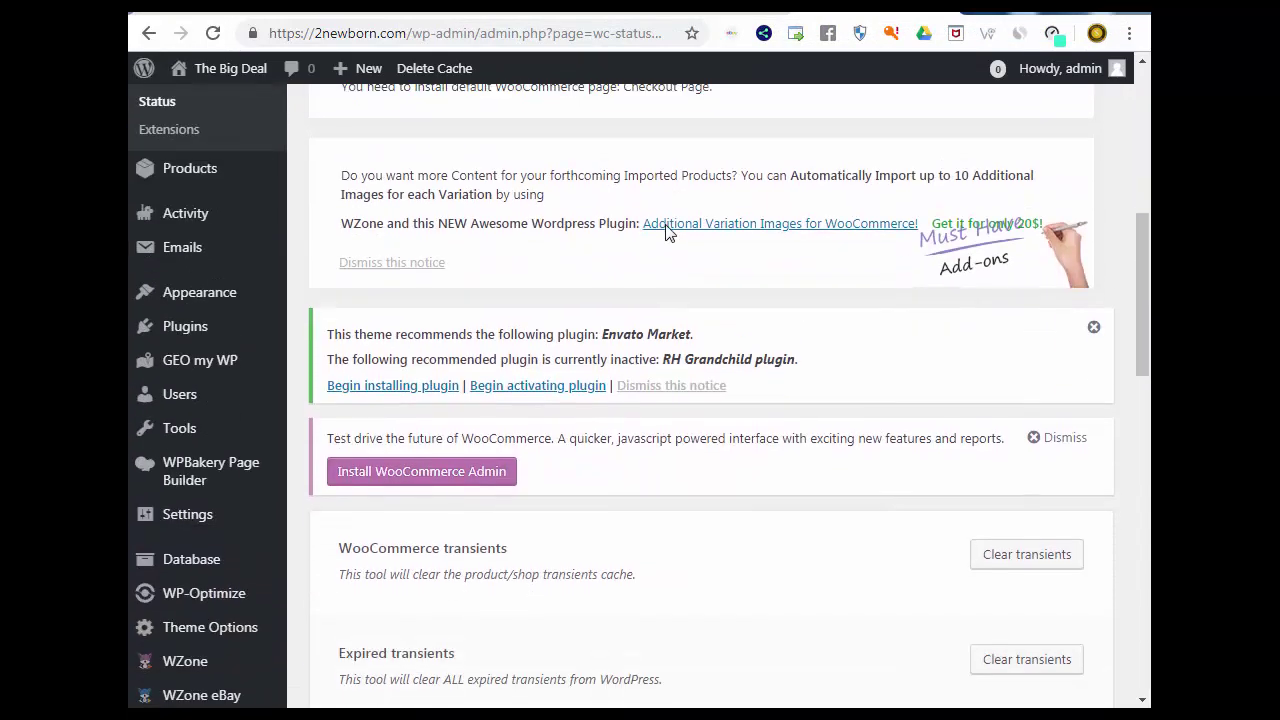
scroll(668, 235, down, 5)
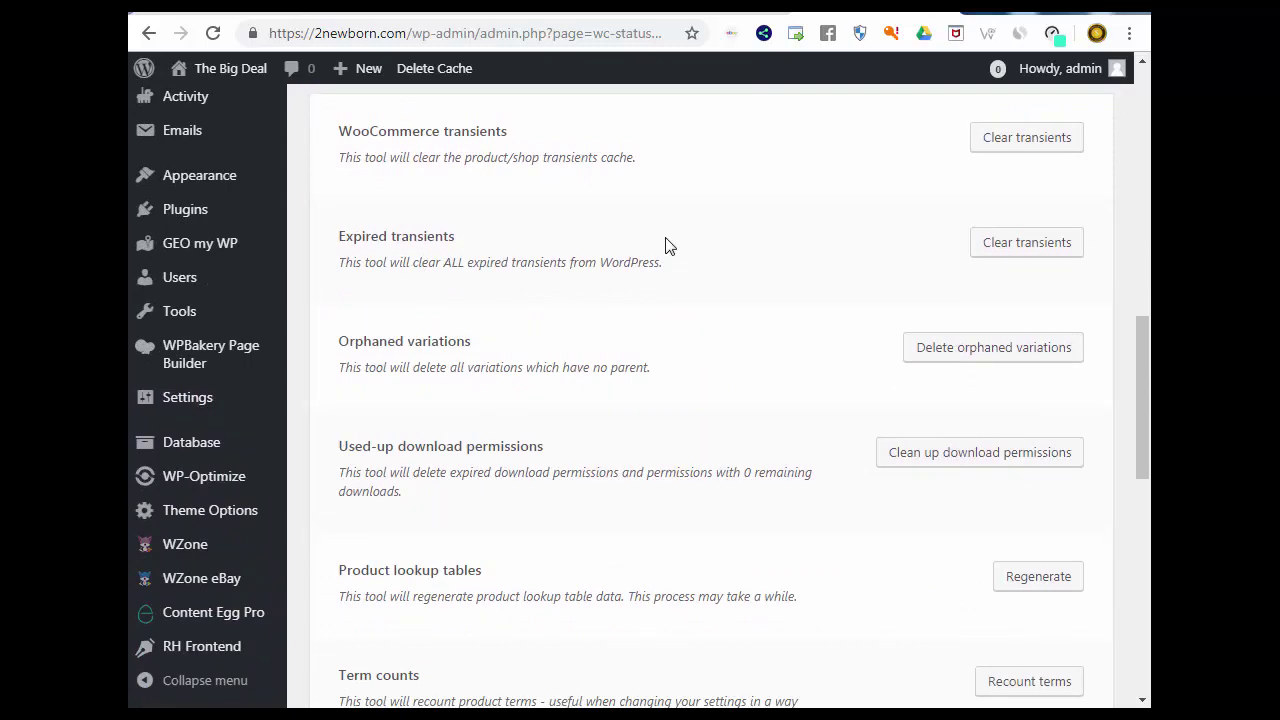
scroll(688, 222, up, 10)
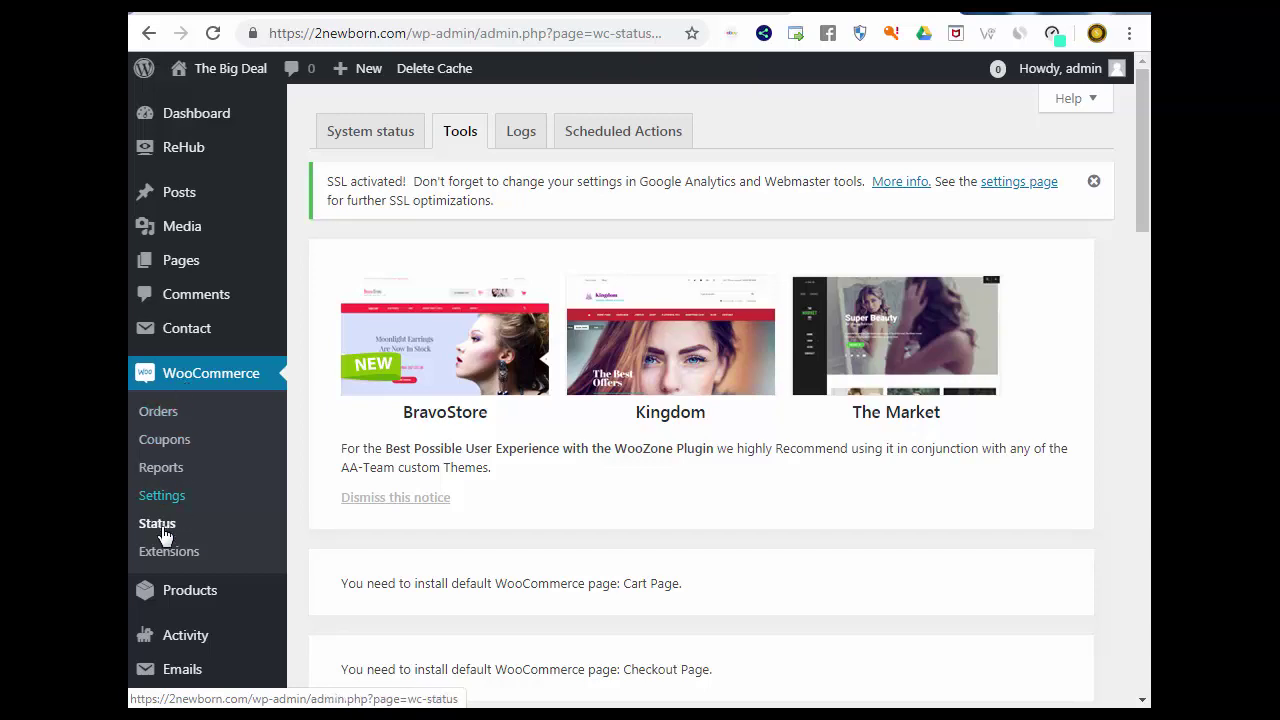
Step: Run the tool that creates the missing default WooCommerce pages and dismiss the Facebook notification
scroll(851, 357, down, 14)
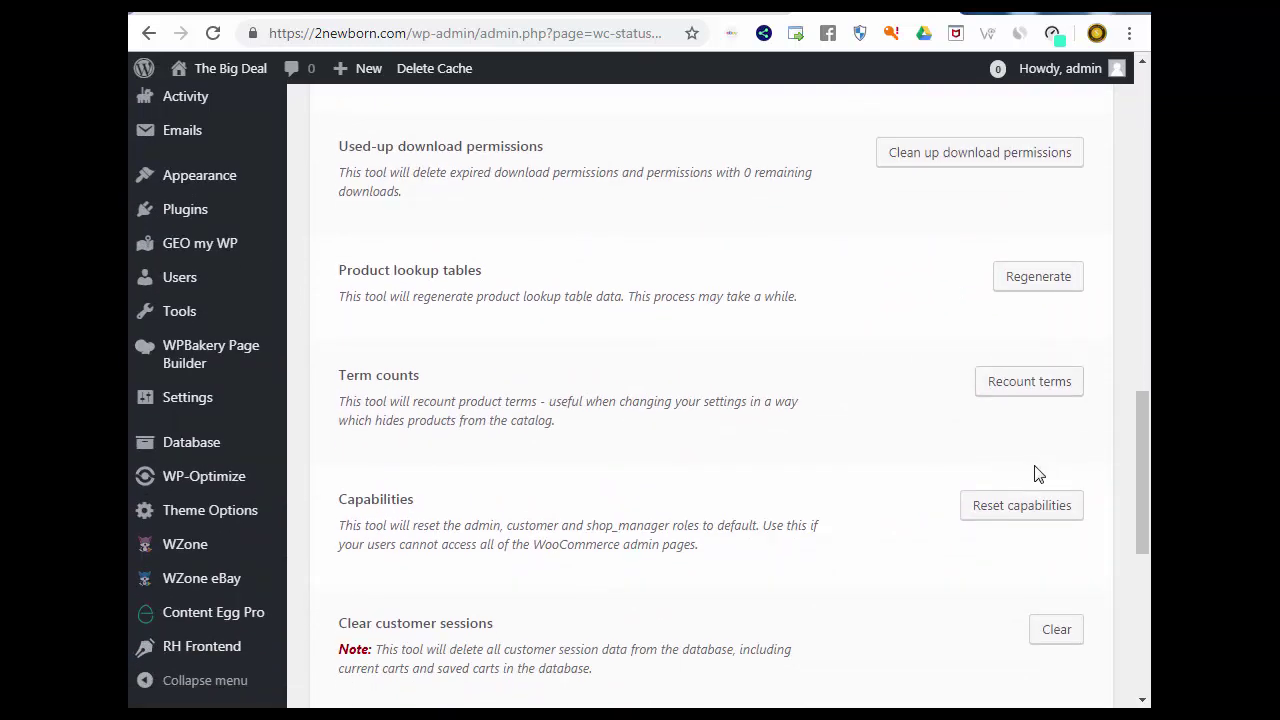
scroll(1000, 444, down, 4)
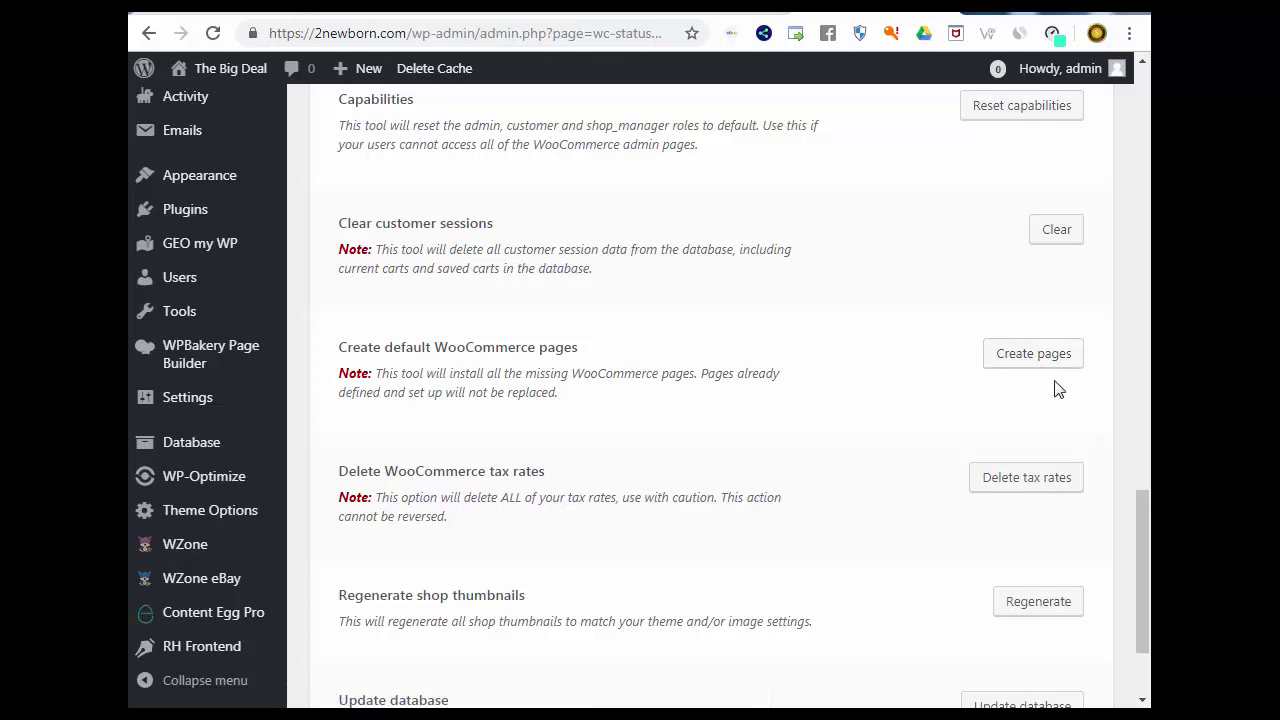
click(1036, 360)
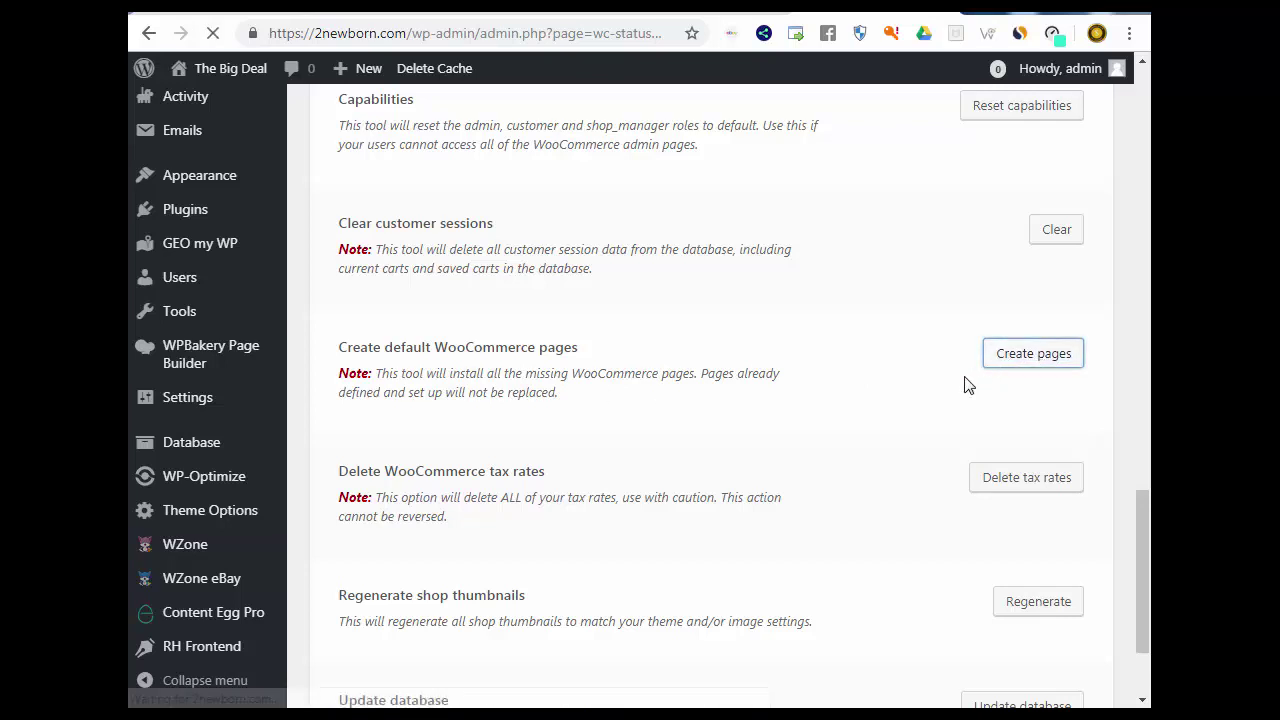
scroll(1050, 487, down, 1)
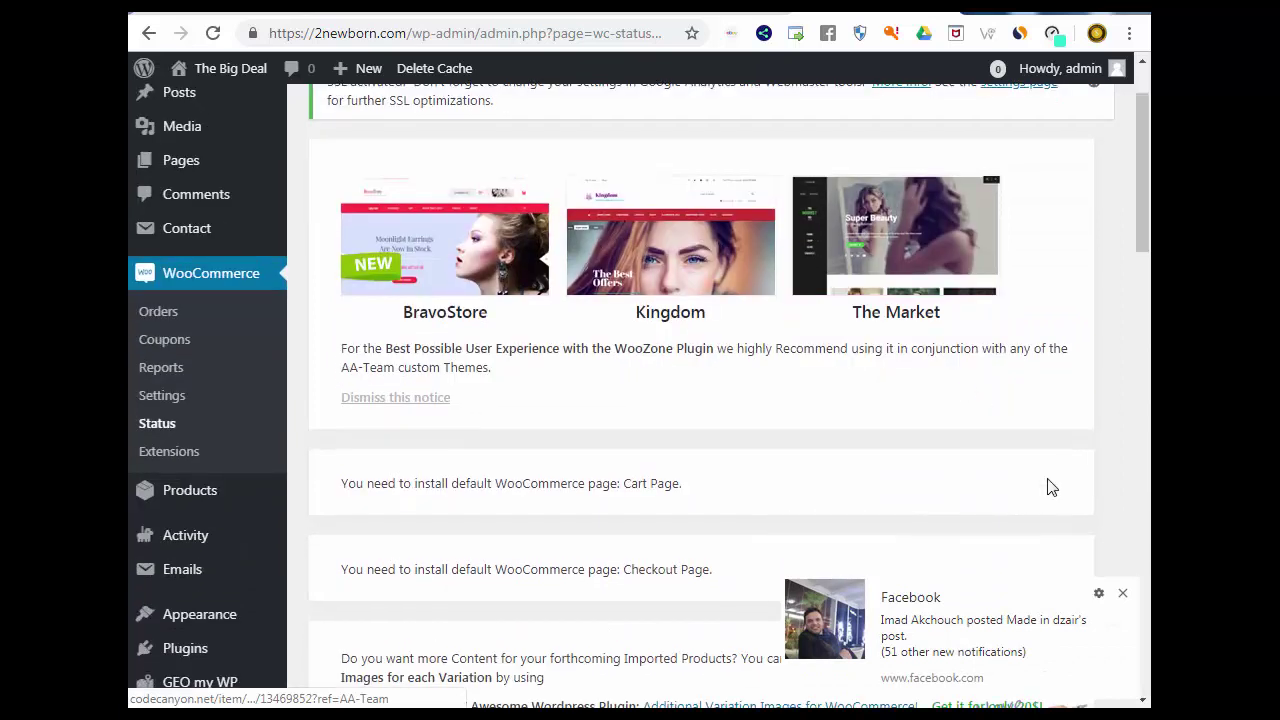
click(1123, 594)
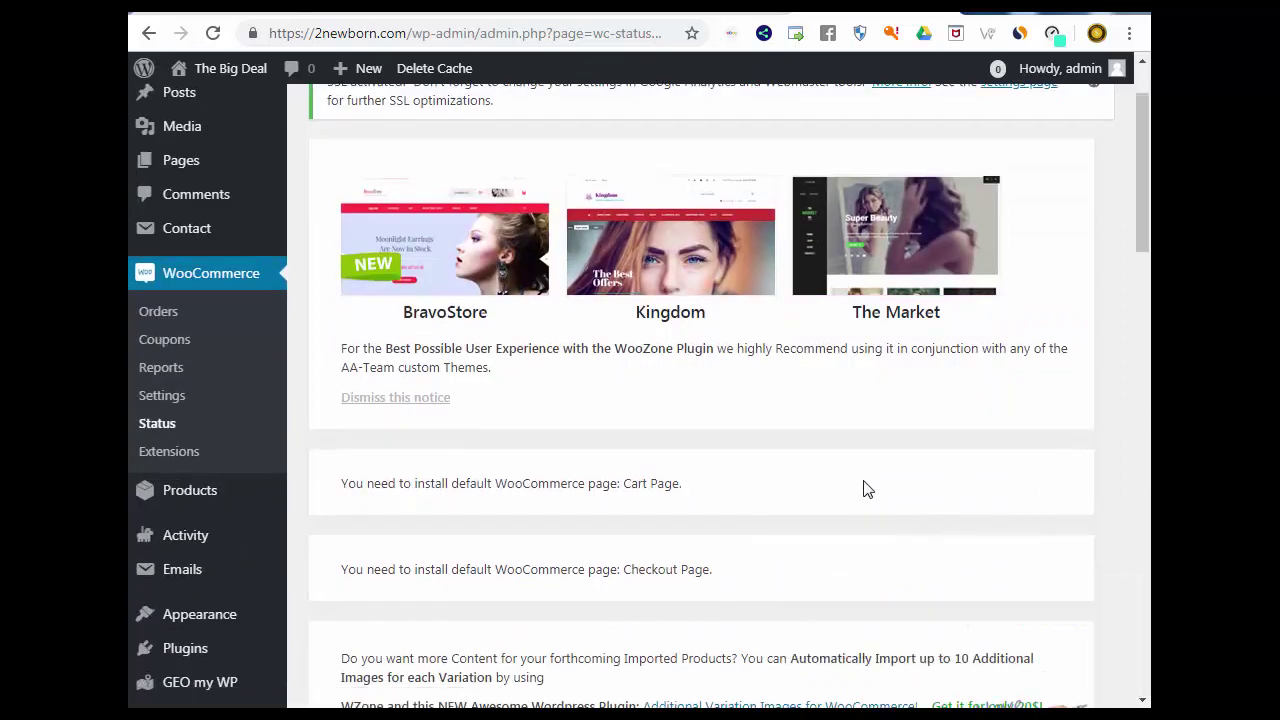
Step: Open the page setup in WooCommerce's Advanced settings and check the cart and checkout page assignments
click(162, 396)
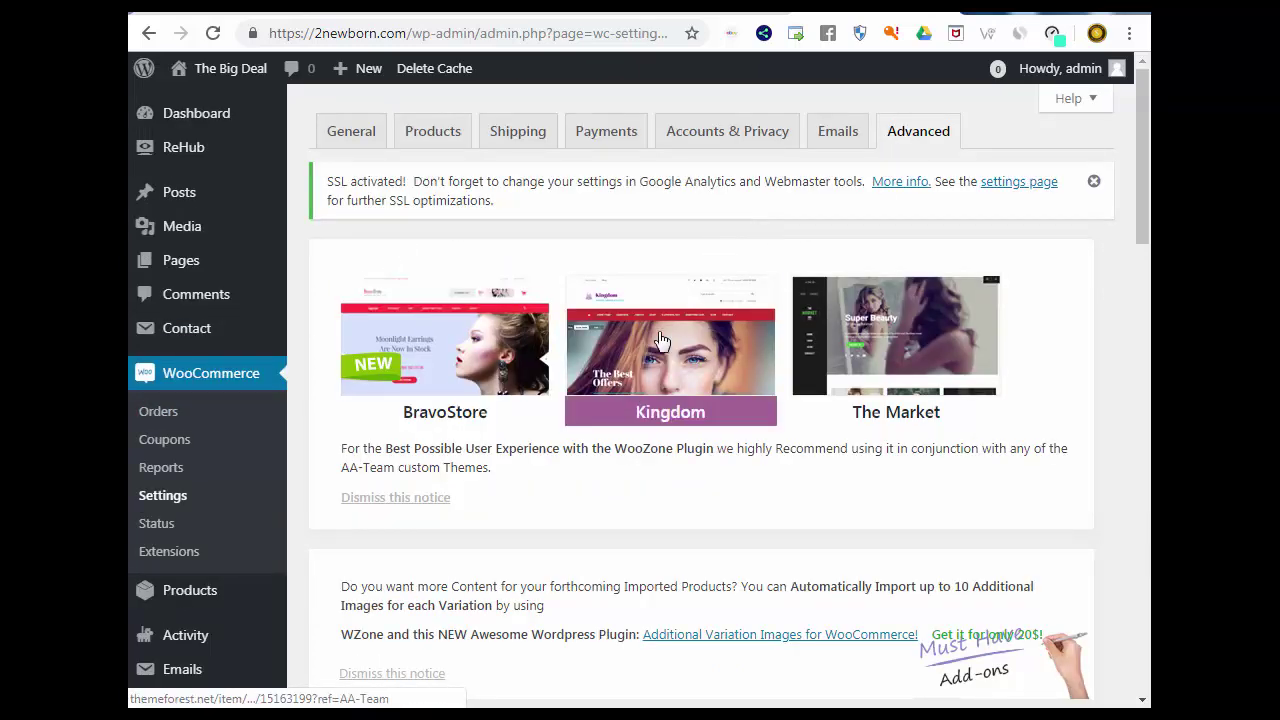
scroll(628, 393, down, 10)
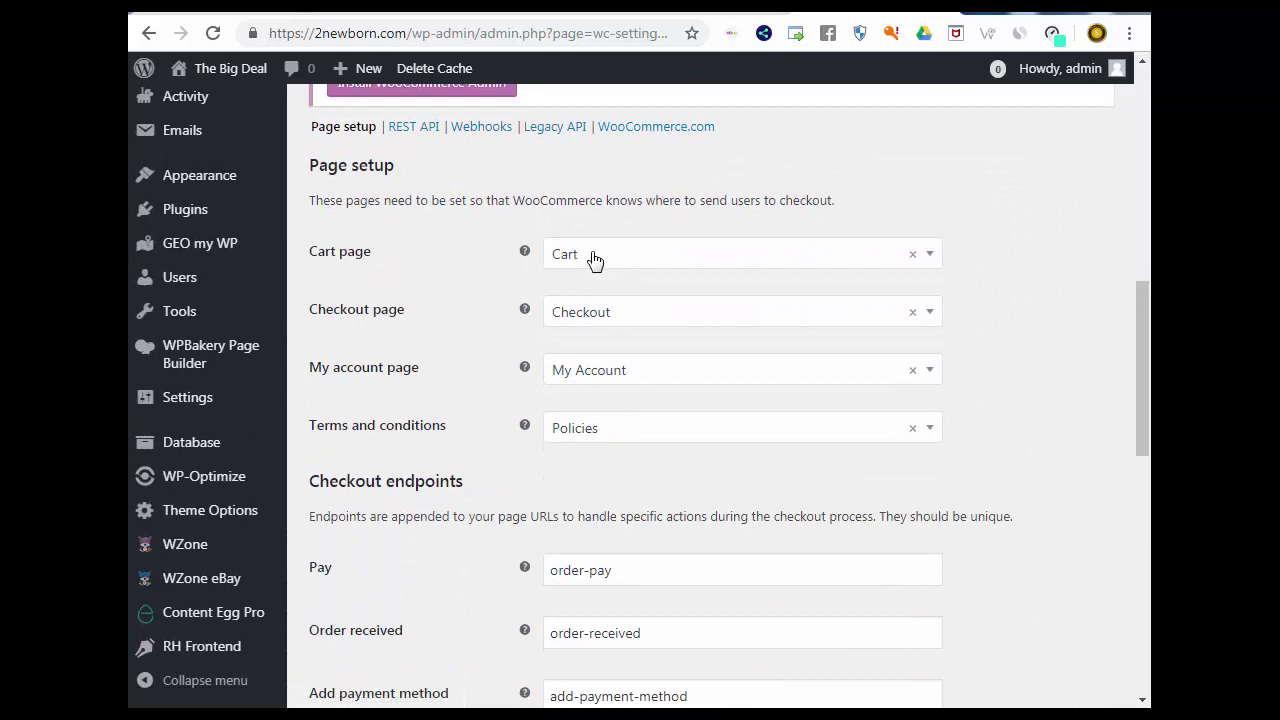
click(594, 259)
click(594, 259)
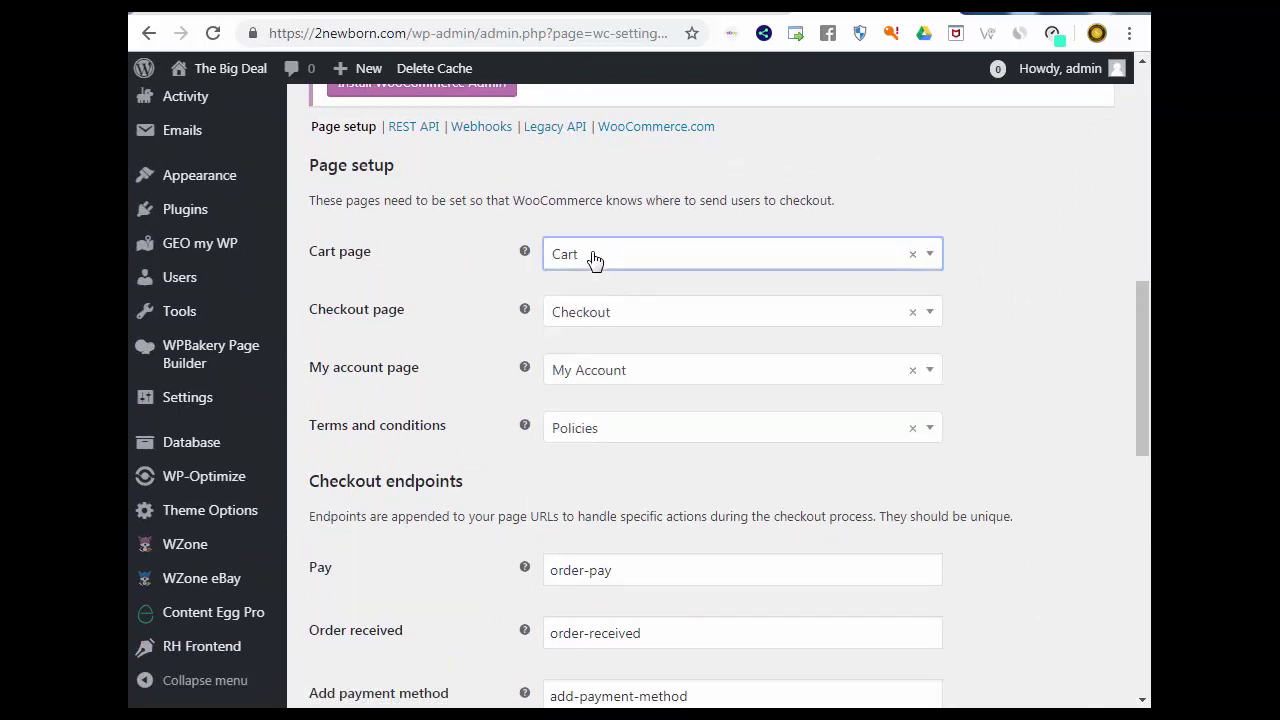
double_click(597, 320)
Step: Review the checkout and account endpoints and save the Advanced settings
scroll(489, 466, down, 2)
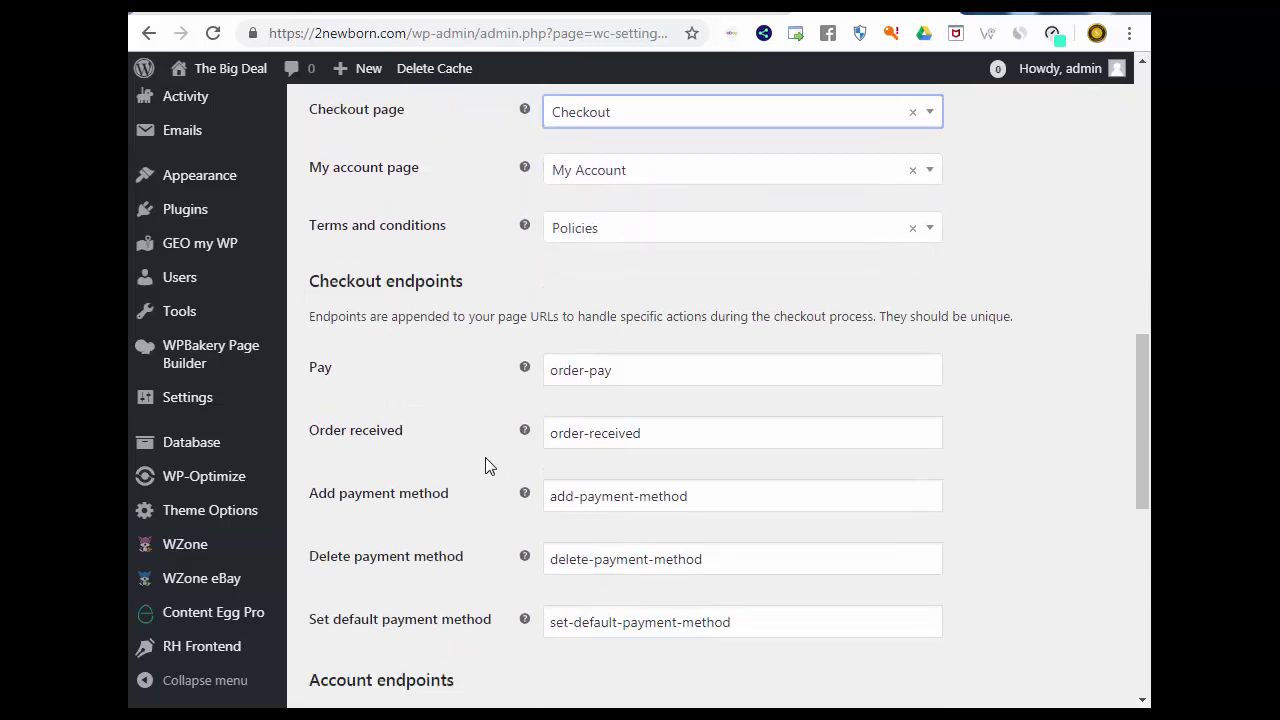
scroll(533, 458, down, 7)
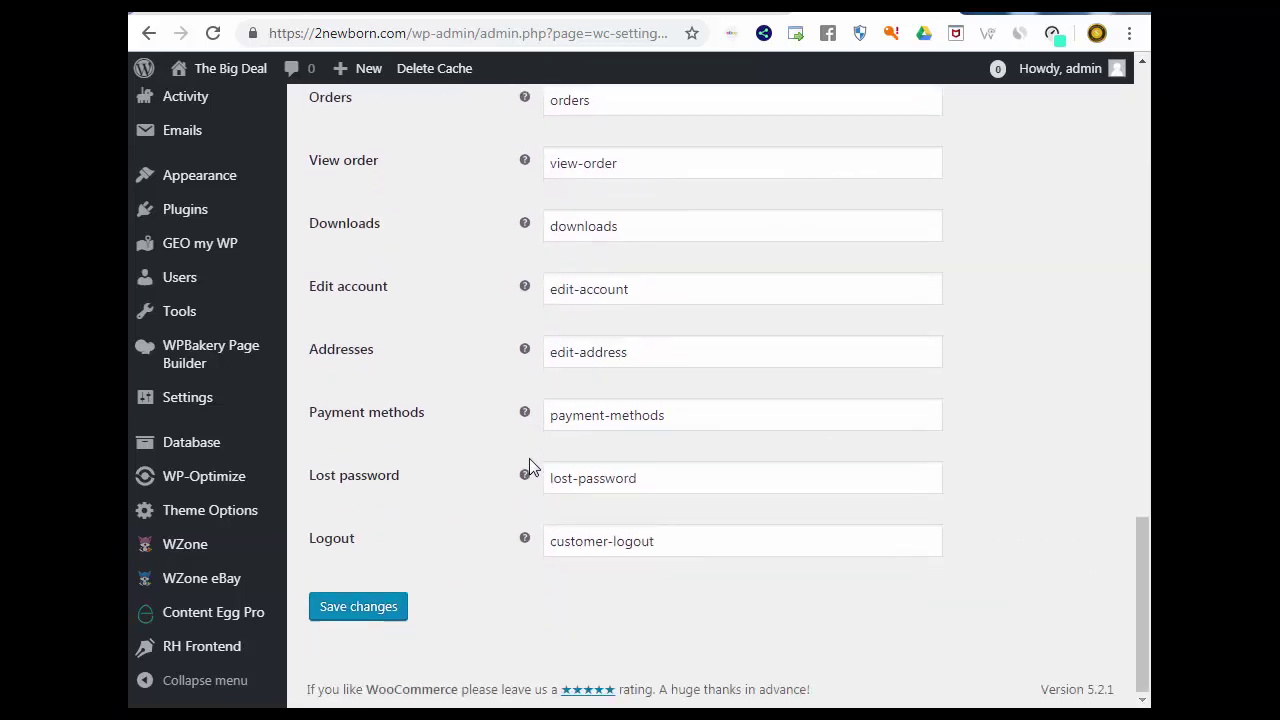
click(390, 610)
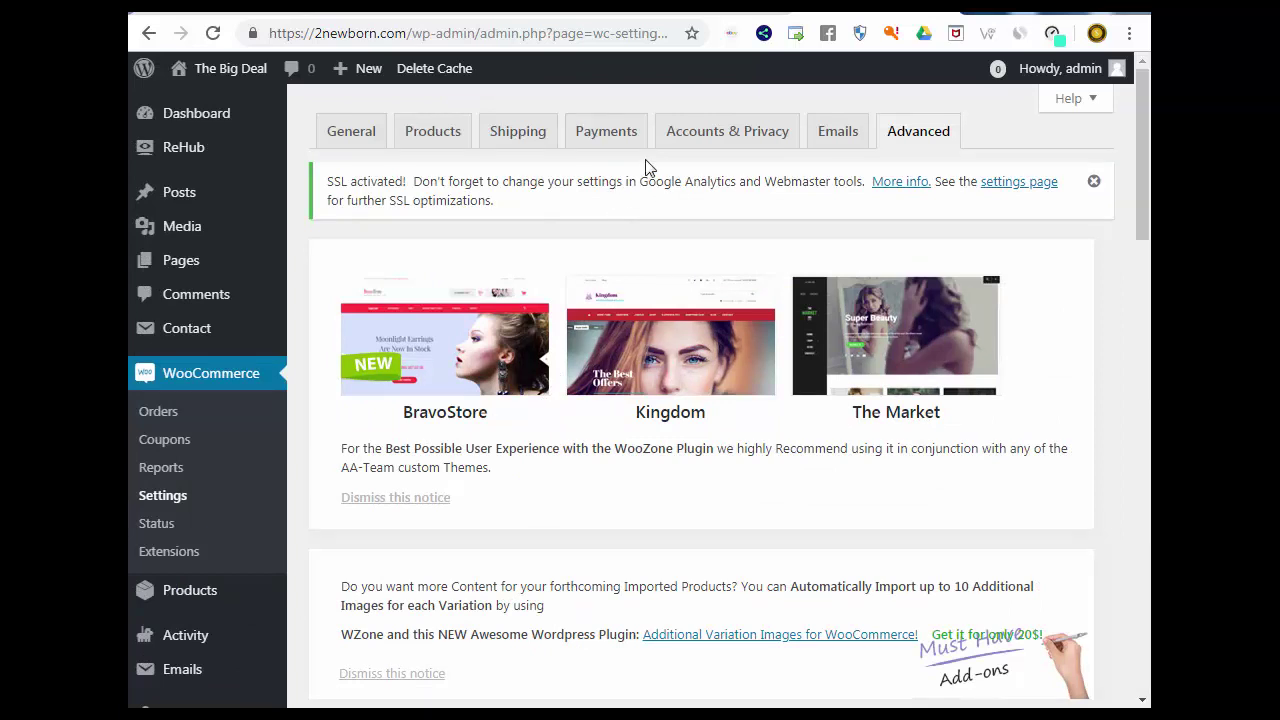
Step: Open WooCommerce's General settings and review the store address, selling and shipping locations, taxes, coupons and currency options
click(347, 136)
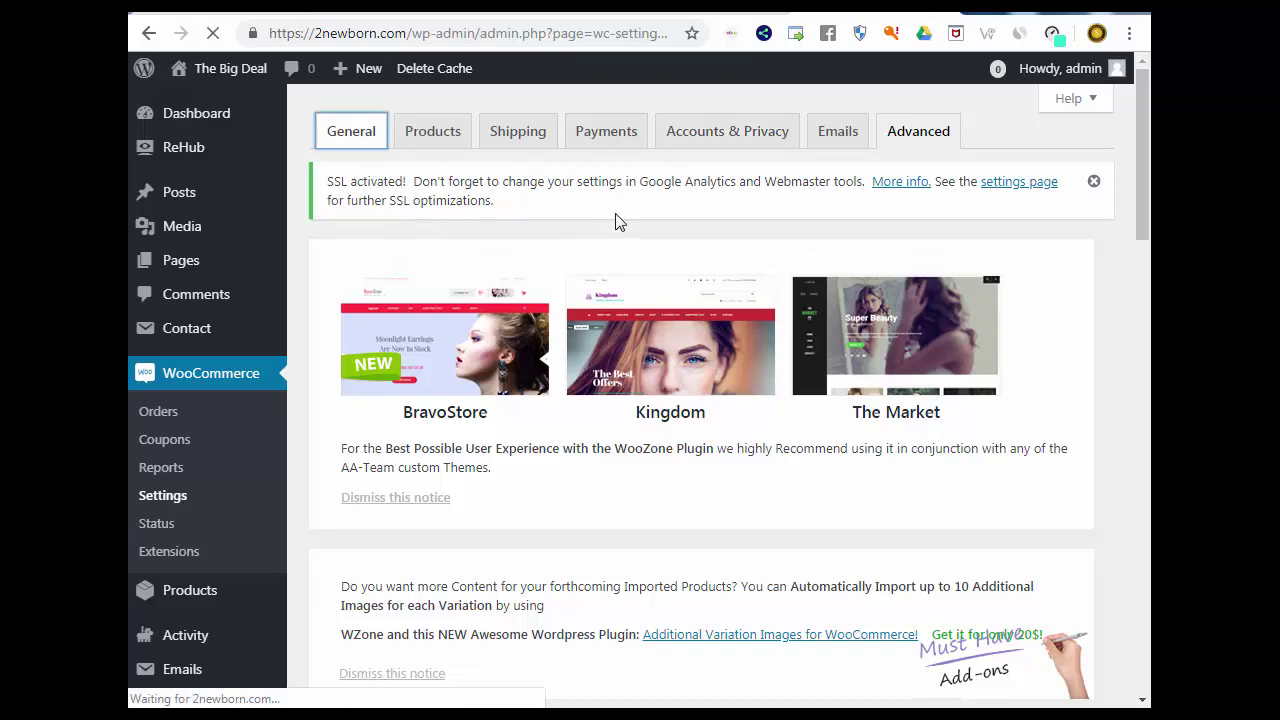
scroll(618, 220, down, 5)
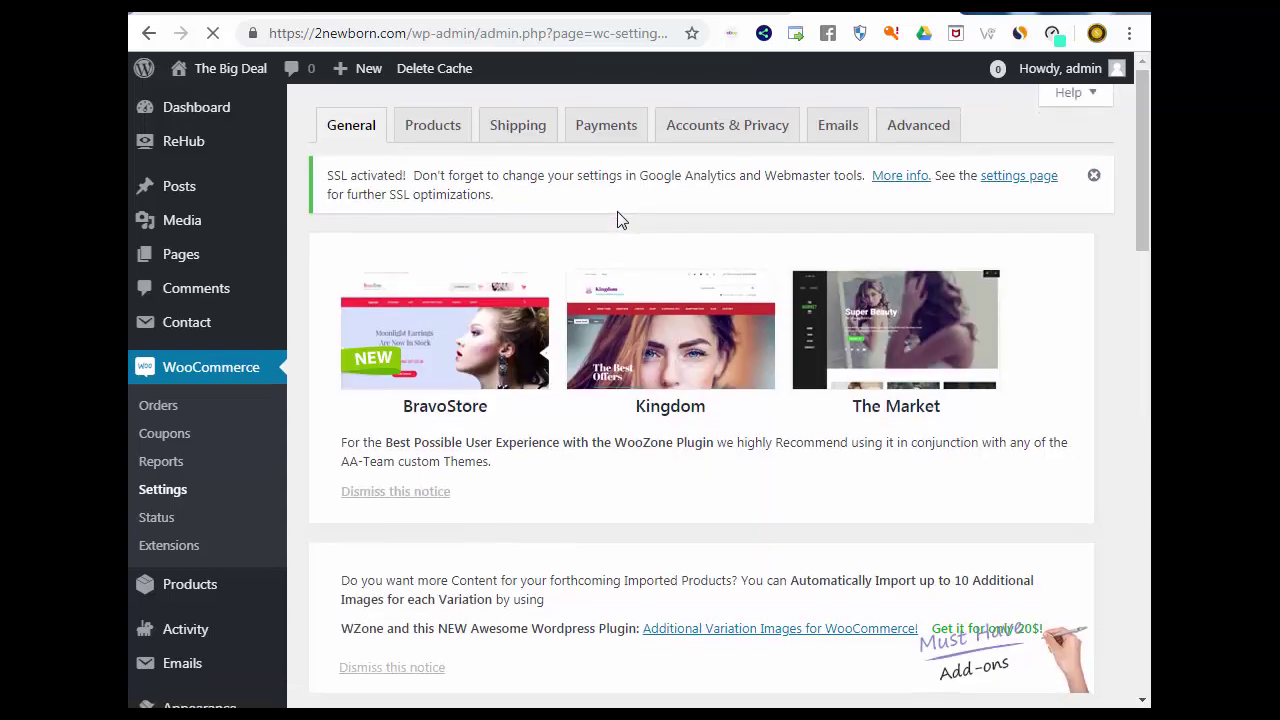
scroll(618, 220, down, 5)
scroll(612, 248, up, 2)
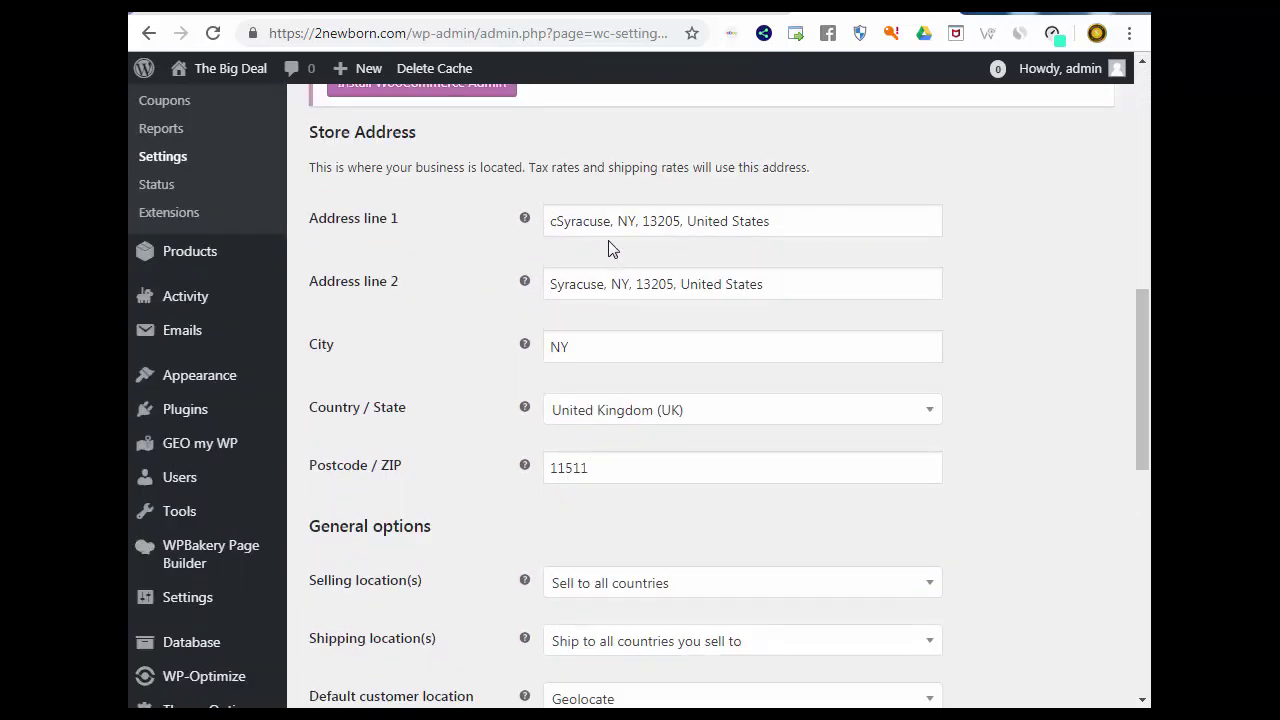
scroll(420, 278, down, 2)
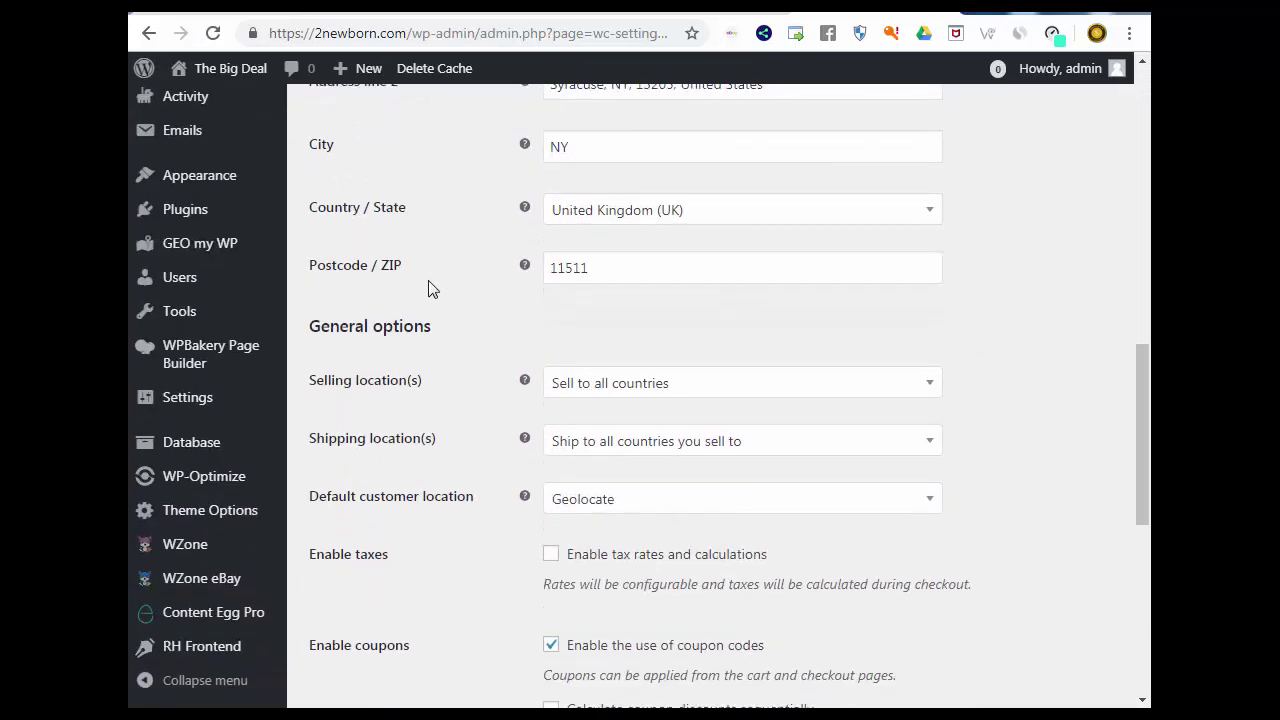
scroll(480, 270, down, 6)
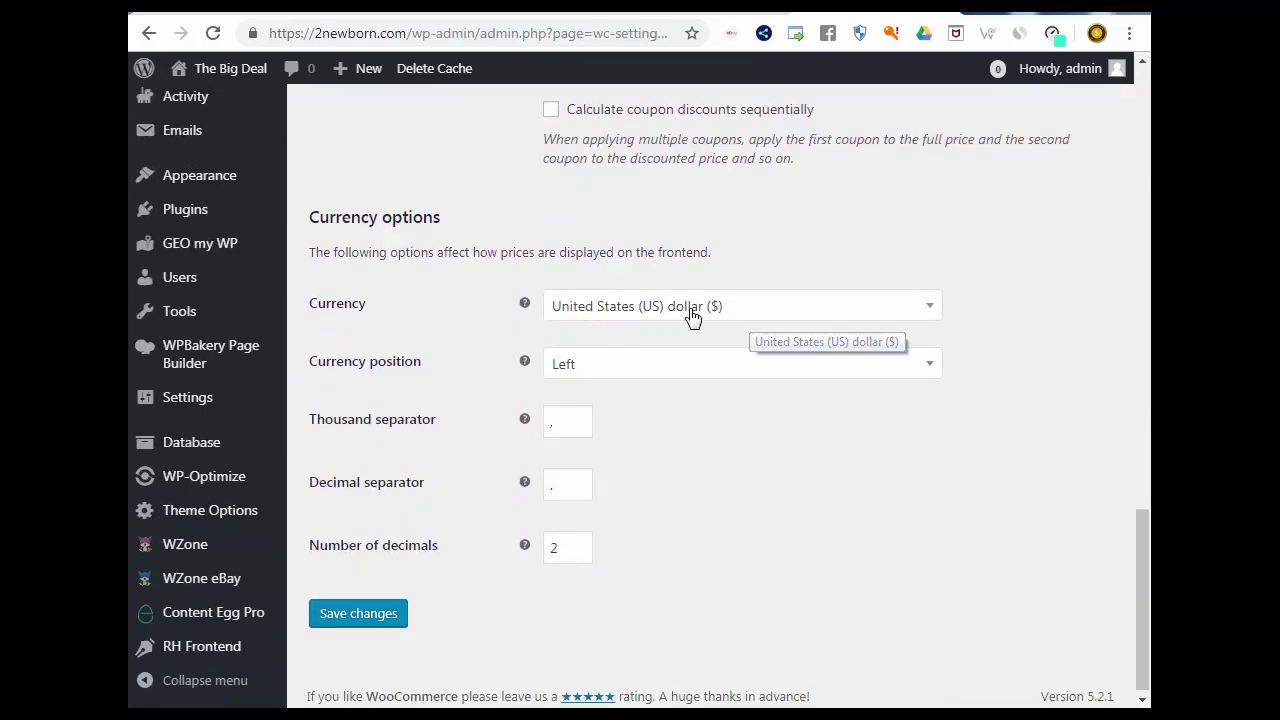
Step: Compare the currency symbol of the storefront's product prices with the Currency setting in WooCommerce's General settings
click(233, 12)
scroll(643, 243, down, 12)
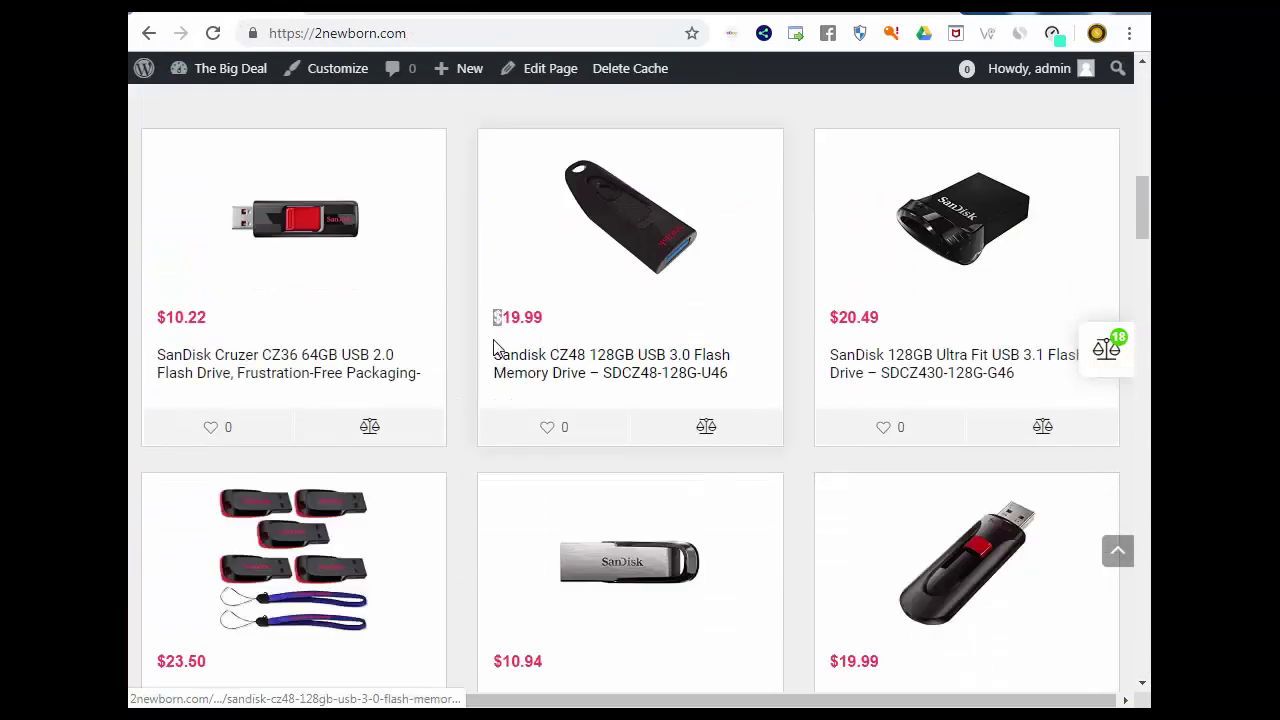
click(866, 8)
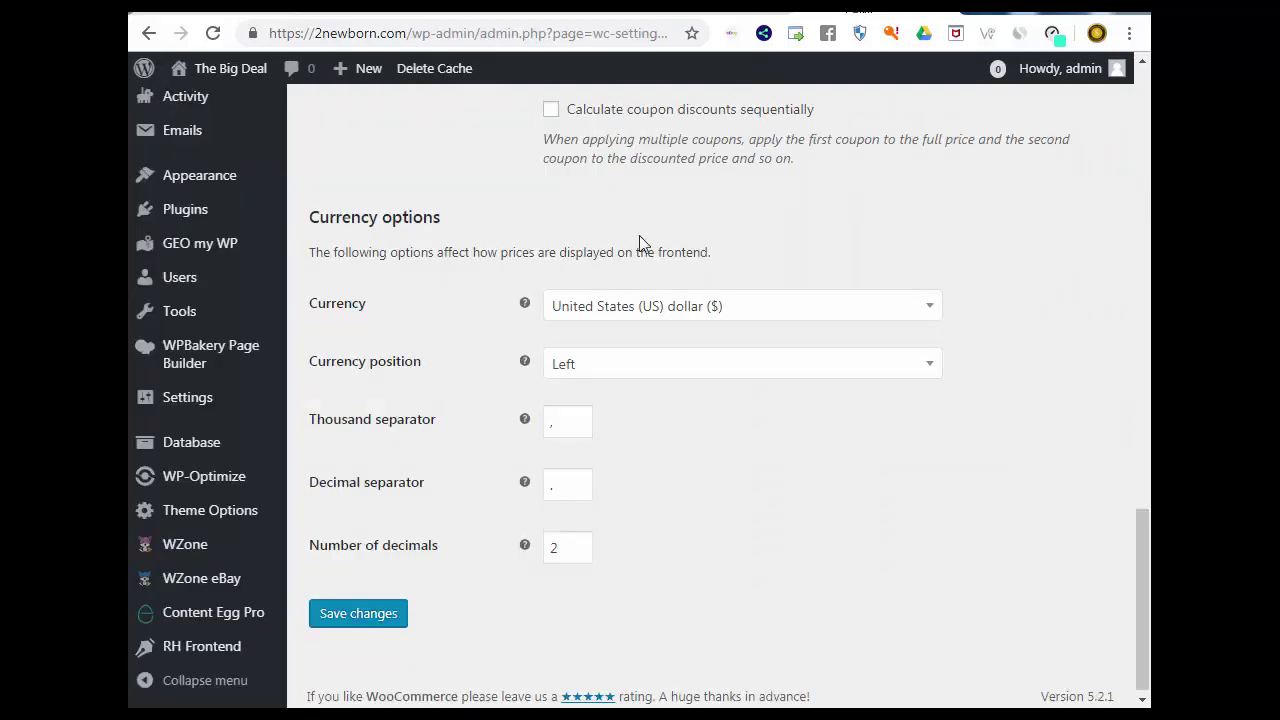
click(634, 318)
click(638, 318)
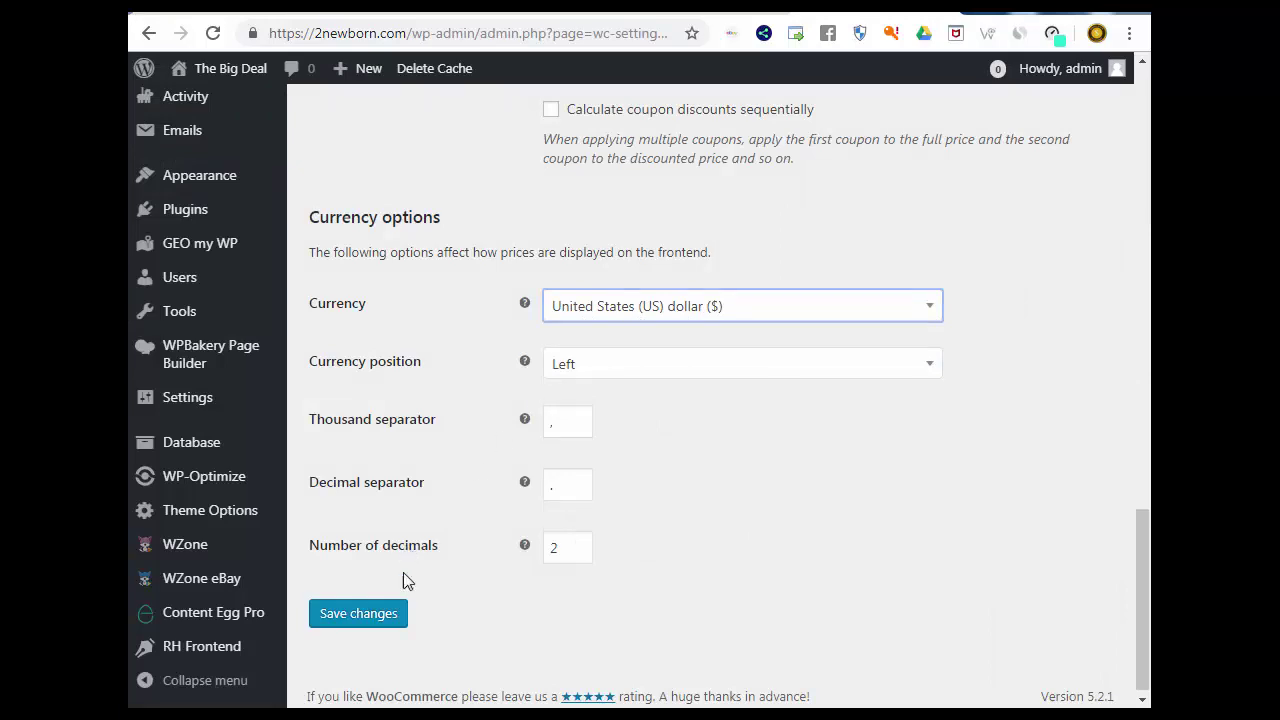
scroll(580, 350, up, 15)
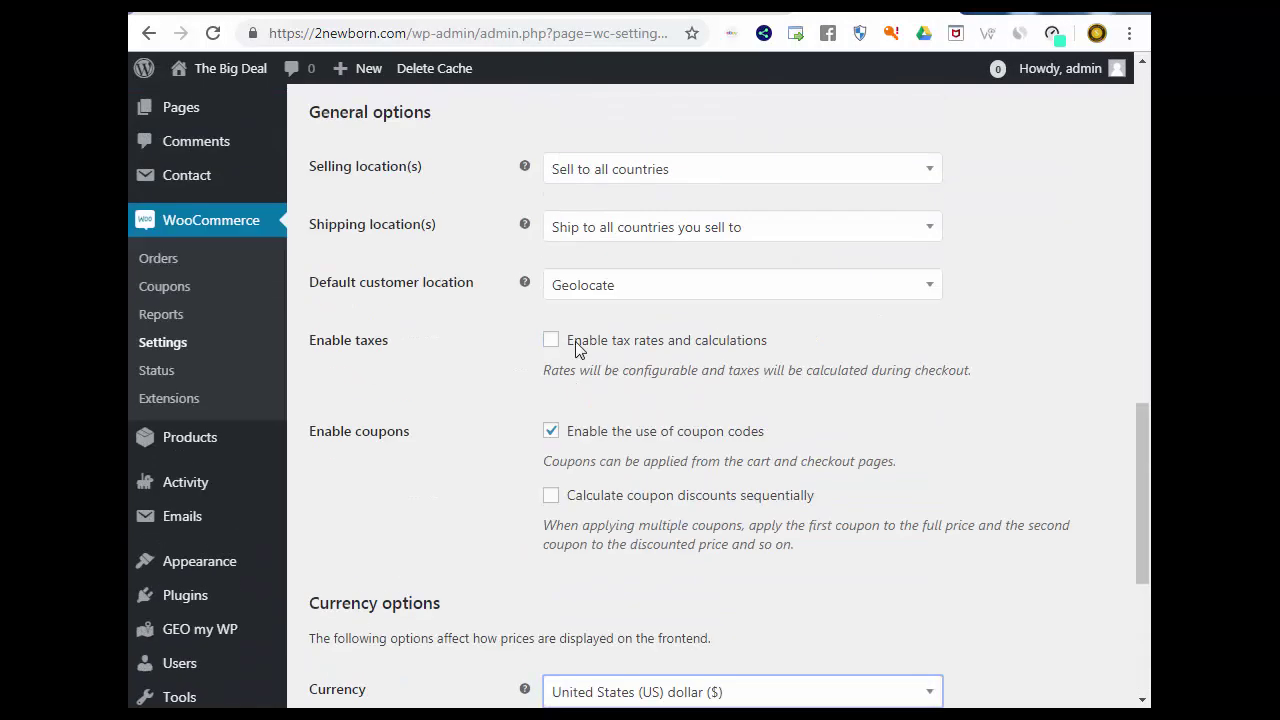
Step: Enable the PayPal payment method in WooCommerce's Payments settings
scroll(588, 350, up, 1)
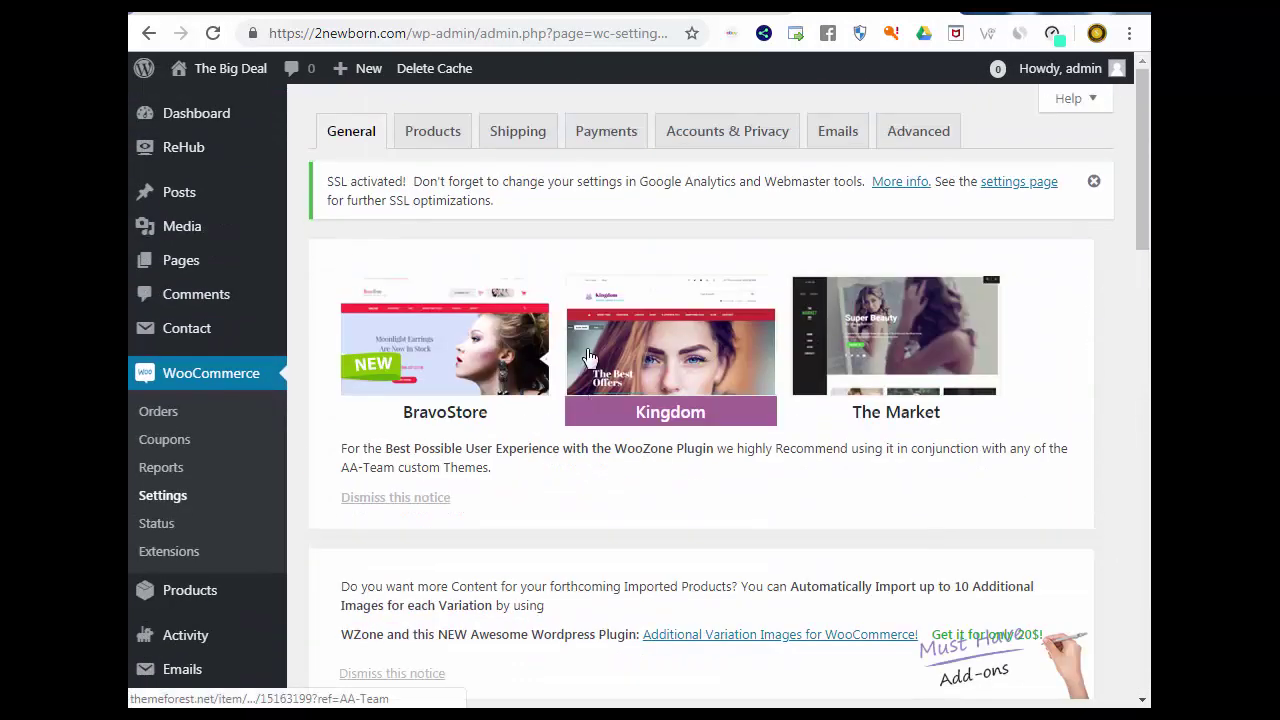
click(630, 145)
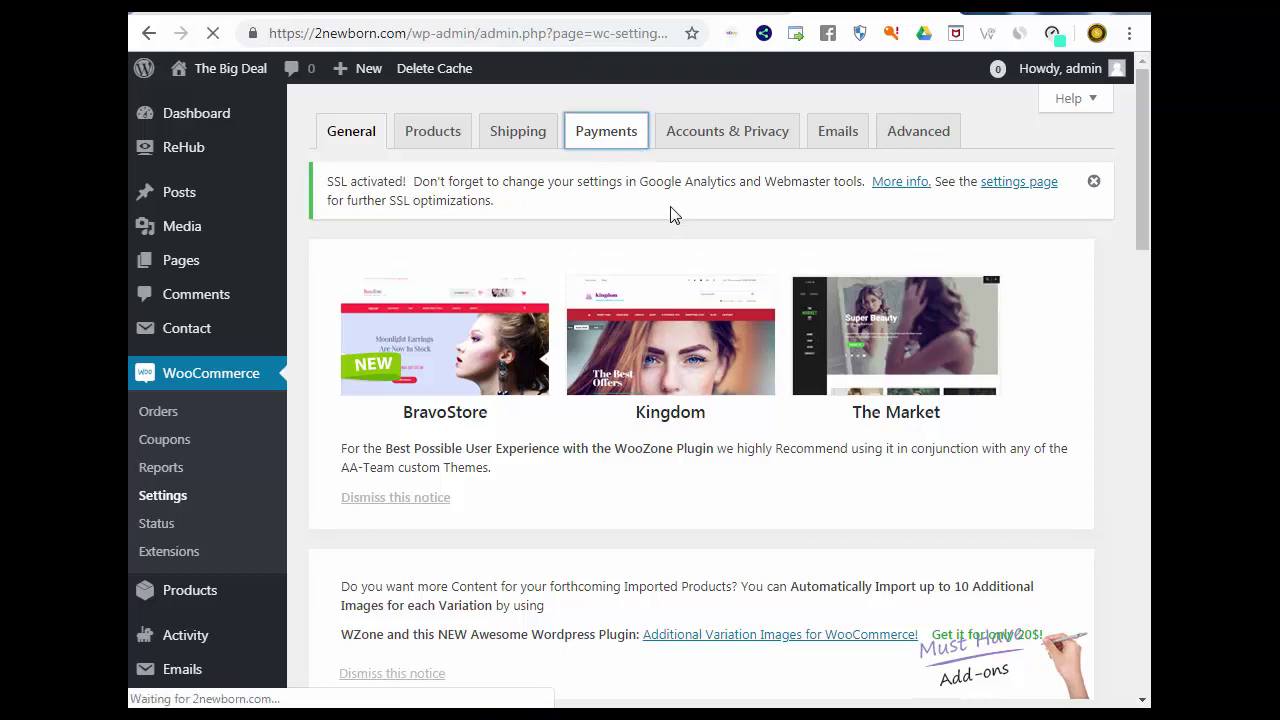
scroll(672, 214, down, 1)
scroll(672, 213, down, 10)
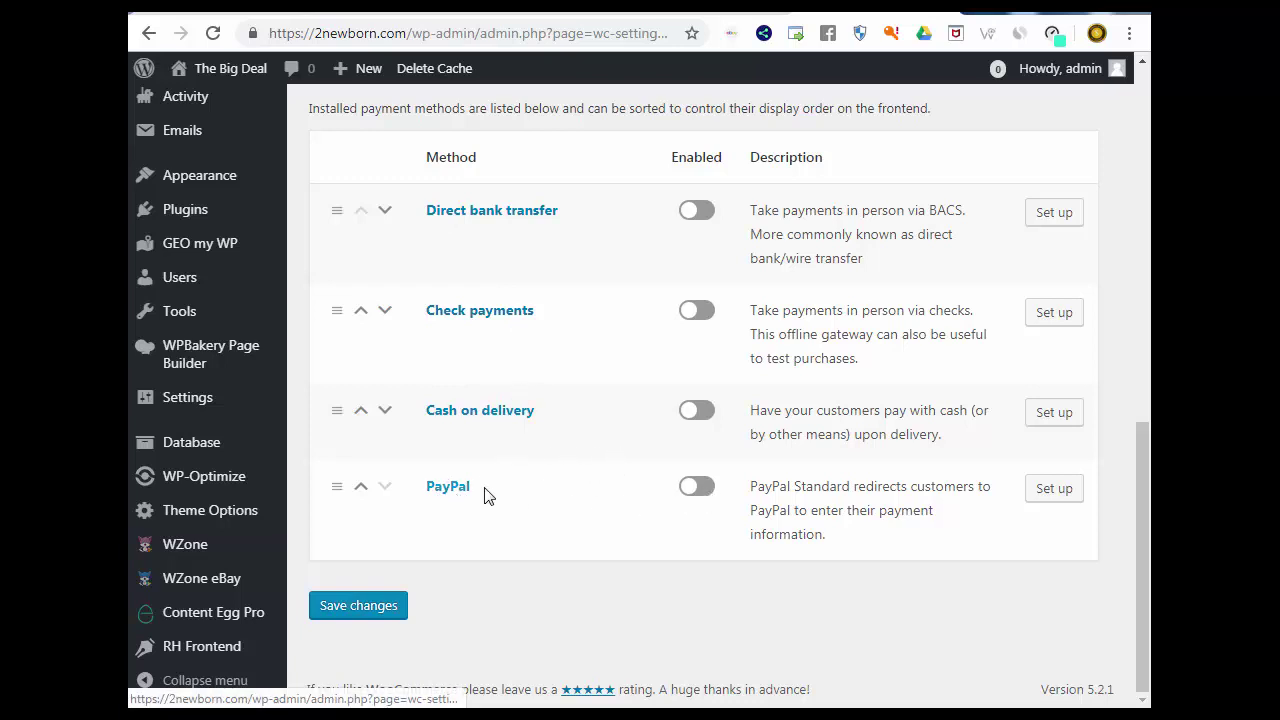
click(710, 500)
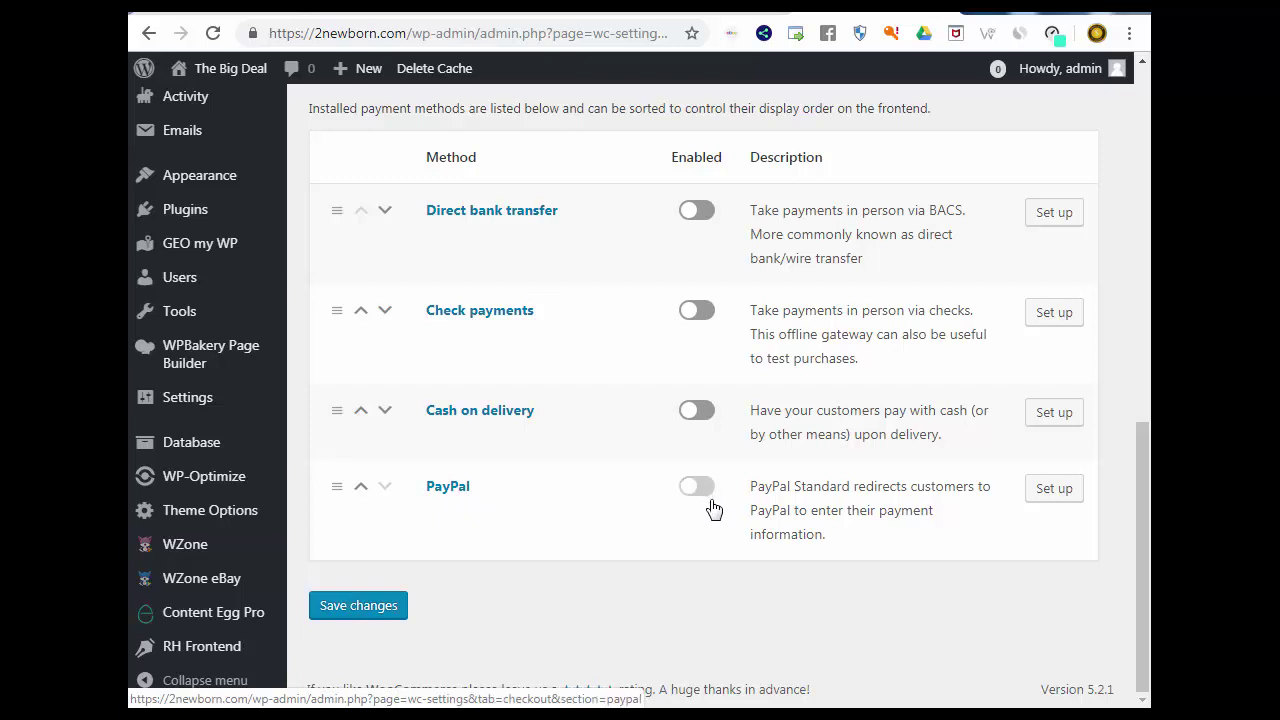
Step: Open the PayPal setup and review its enable option, title, description and PayPal email fields
click(1058, 494)
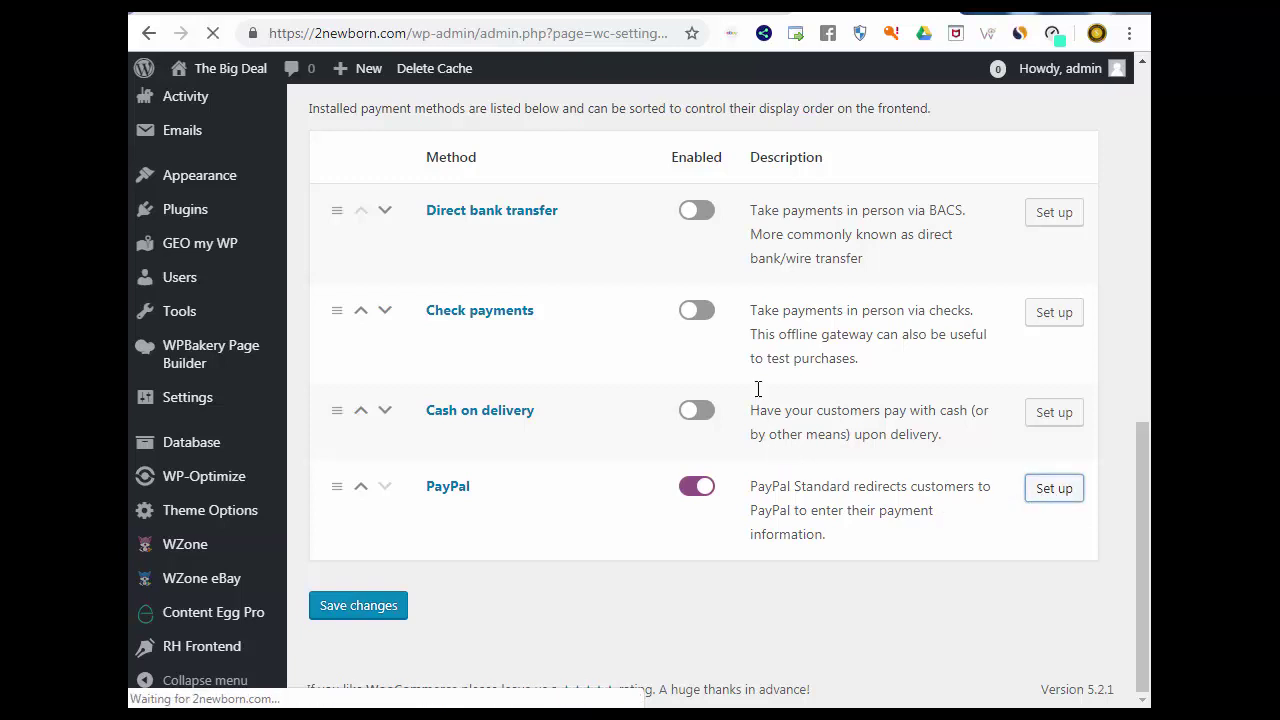
scroll(757, 398, down, 3)
scroll(757, 398, down, 3)
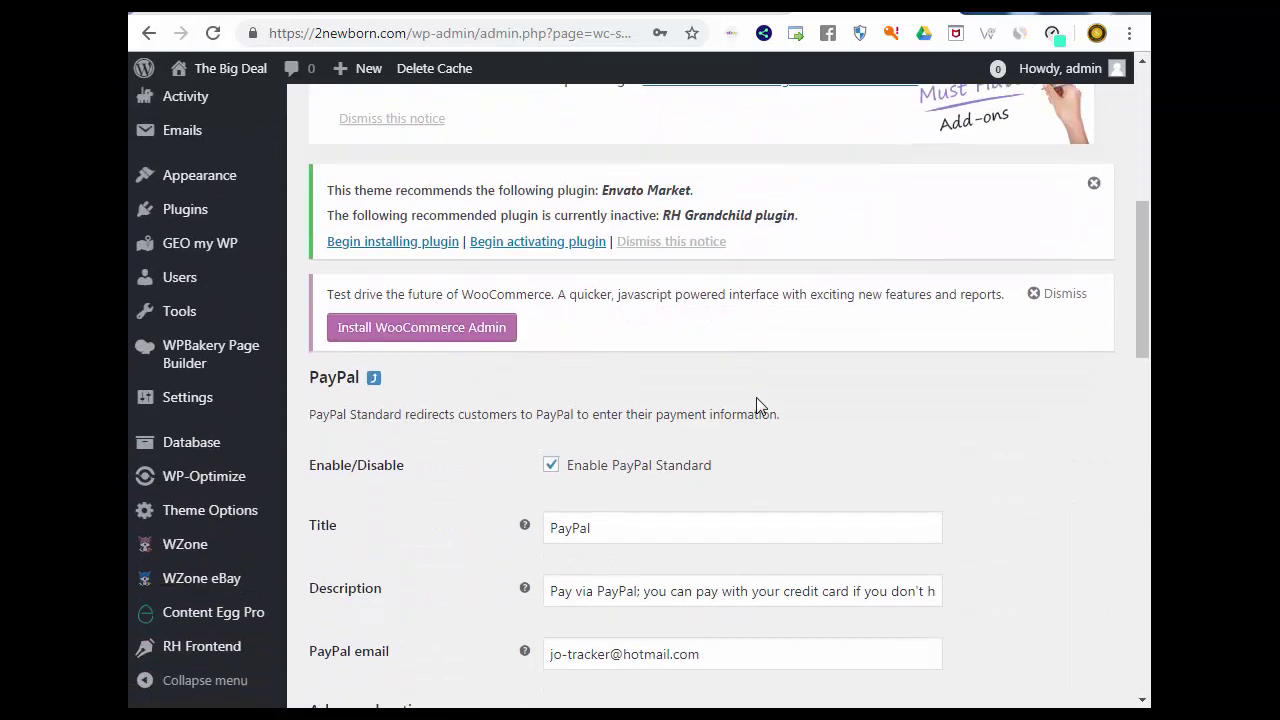
scroll(757, 405, down, 2)
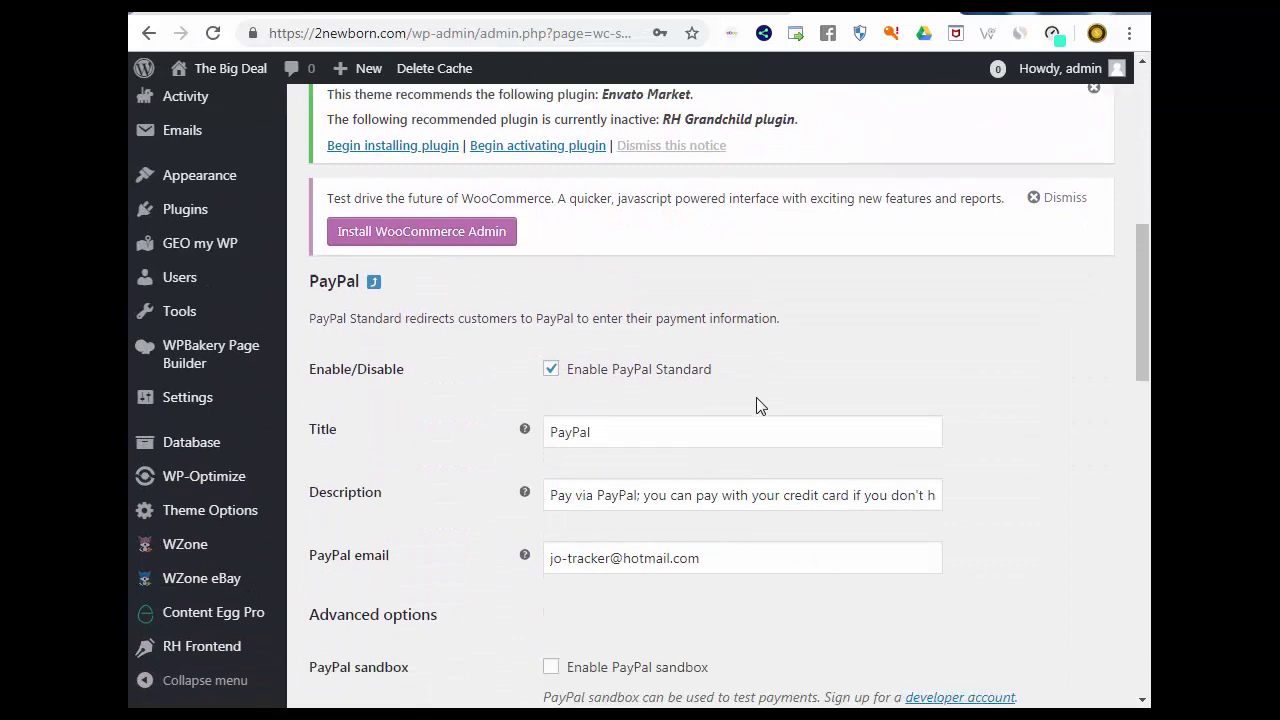
Step: Install the WooCommerce Admin plugin offered in the notice above the PayPal settings and activate it
scroll(757, 405, up, 2)
scroll(757, 405, up, 1)
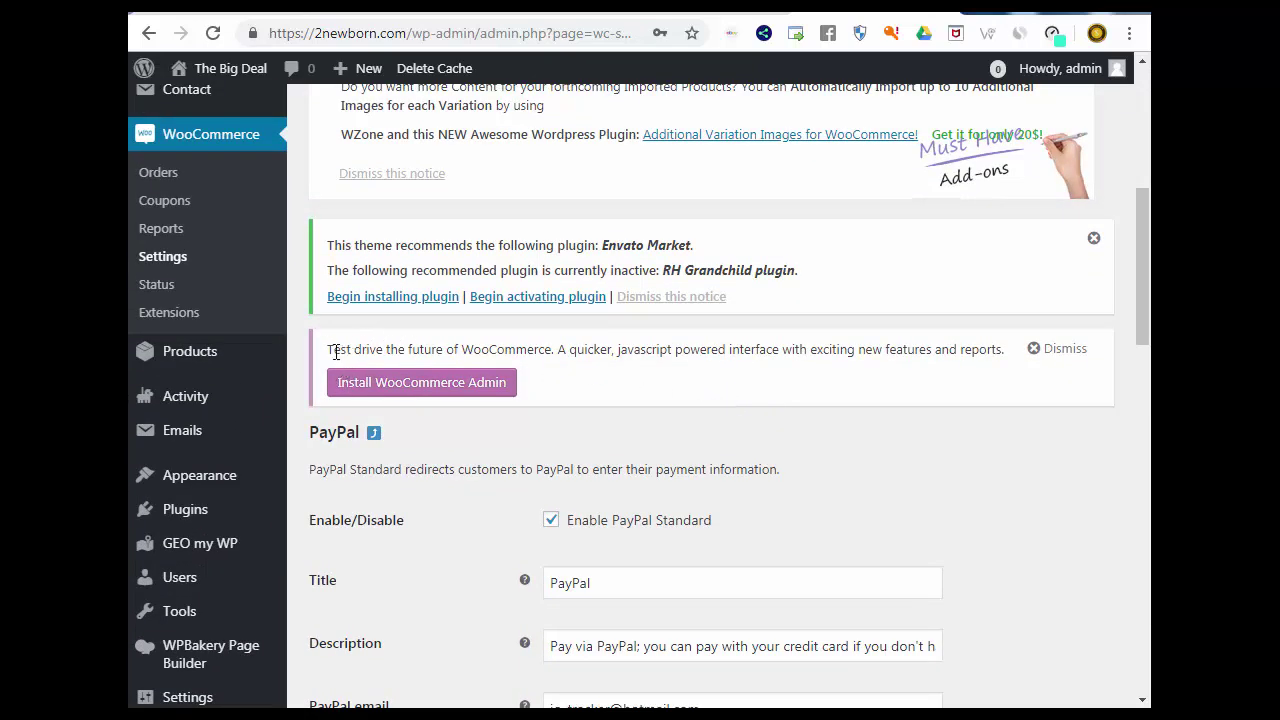
drag(334, 349, 457, 366)
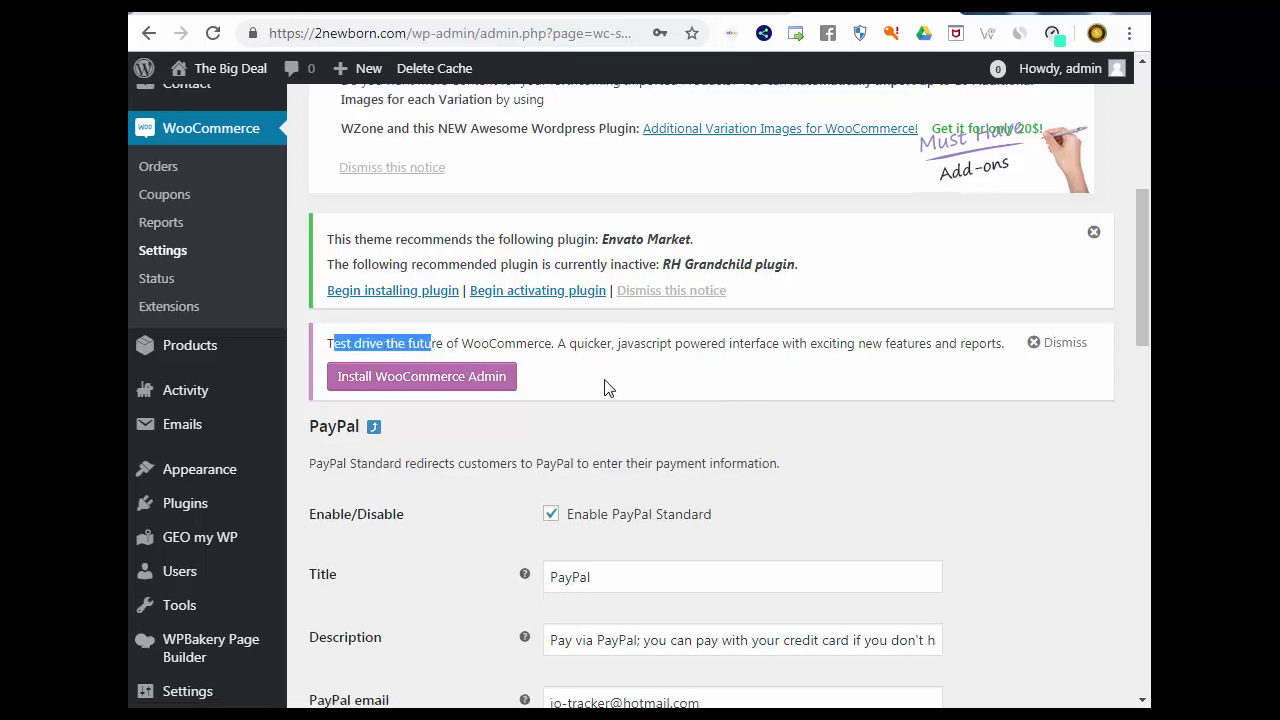
scroll(605, 387, down, 1)
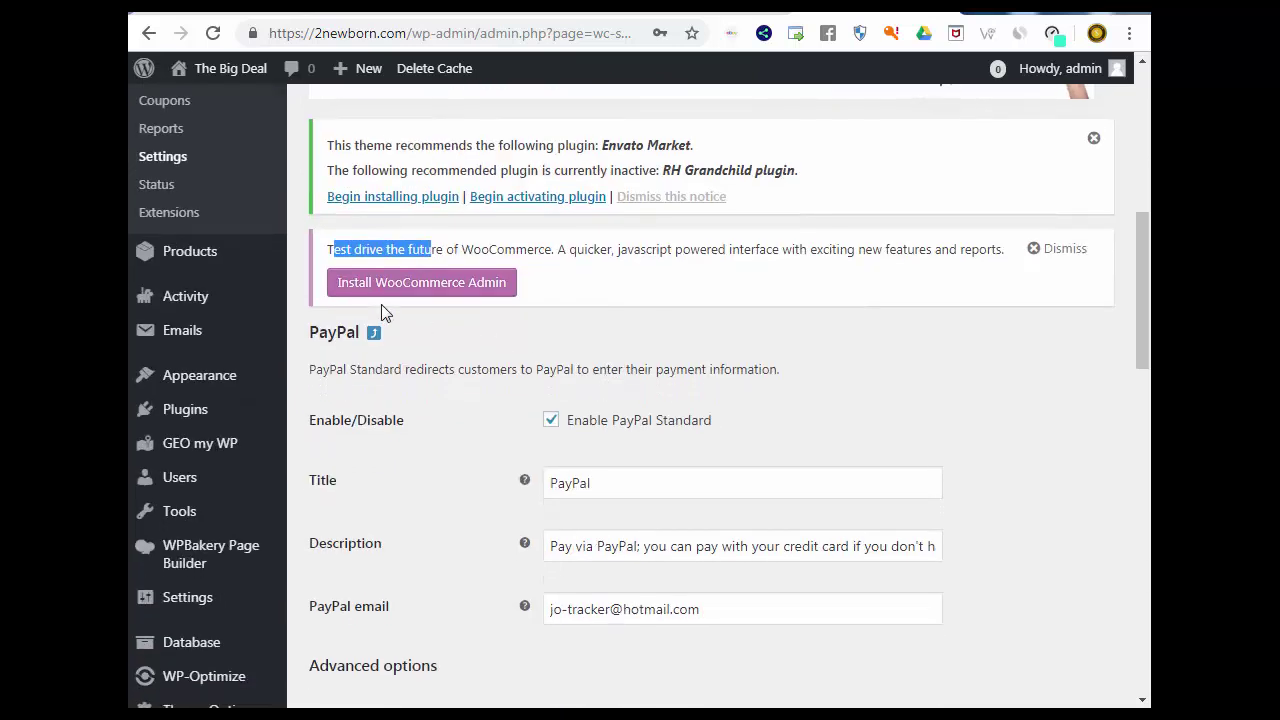
click(484, 288)
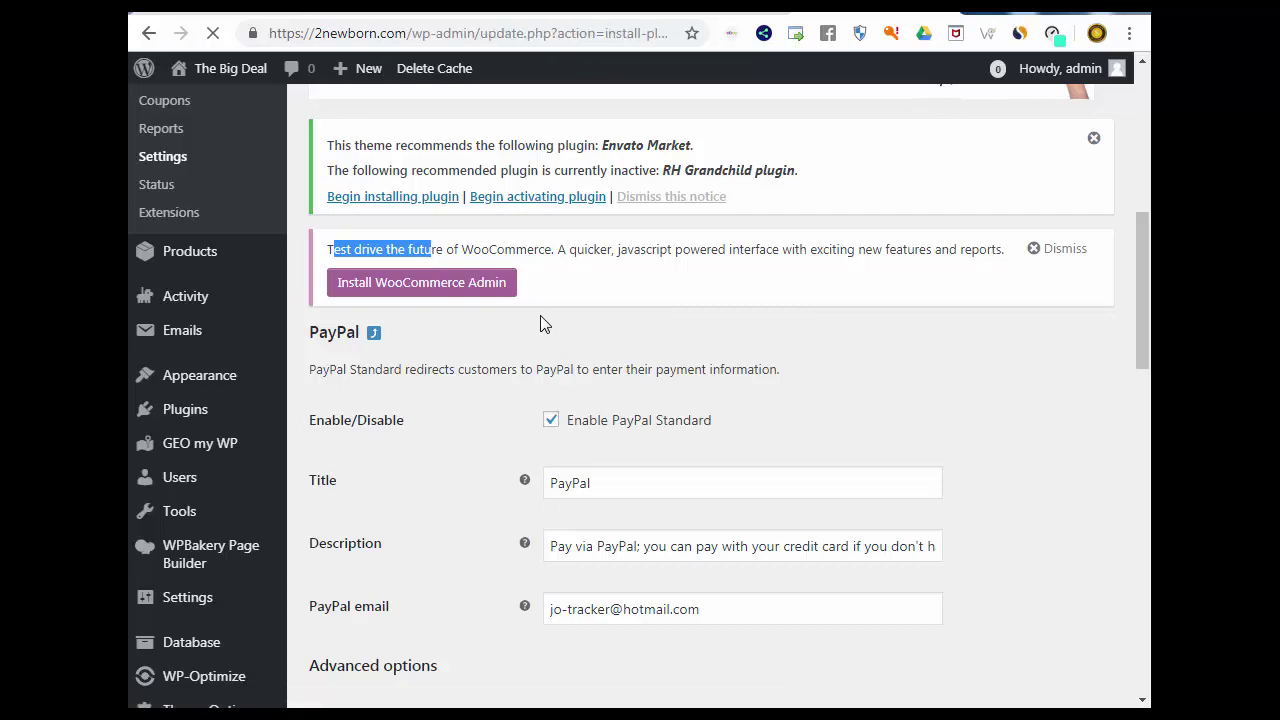
scroll(543, 325, down, 3)
scroll(543, 325, down, 3)
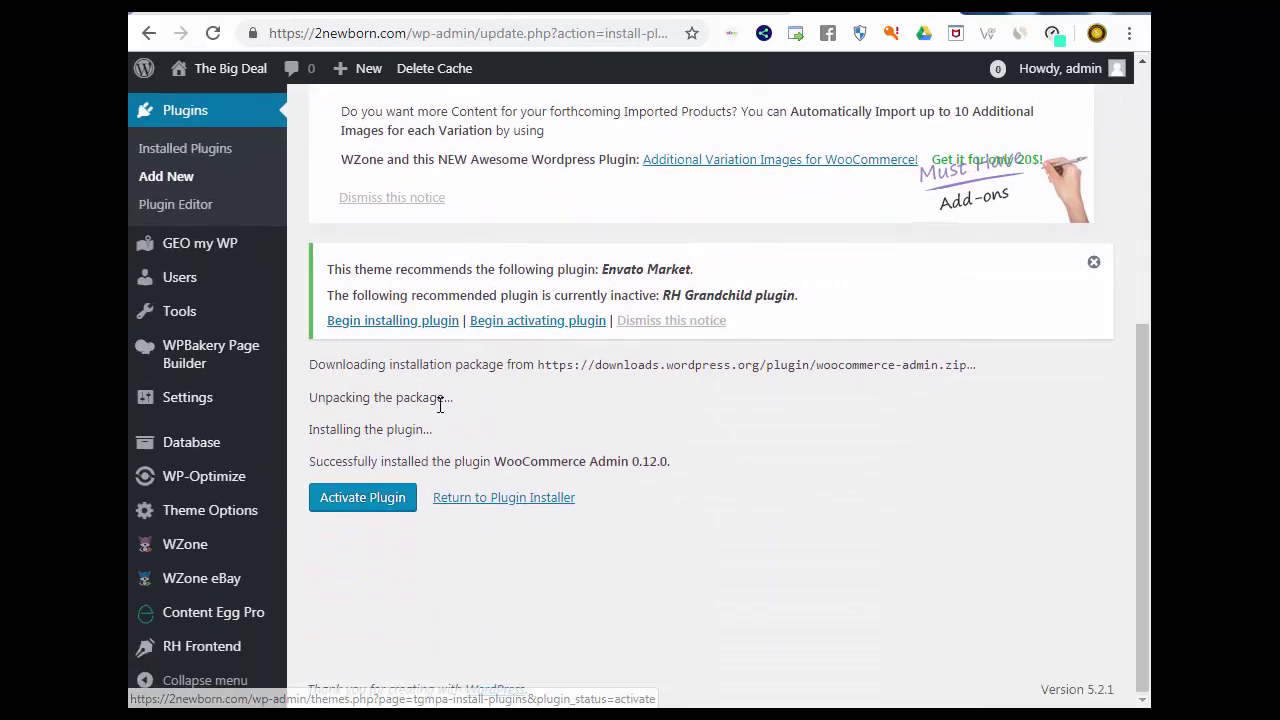
click(350, 497)
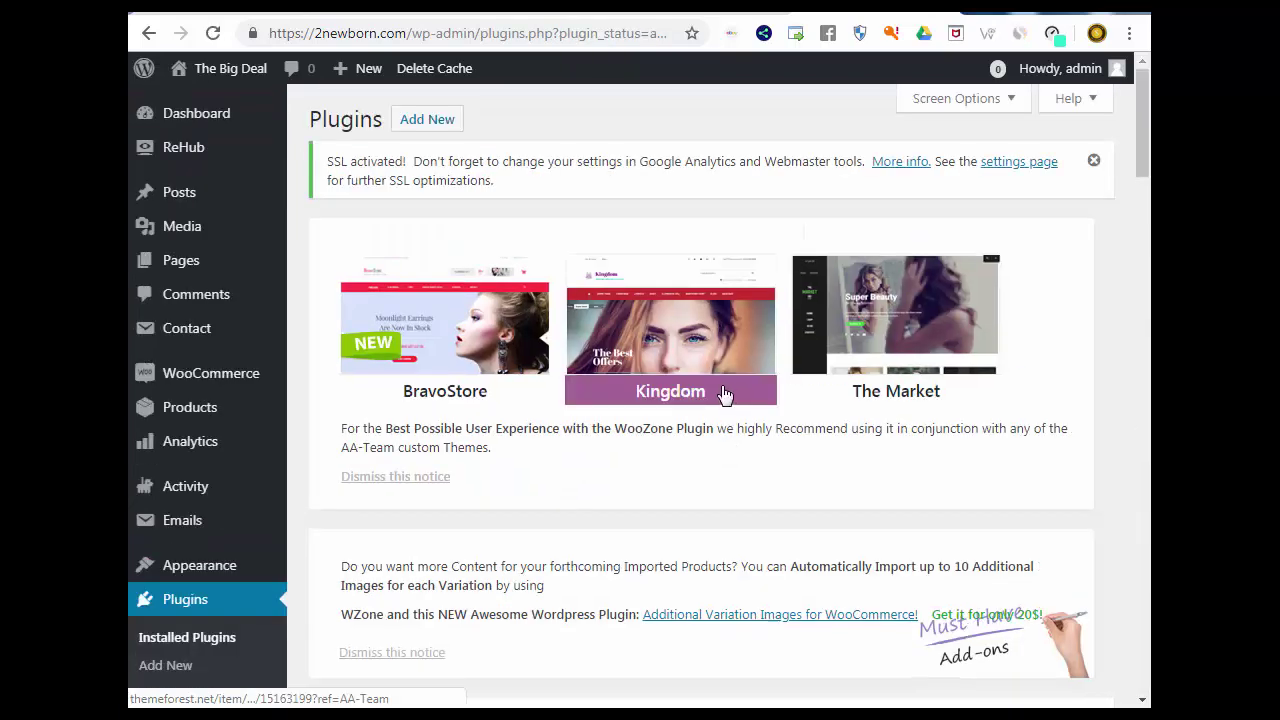
Step: Open the new WooCommerce Dashboard and review its performance figures, charts and leaderboards
scroll(724, 395, down, 5)
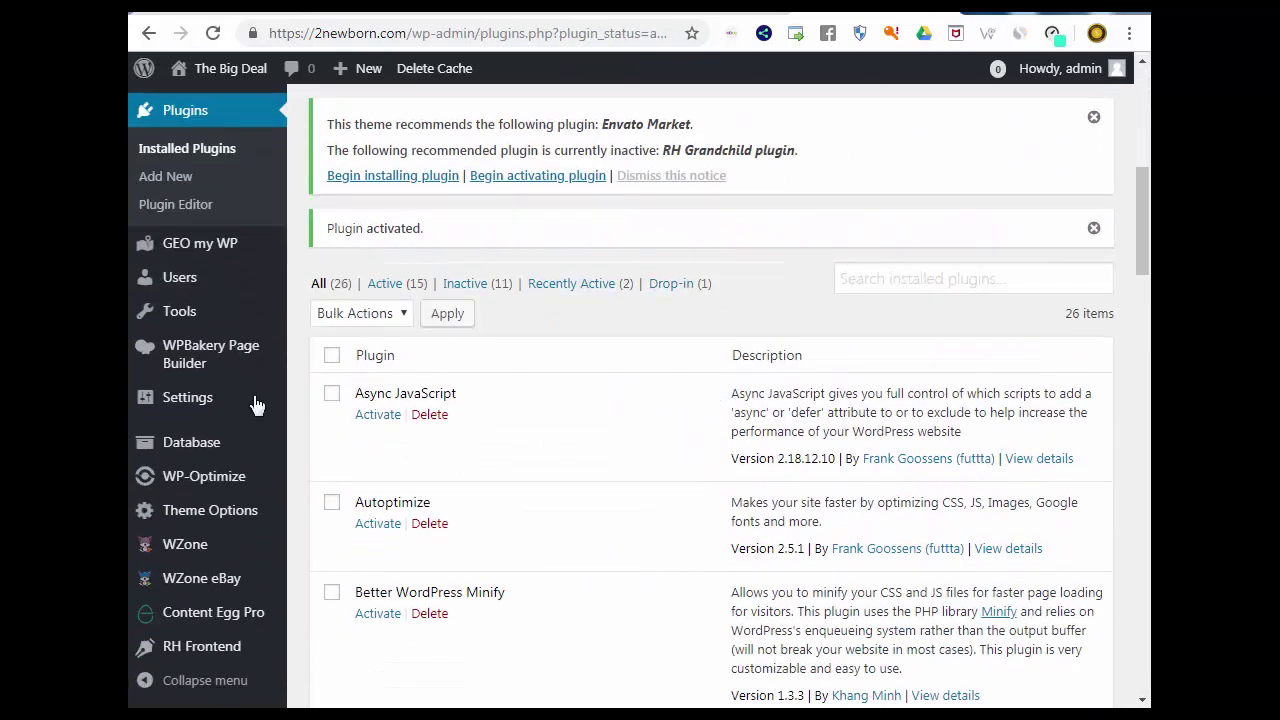
scroll(290, 345, up, 3)
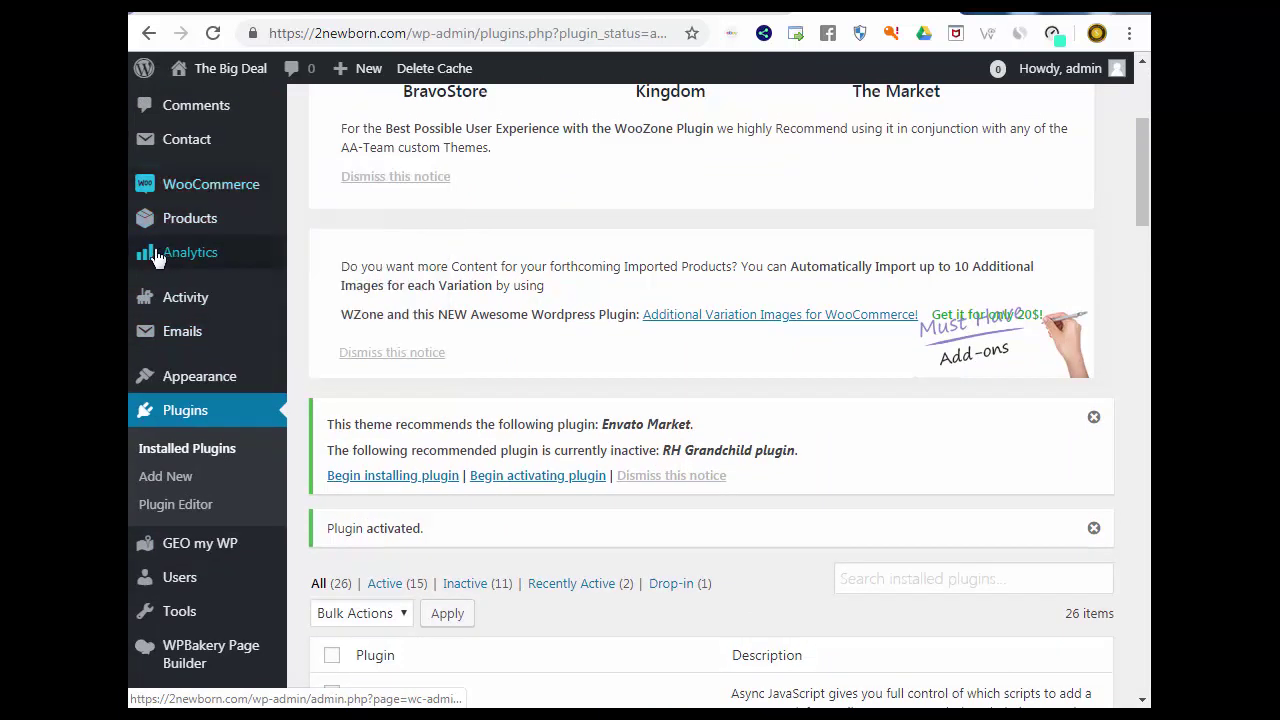
mouse_move(200, 194)
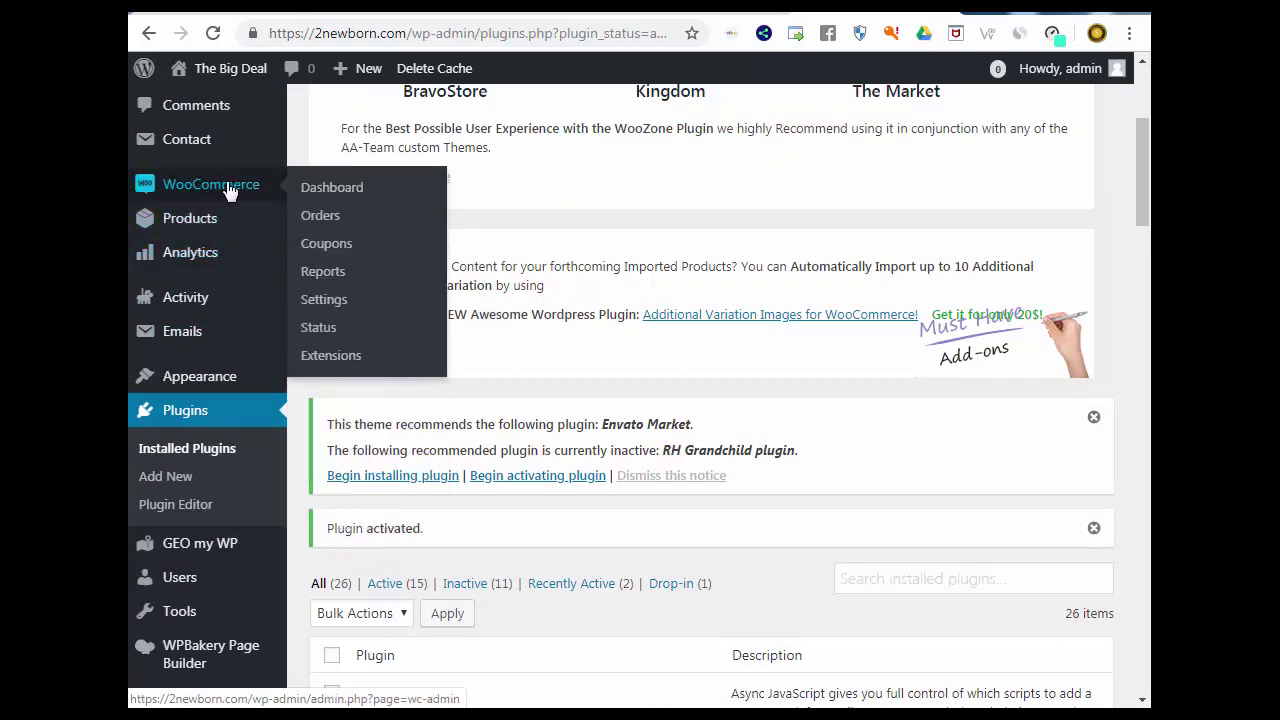
click(340, 190)
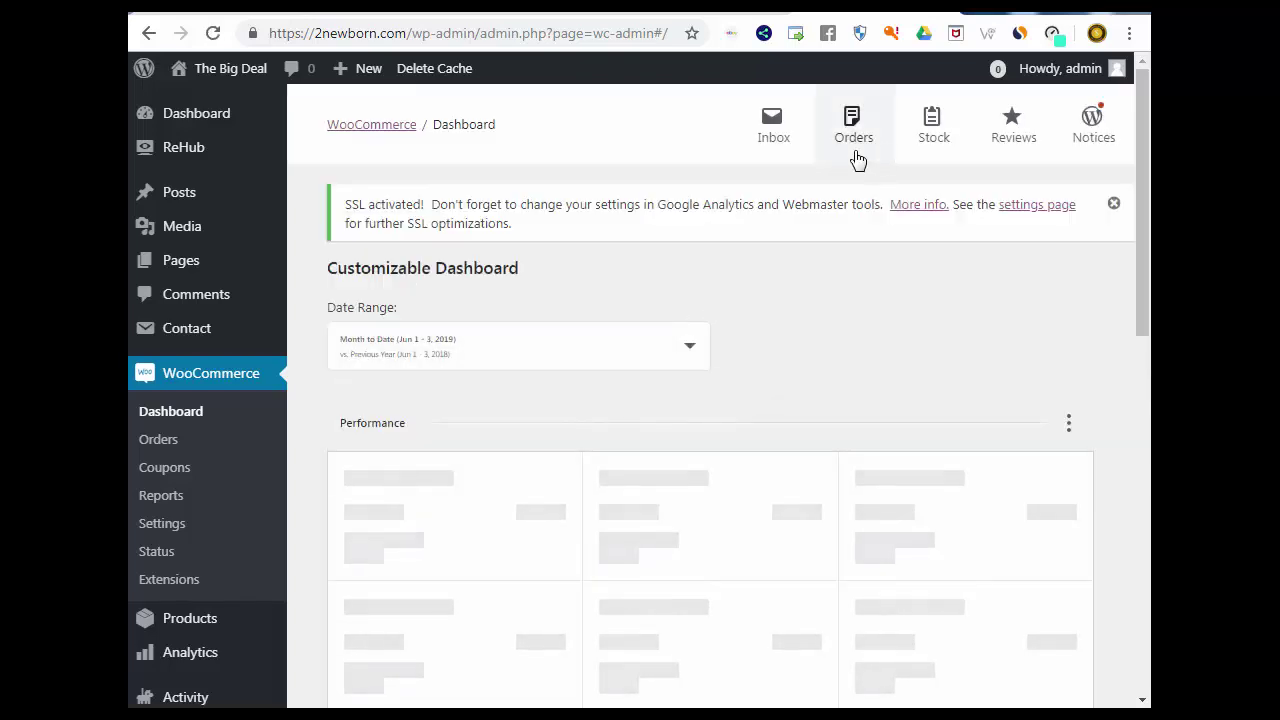
scroll(795, 217, down, 2)
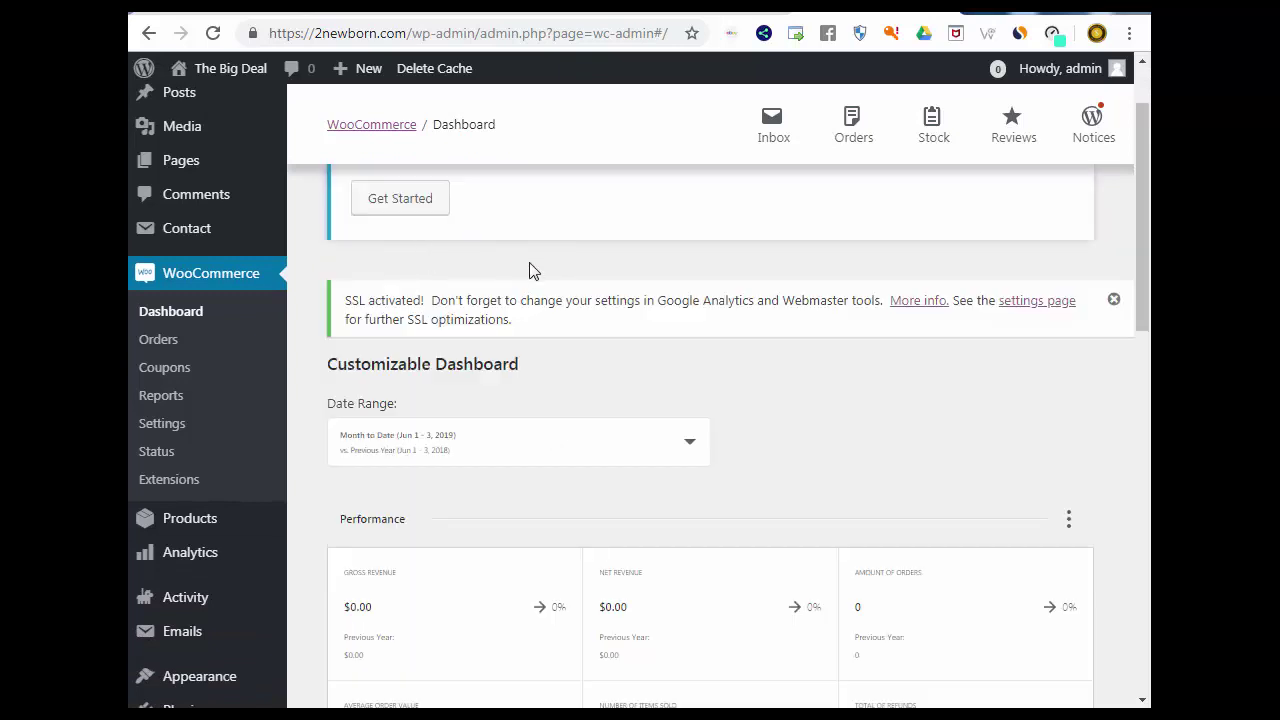
scroll(530, 270, down, 3)
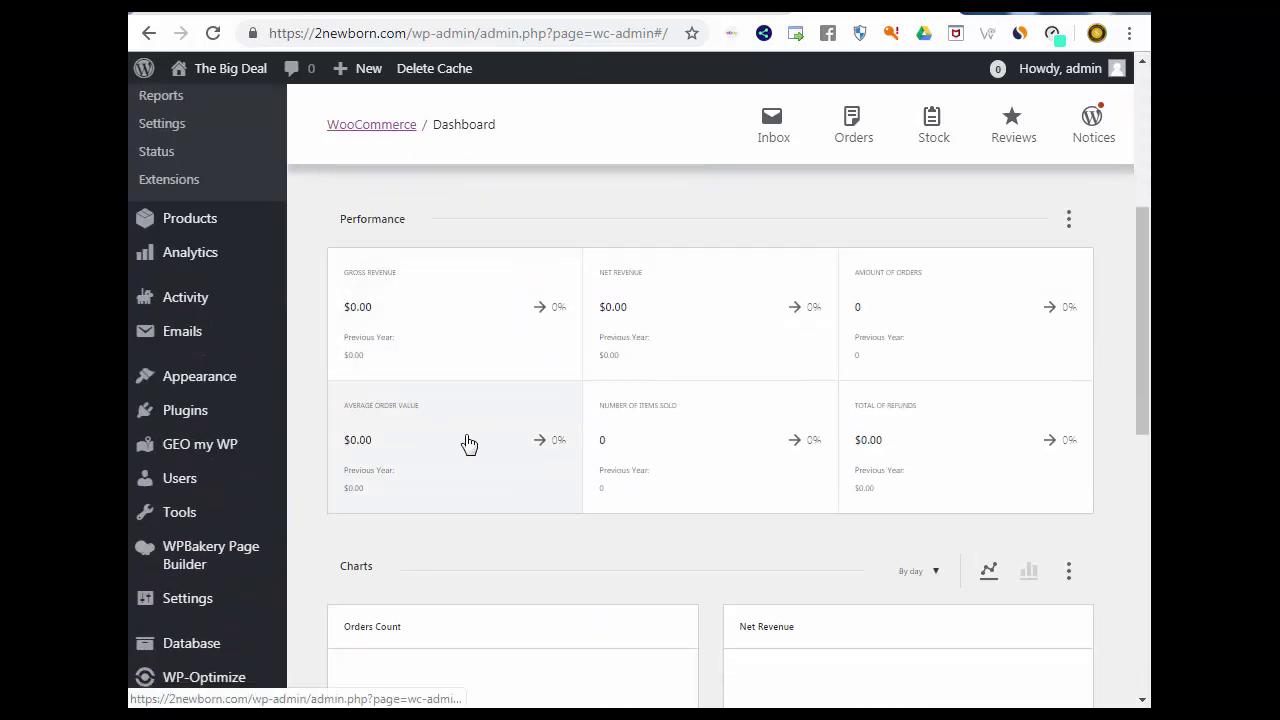
scroll(908, 357, down, 3)
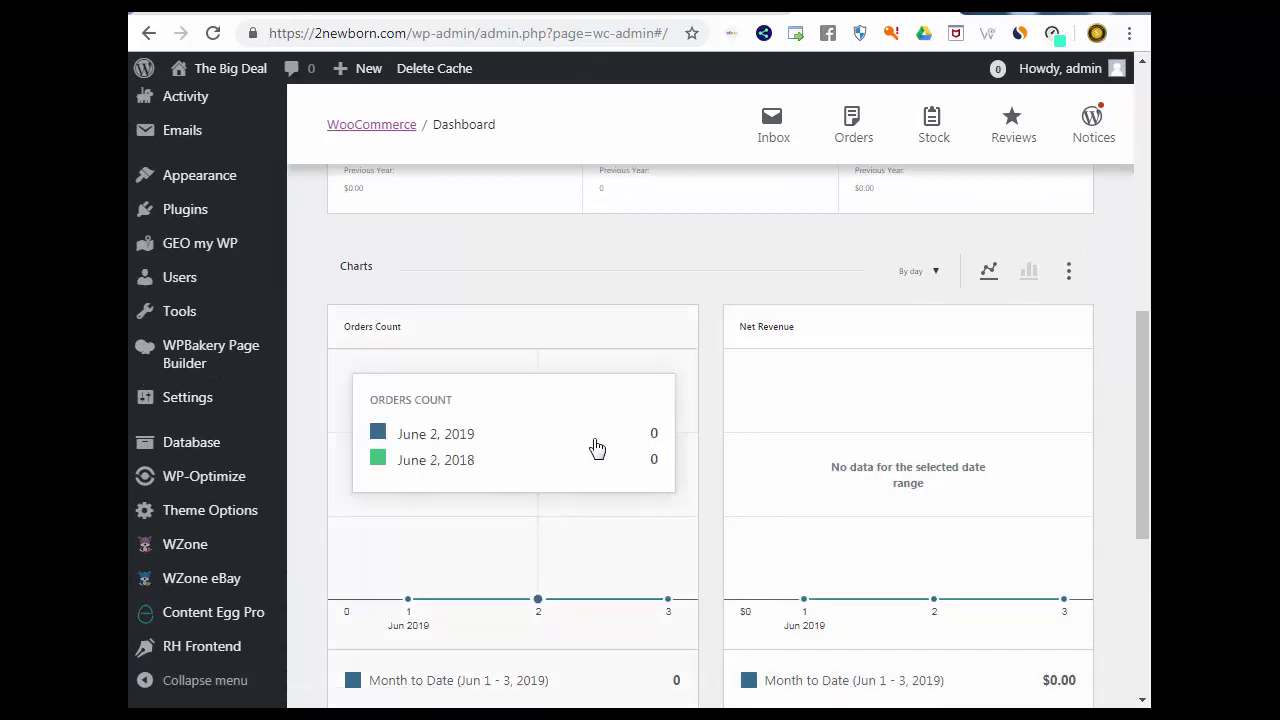
scroll(596, 447, down, 5)
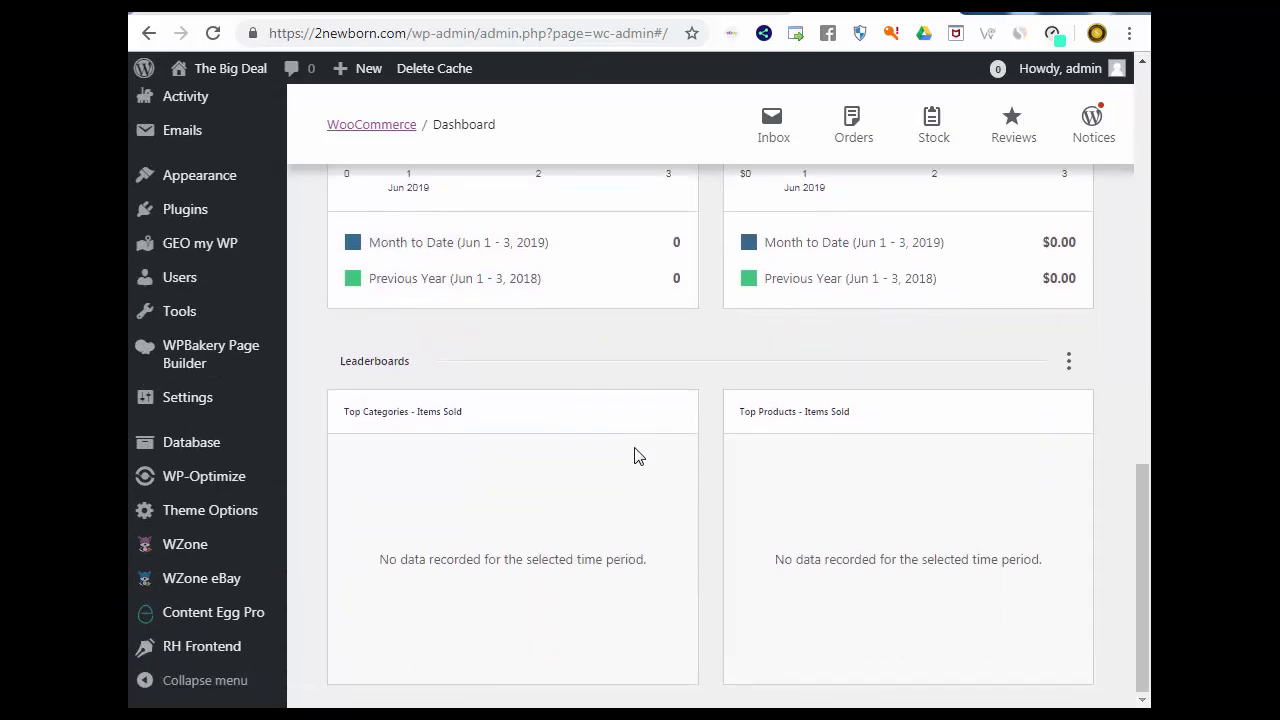
scroll(633, 456, up, 7)
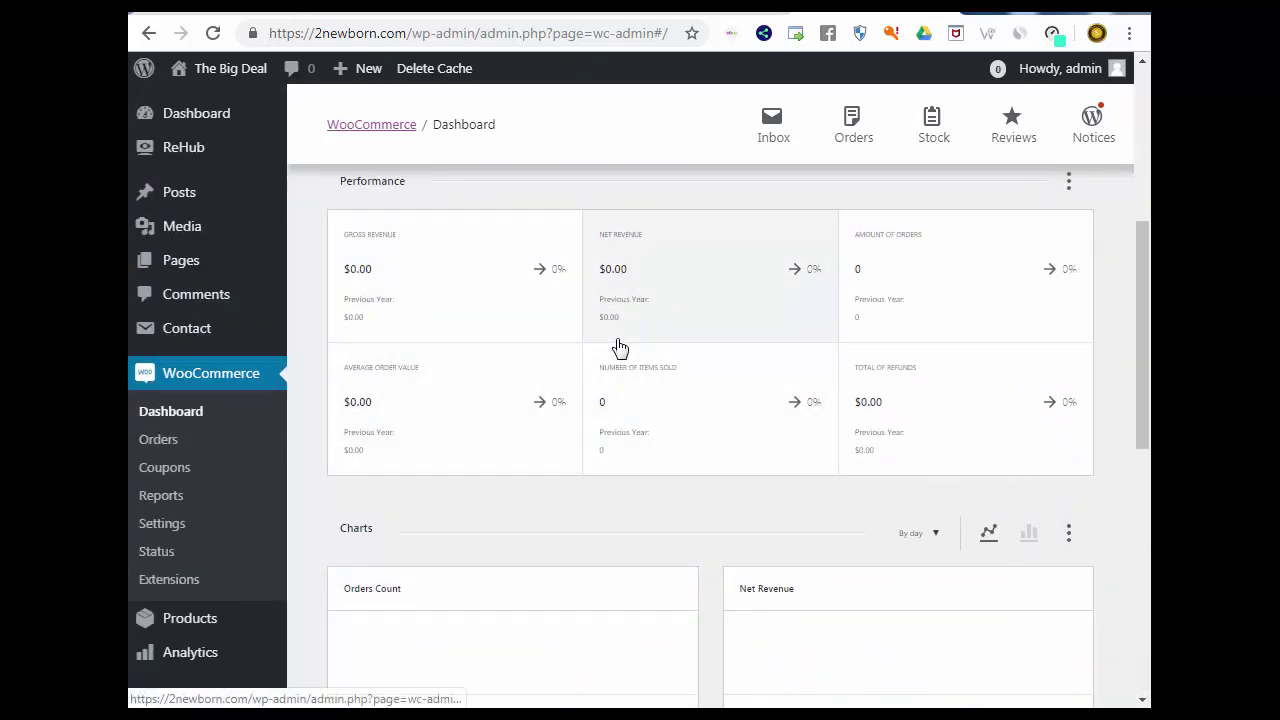
scroll(620, 346, up, 1)
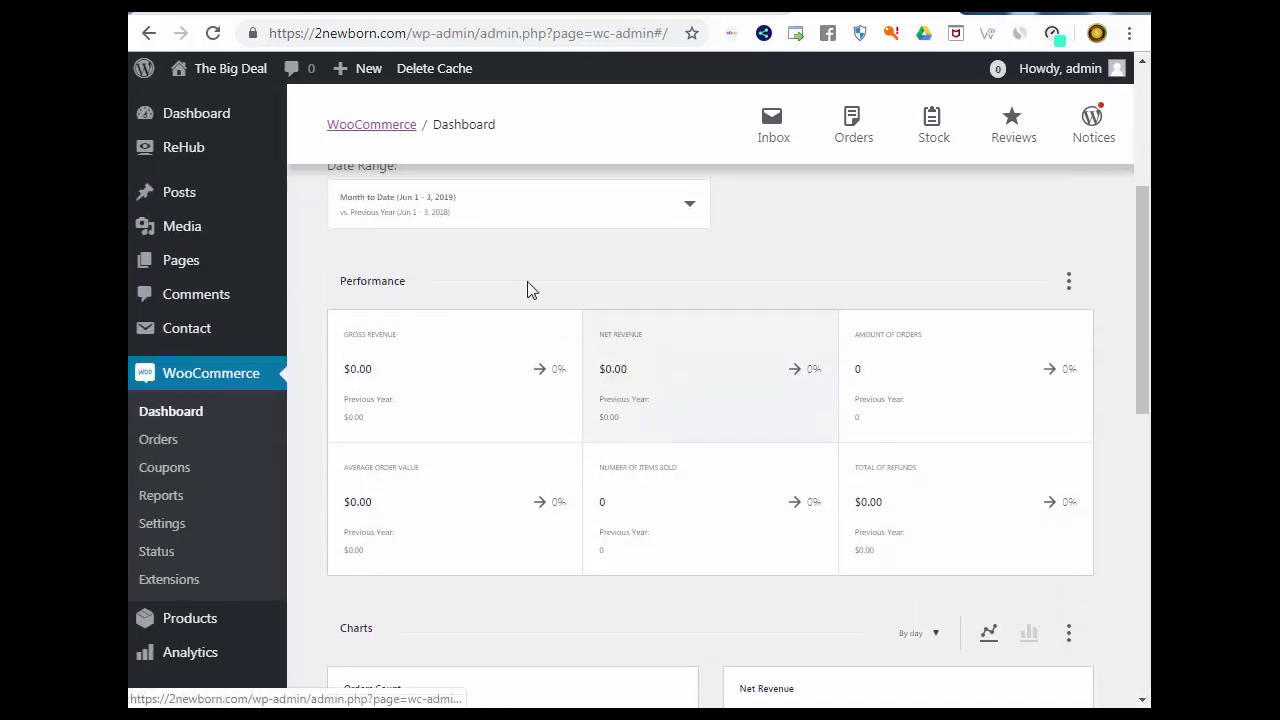
Step: From the Historical Analytics Data notice in WooCommerce's settings, start importing all historical data, skipping previously imported customers and orders
click(157, 529)
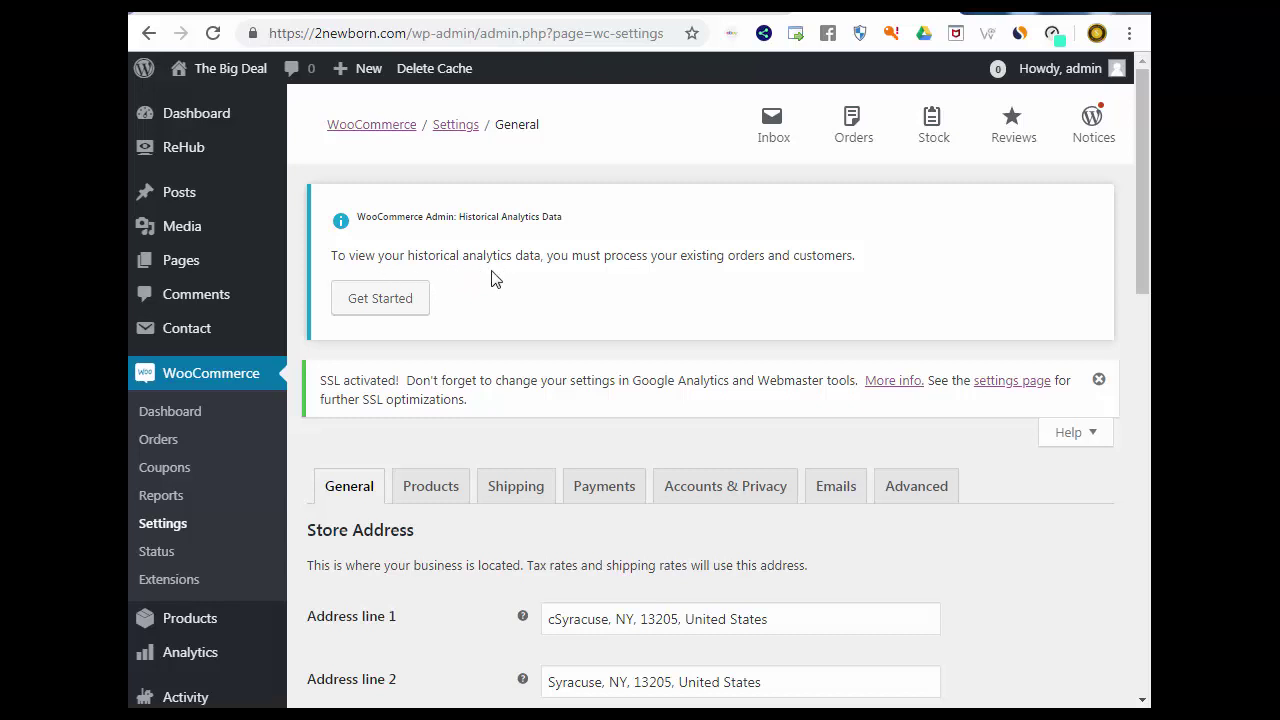
click(390, 307)
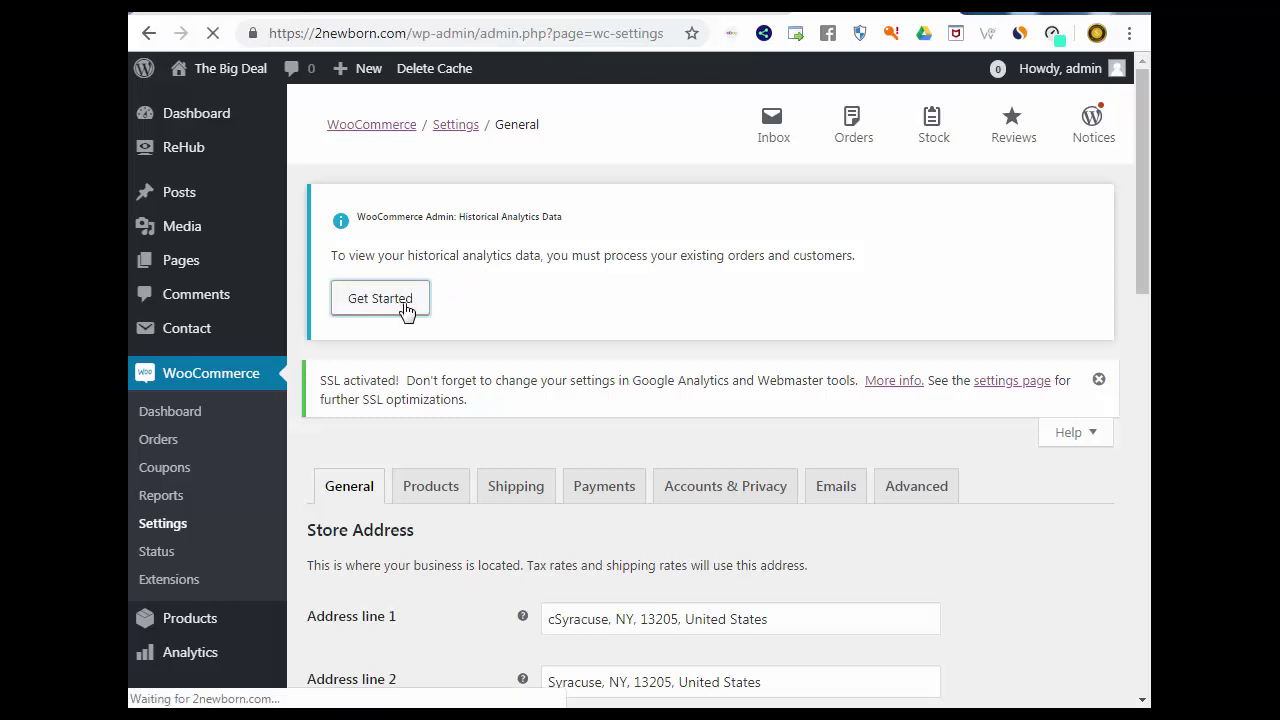
scroll(437, 333, down, 1)
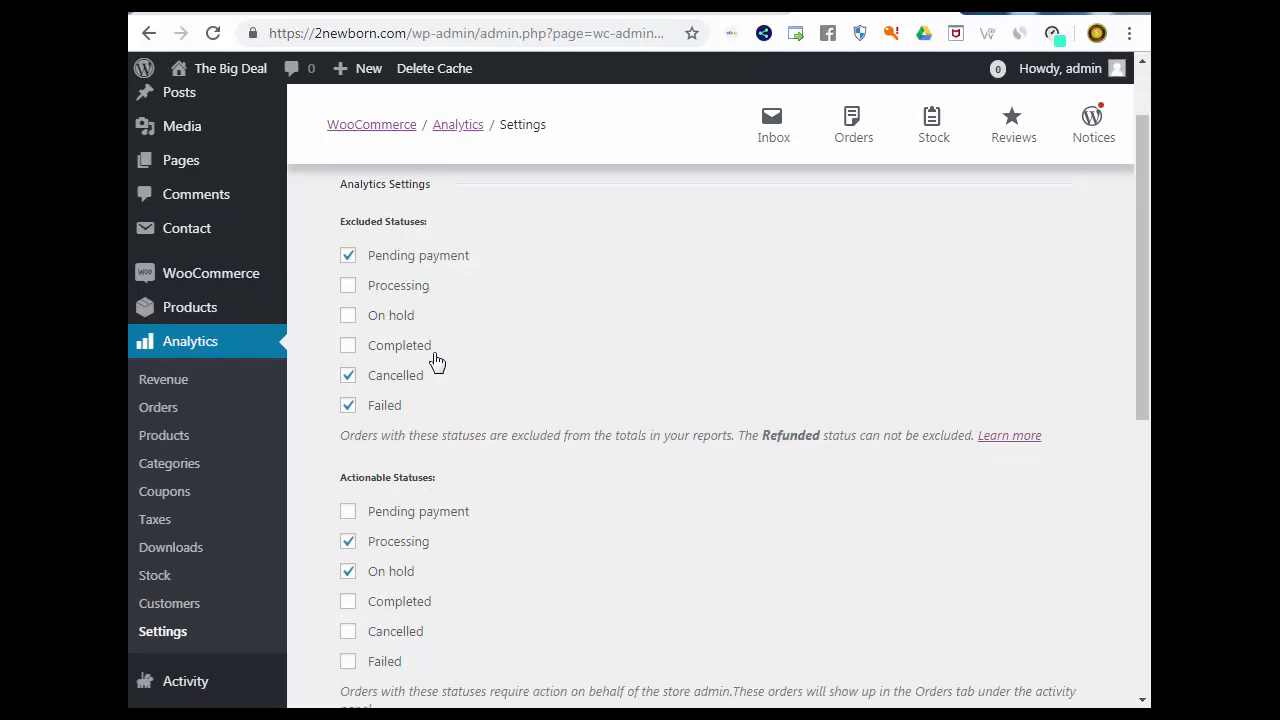
scroll(447, 378, down, 2)
scroll(460, 480, down, 3)
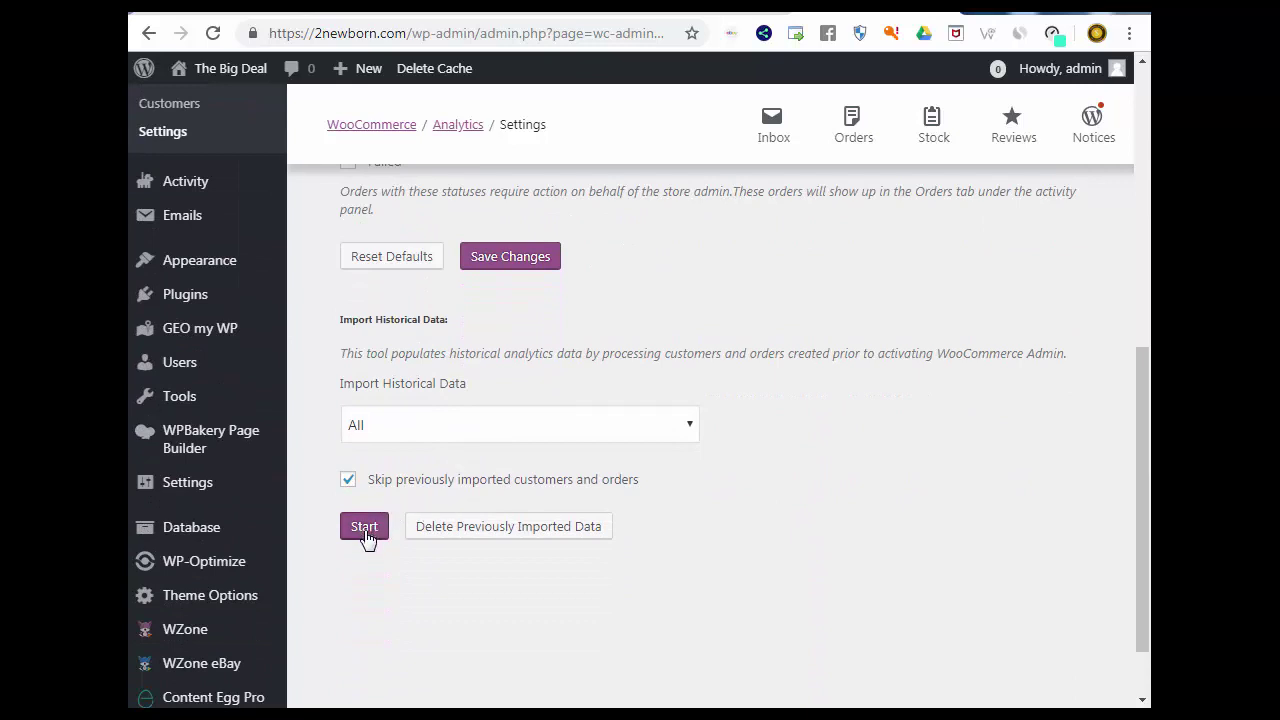
click(364, 530)
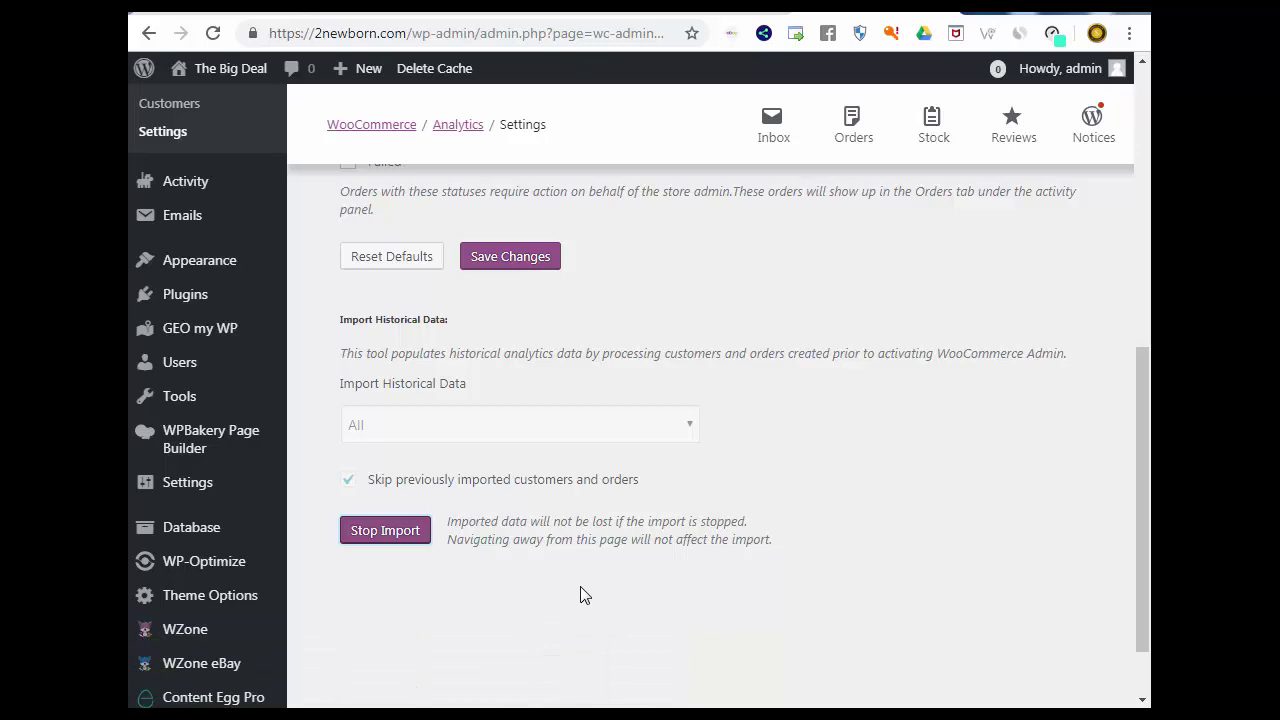
Step: Open WooCommerce's Accounts & Privacy settings and review the guest checkout, account creation, data erasure and privacy policy options
scroll(585, 595, up, 7)
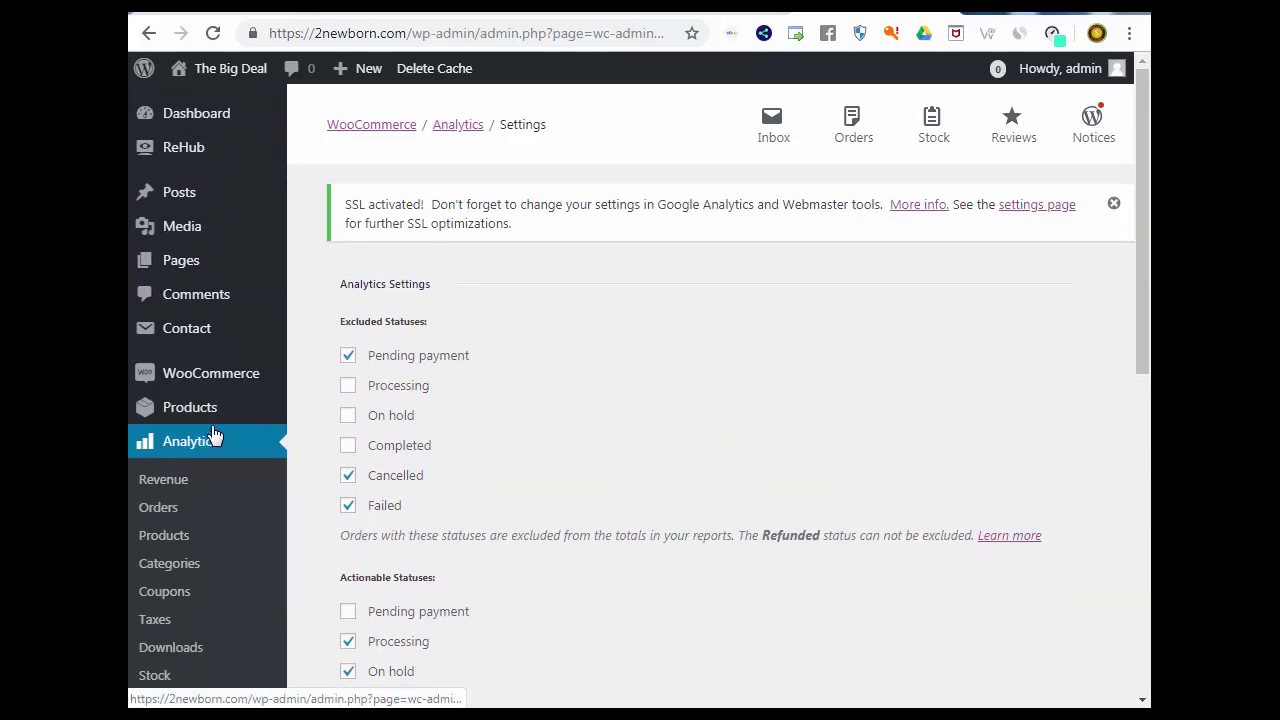
mouse_move(172, 387)
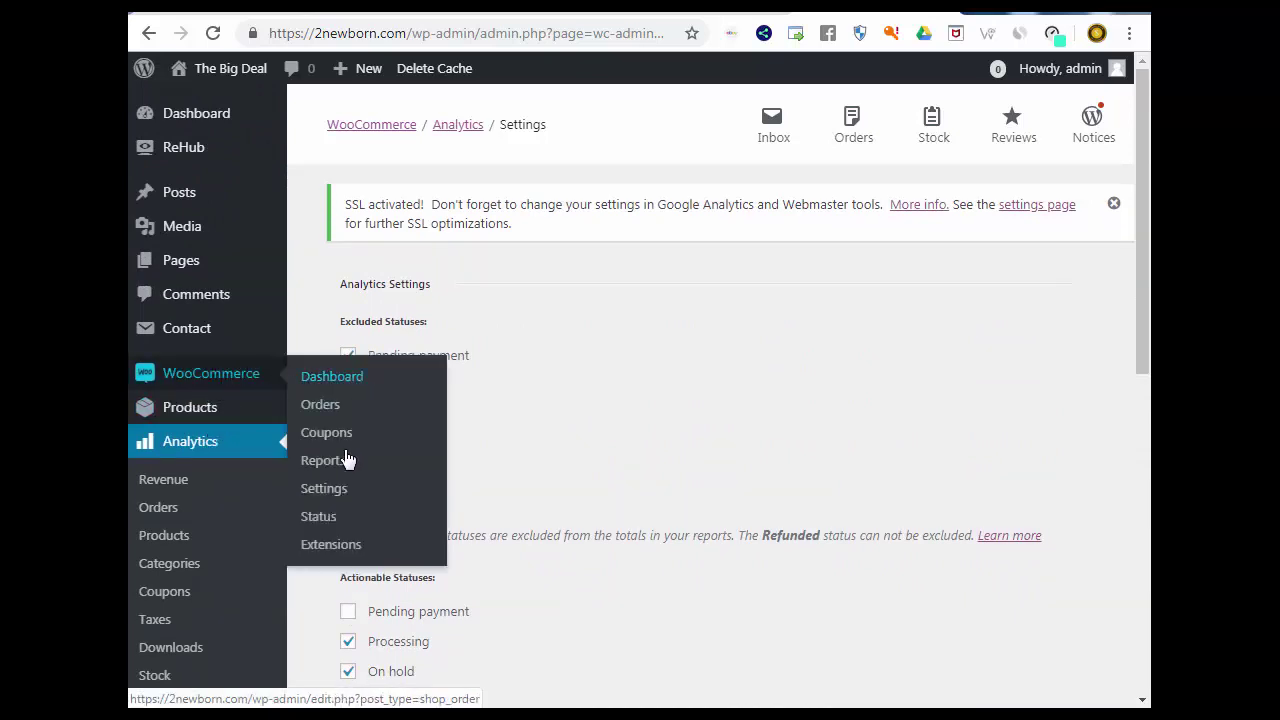
click(324, 490)
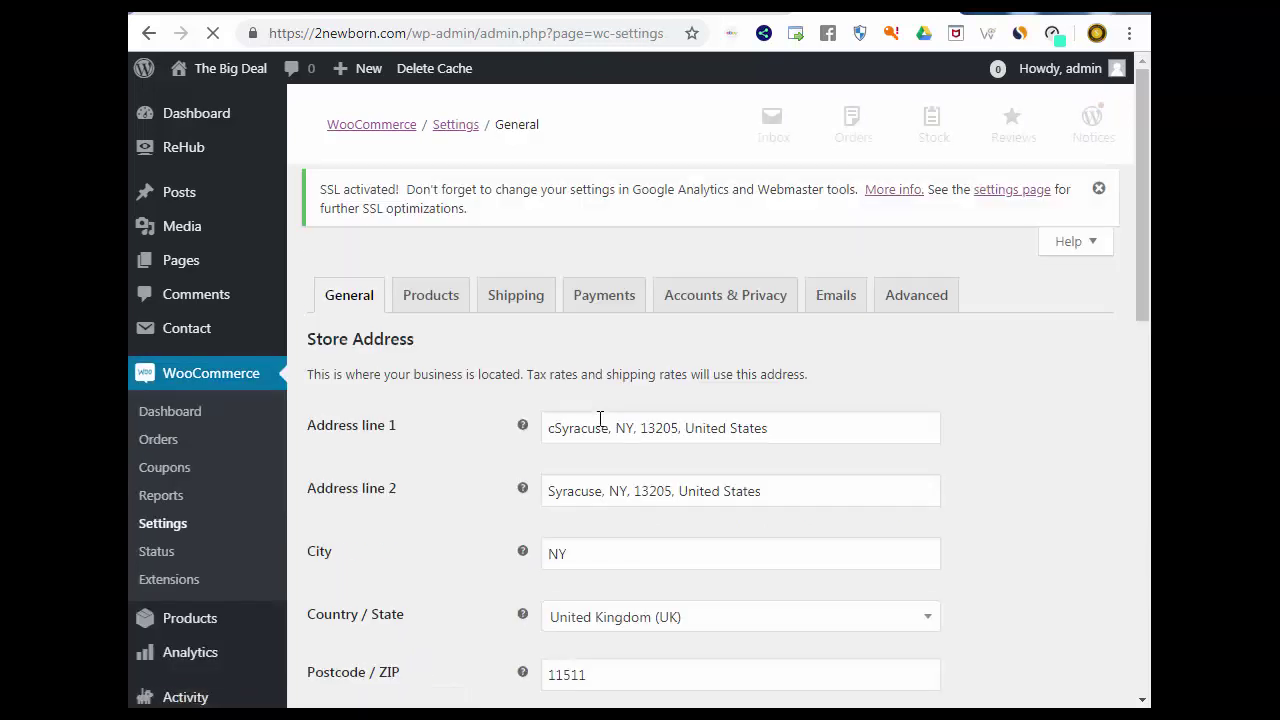
scroll(600, 415, down, 1)
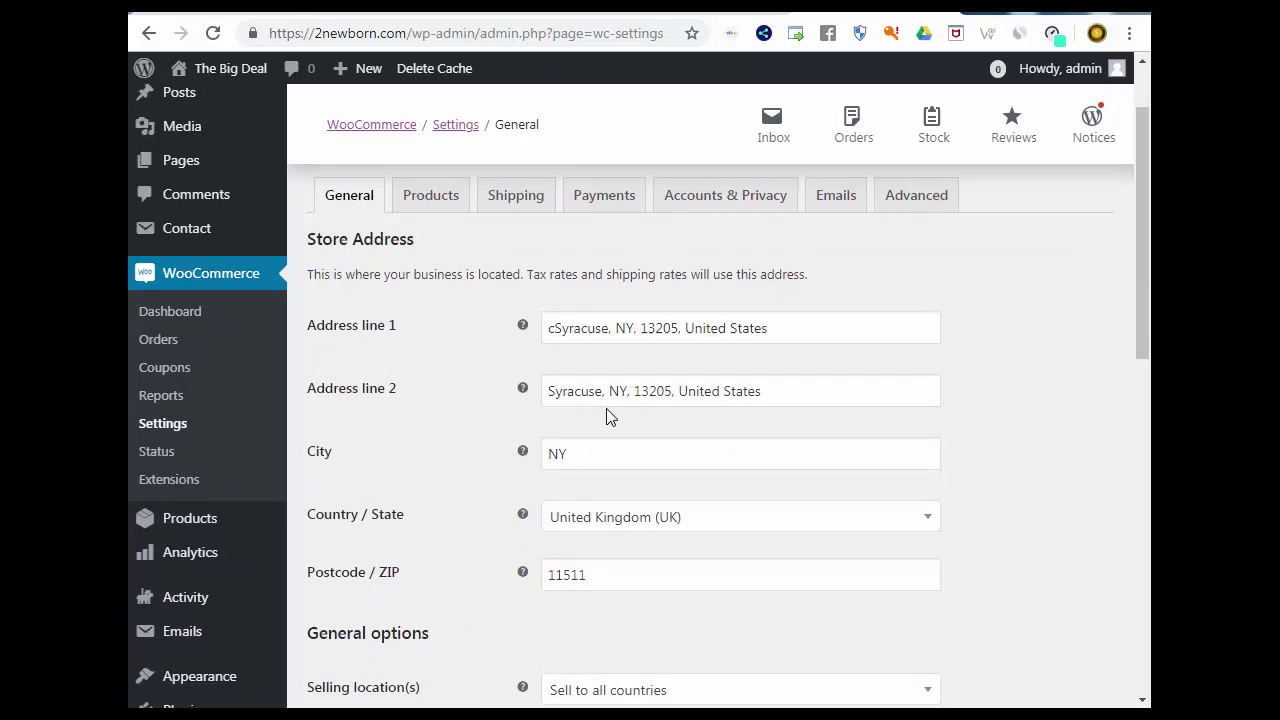
click(733, 207)
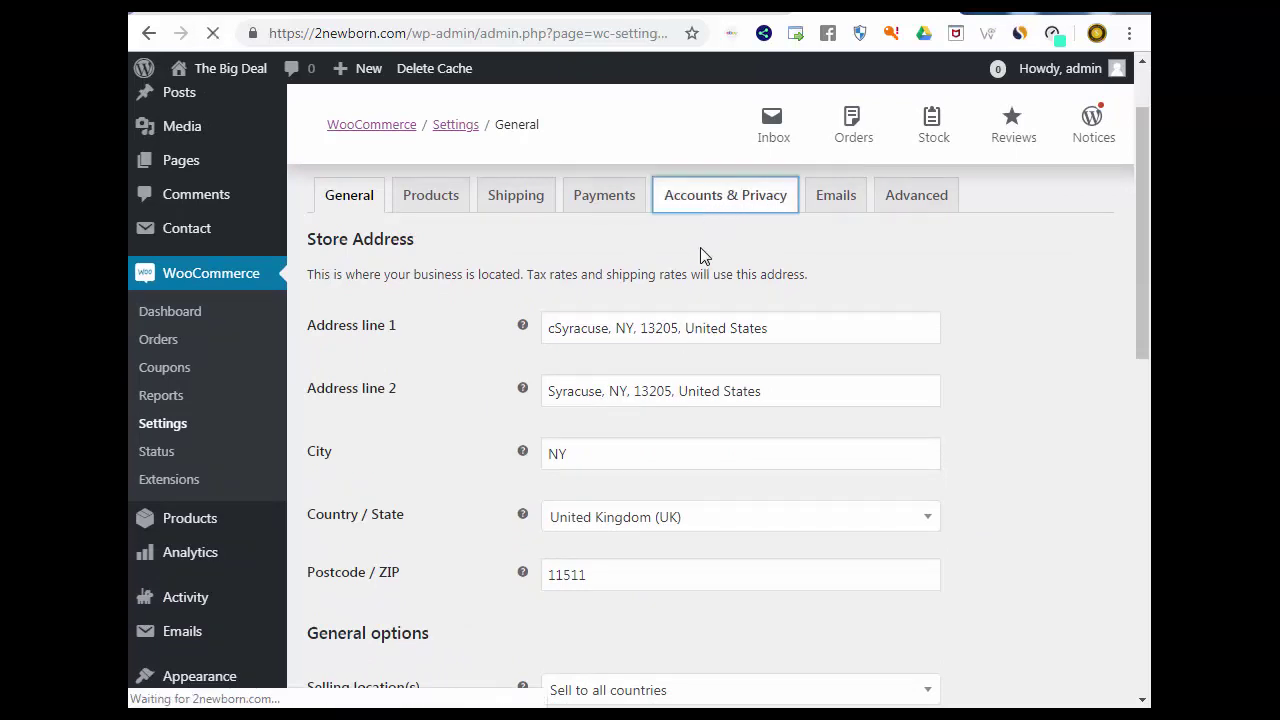
scroll(645, 314, down, 1)
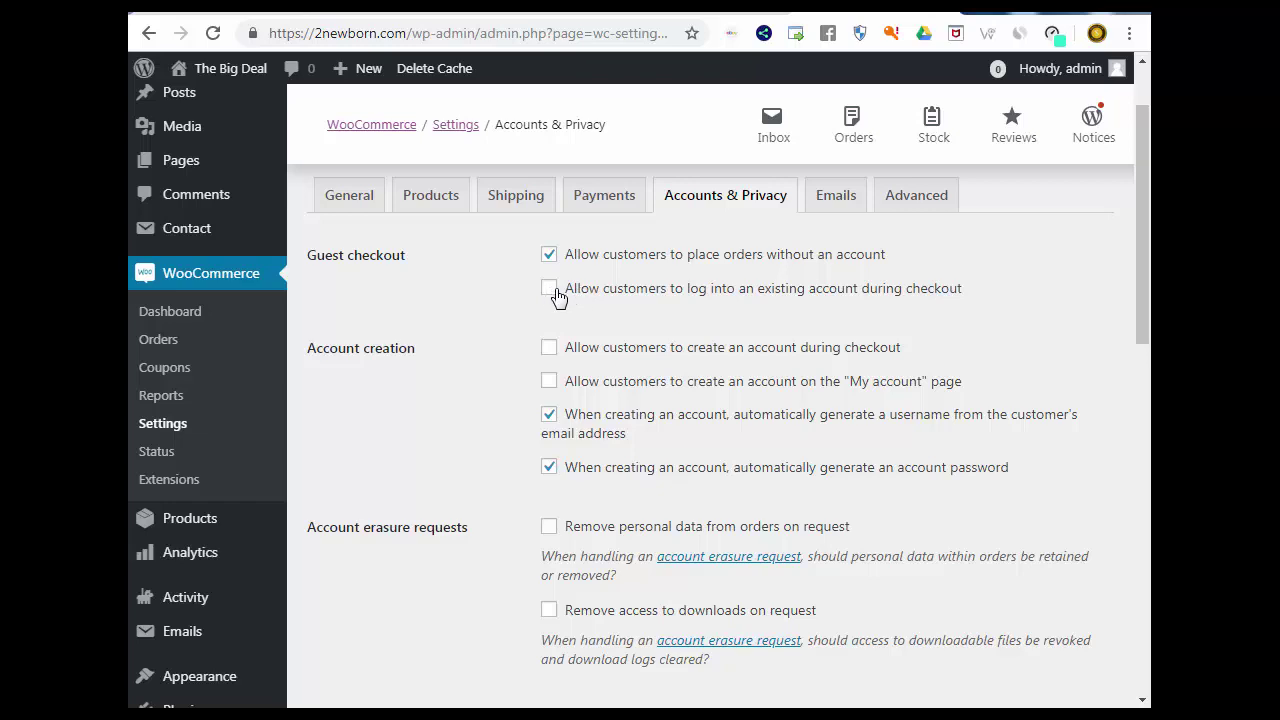
scroll(566, 300, down, 5)
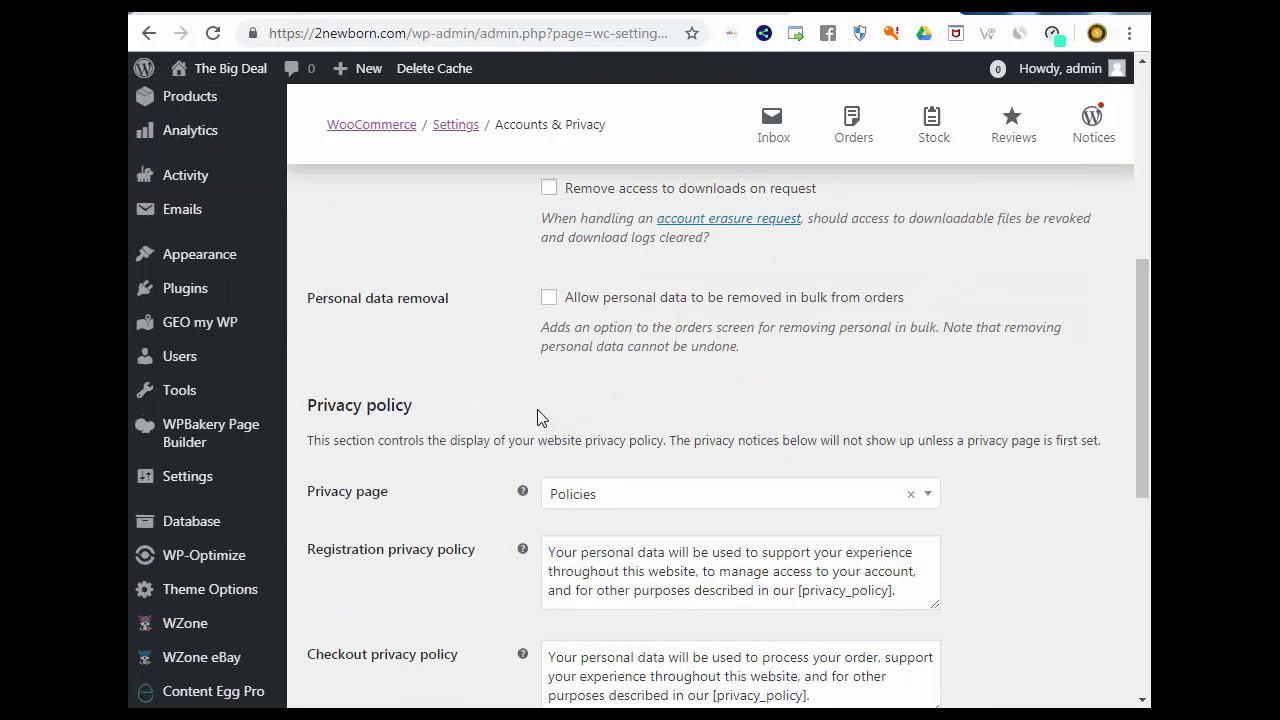
Step: Review the registration and checkout privacy policy texts and the personal data retention options in the Accounts & Privacy settings
scroll(523, 473, down, 1)
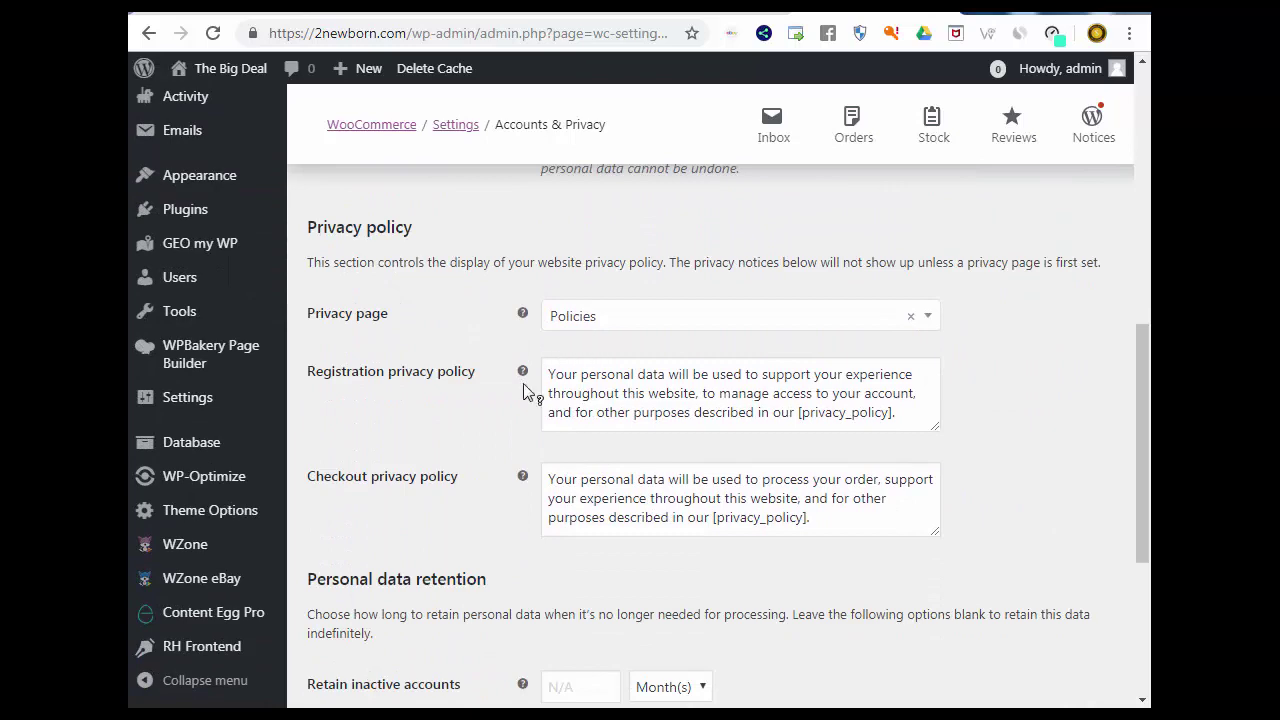
scroll(523, 369, down, 4)
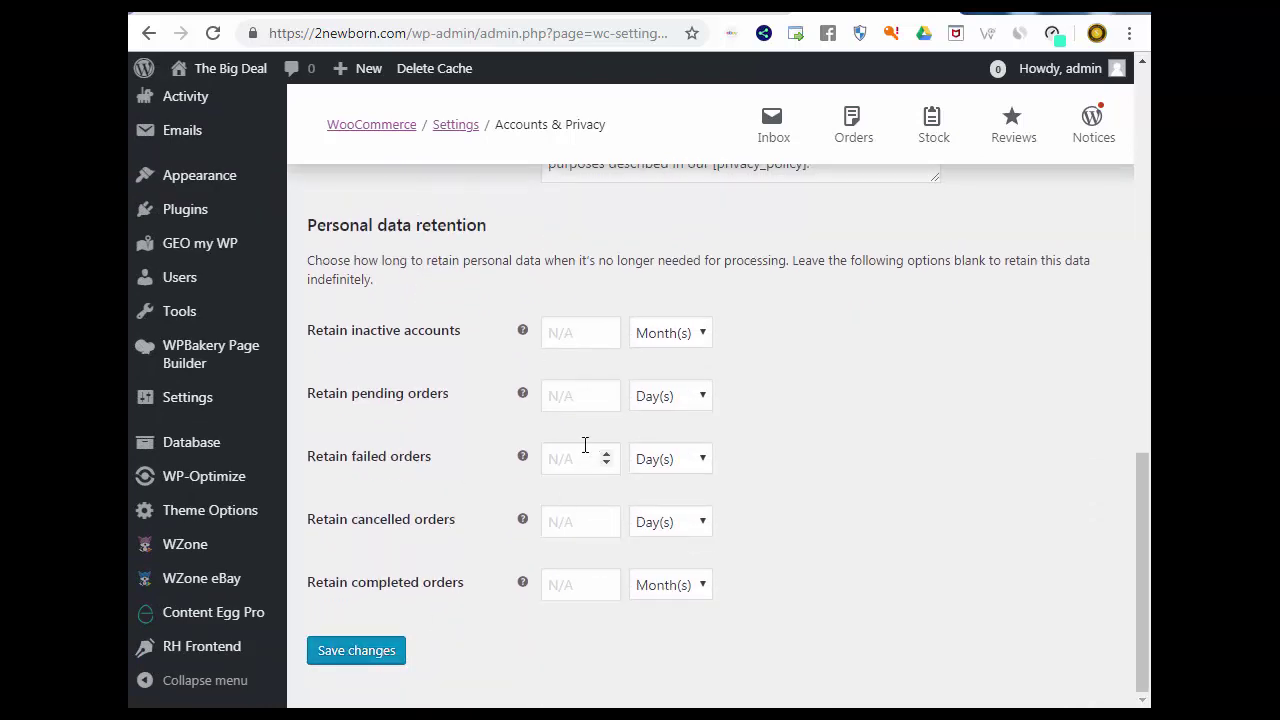
scroll(585, 444, up, 12)
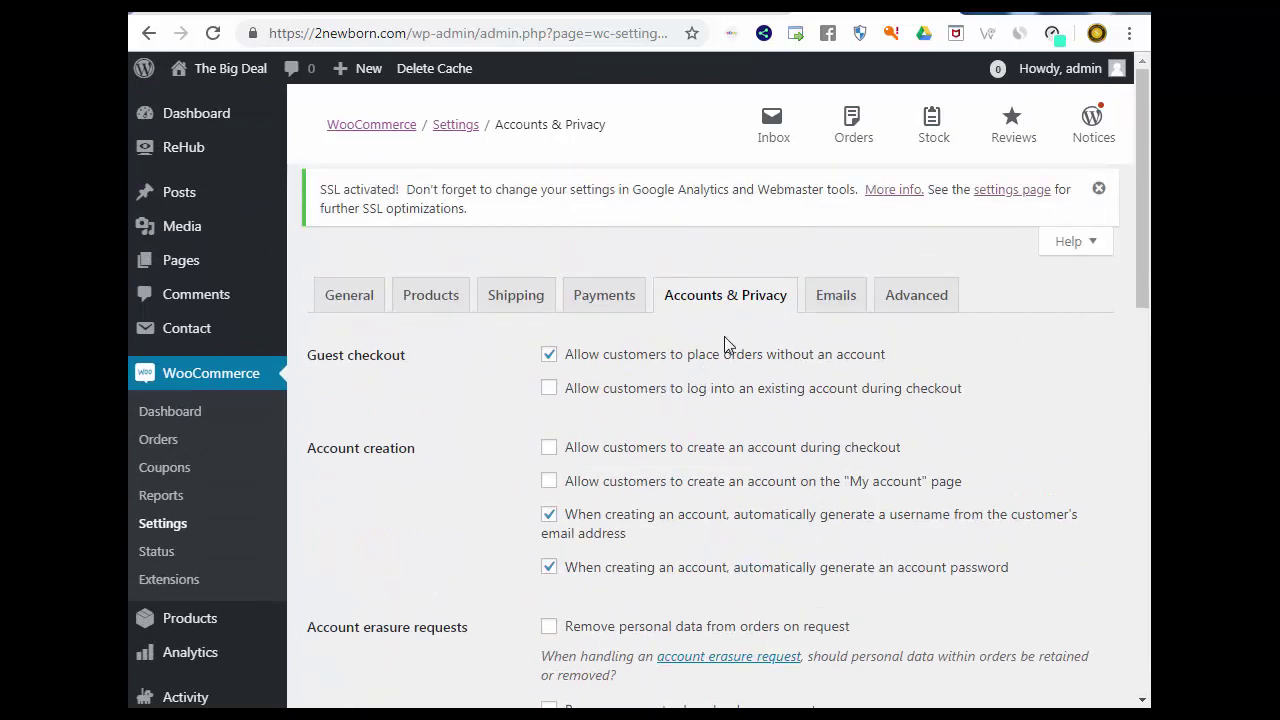
Step: Open WooCommerce's Emails settings and review the notification list and the recipient of the new order email
click(822, 310)
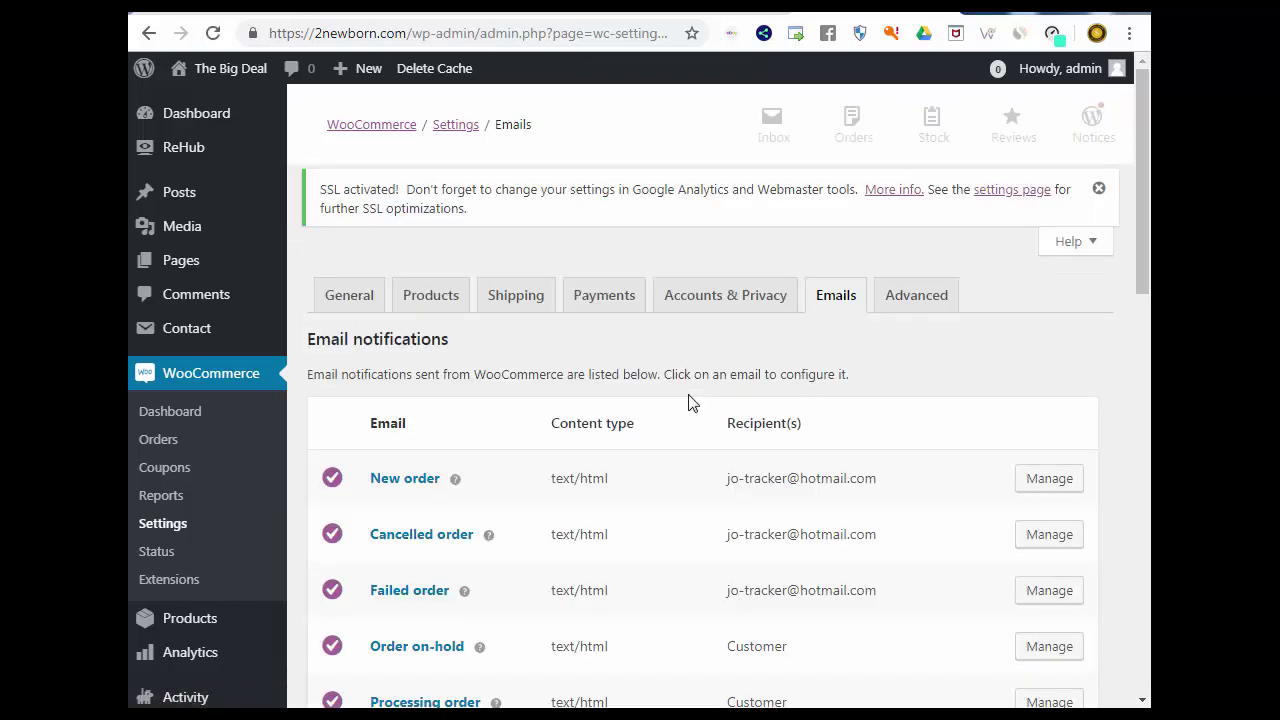
scroll(688, 401, down, 4)
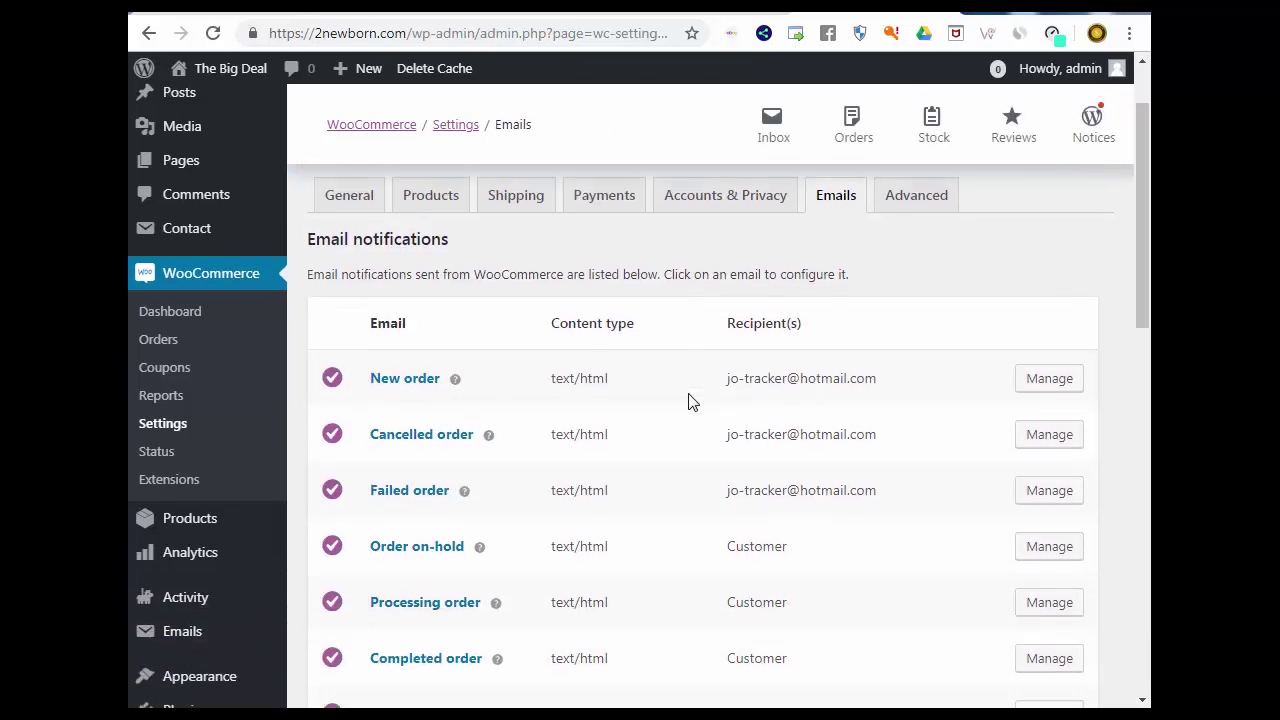
scroll(688, 402, up, 2)
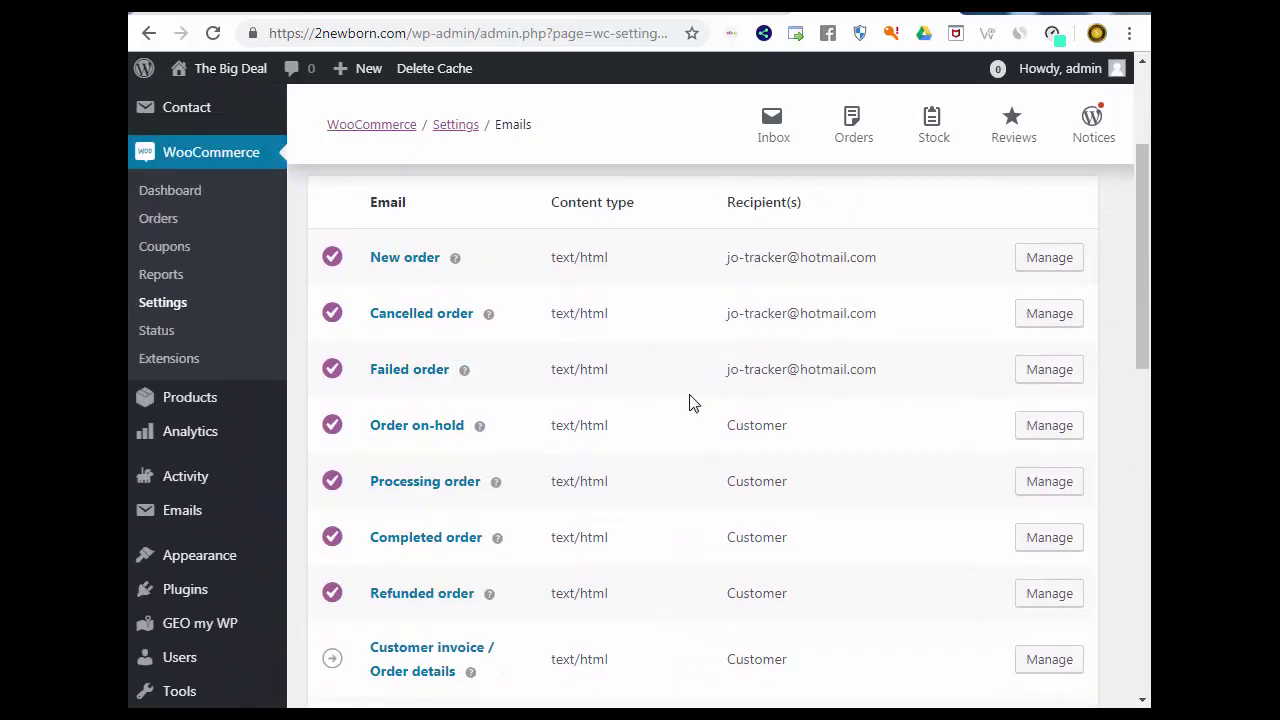
drag(727, 279, 884, 286)
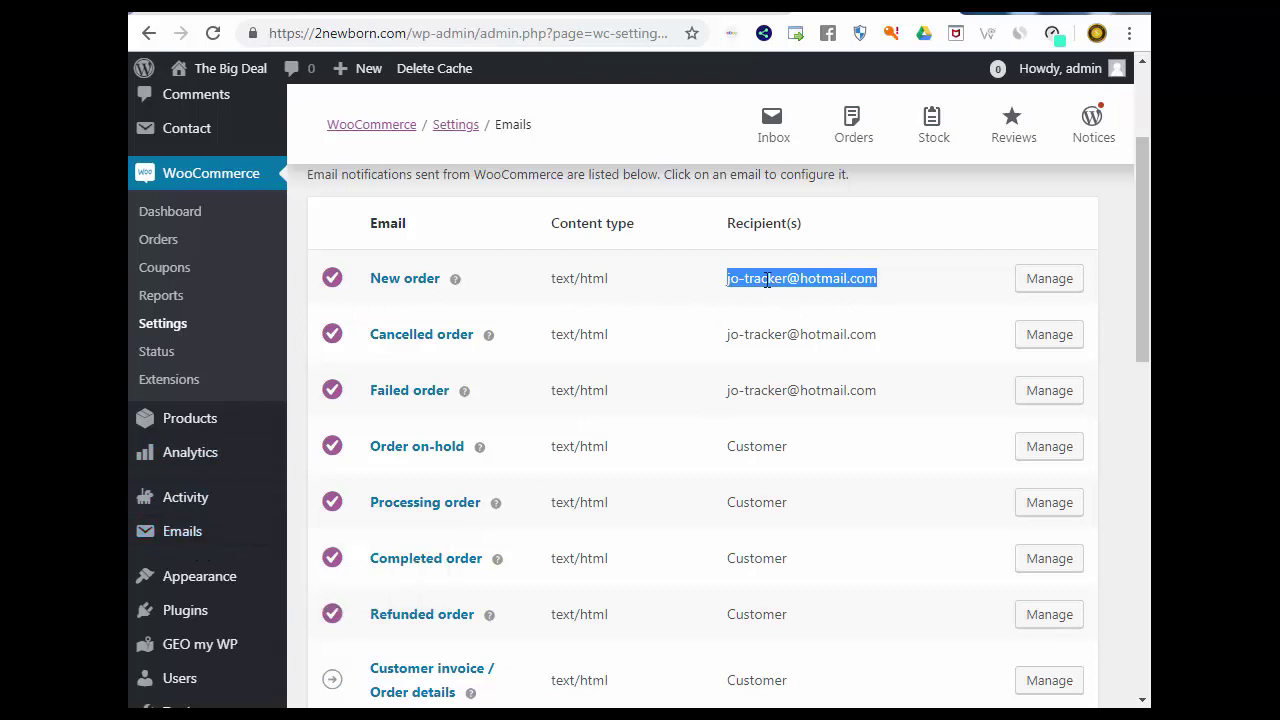
scroll(636, 444, down, 3)
scroll(660, 450, up, 1)
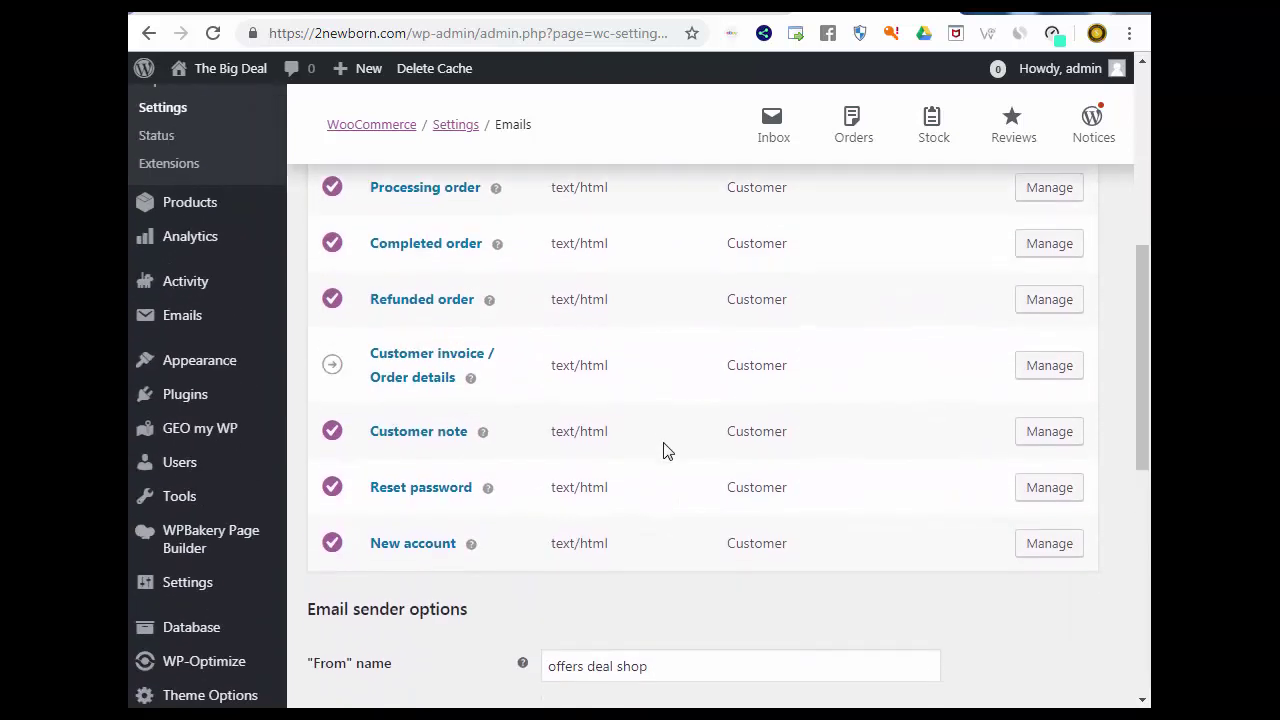
Step: Check the "From" name and "From" address in the email sender options
scroll(670, 451, down, 3)
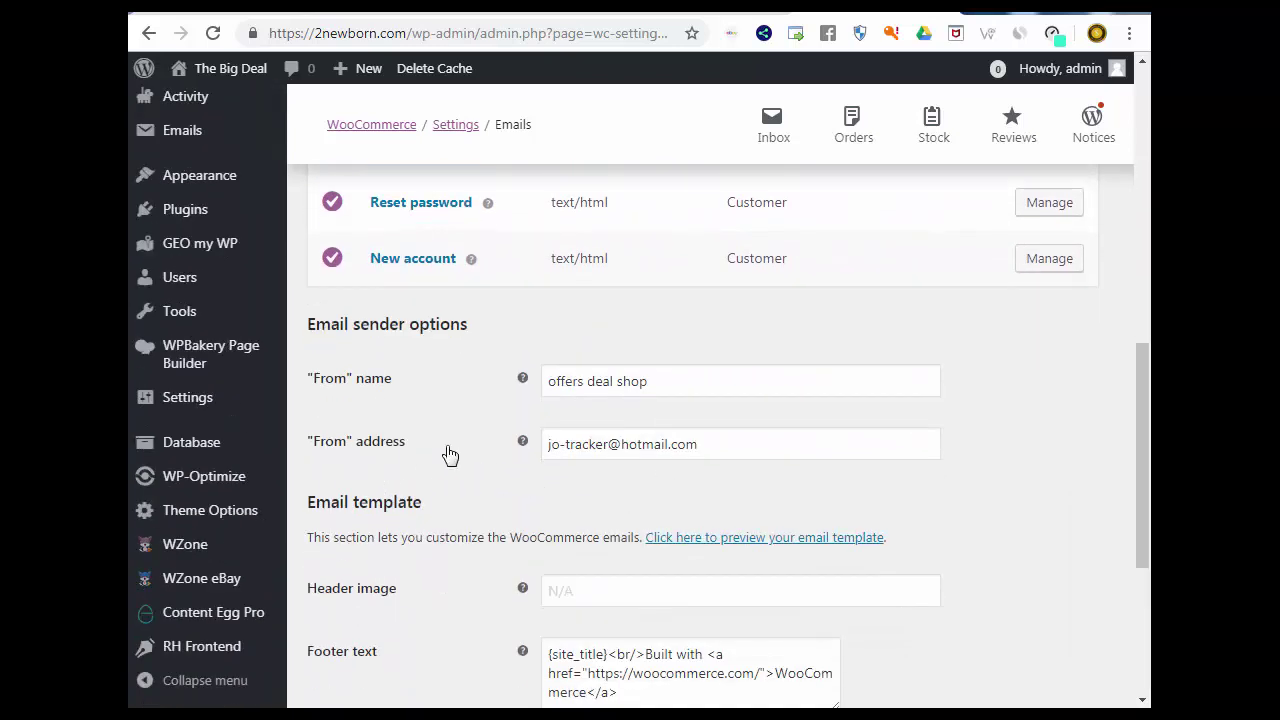
drag(670, 381, 547, 389)
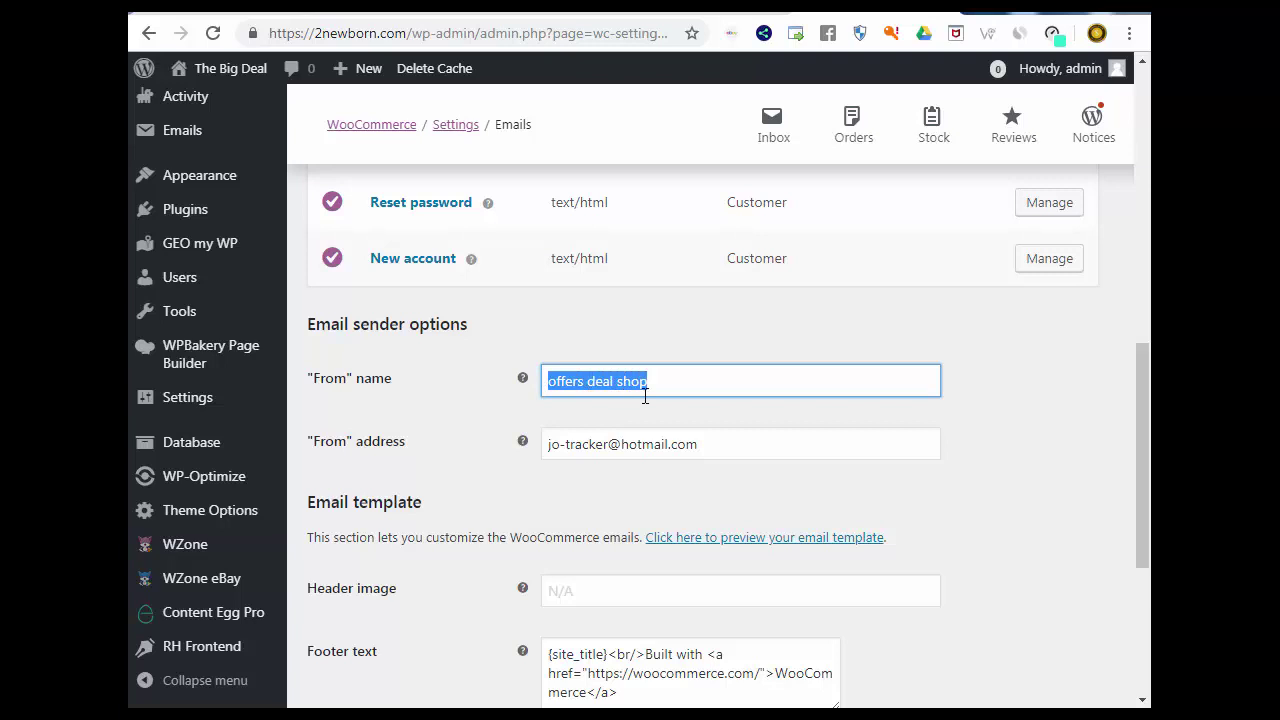
scroll(651, 408, down, 1)
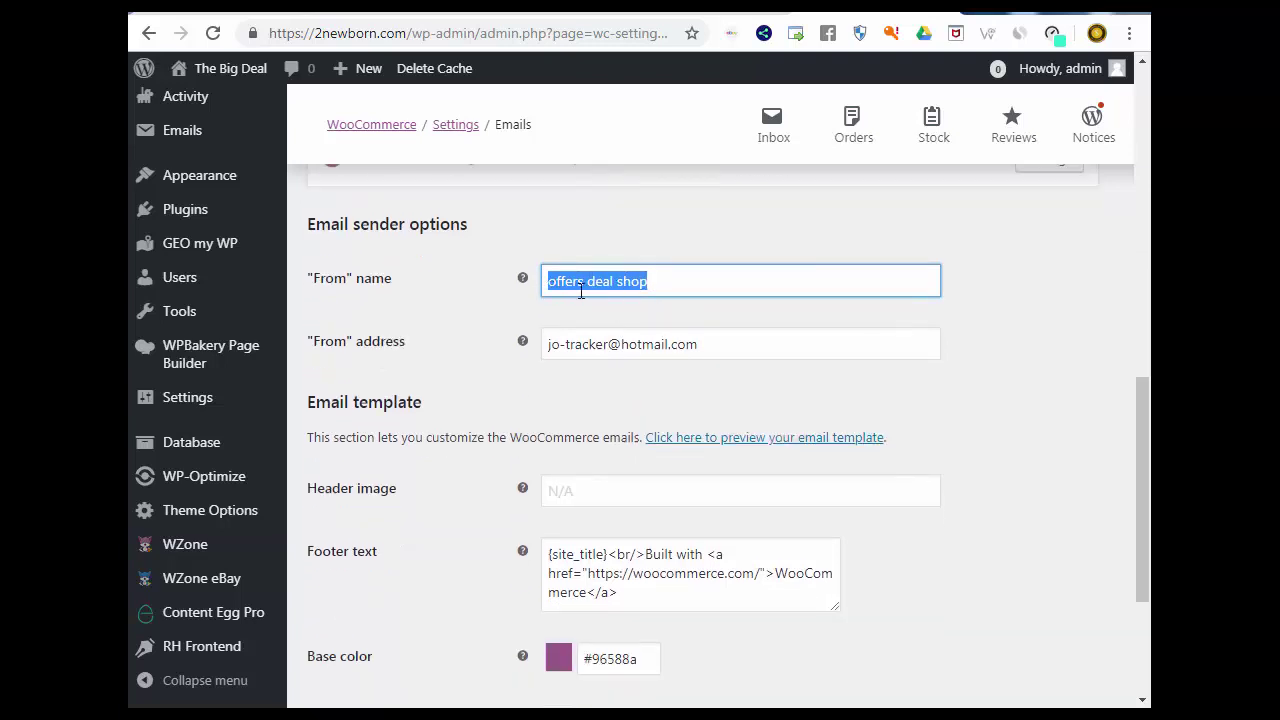
drag(703, 346, 548, 346)
scroll(603, 368, down, 1)
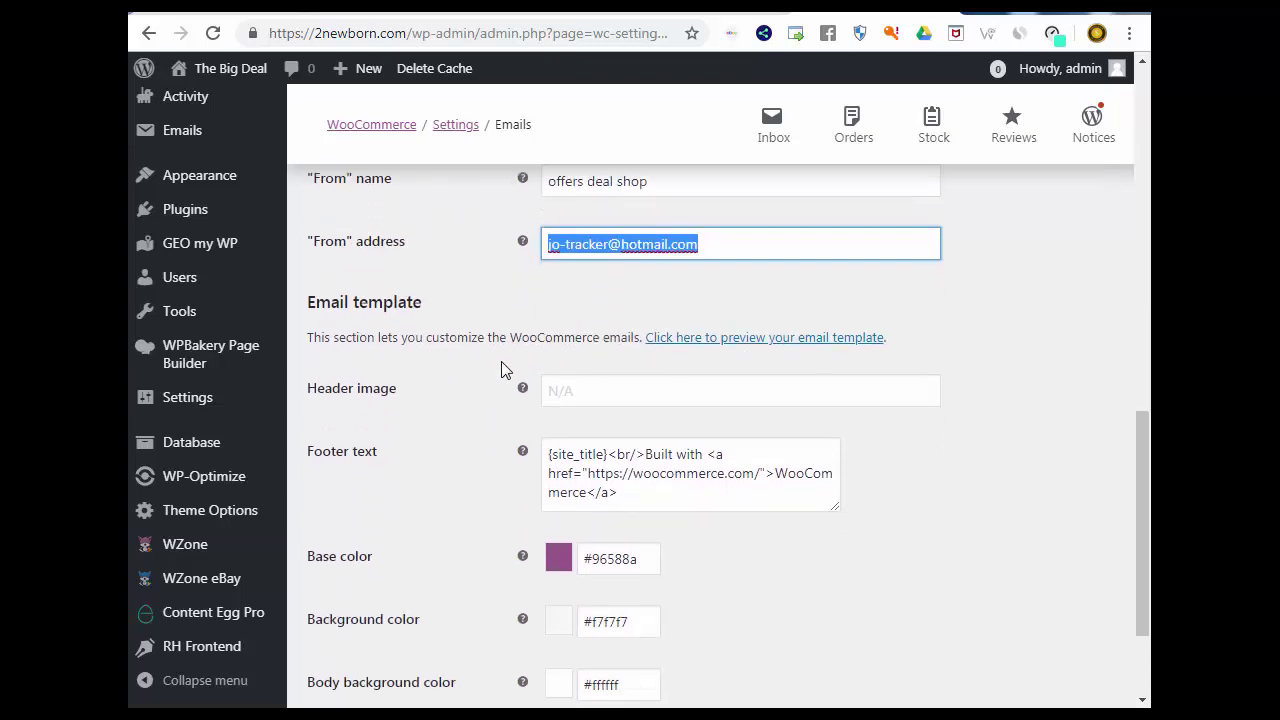
Step: Remove the line break and "Built with WooCommerce" link from the email template's footer text, keeping only {site_title}
scroll(622, 450, down, 1)
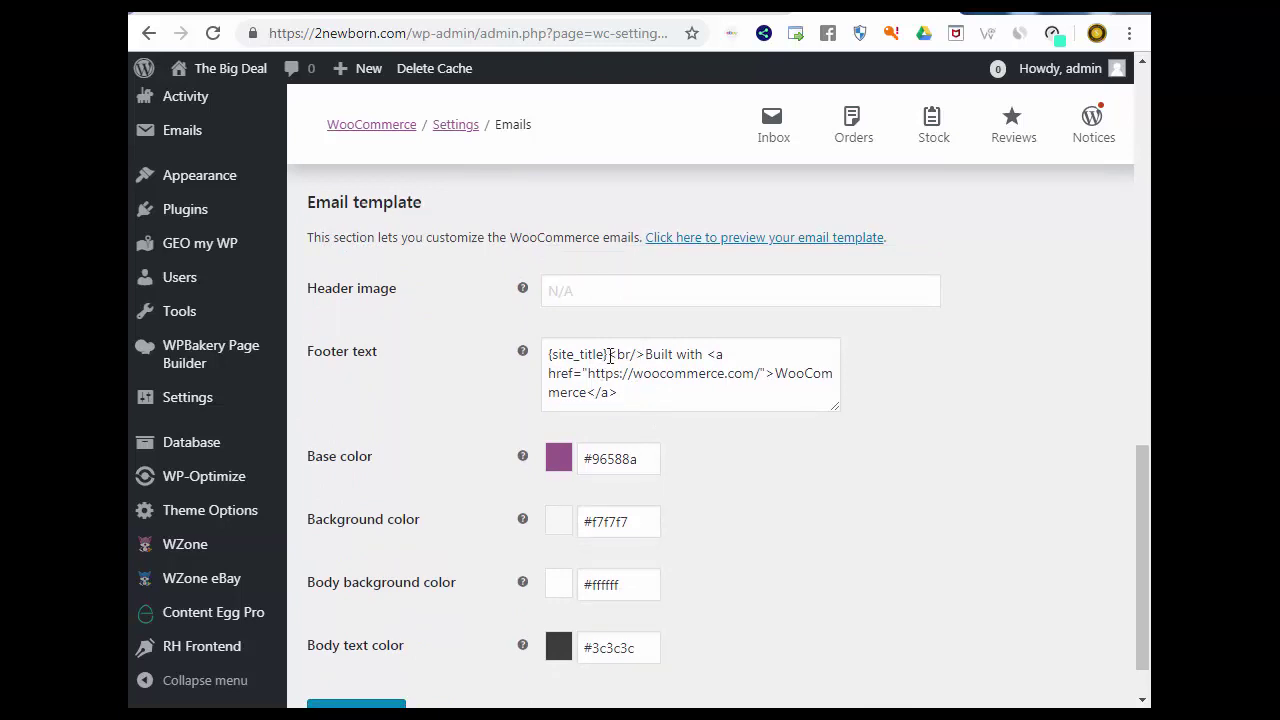
drag(608, 355, 634, 393)
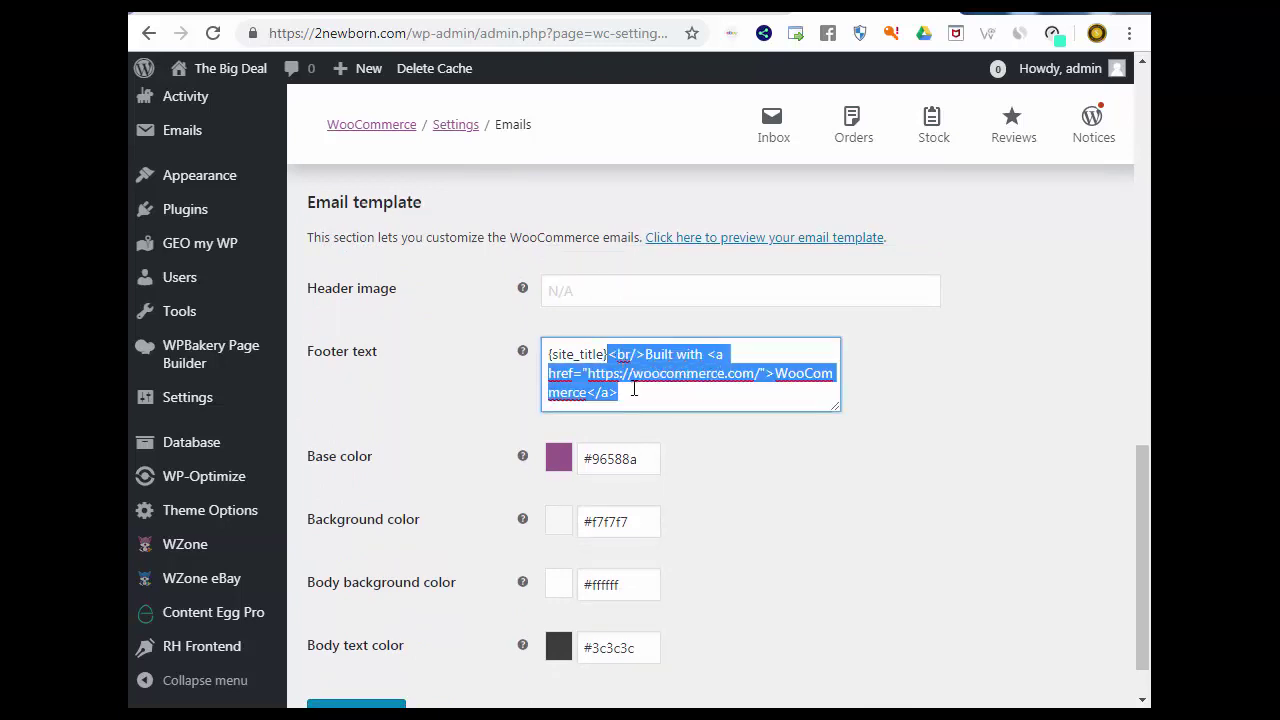
key(BackSpace)
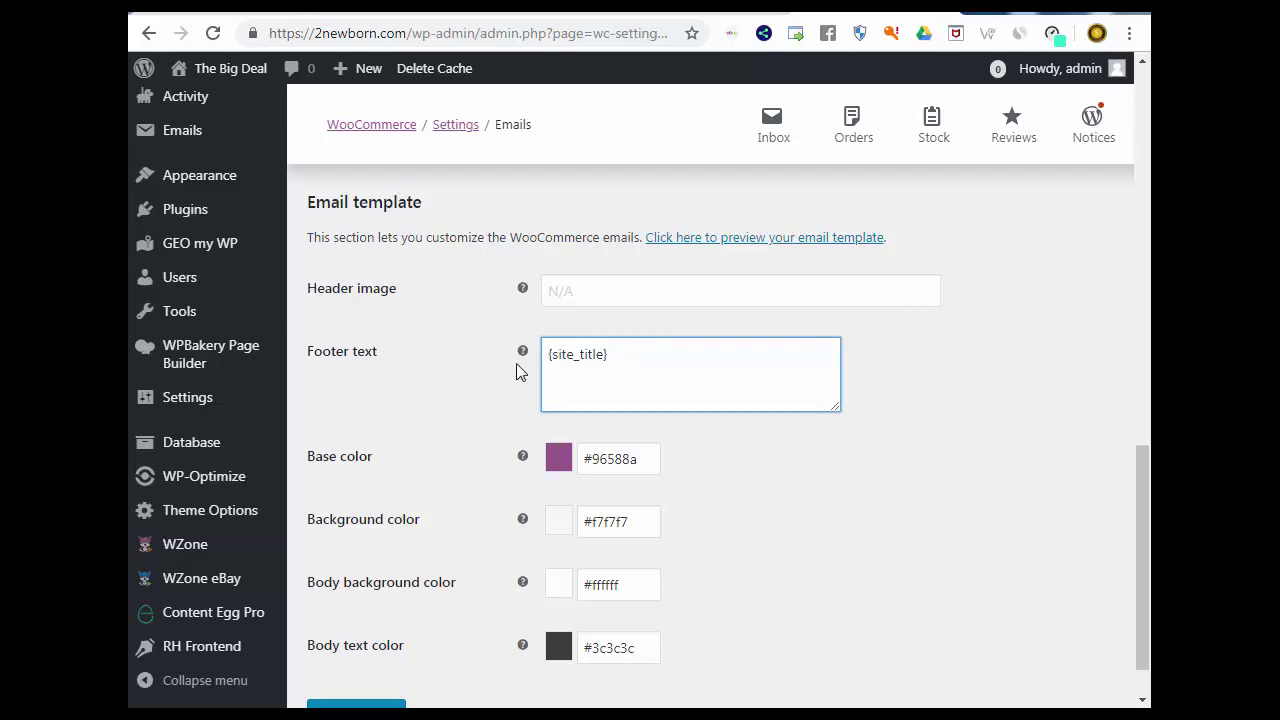
Step: Preview the WooCommerce email template in a new browser tab, inspect its header and footer, and return to the Emails settings
scroll(451, 386, down, 1)
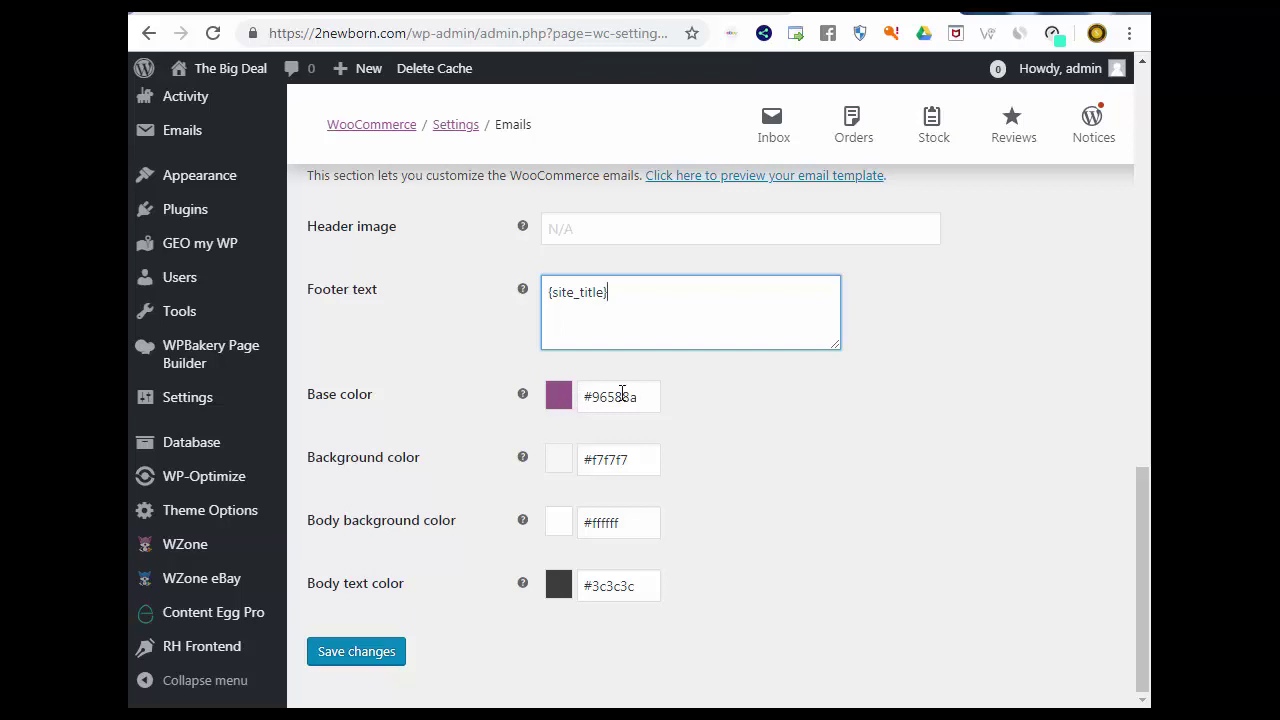
scroll(694, 400, up, 1)
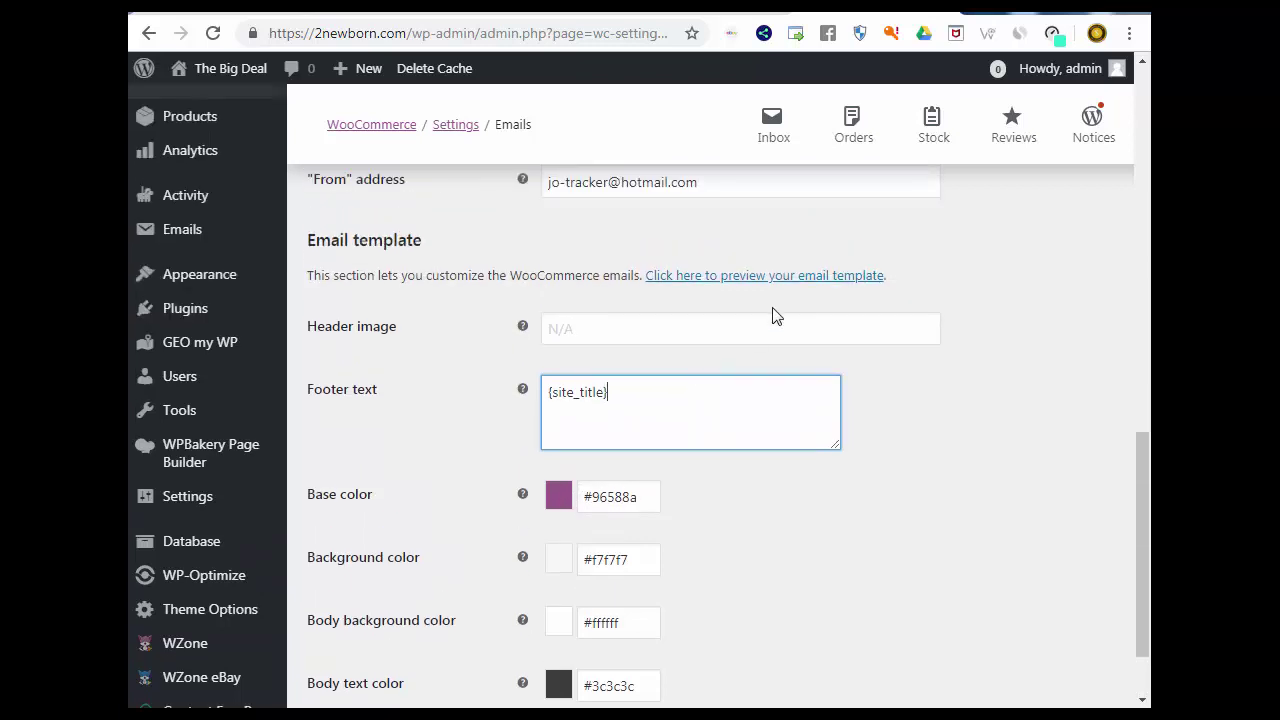
right_click(755, 283)
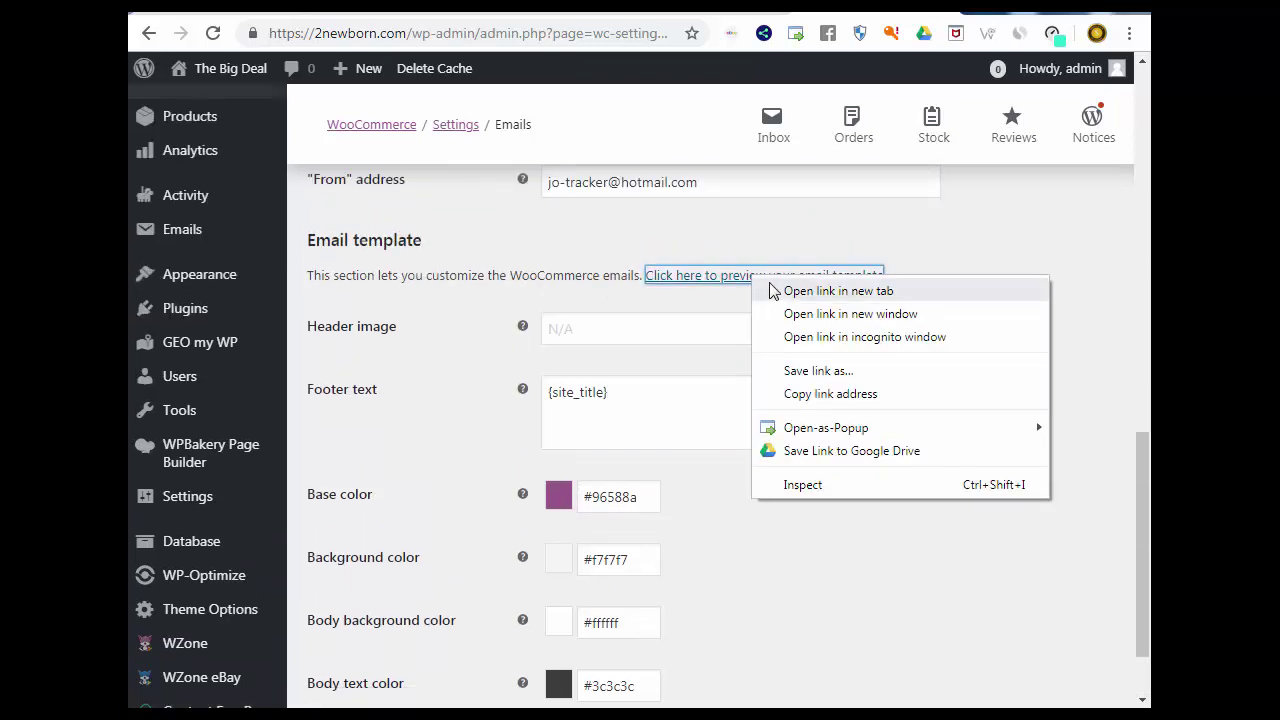
click(830, 288)
click(890, 16)
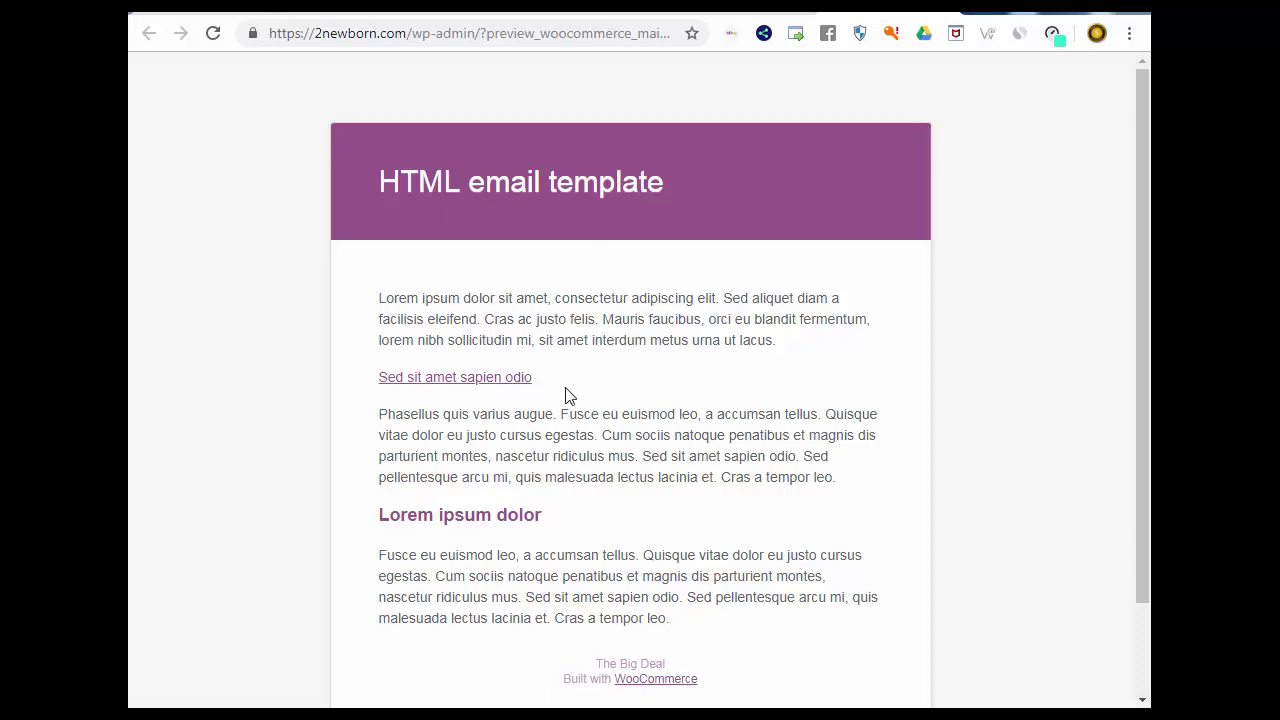
scroll(653, 490, down, 1)
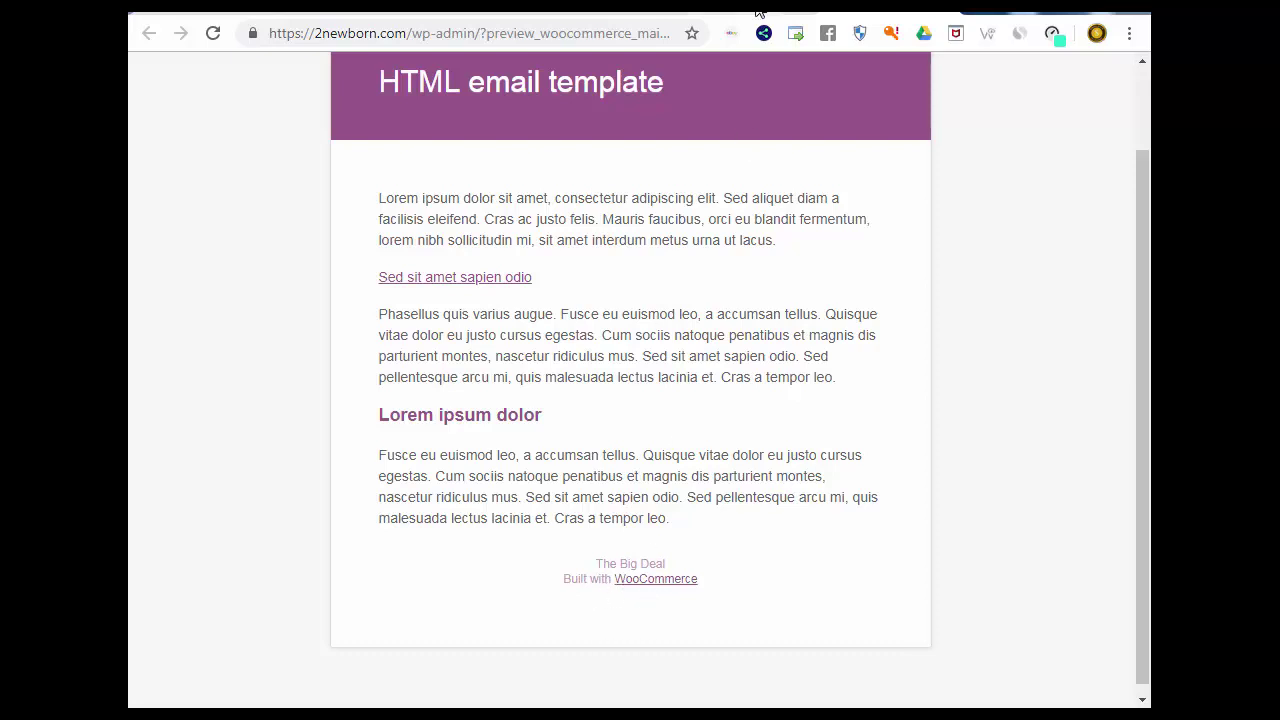
click(720, 8)
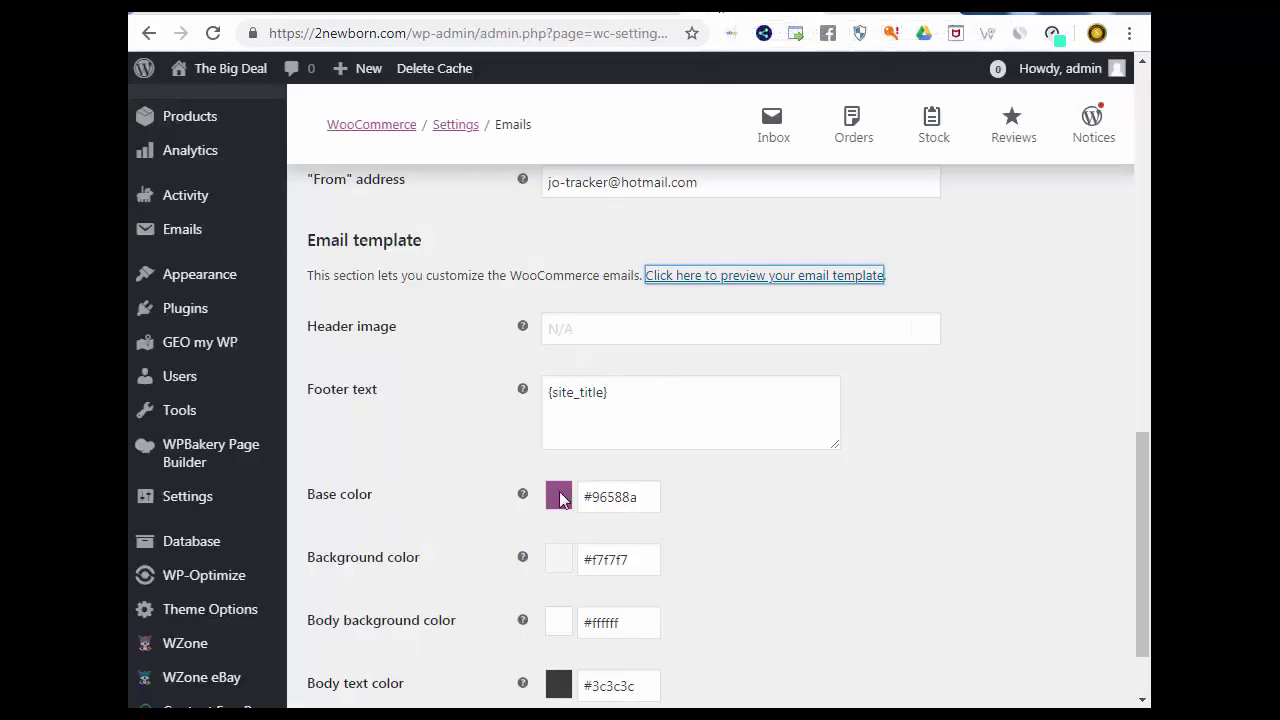
Step: Check the storefront homepage's header and accent colours as a reference for the emails, and return to the Emails settings
click(207, 8)
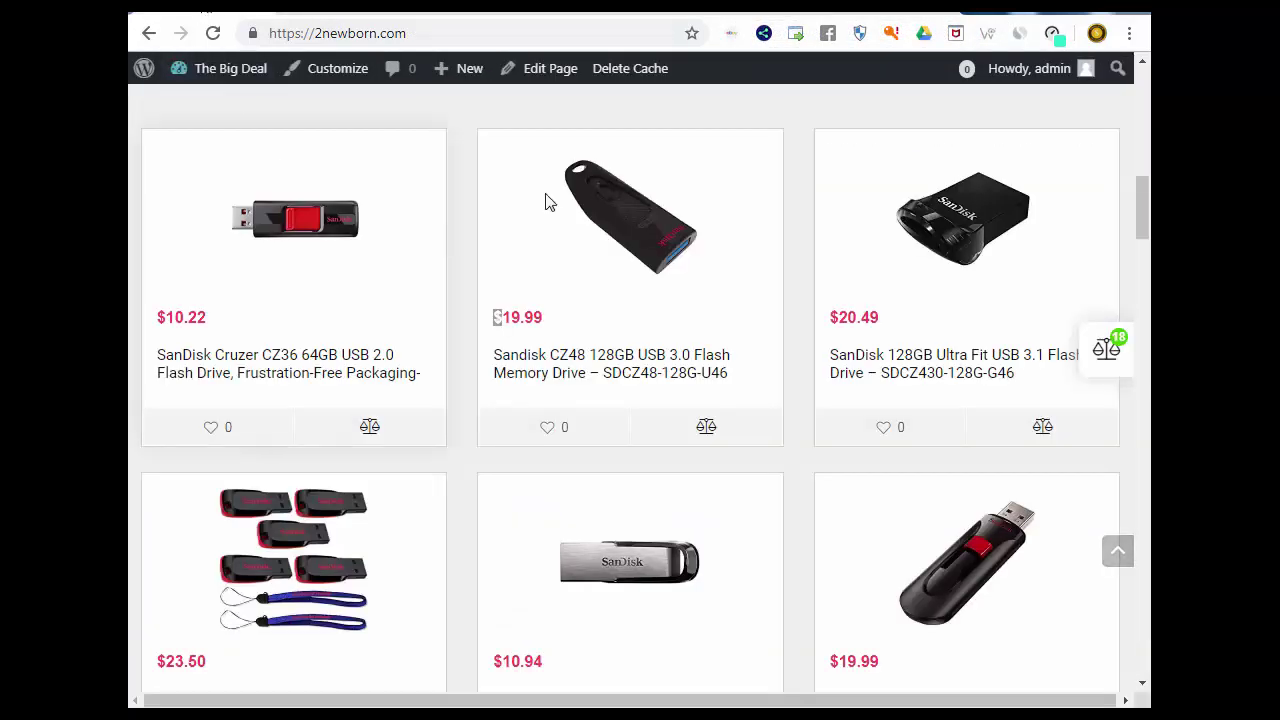
scroll(1120, 200, up, 10)
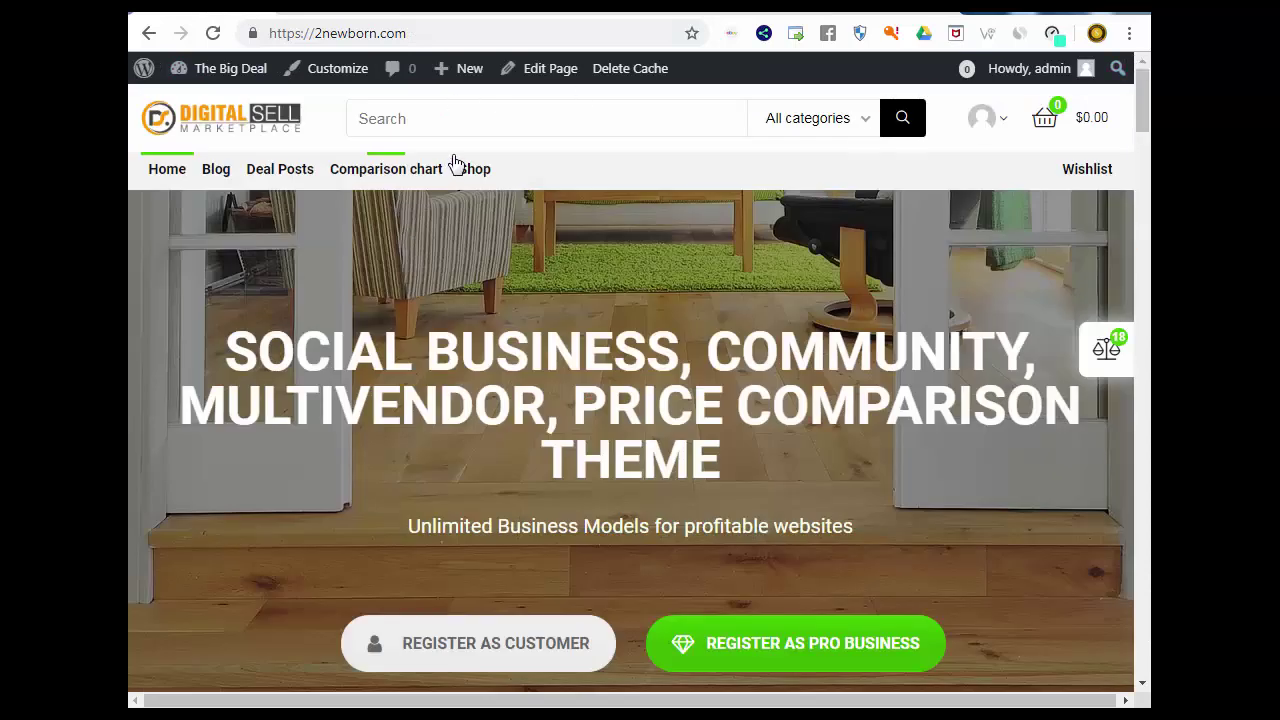
click(749, 12)
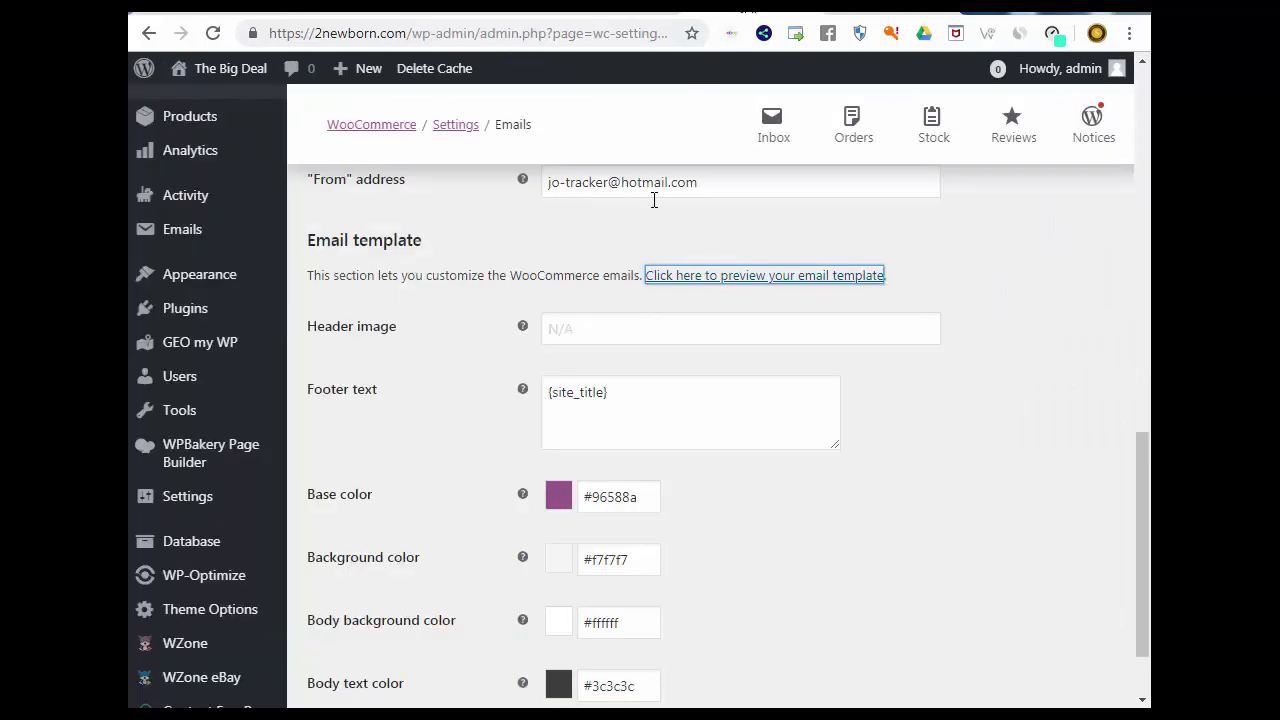
Step: Set the email template's base color to the bright green #96f358 and save the email settings
click(616, 510)
click(720, 584)
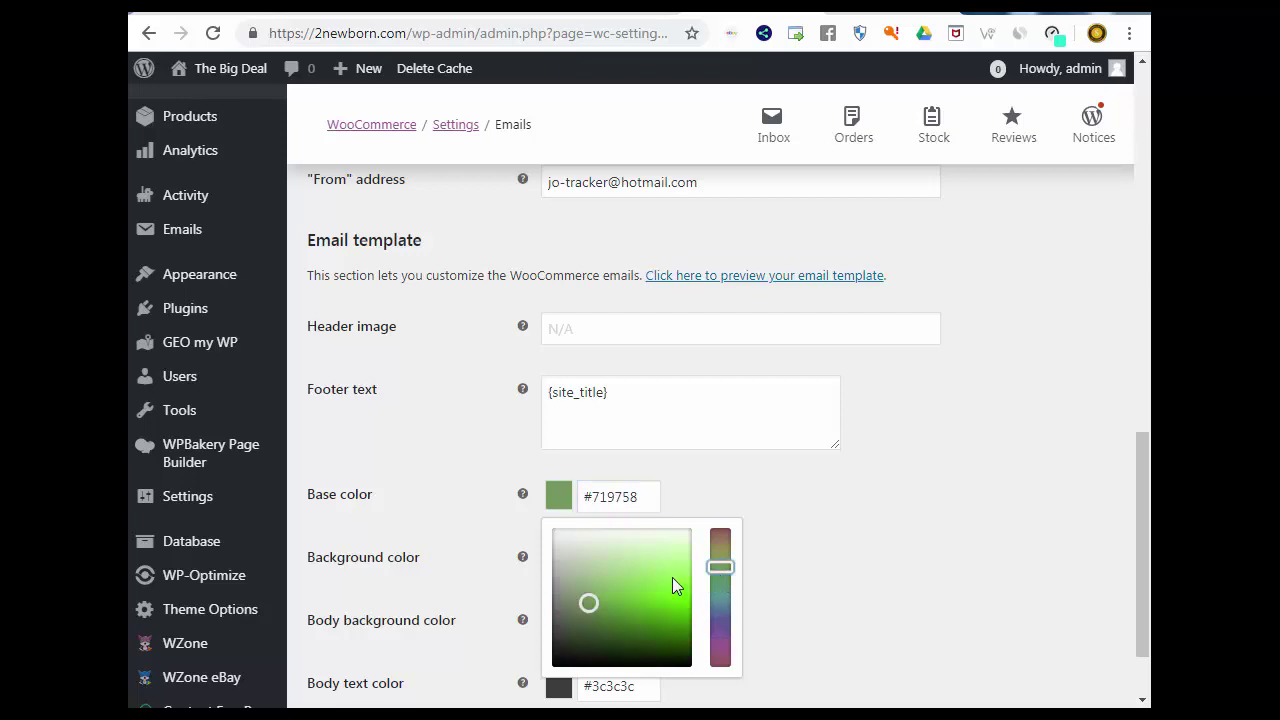
click(672, 577)
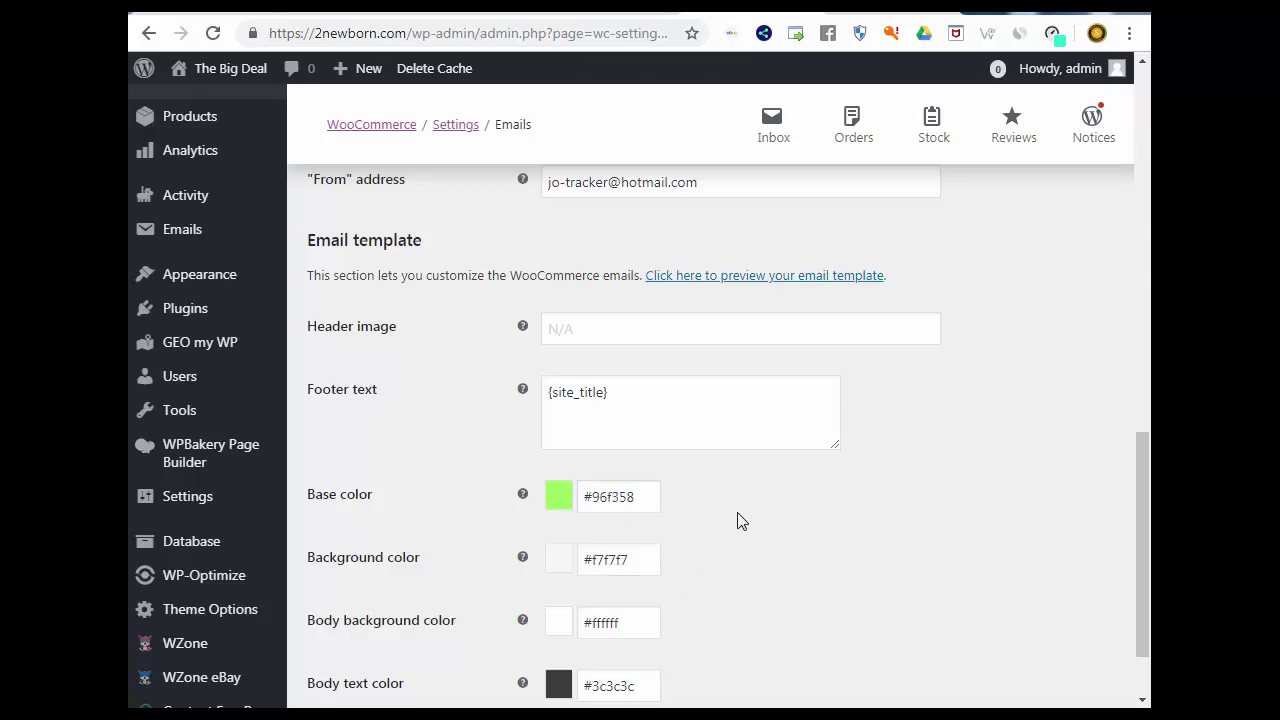
scroll(737, 520, down, 1)
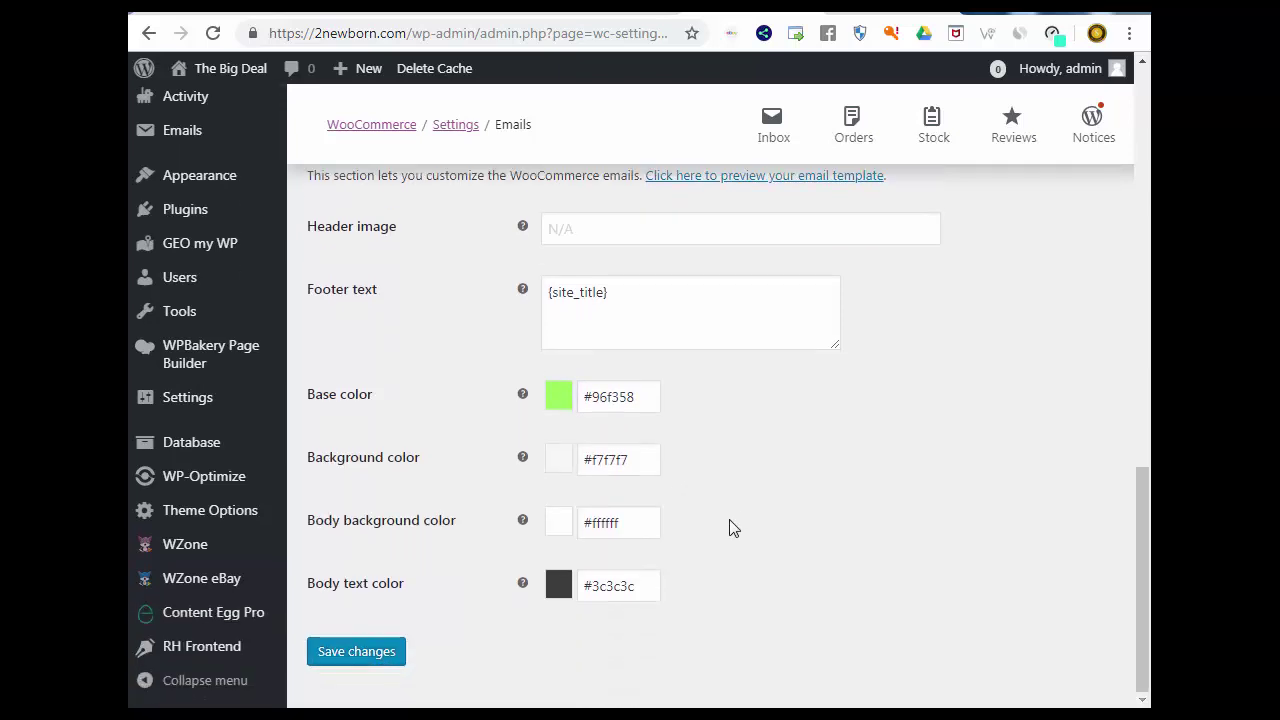
click(357, 652)
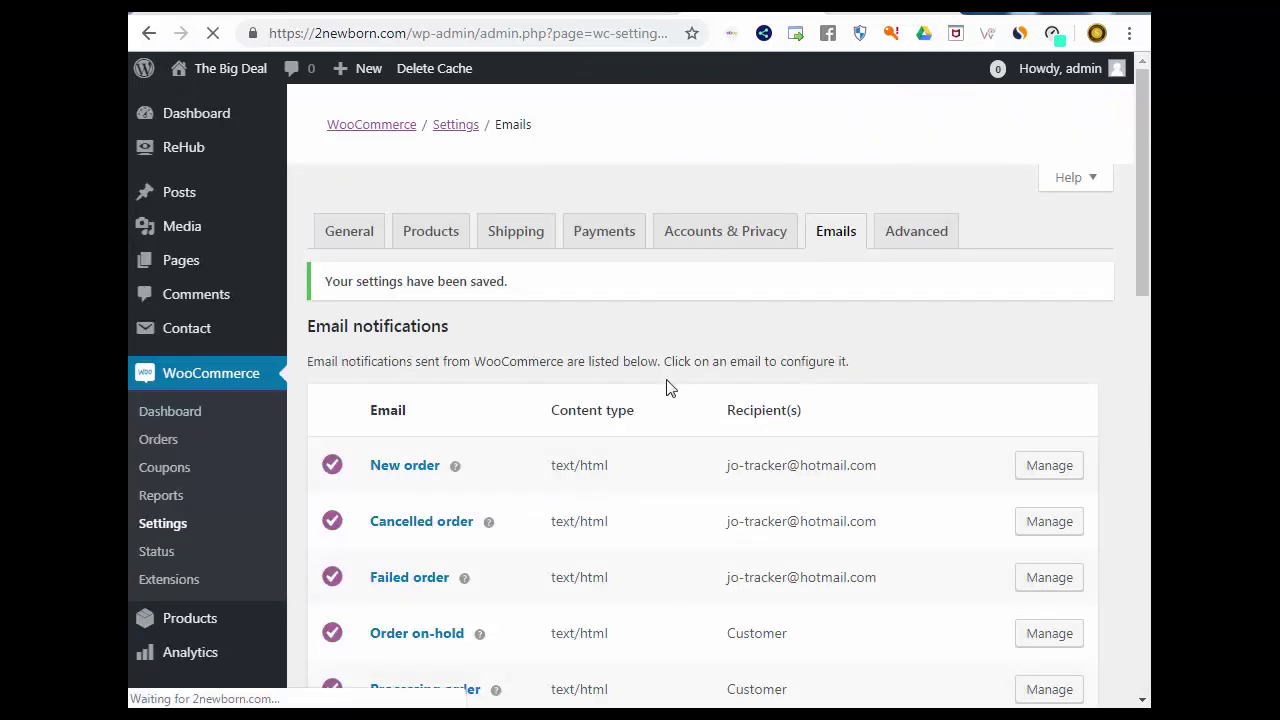
Step: Open the email template preview in a new tab again, check the preview page, and return to the Emails settings
scroll(672, 395, down, 10)
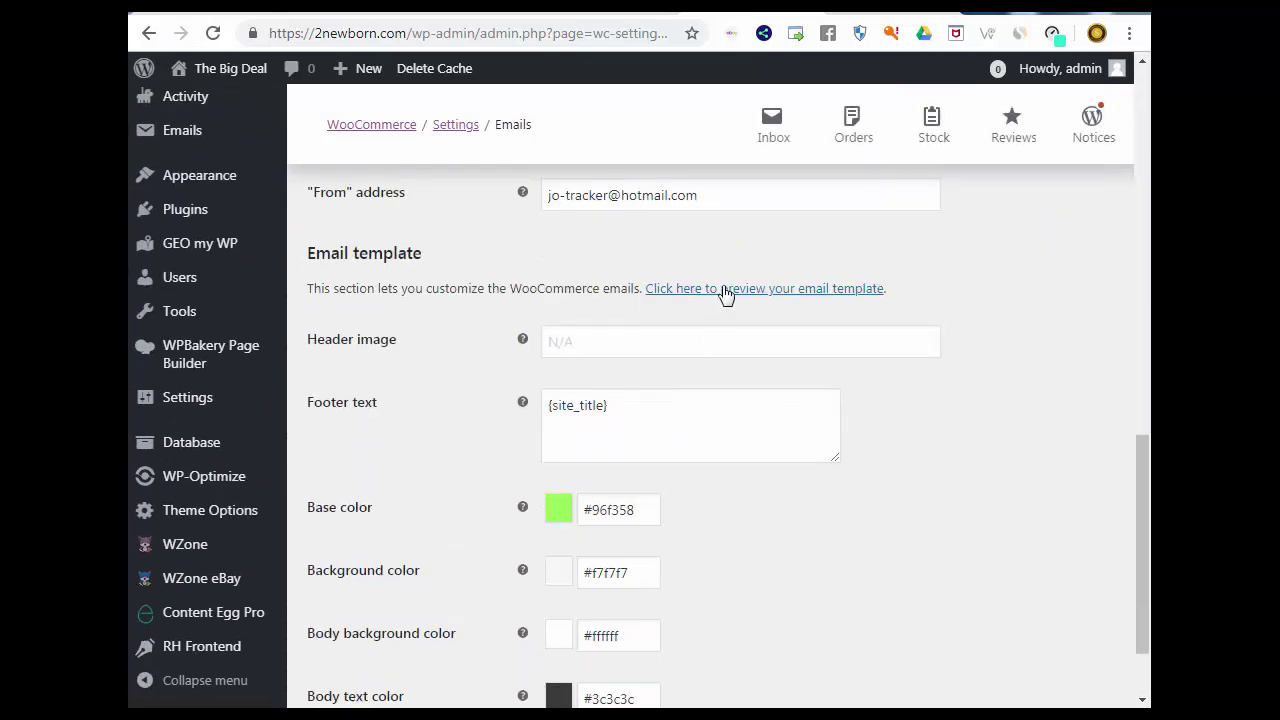
right_click(726, 296)
click(760, 300)
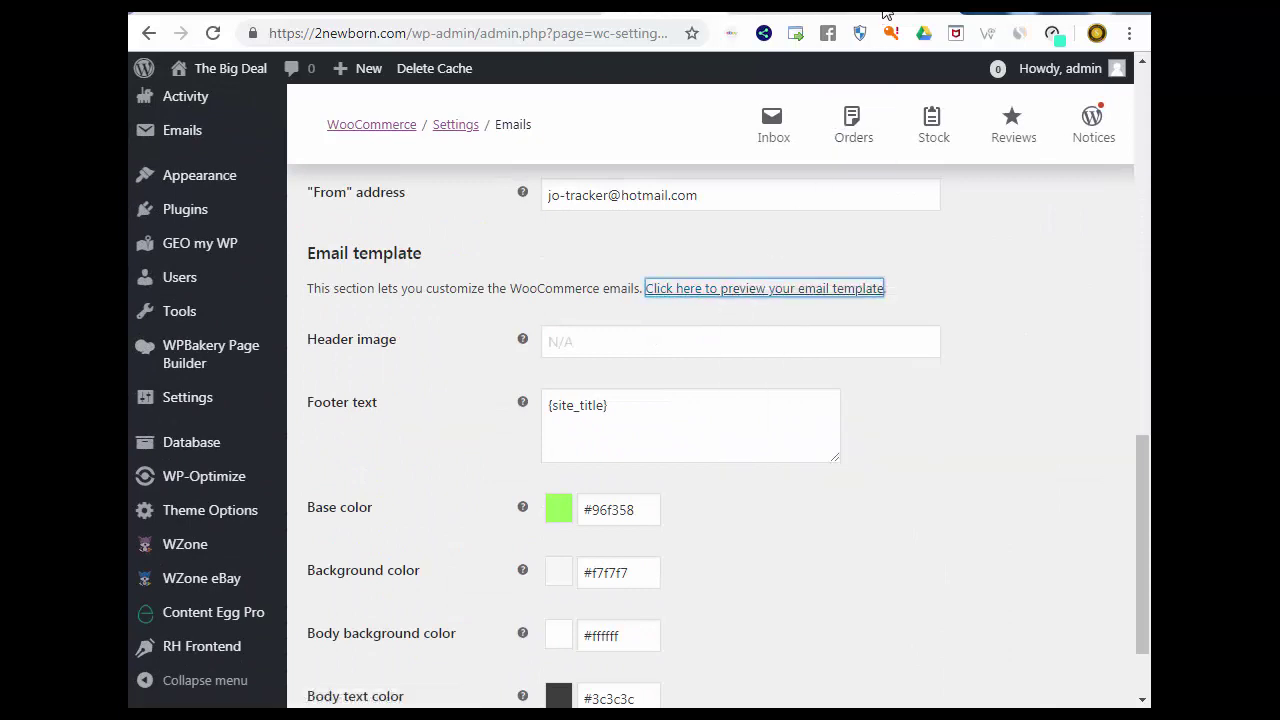
click(885, 12)
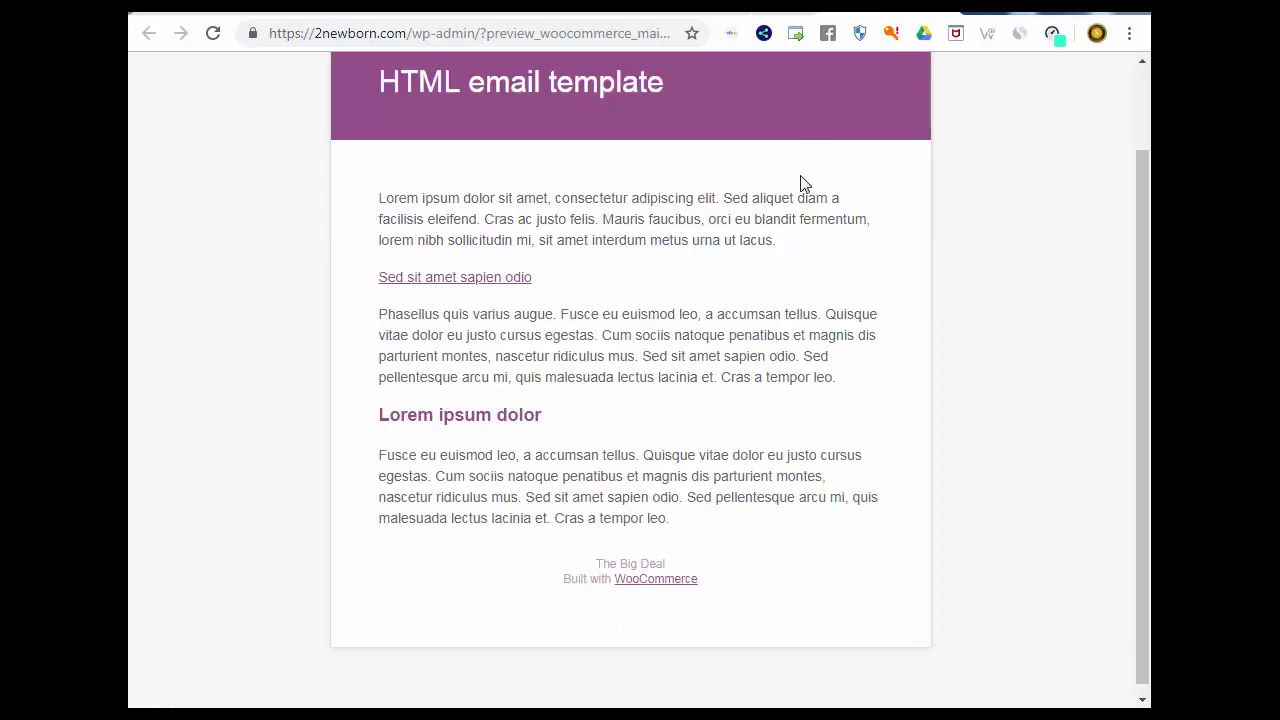
click(763, 14)
scroll(698, 359, down, 2)
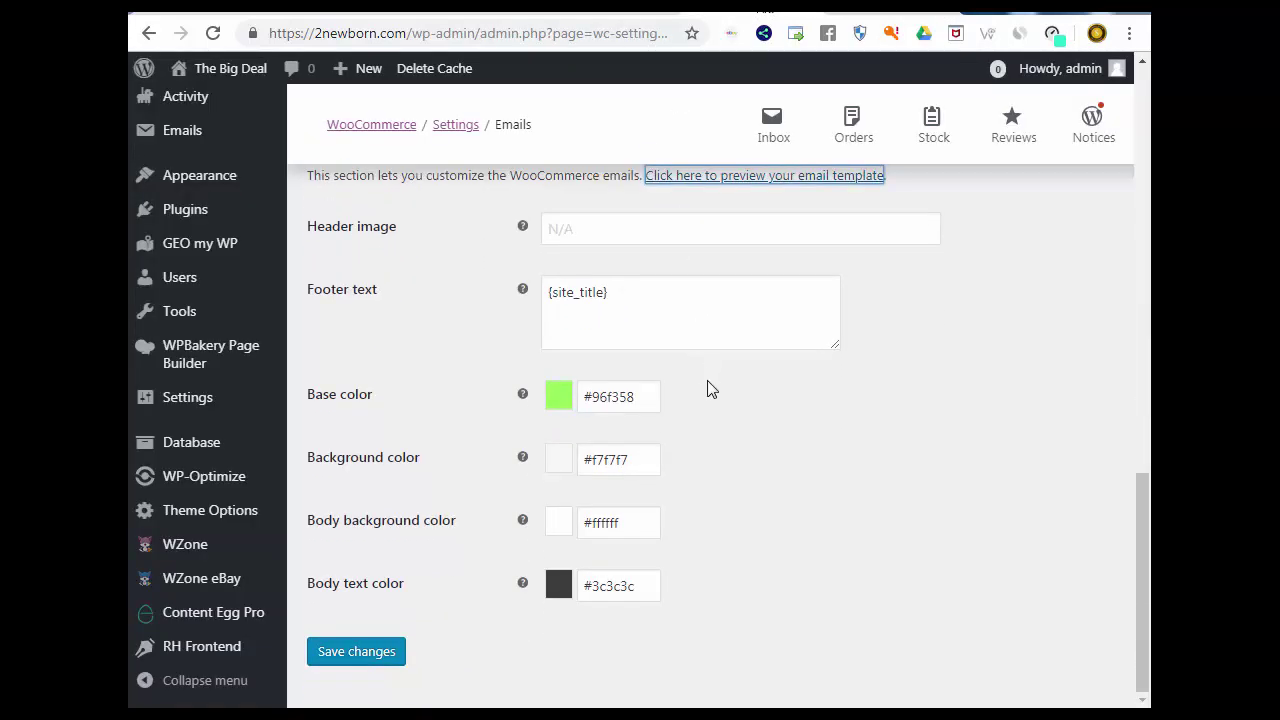
scroll(705, 390, up, 2)
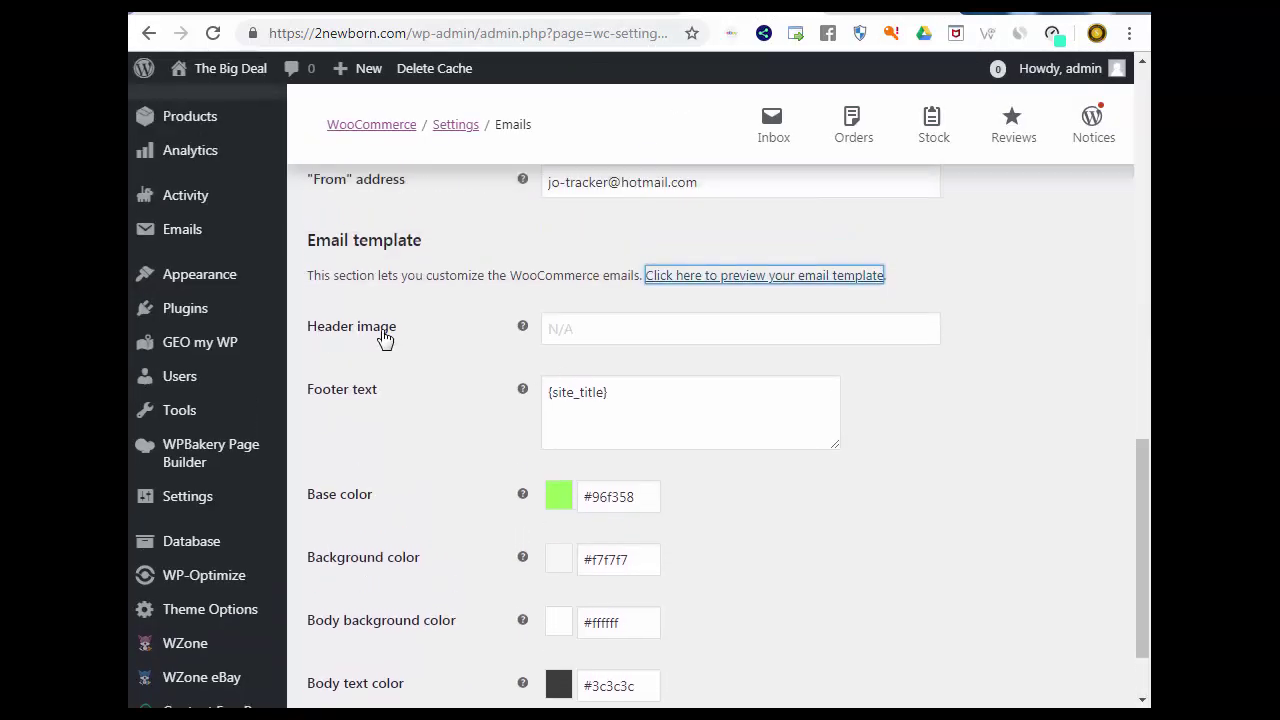
click(603, 325)
click(630, 379)
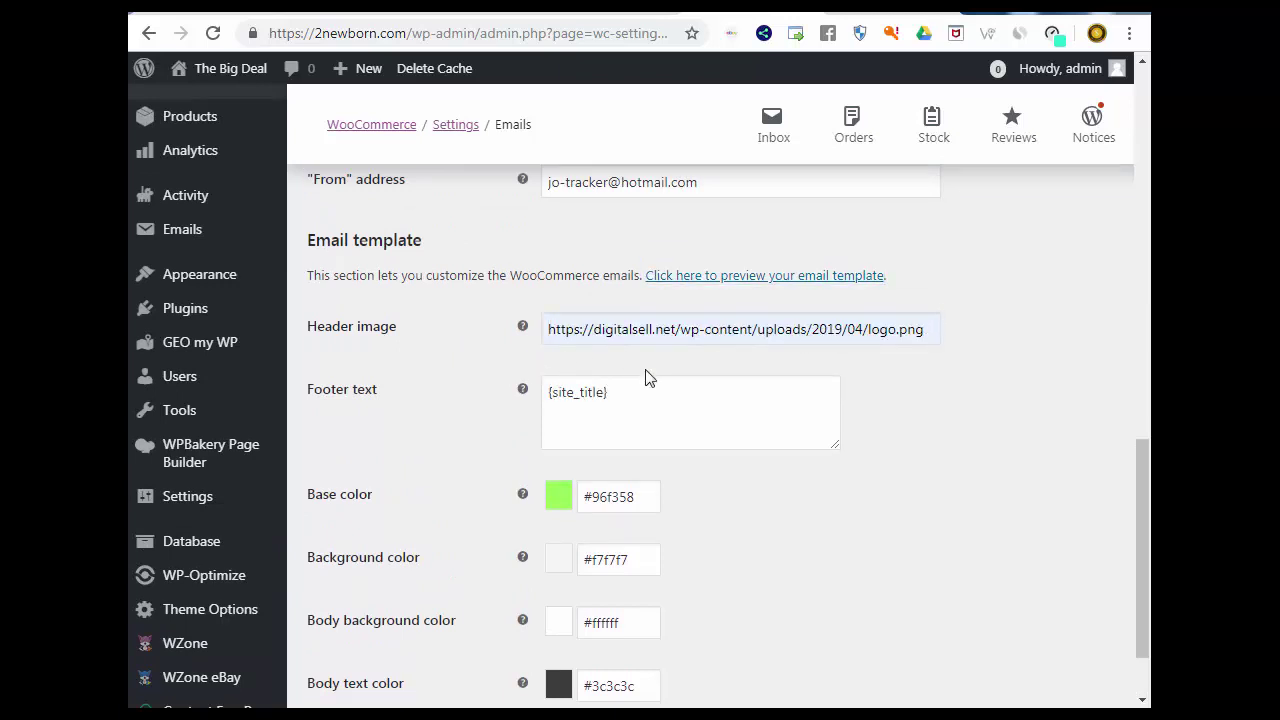
scroll(645, 378, down, 2)
click(386, 645)
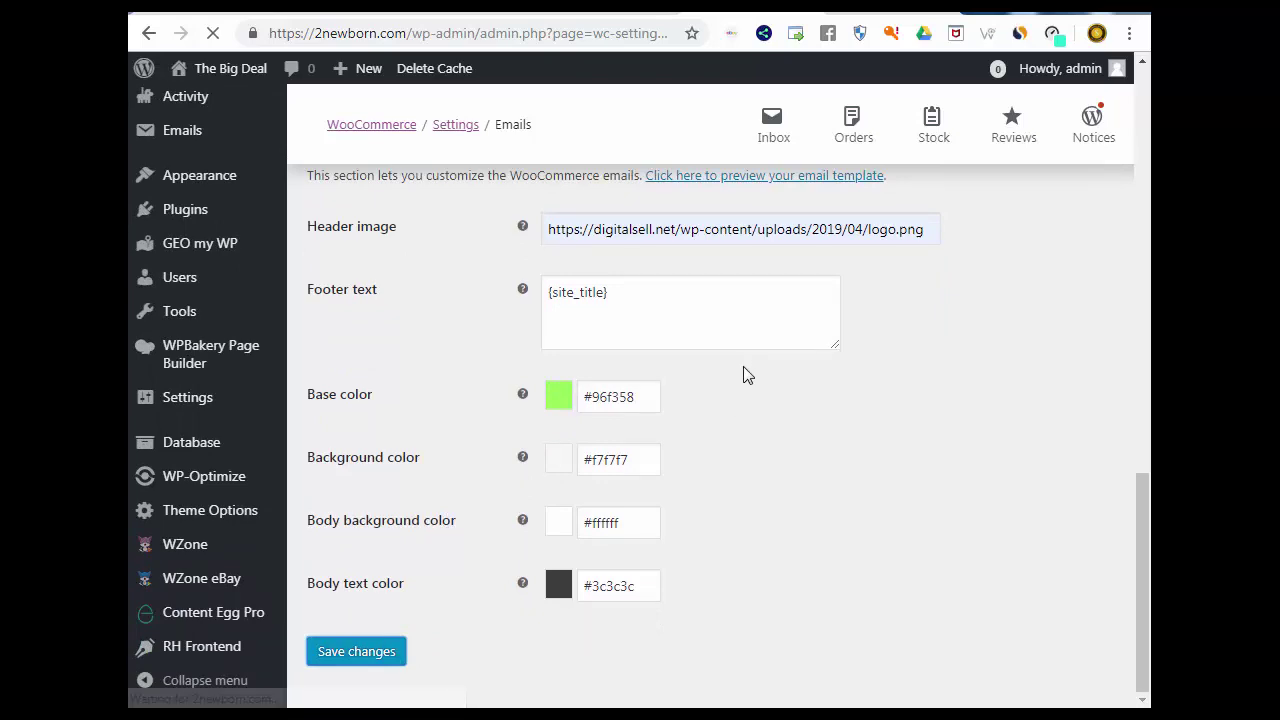
Step: Open the email template preview in a new tab to check it with the header image, and return to the Emails settings
scroll(714, 418, down, 2)
scroll(714, 418, down, 6)
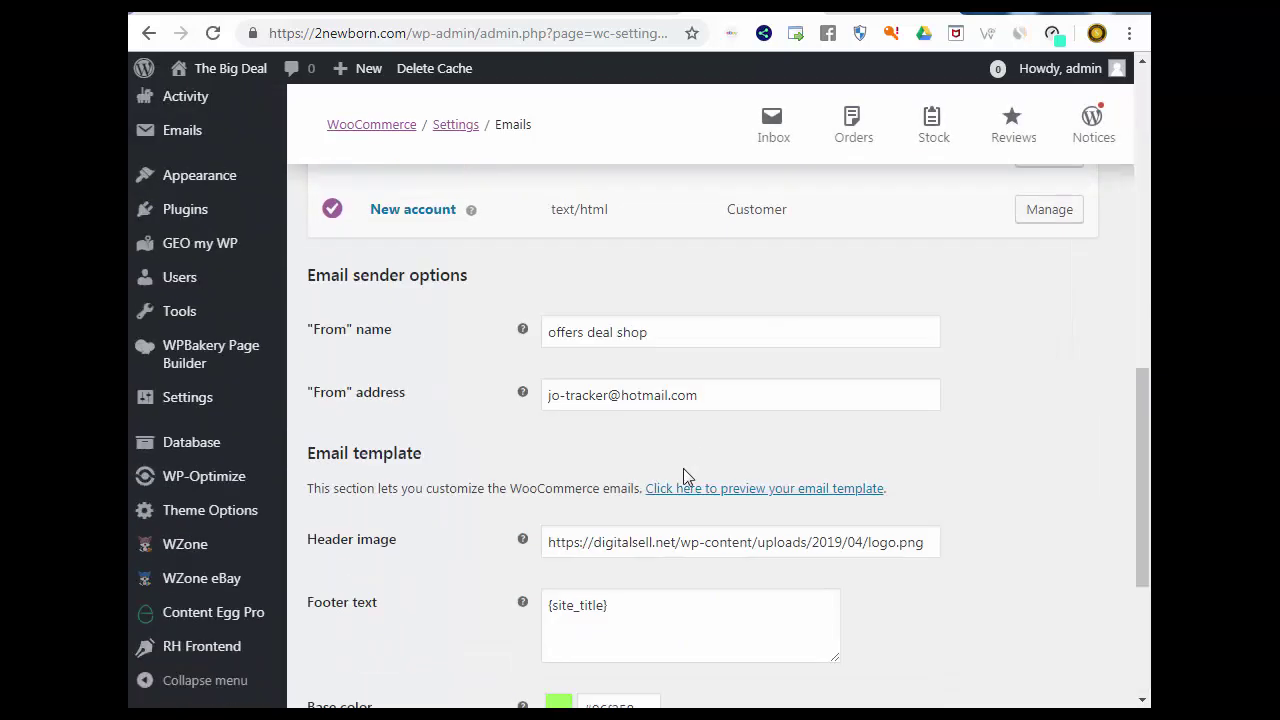
right_click(688, 488)
click(772, 497)
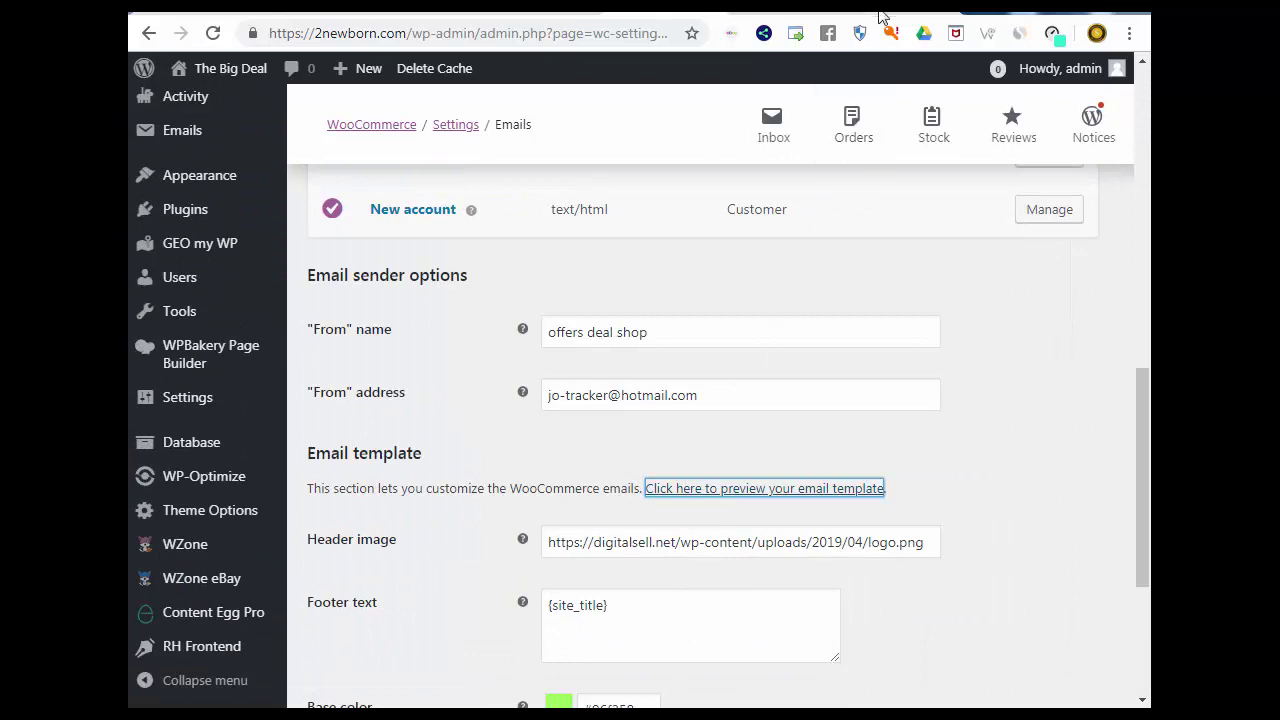
key(ctrl+Tab)
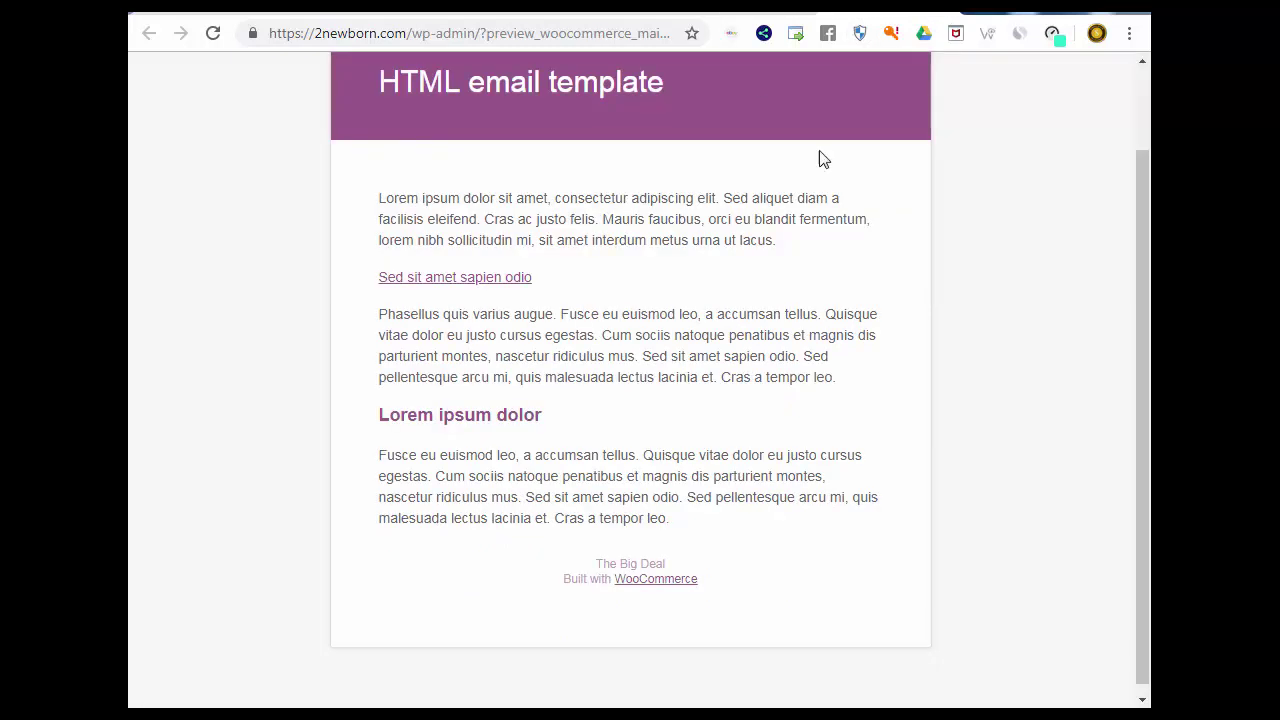
click(940, 12)
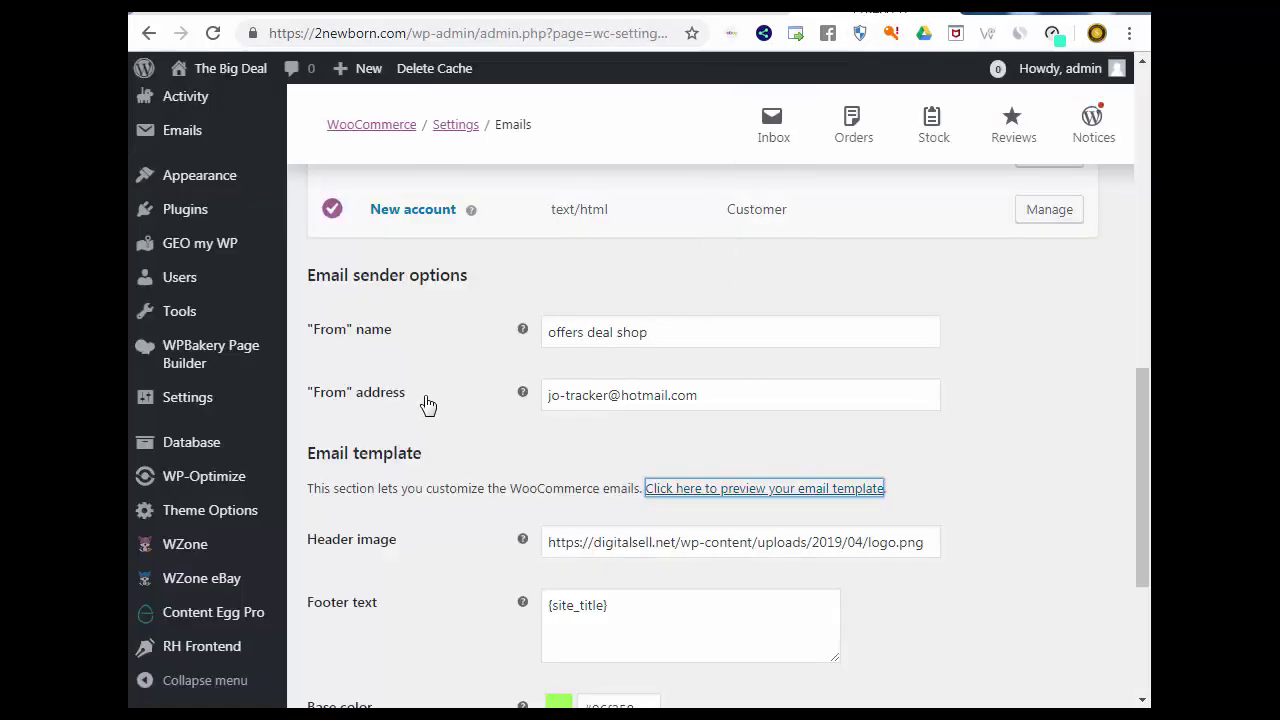
Step: Review the email notifications list, noting which emails go to the store's own address and which go to the customer
scroll(440, 410, down, 5)
scroll(545, 490, up, 9)
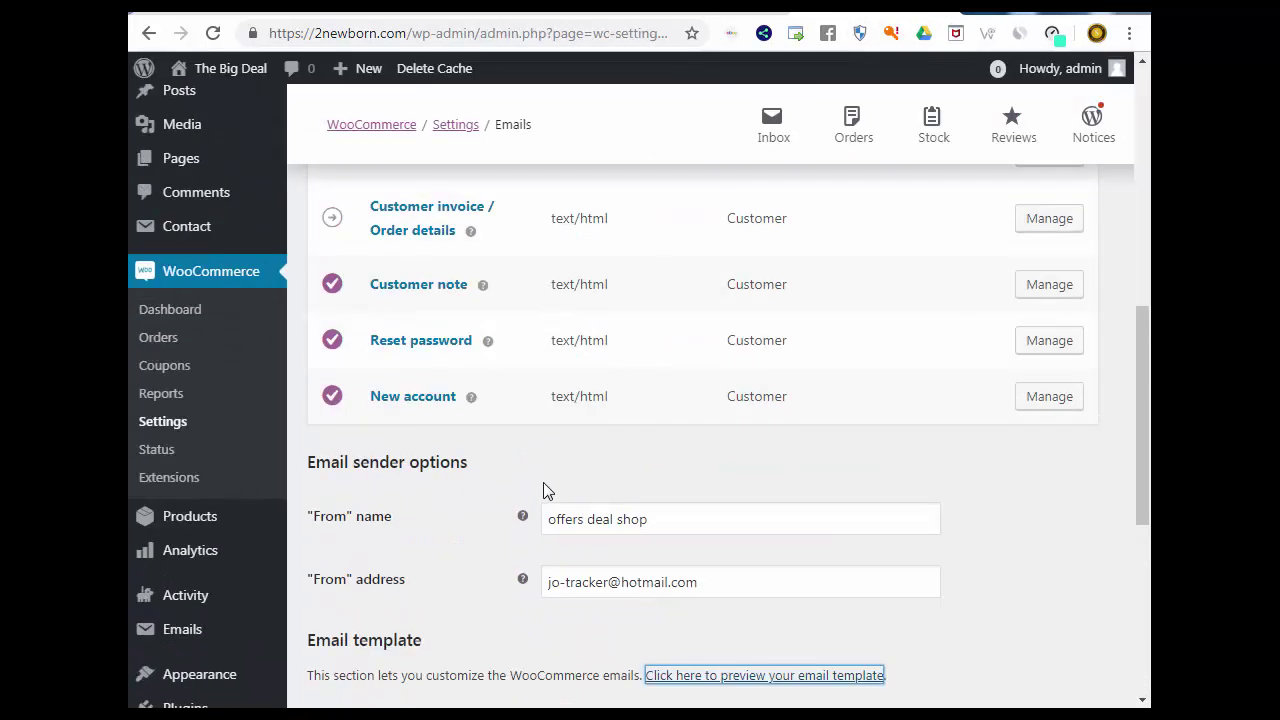
scroll(548, 484, up, 2)
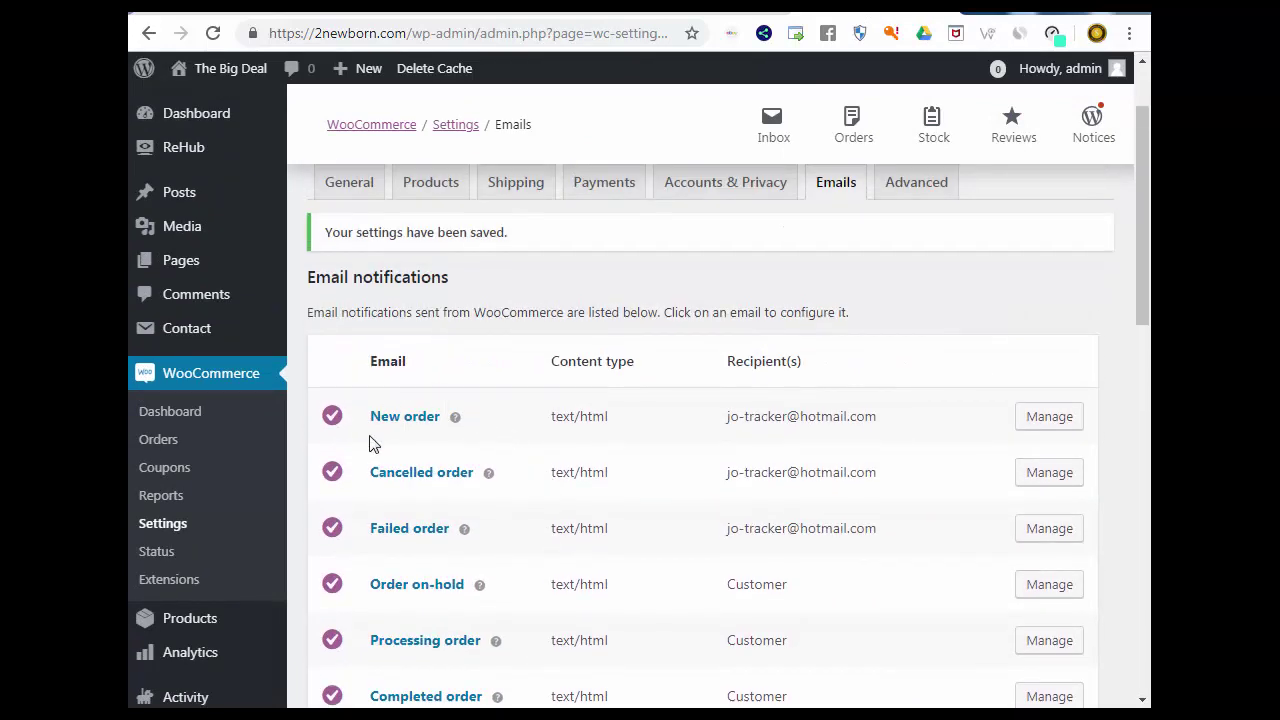
scroll(472, 430, down, 1)
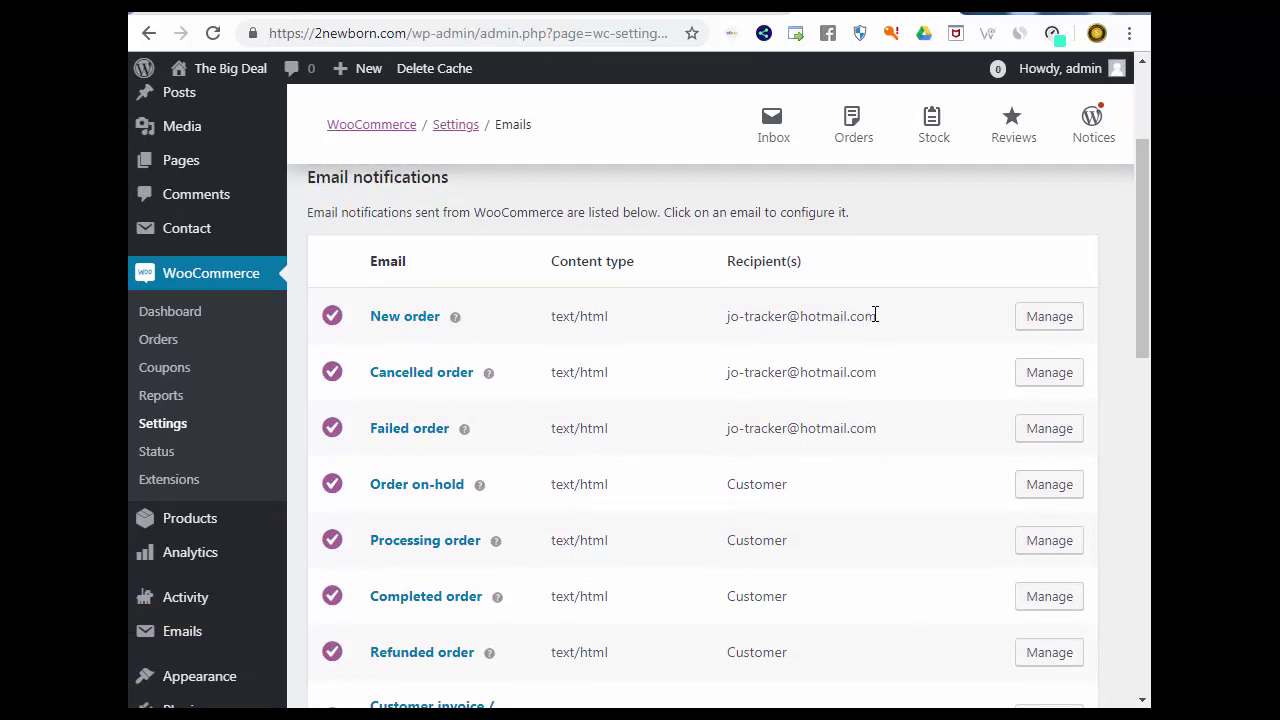
drag(875, 315, 726, 323)
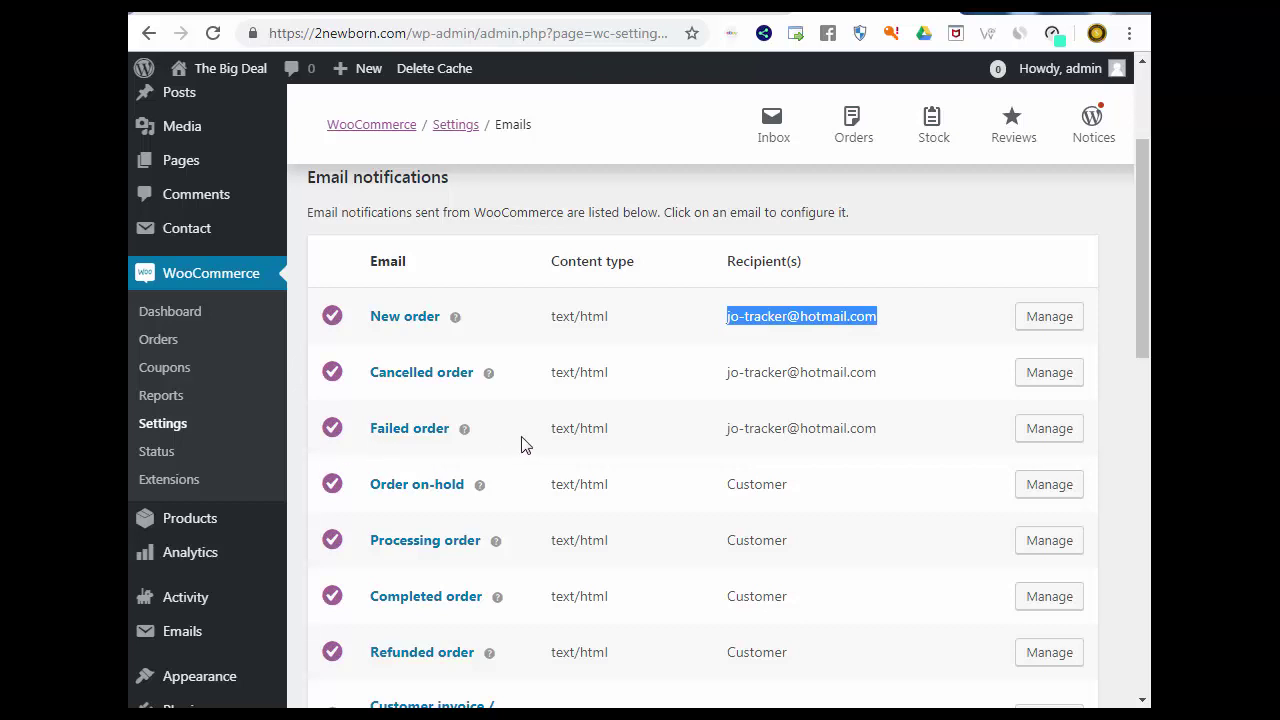
scroll(863, 433, down, 1)
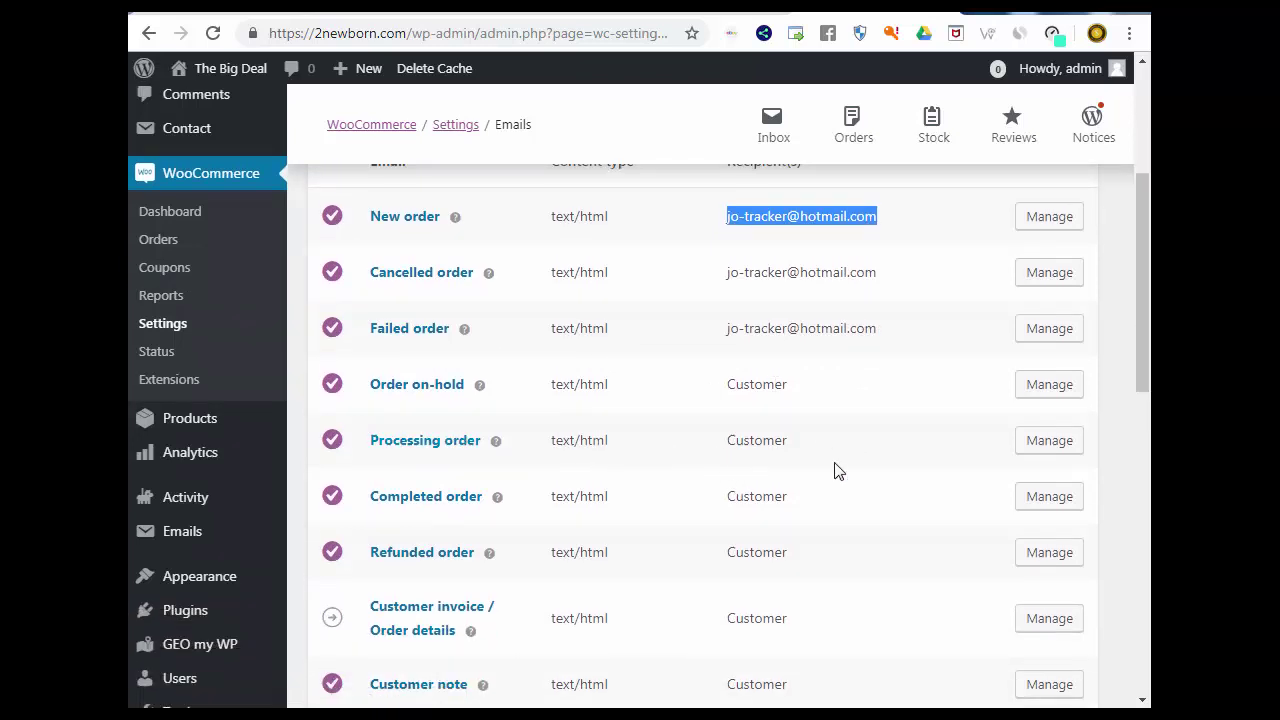
Step: Open the New order email's settings and review its recipient, subject and heading fields
click(1066, 224)
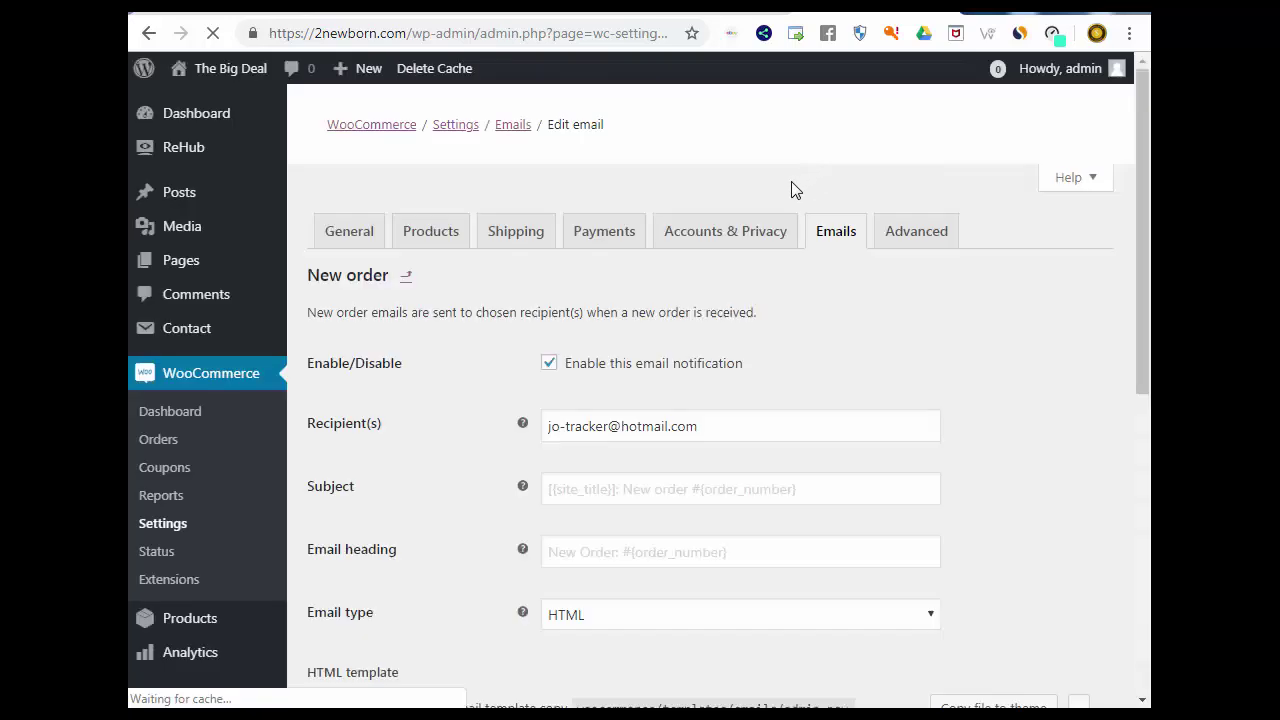
scroll(739, 290, down, 1)
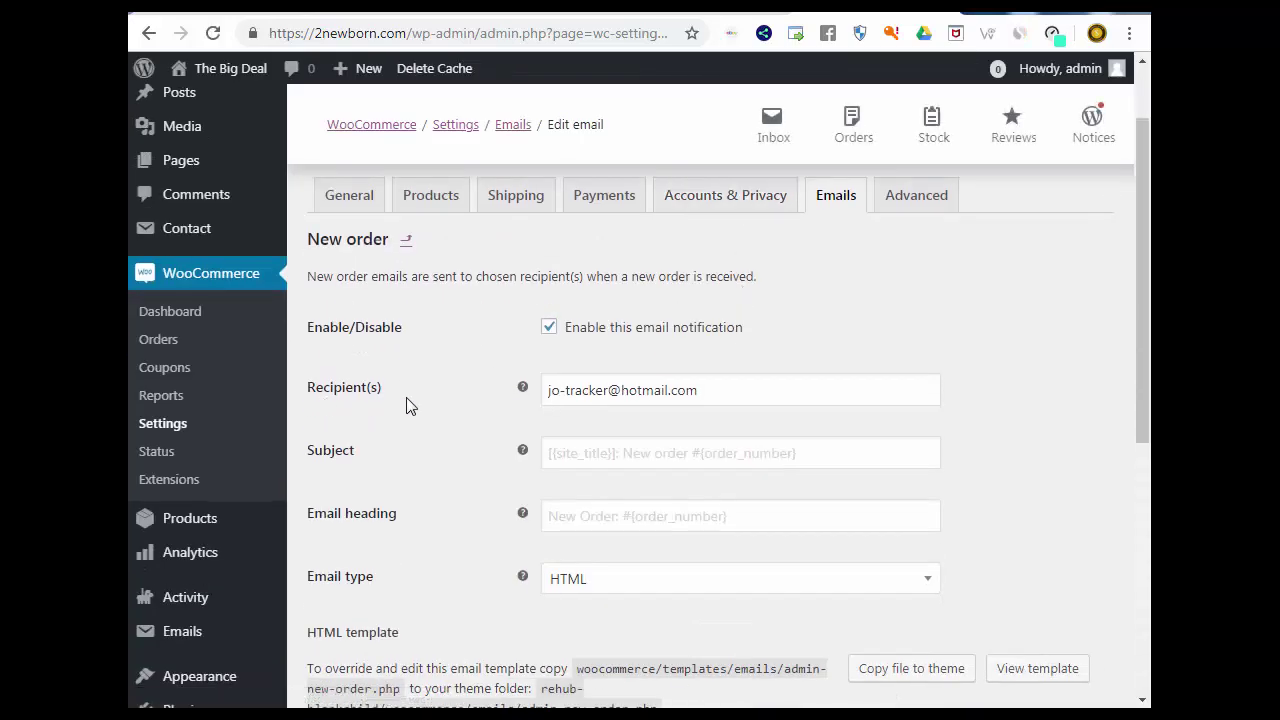
click(753, 397)
click(472, 410)
scroll(513, 410, down, 1)
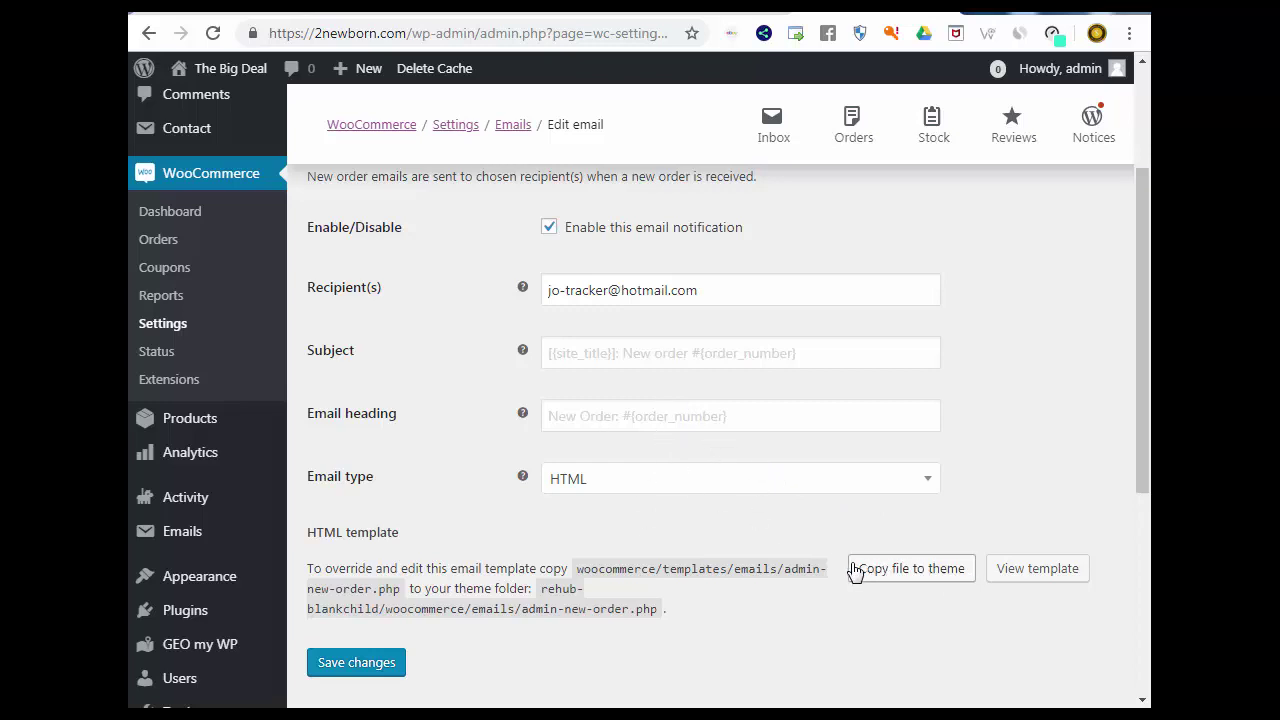
Step: Show the New order email's HTML template and read through its code
click(1034, 579)
scroll(968, 521, down, 3)
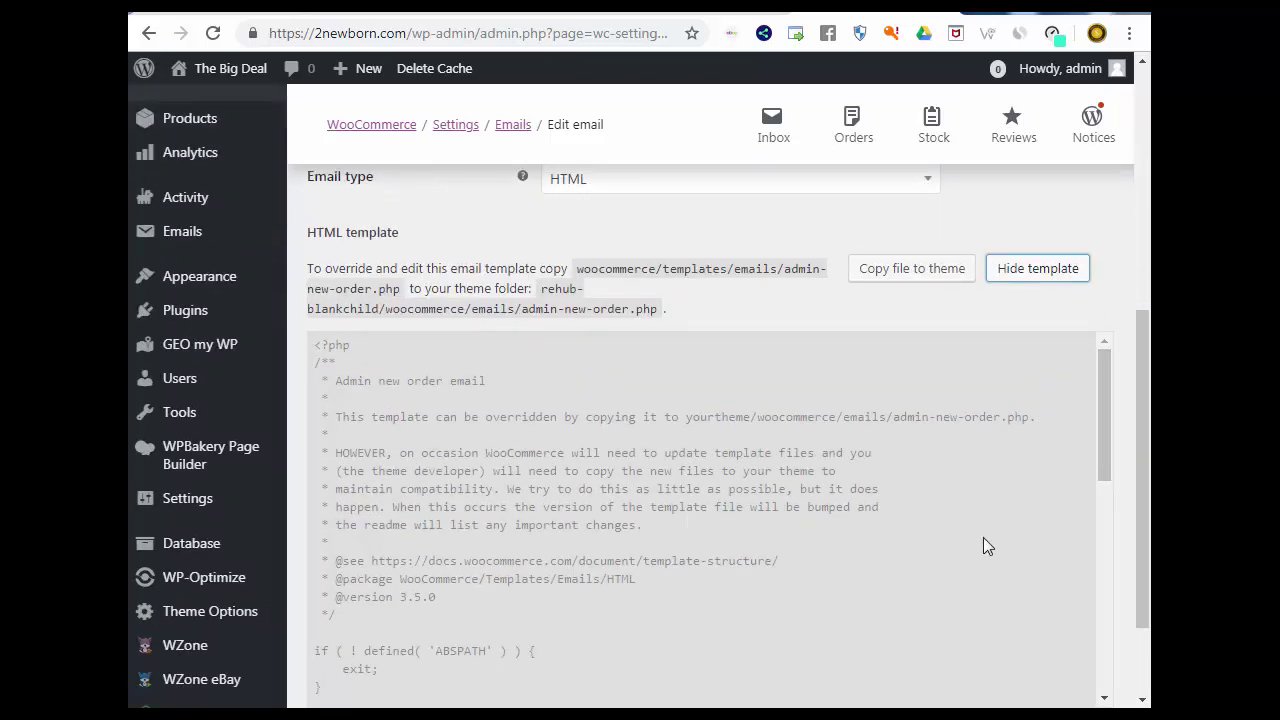
scroll(378, 420, down, 5)
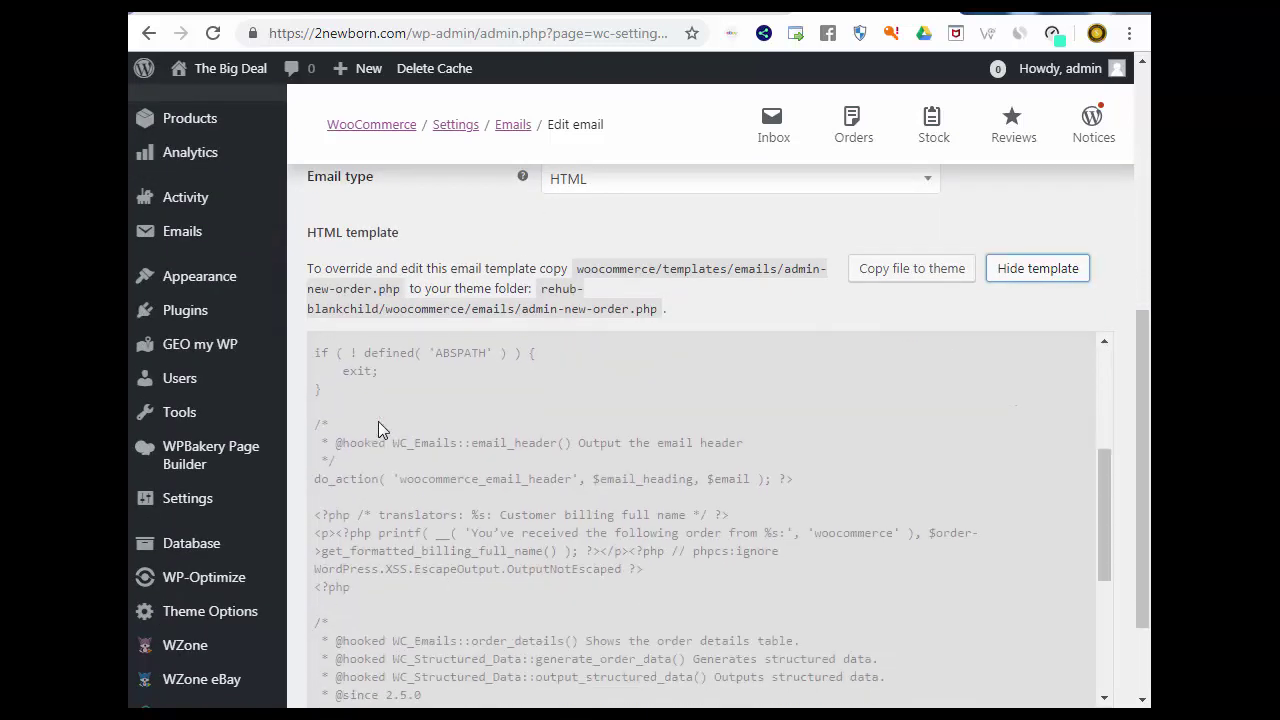
scroll(389, 425, down, 3)
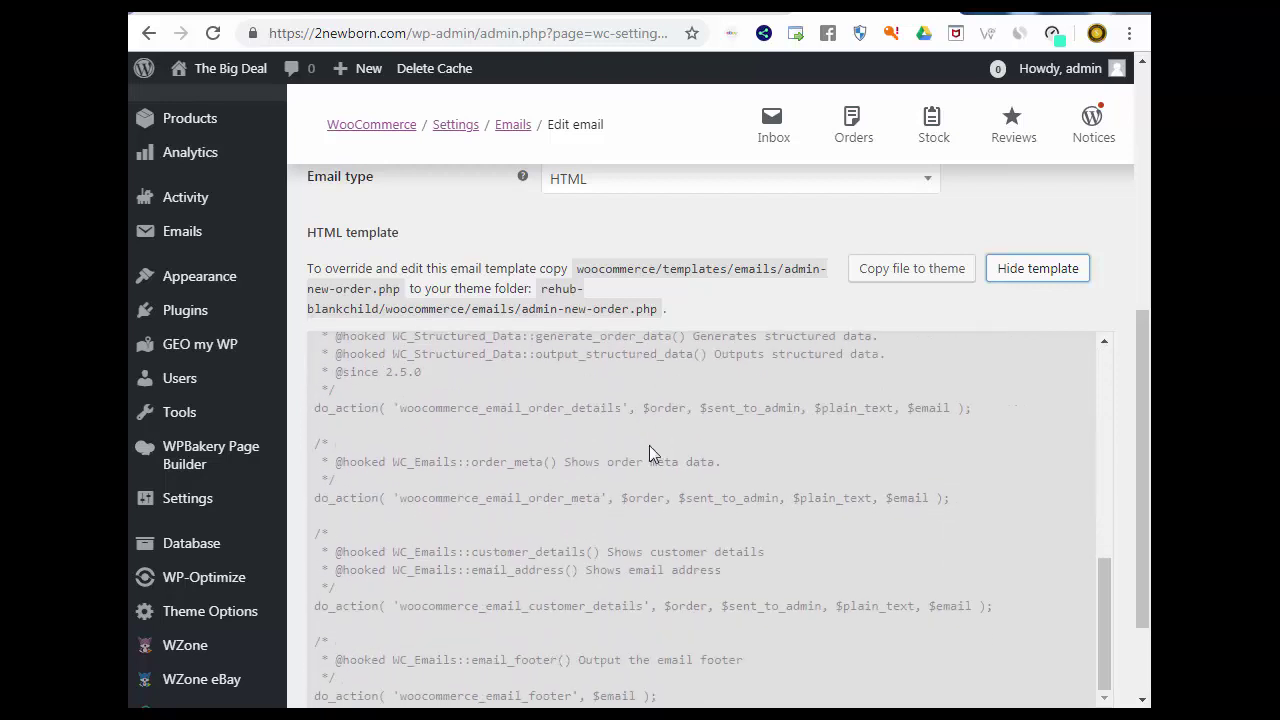
drag(1137, 519, 1129, 407)
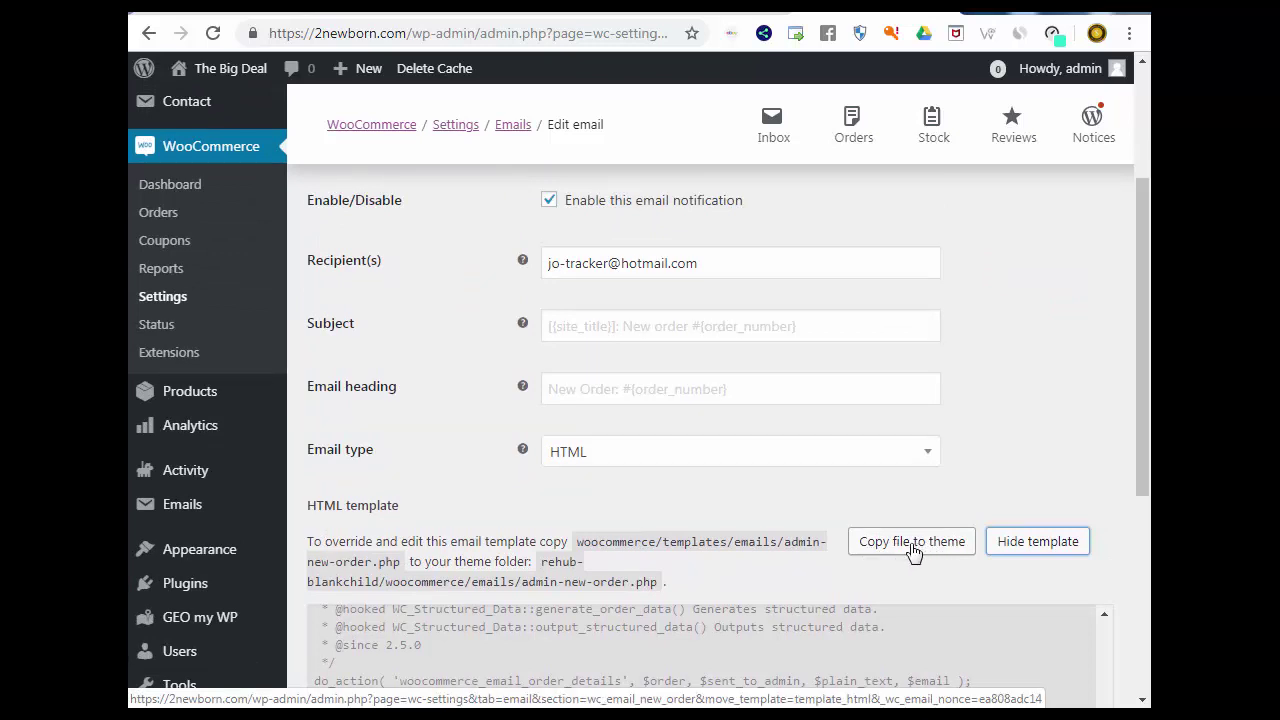
Step: Check the available email types for the New order email without changing the selection, and look over the template code again
click(738, 462)
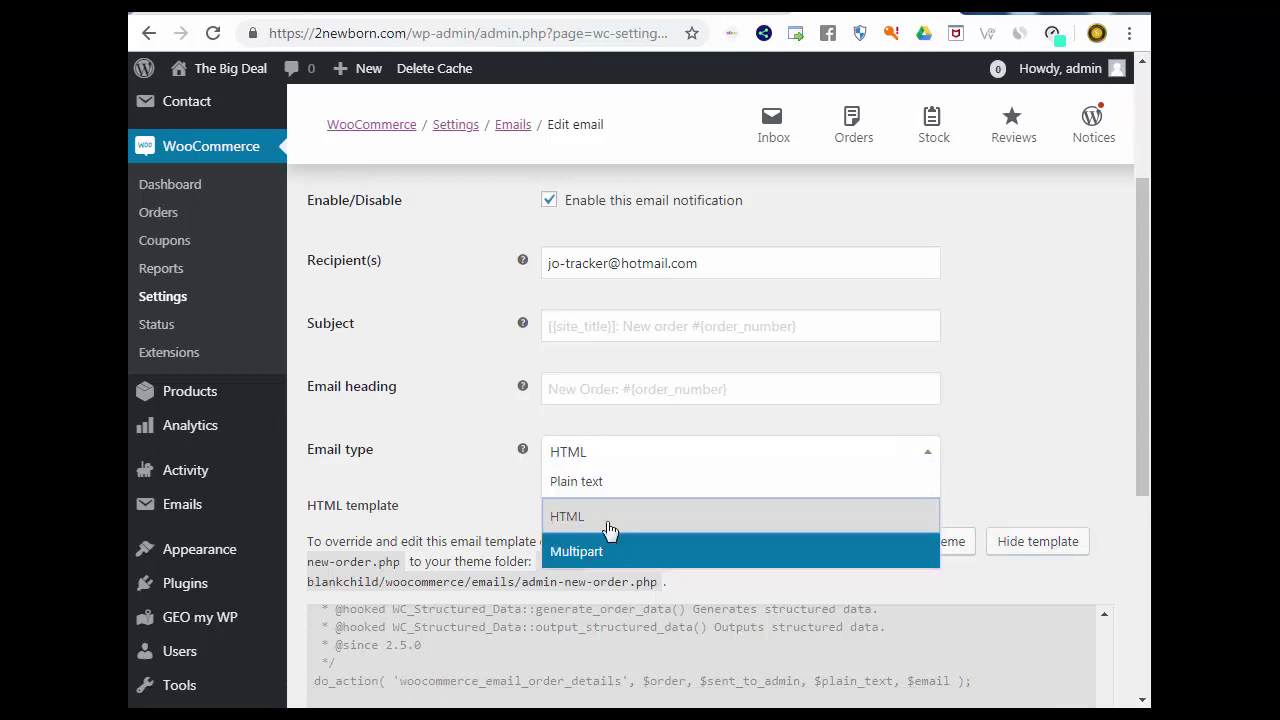
click(465, 478)
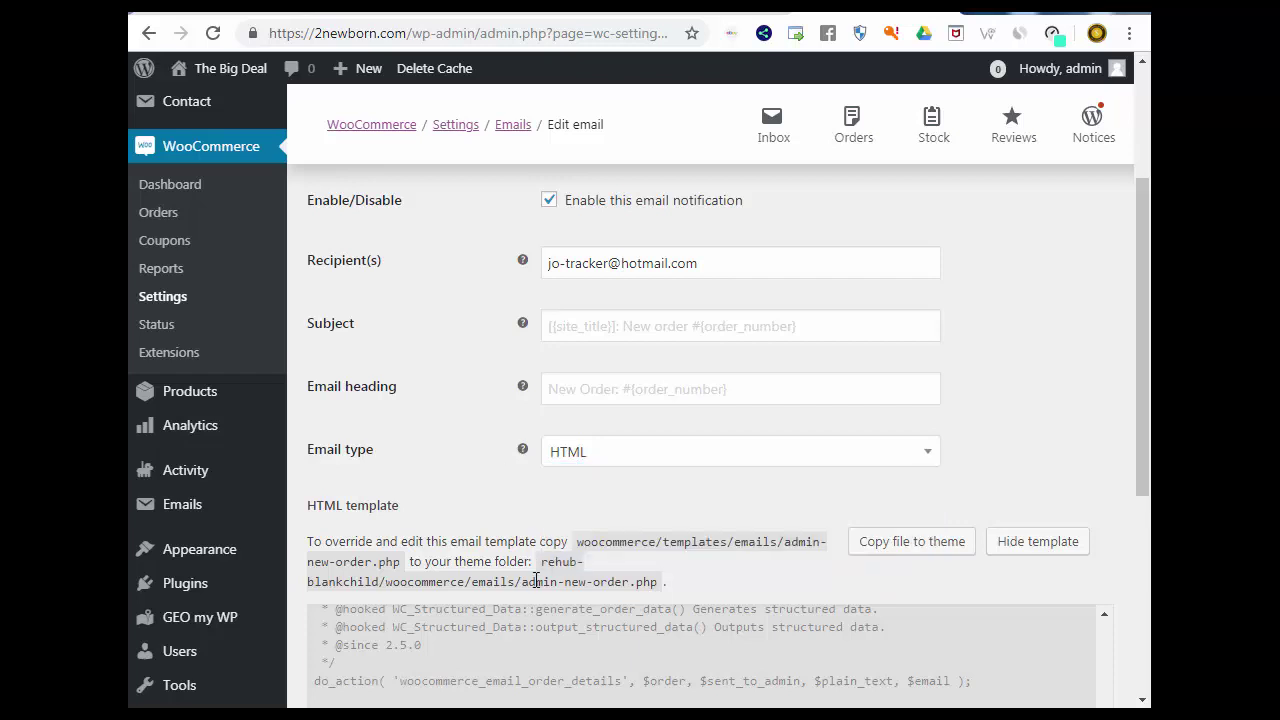
scroll(584, 590, down, 2)
scroll(584, 590, up, 6)
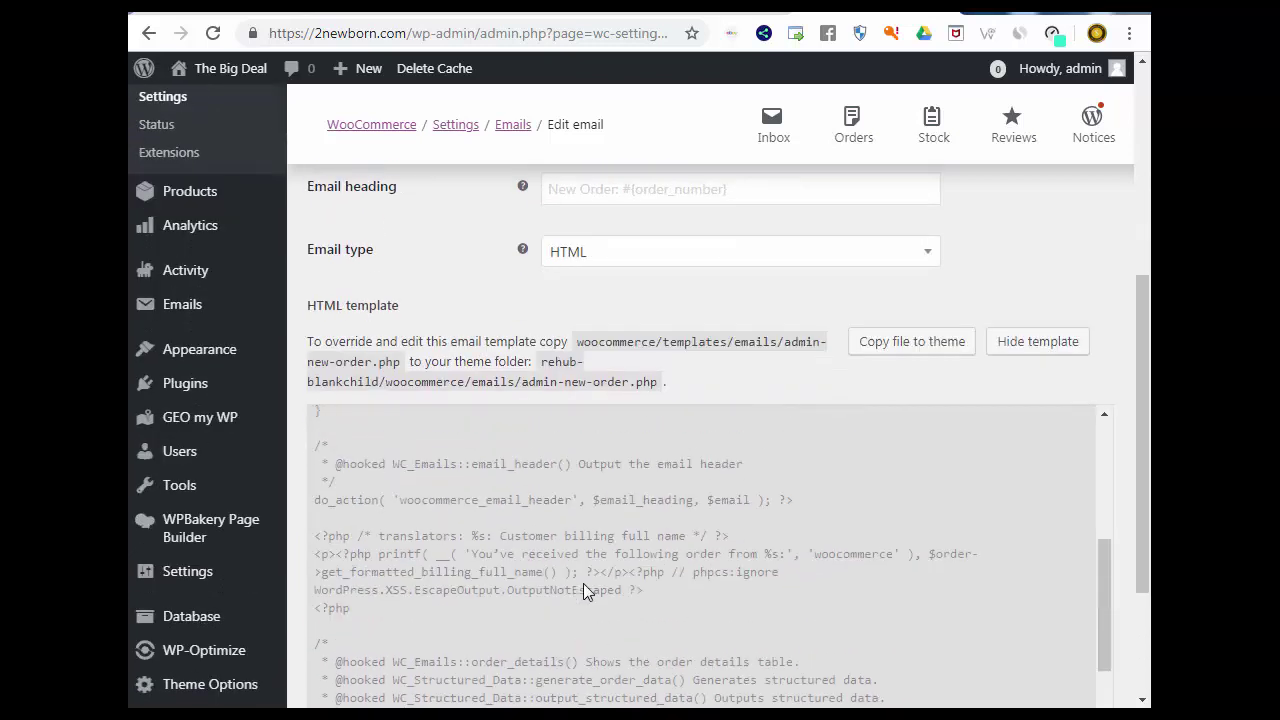
scroll(509, 326, up, 3)
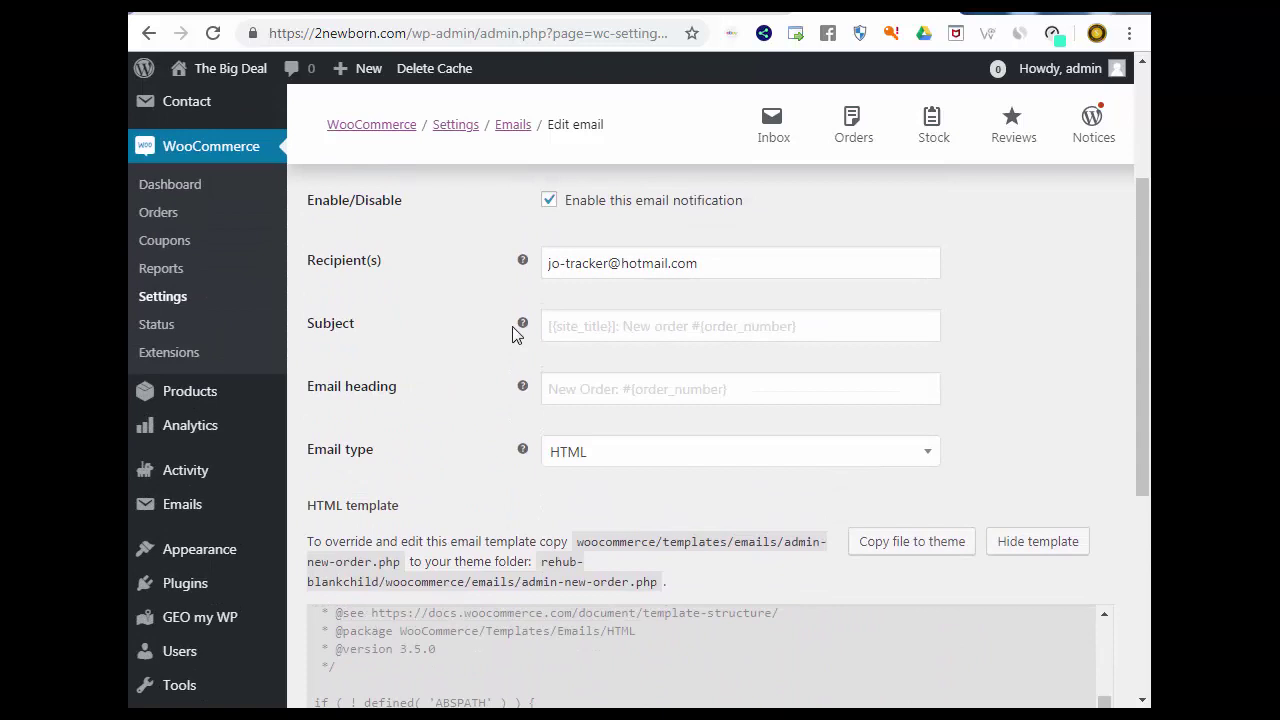
Step: Try disabling the New order email notification, and enable it again
click(549, 200)
scroll(490, 277, up, 1)
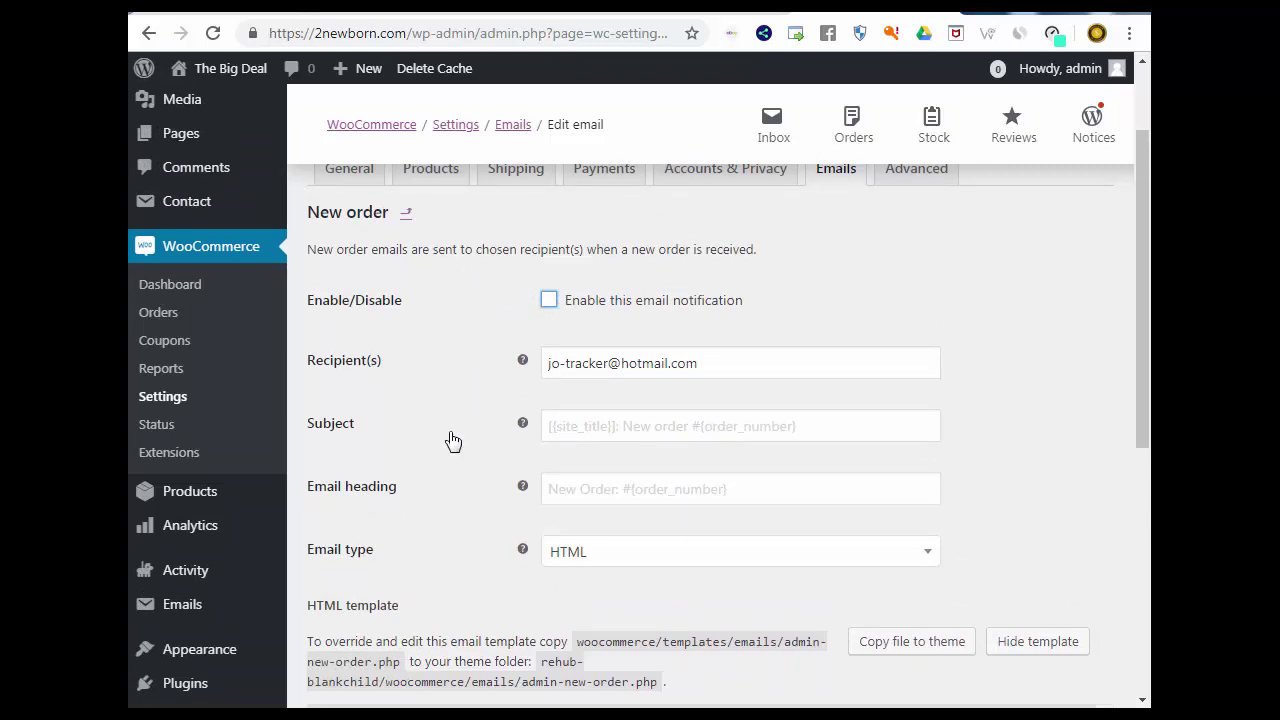
scroll(472, 440, up, 1)
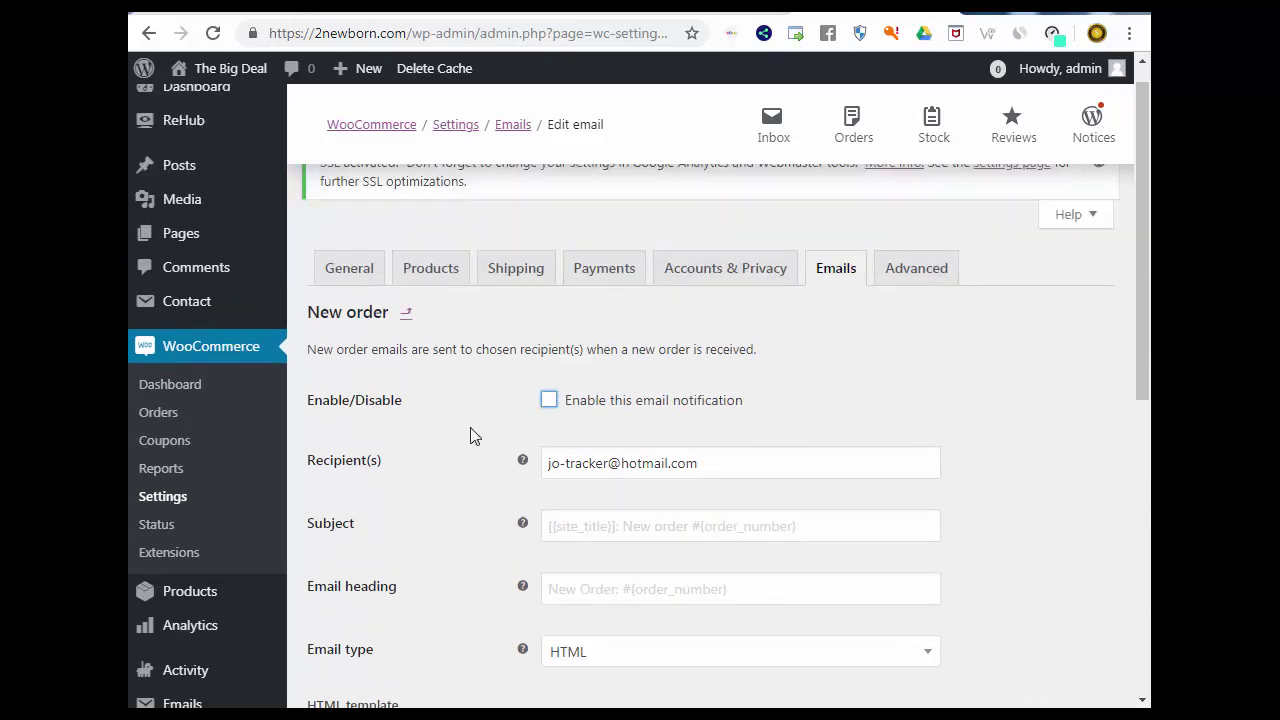
click(550, 402)
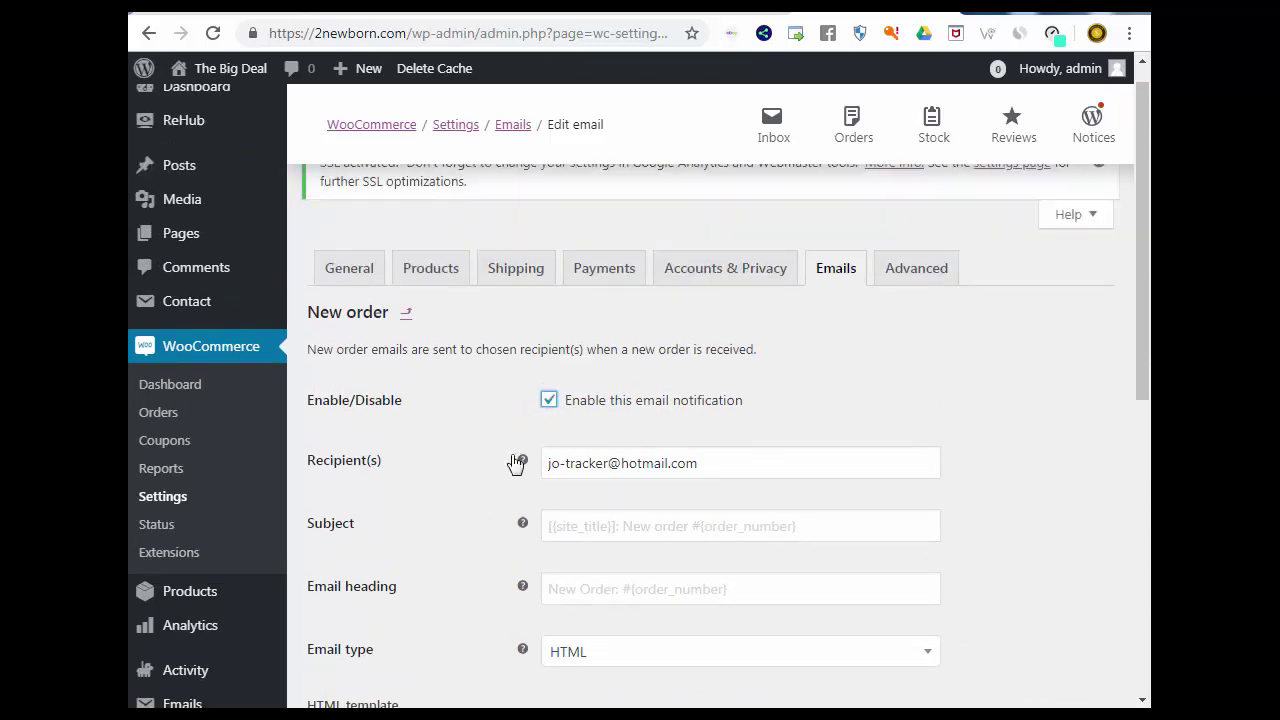
Step: Return to the email notifications list, look over the sender and template options, and save the email settings
click(407, 316)
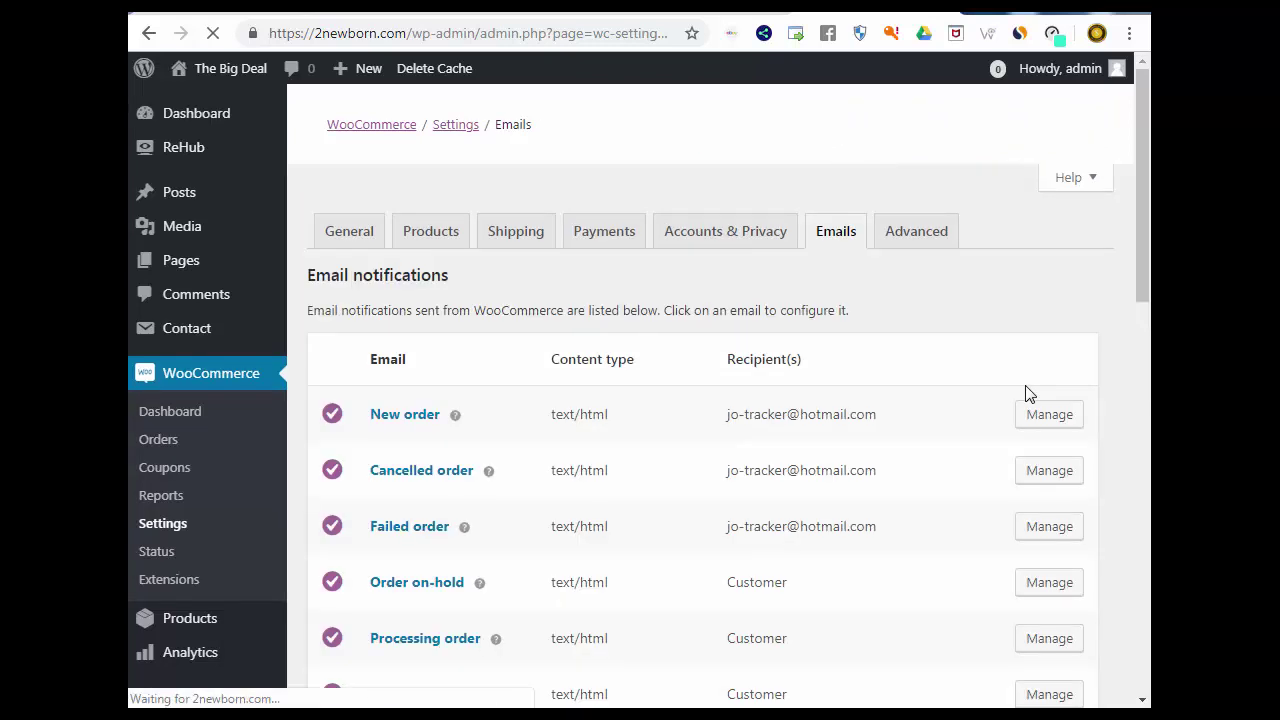
scroll(1006, 388, down, 1)
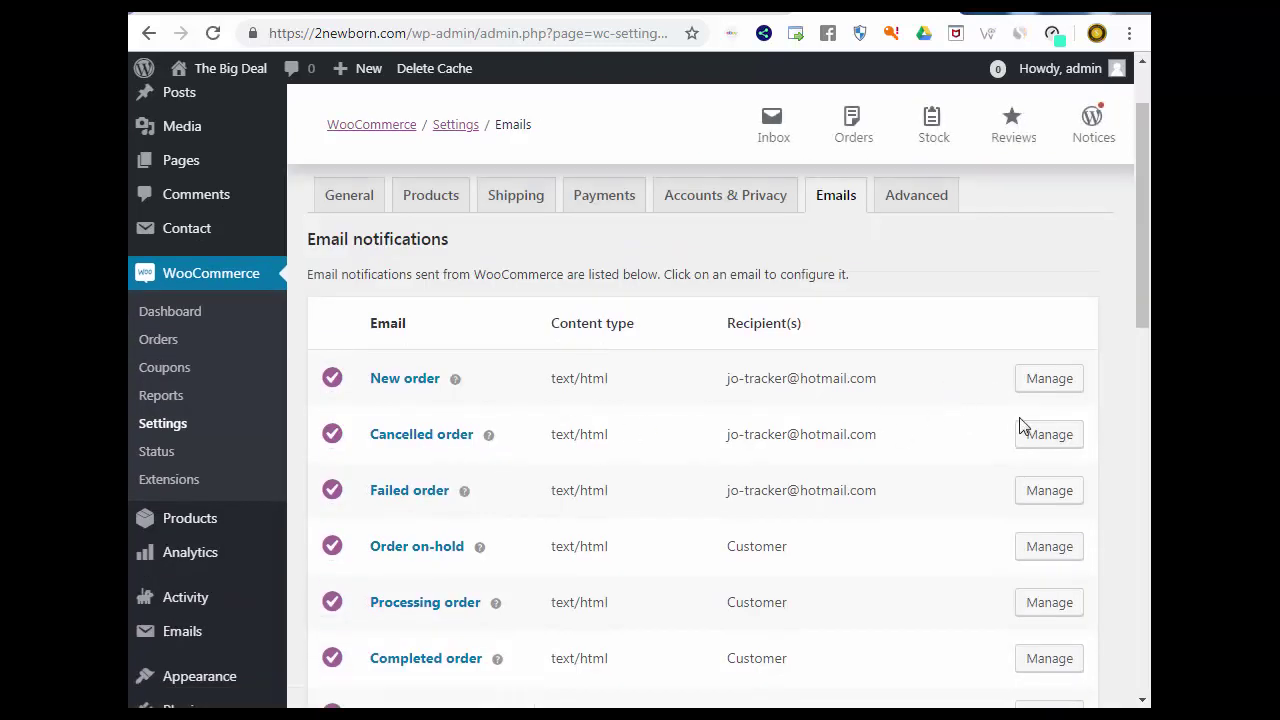
scroll(755, 460, down, 5)
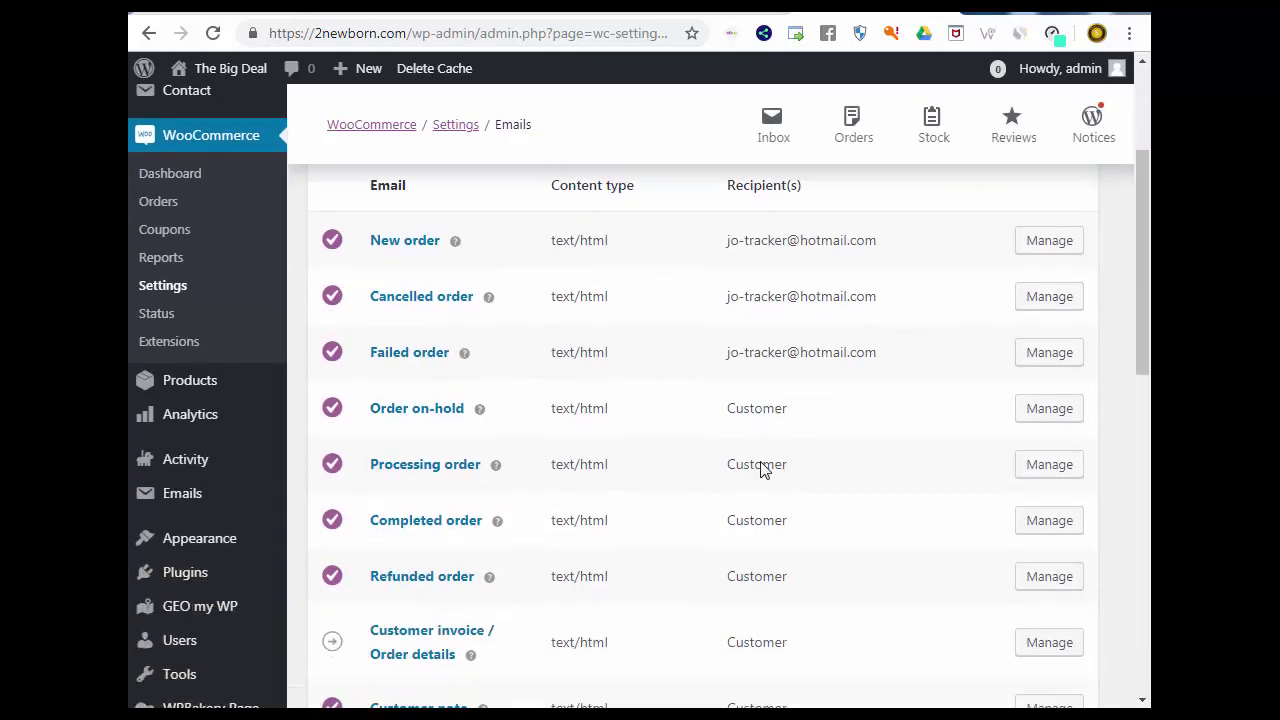
scroll(757, 478, down, 3)
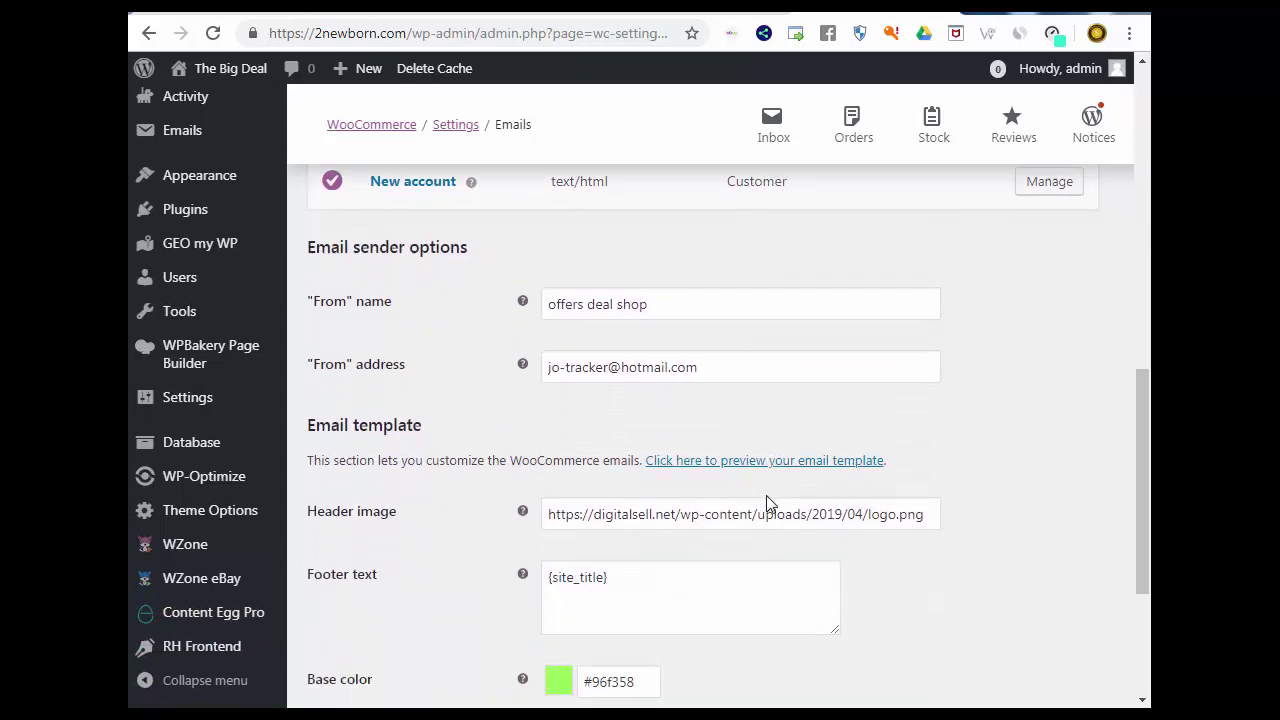
scroll(623, 585, down, 1)
scroll(600, 585, down, 2)
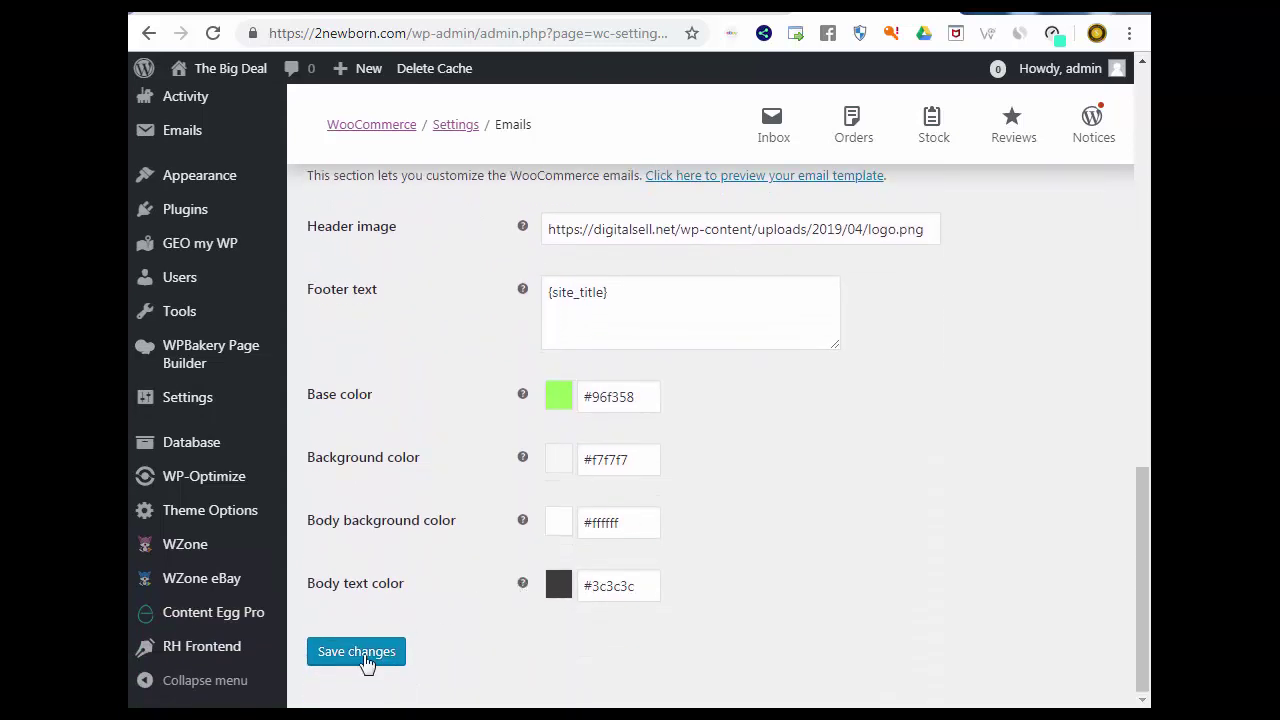
click(362, 660)
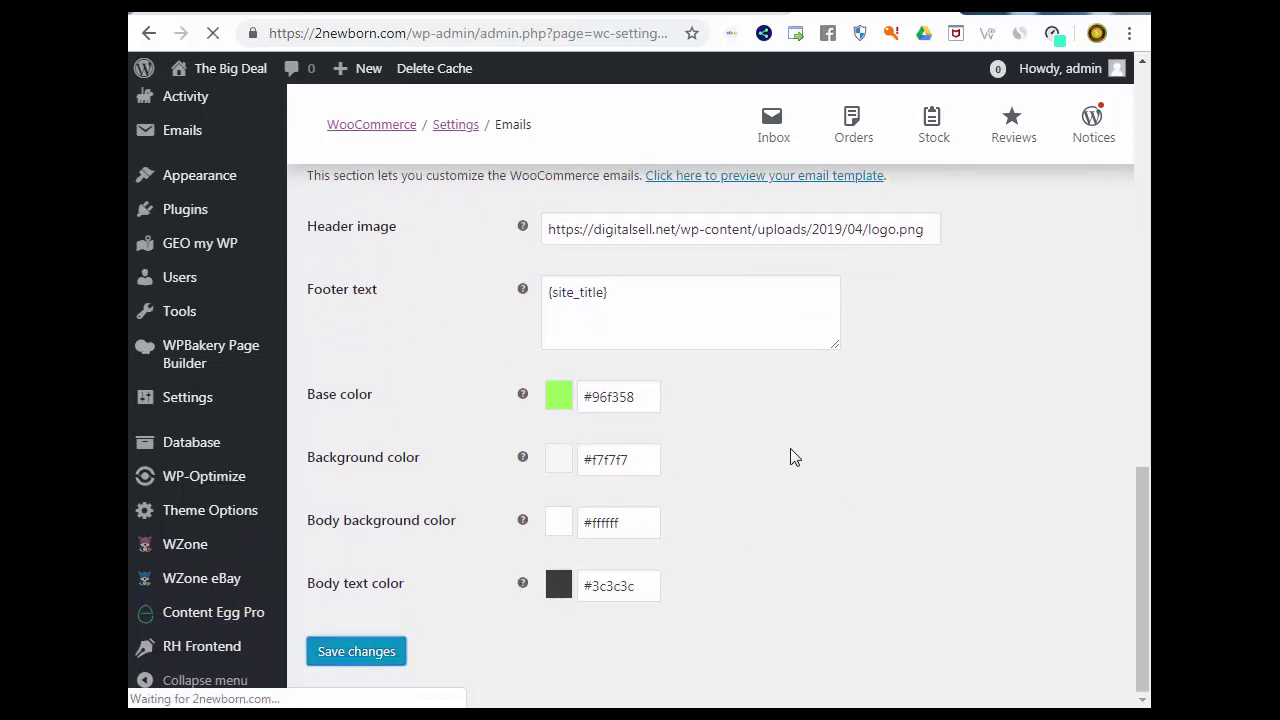
scroll(800, 460, up, 2)
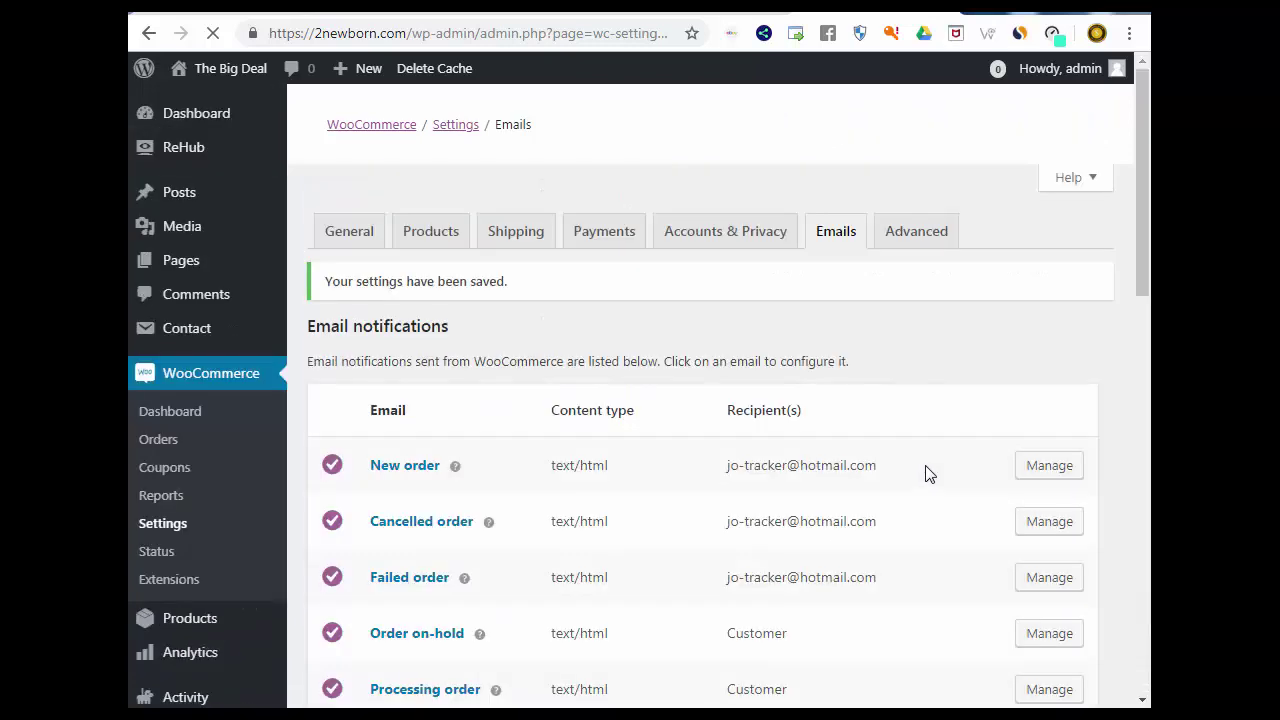
Step: Go to the Payments settings, look over the payment methods, and open the PayPal method's settings
click(588, 310)
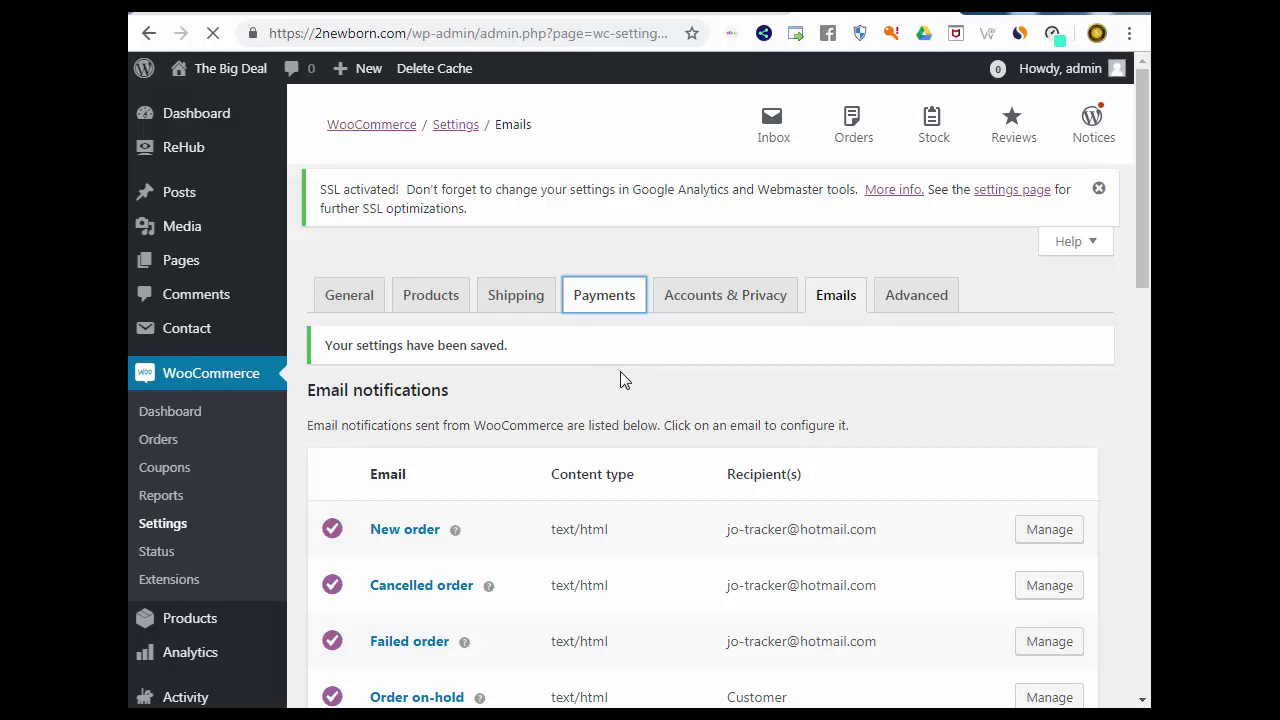
scroll(645, 378, down, 5)
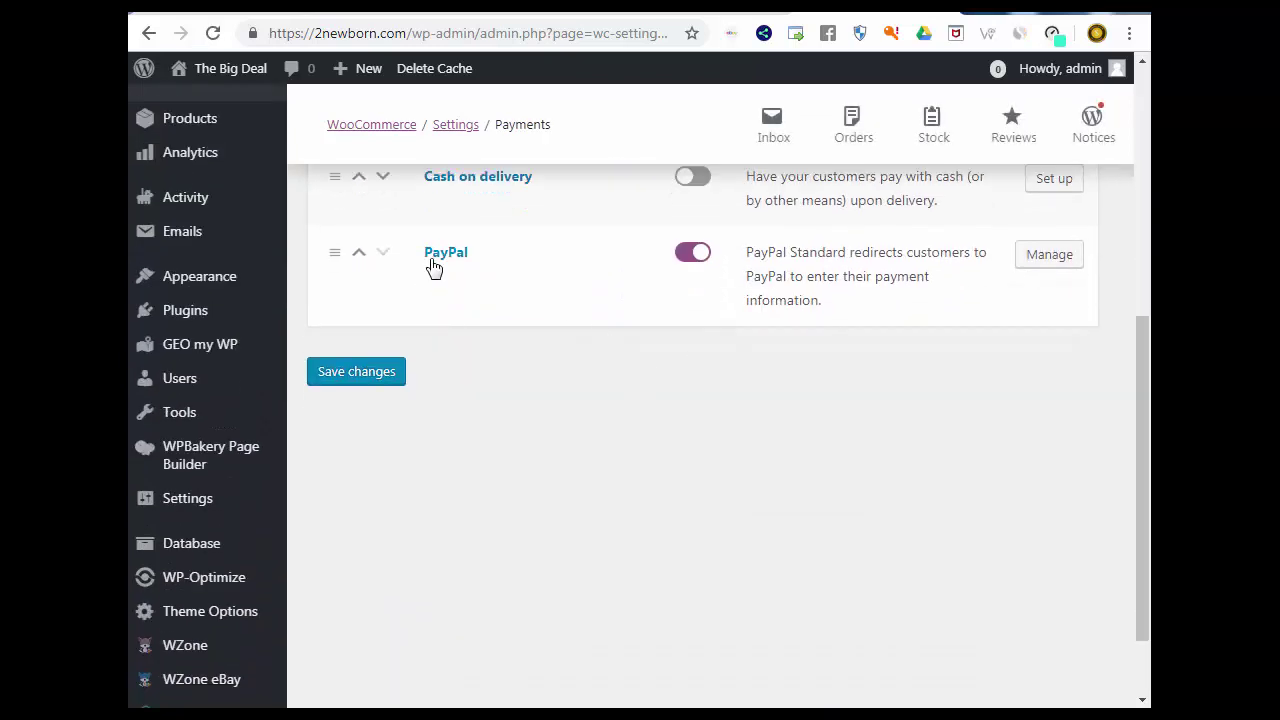
scroll(390, 413, up, 2)
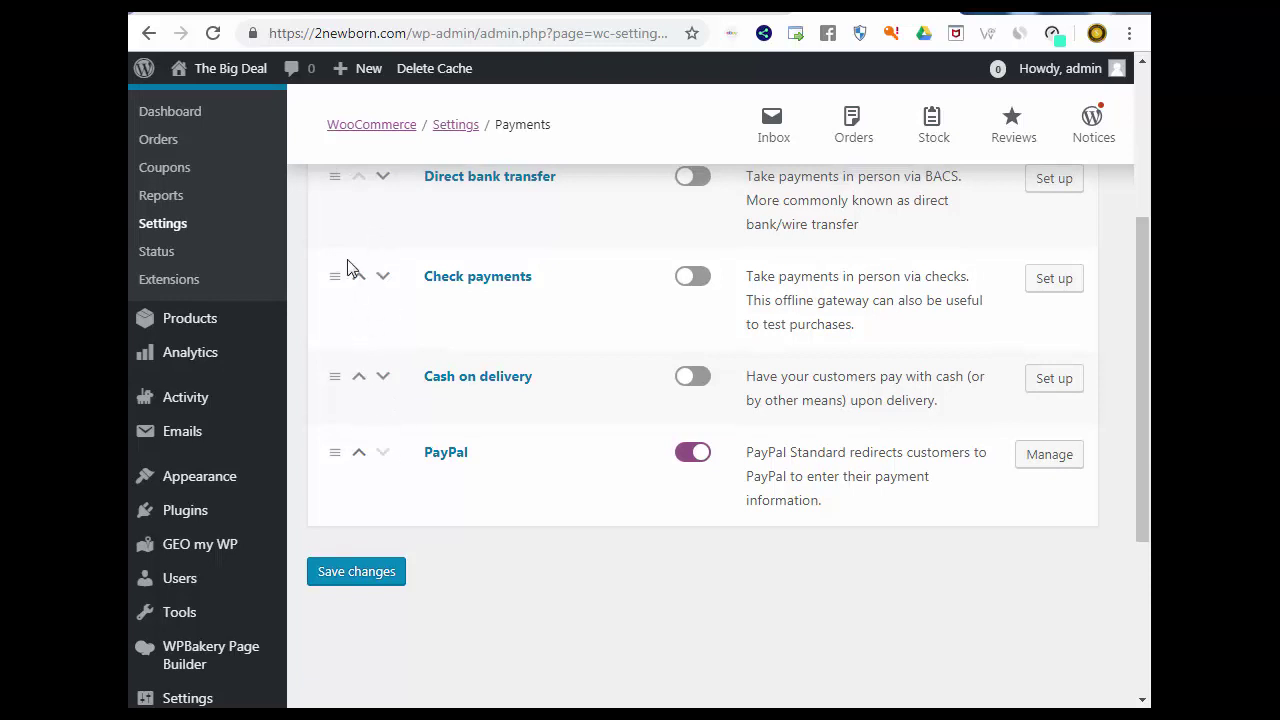
click(1058, 466)
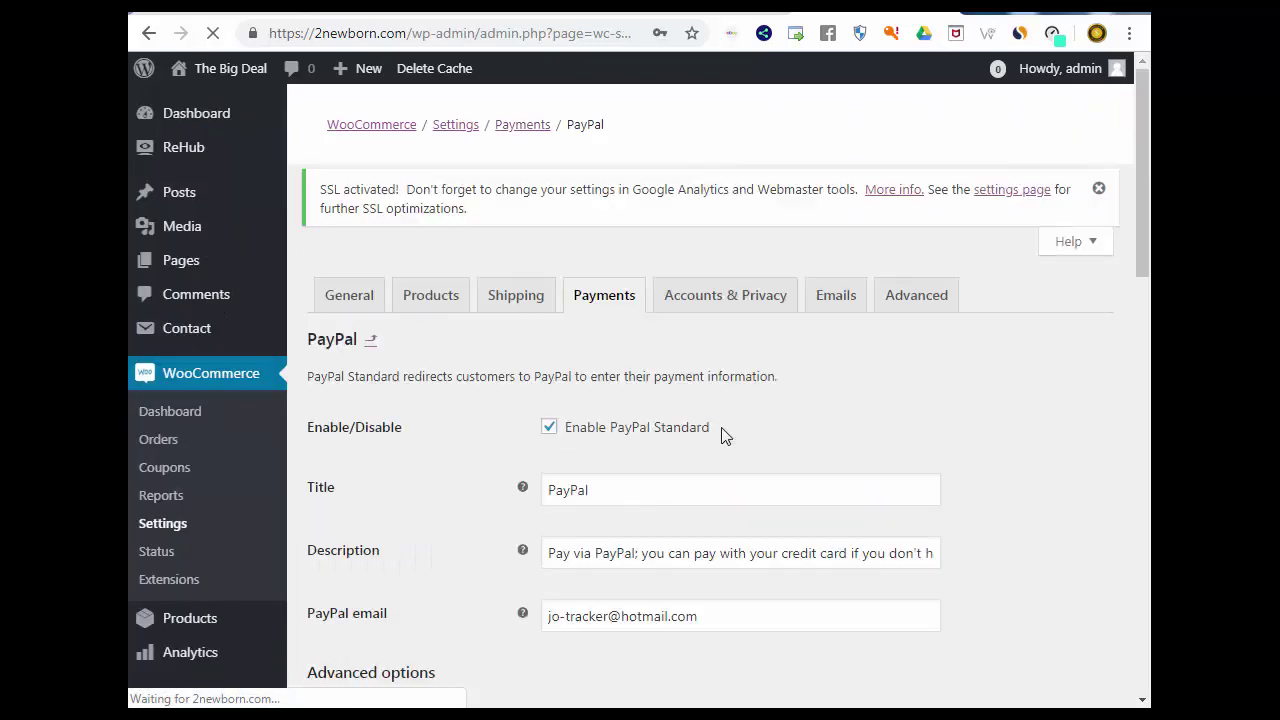
Step: Review the PayPal settings, including the PayPal email, sandbox, debug log, IPN notifications, receiver email and invoice prefix
scroll(621, 435, down, 1)
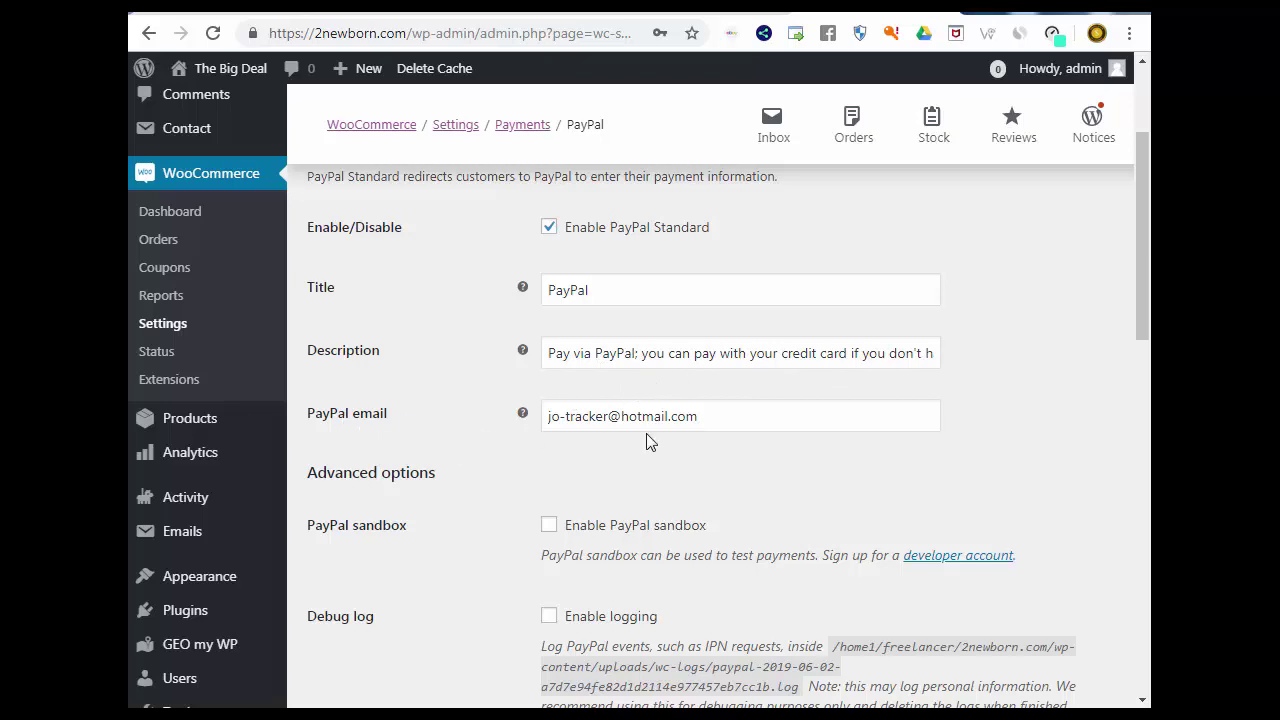
scroll(648, 440, down, 1)
scroll(657, 343, down, 2)
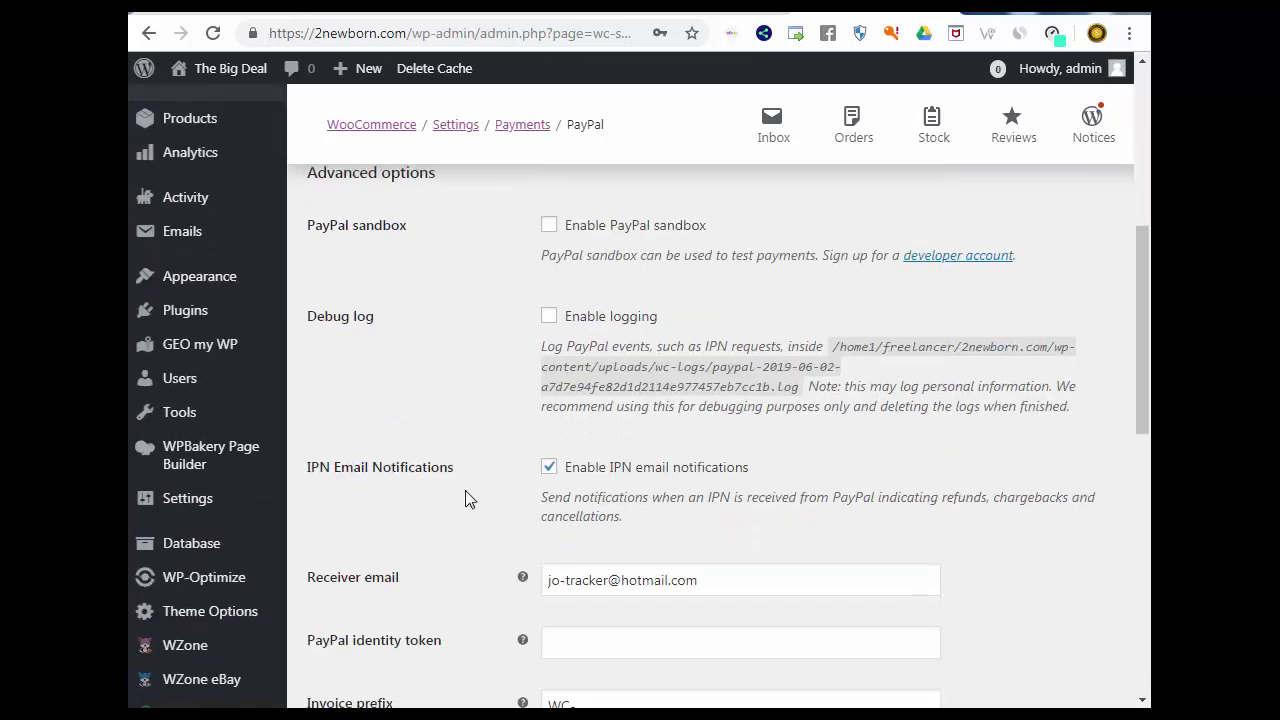
scroll(660, 487, down, 2)
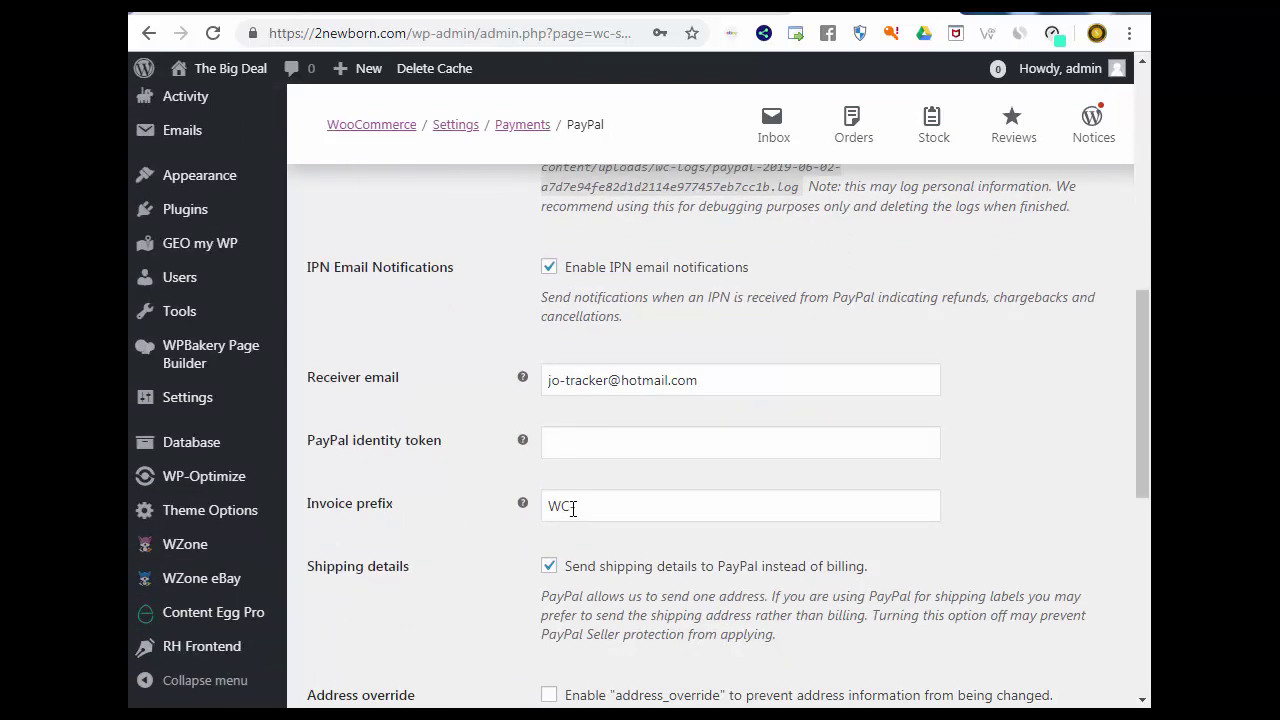
drag(566, 505, 547, 506)
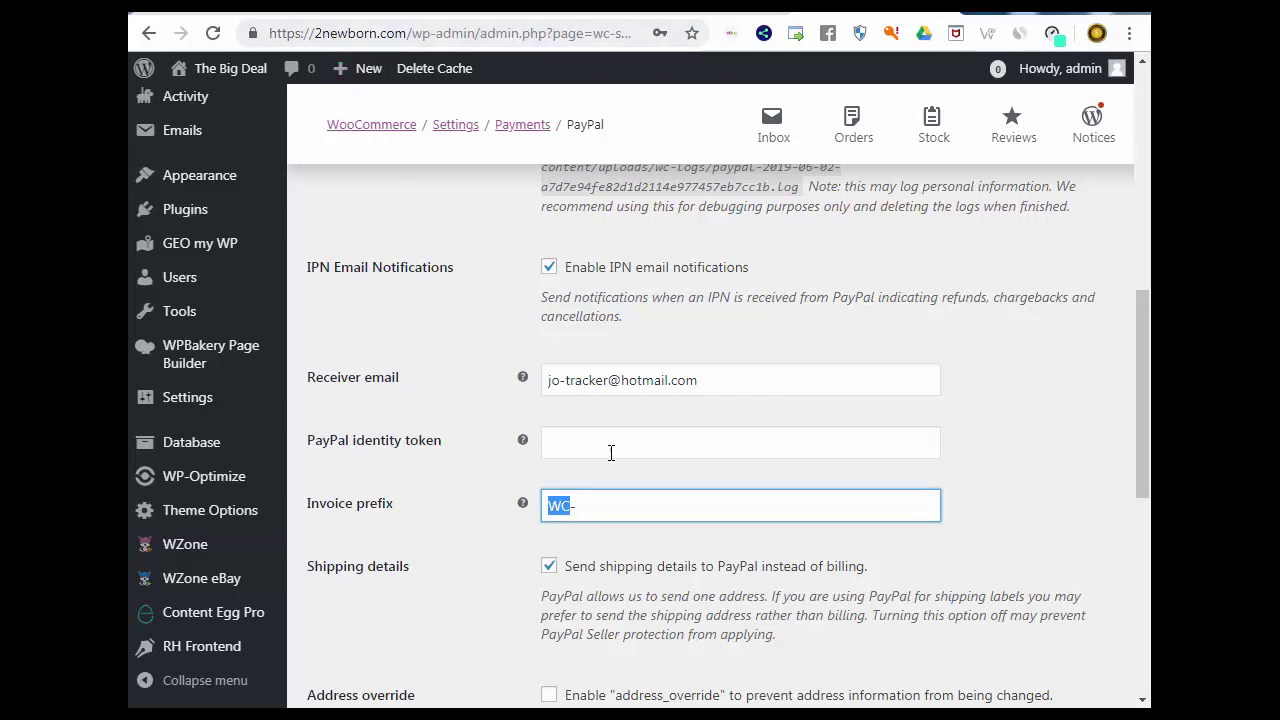
Step: Set the PayPal invoice prefix to "2N-" and save the PayPal settings
text(2N-)
click(502, 480)
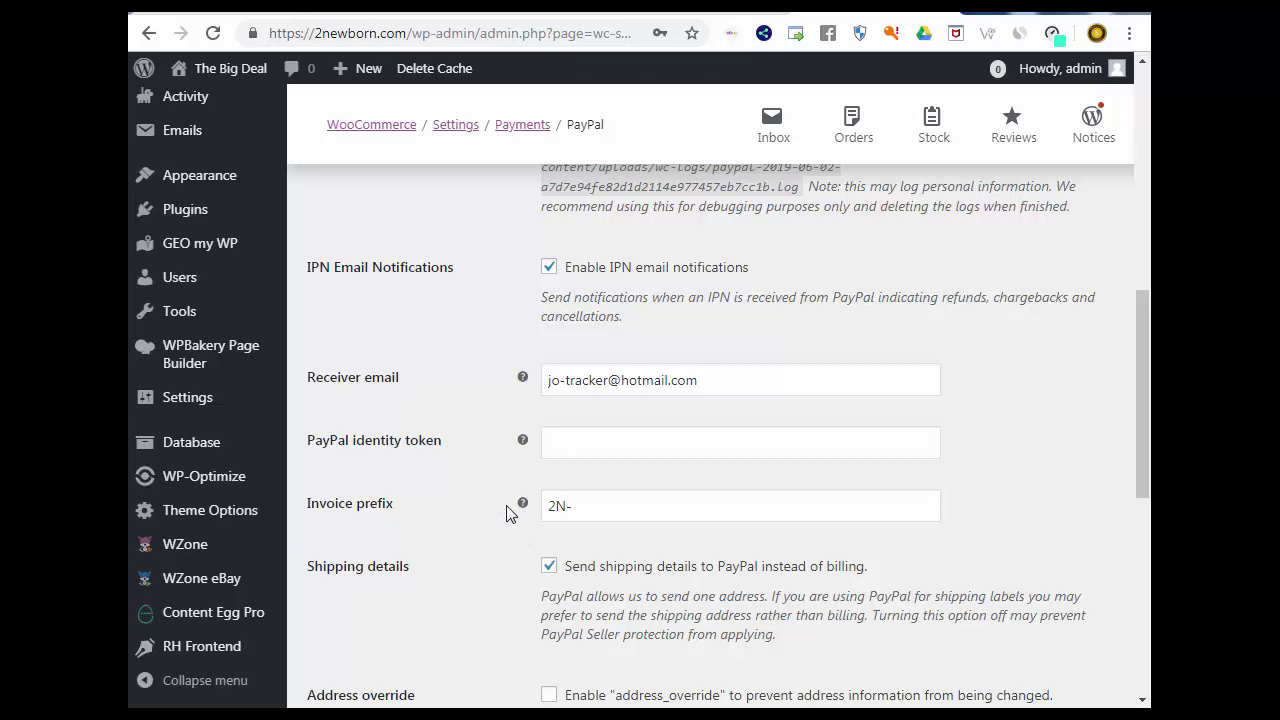
scroll(509, 515, down, 1)
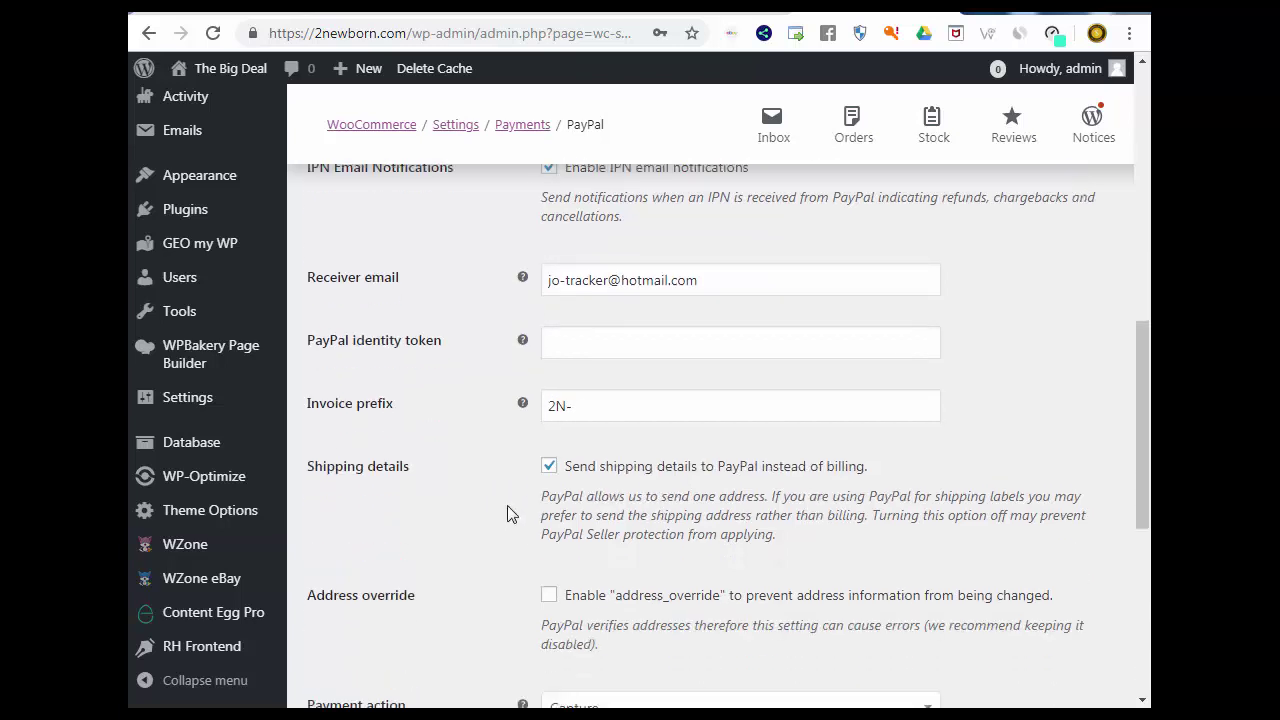
scroll(507, 514, down, 1)
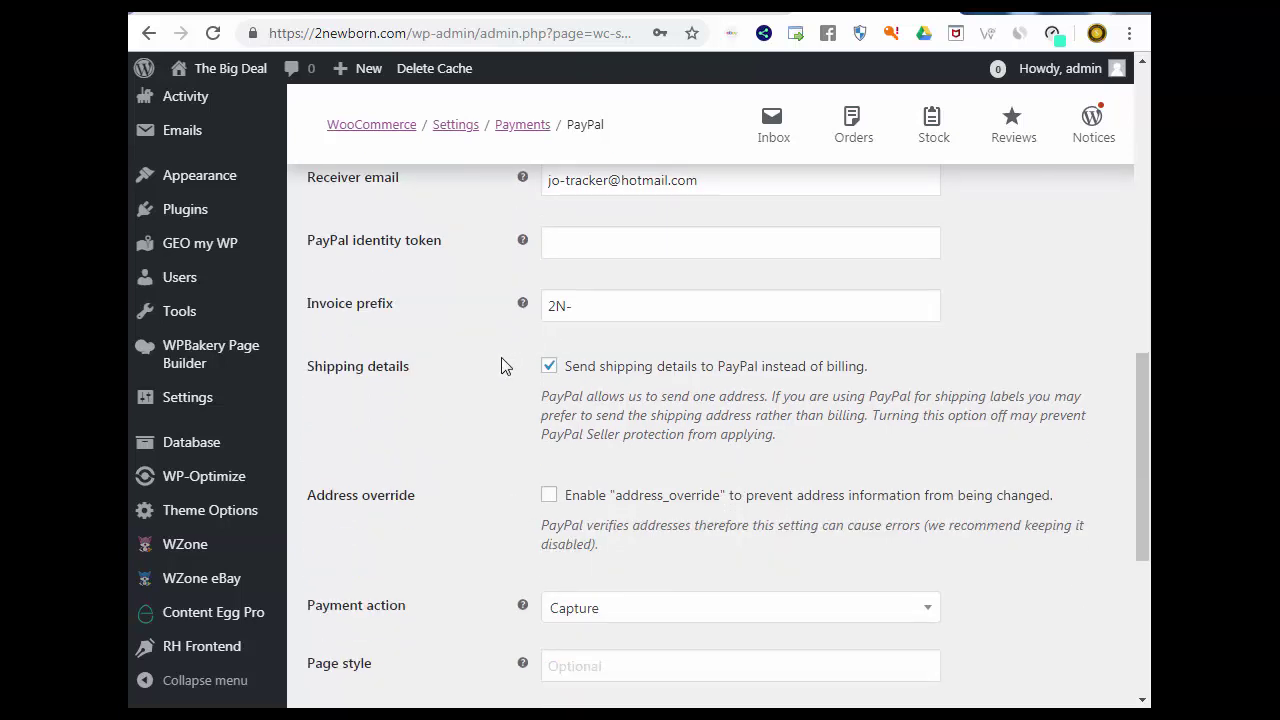
scroll(501, 366, down, 4)
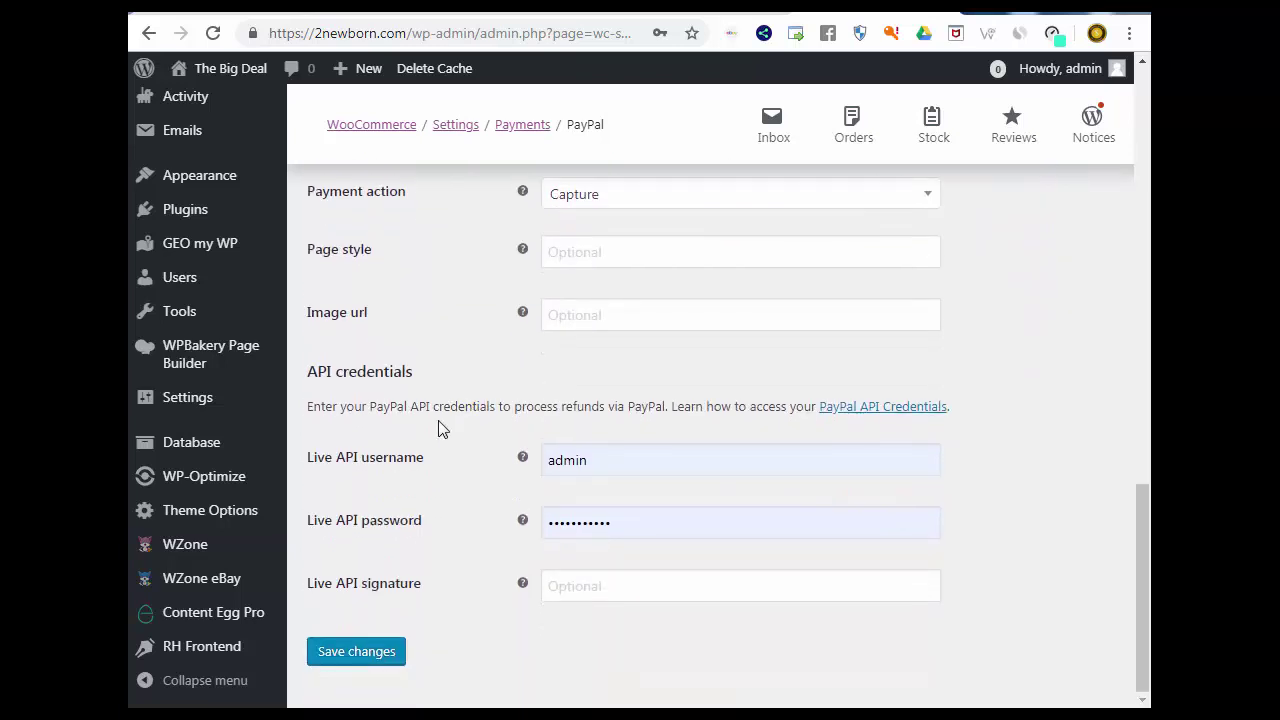
click(398, 660)
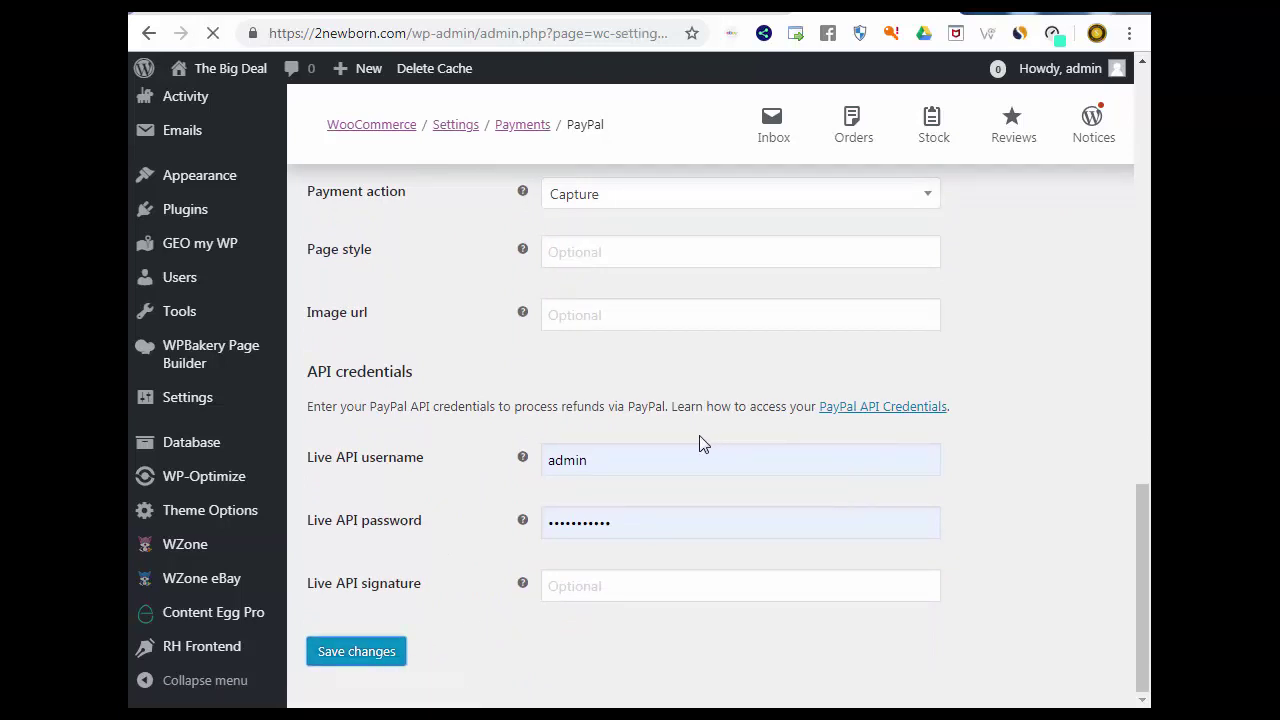
Step: Enable the PayPal sandbox option under the advanced options and turn it back off
scroll(698, 445, down, 3)
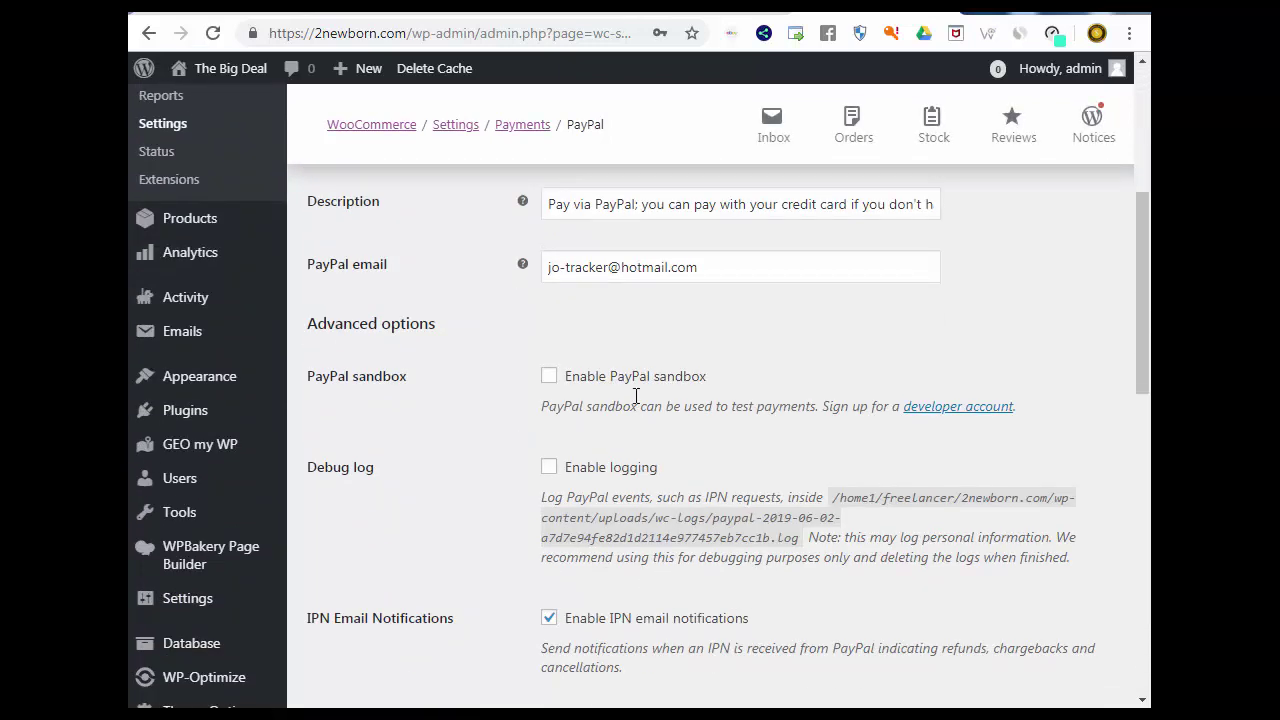
drag(685, 390, 590, 388)
click(565, 395)
click(549, 378)
scroll(757, 452, down, 1)
scroll(757, 454, down, 2)
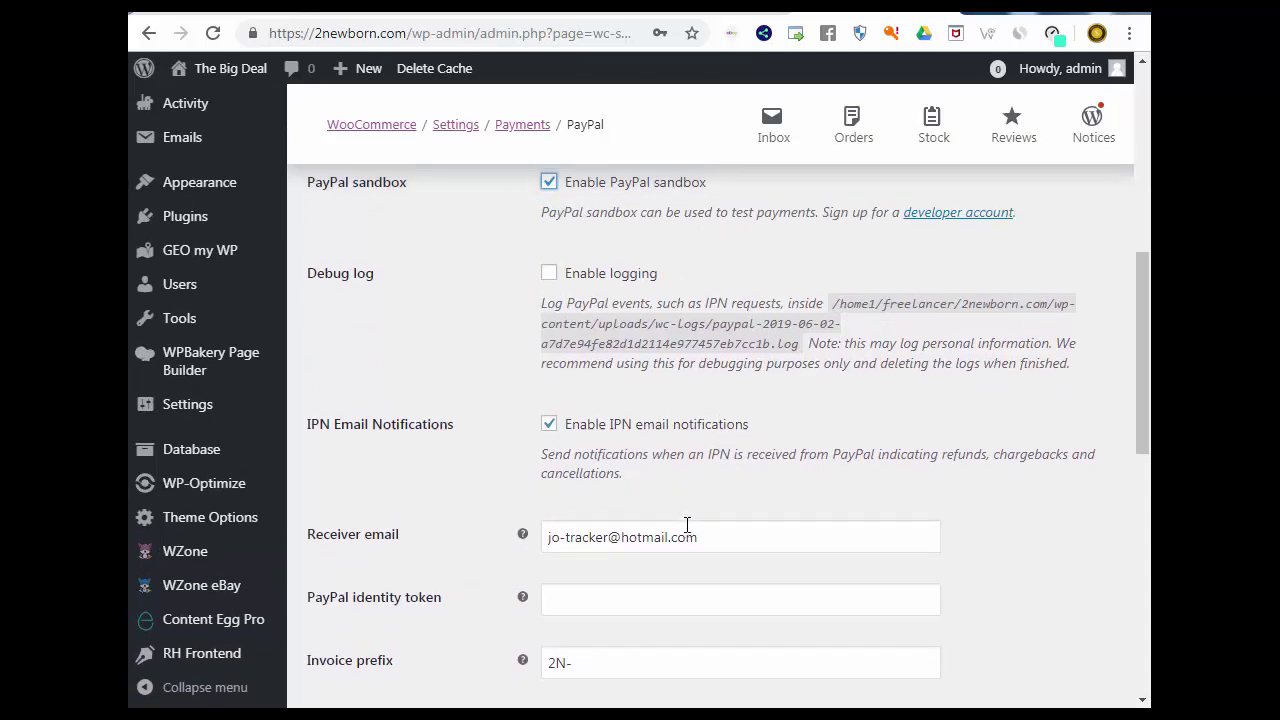
scroll(680, 527, up, 3)
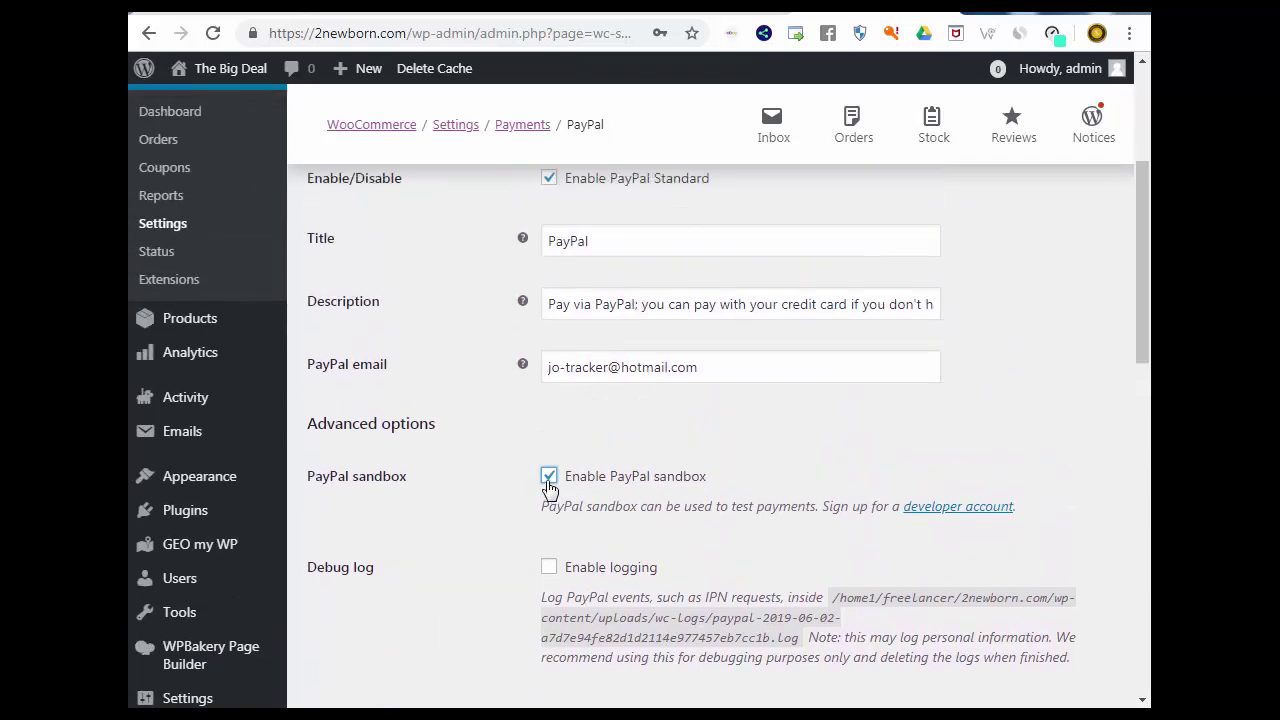
click(549, 484)
scroll(654, 500, up, 1)
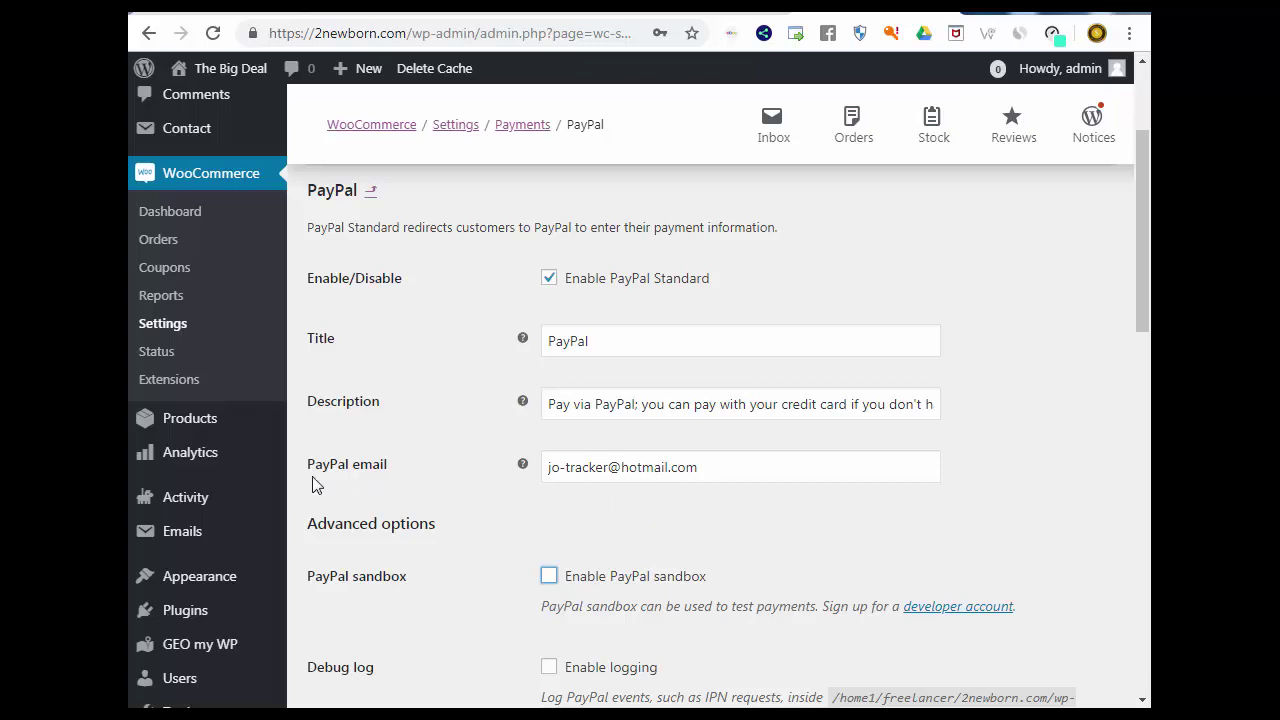
Step: Open the Installed Plugins page in a new browser tab and switch to it
scroll(223, 497, down, 1)
mouse_move(197, 511)
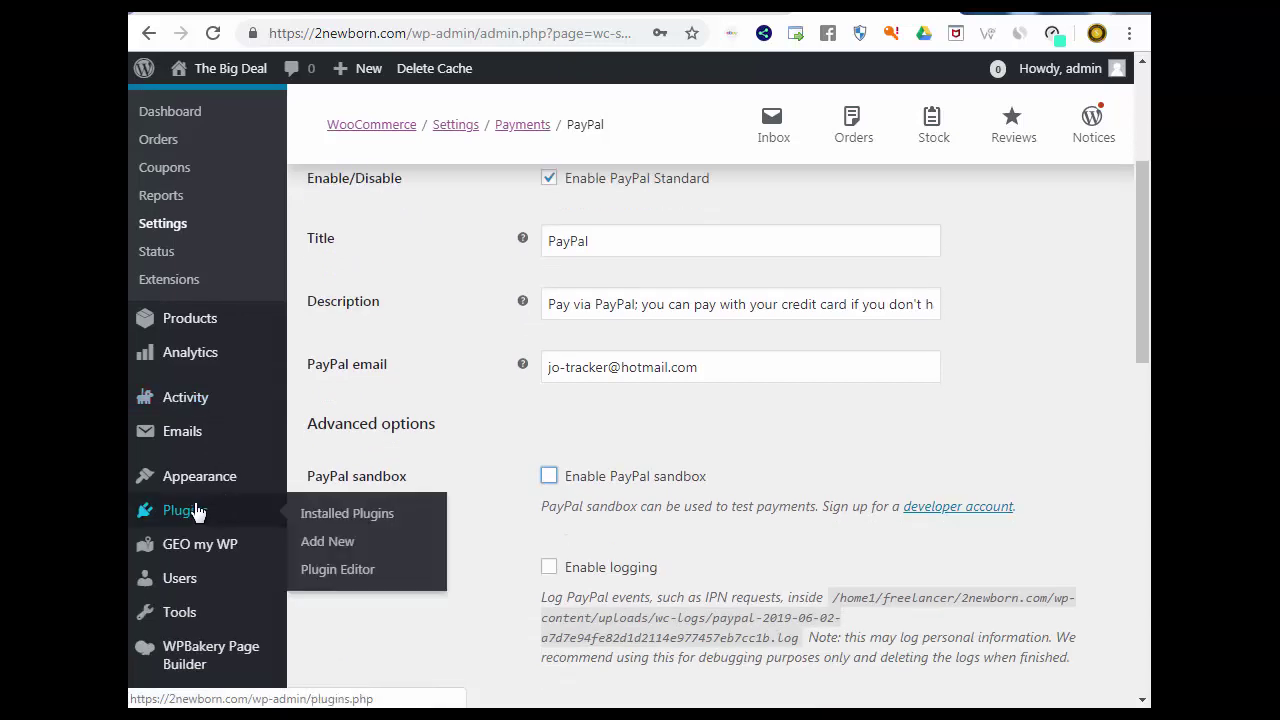
right_click(379, 523)
click(462, 310)
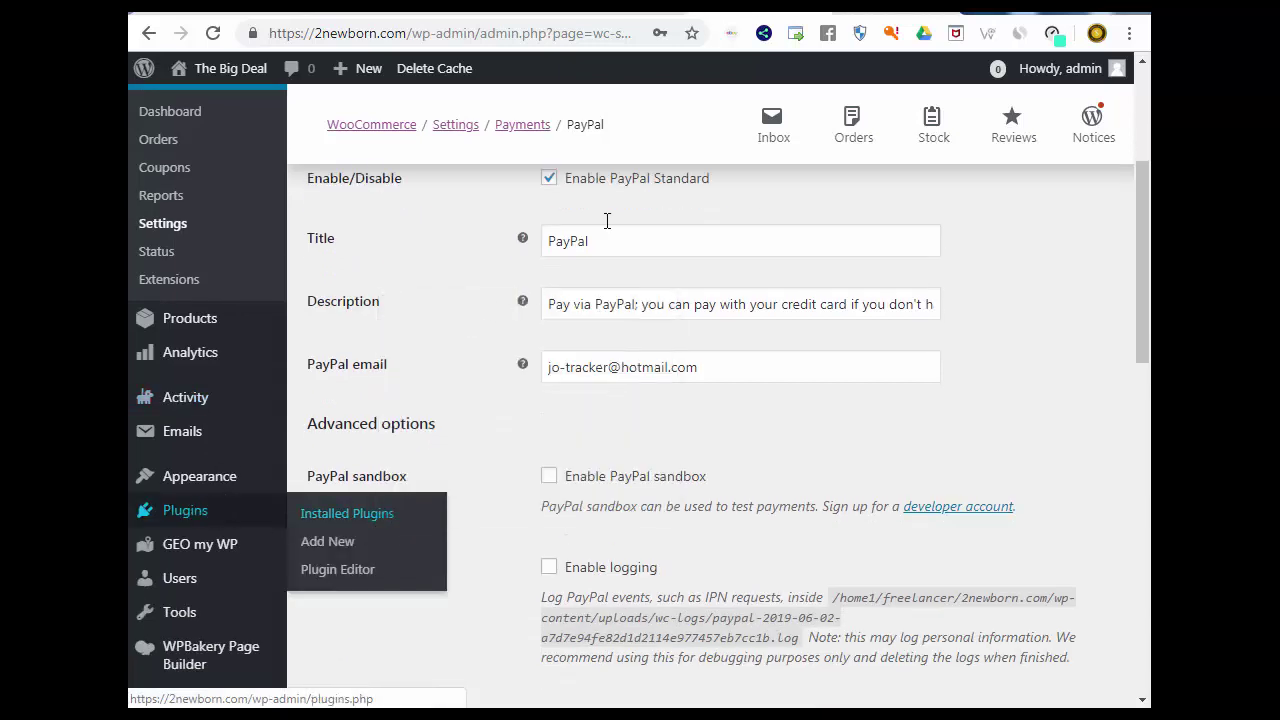
click(898, 10)
Step: Find the WooCommerce PayPal Checkout Gateway plugin in the installed plugins list and activate it
scroll(617, 478, down, 5)
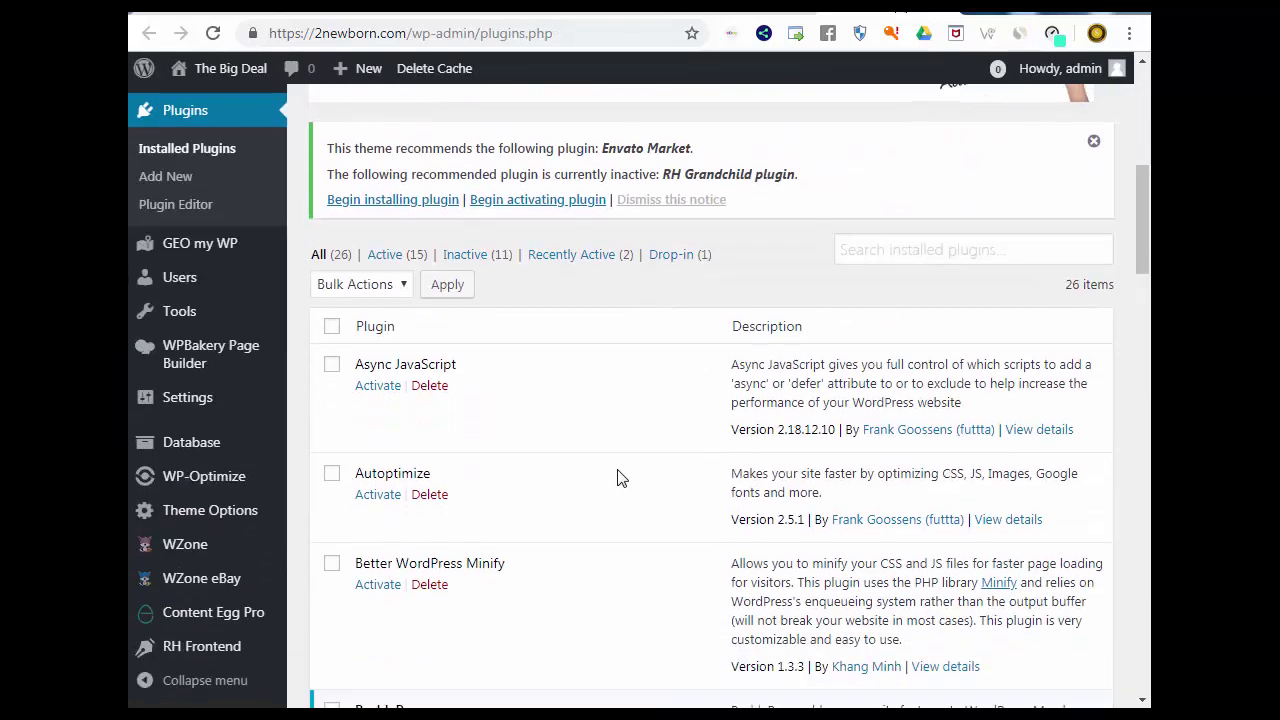
scroll(617, 478, down, 11)
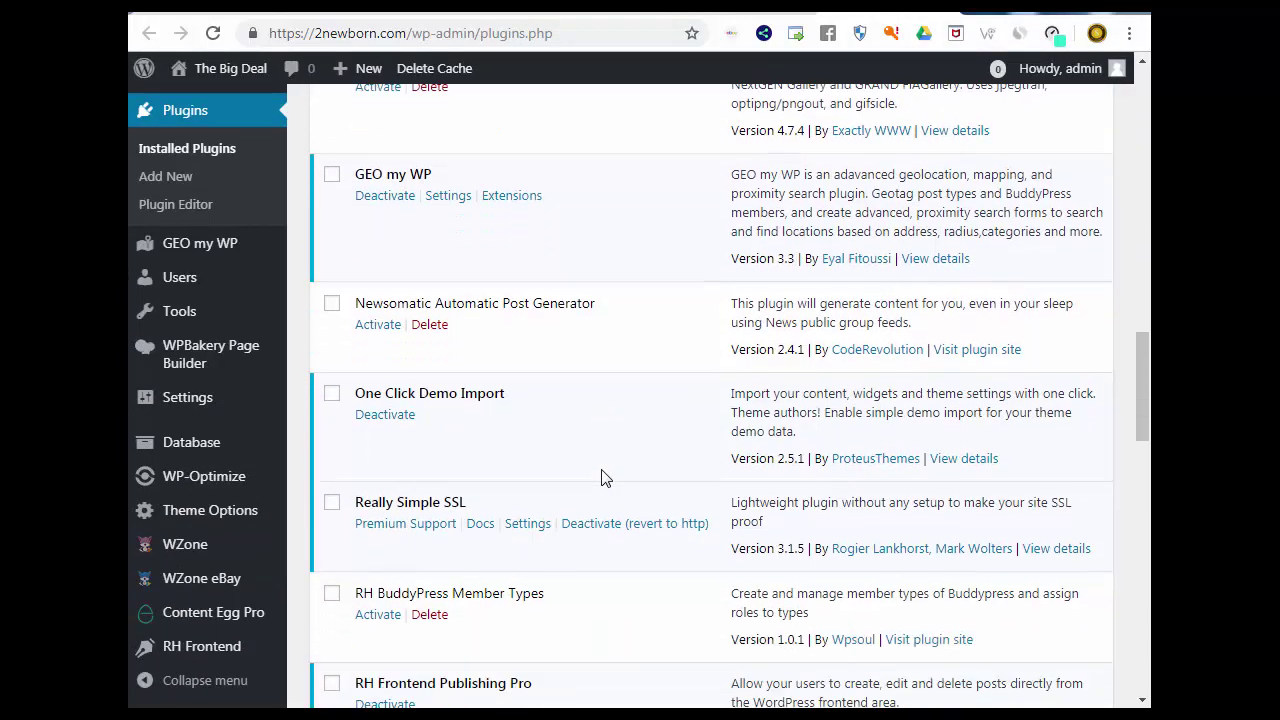
scroll(604, 478, down, 6)
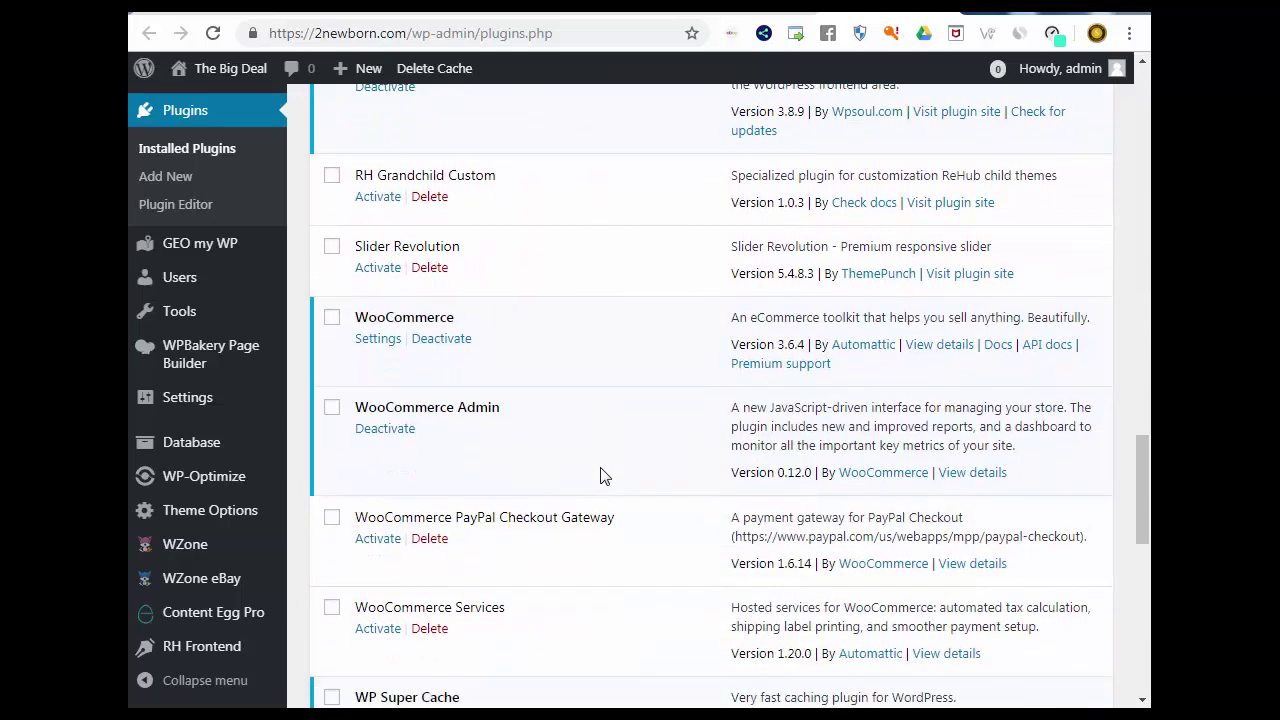
scroll(602, 476, down, 1)
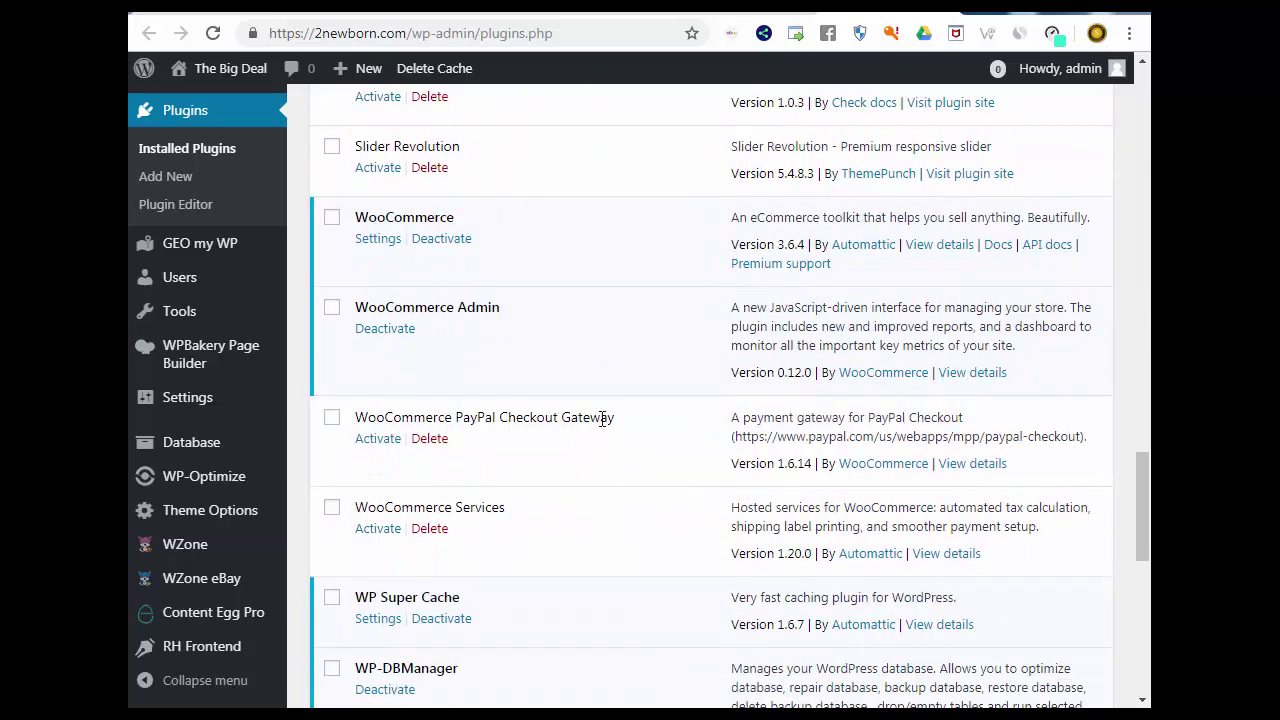
click(380, 447)
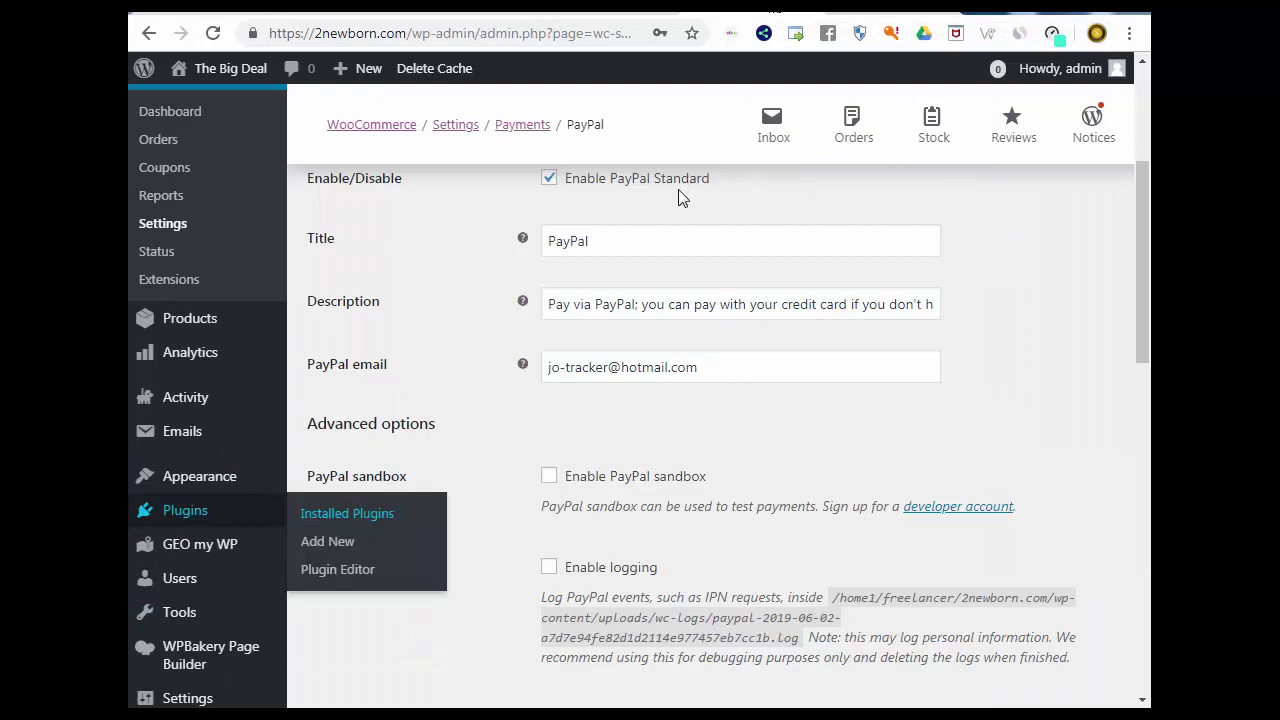
Step: In the reloaded WooCommerce payment methods, disable the standard PayPal method and open the PayPal Checkout method's settings
click(219, 37)
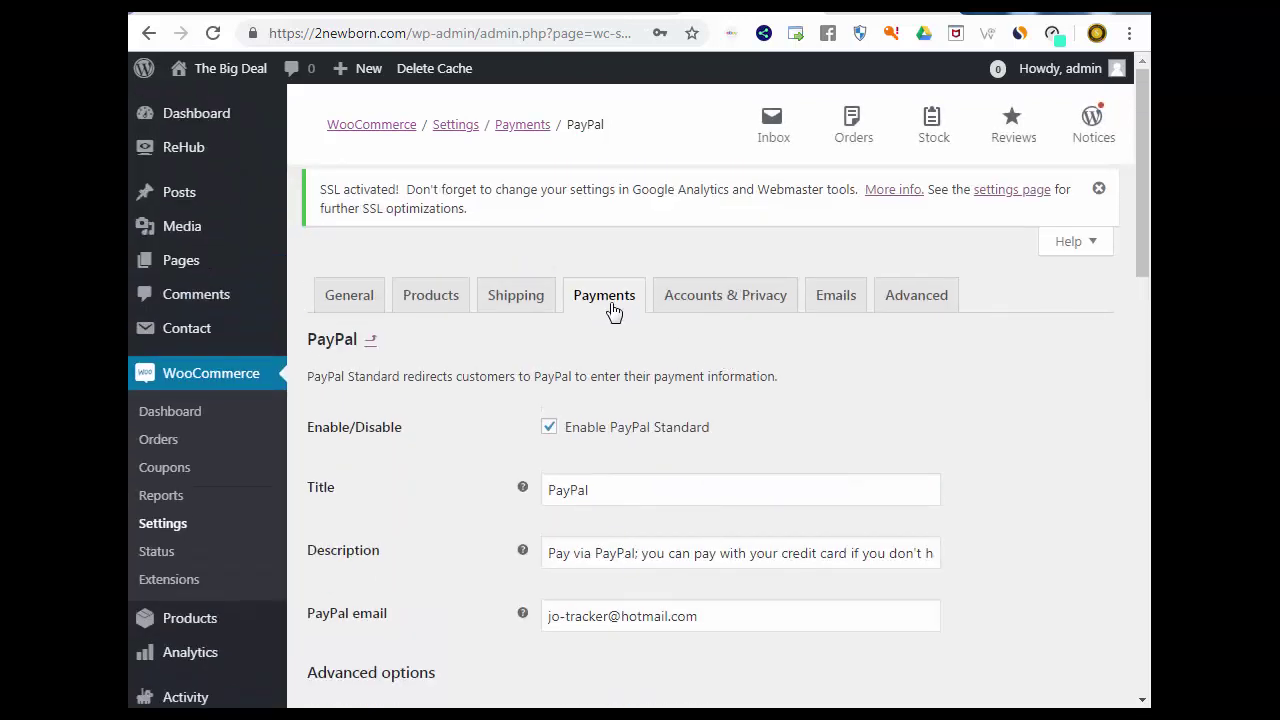
click(598, 302)
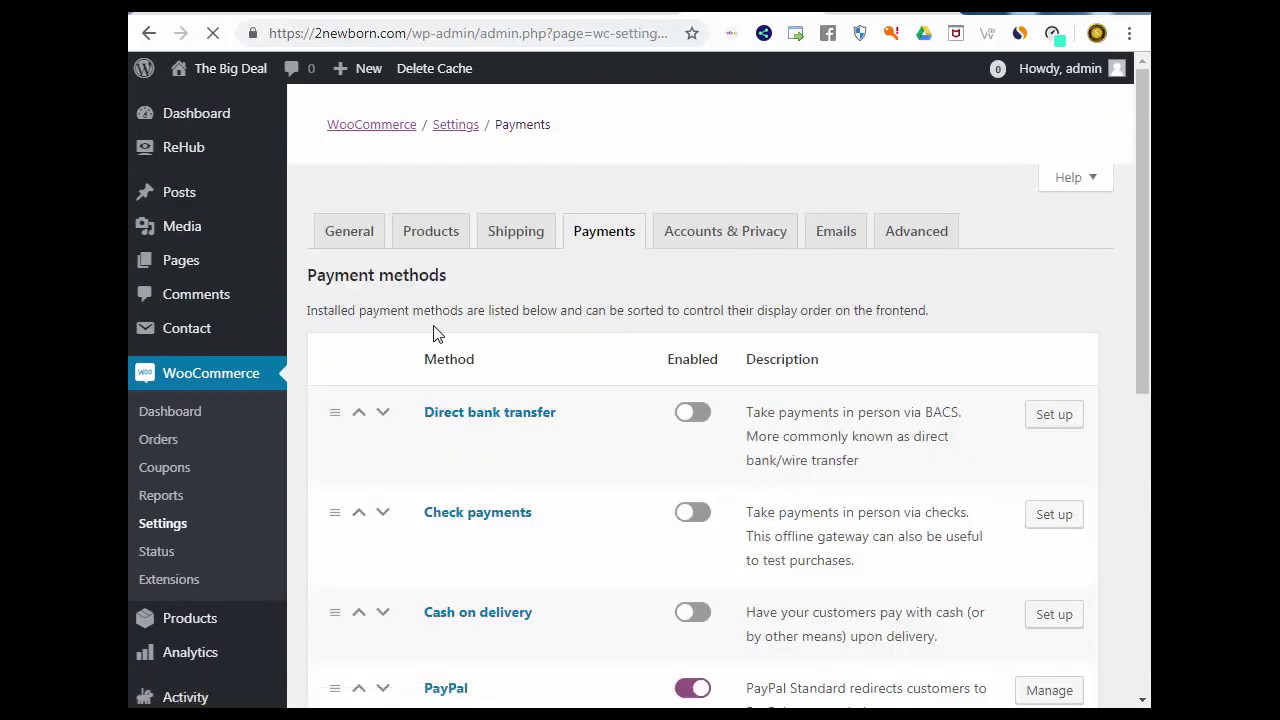
scroll(603, 374, down, 4)
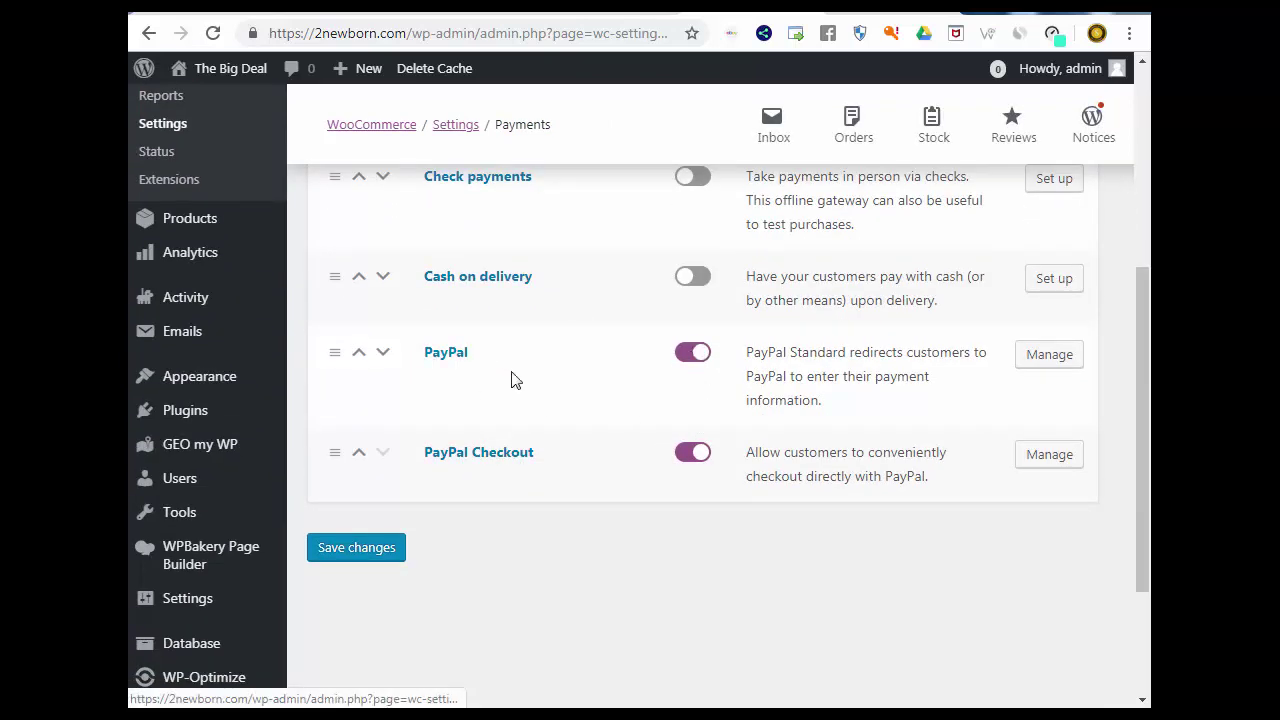
click(688, 356)
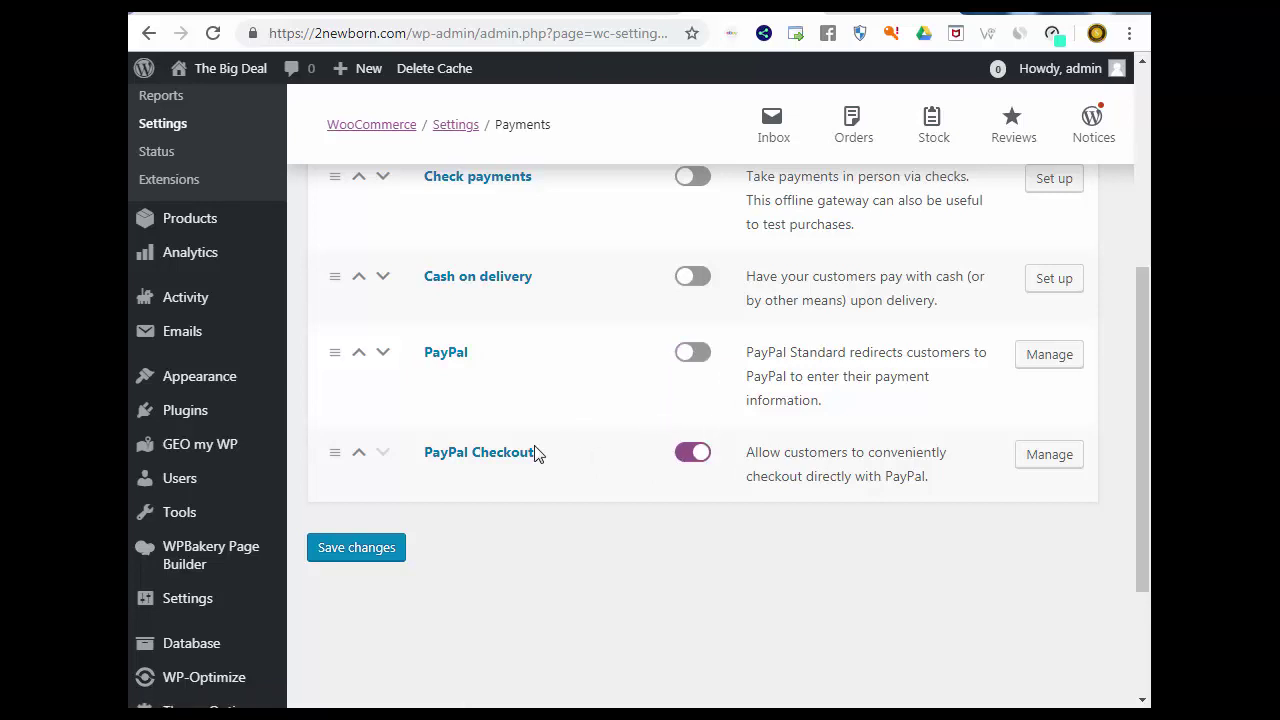
click(1020, 462)
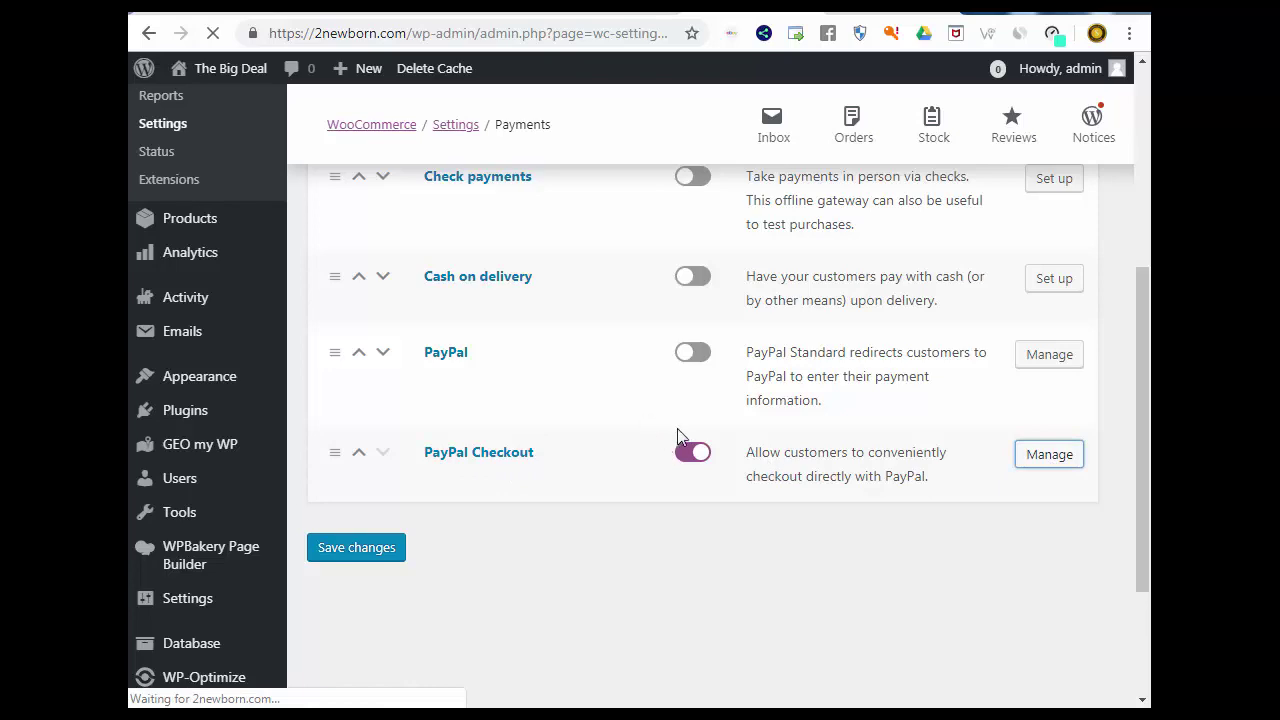
Step: Examine the PayPal Checkout settings, including the enable option, environment, API credentials and account linking
scroll(681, 437, down, 5)
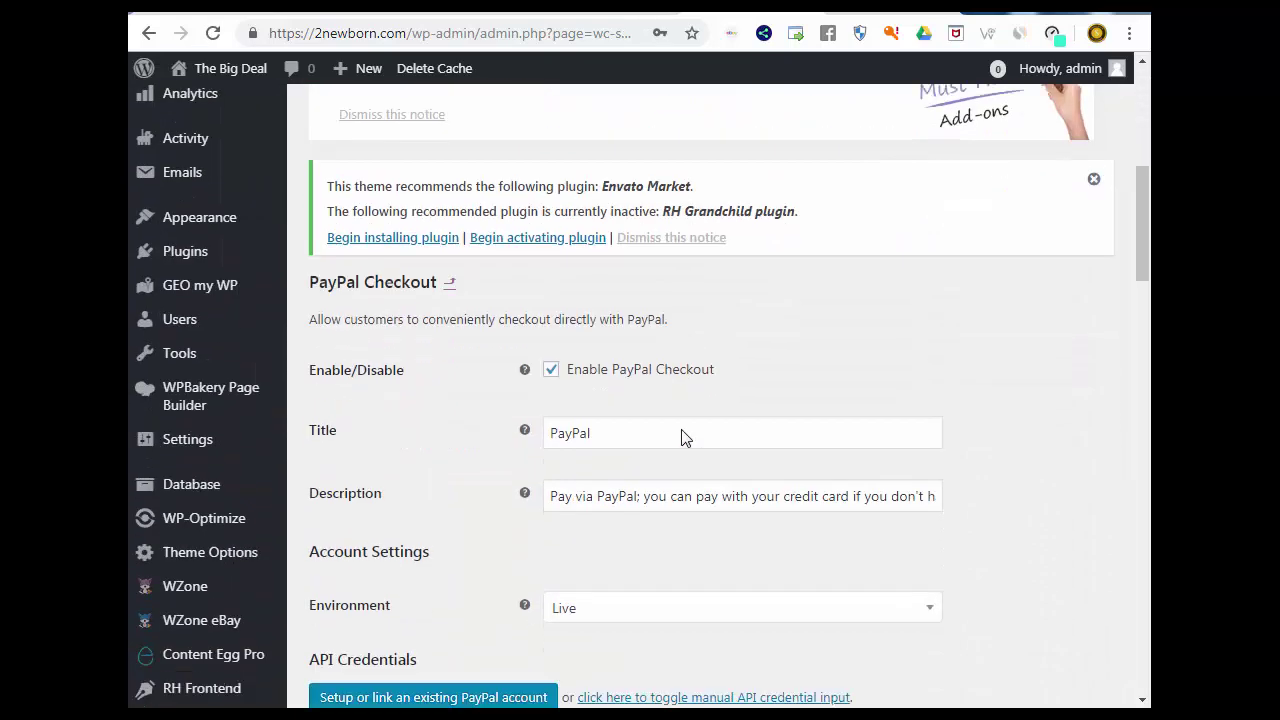
scroll(686, 437, down, 3)
scroll(680, 437, up, 2)
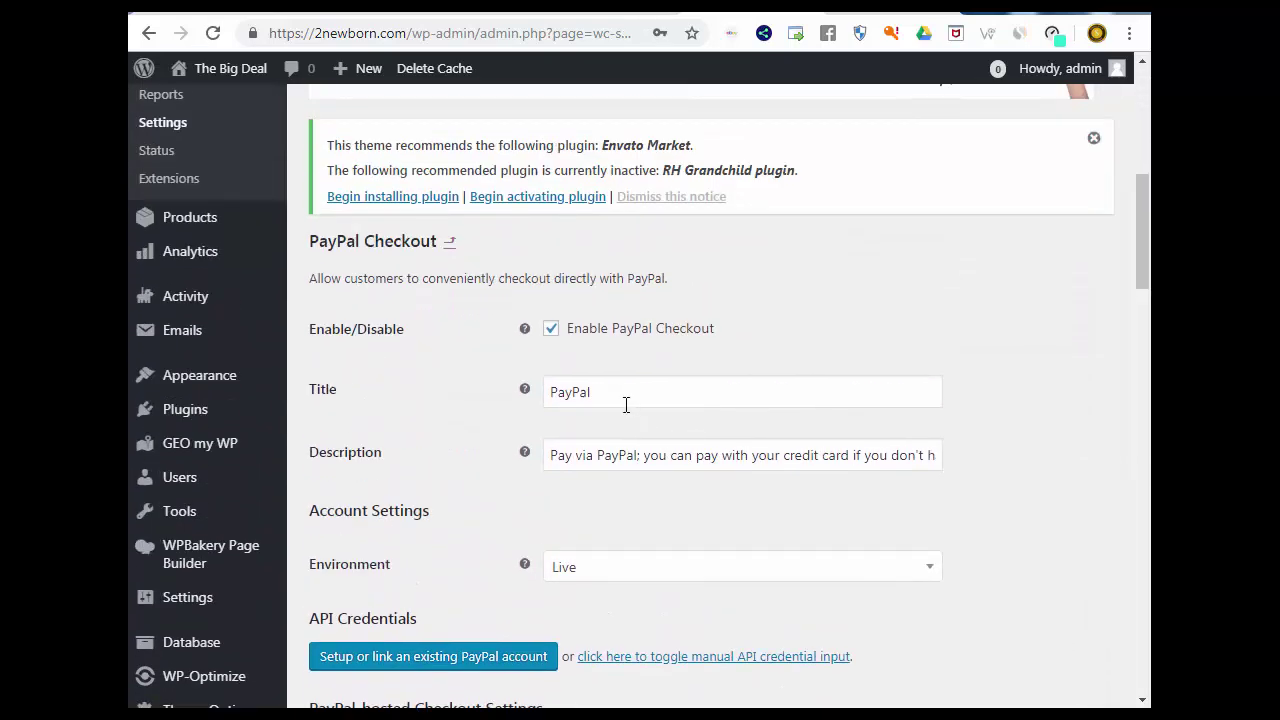
scroll(600, 410, down, 2)
scroll(498, 415, up, 1)
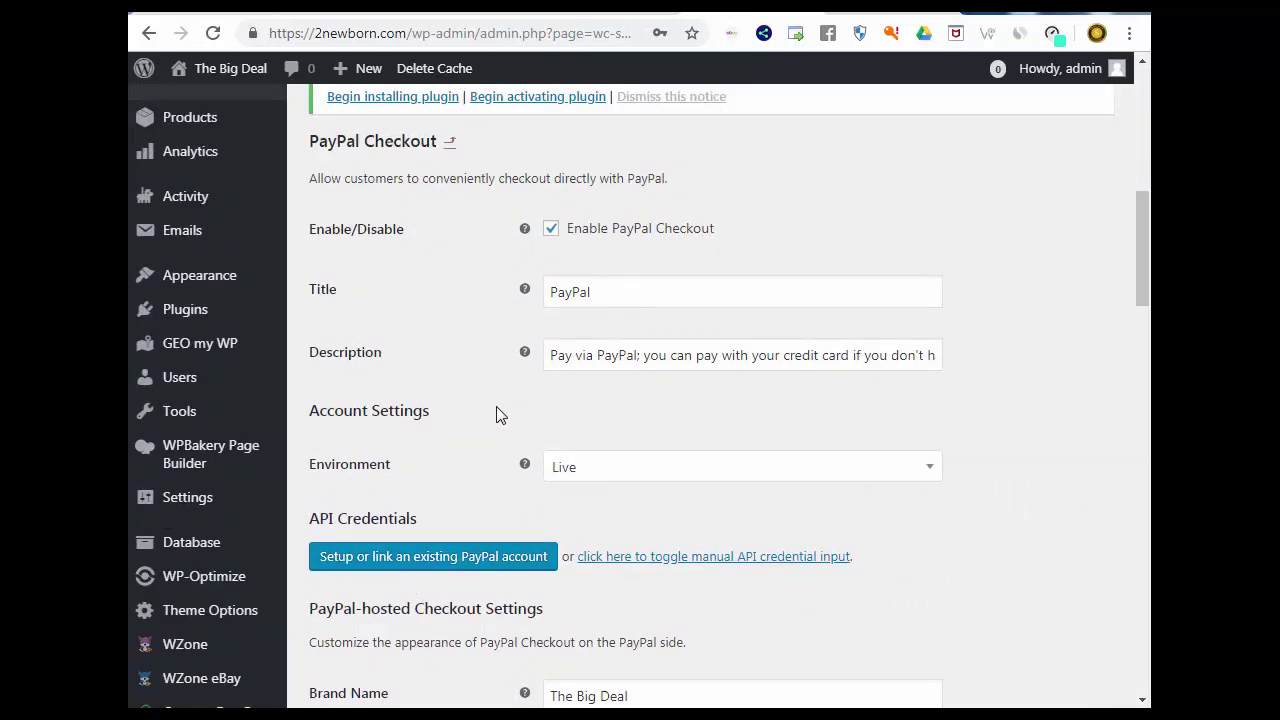
scroll(503, 417, down, 1)
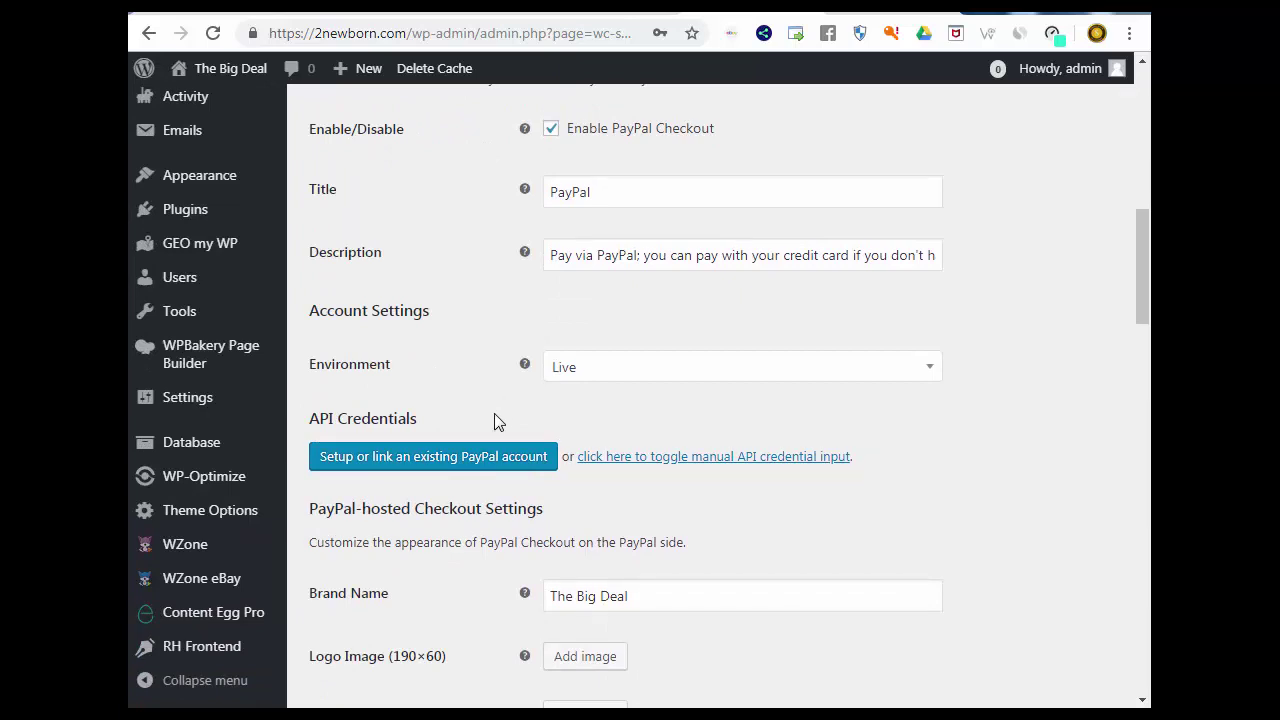
scroll(498, 421, down, 1)
scroll(495, 395, up, 2)
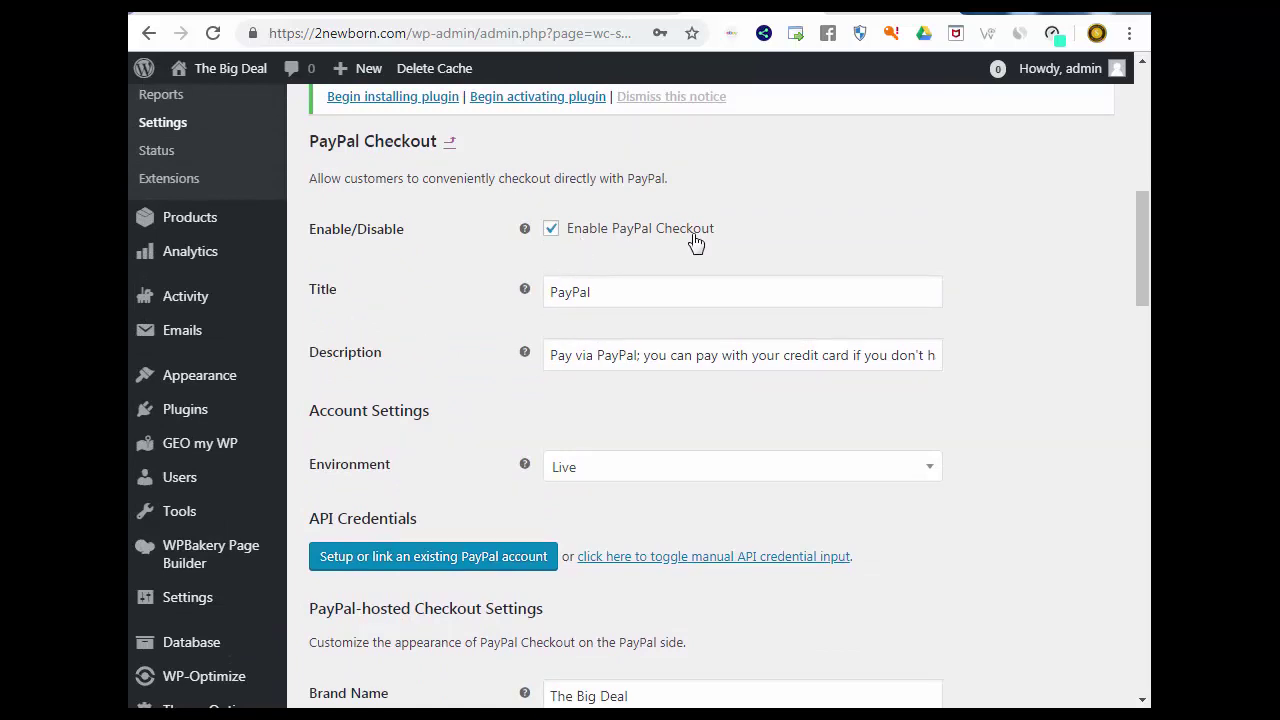
scroll(394, 337, down, 2)
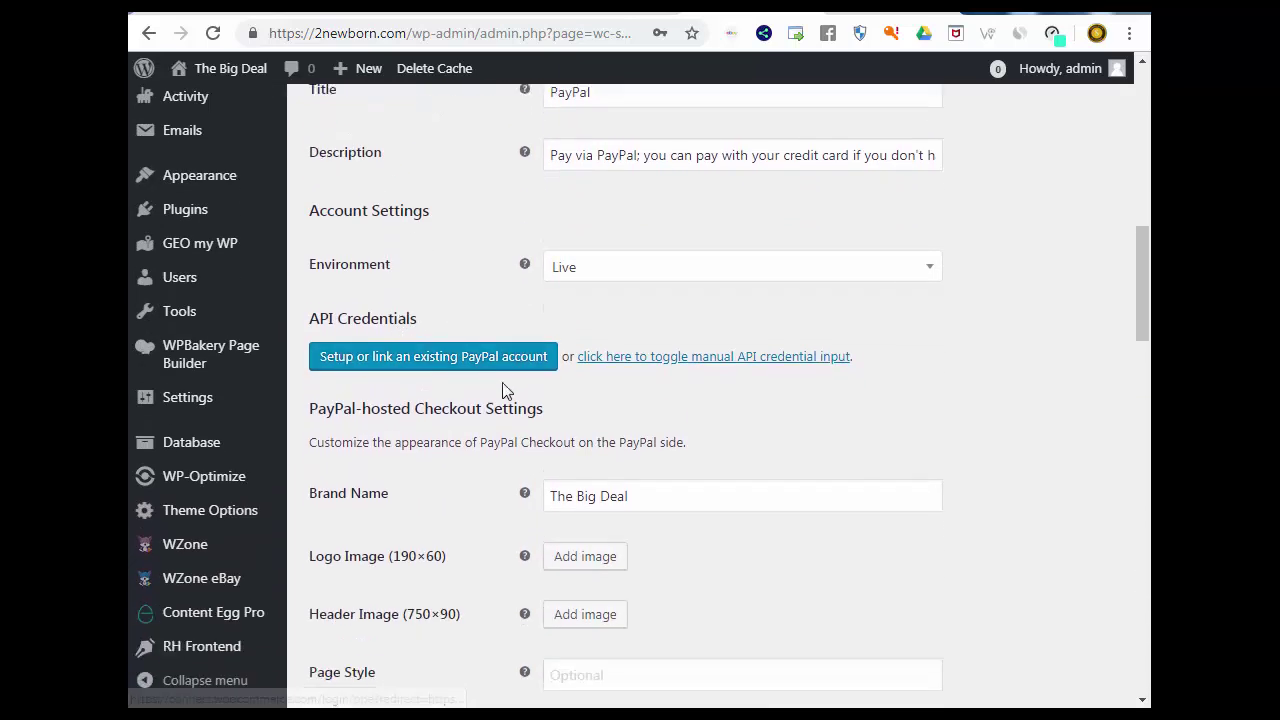
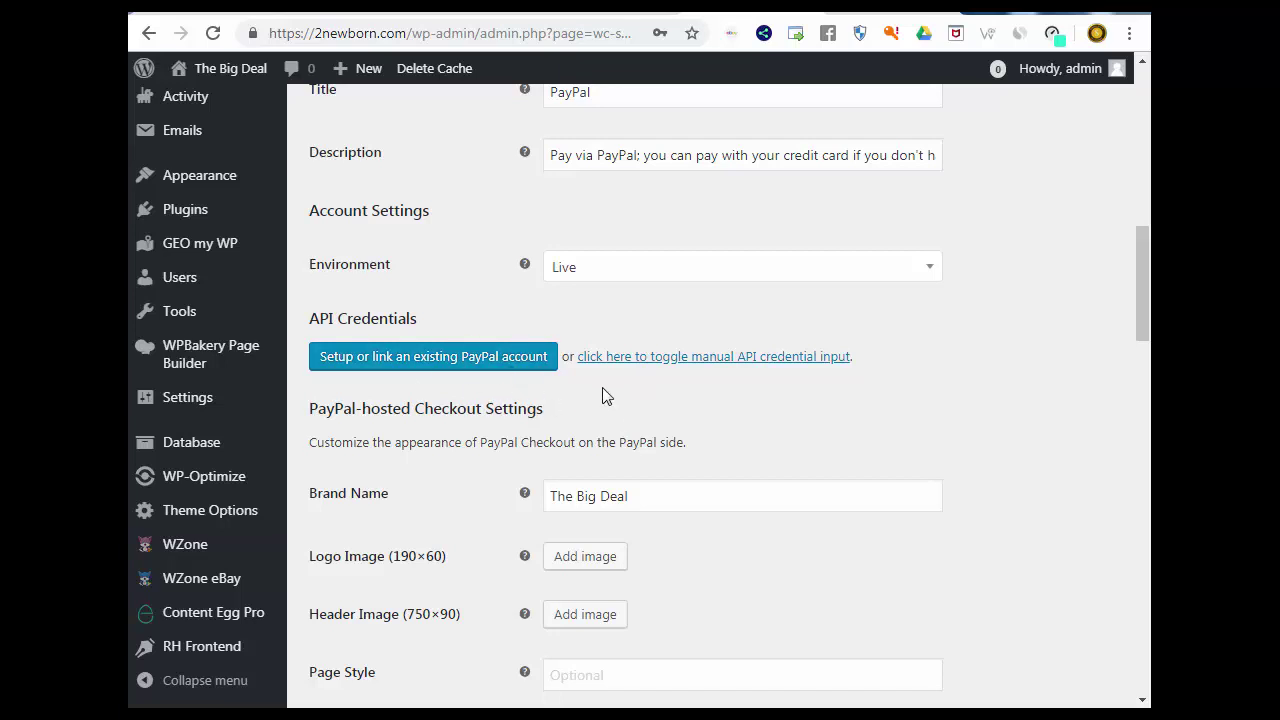
scroll(588, 345, up, 2)
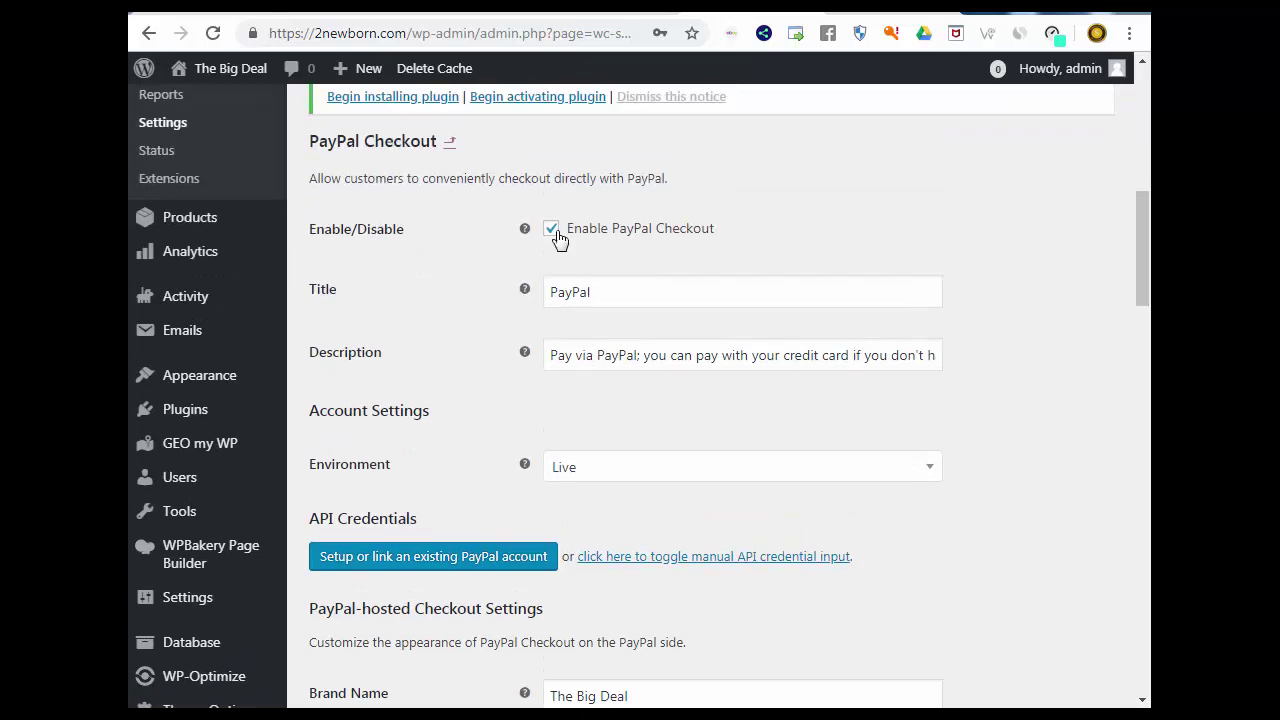
scroll(577, 360, down, 2)
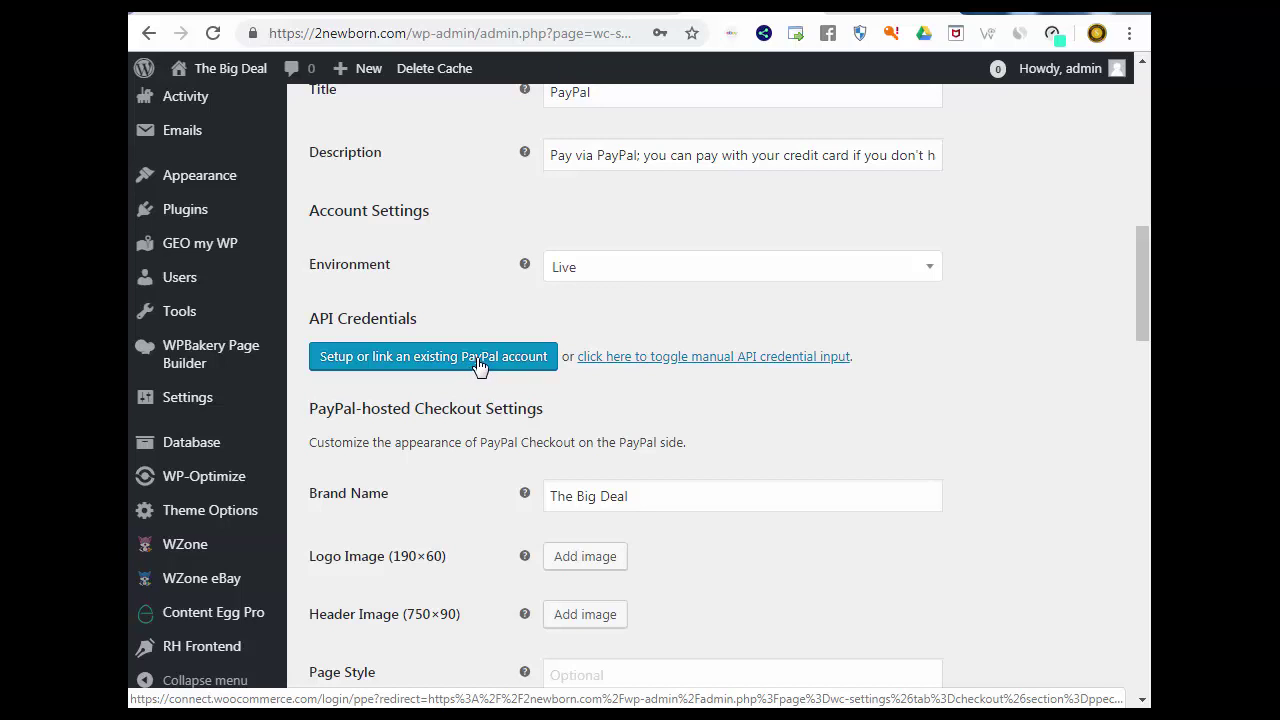
Step: Replace the brand name in the PayPal-hosted checkout settings with "2newborn", copied from the site's web address
scroll(470, 362, down, 2)
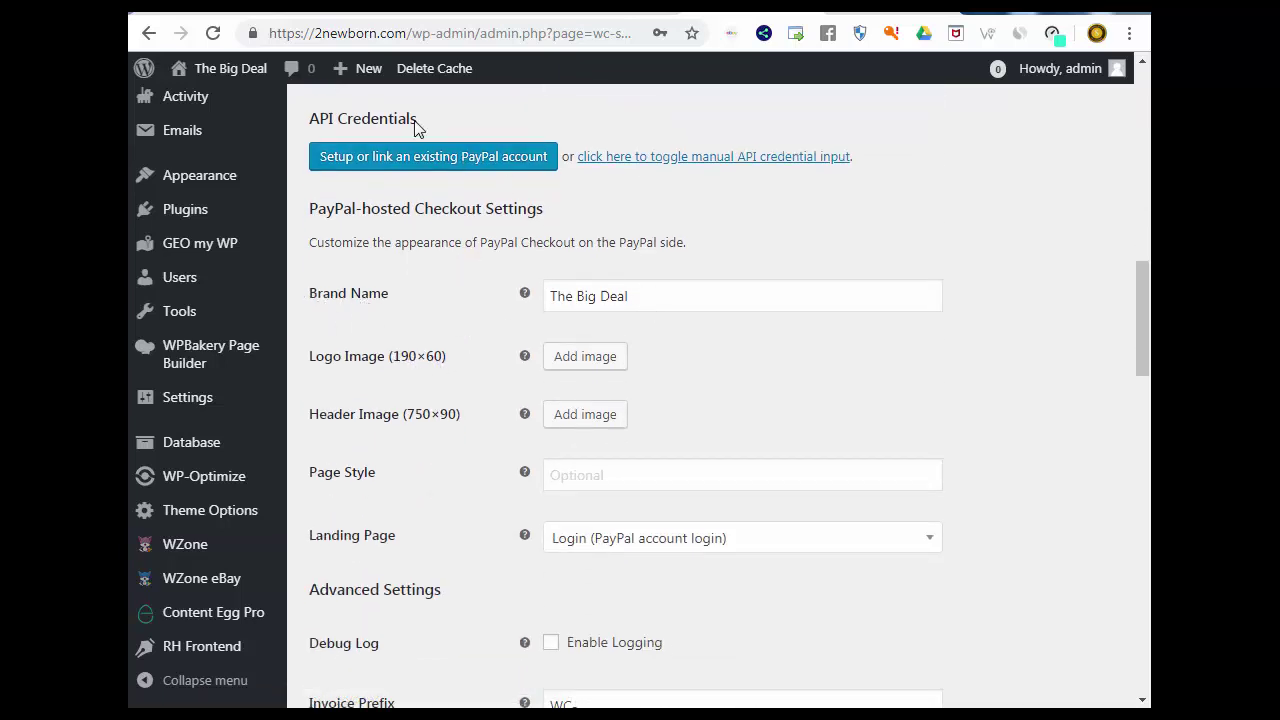
drag(377, 33, 321, 35)
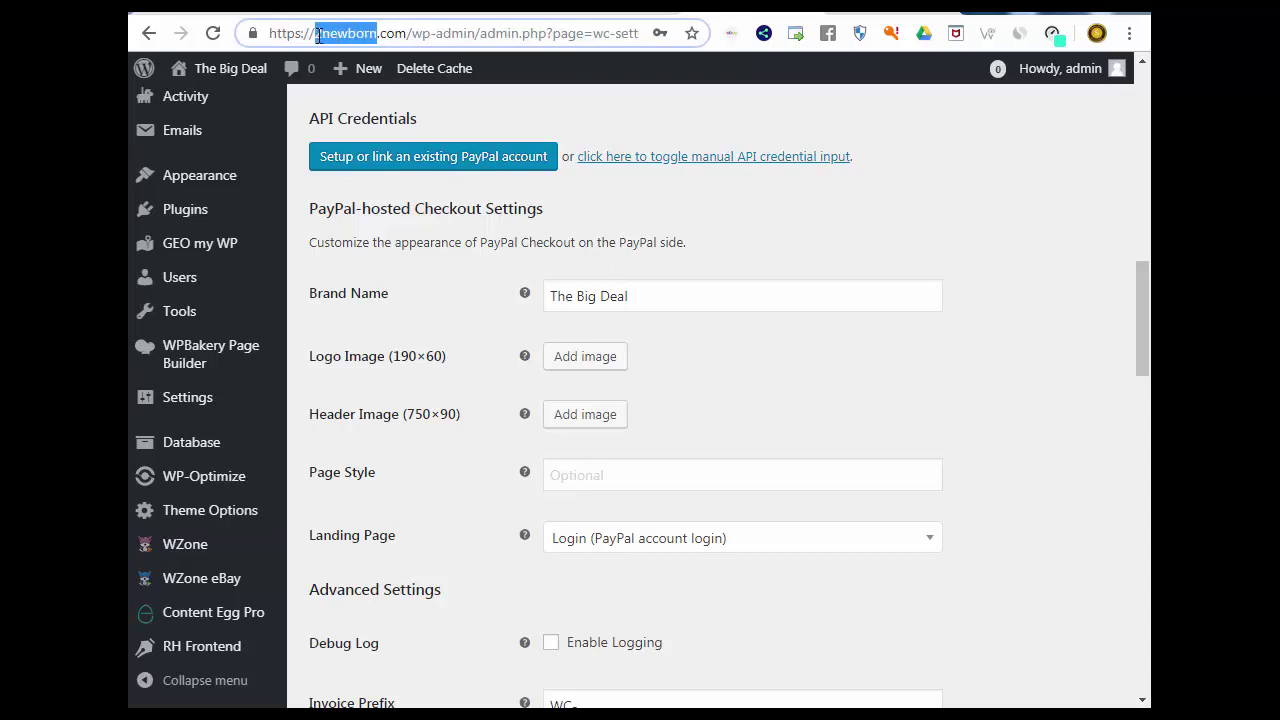
right_click(318, 35)
click(349, 108)
triple_click(636, 293)
right_click(568, 294)
click(622, 358)
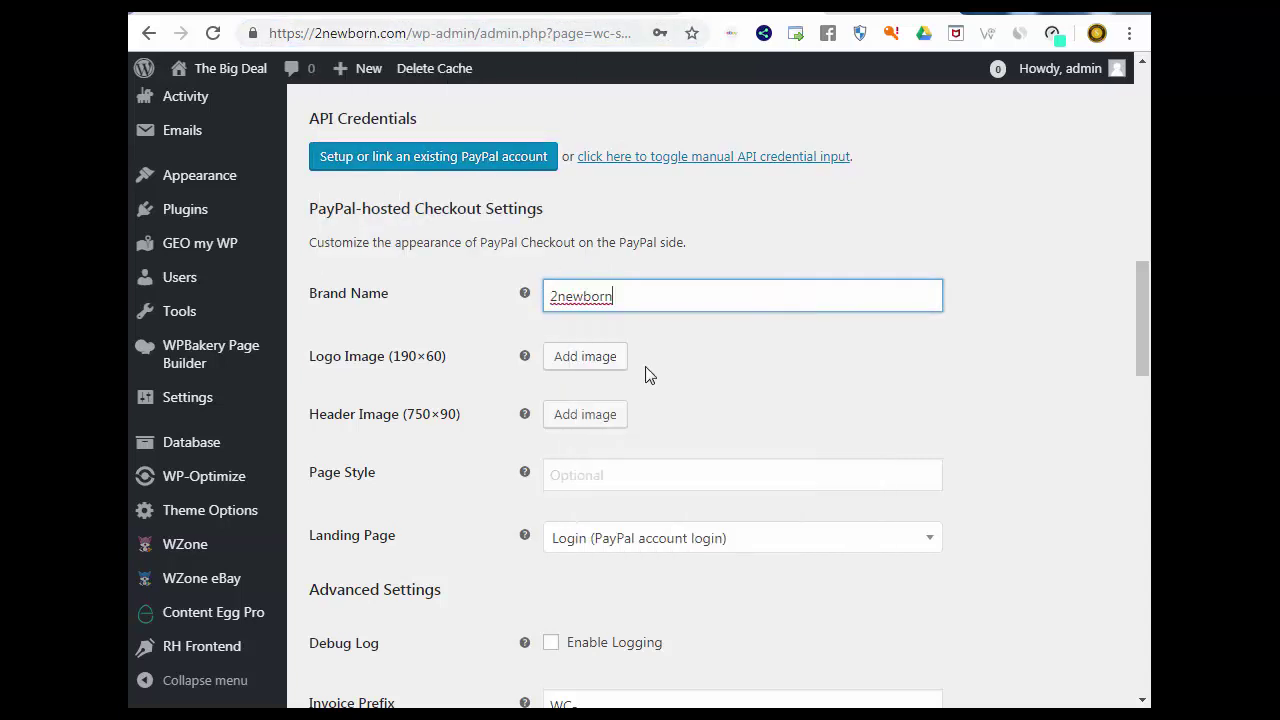
click(648, 373)
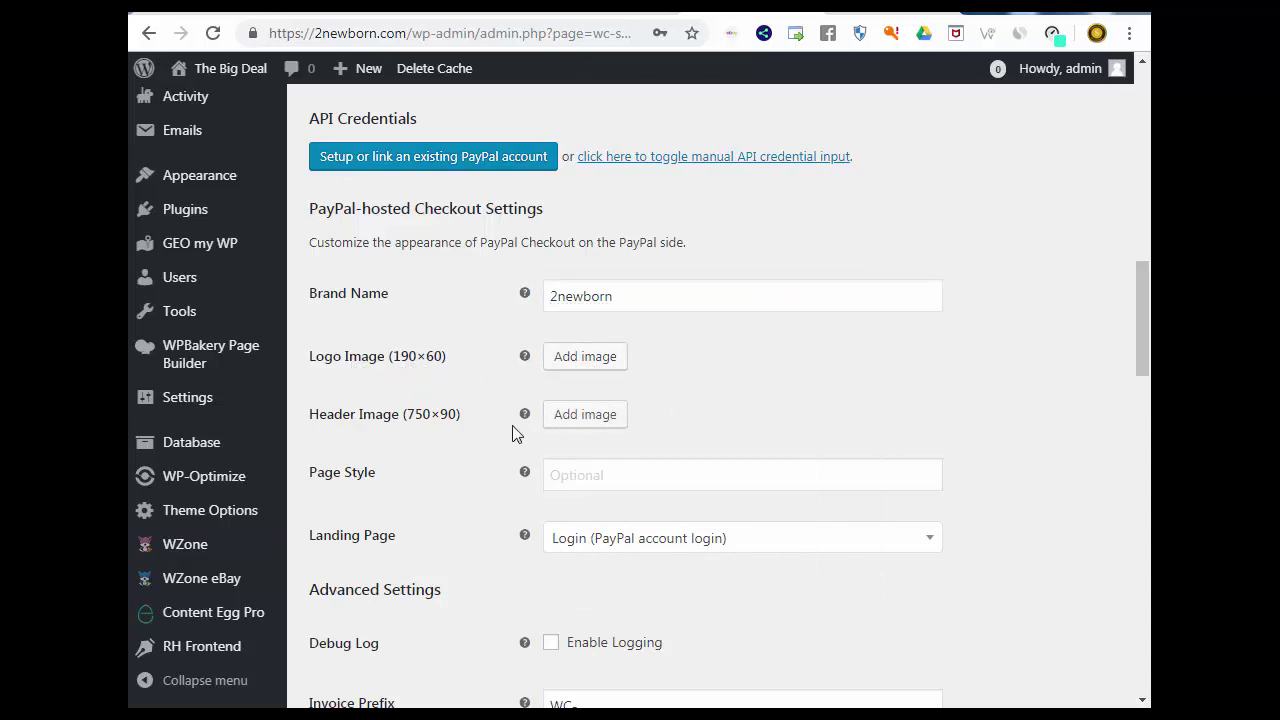
scroll(695, 410, down, 1)
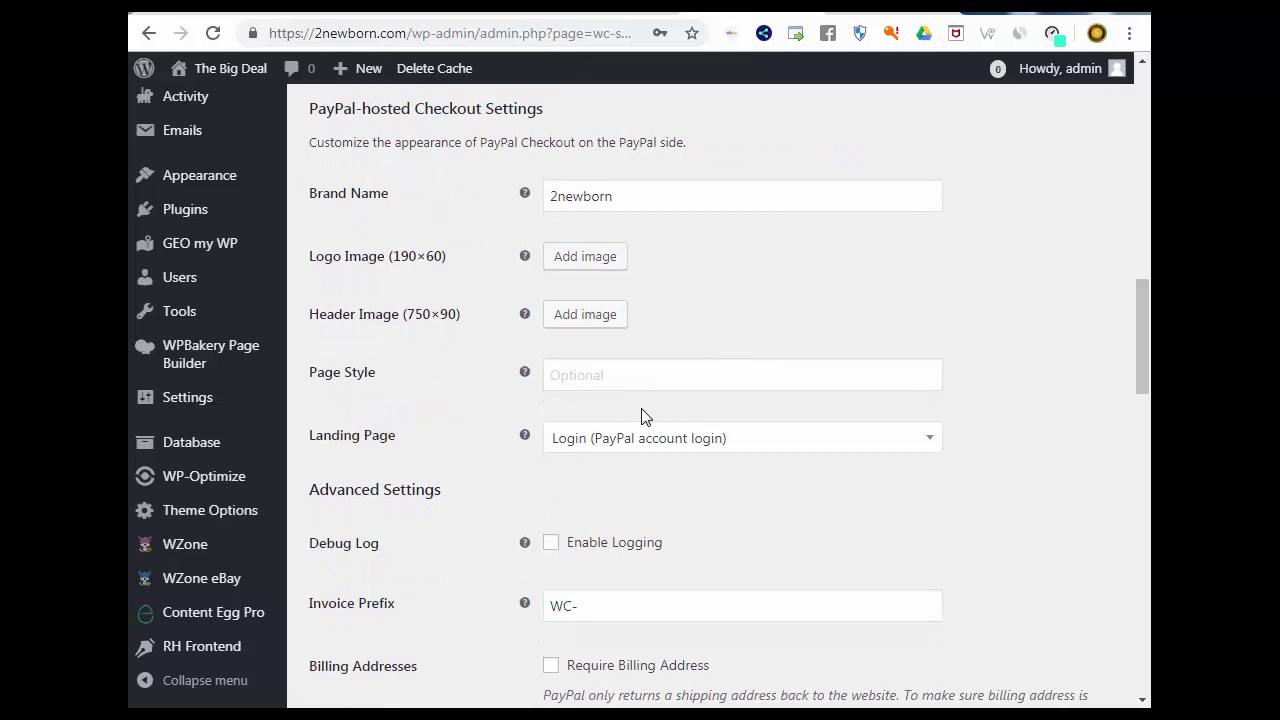
Step: Change the invoice prefix in the PayPal Checkout advanced settings to "2N-"
scroll(535, 440, down, 1)
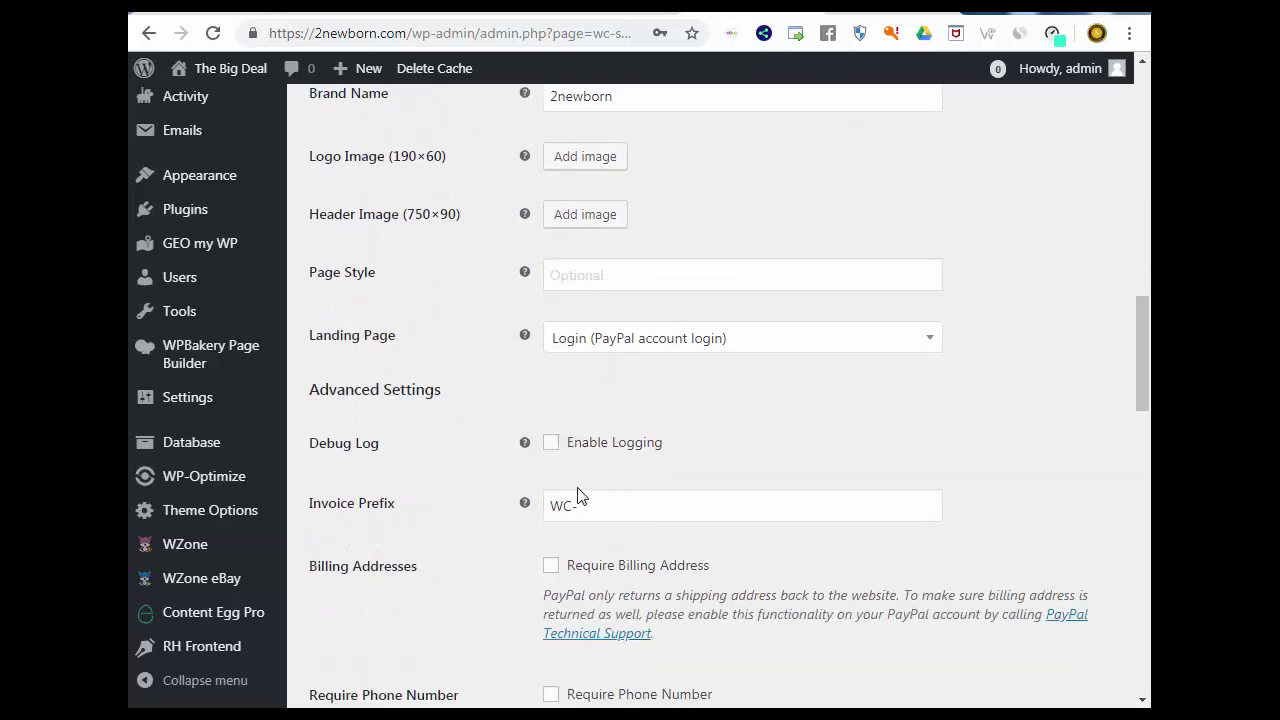
drag(571, 506, 548, 506)
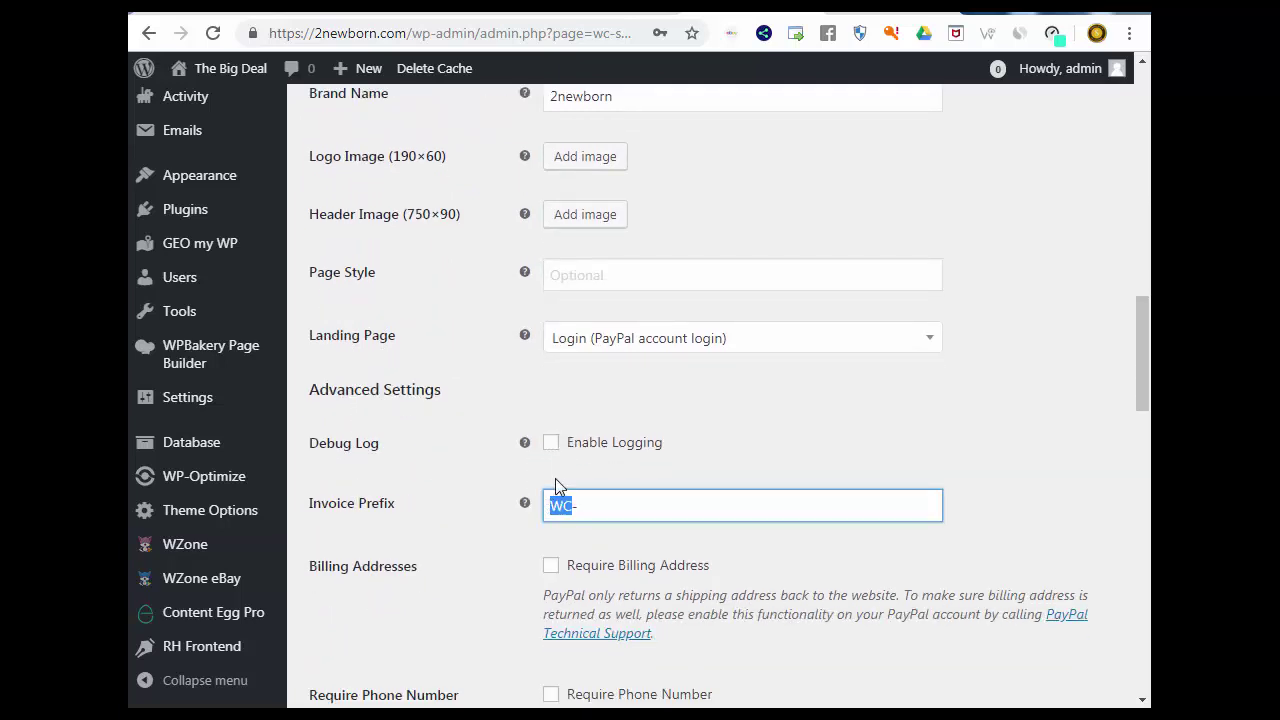
text(N)
text(N)
scroll(531, 484, down, 1)
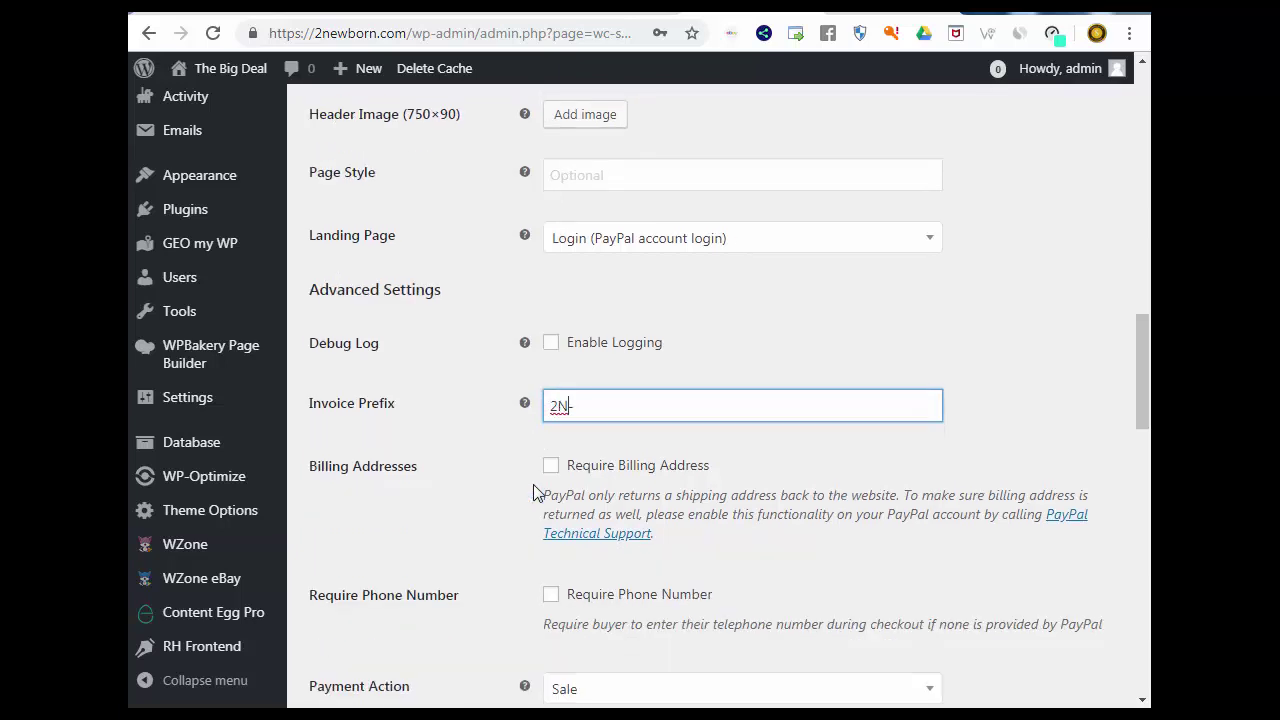
Step: Examine the billing address, phone number and payment action settings, then the available button colors and layouts without changing them
scroll(527, 497, down, 1)
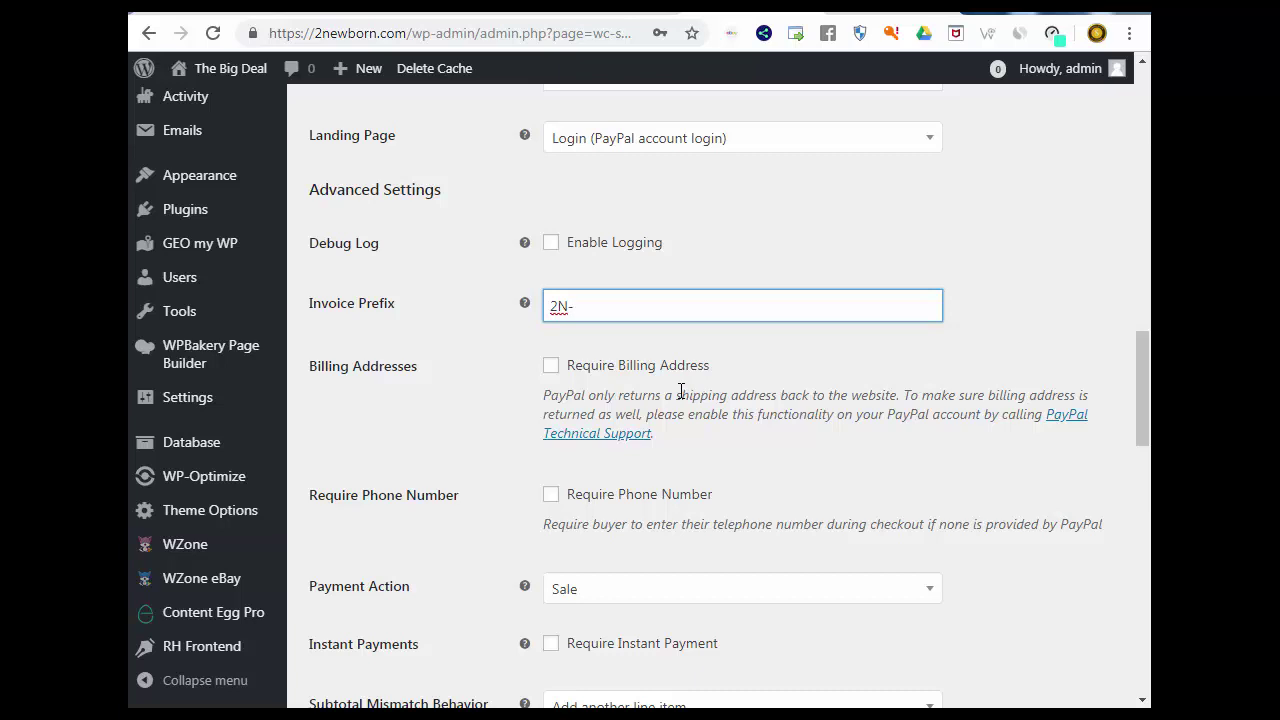
scroll(682, 386, down, 1)
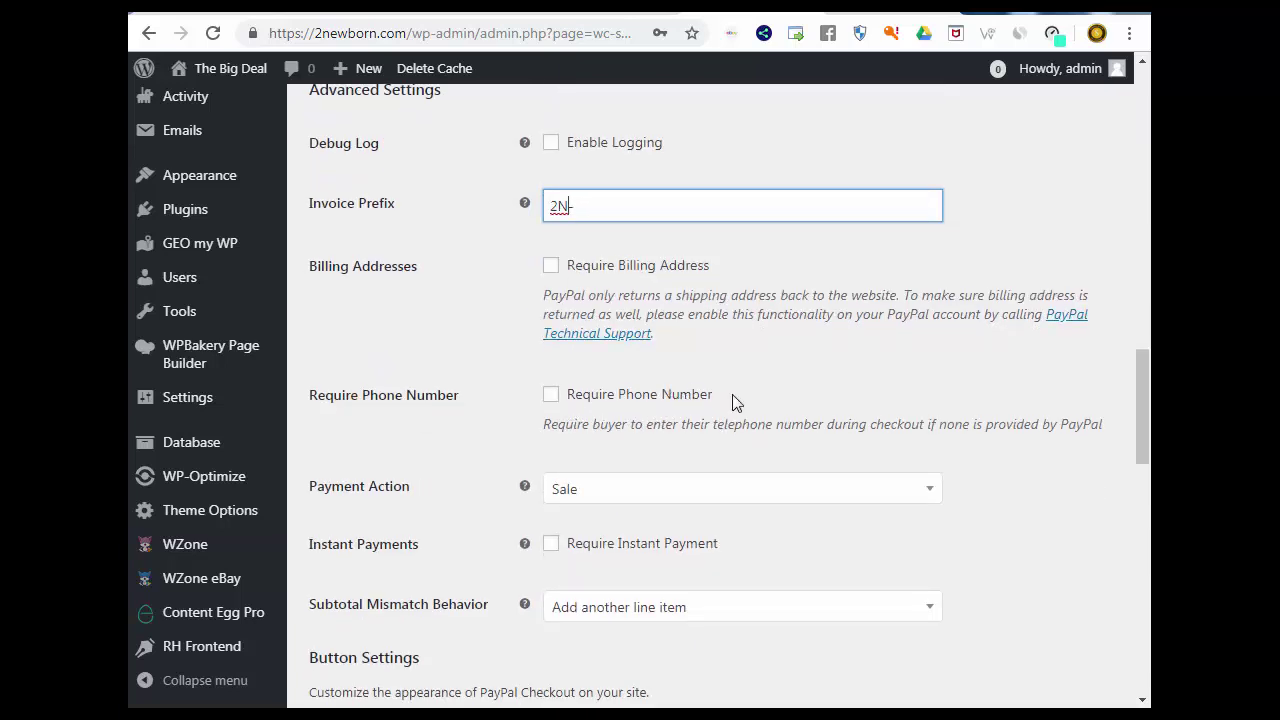
scroll(732, 394, down, 1)
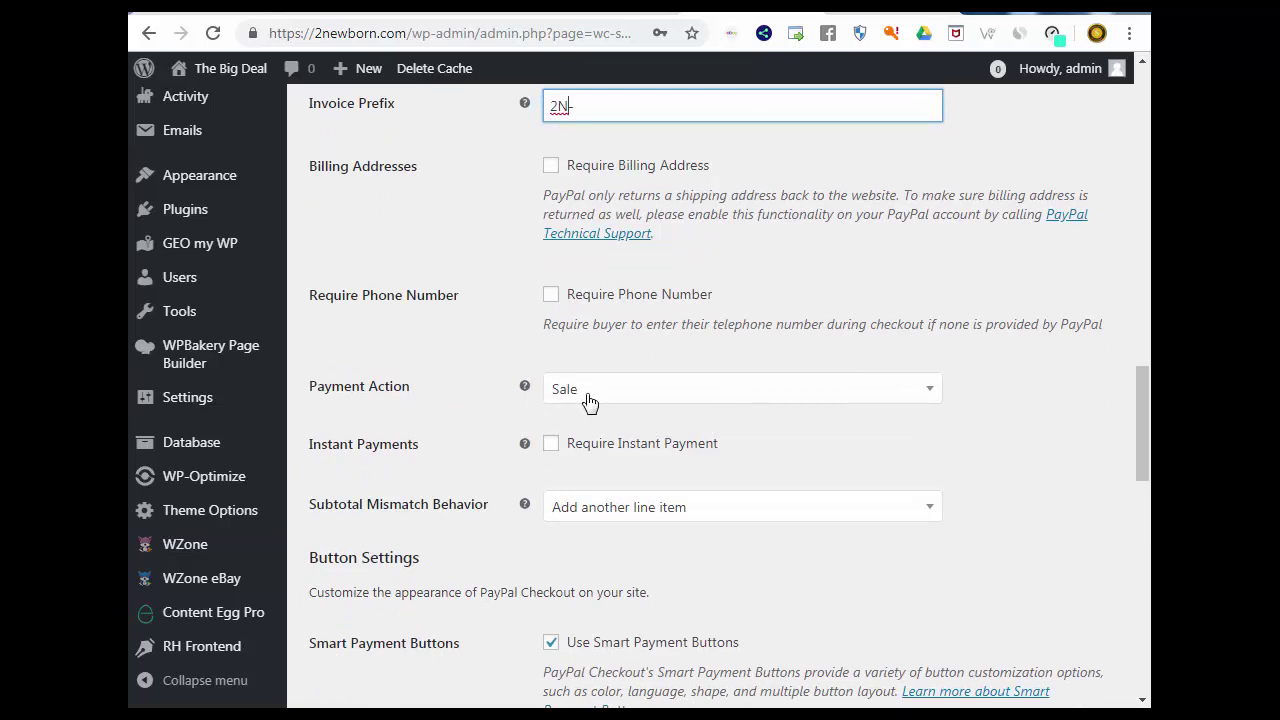
scroll(532, 422, down, 3)
scroll(532, 425, down, 1)
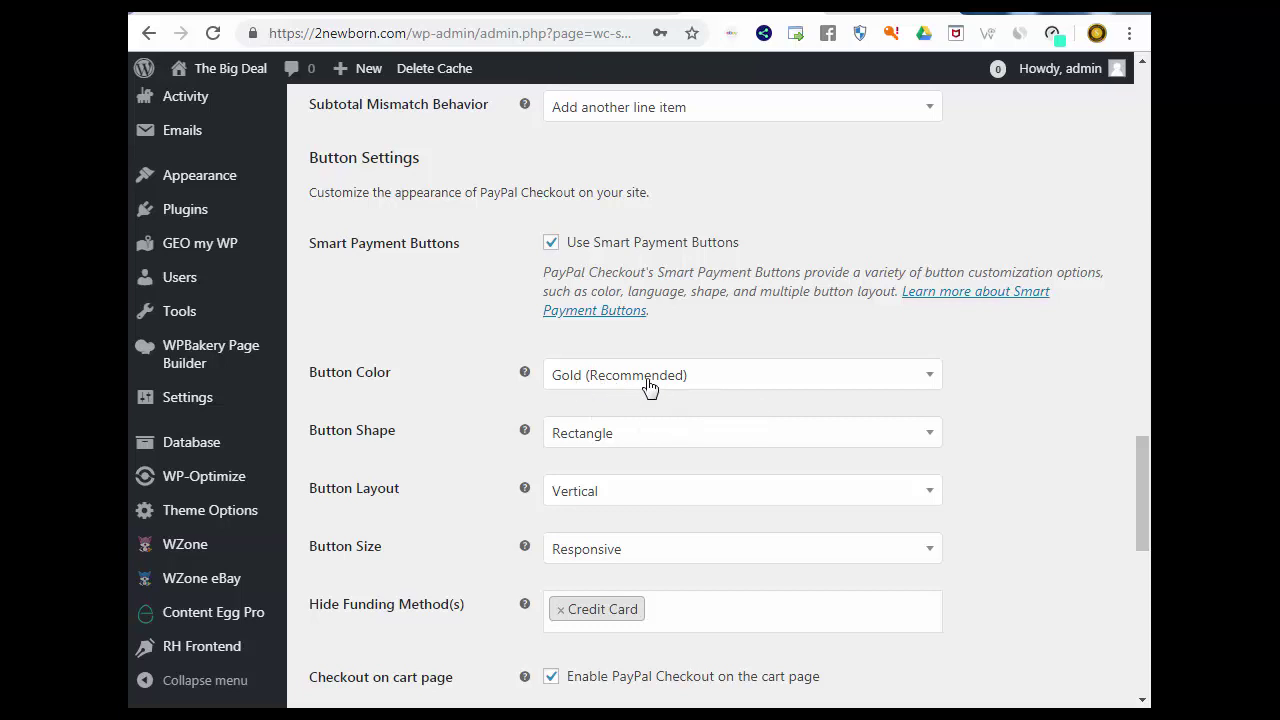
click(585, 388)
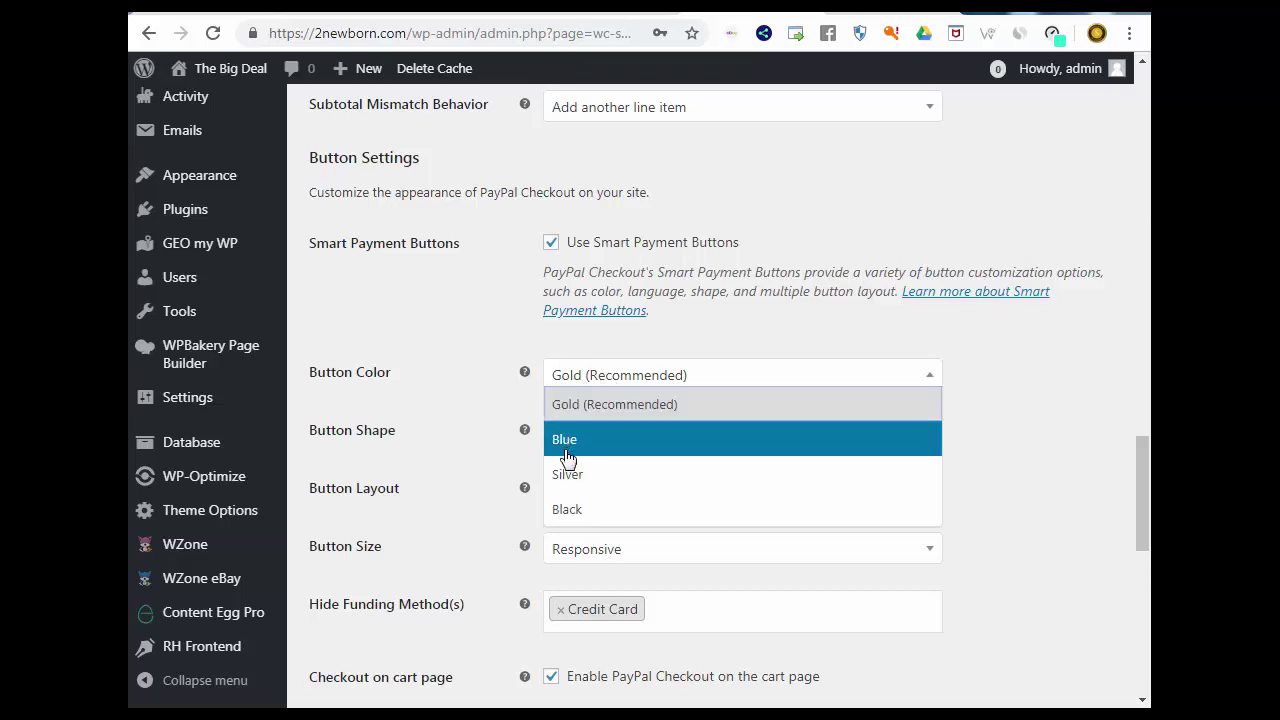
click(490, 440)
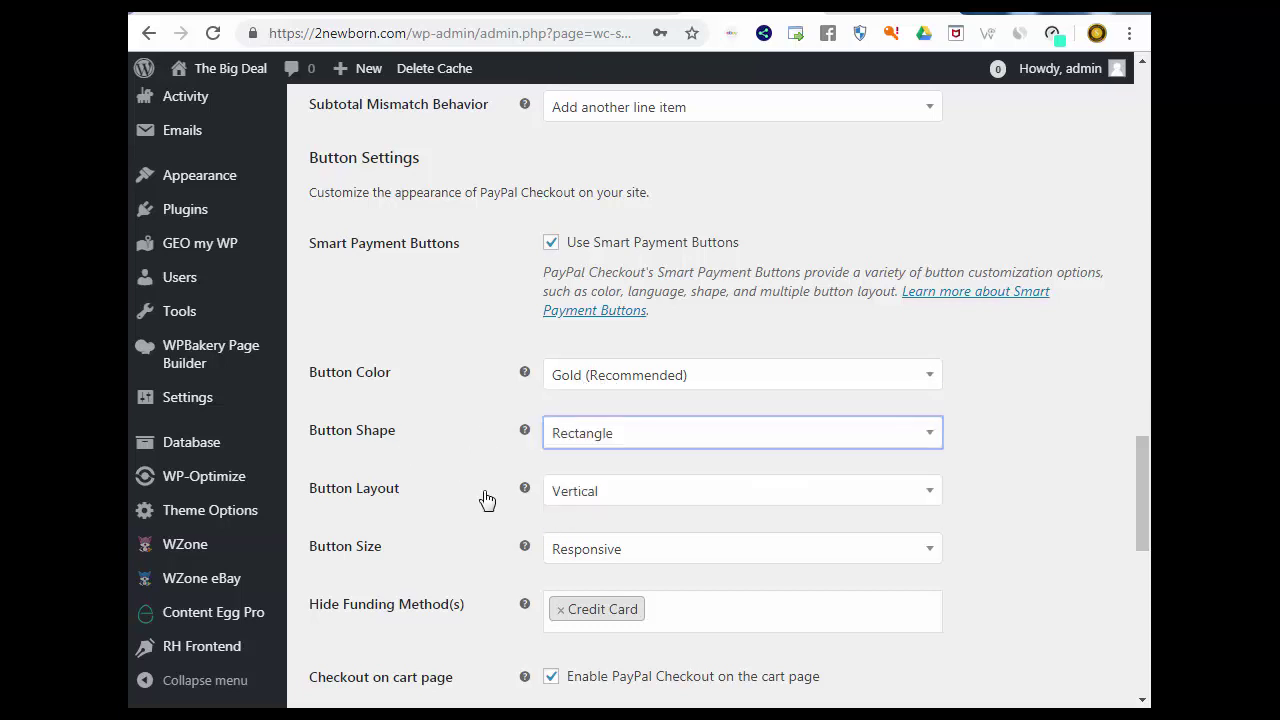
scroll(486, 497, down, 2)
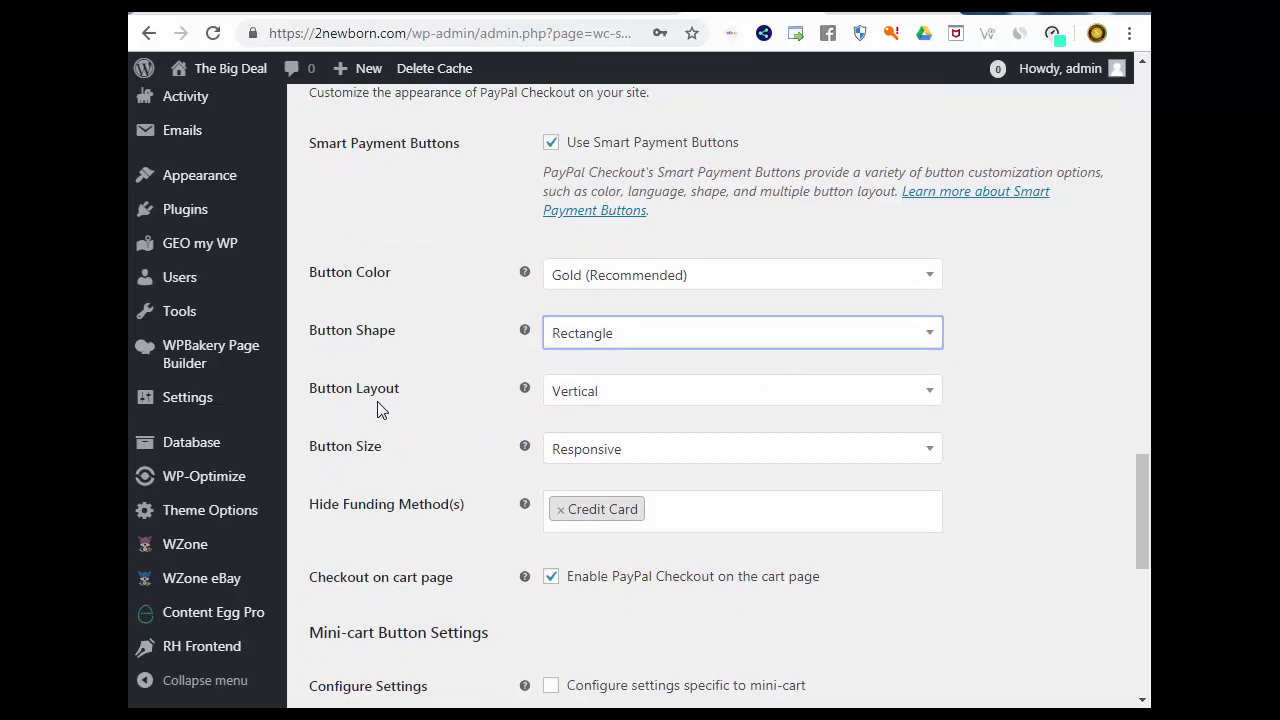
click(634, 403)
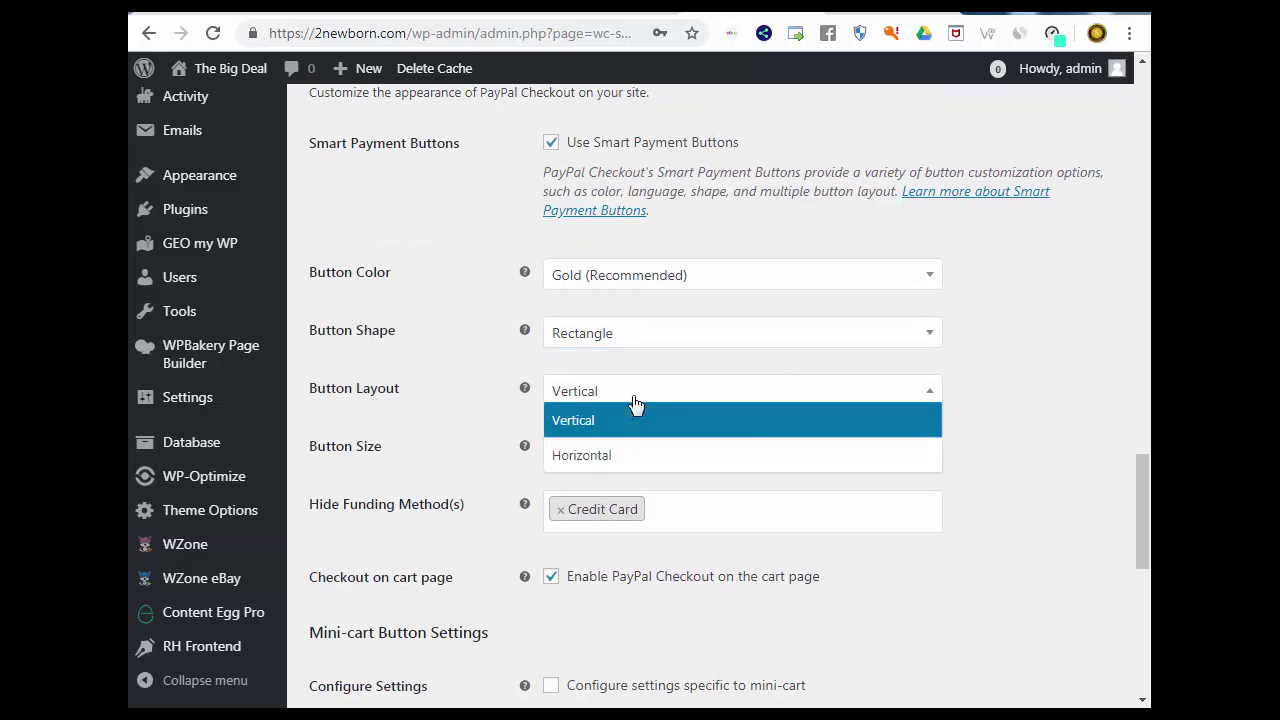
click(470, 400)
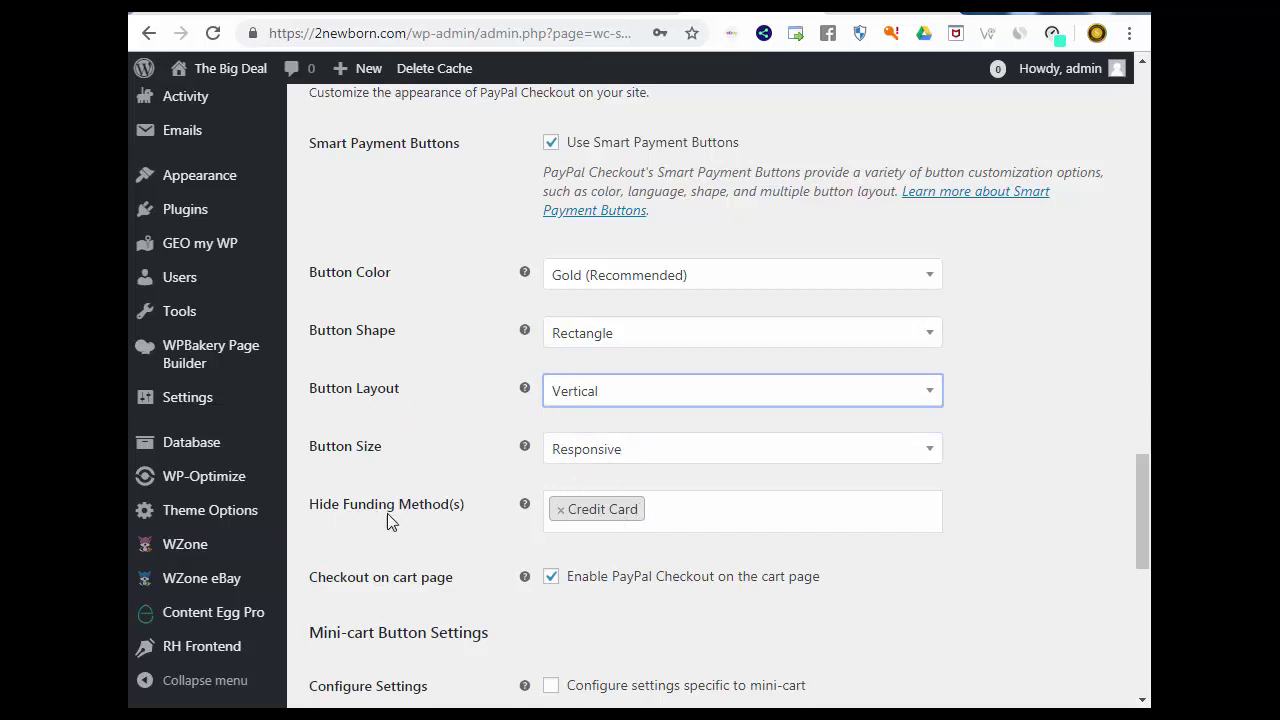
Step: Disable PayPal Checkout on the cart page in the button settings
scroll(410, 518, down, 2)
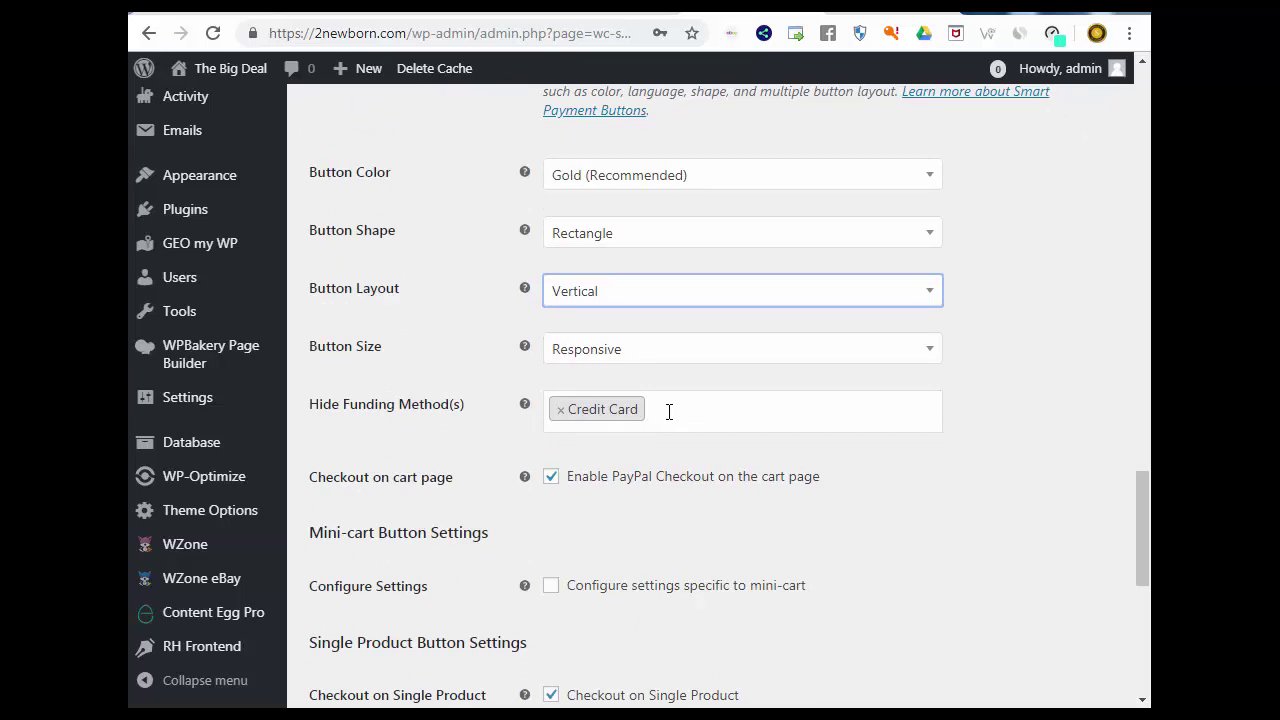
scroll(690, 437, down, 2)
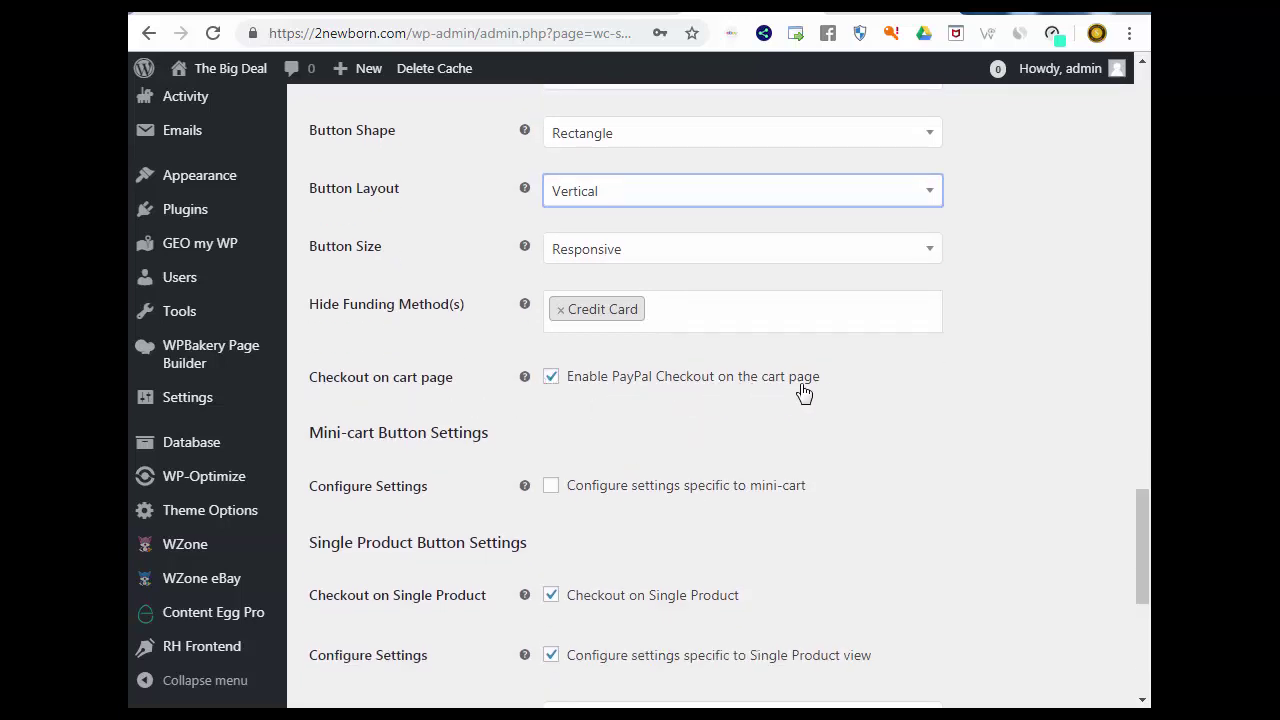
click(552, 378)
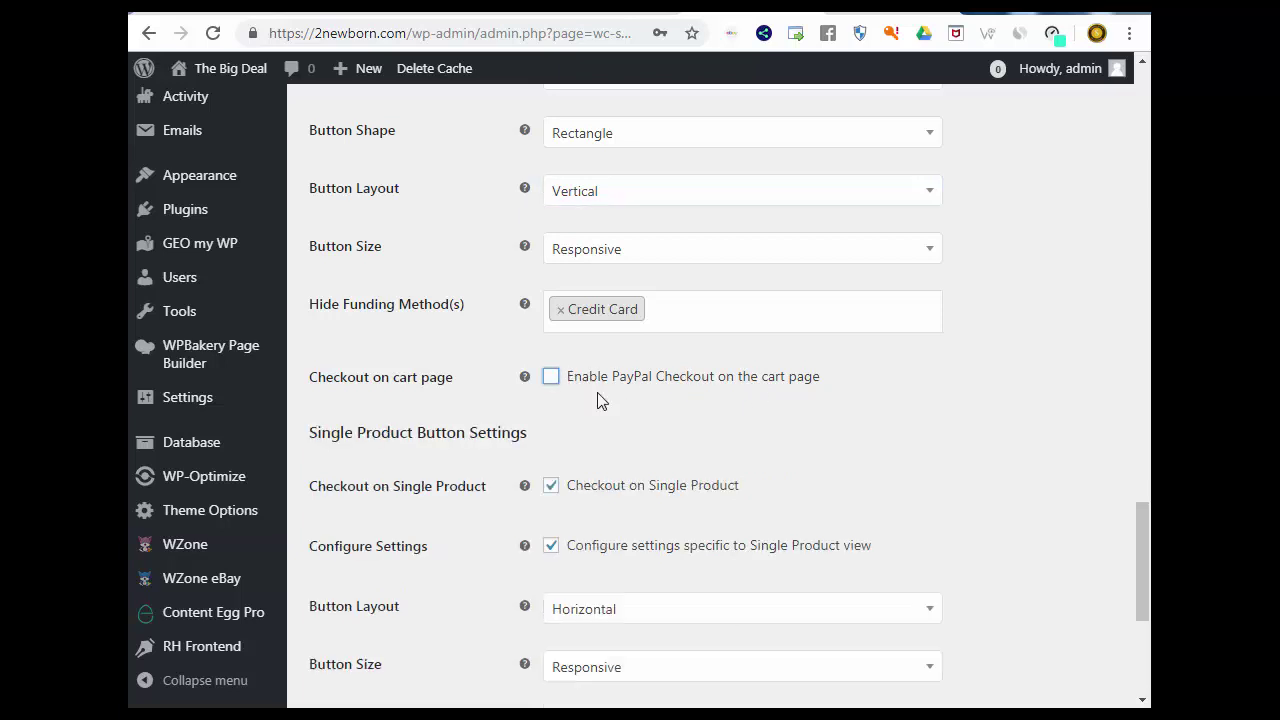
scroll(666, 430, down, 1)
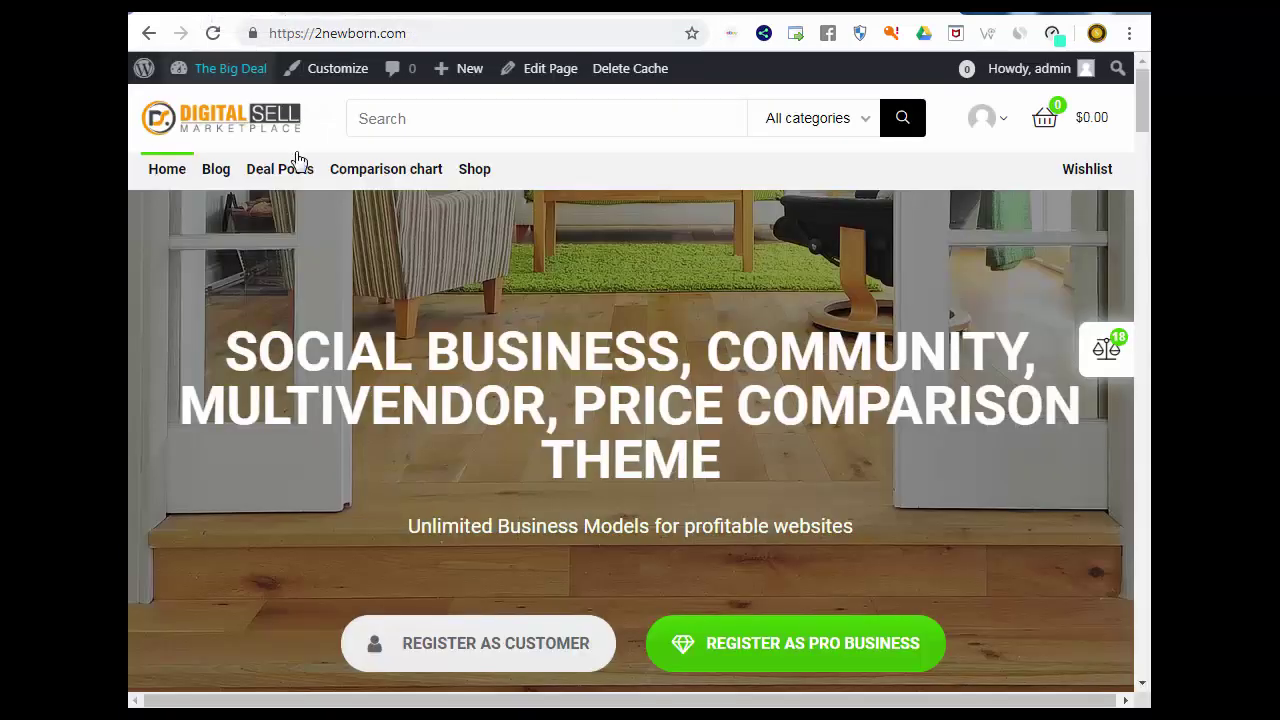
Step: Open the Sandisk CZ48 128GB flash drive from the storefront, examine its purchase area, and return to the PayPal Checkout settings
scroll(549, 289, down, 10)
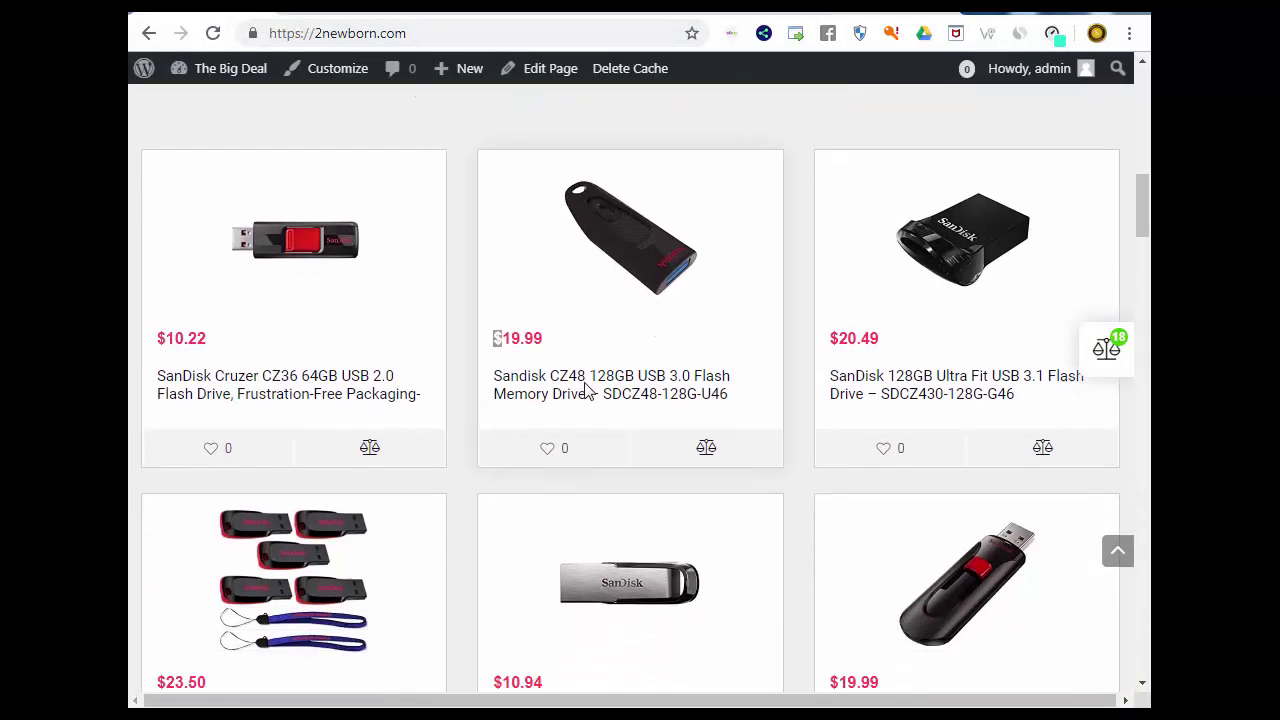
click(586, 390)
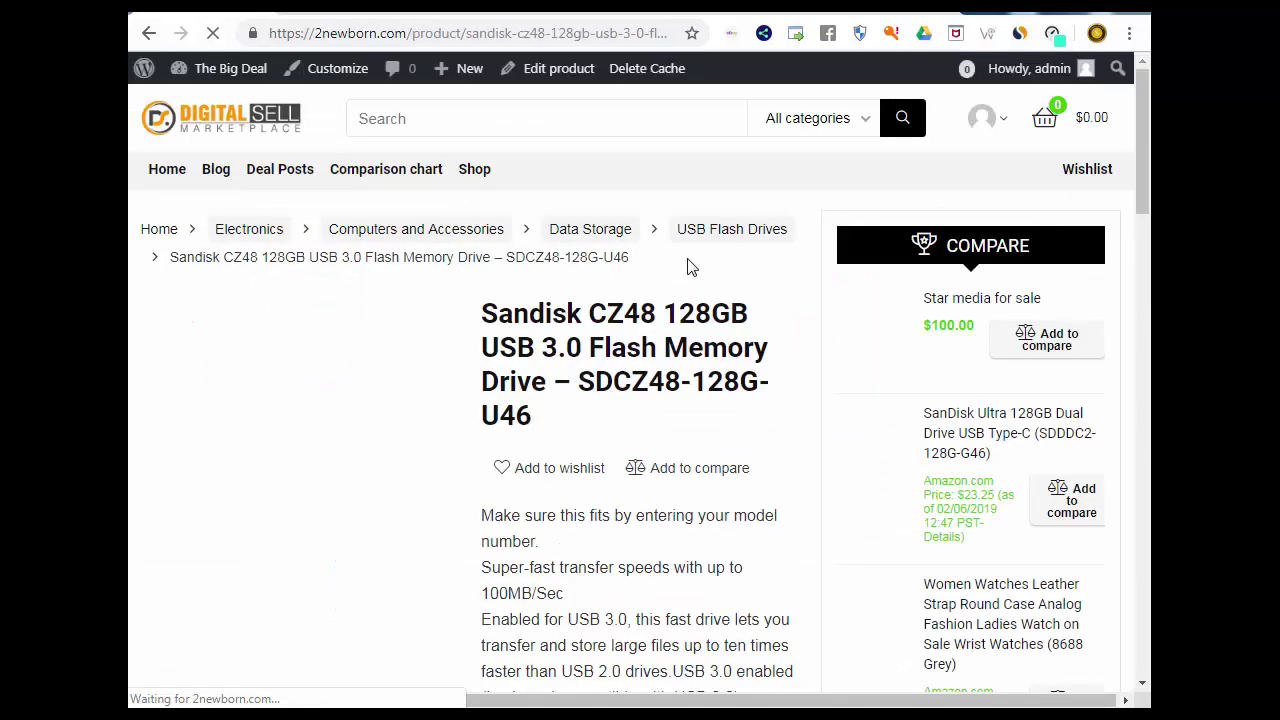
scroll(687, 266, down, 4)
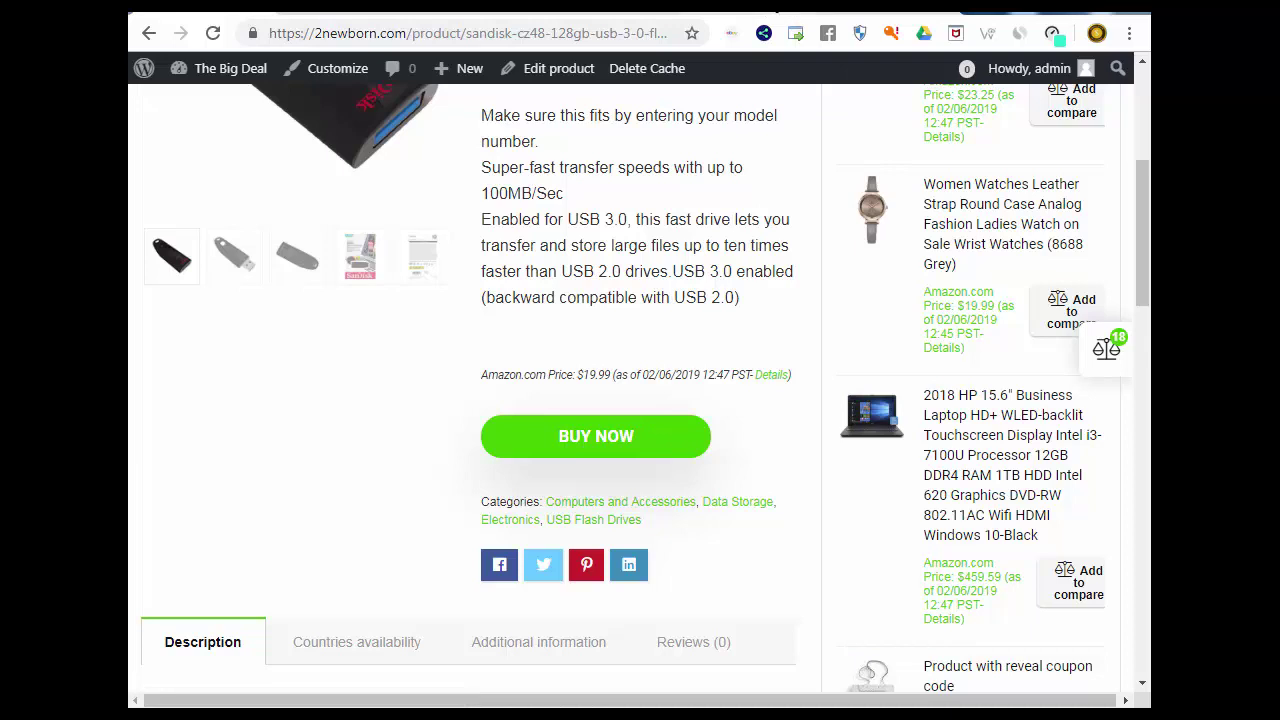
click(780, 6)
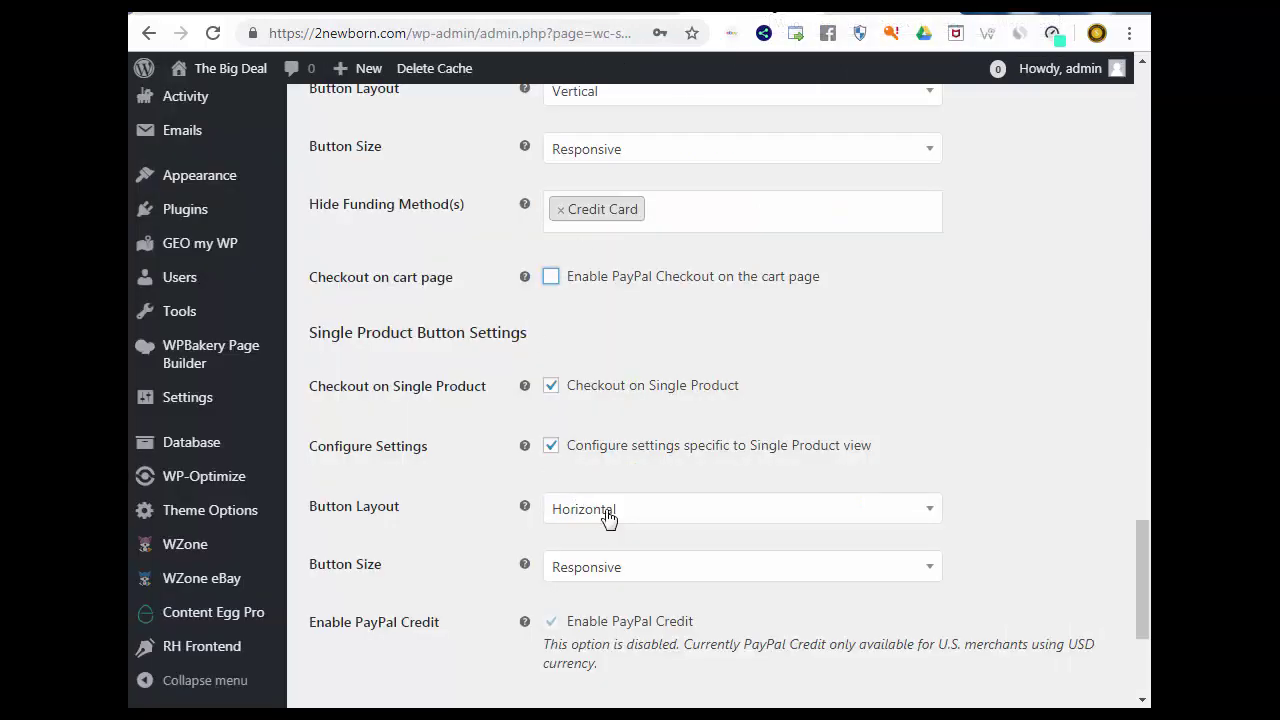
Step: Disable Checkout on Single Product in the single product button settings
scroll(609, 516, down, 2)
scroll(654, 451, down, 1)
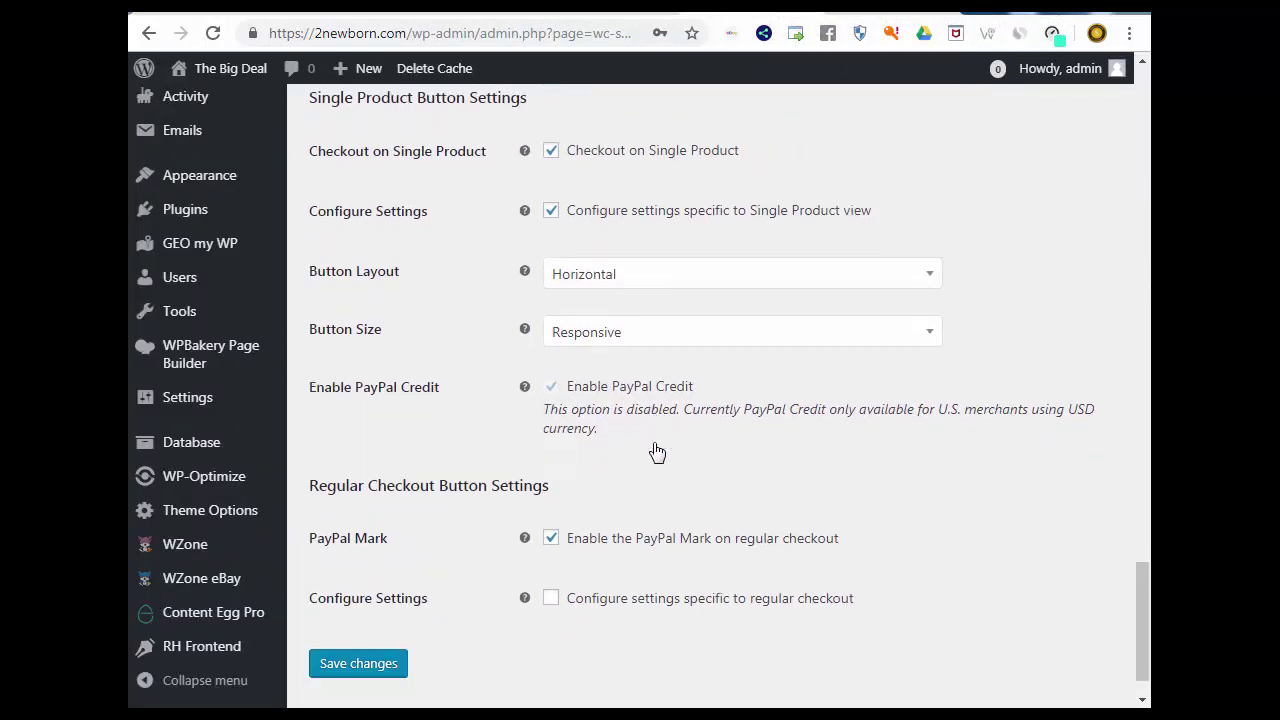
scroll(715, 497, up, 3)
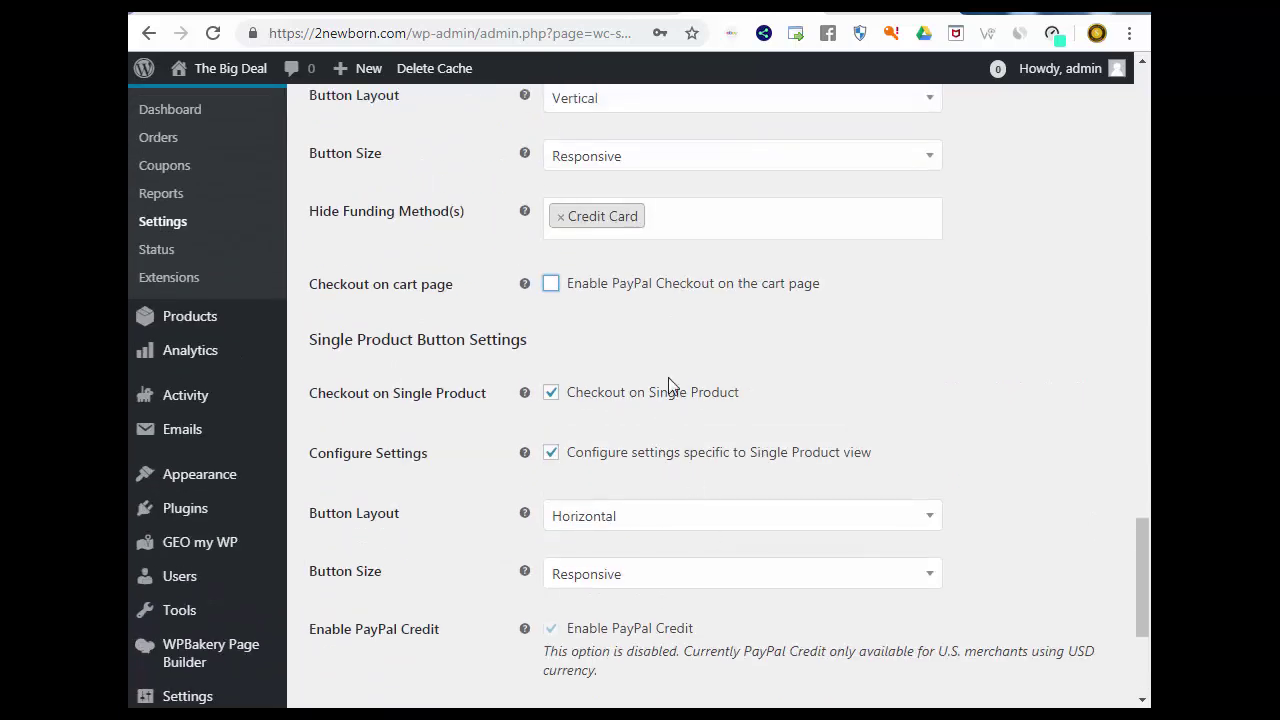
click(553, 394)
scroll(643, 455, down, 1)
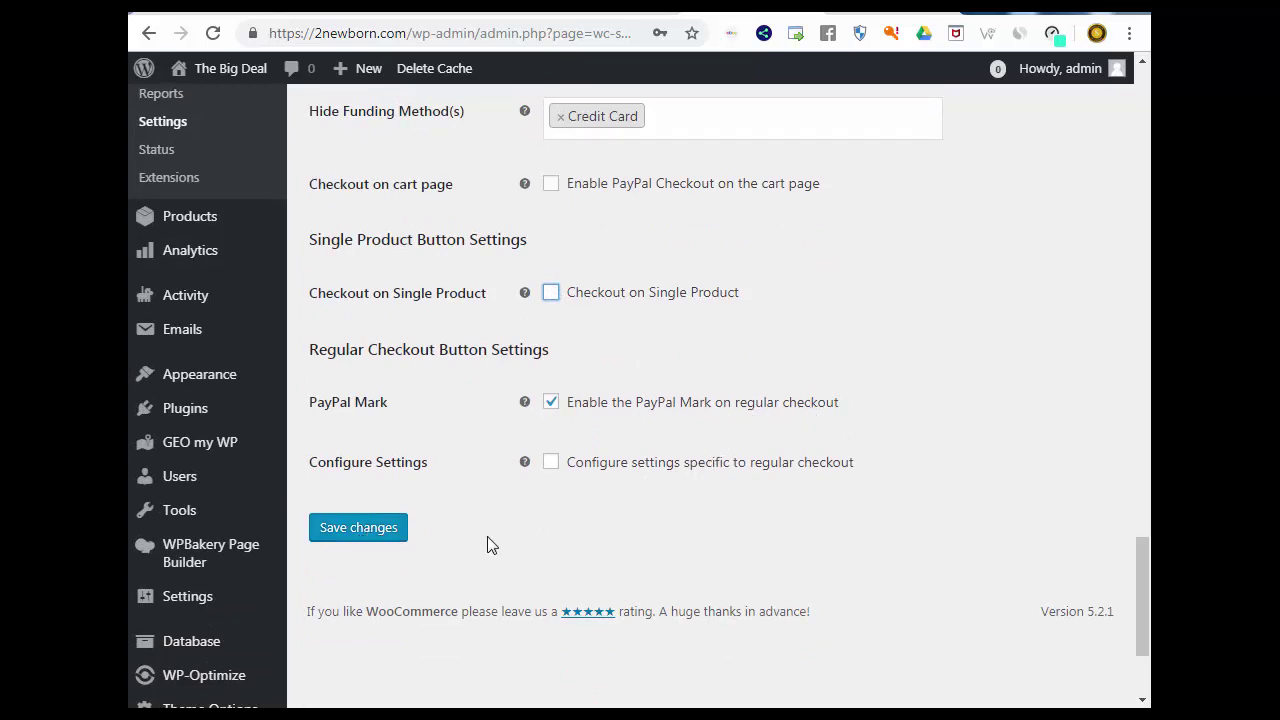
Step: Open the PayPal account setup and linking page from the API credentials, view its email sign-in form, and return to the settings
scroll(490, 545, up, 10)
scroll(513, 541, up, 7)
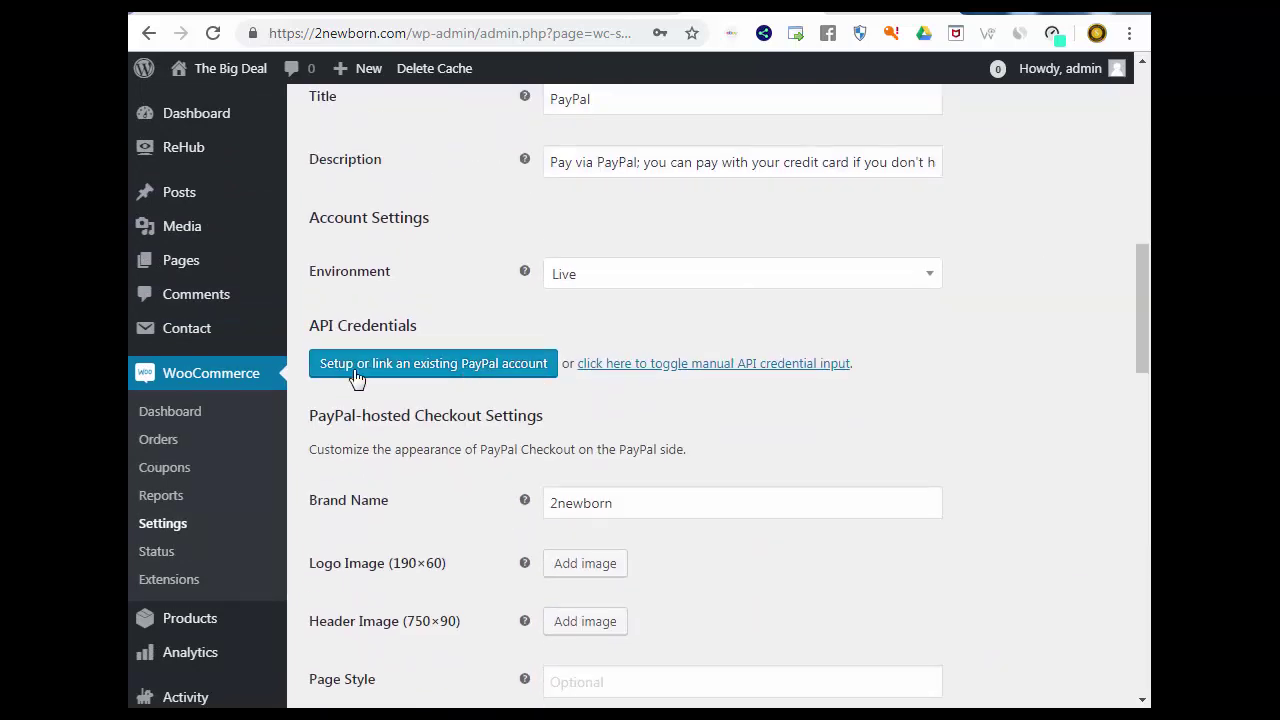
click(410, 368)
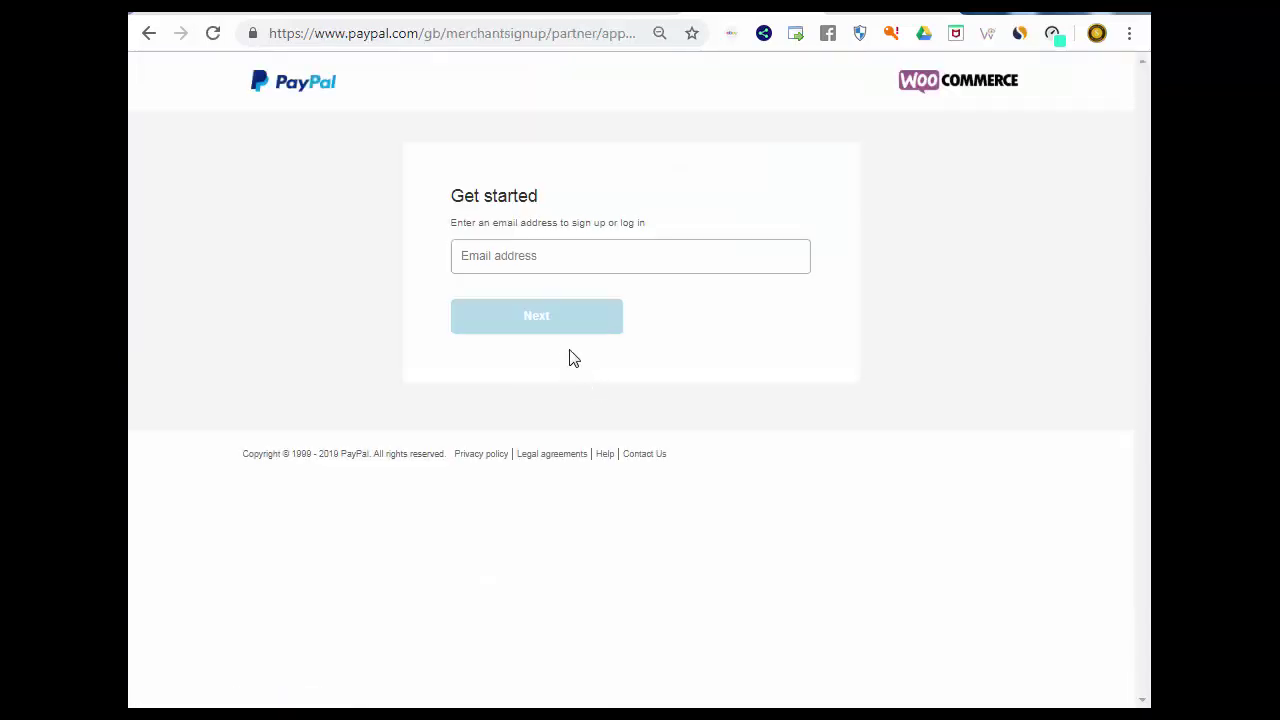
click(561, 262)
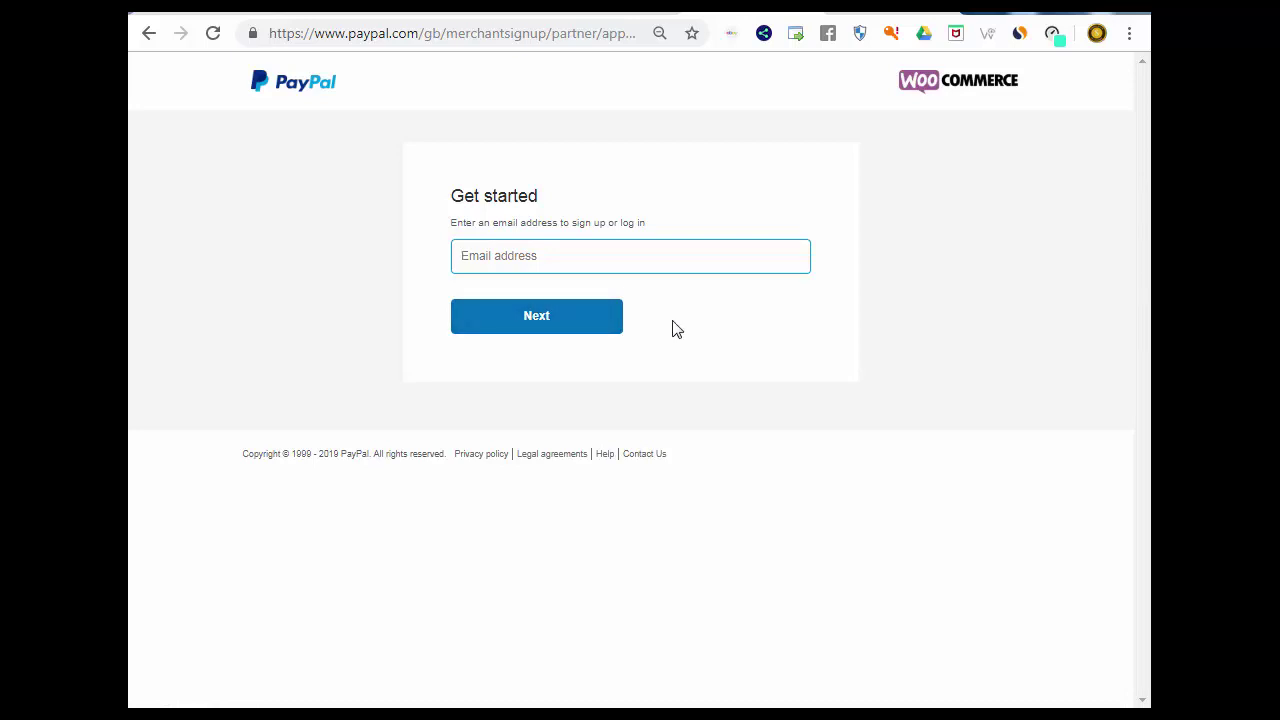
click(148, 33)
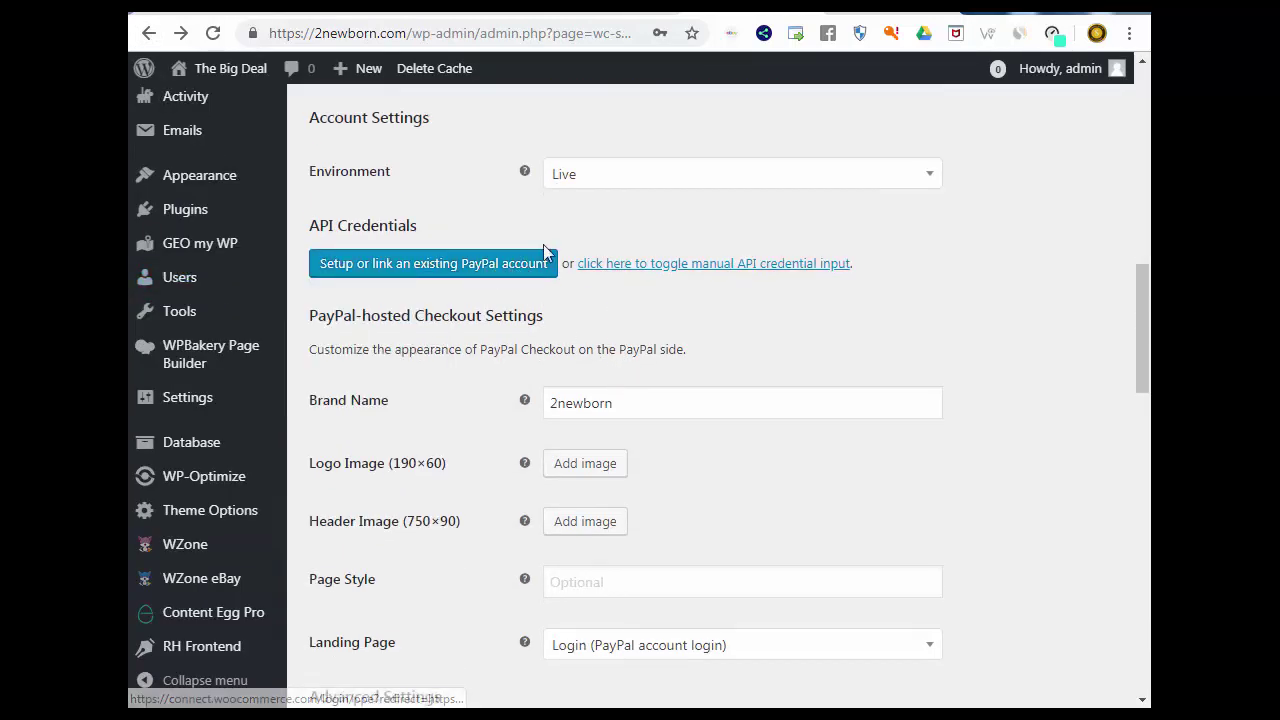
Step: Save the PayPal Checkout settings
scroll(507, 580, down, 3)
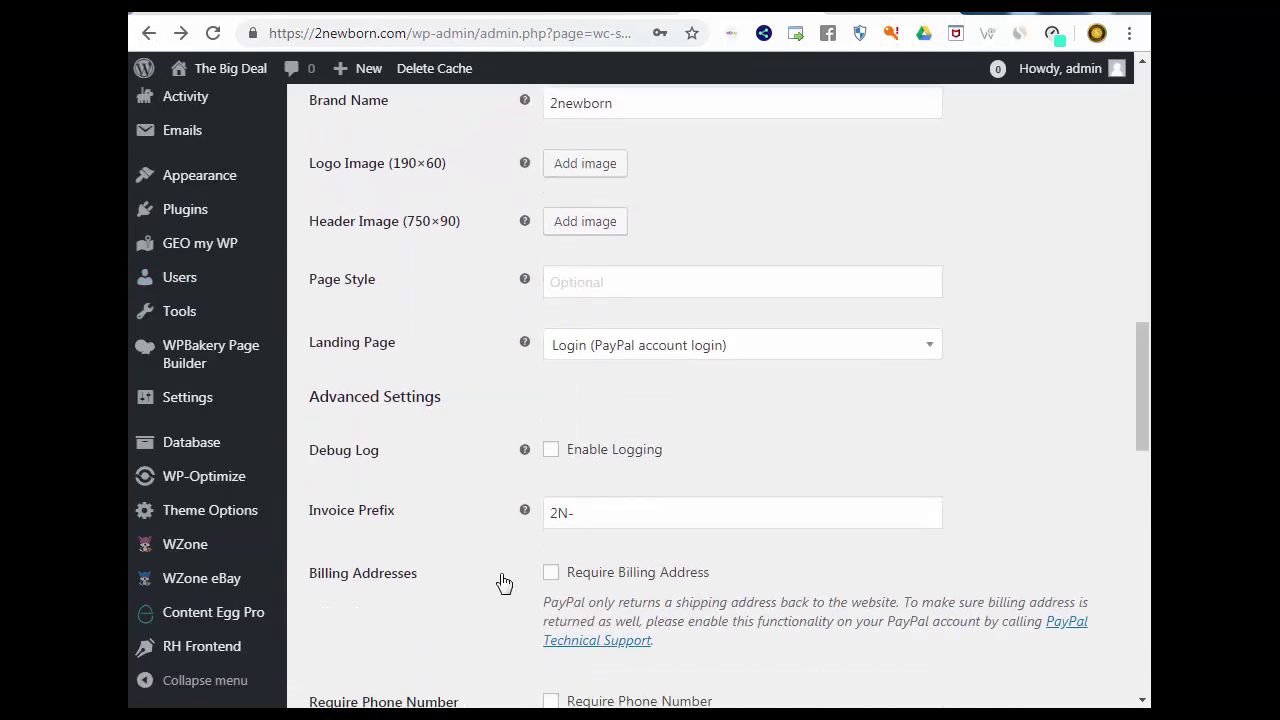
scroll(507, 580, down, 4)
scroll(510, 555, down, 8)
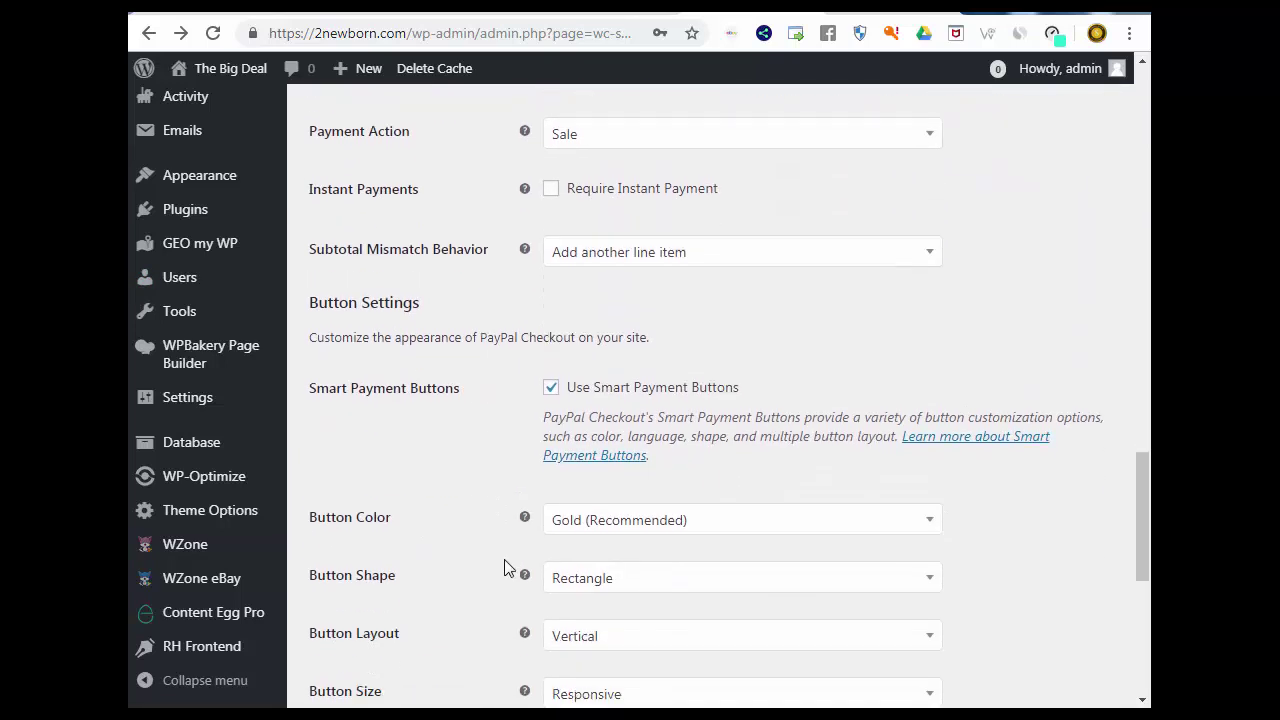
click(391, 630)
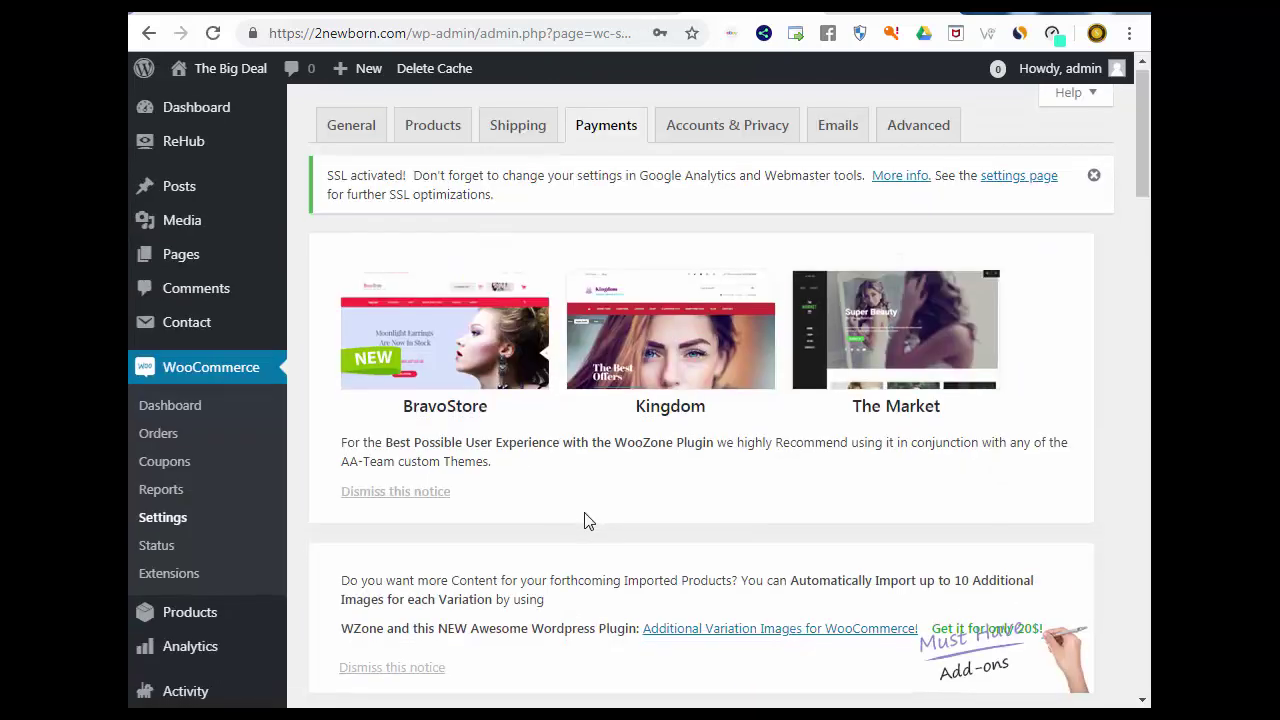
scroll(586, 515, down, 5)
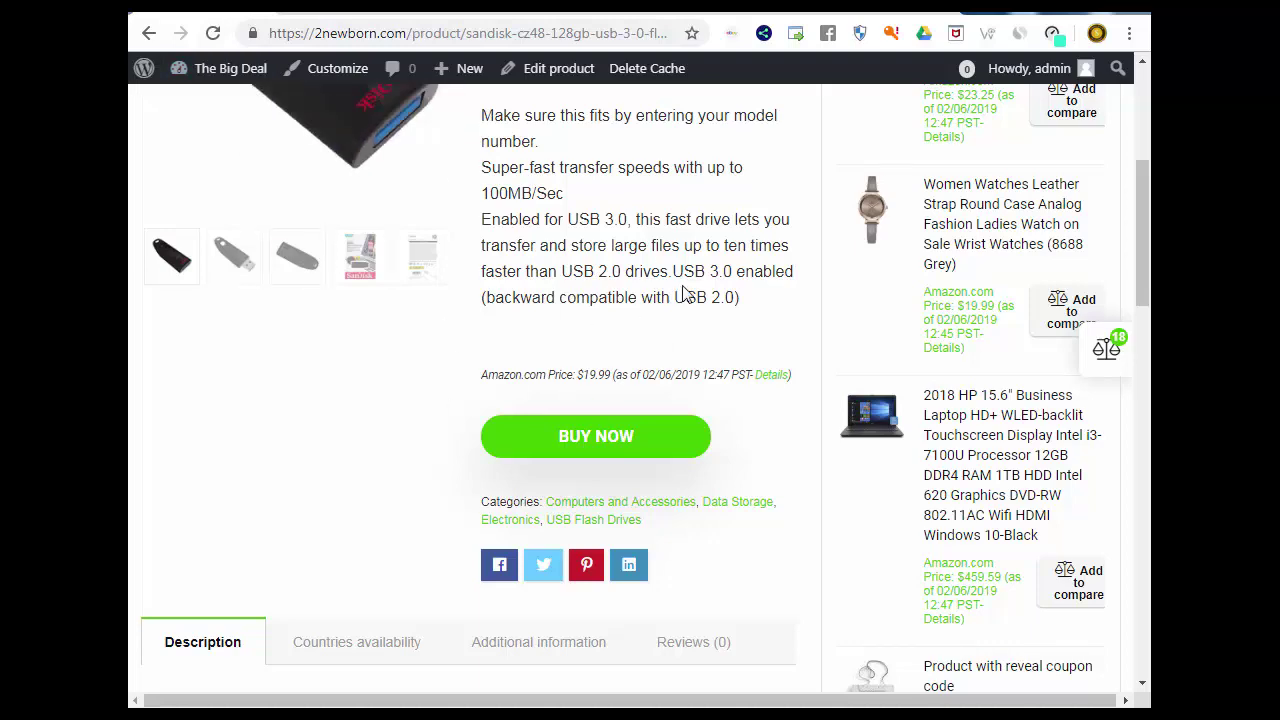
scroll(863, 277, up, 3)
scroll(1042, 165, up, 1)
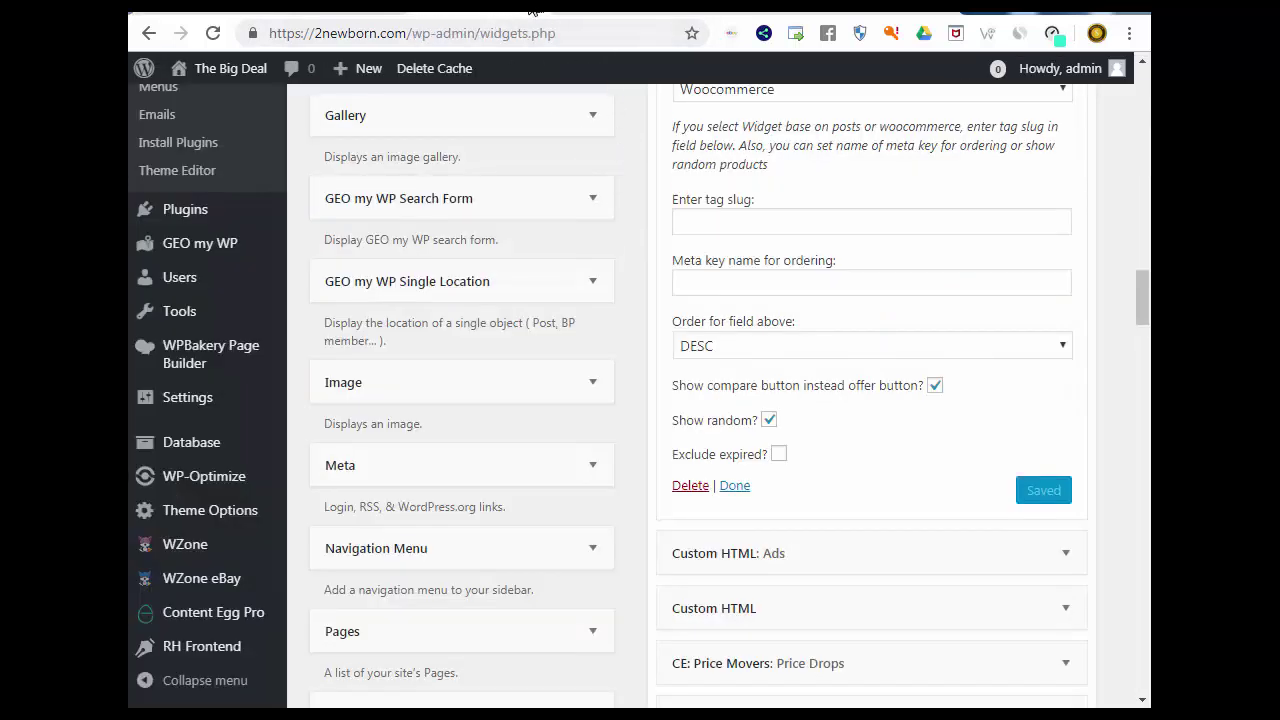
click(533, 8)
click(733, 140)
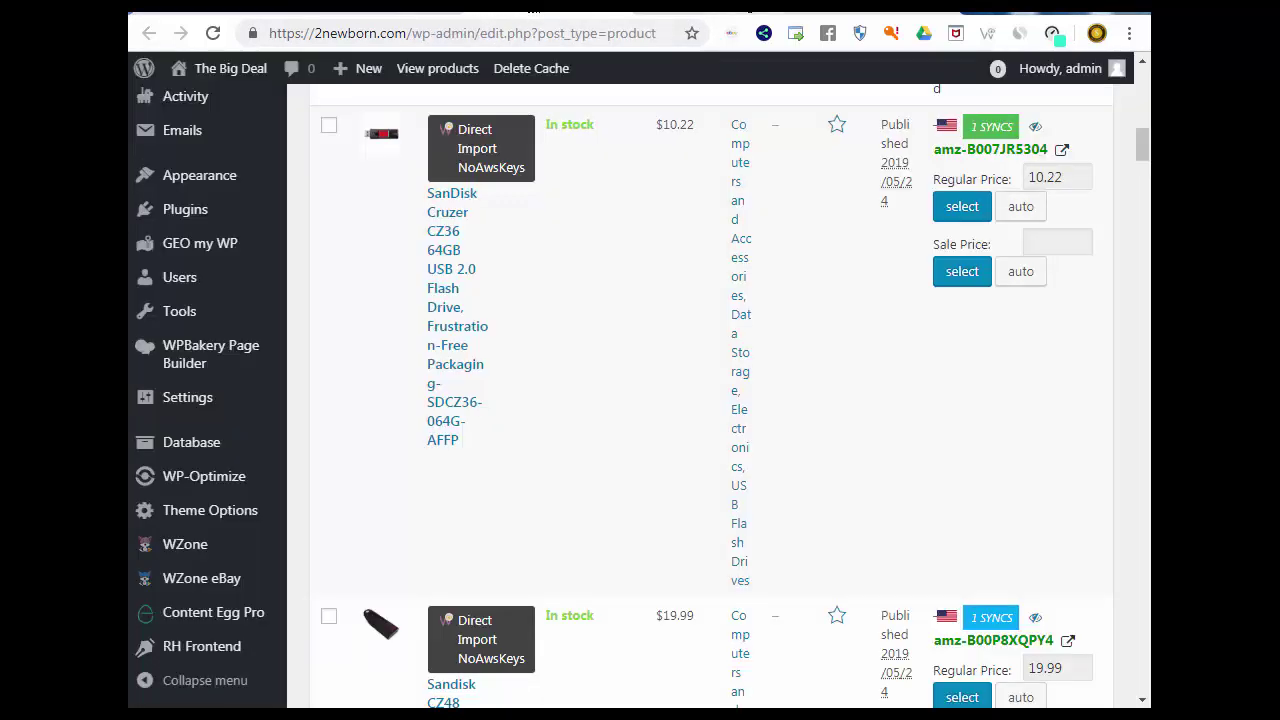
click(390, 13)
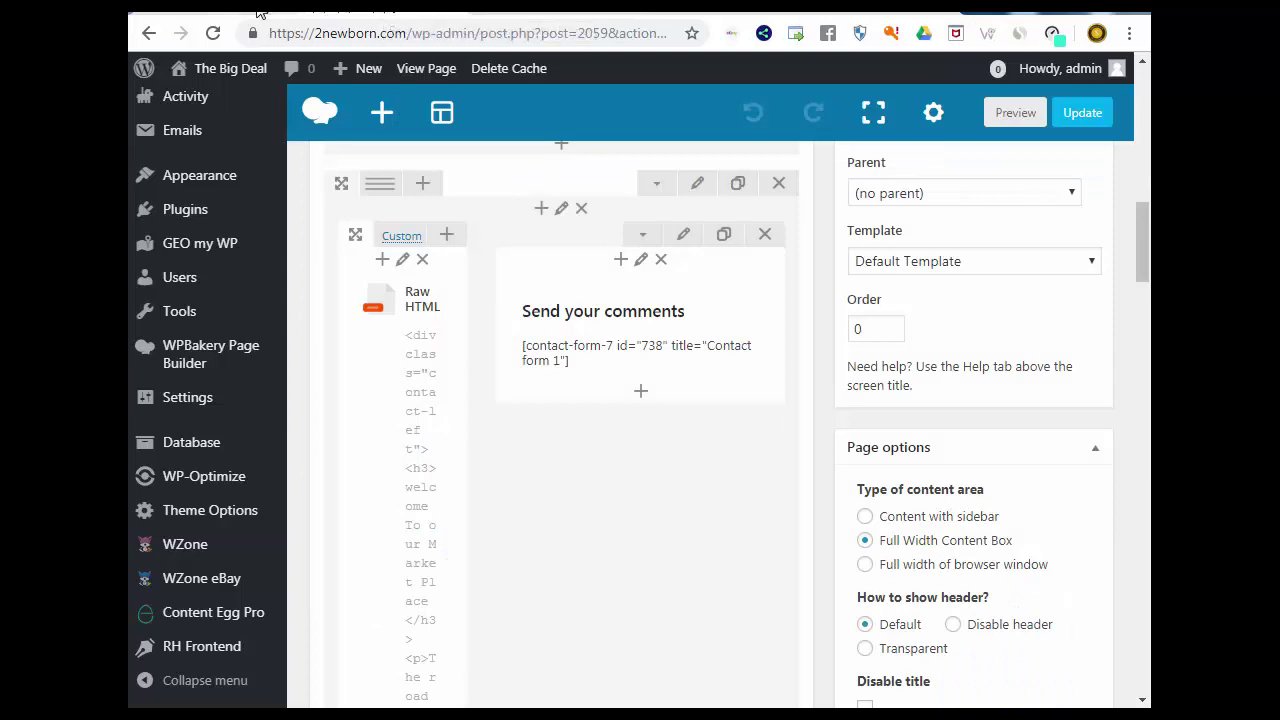
click(880, 8)
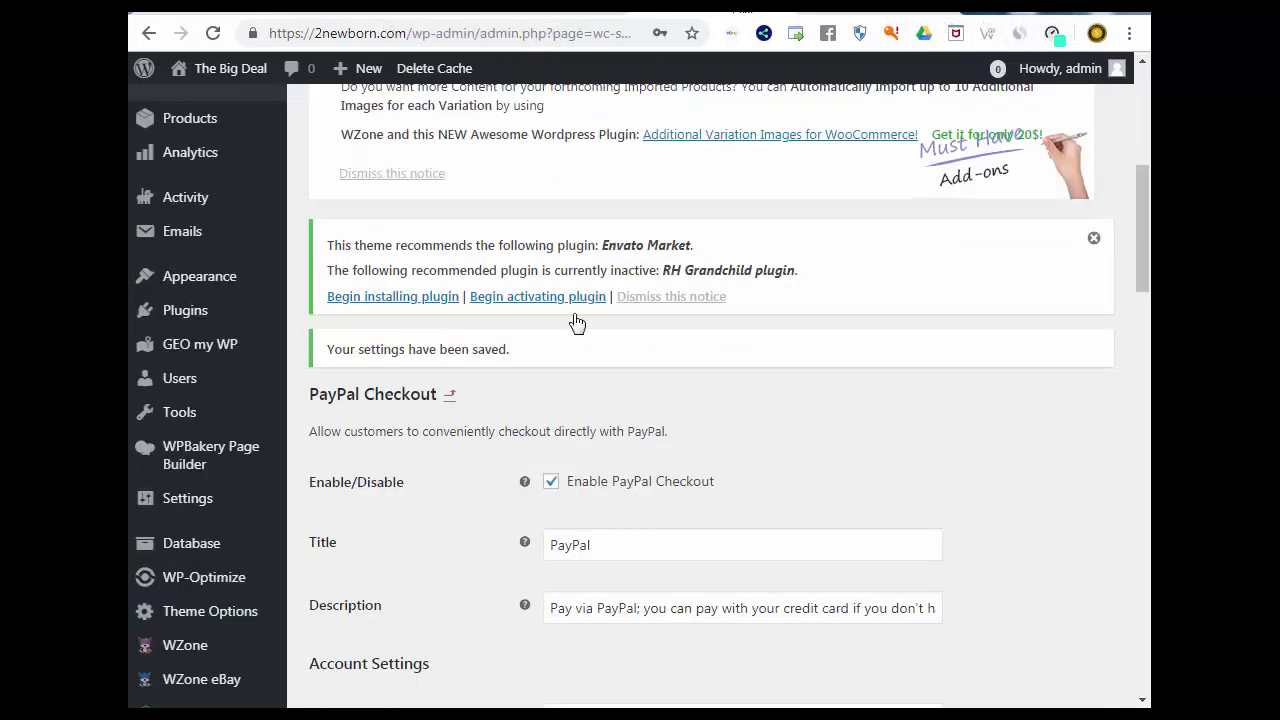
scroll(641, 358, up, 6)
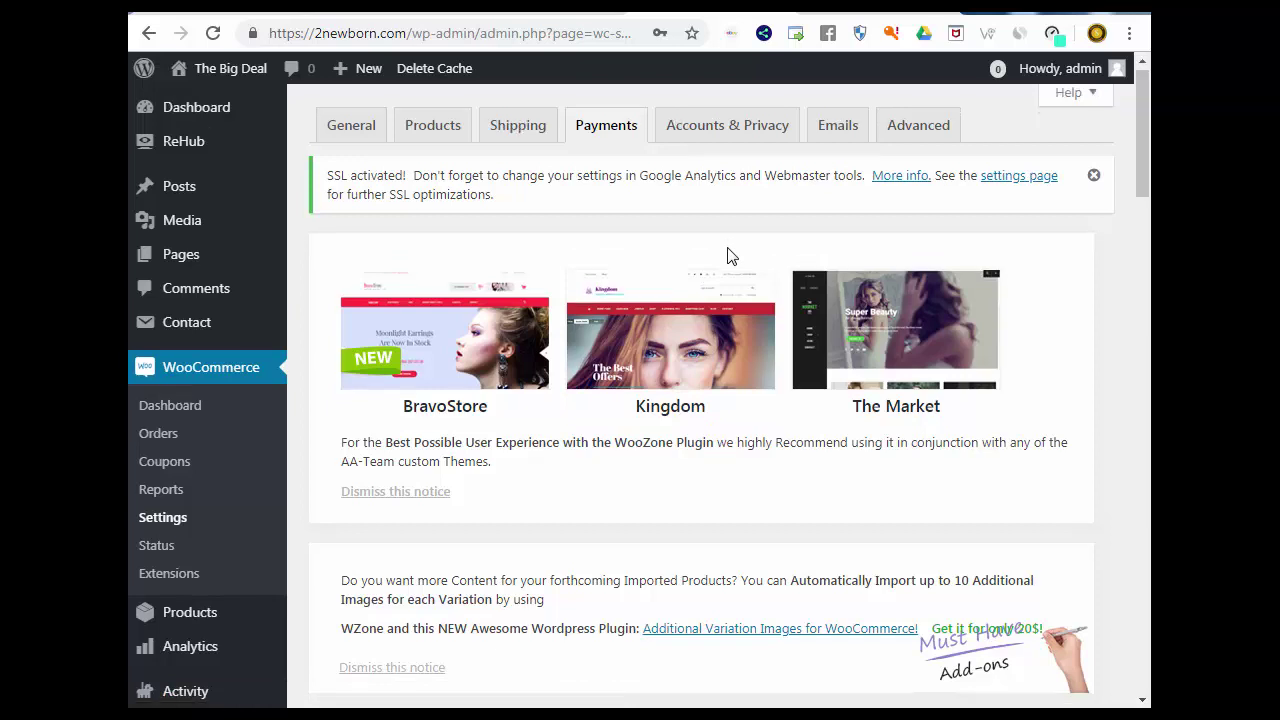
scroll(730, 255, down, 1)
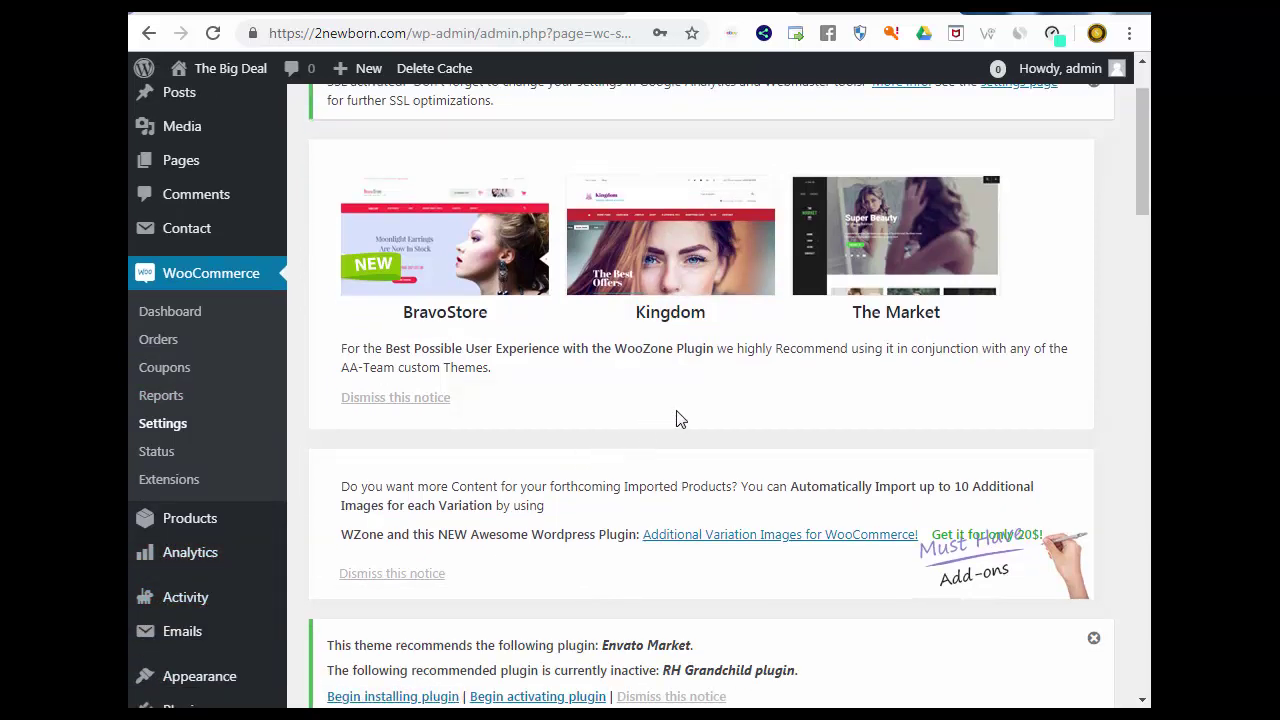
scroll(676, 418, up, 1)
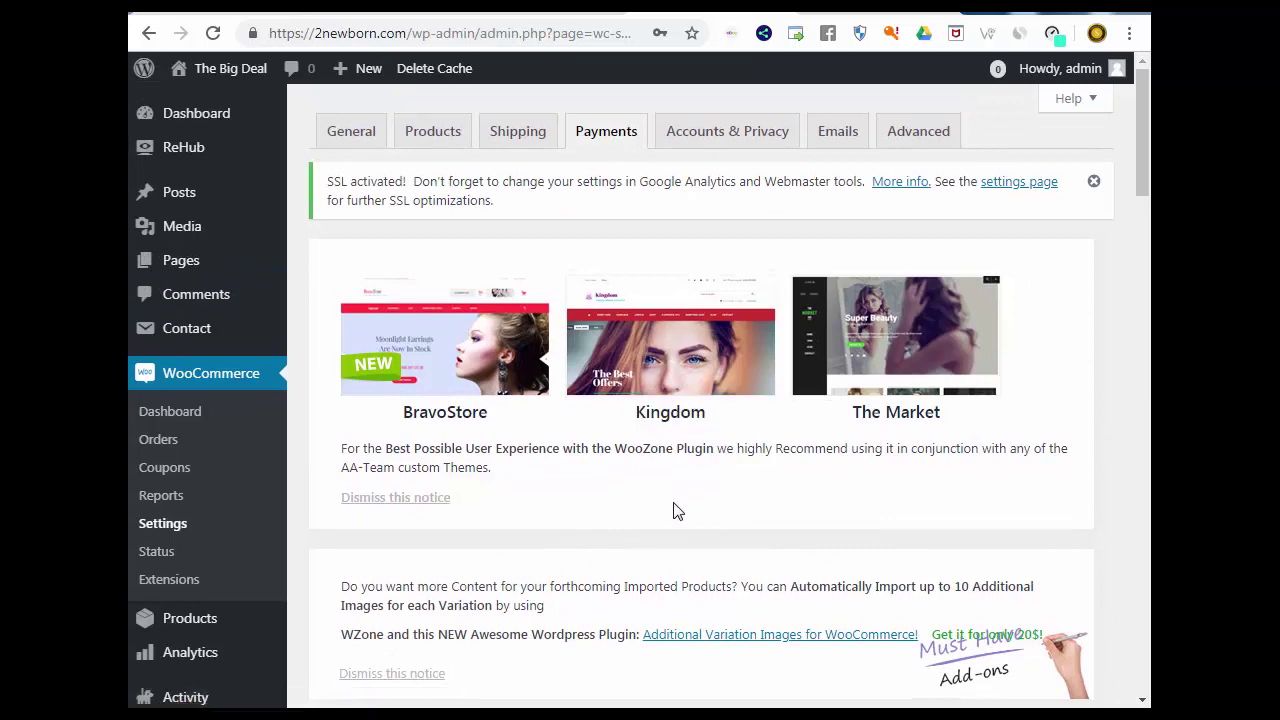
scroll(674, 510, down, 1)
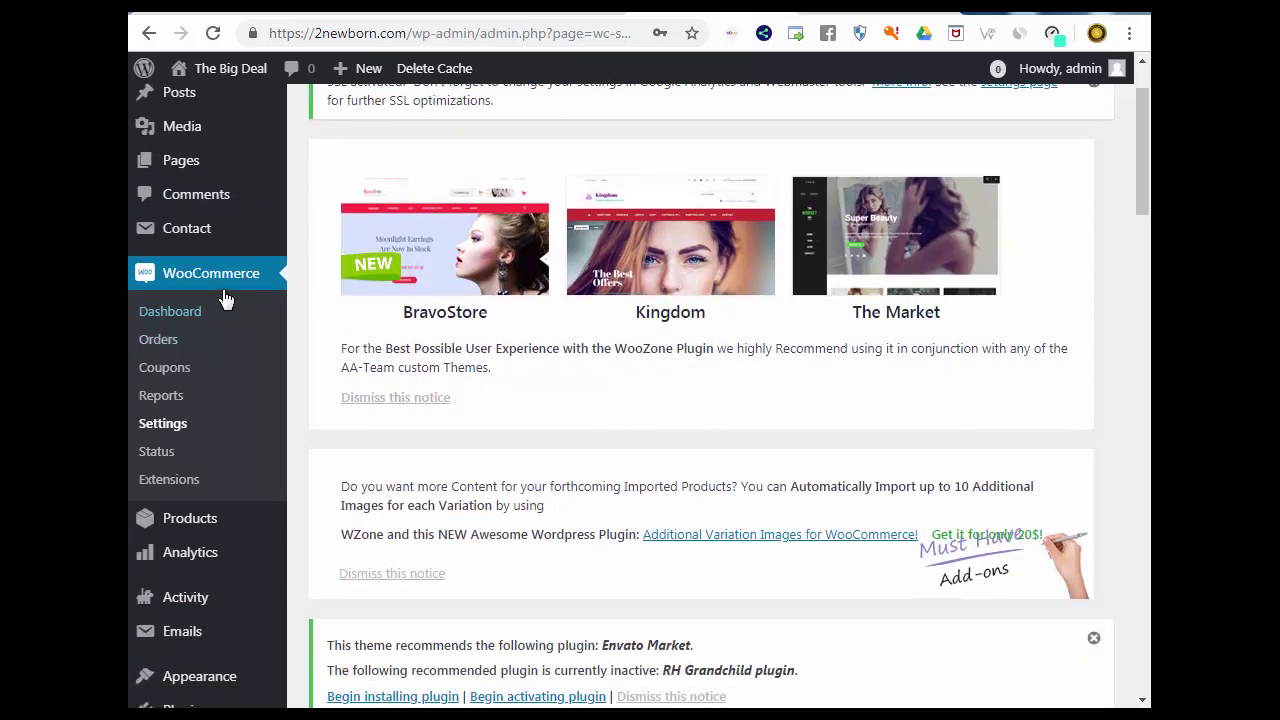
Step: Open the DB Options page of the Database plugin in the WordPress admin
scroll(250, 300, down, 2)
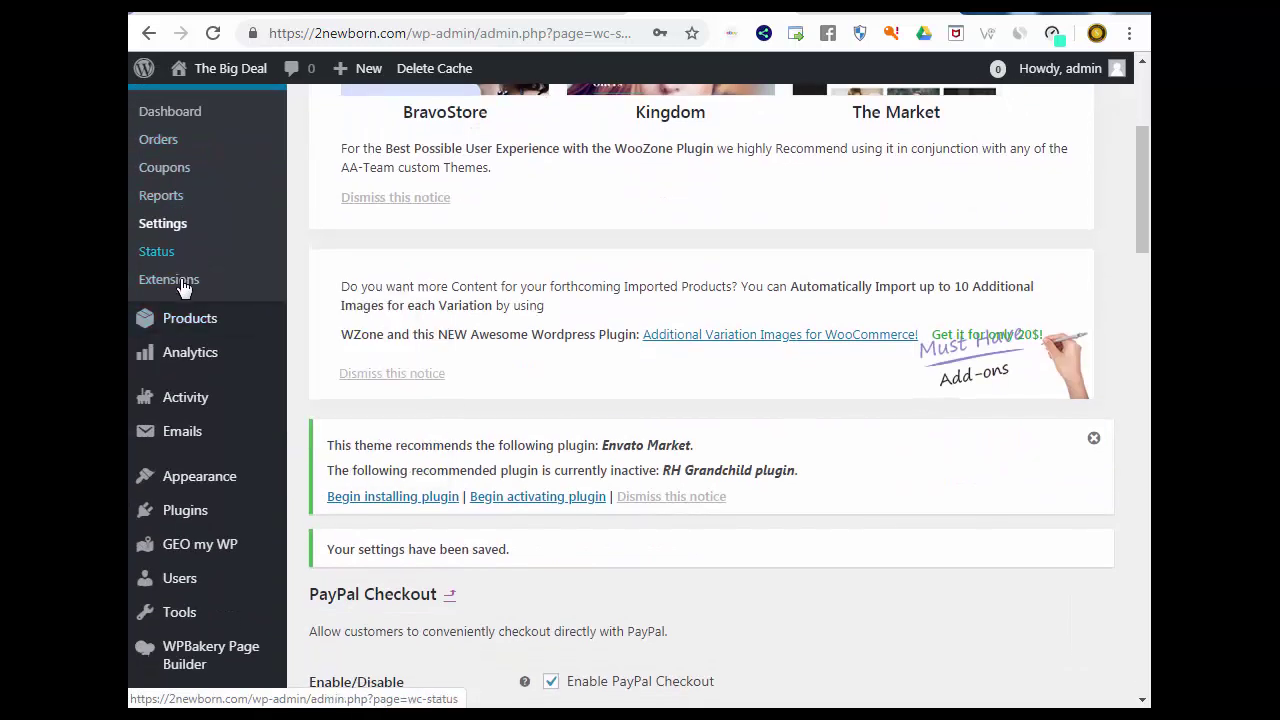
scroll(200, 360, down, 2)
scroll(200, 388, down, 3)
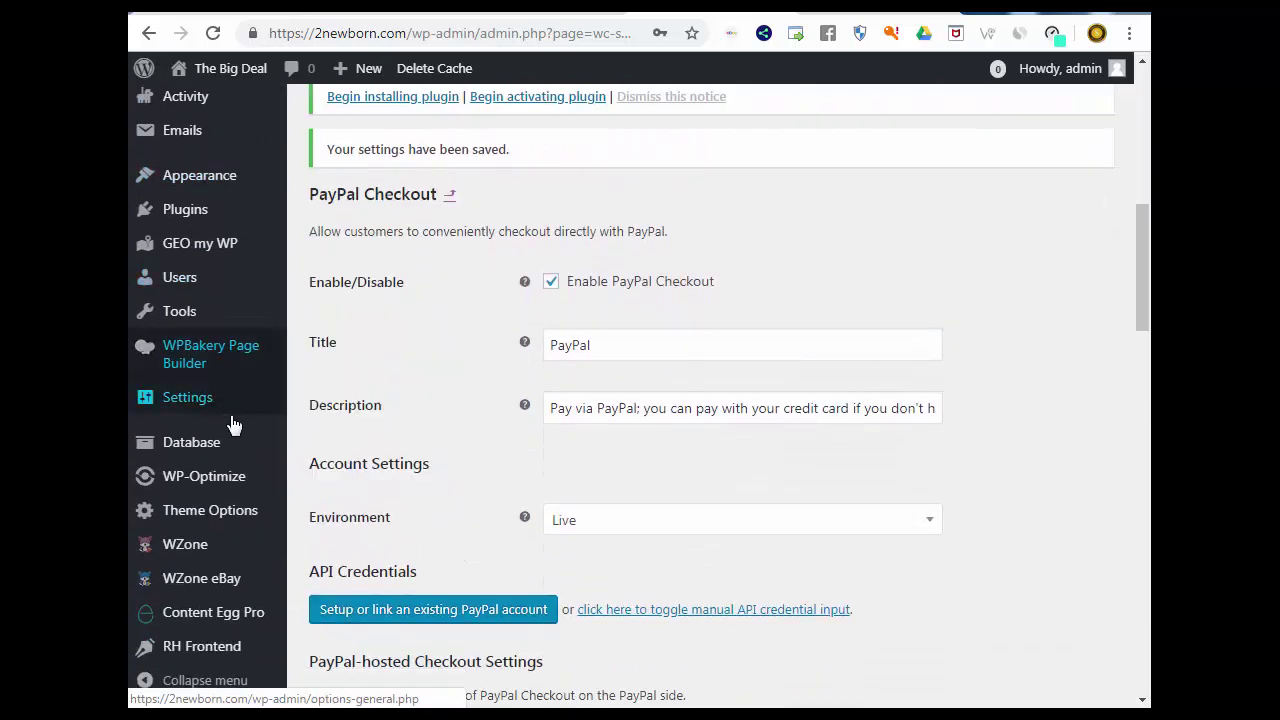
mouse_move(177, 449)
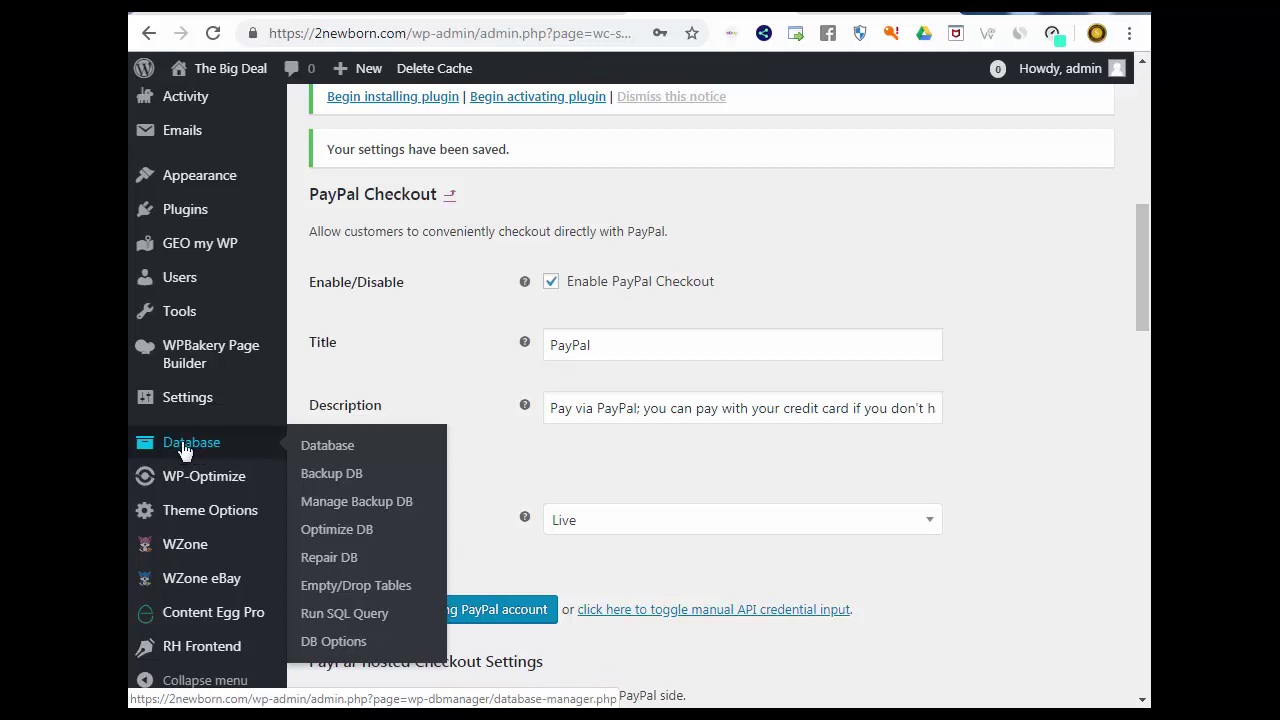
mouse_move(248, 404)
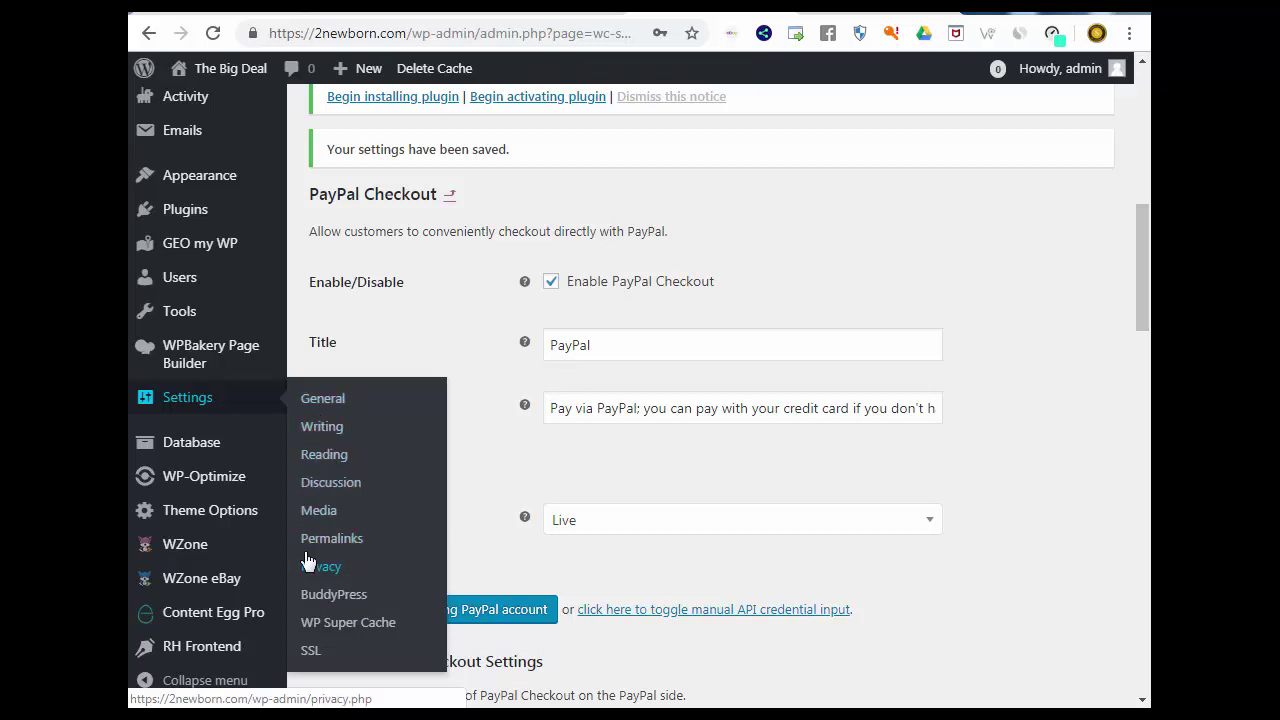
mouse_move(189, 410)
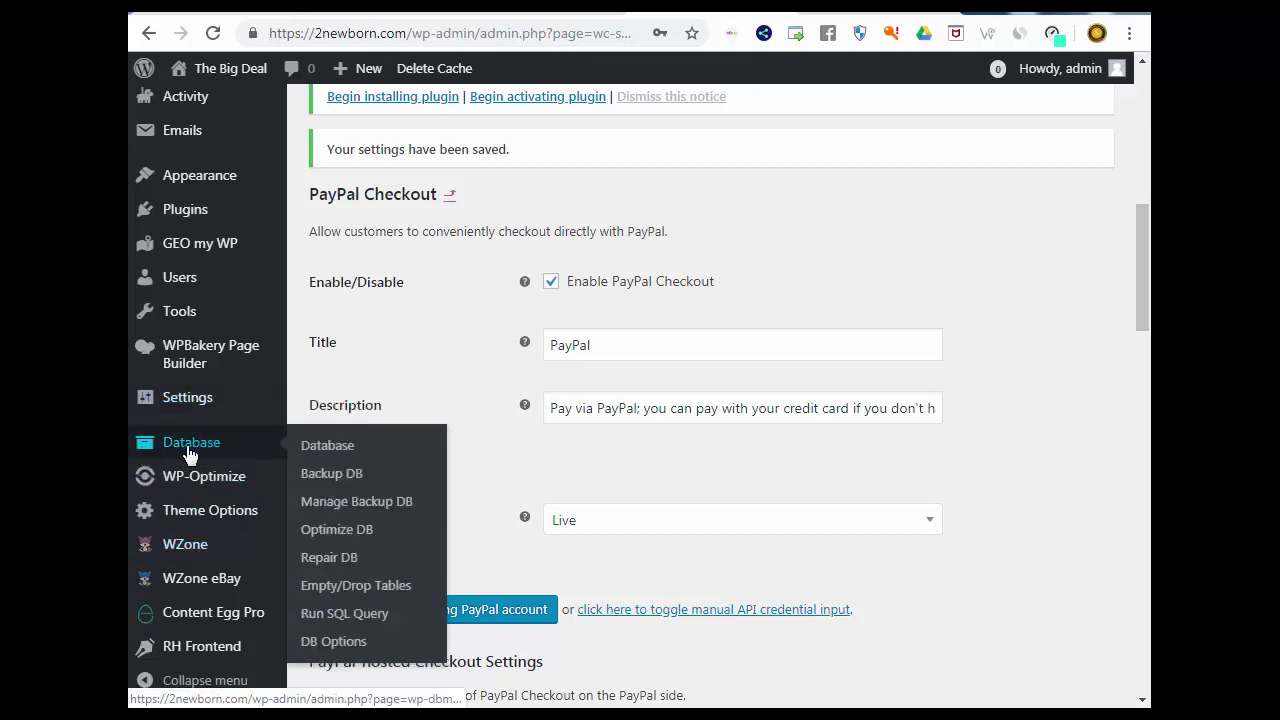
click(336, 648)
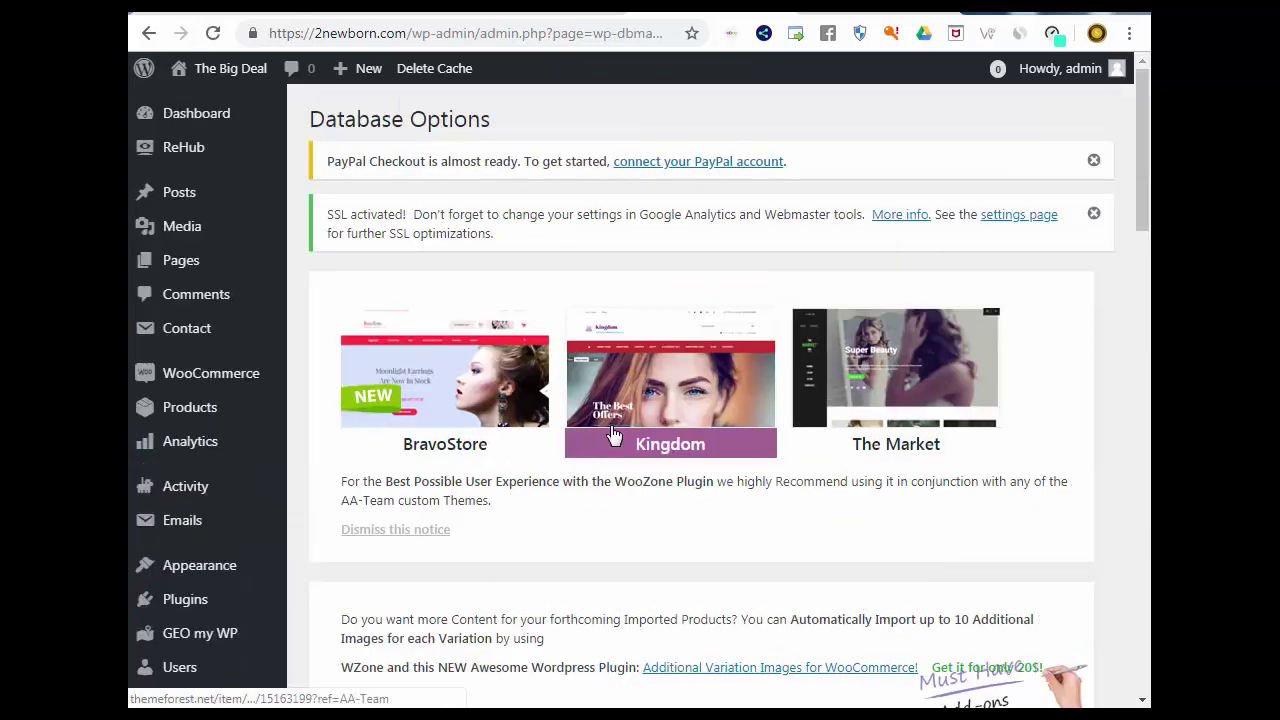
Step: Auto-detect the mysqldump and mysql paths in the database path options
scroll(590, 450, down, 4)
scroll(612, 425, down, 2)
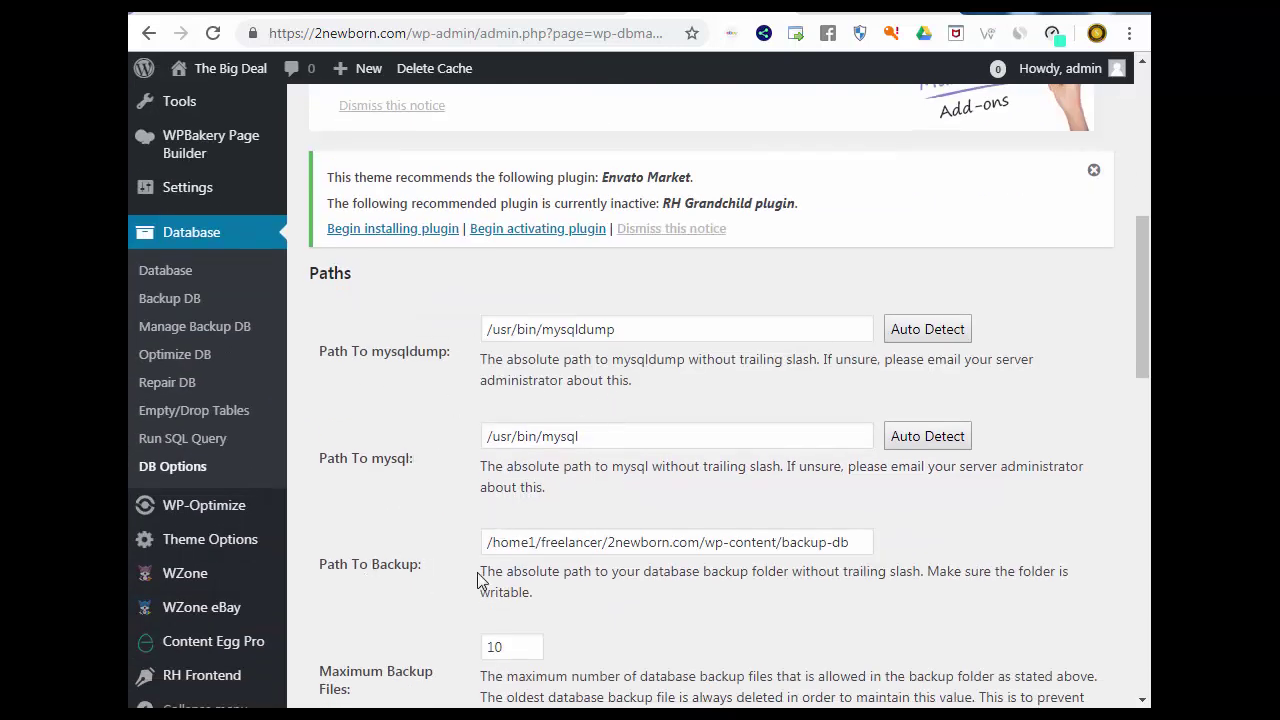
drag(853, 543, 474, 556)
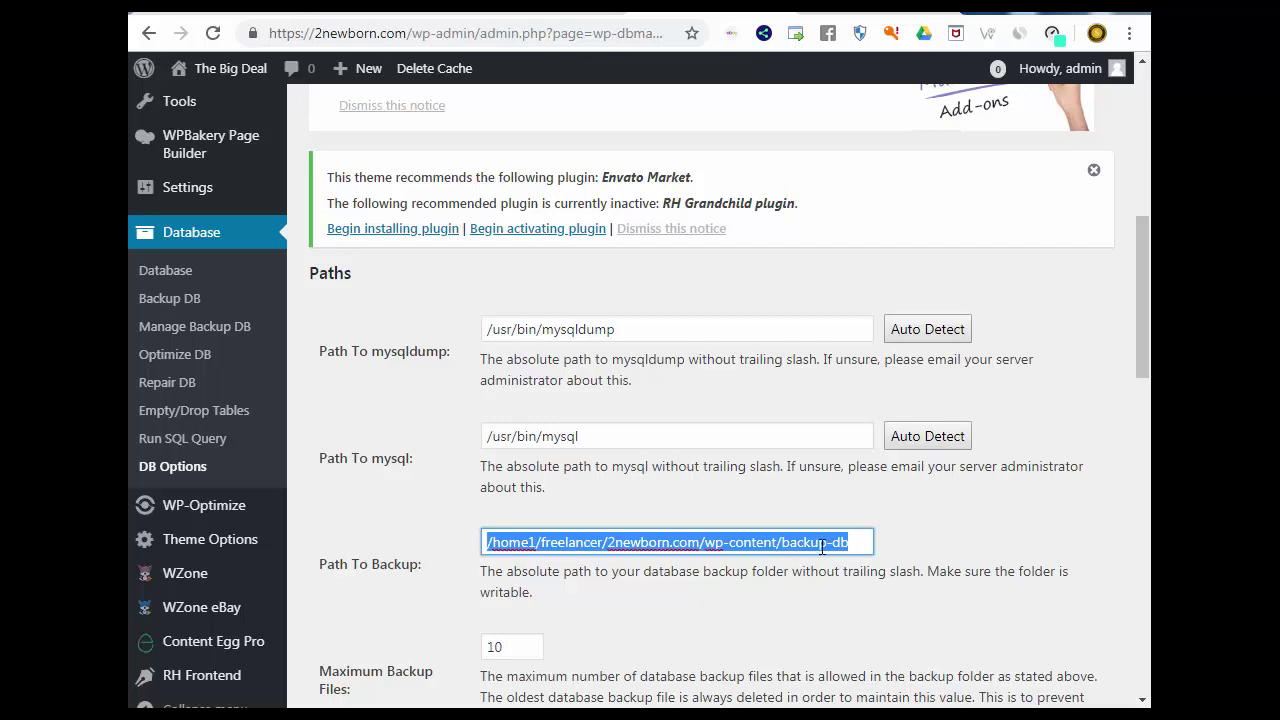
drag(850, 544, 441, 554)
click(905, 334)
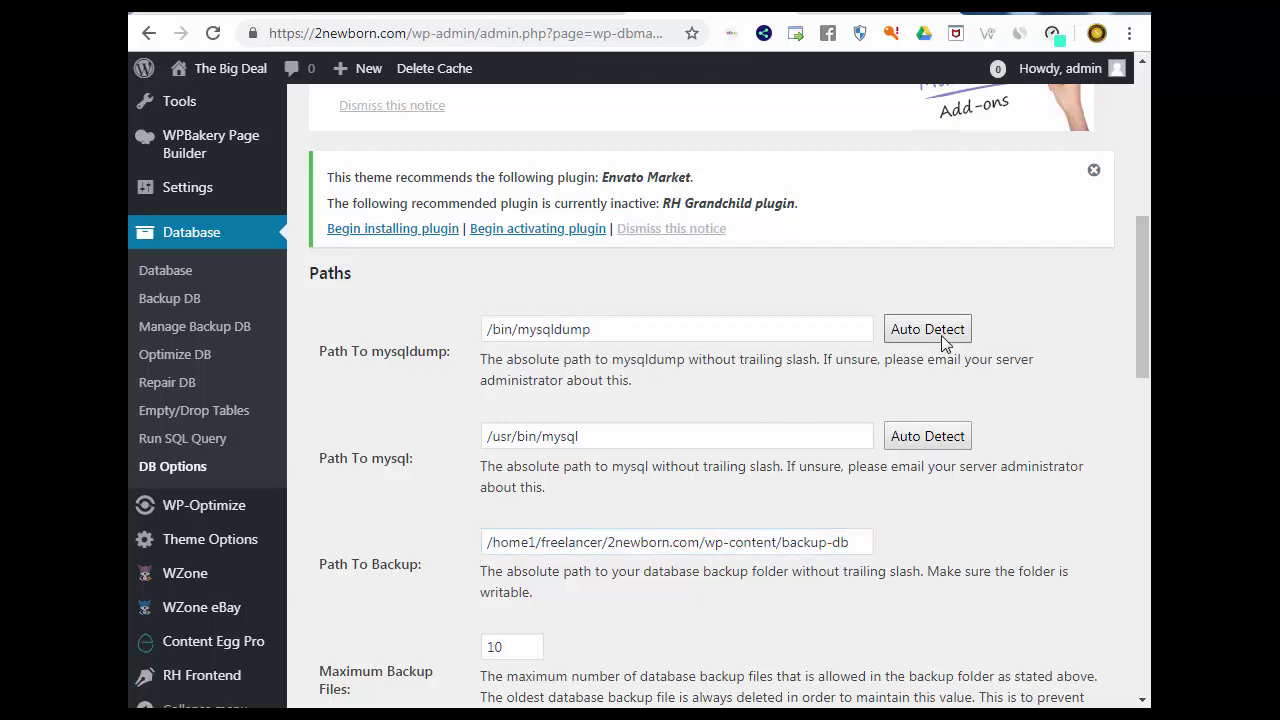
click(905, 438)
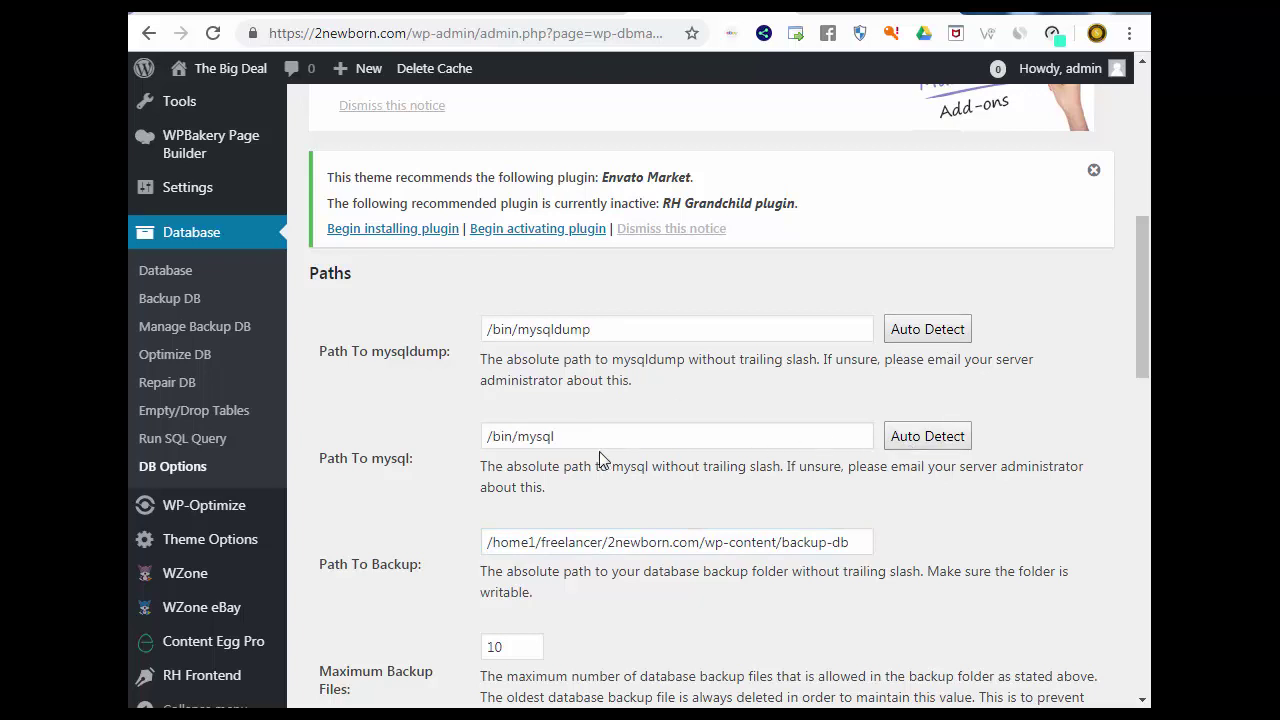
Step: Set the automatic database backup interval to every 2 weeks
scroll(595, 455, down, 5)
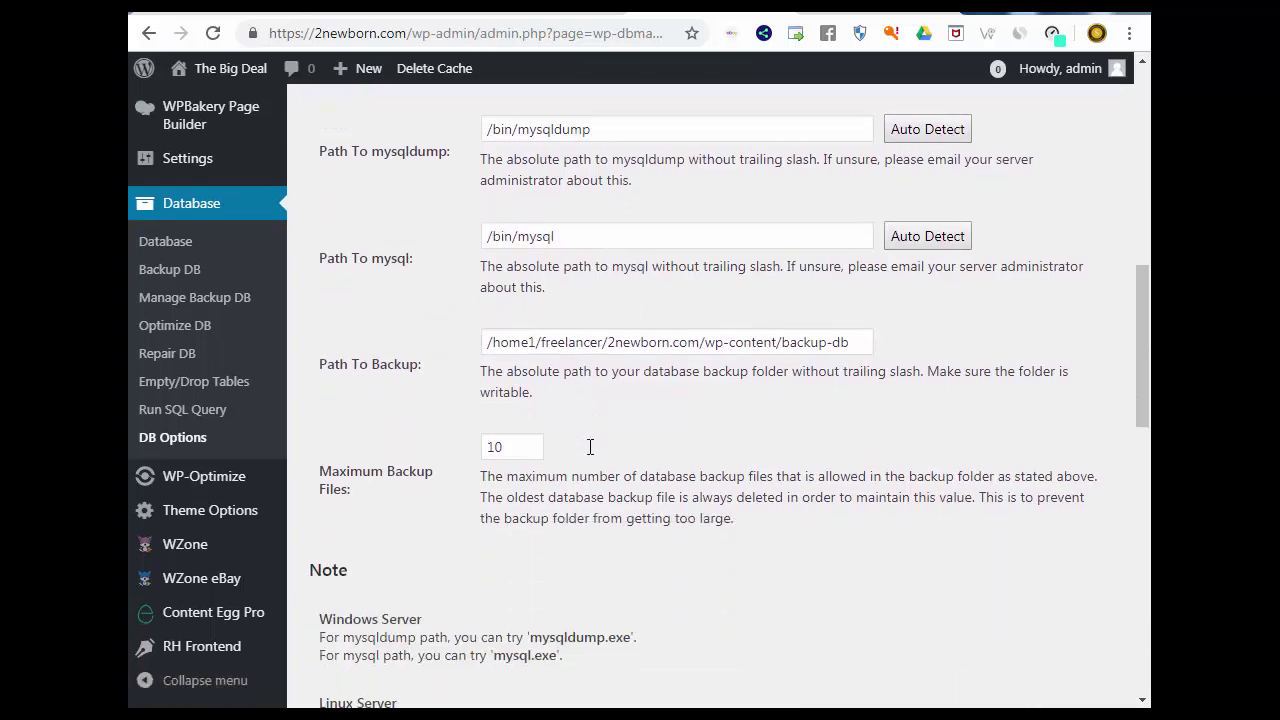
scroll(590, 460, down, 4)
scroll(592, 458, down, 2)
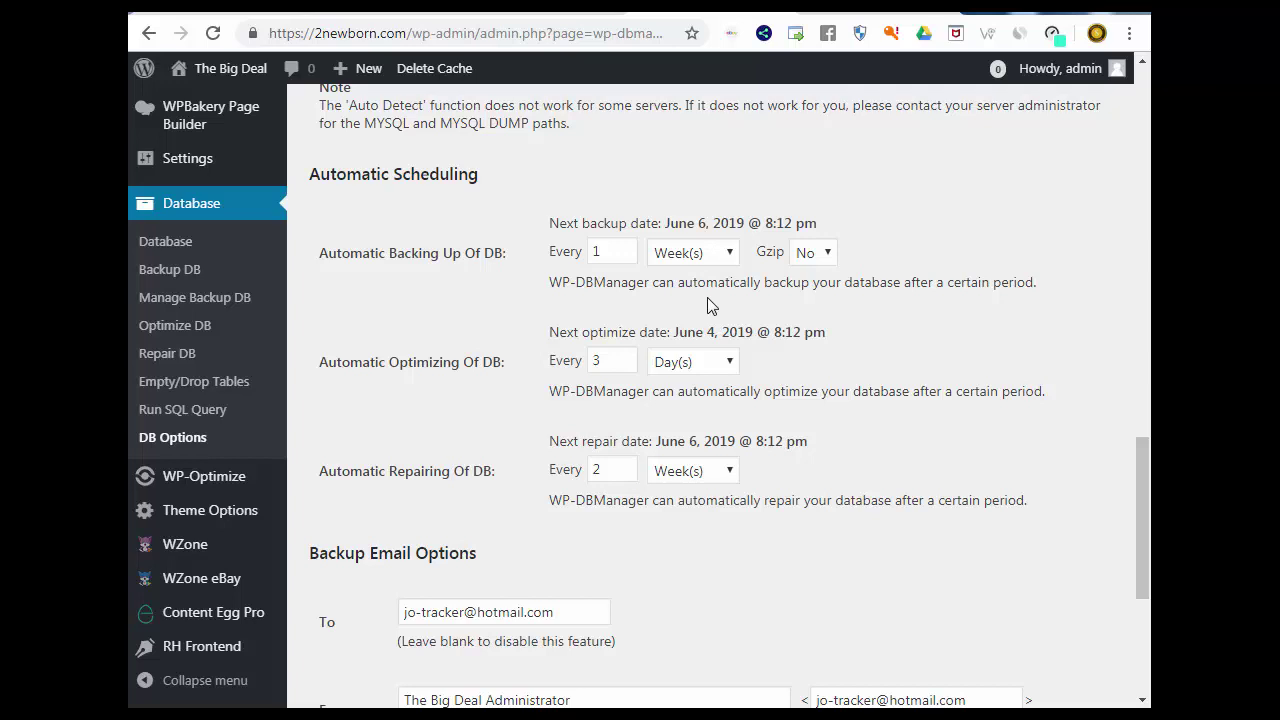
double_click(603, 252)
text(2)
Step: Review the automatic optimizing and repairing intervals and the recipient address for backup e-mails
double_click(598, 364)
scroll(663, 421, down, 1)
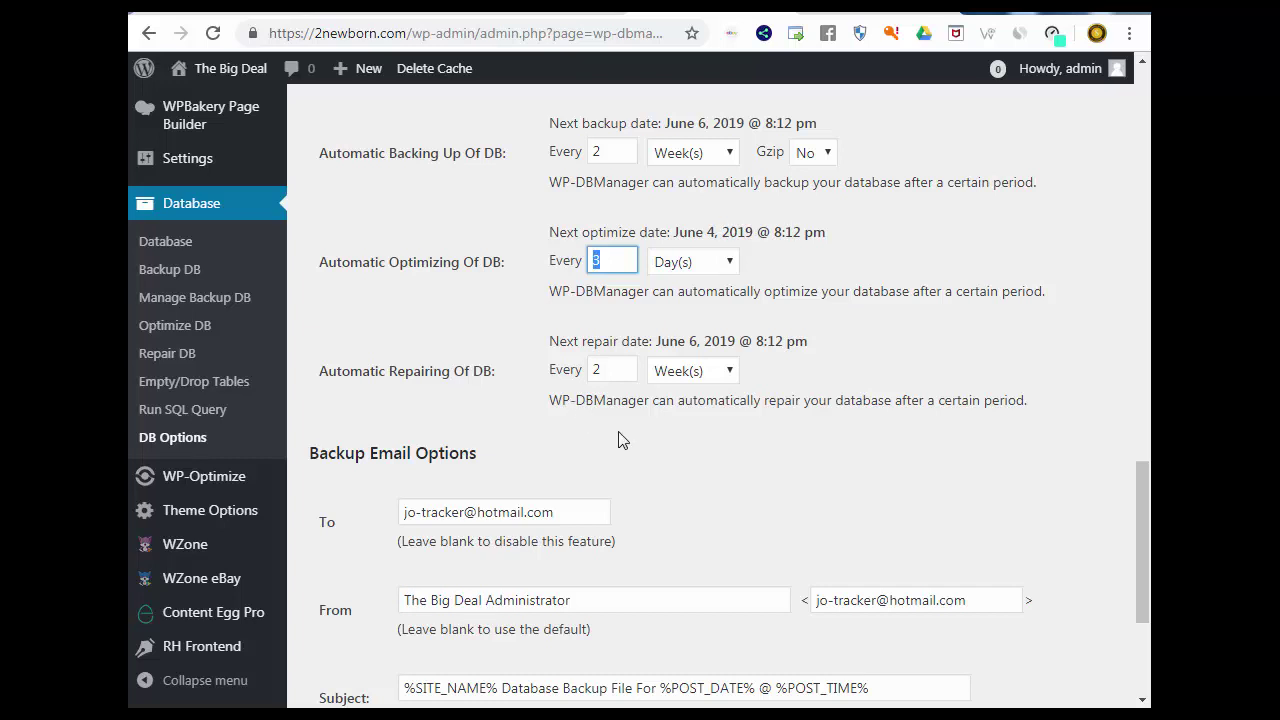
drag(606, 372, 583, 376)
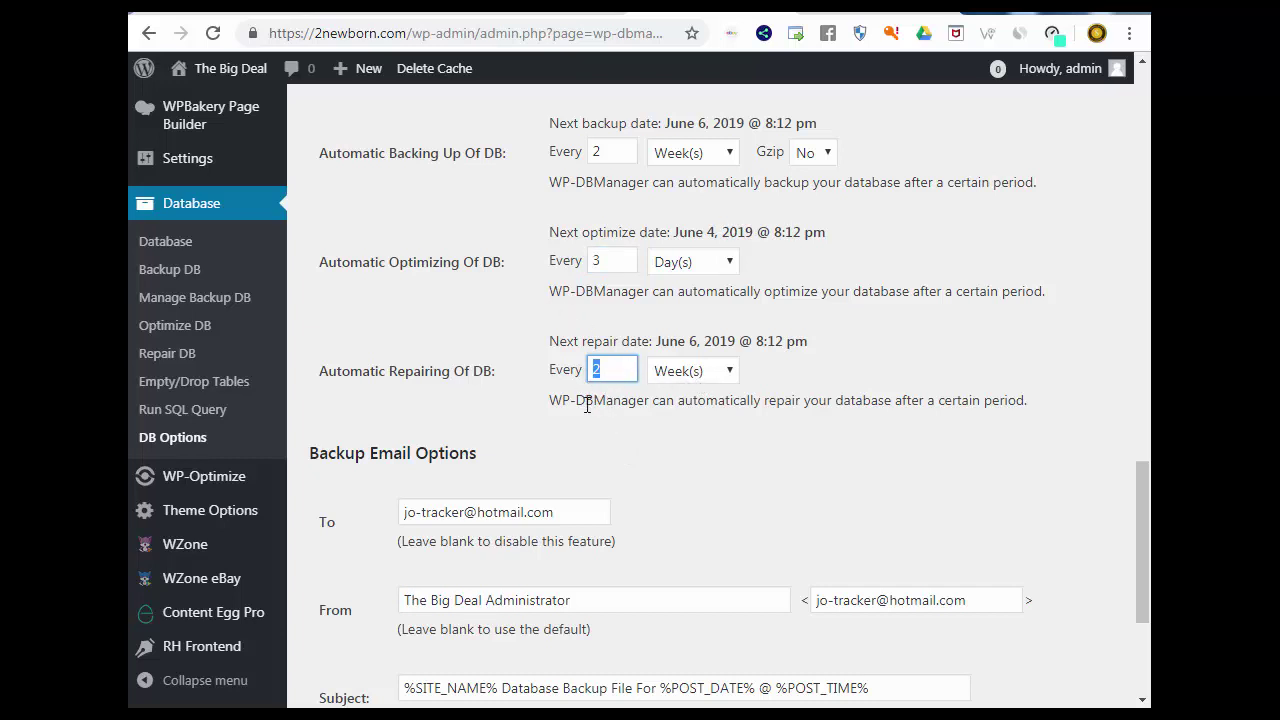
scroll(716, 375, down, 1)
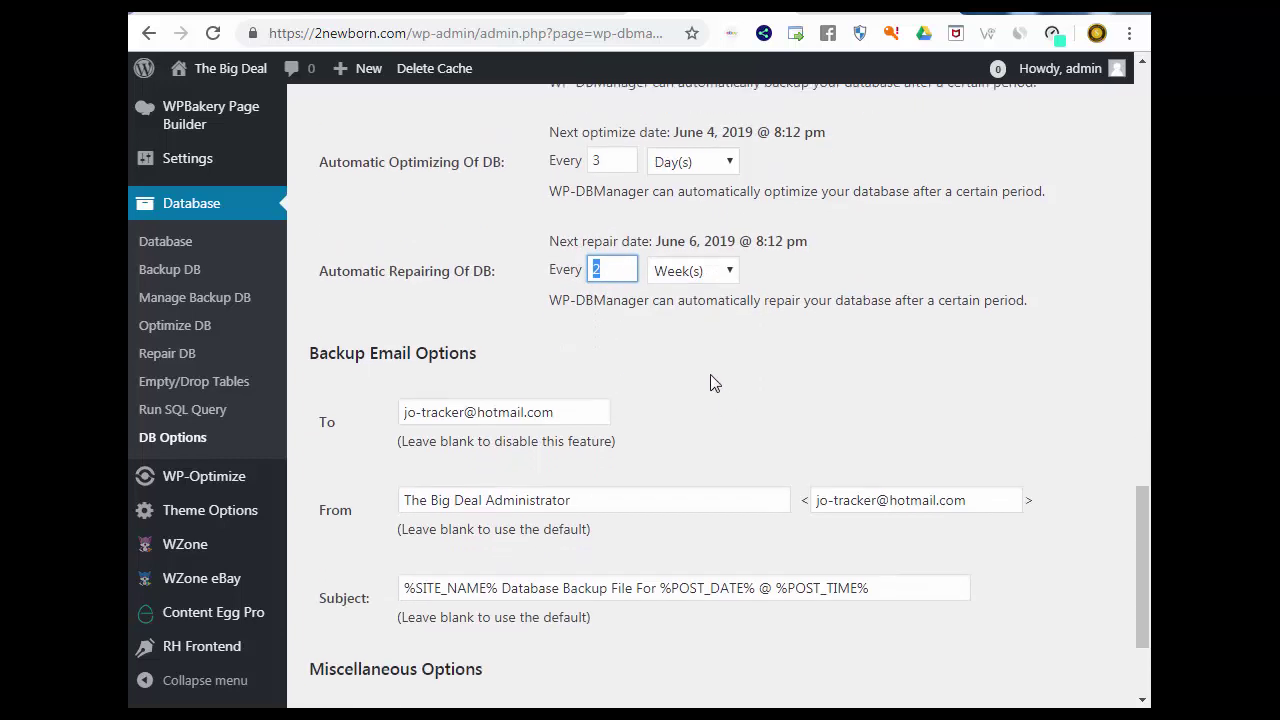
scroll(710, 383, down, 1)
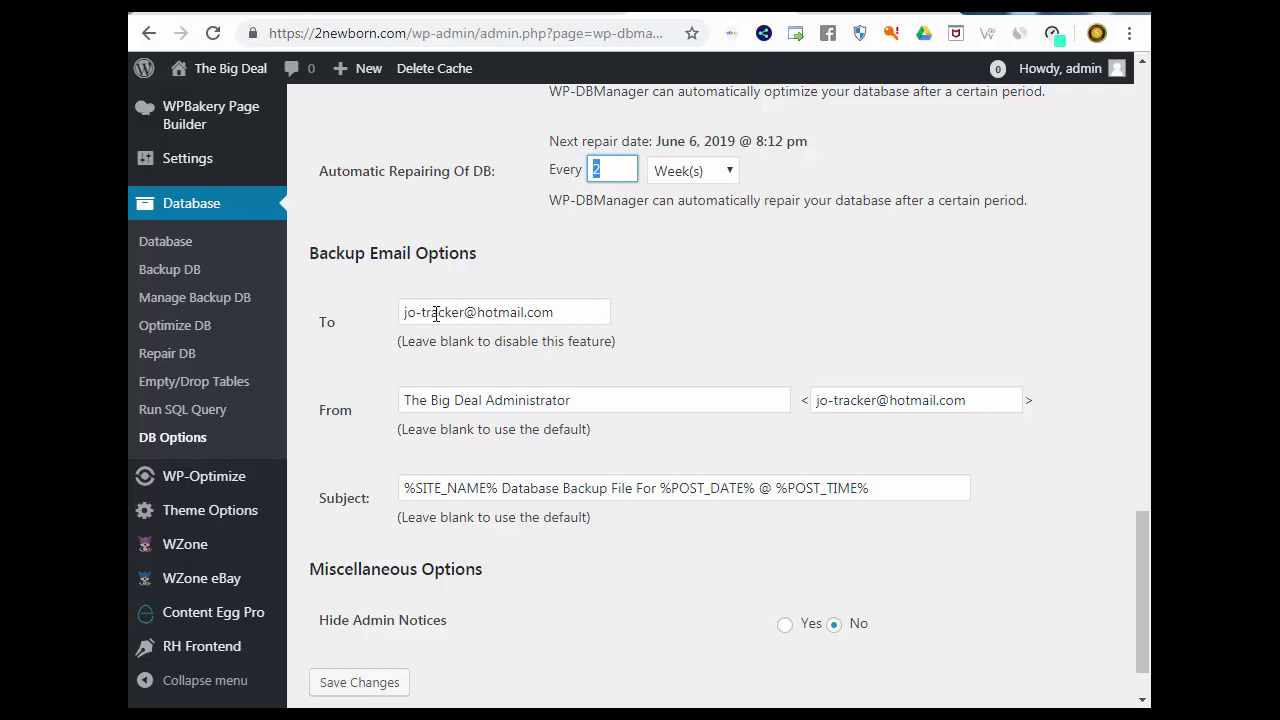
drag(583, 314, 381, 328)
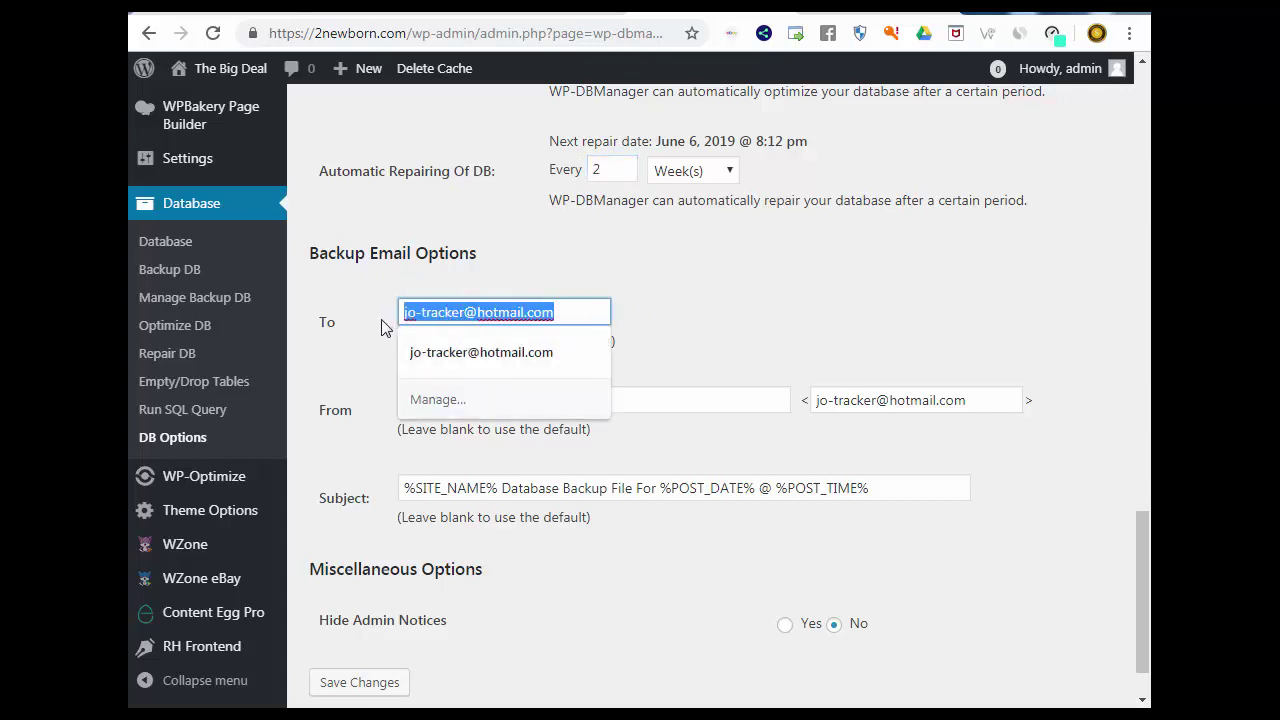
click(368, 338)
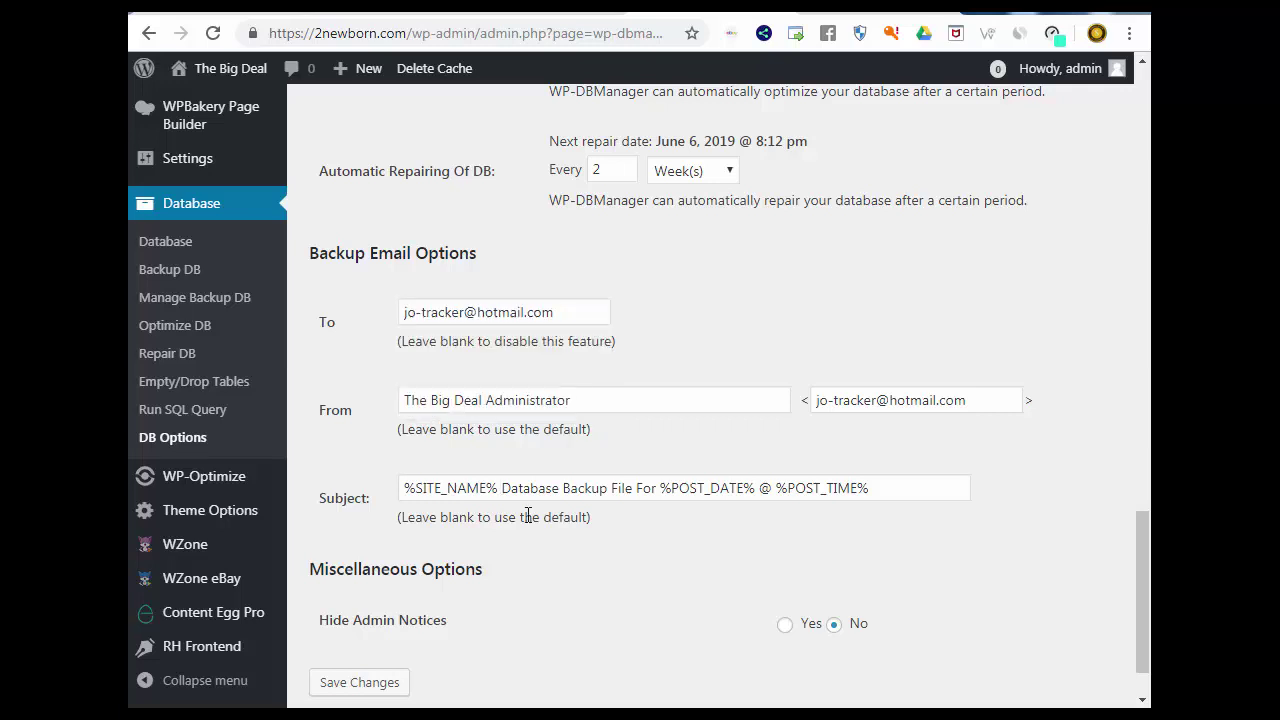
Step: Set Hide Admin Notices to Yes and replace the backup e-mail's From name with the site domain 2newborn.com
click(786, 627)
drag(583, 402, 400, 404)
drag(407, 35, 315, 35)
right_click(316, 32)
click(355, 107)
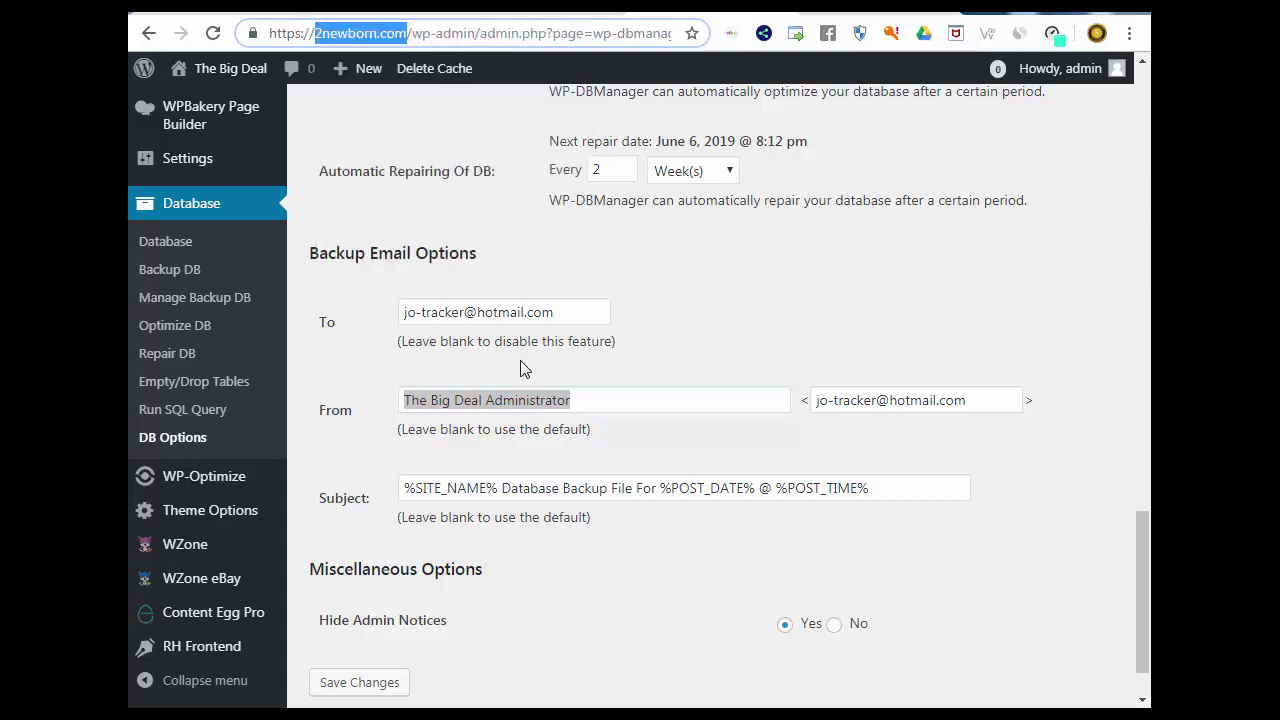
right_click(545, 399)
click(590, 459)
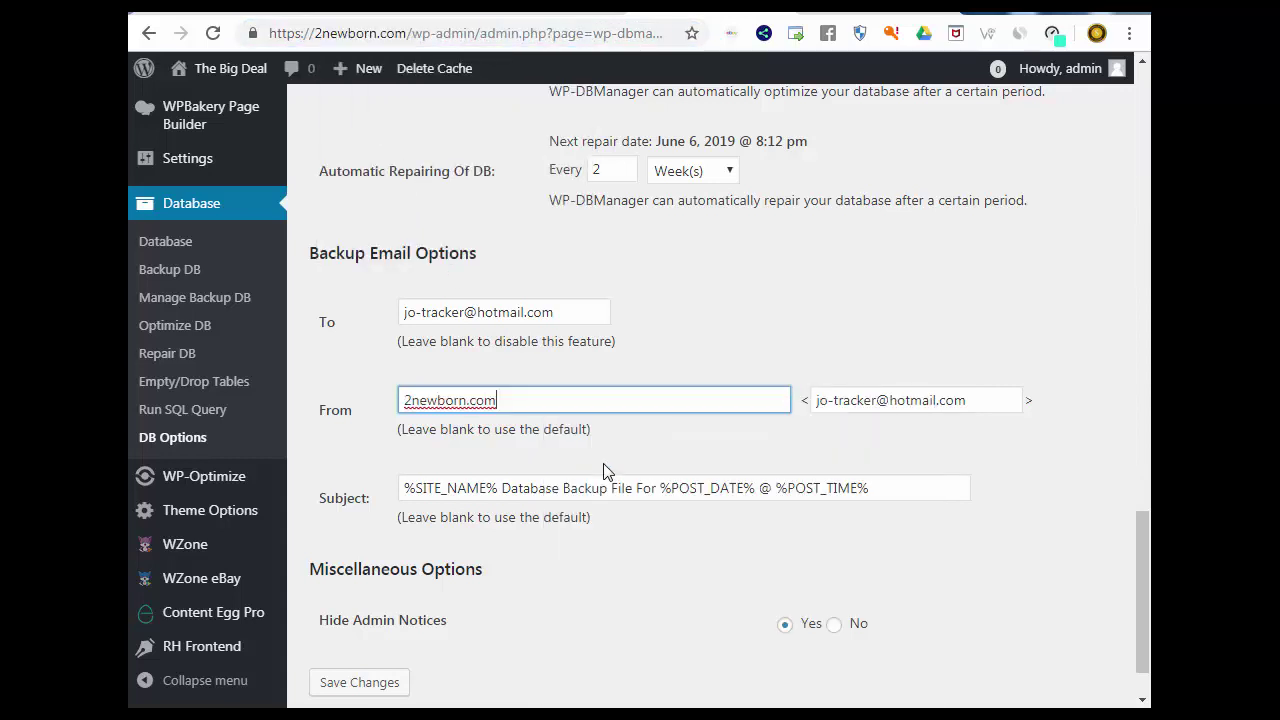
click(663, 450)
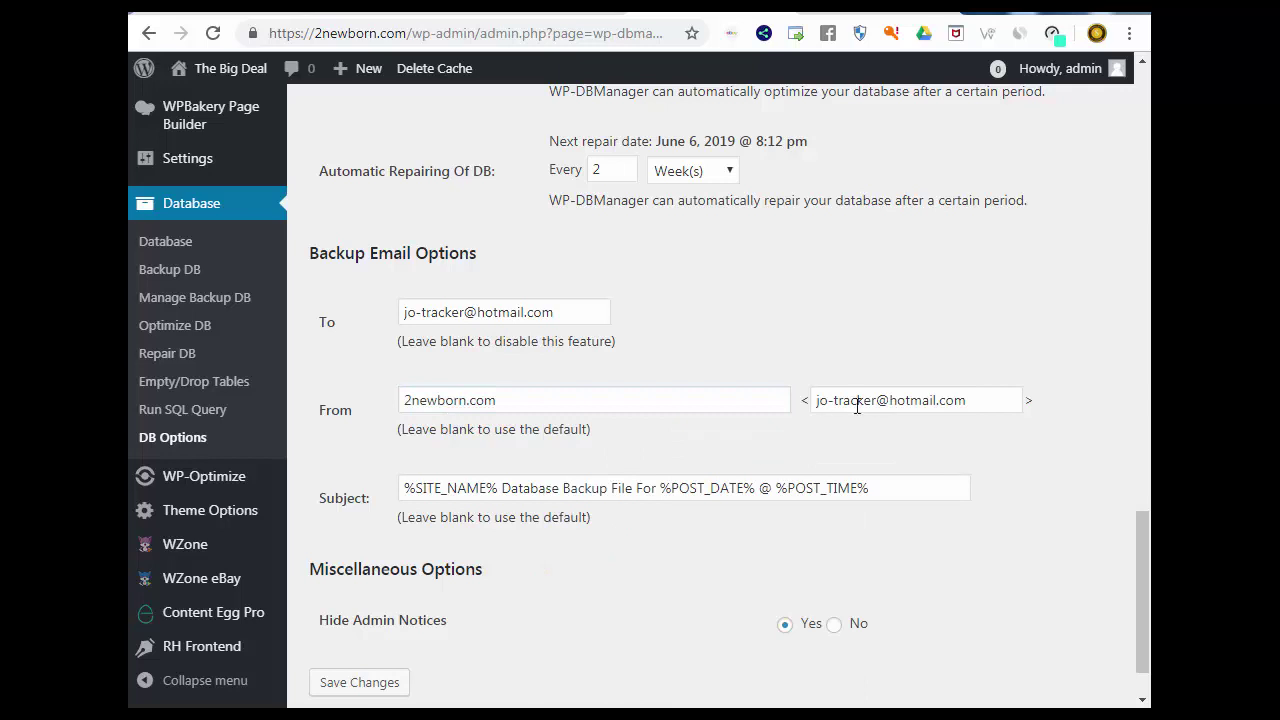
Step: Check the sender address for backup e-mails and save the database options
drag(983, 395, 818, 400)
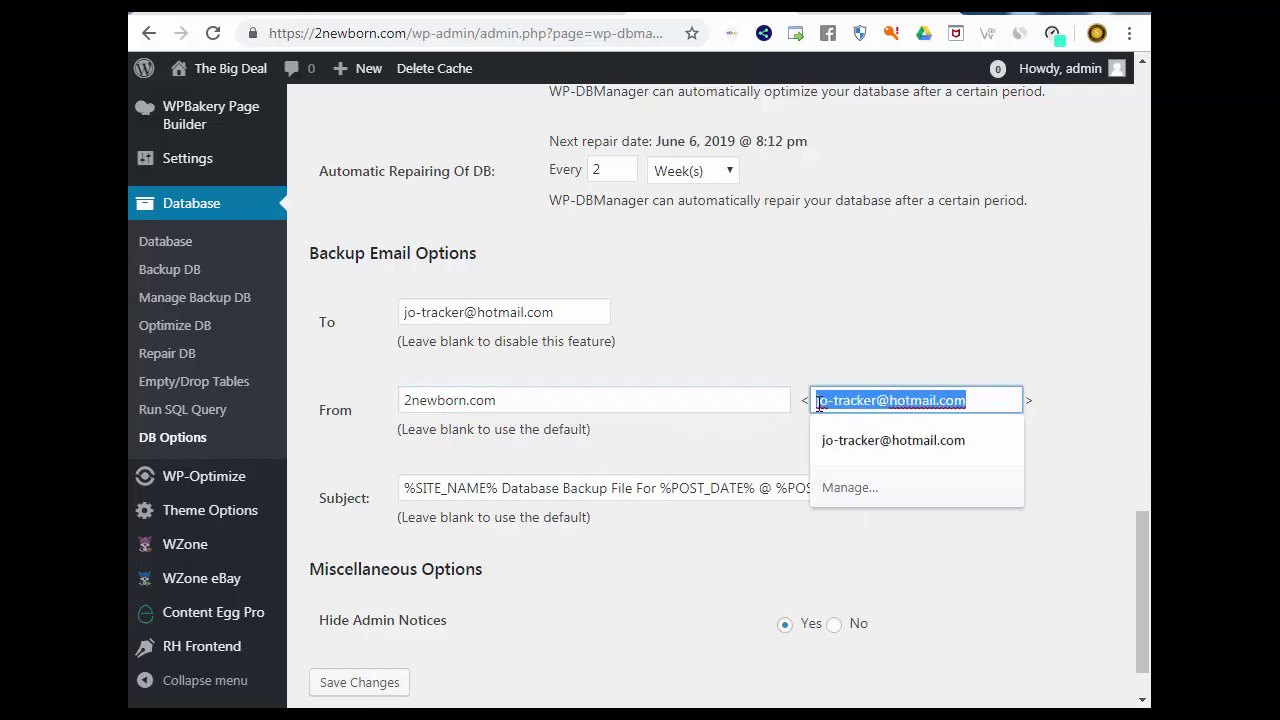
click(756, 440)
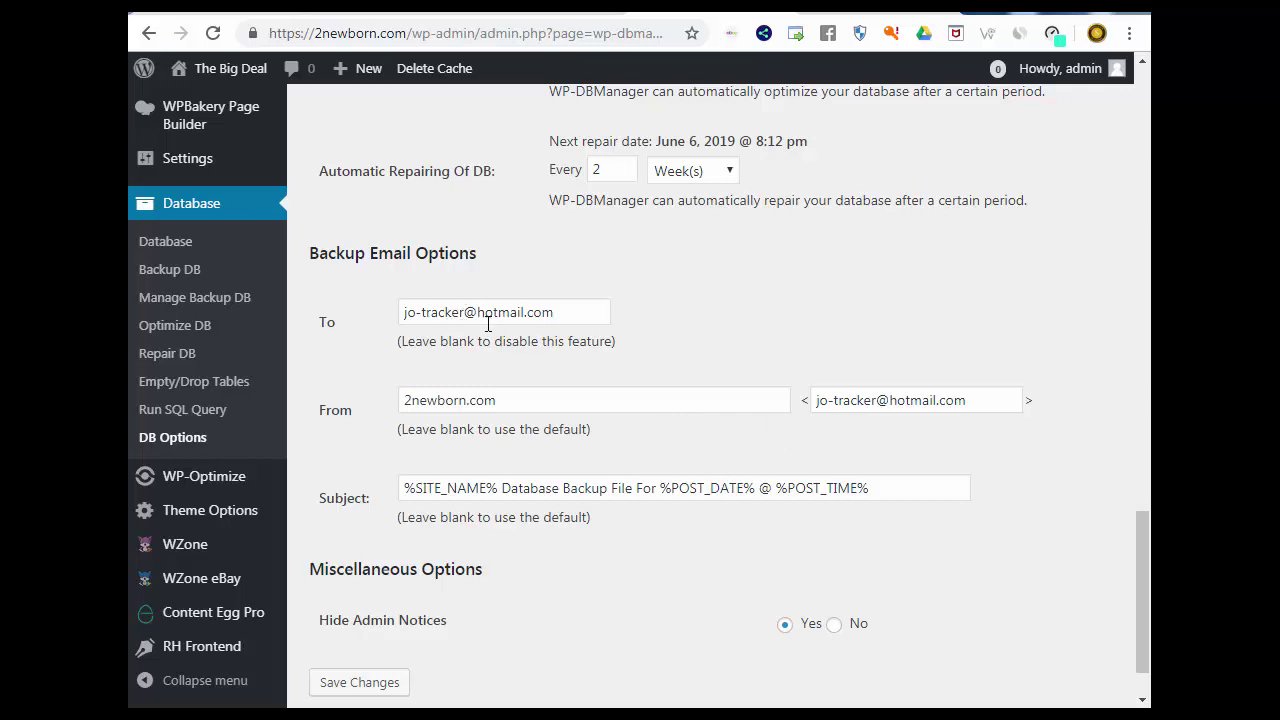
scroll(516, 336, down, 1)
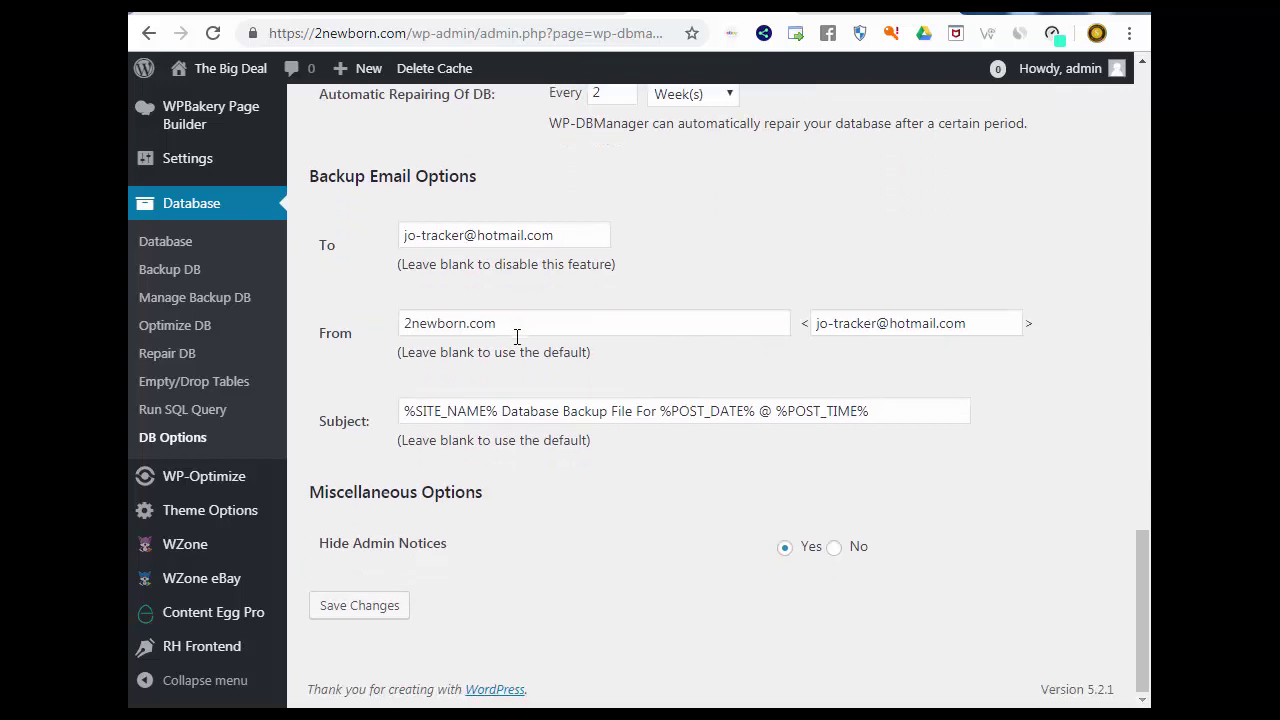
click(380, 608)
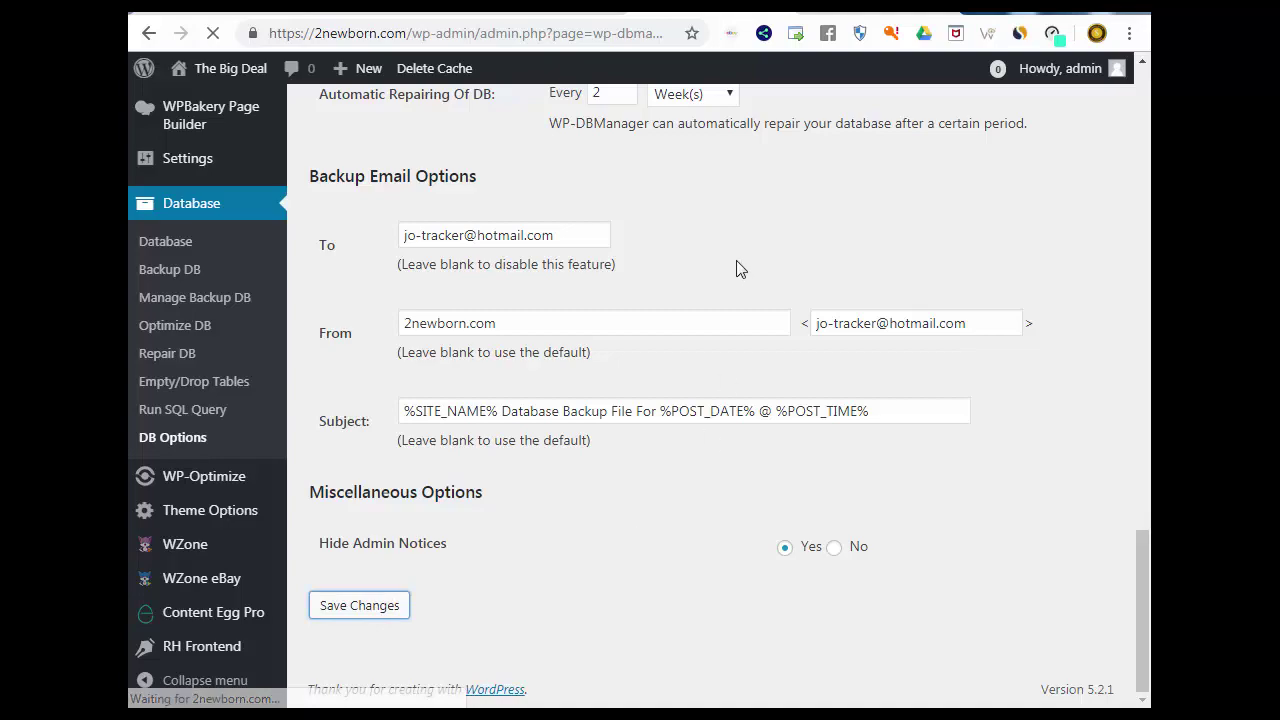
Step: Set Maximum Backup Files to 2 and save the database options again
scroll(648, 340, down, 2)
scroll(648, 340, down, 6)
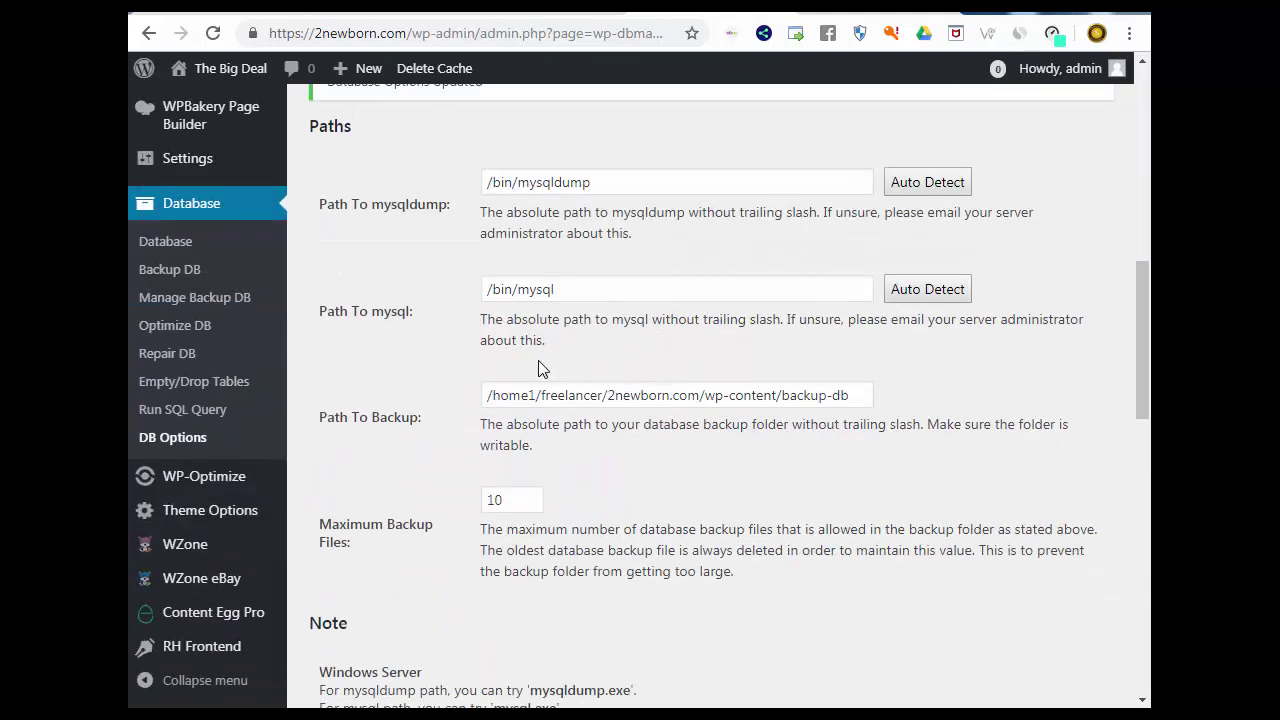
scroll(582, 422, down, 2)
scroll(588, 418, down, 2)
scroll(590, 406, up, 2)
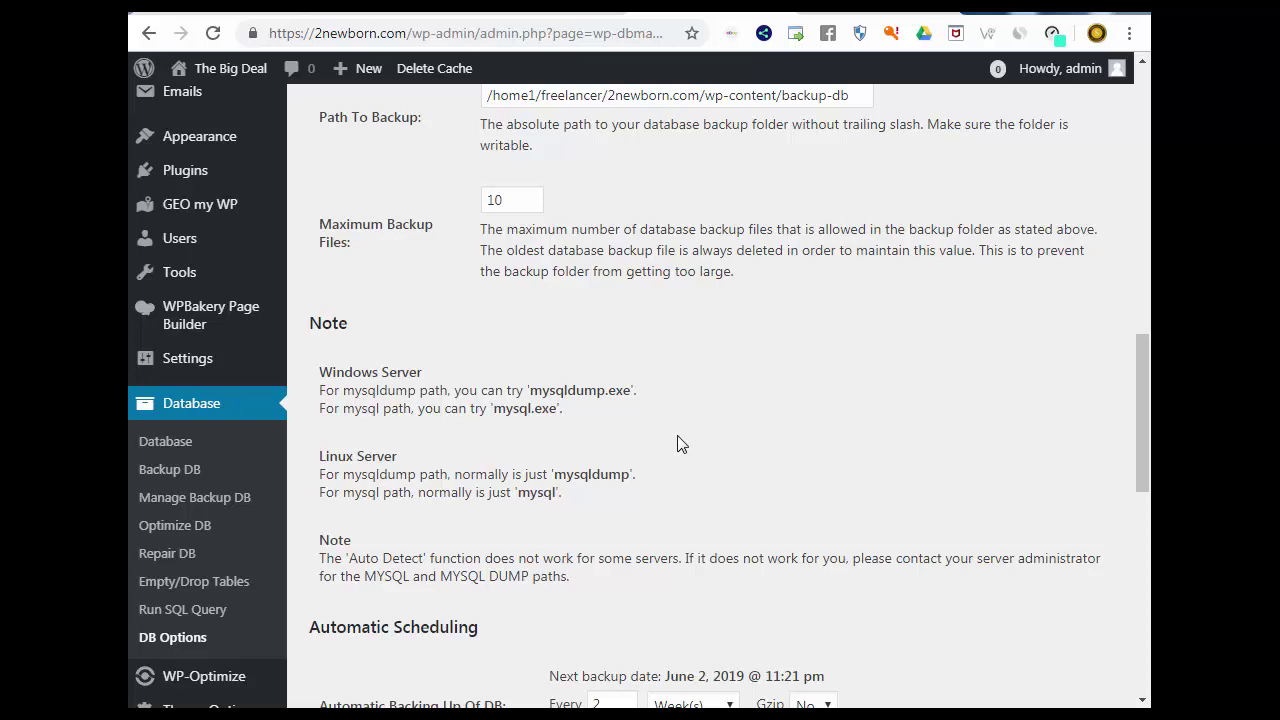
double_click(496, 200)
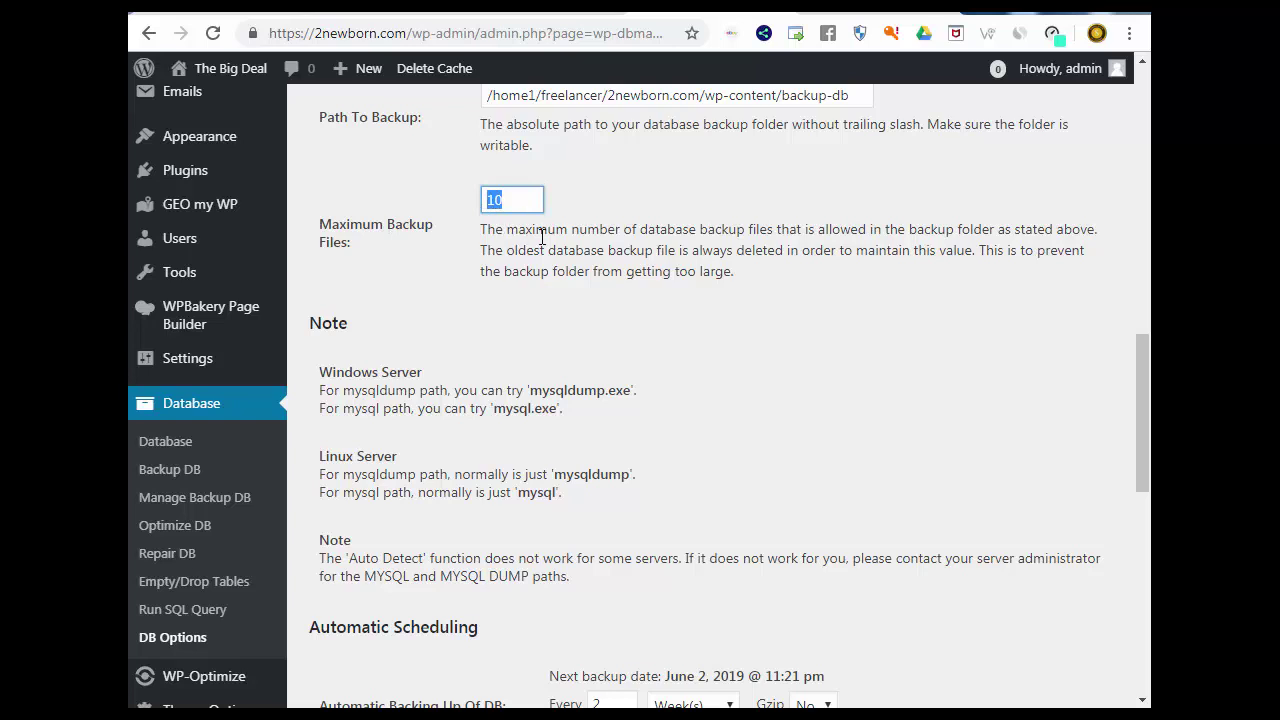
text(2)
scroll(623, 309, down, 6)
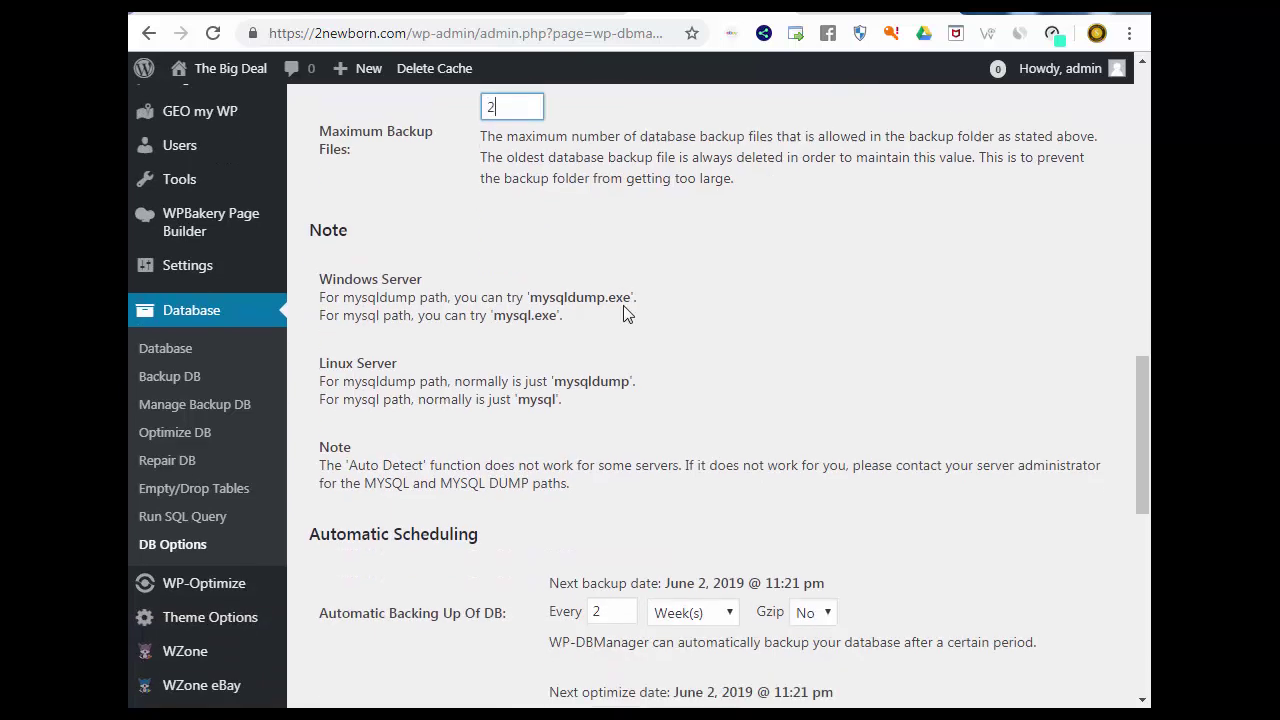
scroll(425, 645, down, 2)
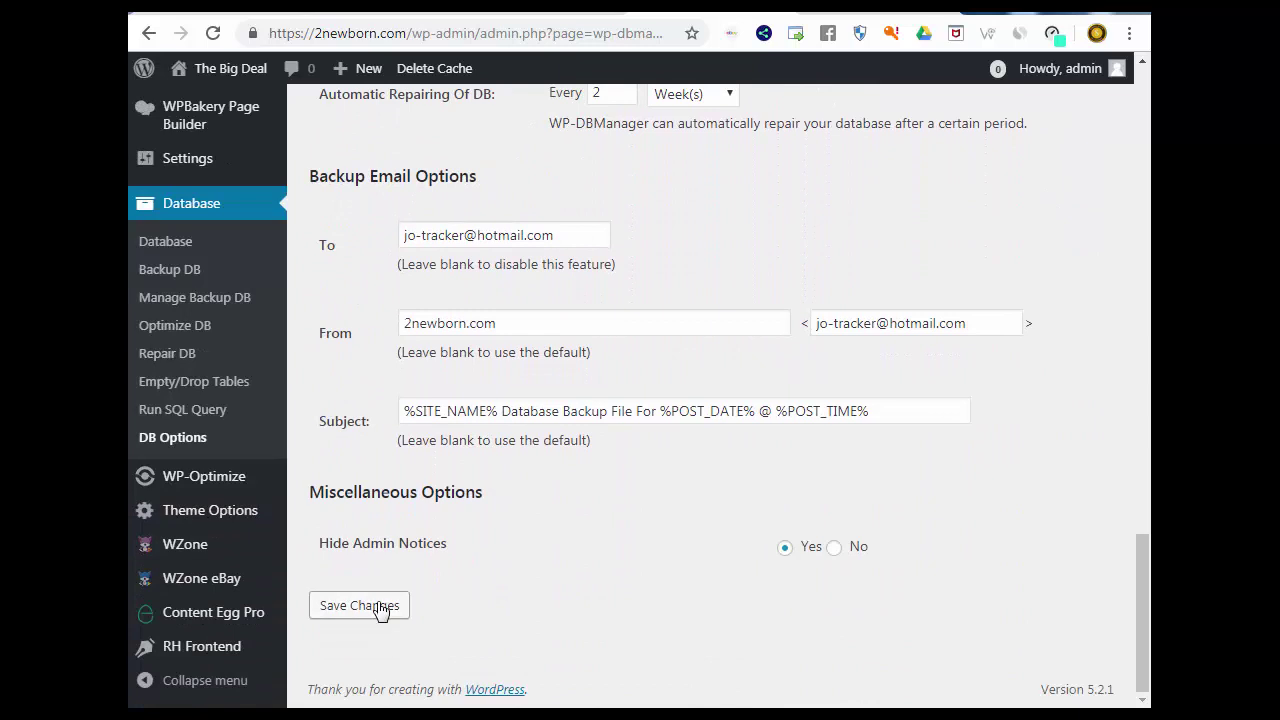
click(380, 607)
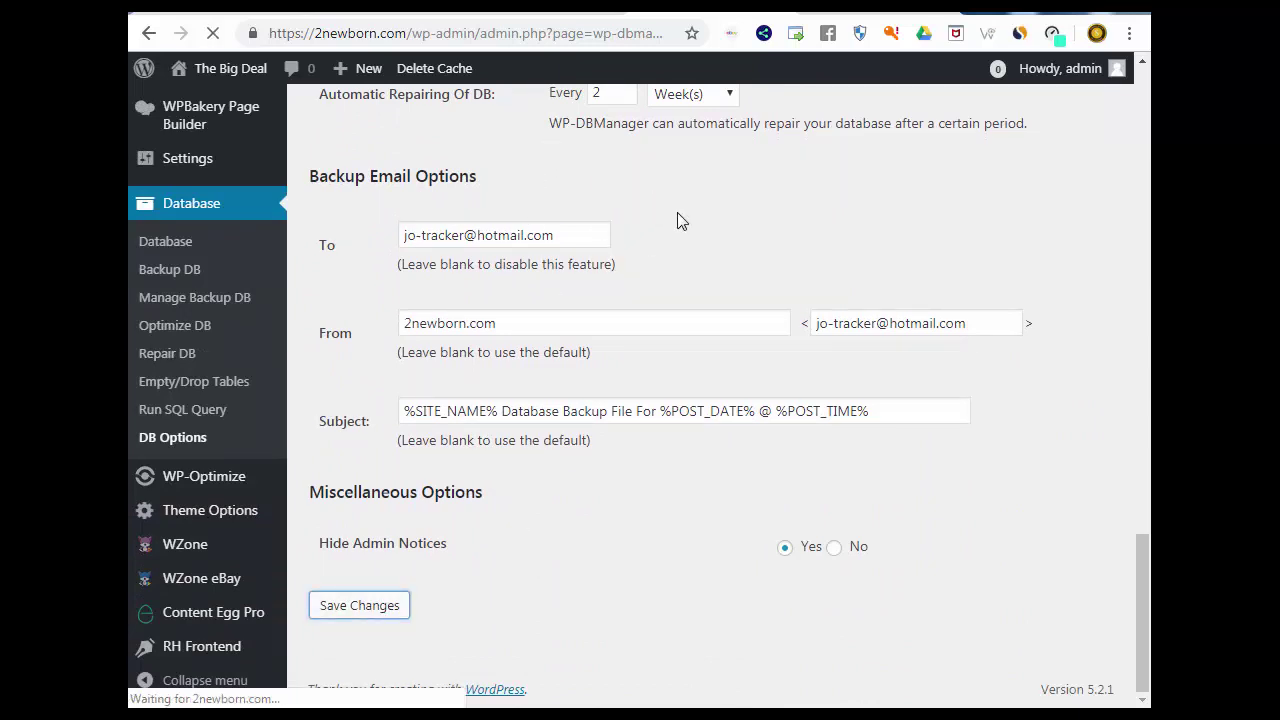
Step: Run a full backup of the WordPress database with the GZIP option kept at No
scroll(277, 450, down, 4)
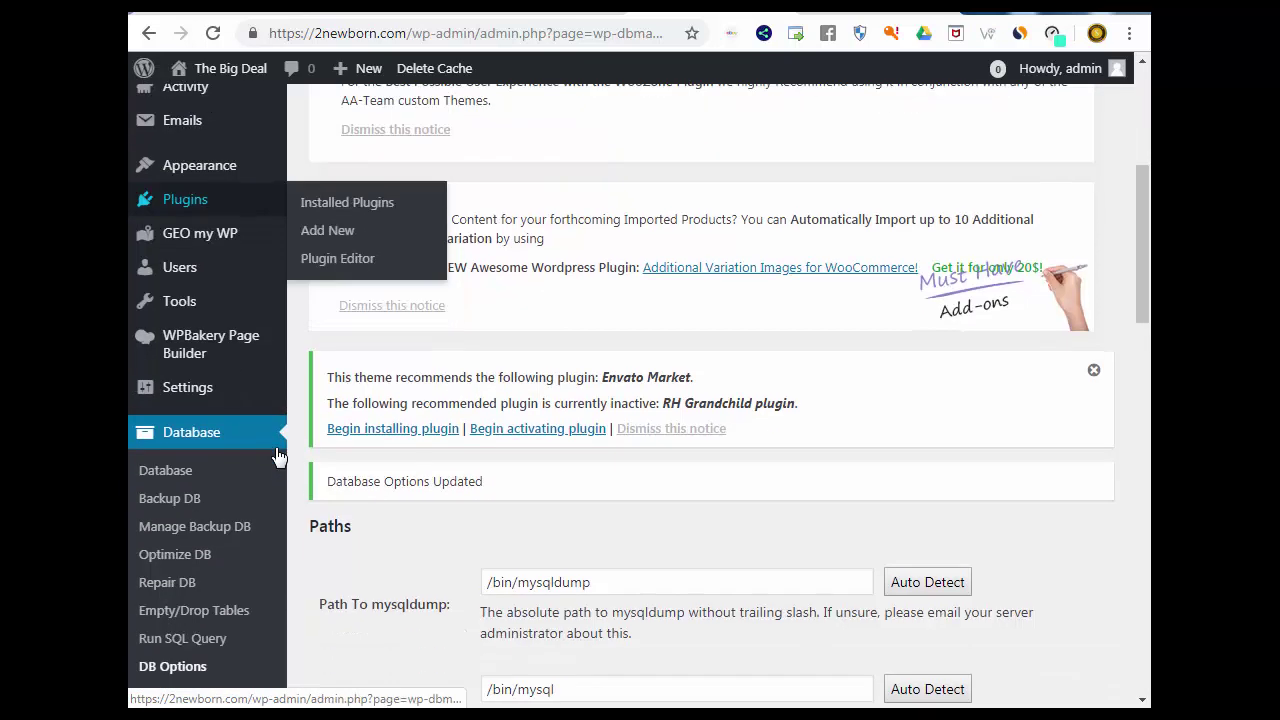
scroll(200, 492, down, 1)
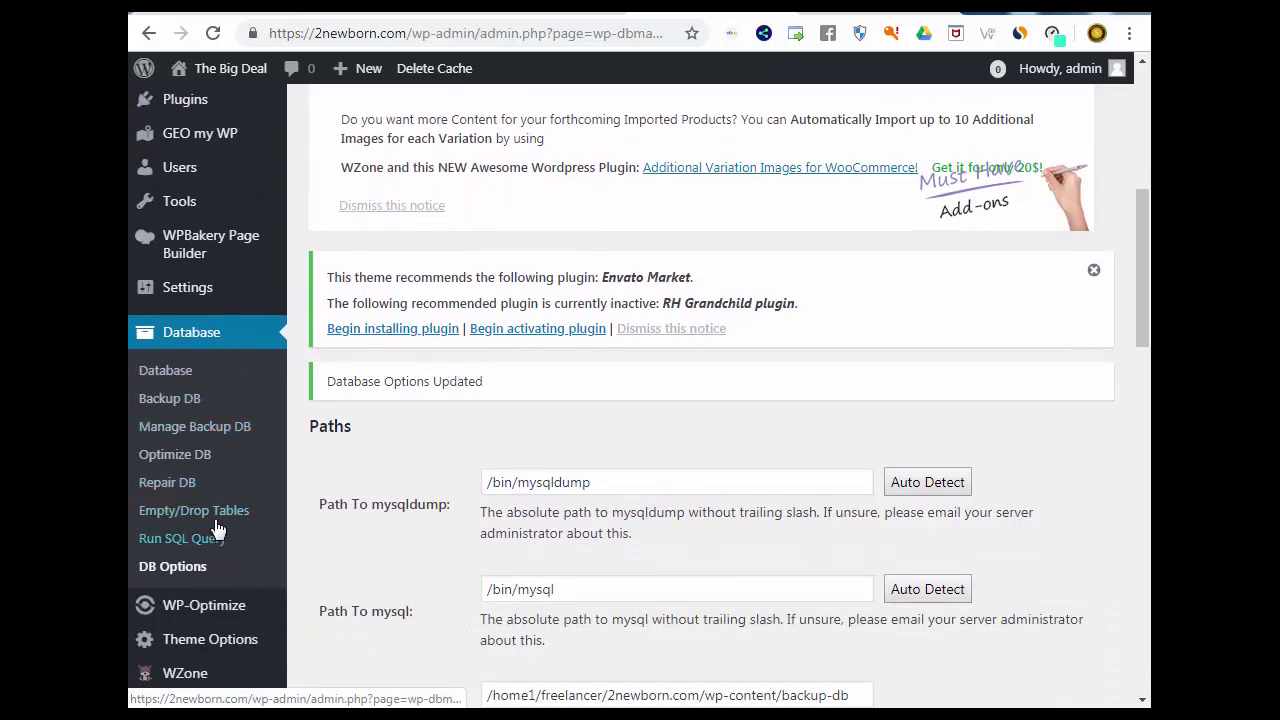
click(172, 400)
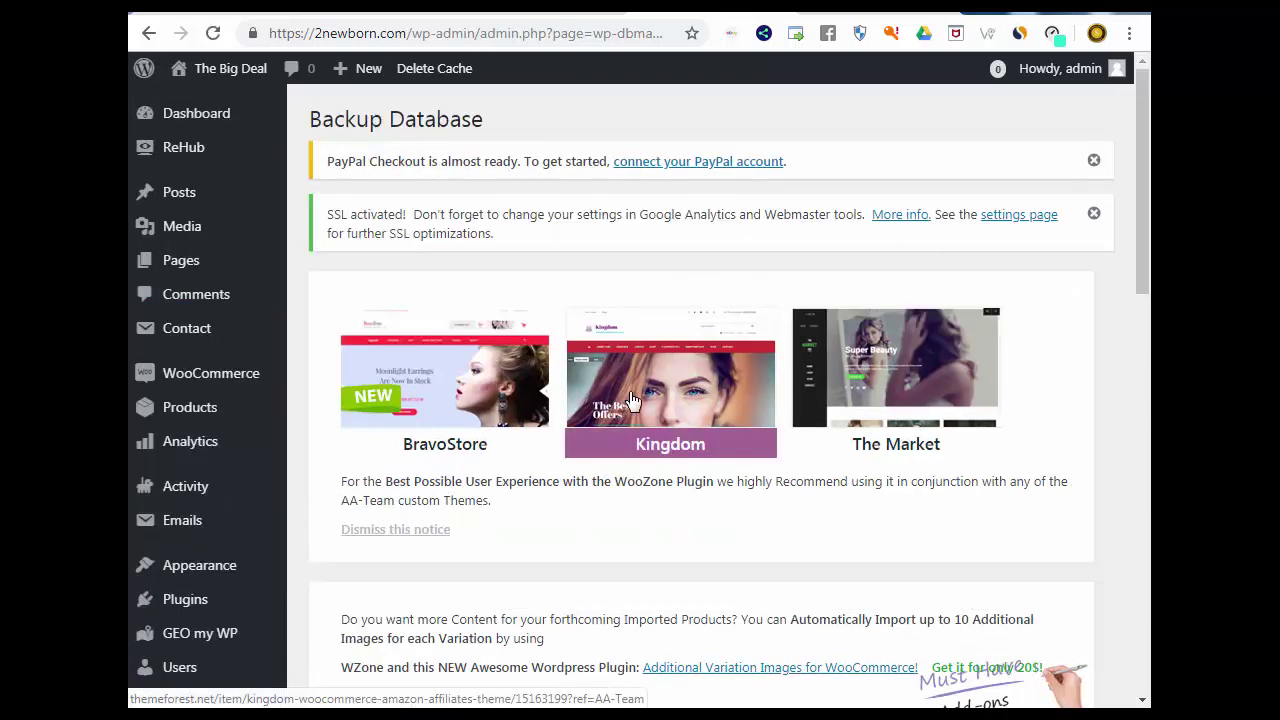
scroll(632, 390, down, 10)
scroll(633, 398, down, 2)
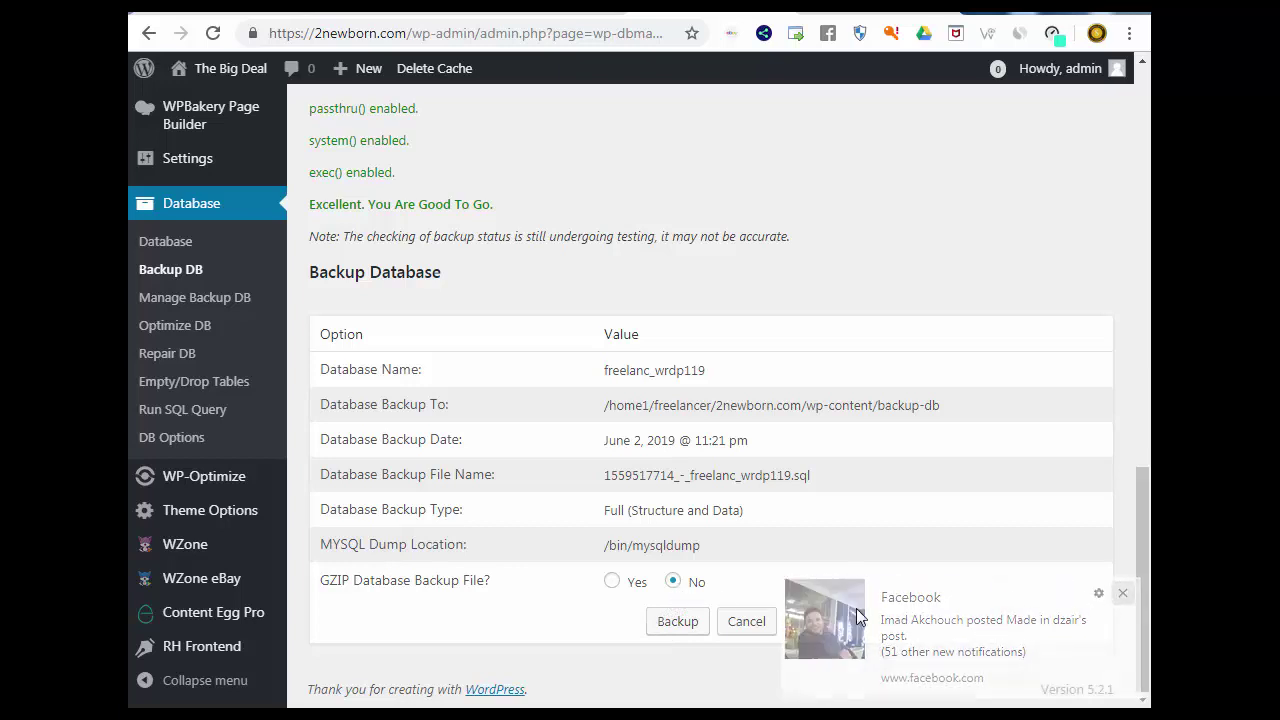
click(677, 622)
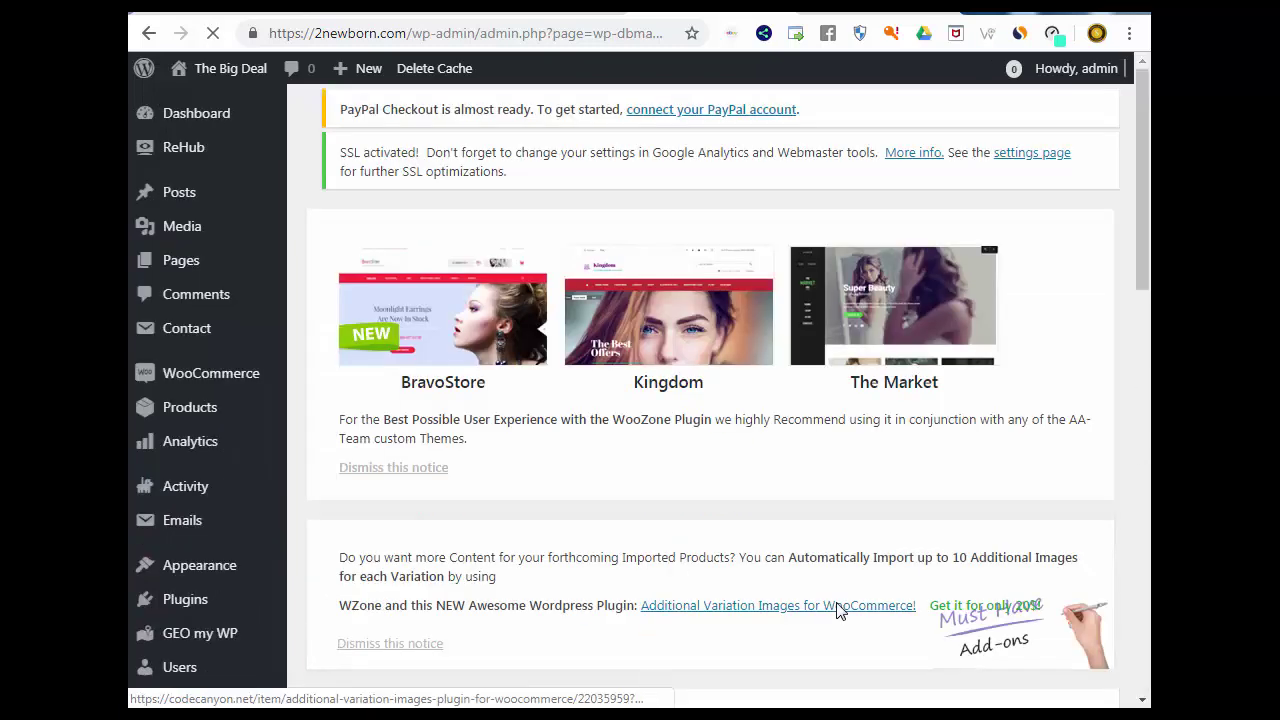
scroll(840, 612, down, 9)
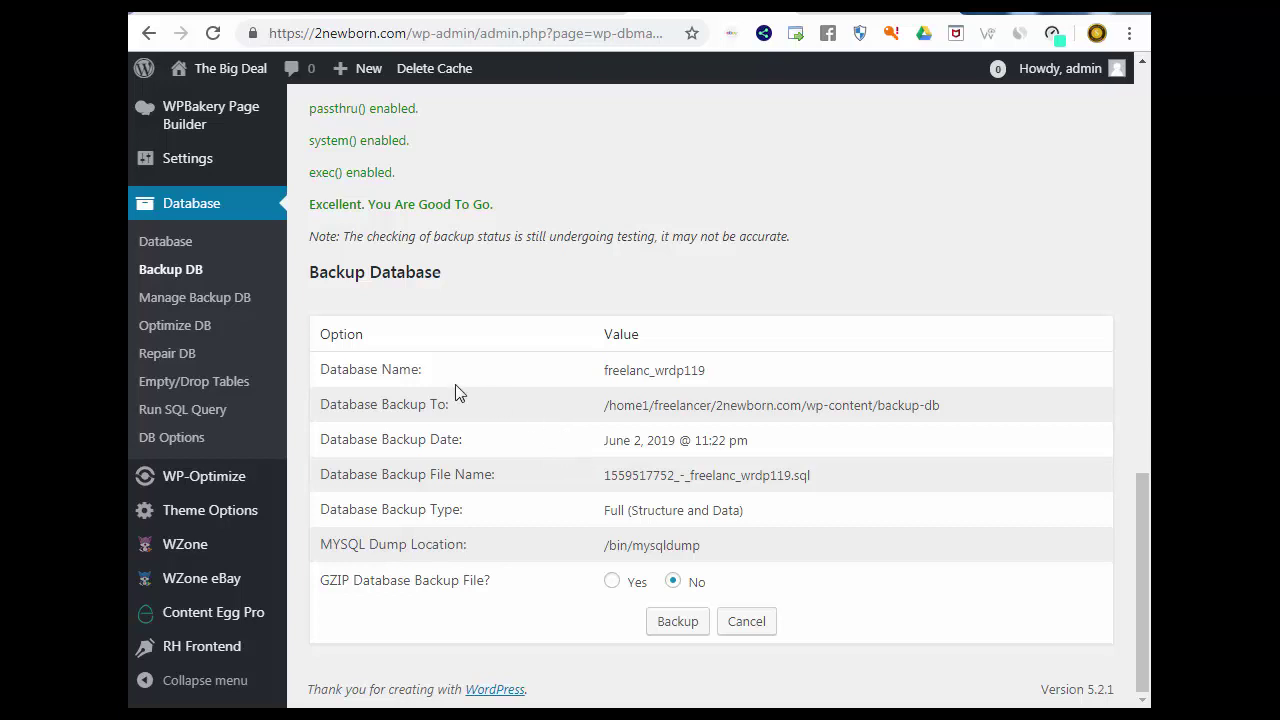
Step: Open the list of saved database backups and check the date and size of the June 2, 2019 @ 11:21 pm backup
click(215, 302)
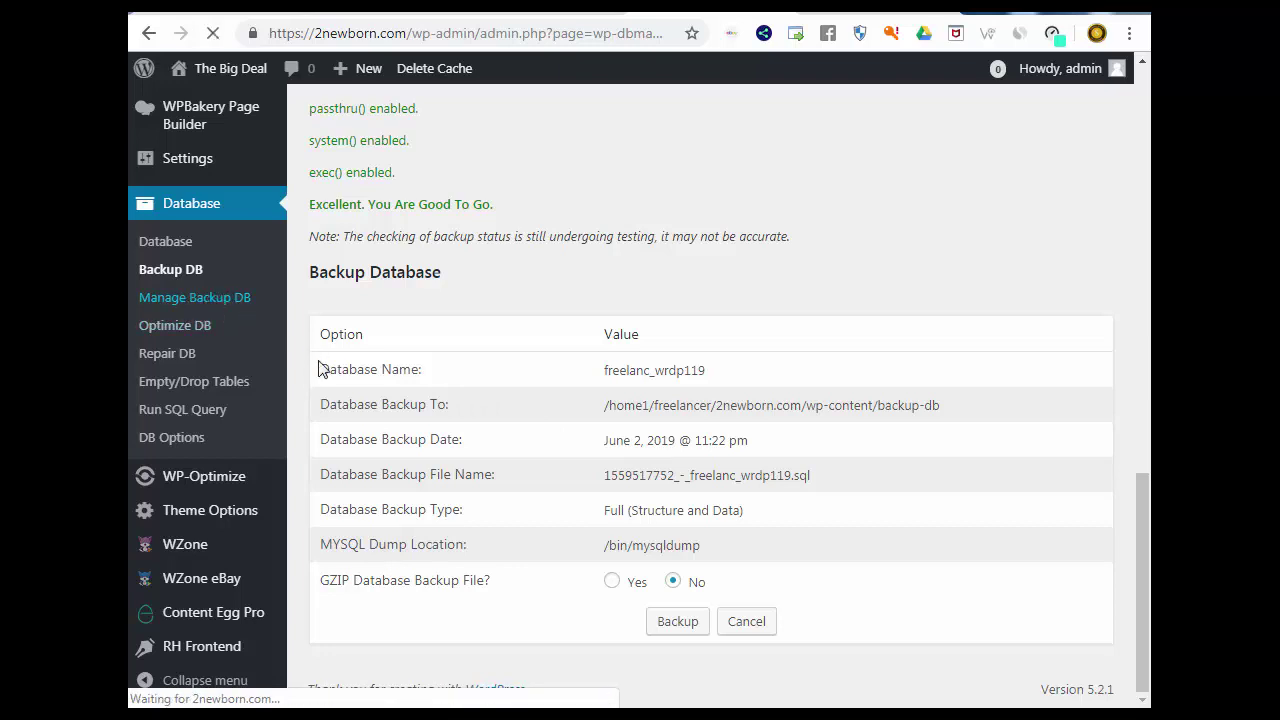
scroll(545, 363, down, 5)
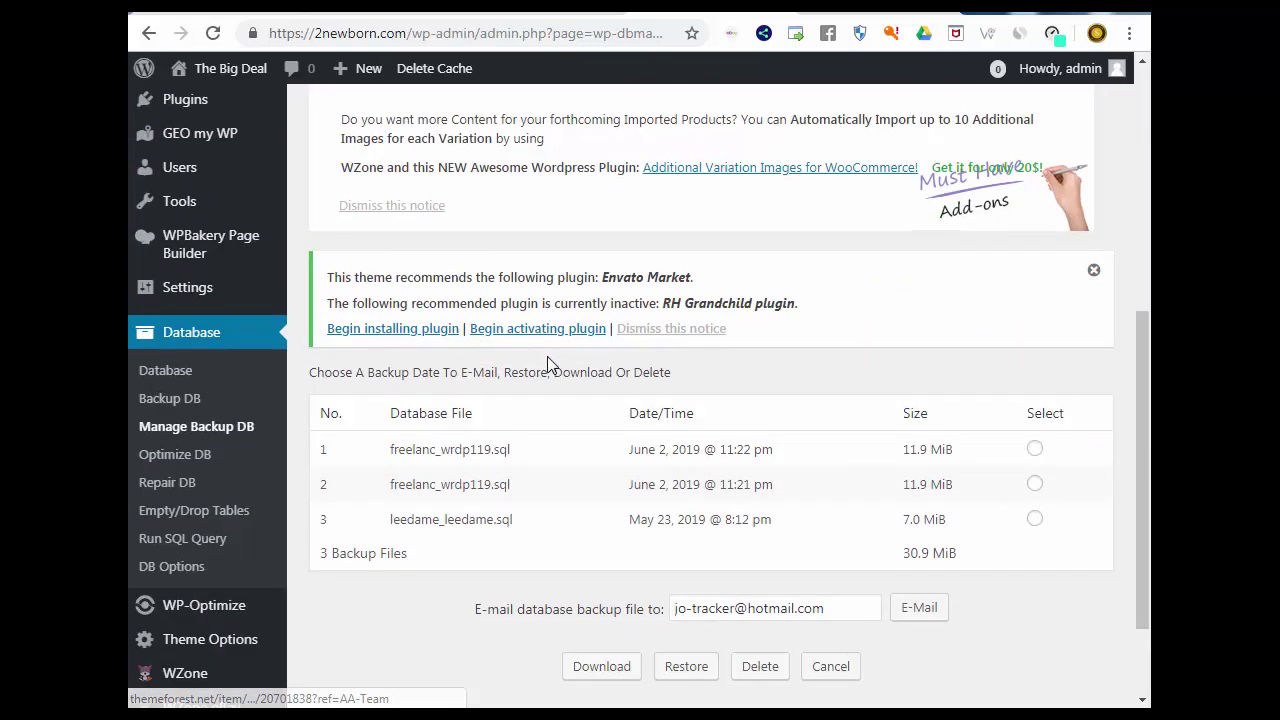
scroll(549, 364, down, 2)
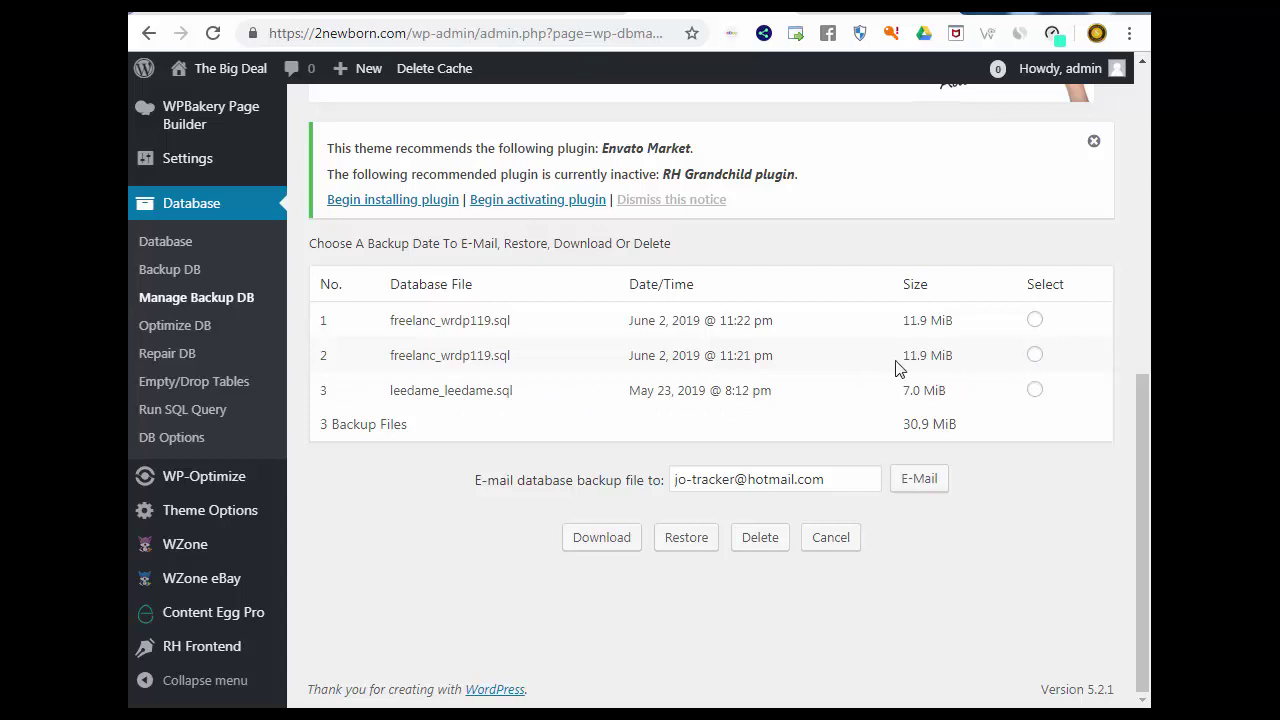
triple_click(931, 360)
drag(623, 368, 771, 372)
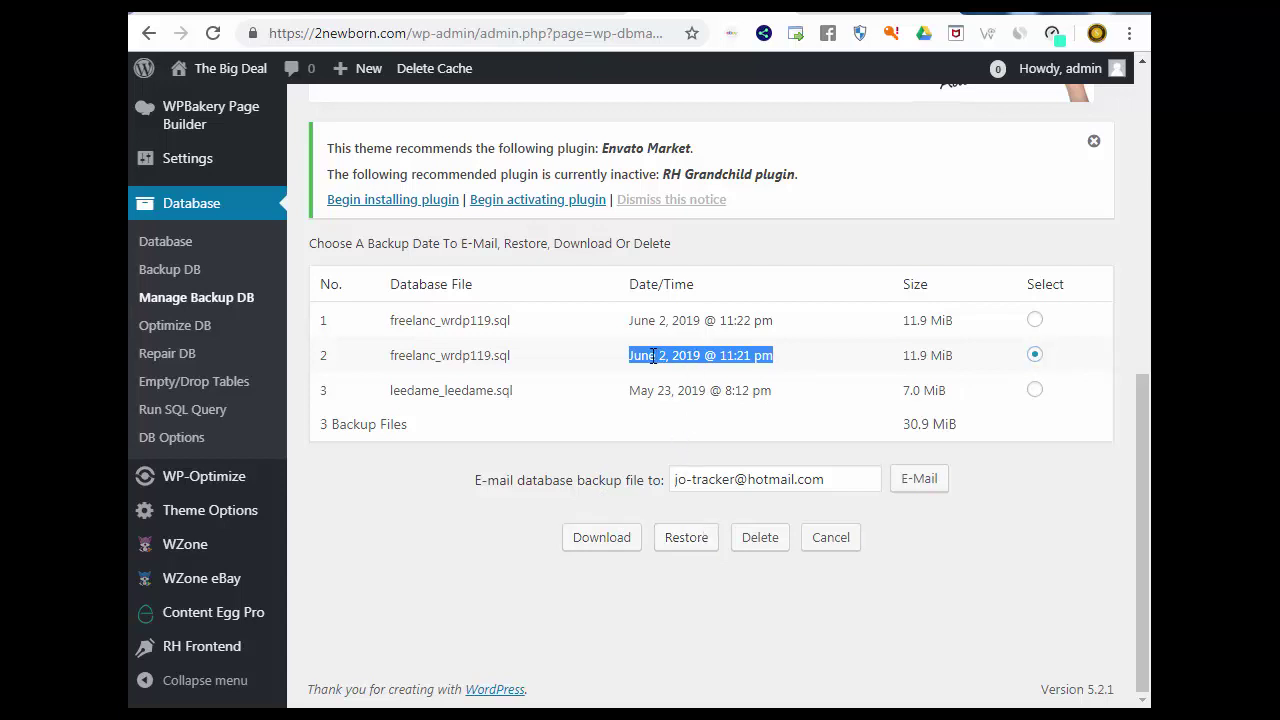
drag(650, 356, 768, 362)
Step: Optimize all database tables, keeping every table set to Yes
click(192, 332)
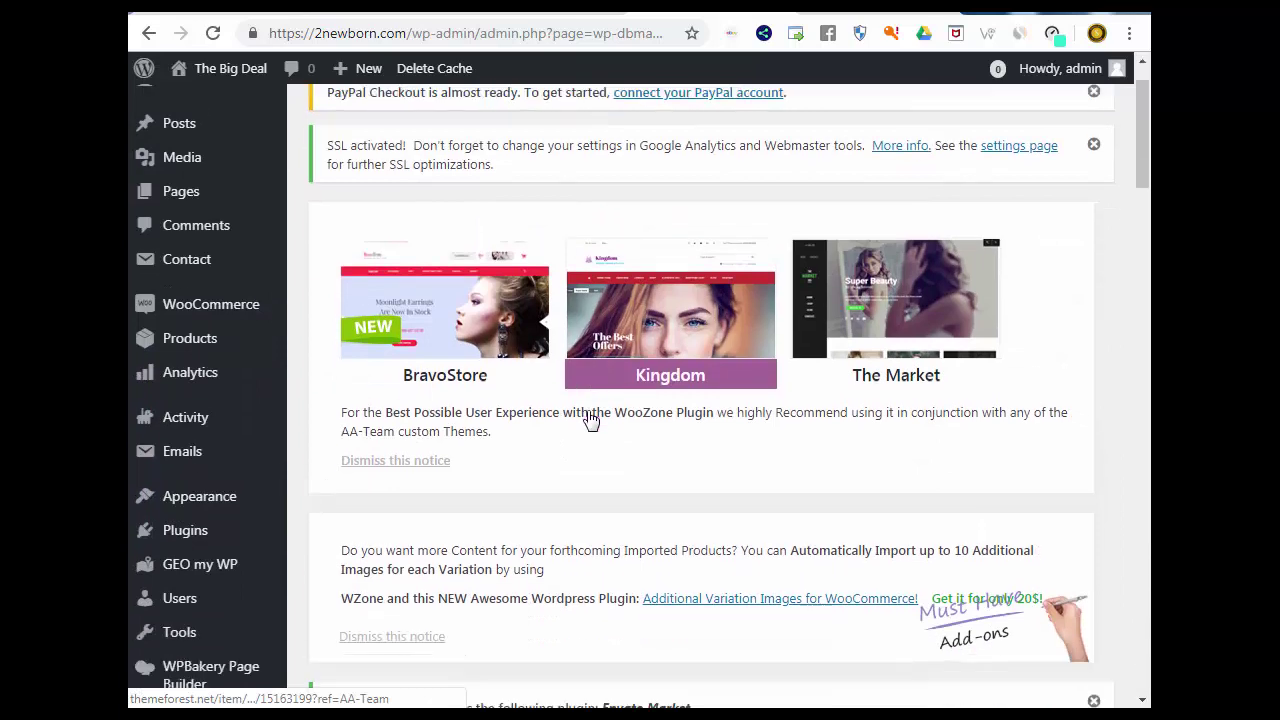
scroll(591, 419, down, 6)
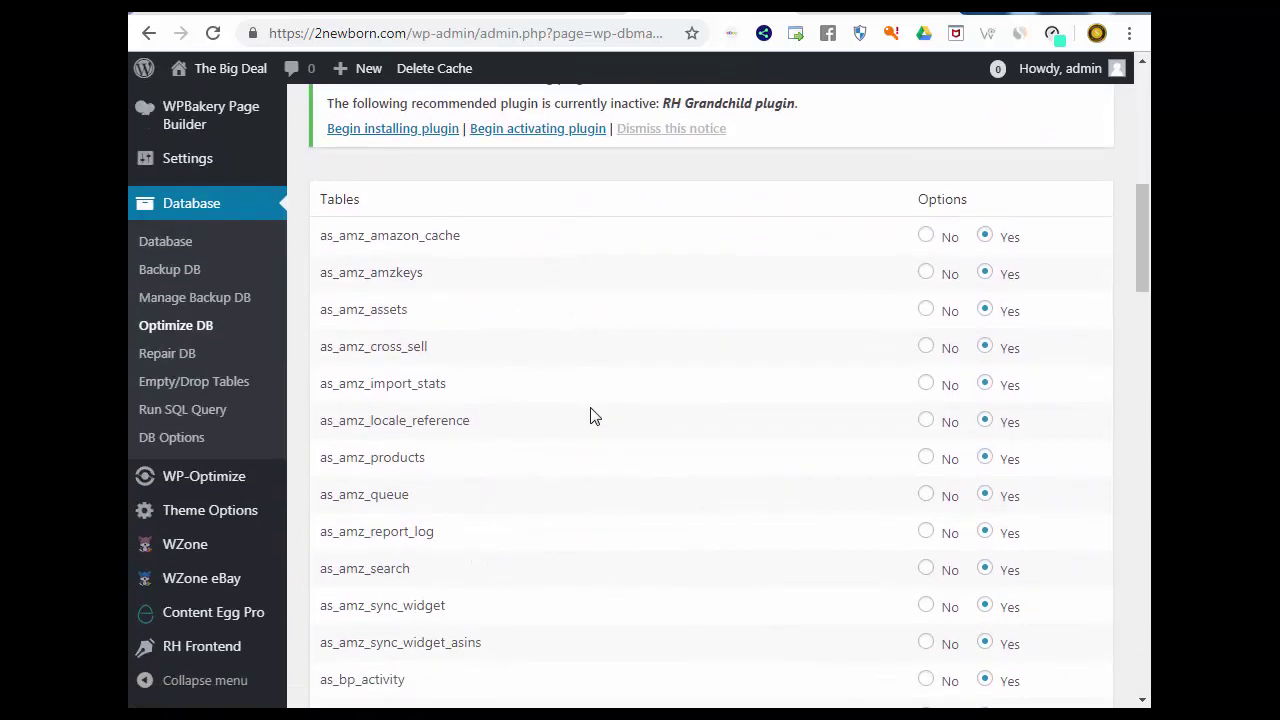
scroll(591, 416, down, 9)
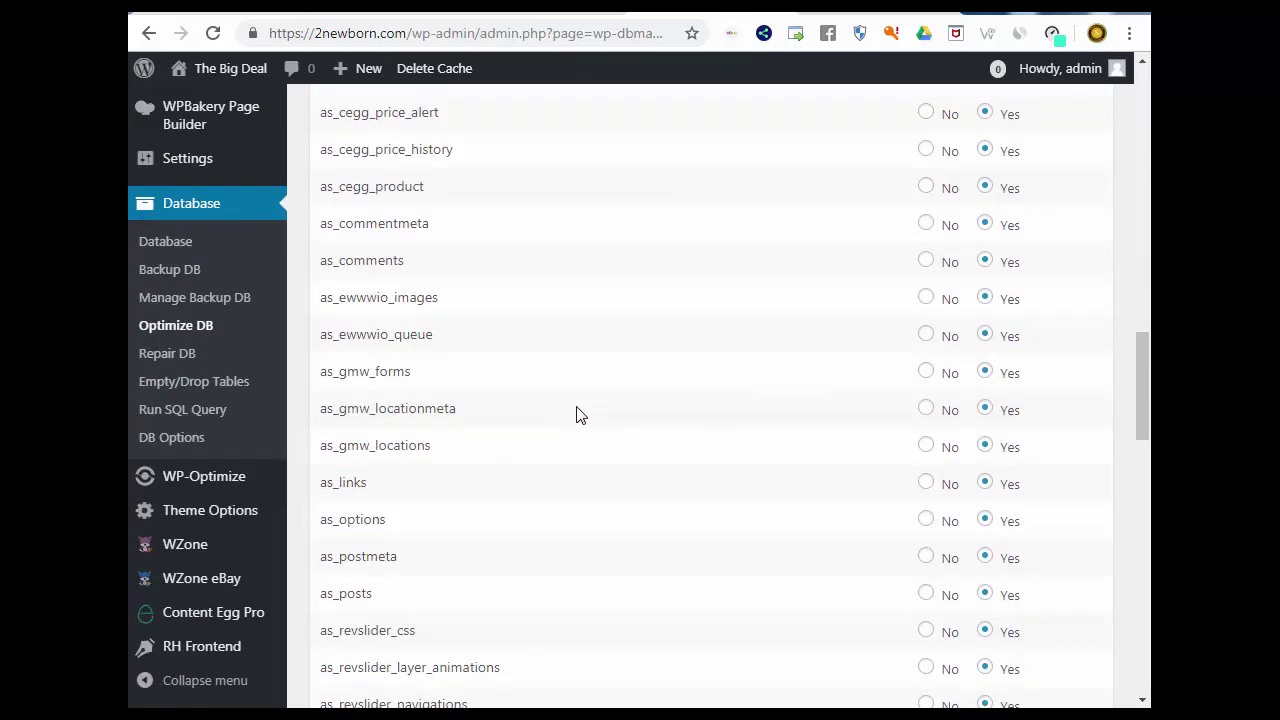
scroll(590, 420, down, 17)
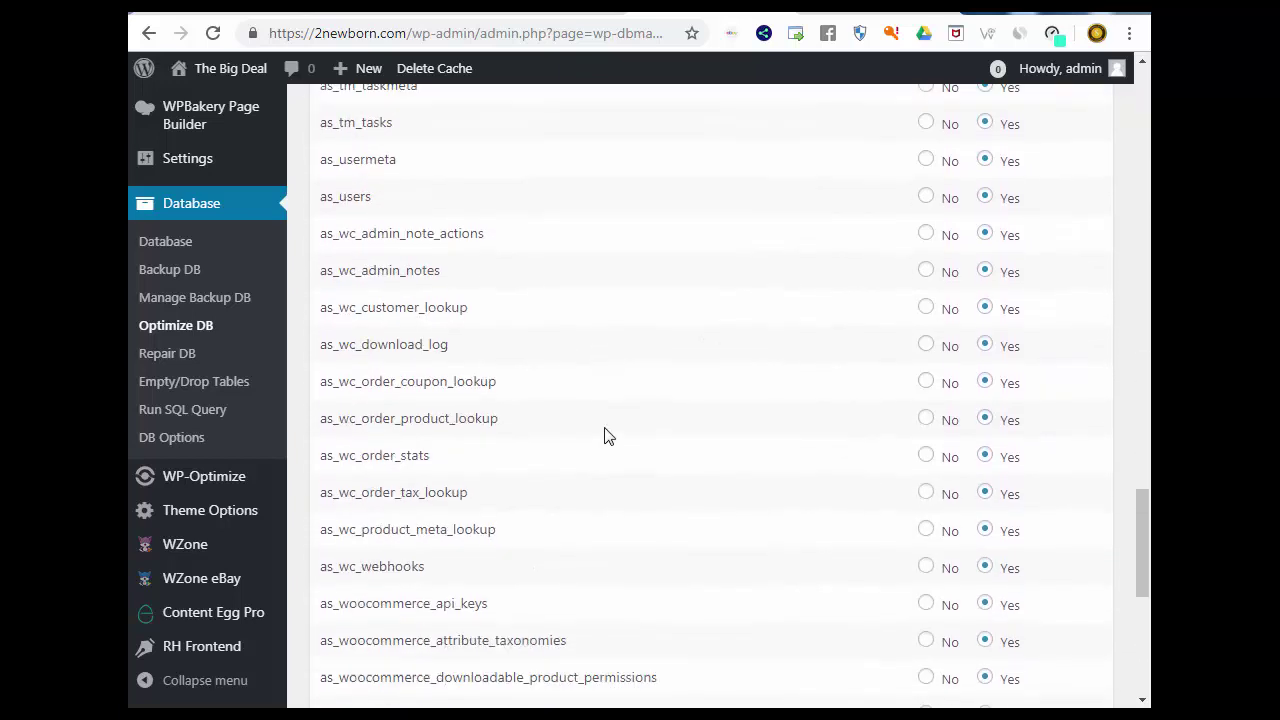
scroll(613, 436, down, 1)
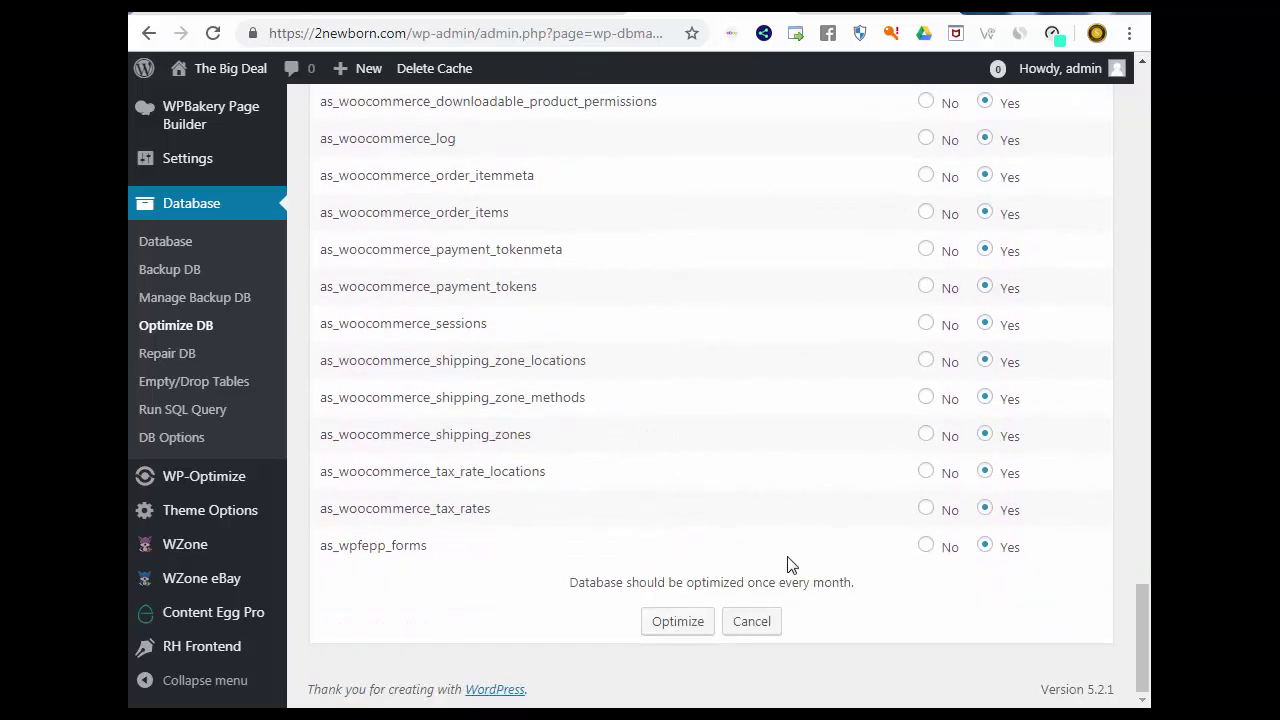
click(677, 623)
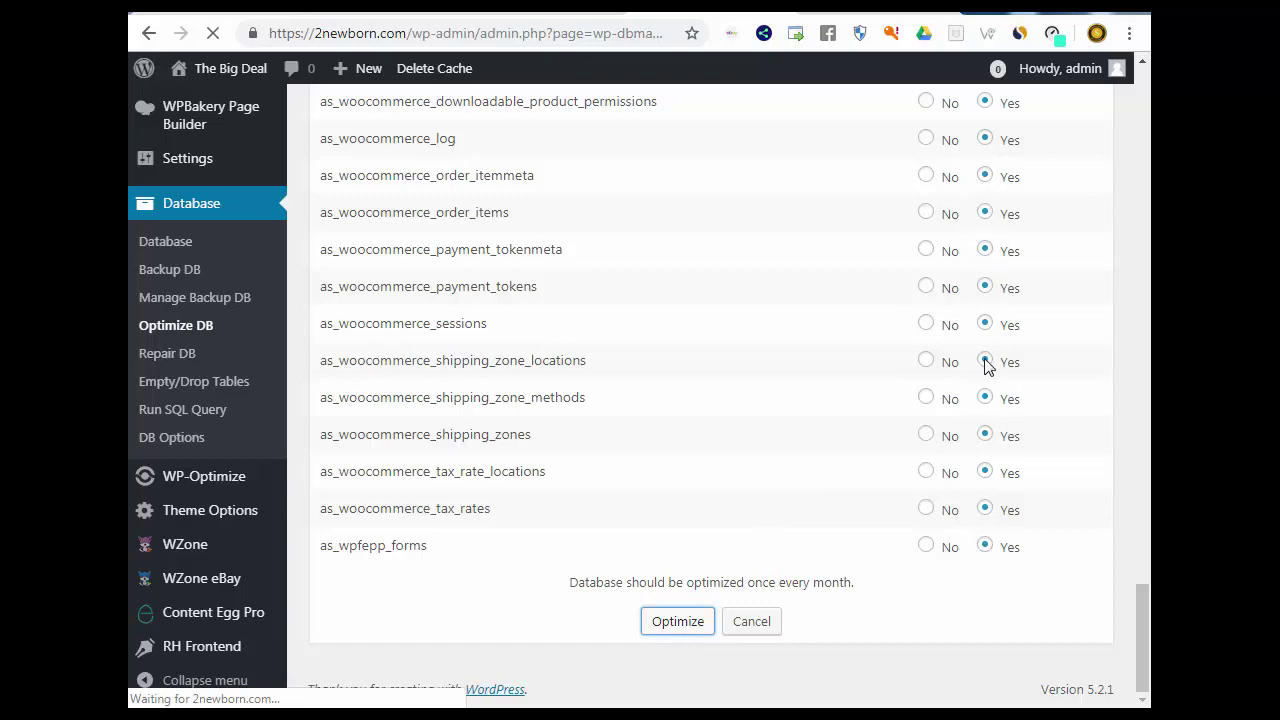
scroll(545, 225, down, 6)
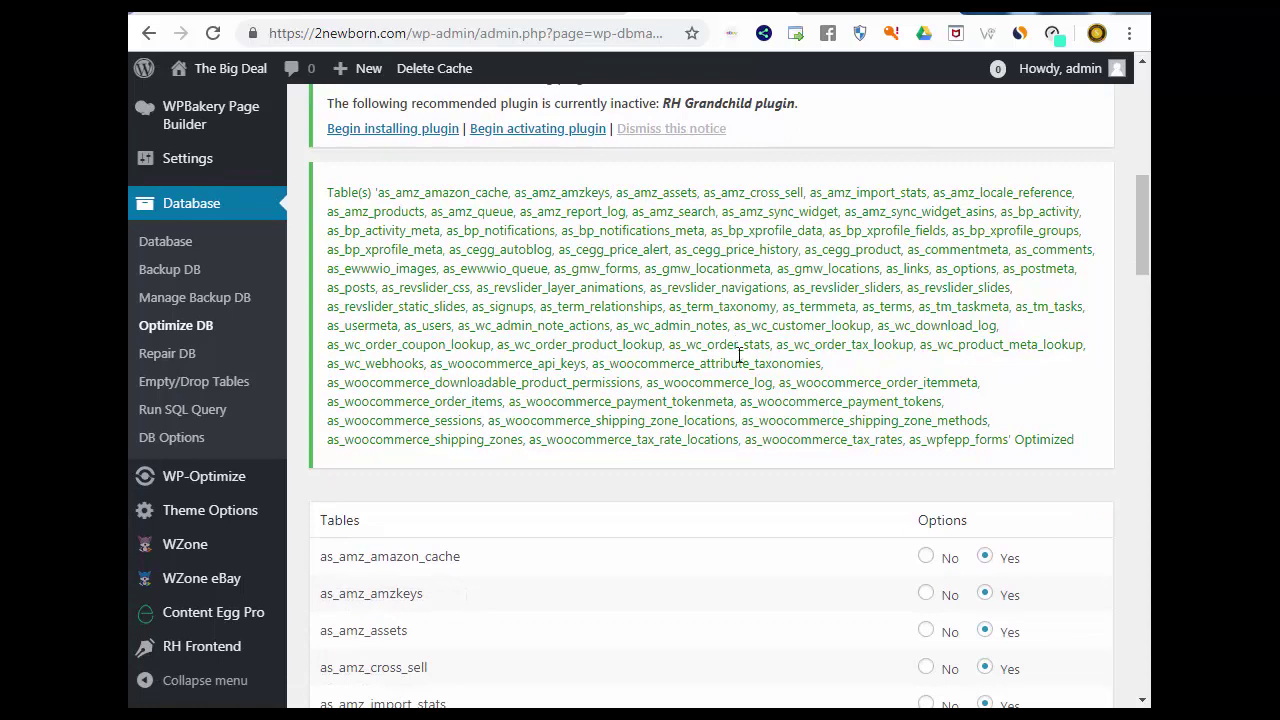
Step: Repair all database tables, keeping every table set to Yes
click(167, 358)
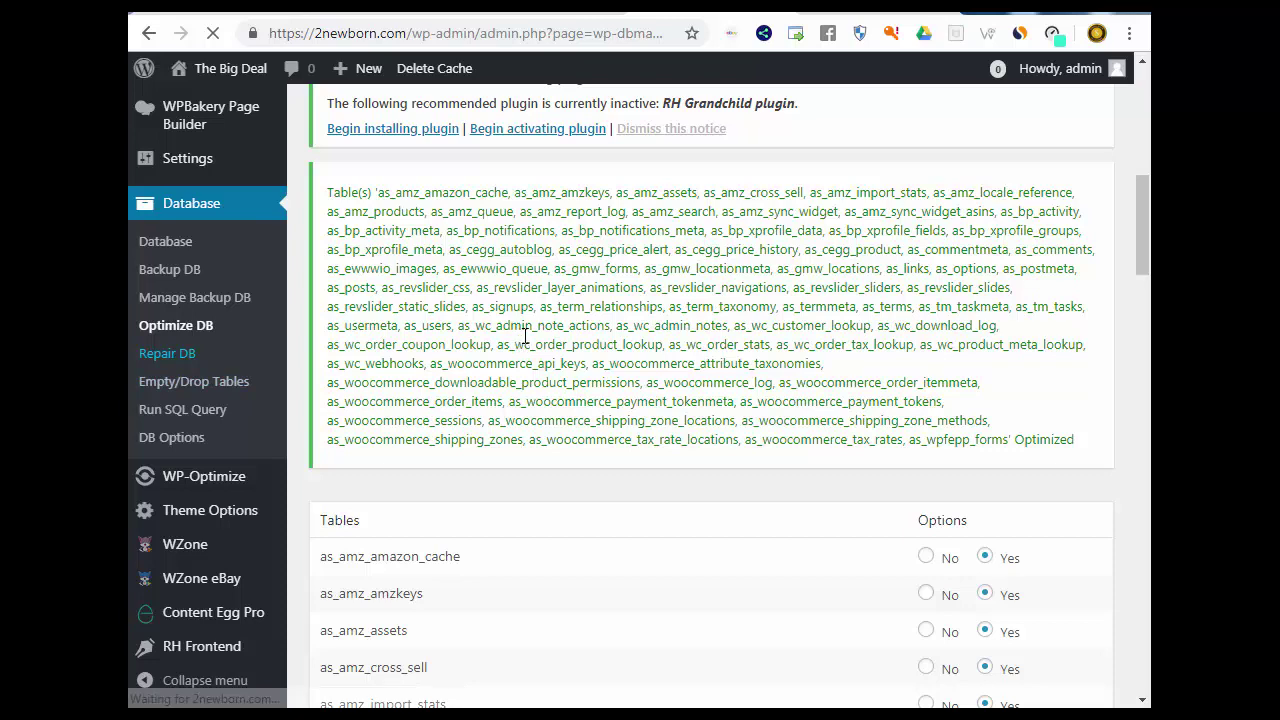
scroll(558, 360, down, 15)
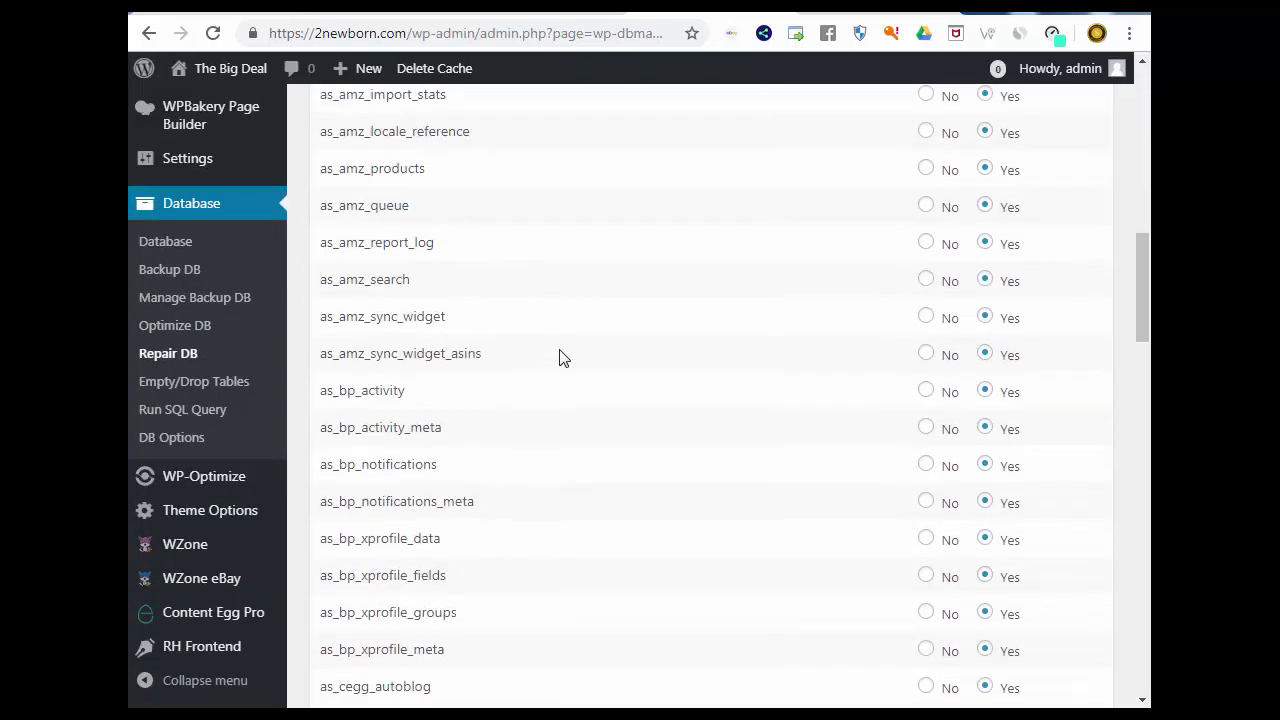
scroll(575, 360, down, 8)
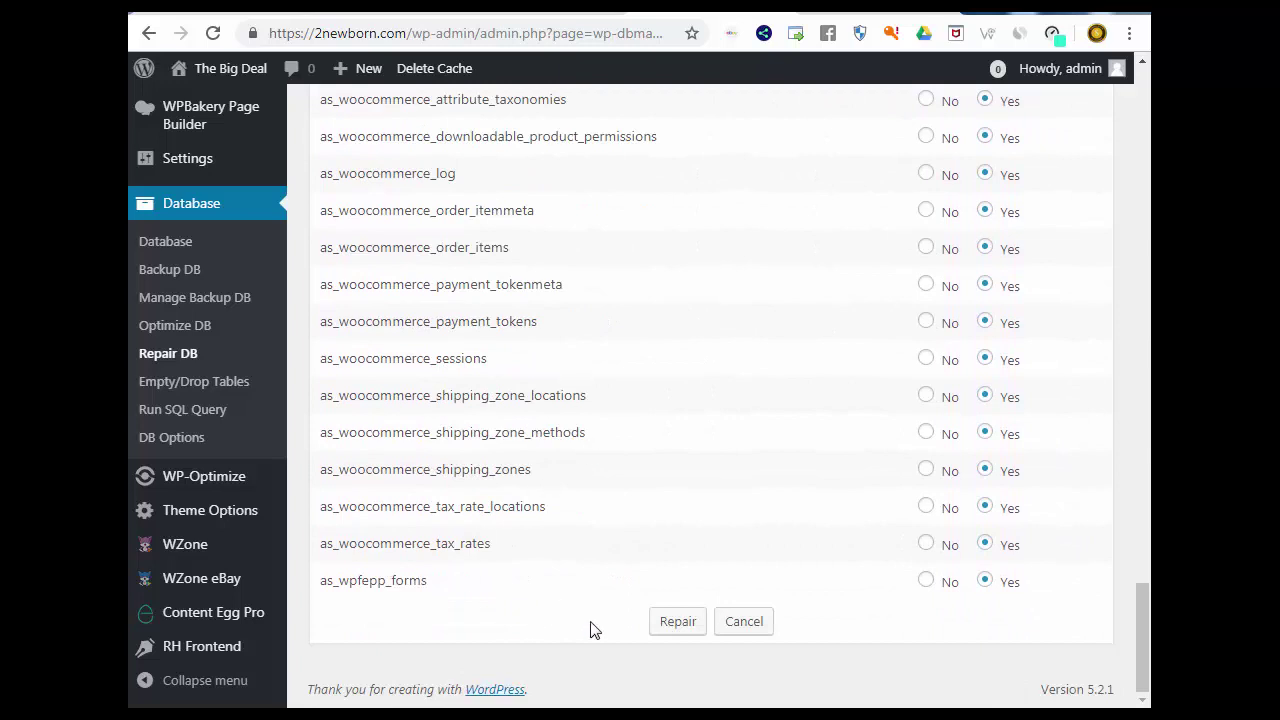
click(666, 627)
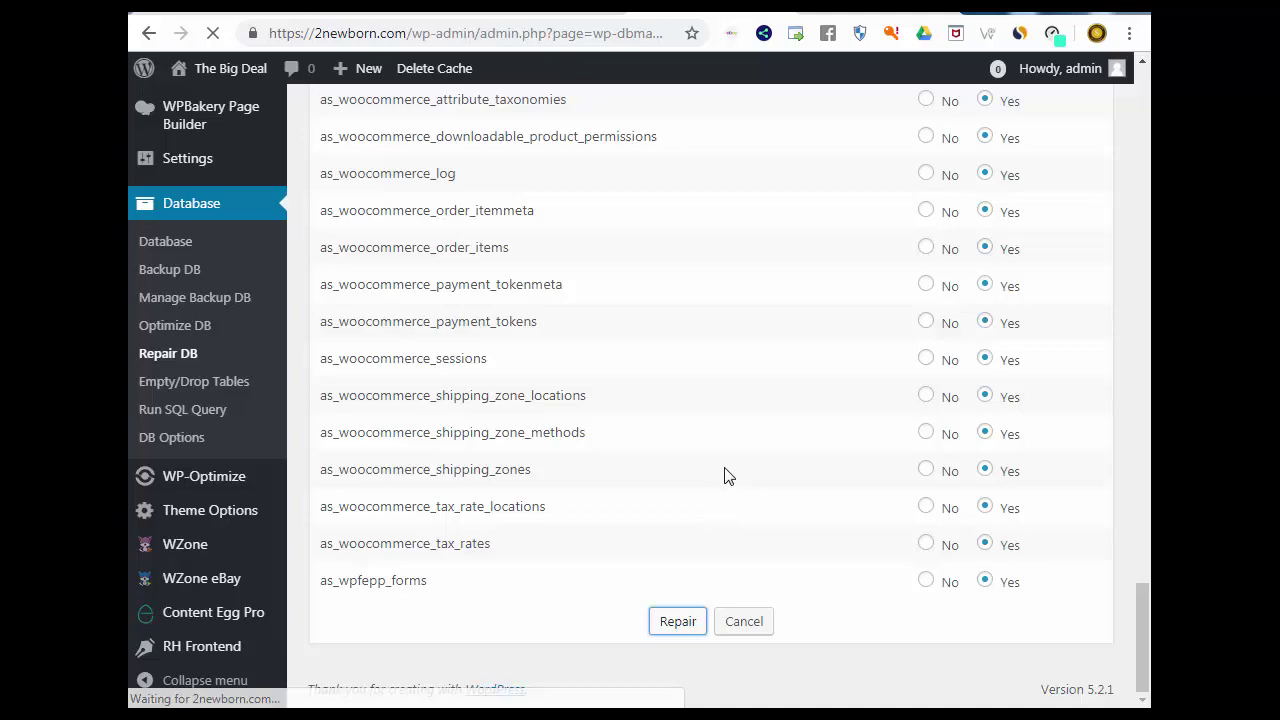
scroll(672, 470, down, 12)
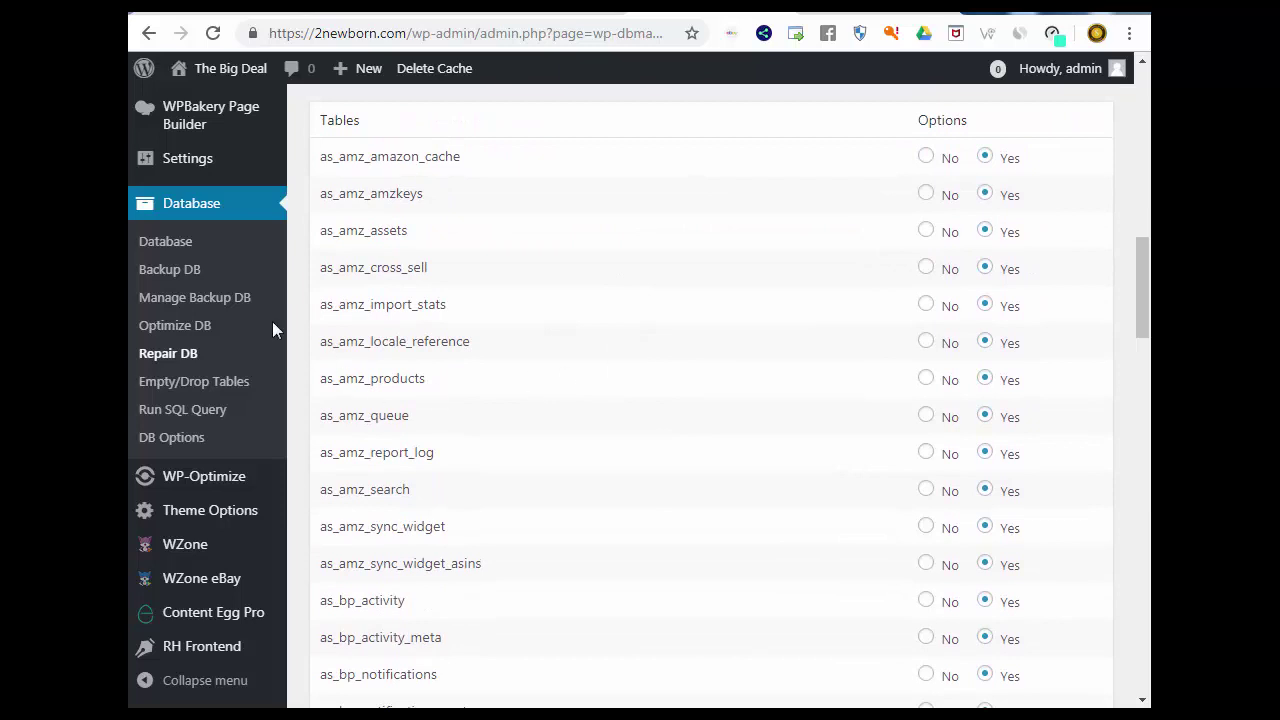
scroll(246, 352, down, 1)
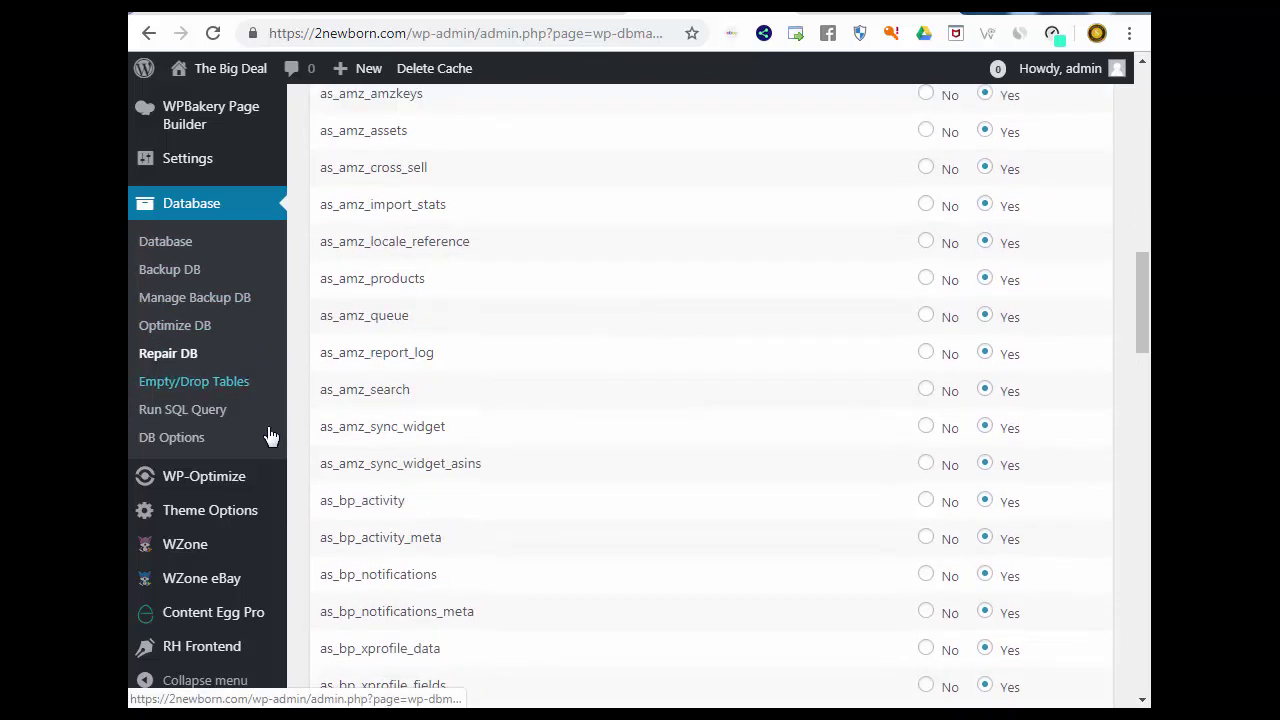
Step: Open the WP-Optimize settings and review the status, current database size, general settings and scheduled clean-up options
mouse_move(185, 490)
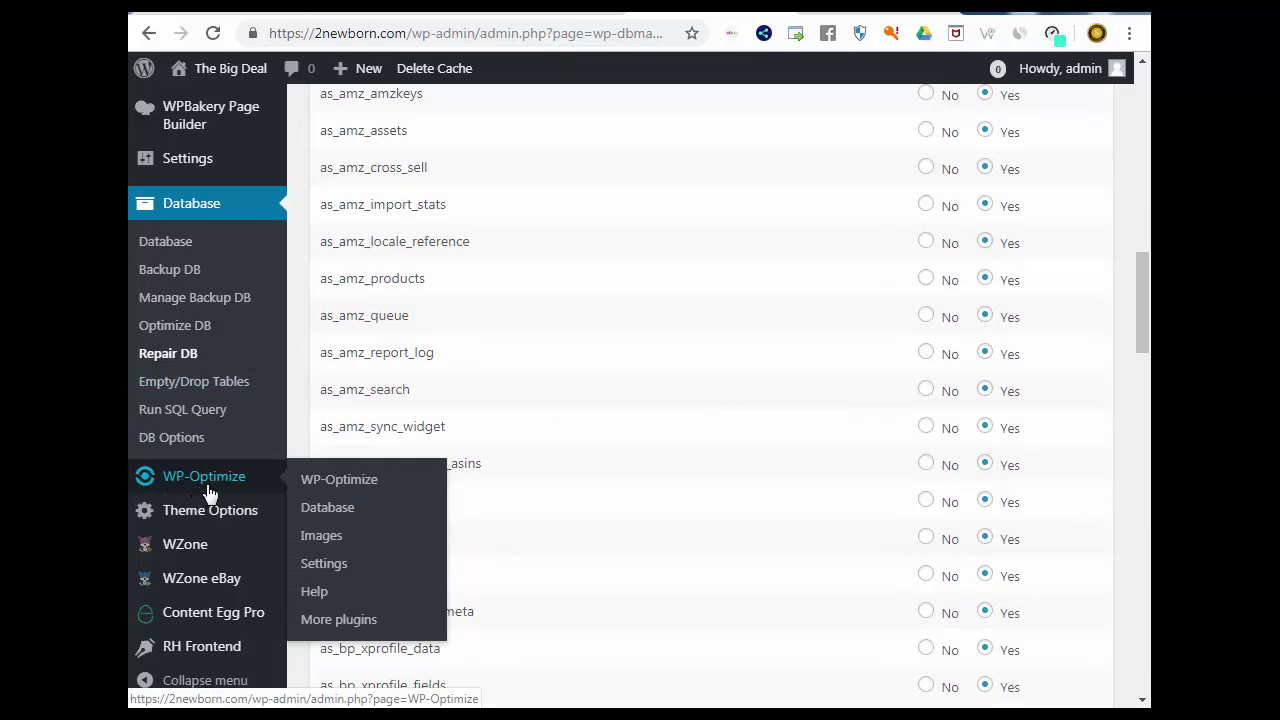
click(345, 482)
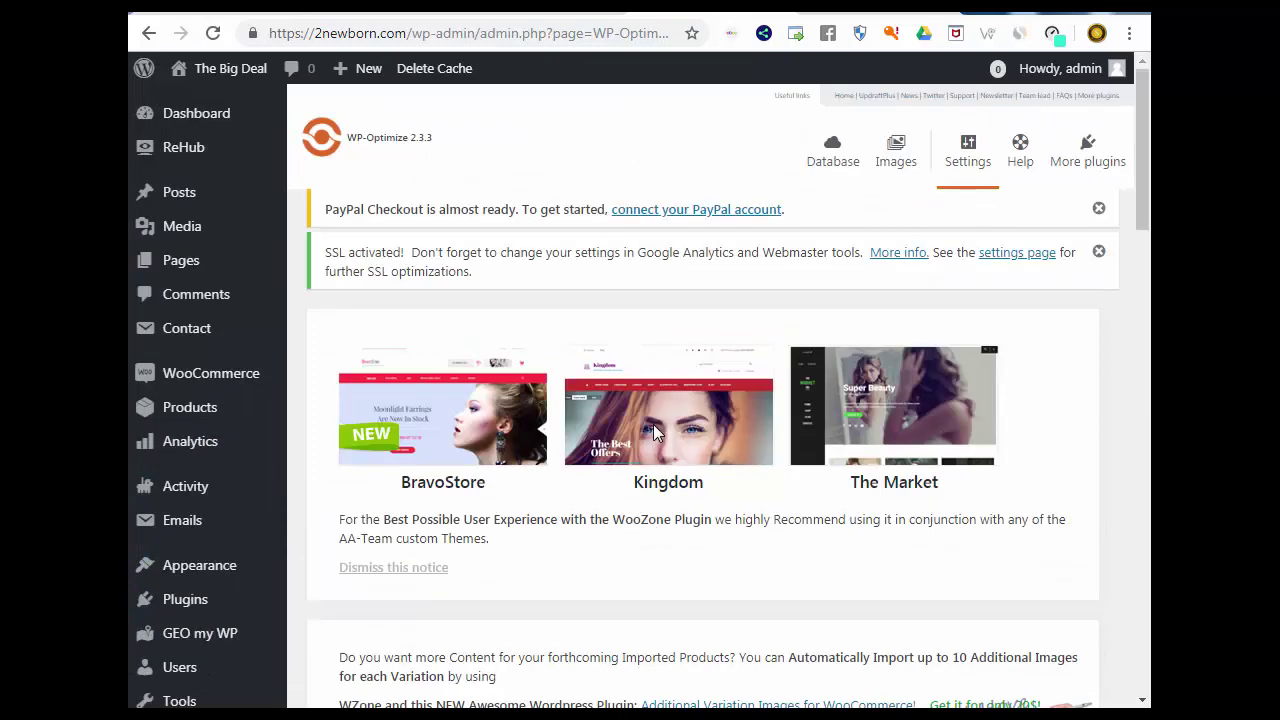
scroll(686, 240, down, 5)
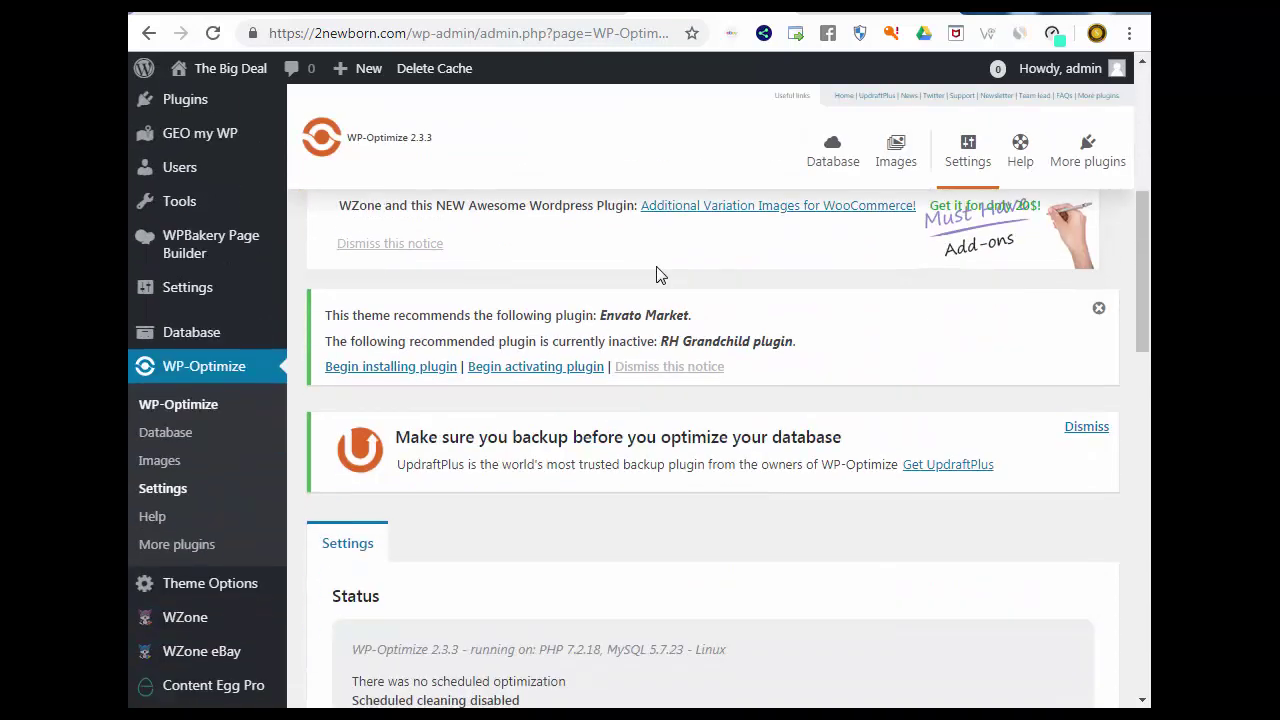
scroll(457, 329, down, 5)
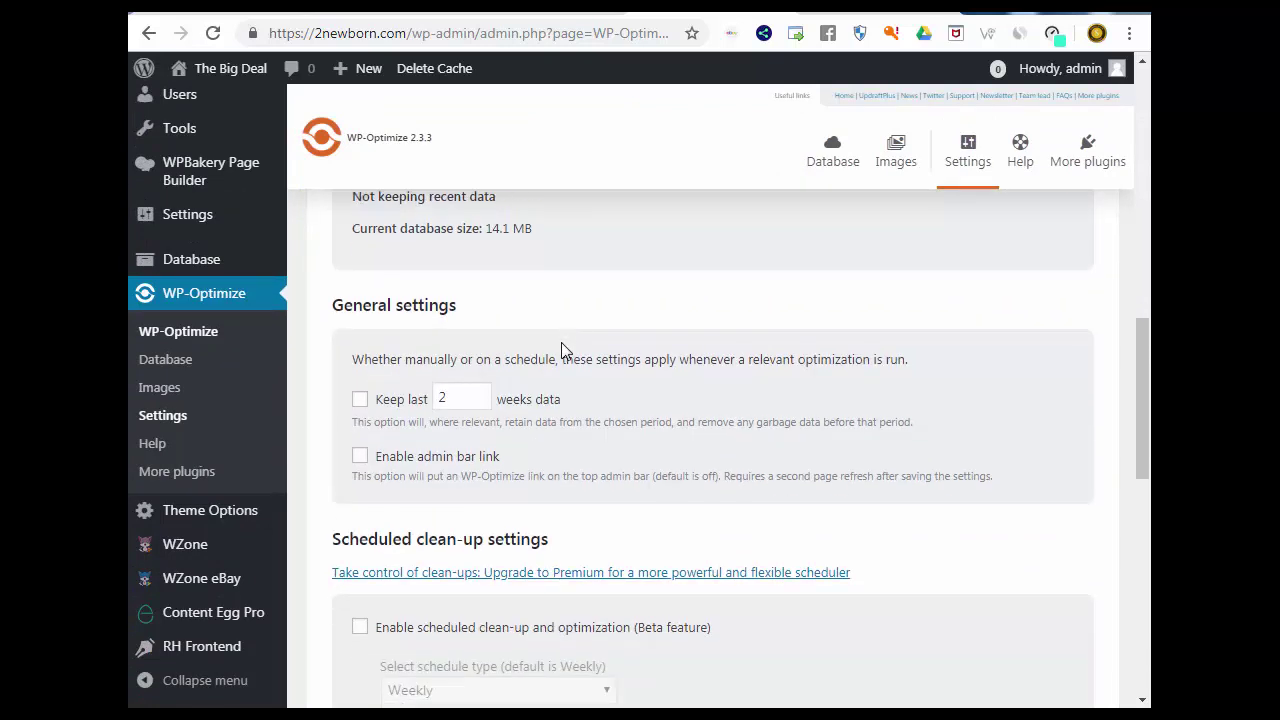
scroll(561, 350, up, 1)
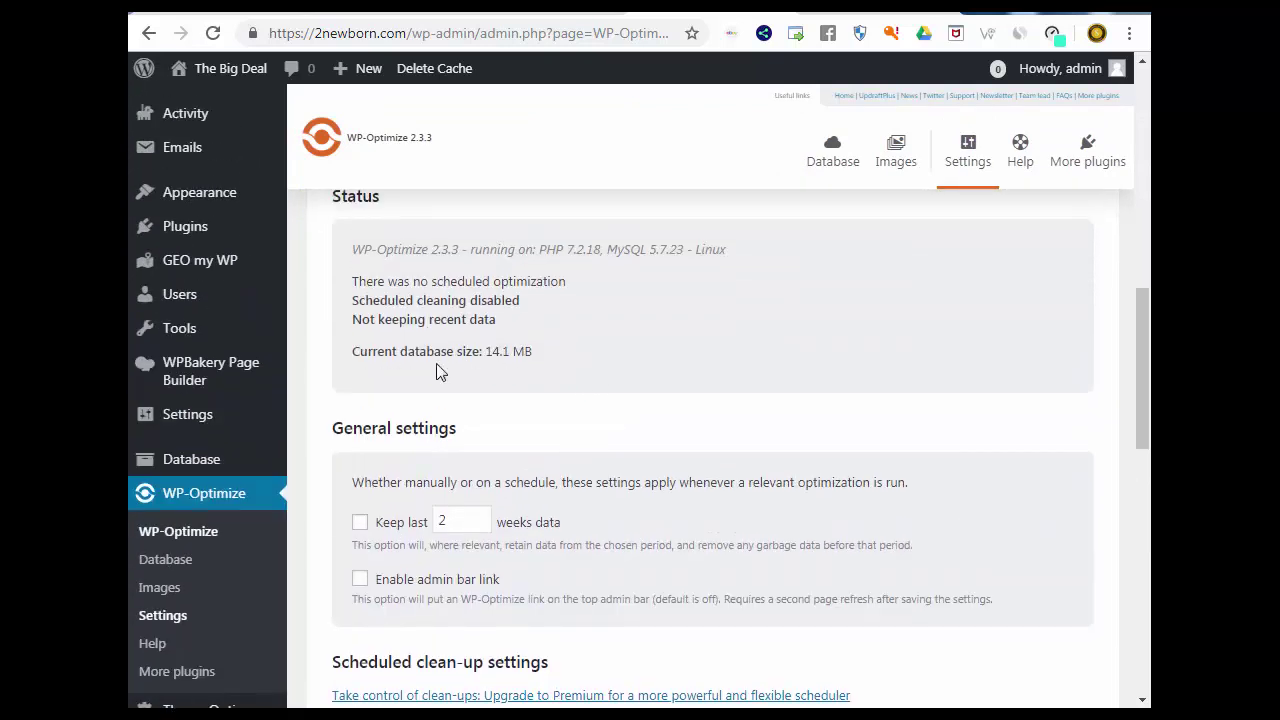
drag(538, 356, 472, 356)
click(491, 360)
scroll(567, 355, down, 3)
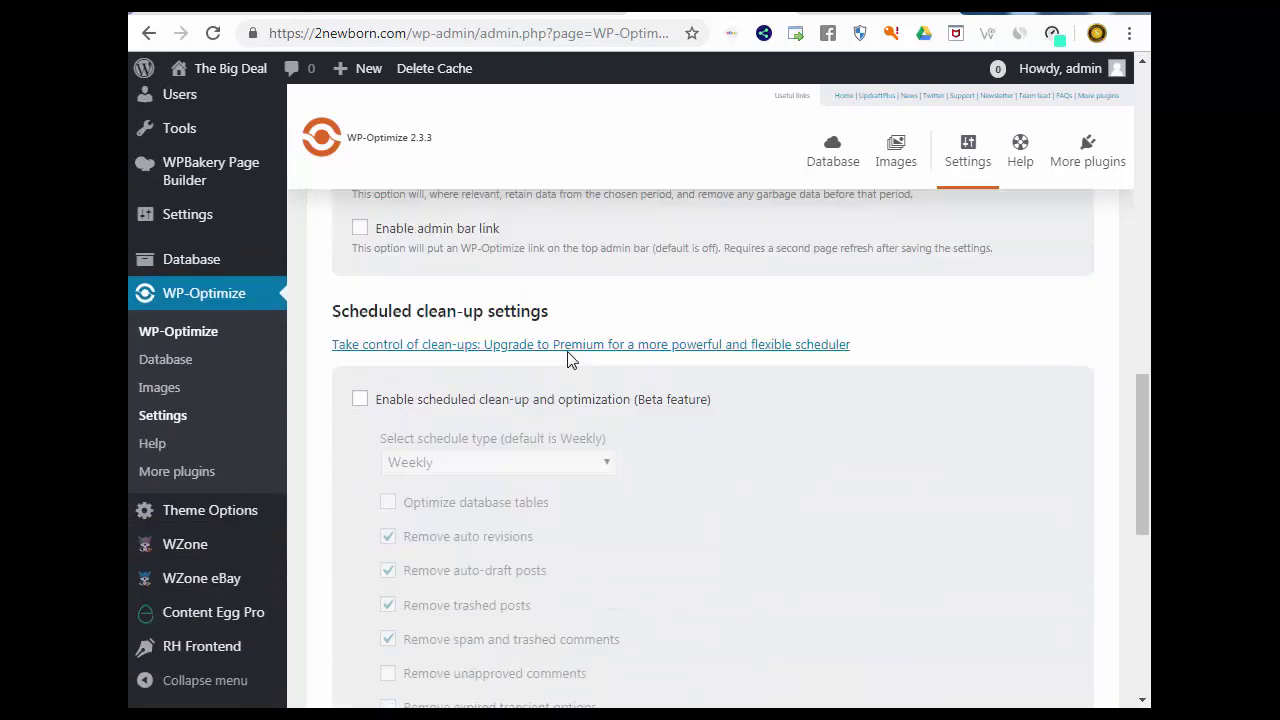
scroll(490, 357, up, 5)
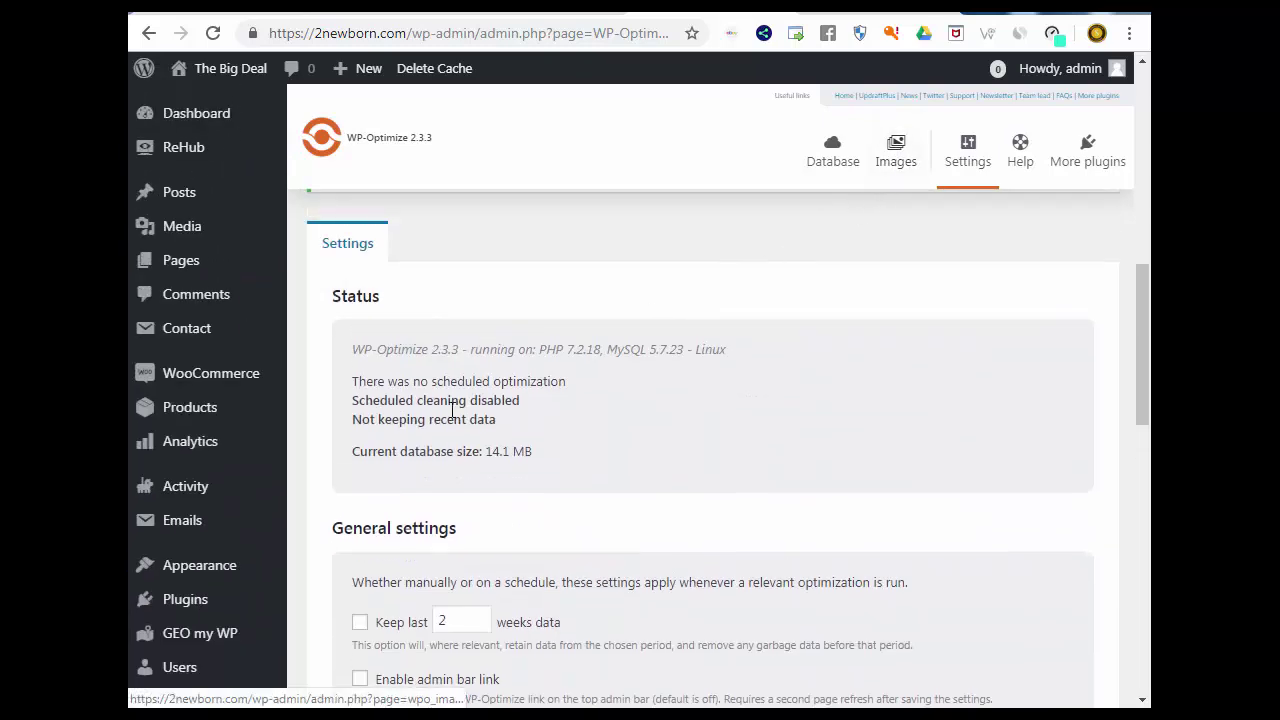
scroll(451, 457, down, 5)
scroll(600, 366, up, 5)
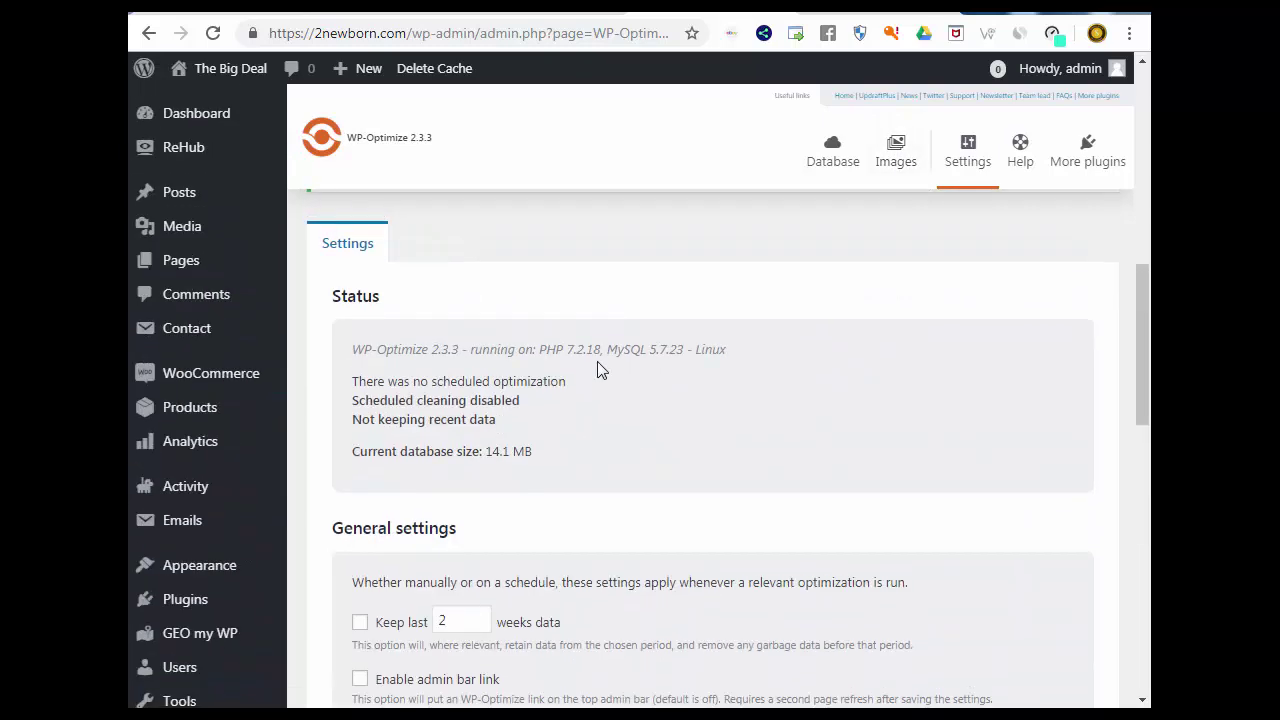
Step: Open WP-Optimize's image compression page and review the global compression options and the uncompressed images
click(894, 172)
scroll(600, 360, down, 5)
scroll(600, 360, down, 3)
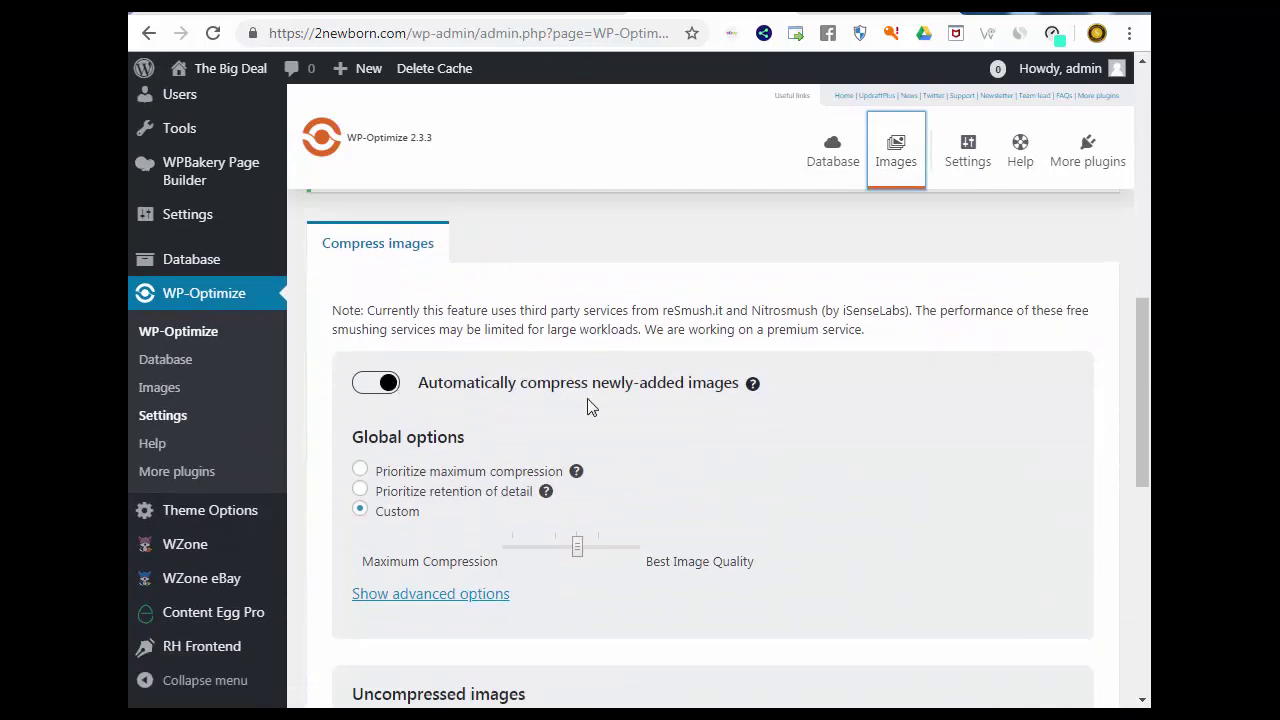
scroll(705, 395, down, 1)
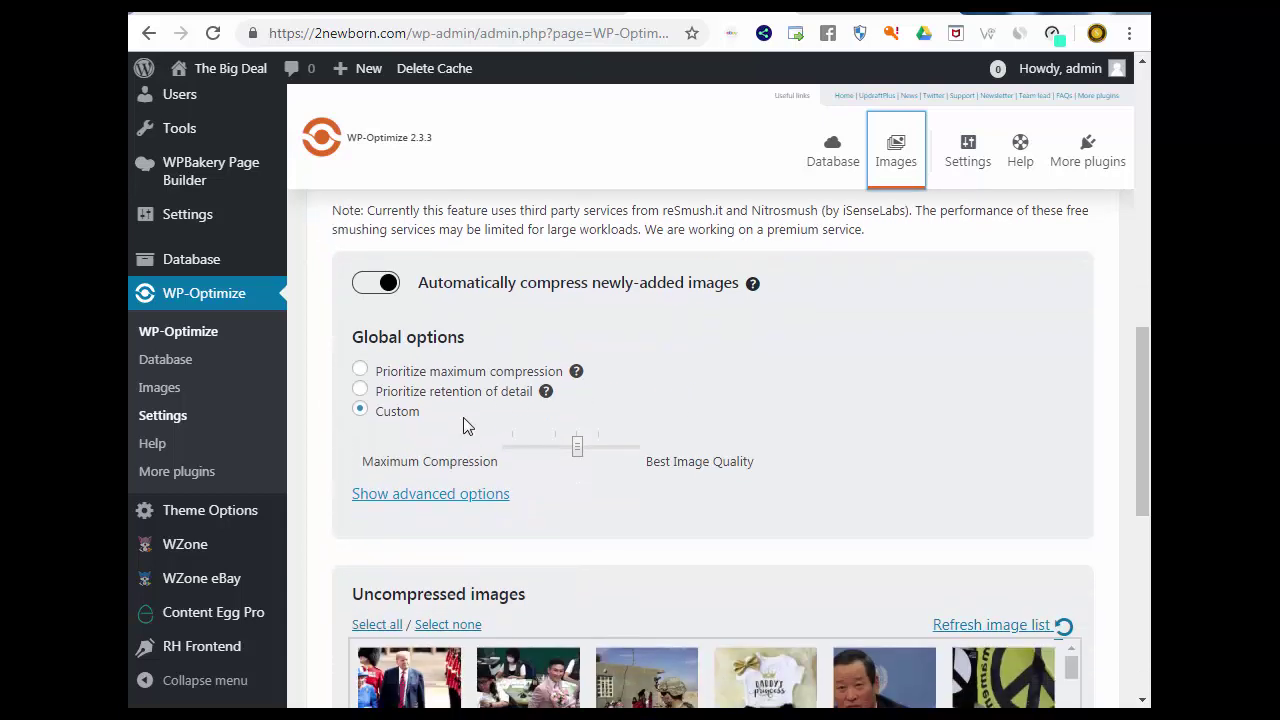
scroll(745, 445, down, 2)
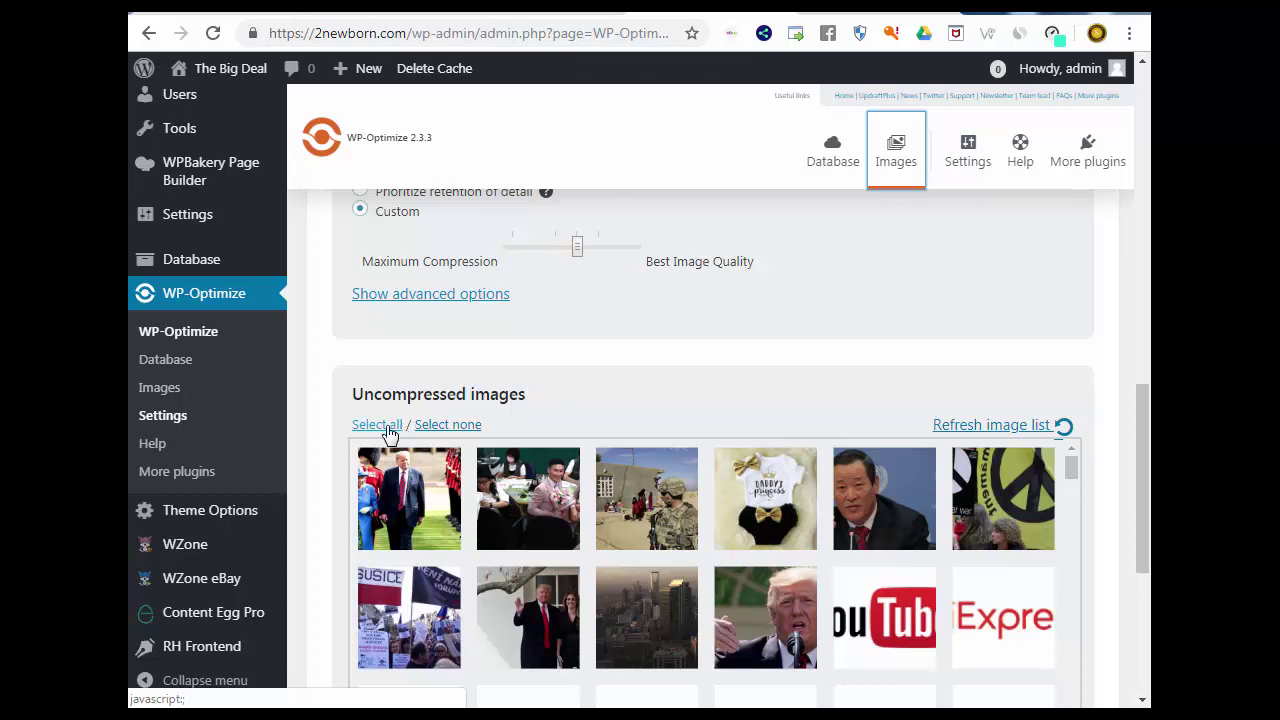
scroll(368, 436, down, 3)
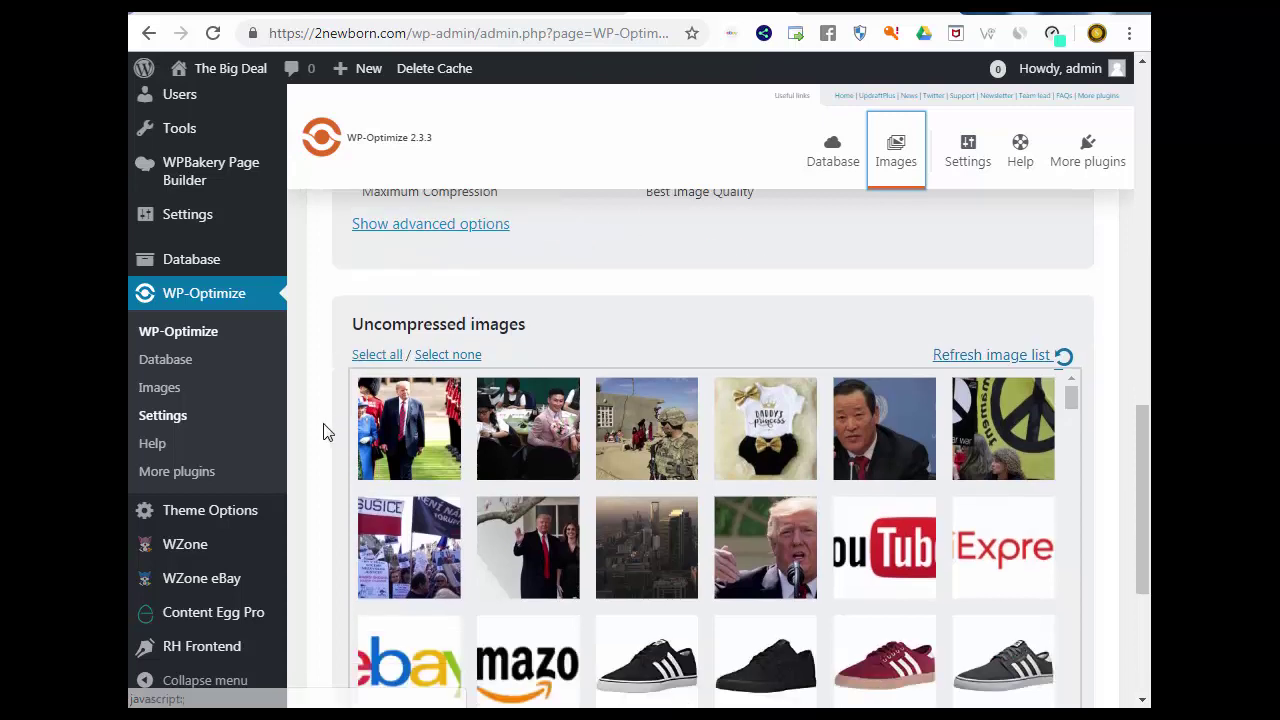
Step: Select all uncompressed images and compress them, closing the compression summary when it finishes
scroll(586, 443, up, 1)
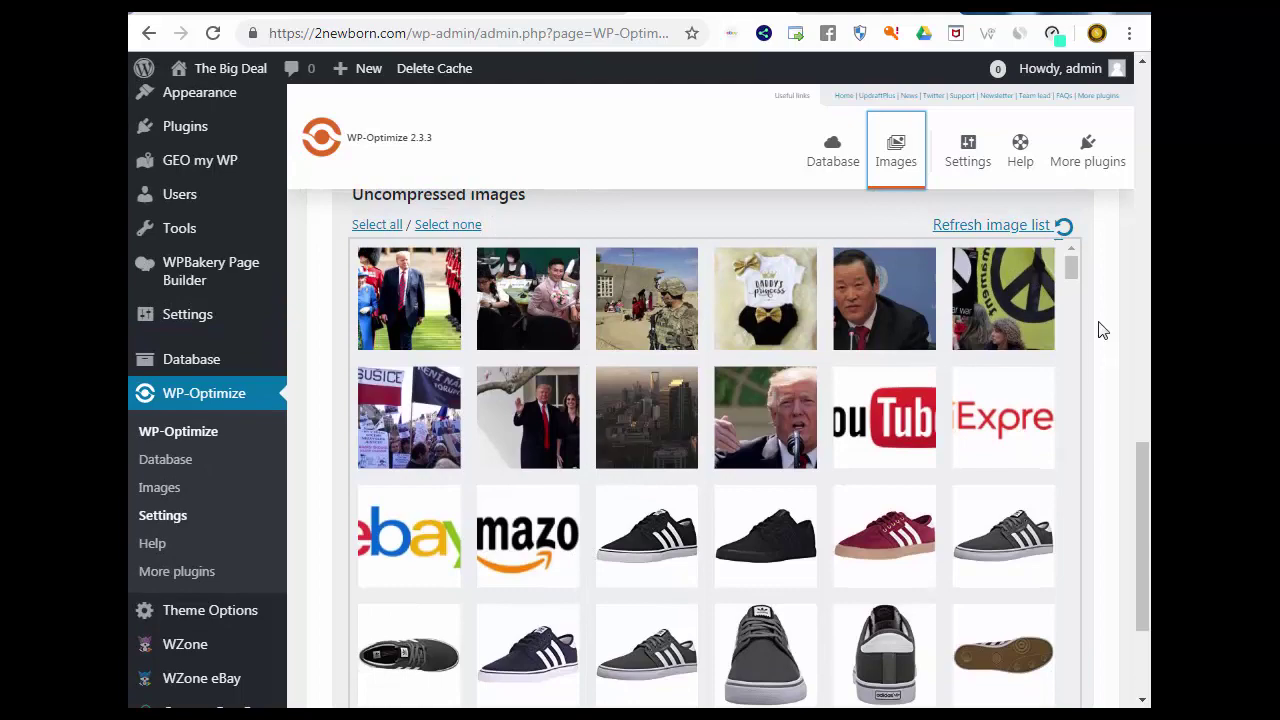
drag(1071, 270, 1071, 666)
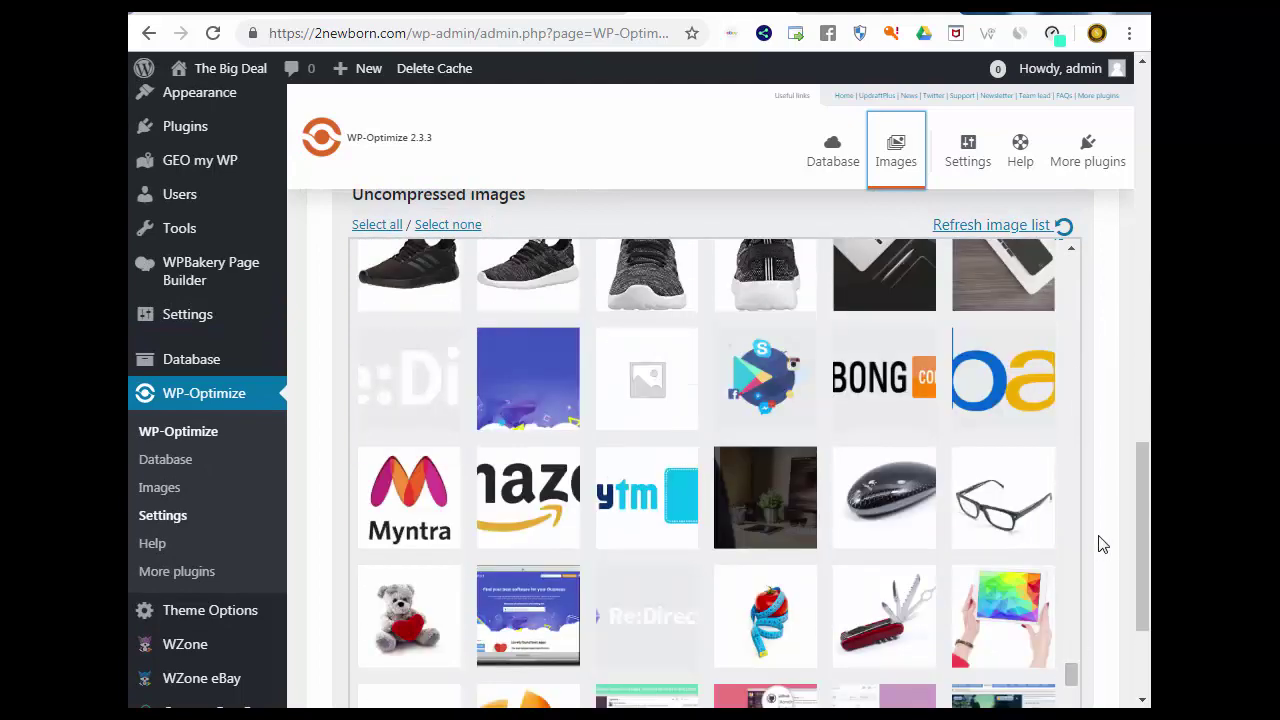
scroll(1100, 543, down, 1)
drag(1065, 475, 1071, 521)
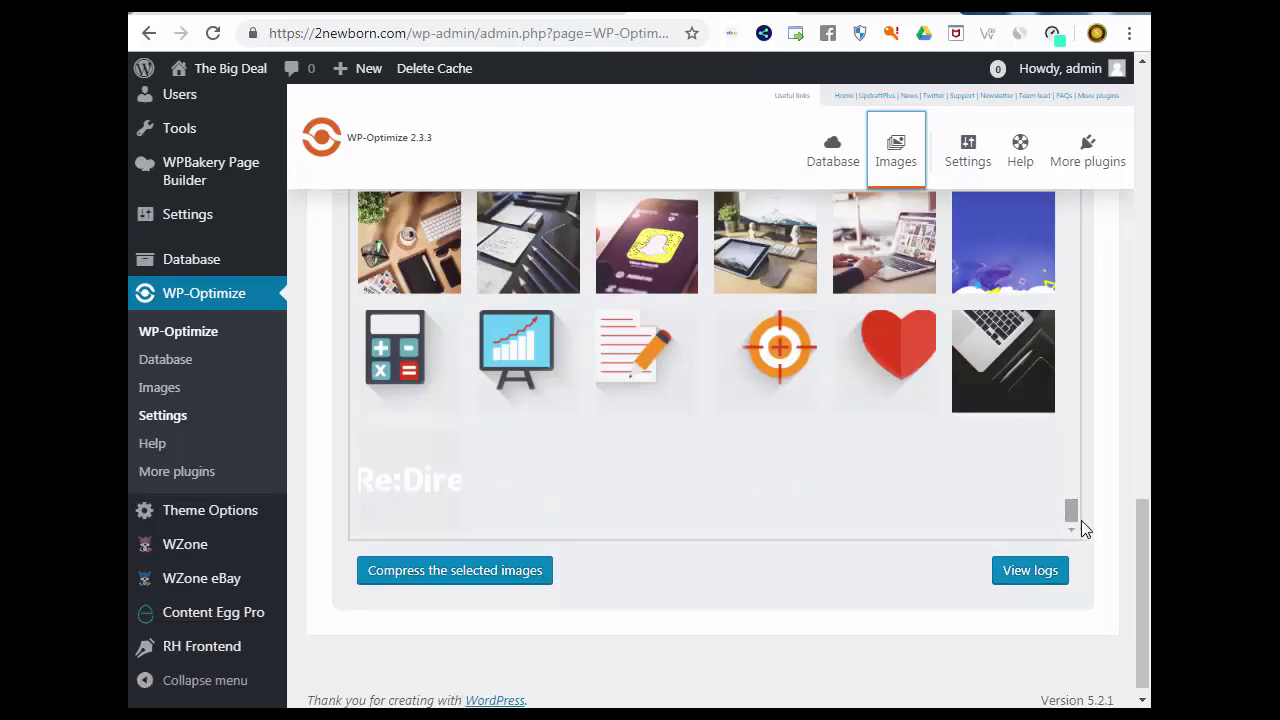
drag(1141, 548, 1135, 432)
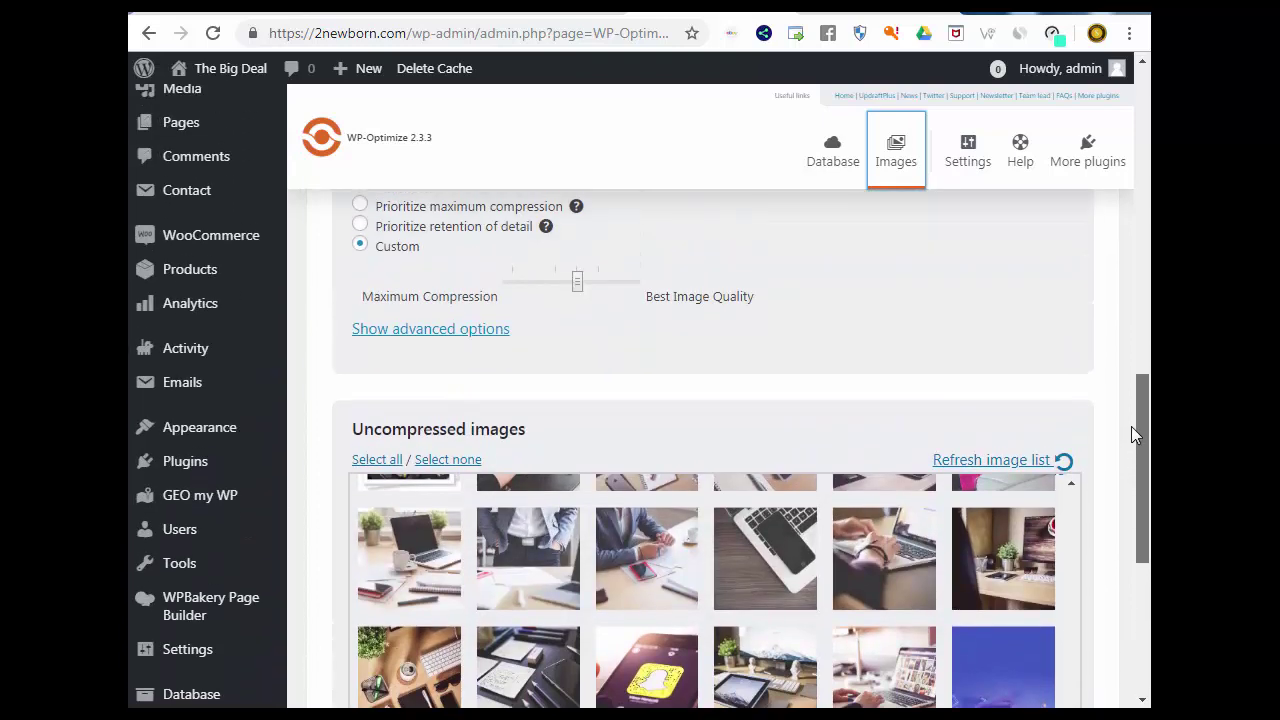
click(372, 459)
scroll(400, 450, down, 5)
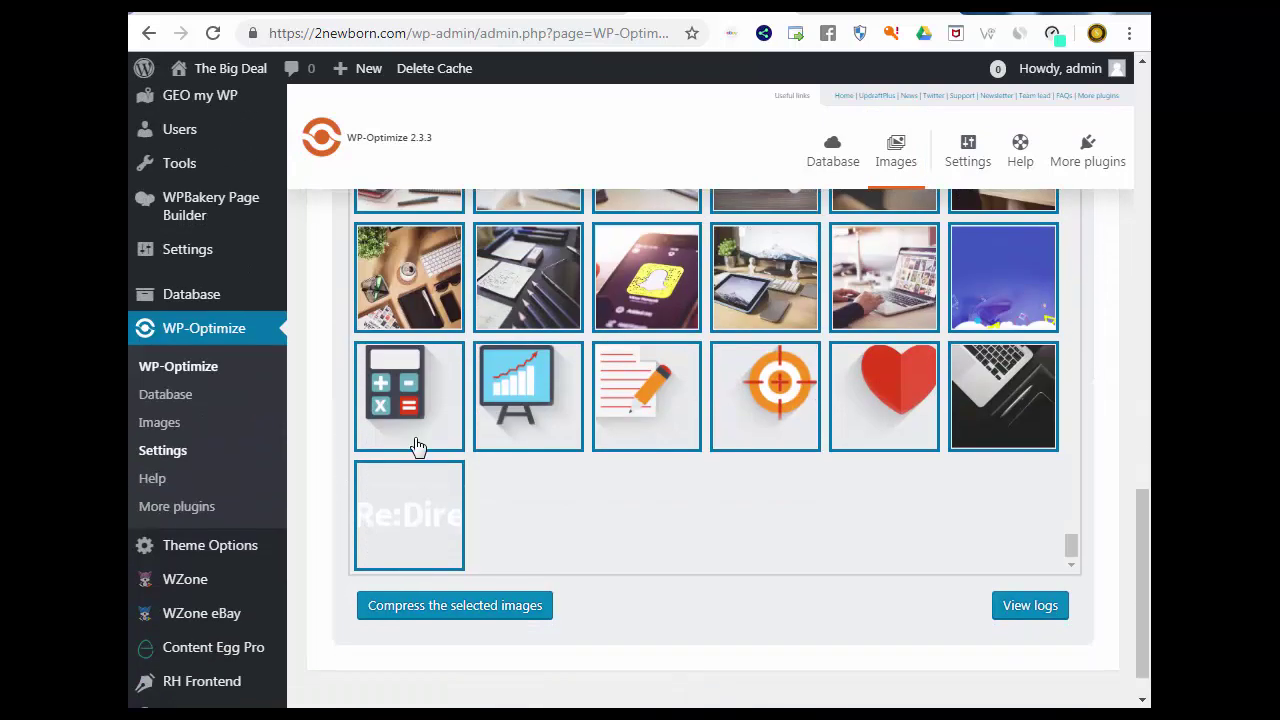
click(505, 610)
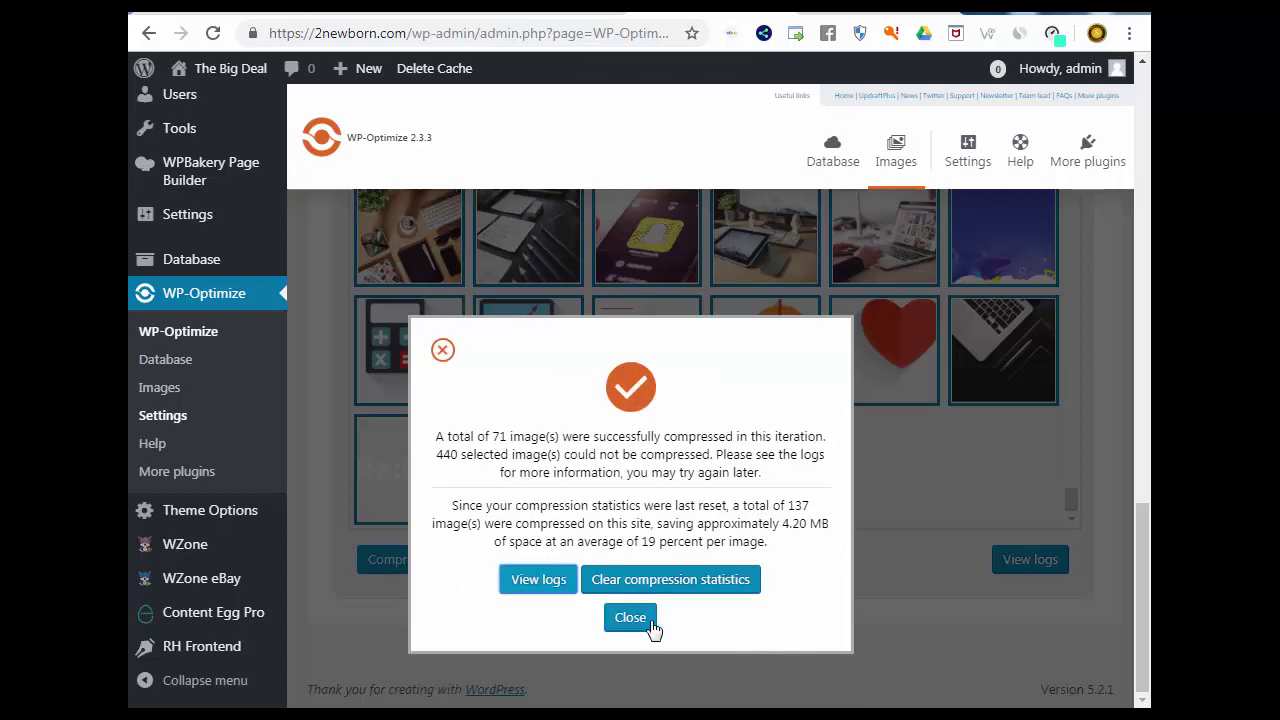
click(630, 617)
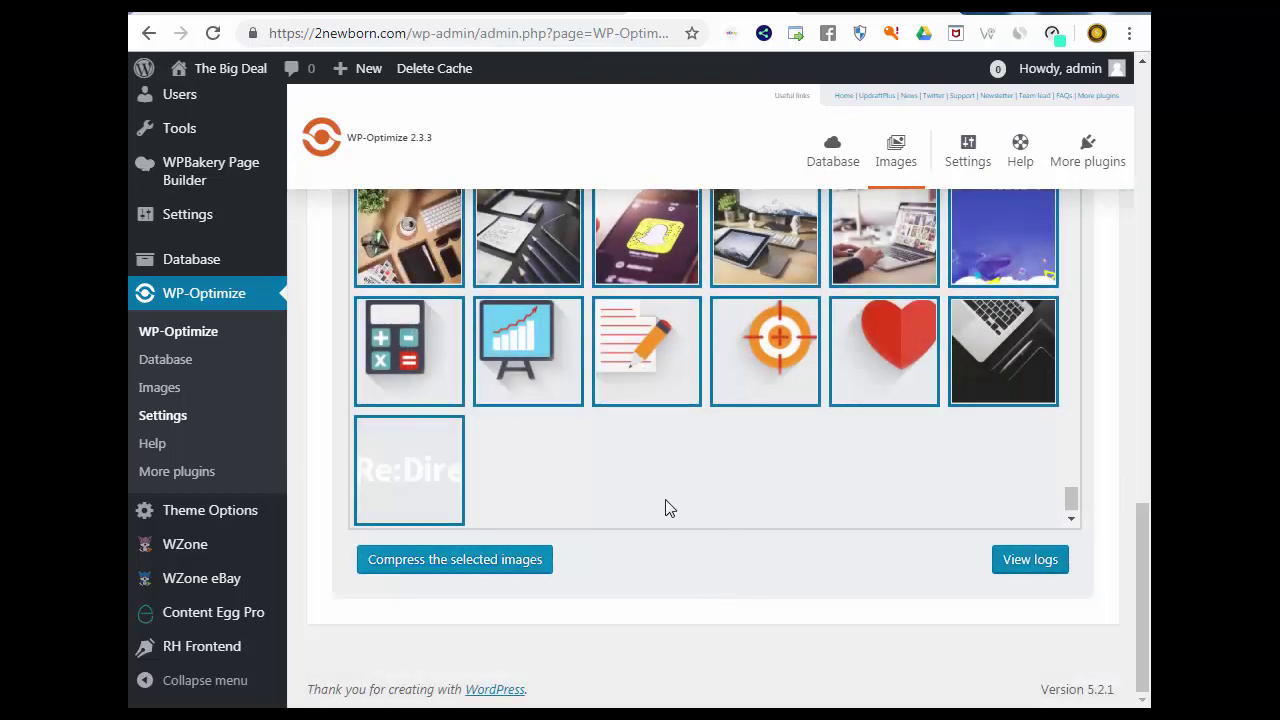
scroll(664, 500, up, 1)
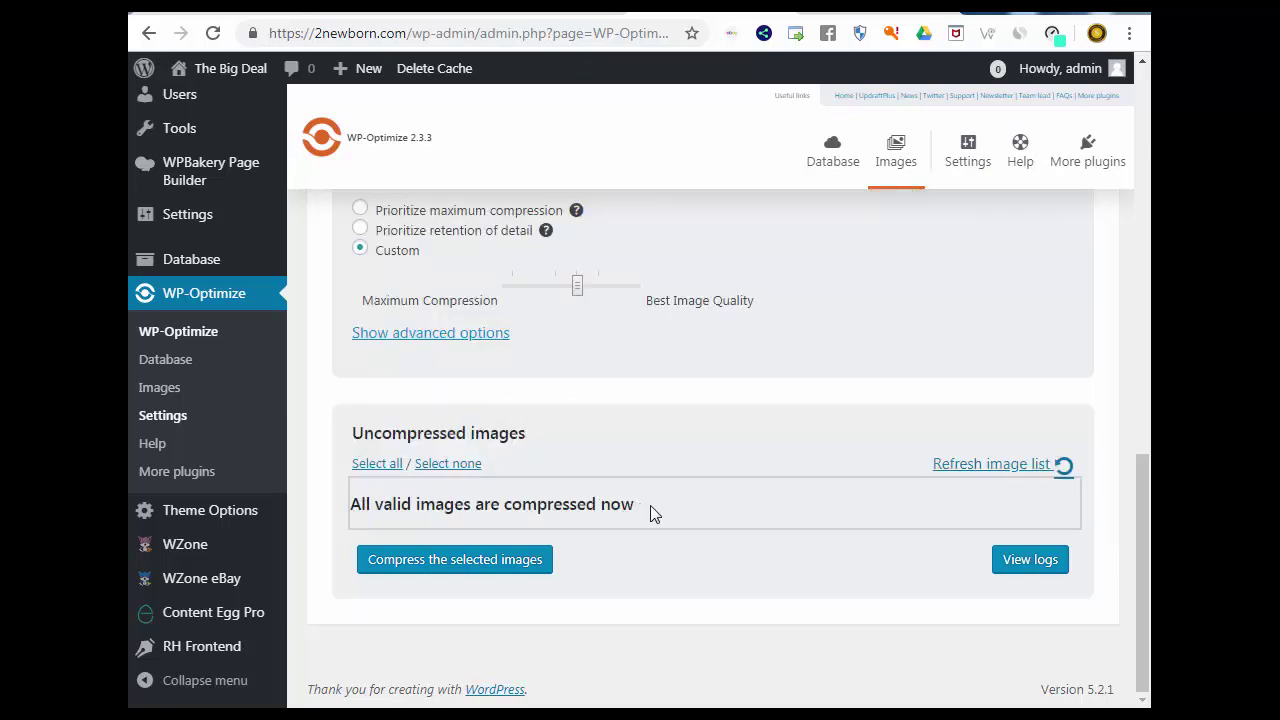
scroll(664, 543, up, 1)
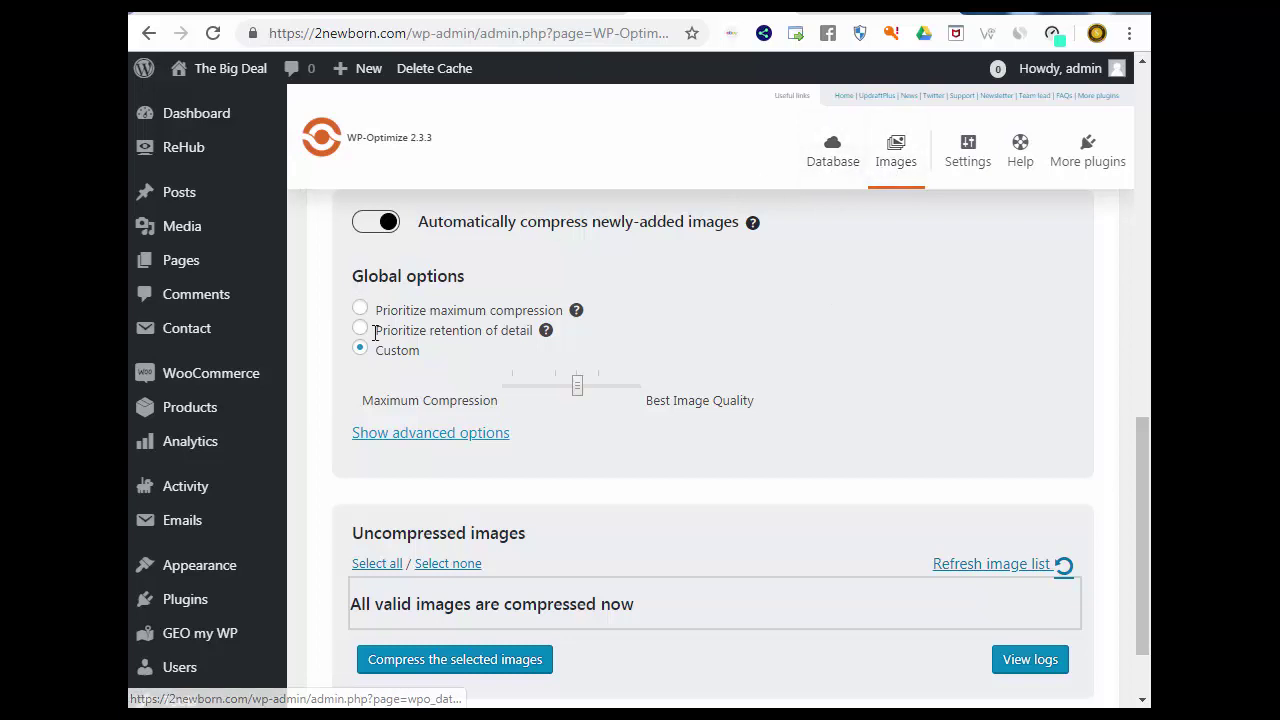
Step: Open WP-Optimize's list of database tables and examine the table entries and the total database size
click(822, 160)
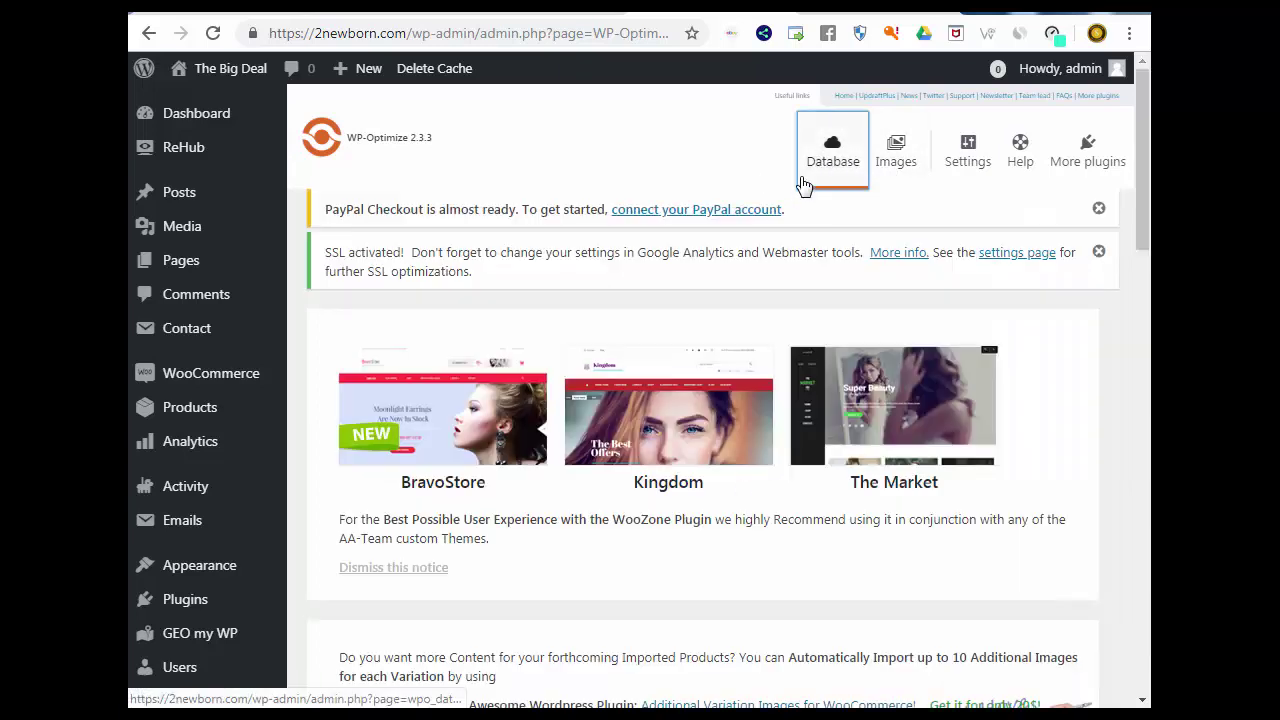
scroll(717, 321, down, 2)
scroll(717, 321, down, 5)
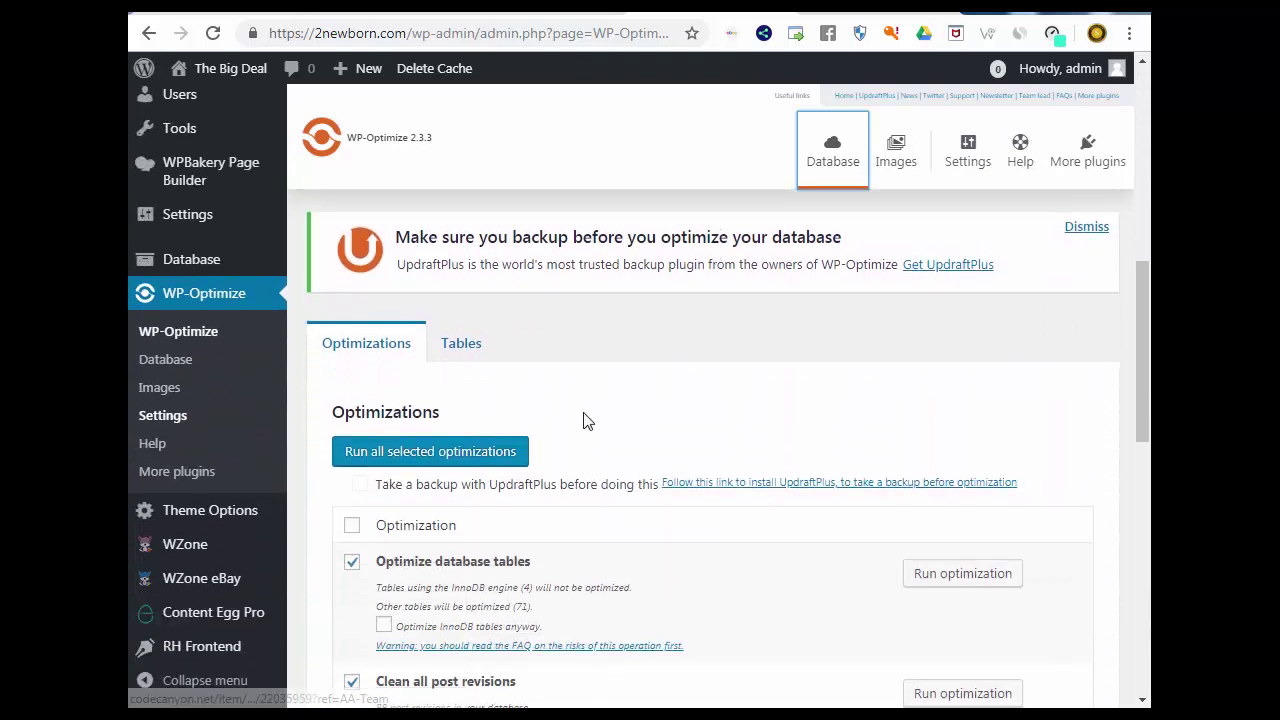
scroll(471, 429, down, 1)
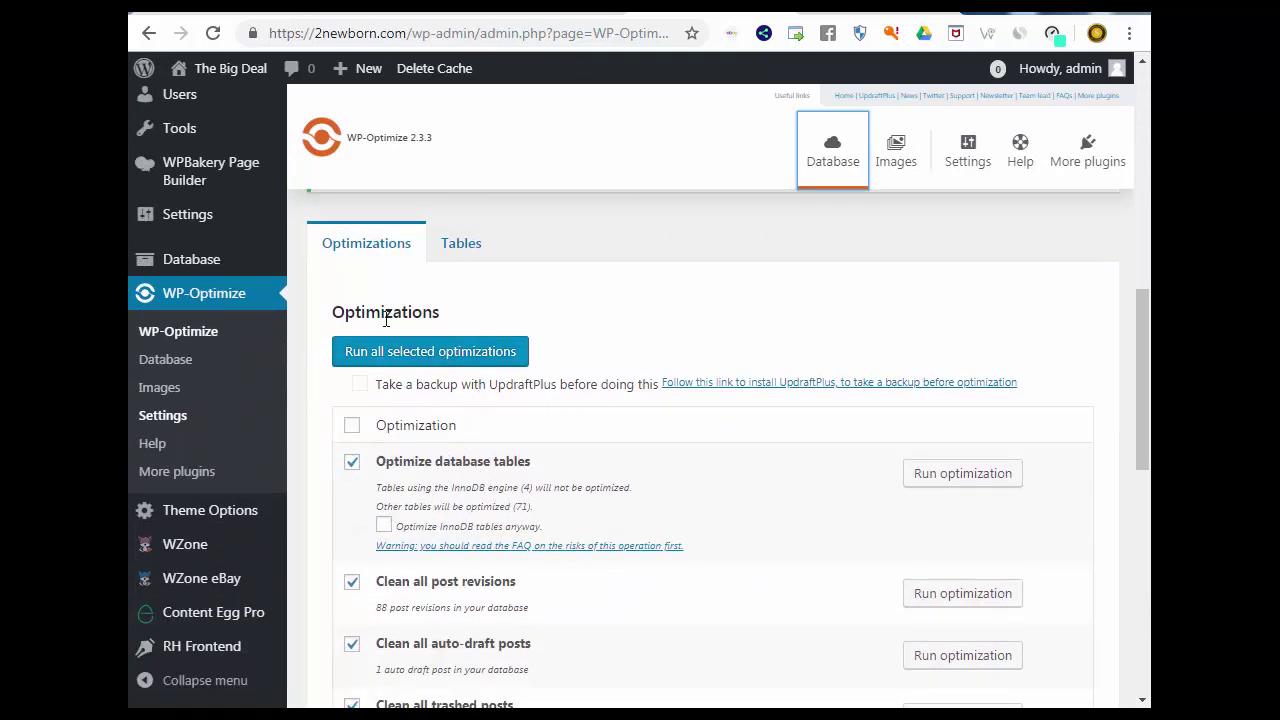
click(462, 244)
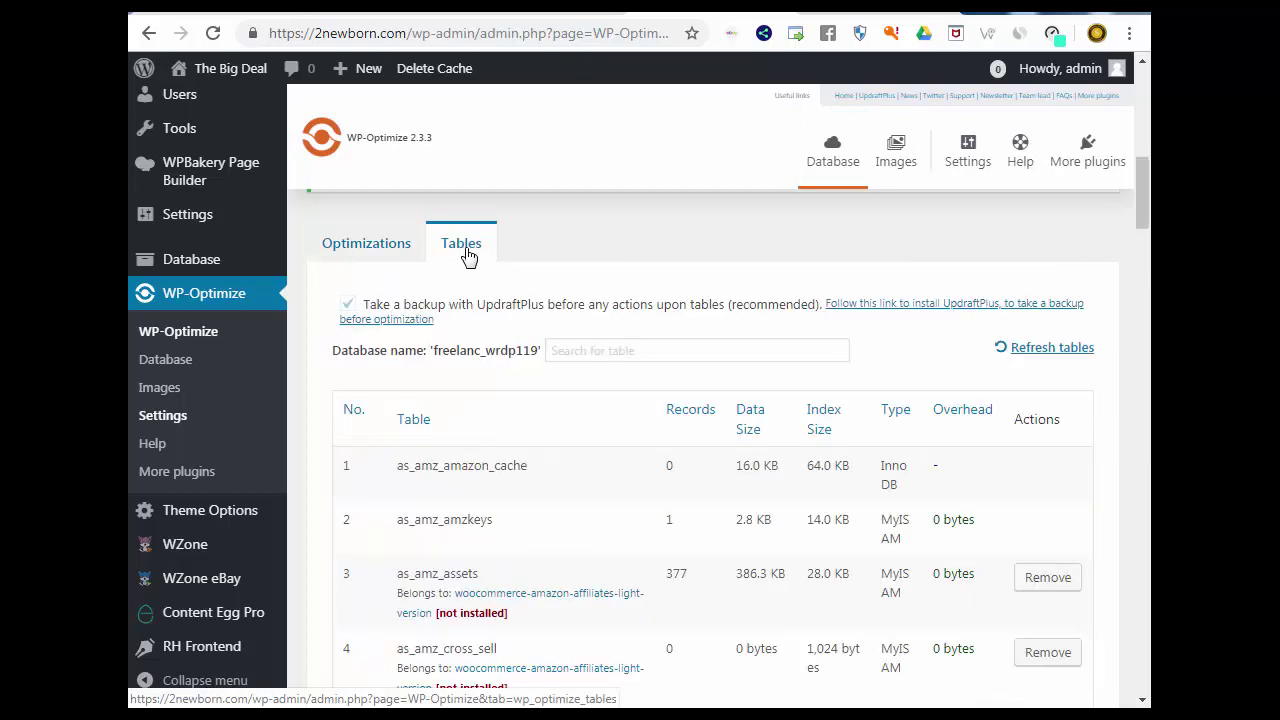
scroll(486, 297, down, 3)
scroll(535, 320, up, 1)
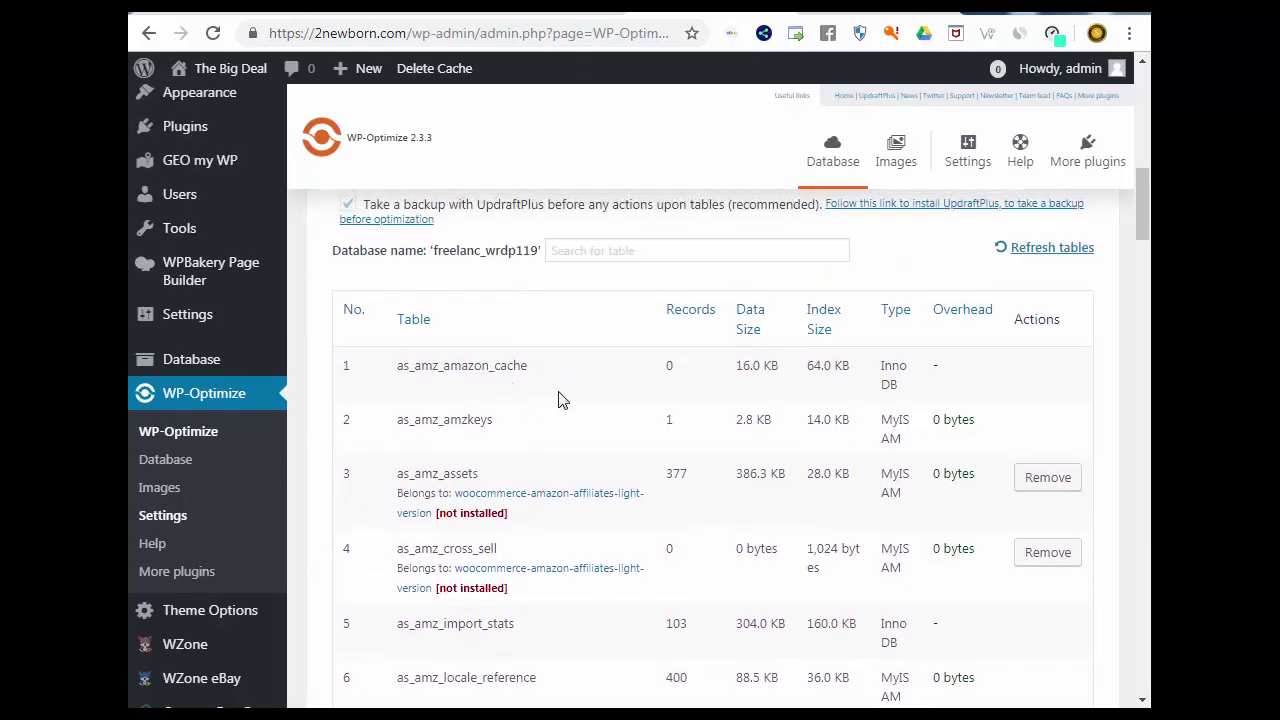
scroll(562, 405, down, 17)
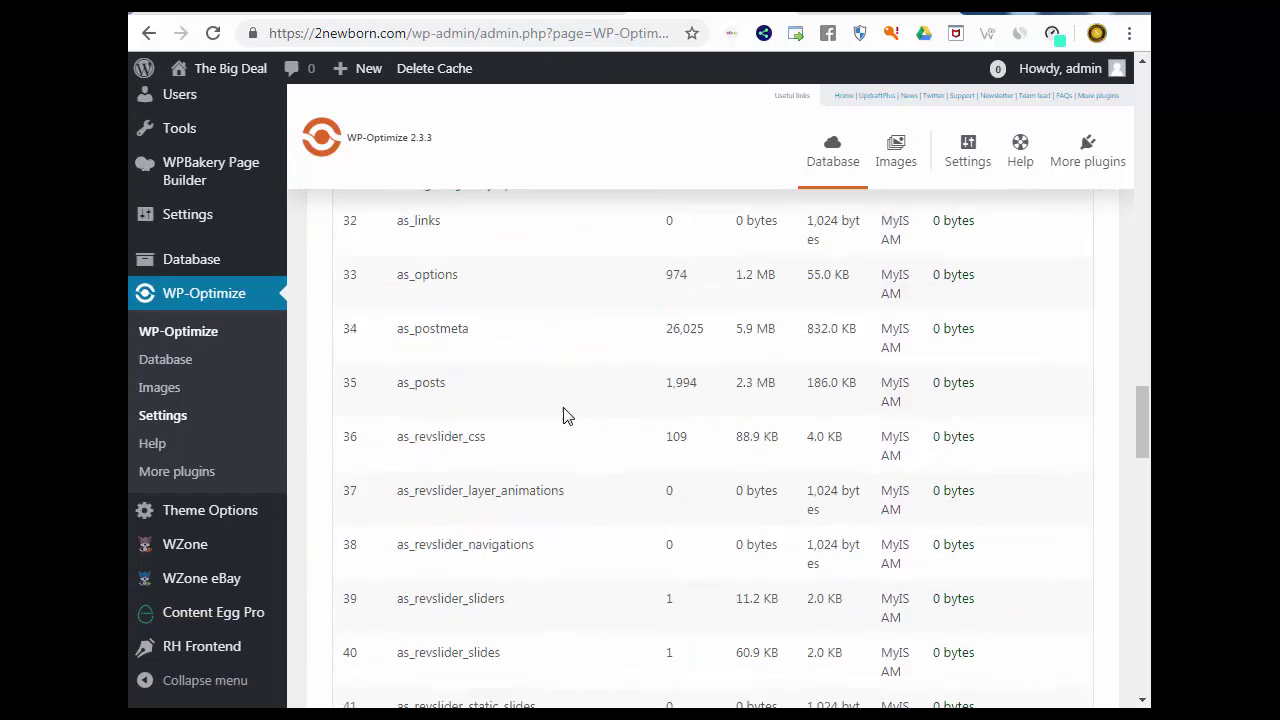
scroll(563, 415, down, 20)
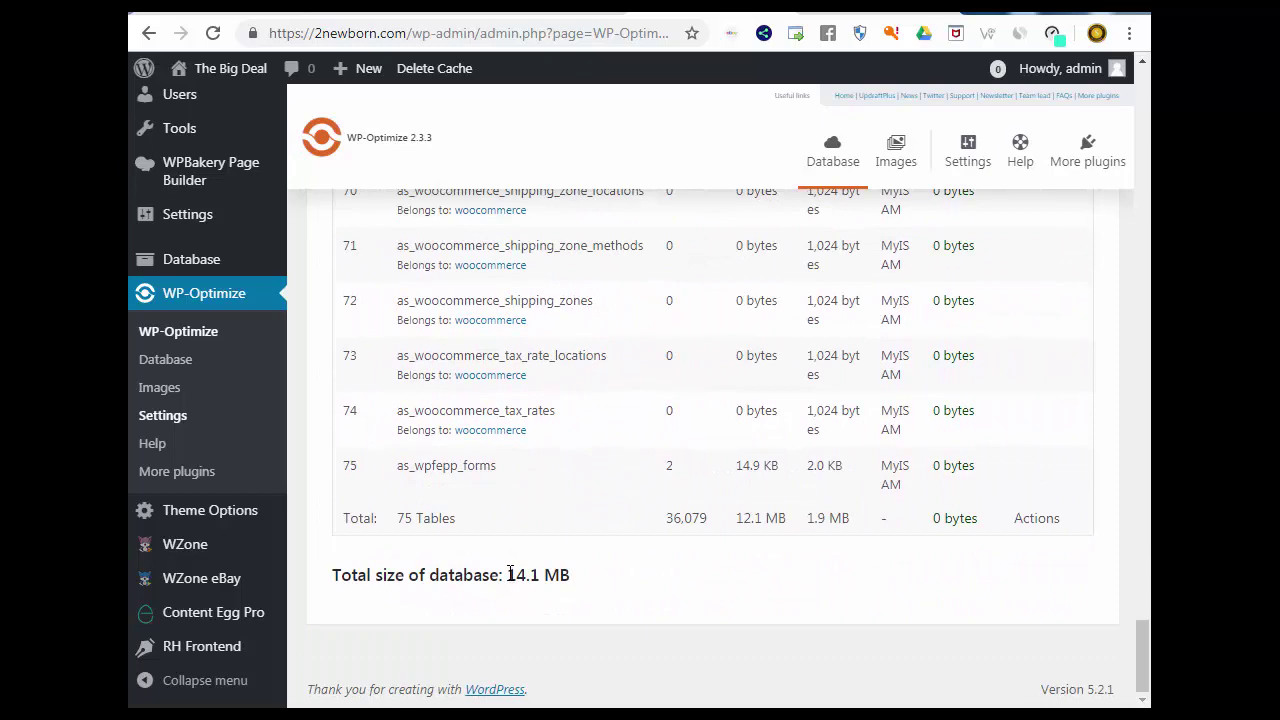
drag(509, 573, 585, 581)
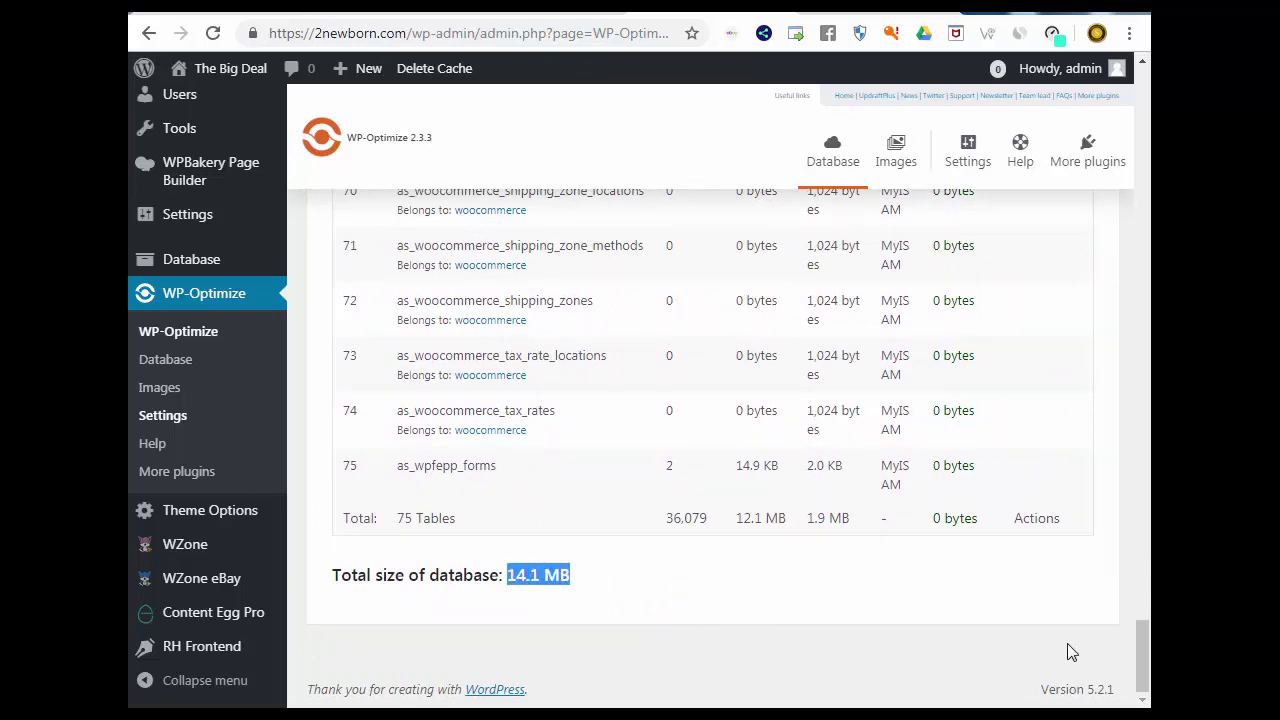
Step: Remove the as_amz_assets table, which belongs to a plugin that is not installed, and confirm the removal
drag(1143, 660, 1146, 286)
scroll(515, 525, up, 7)
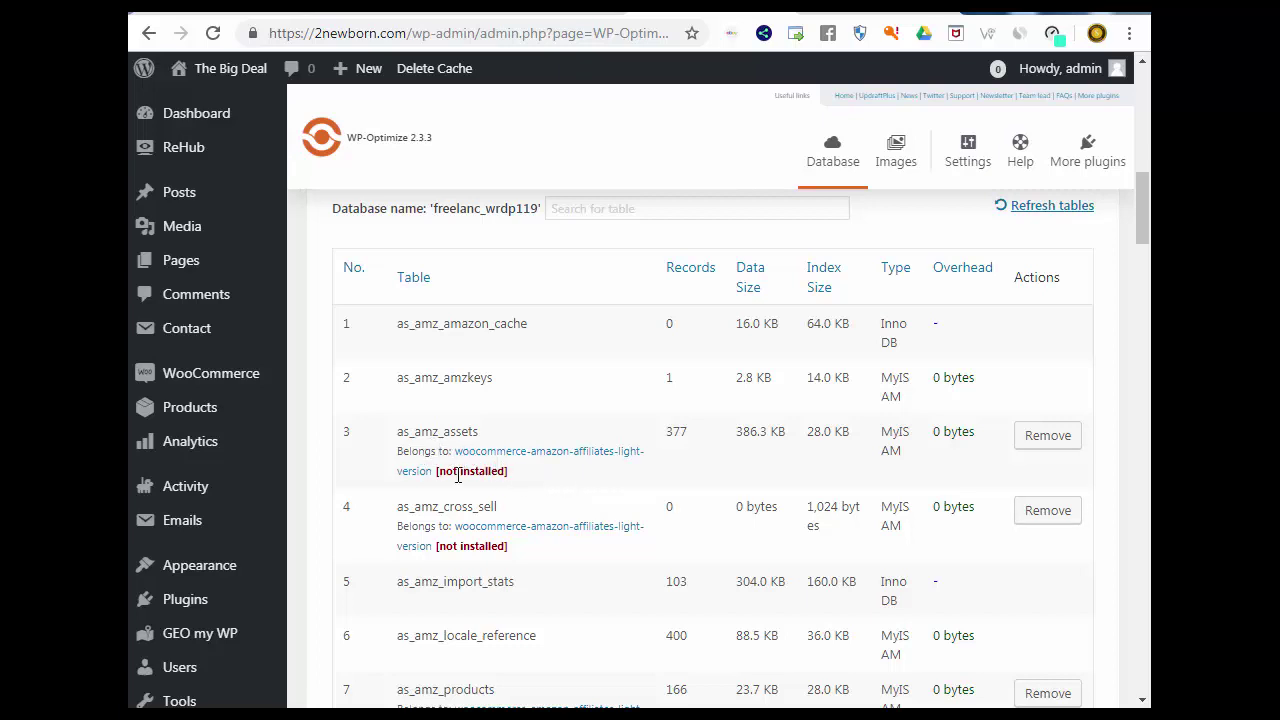
drag(436, 473, 514, 478)
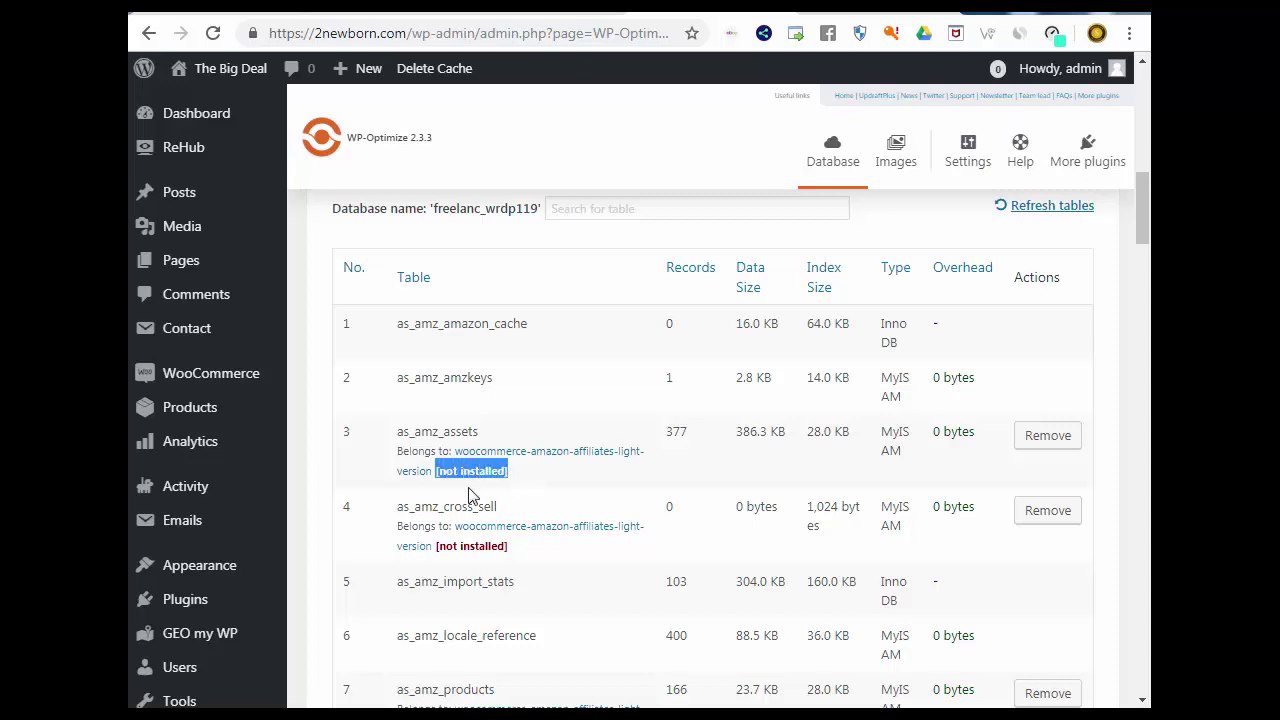
click(528, 482)
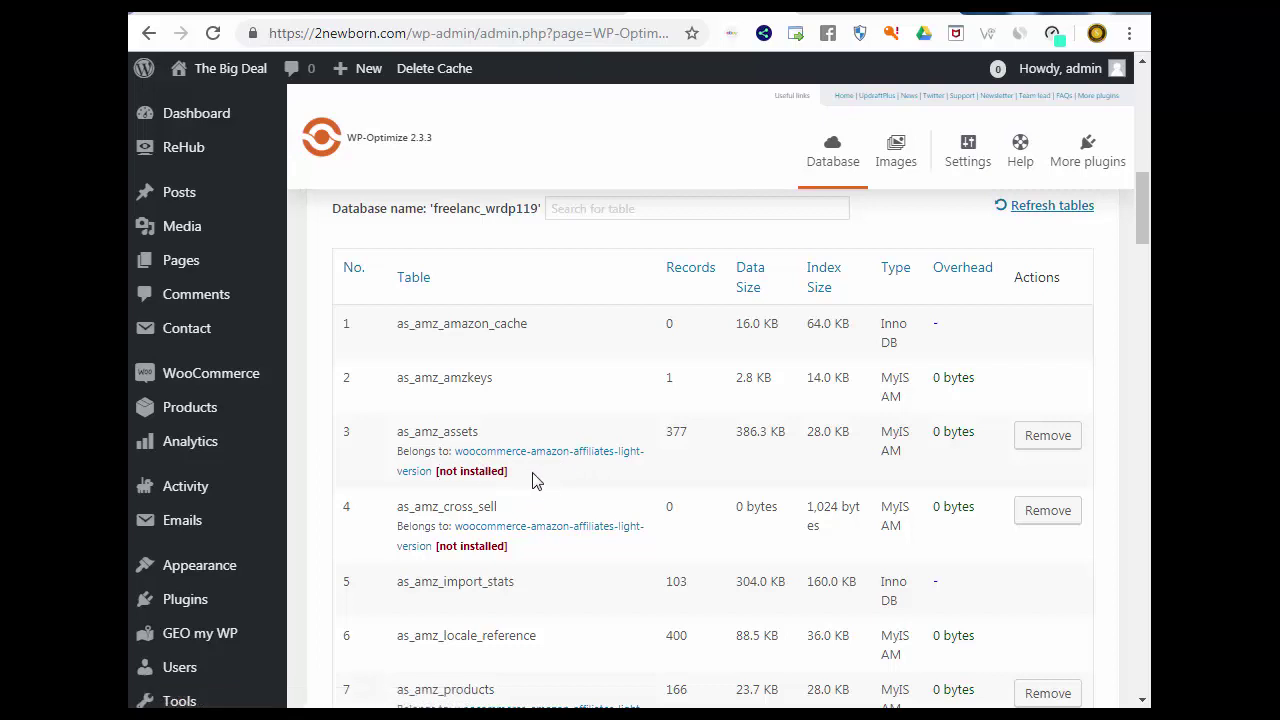
click(1042, 446)
click(736, 147)
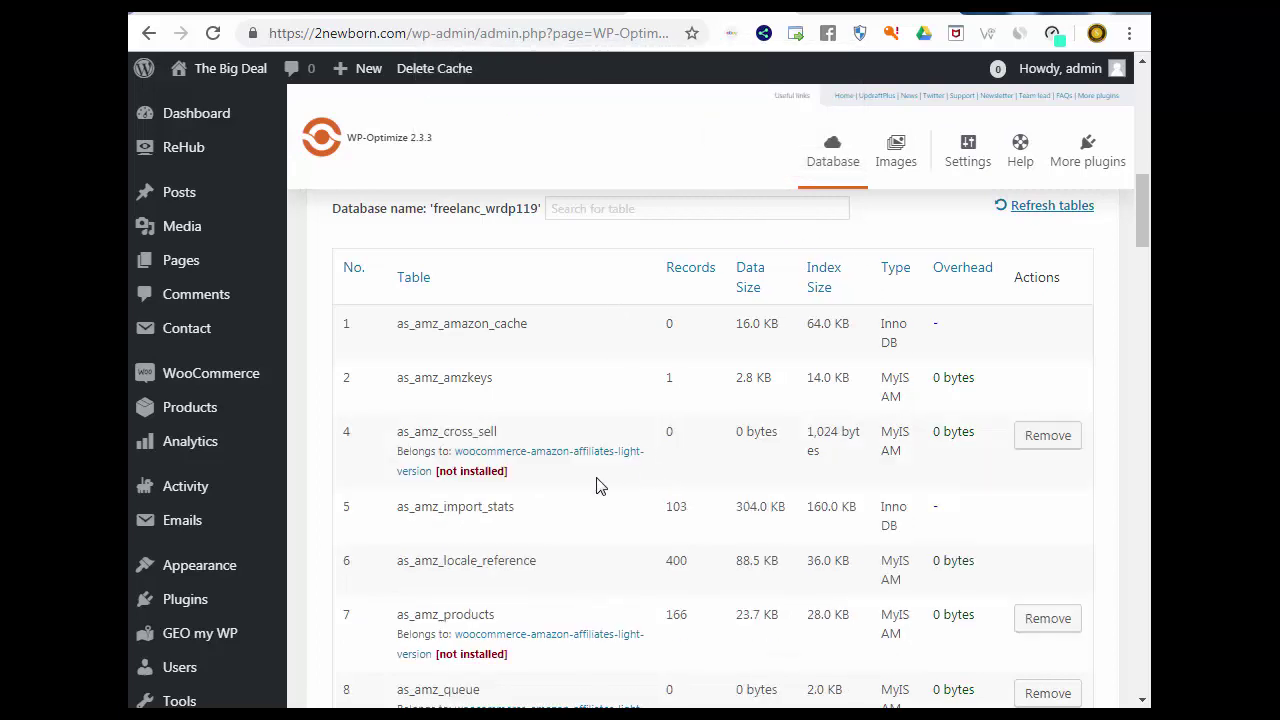
Step: Remove the leftover as_amz_cross_sell and as_amz_products tables, confirming each removal
drag(440, 474, 506, 474)
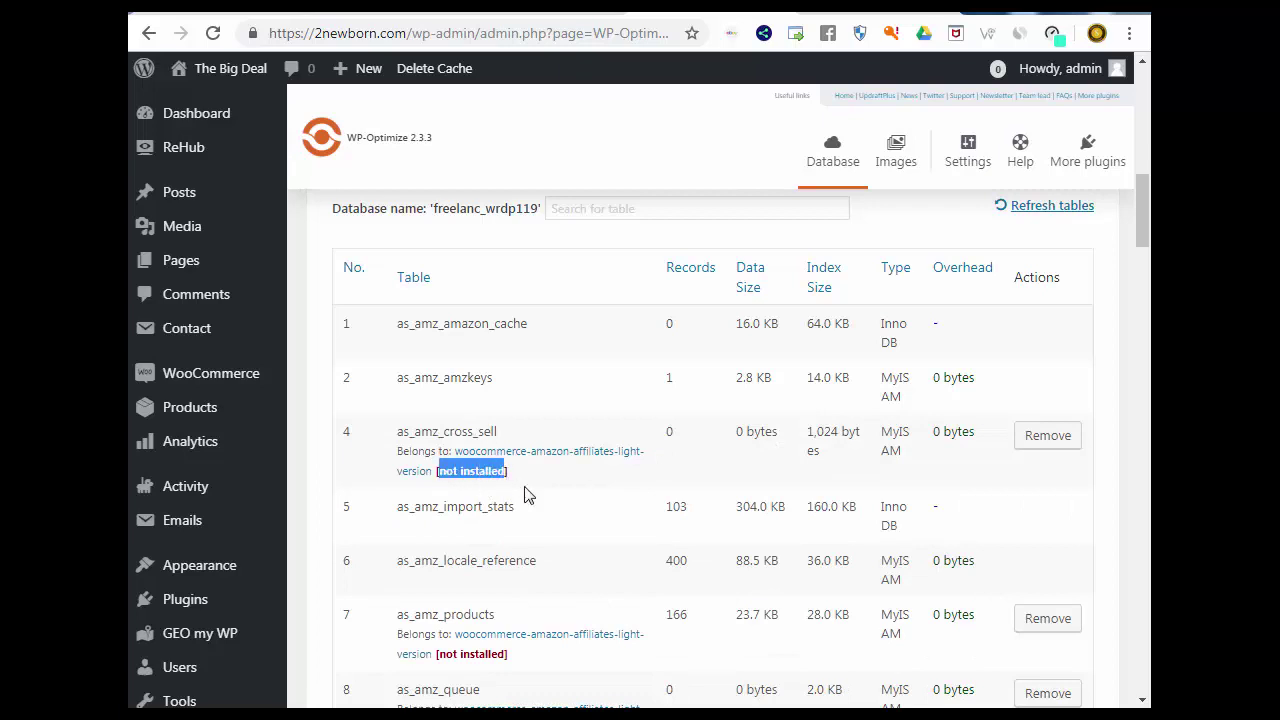
click(1048, 437)
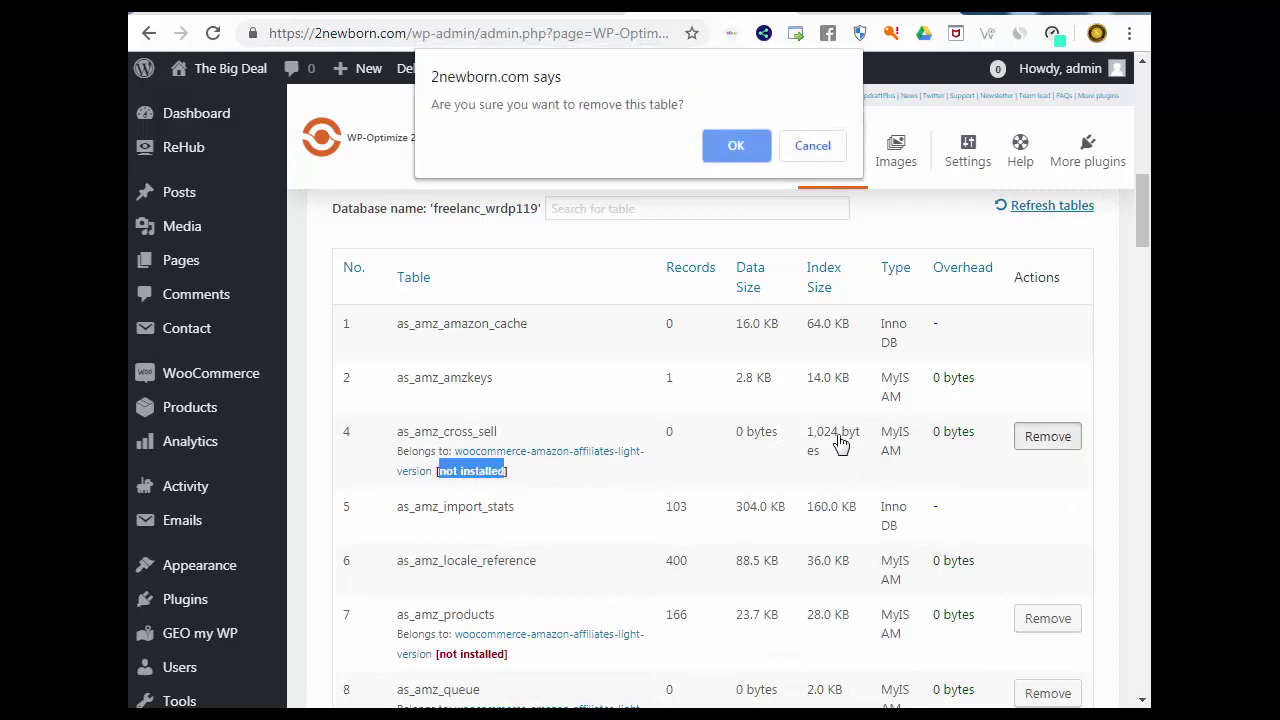
click(740, 150)
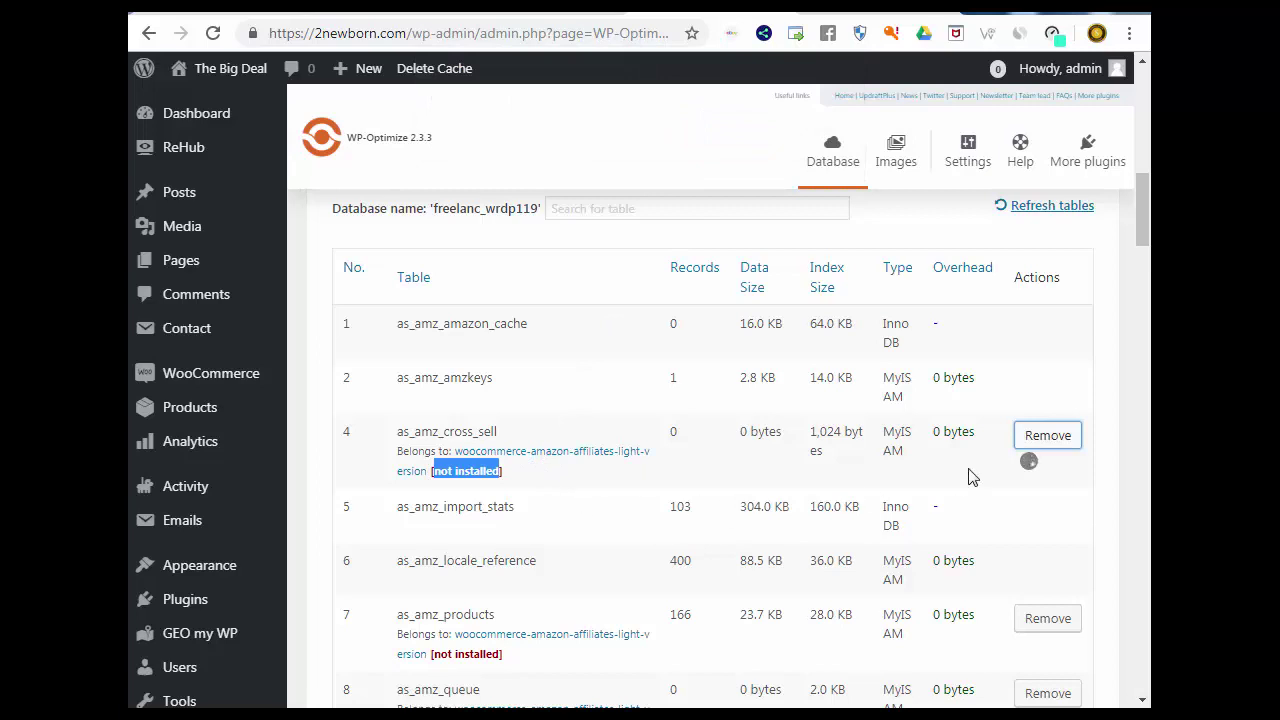
scroll(891, 470, down, 3)
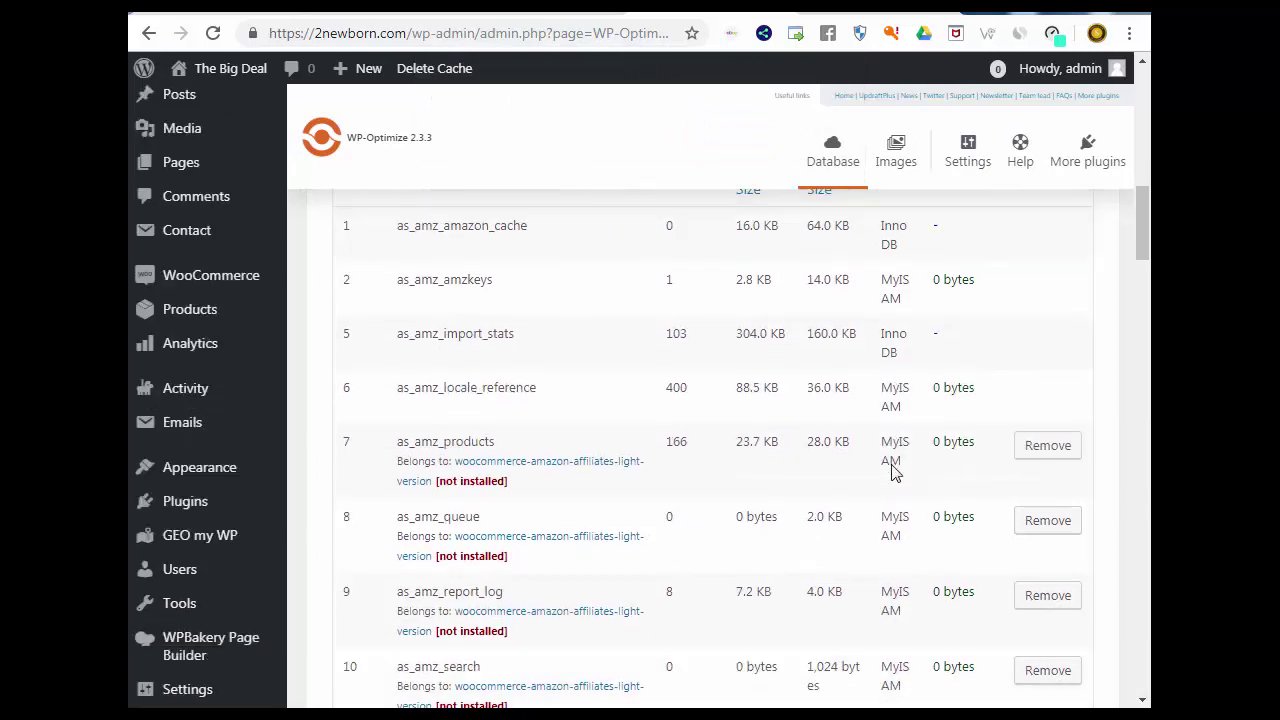
click(1046, 348)
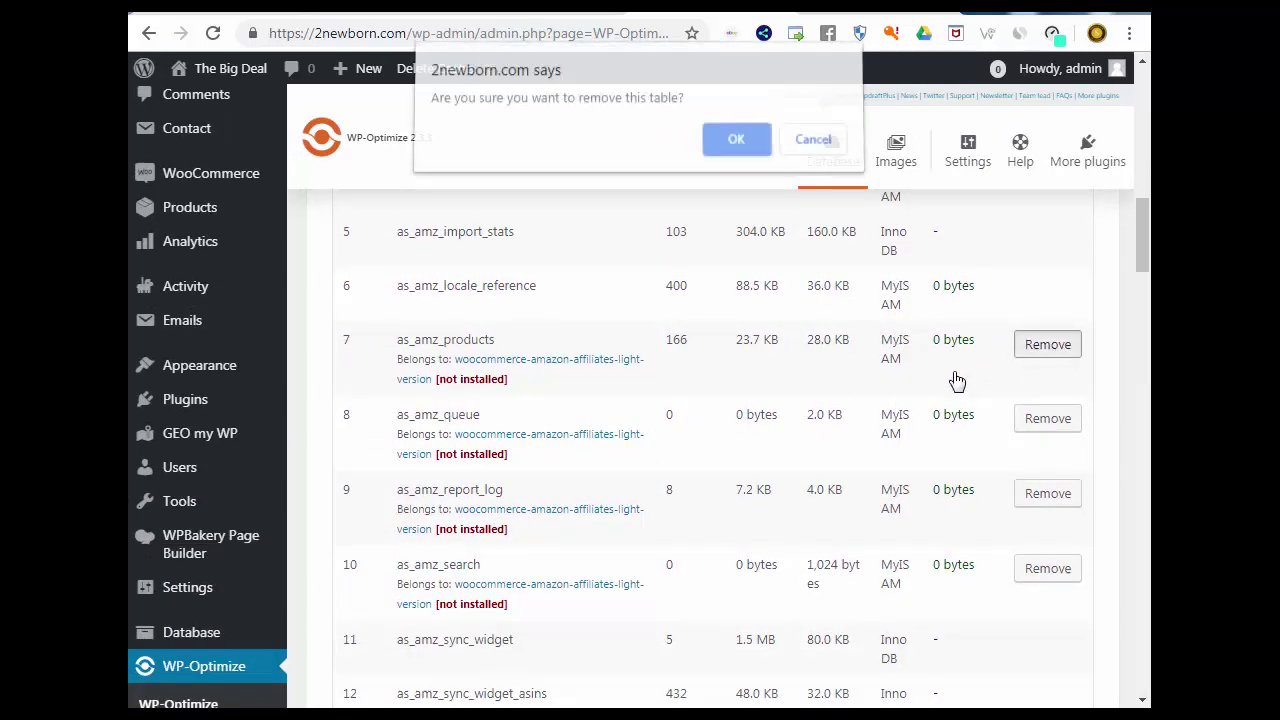
click(740, 150)
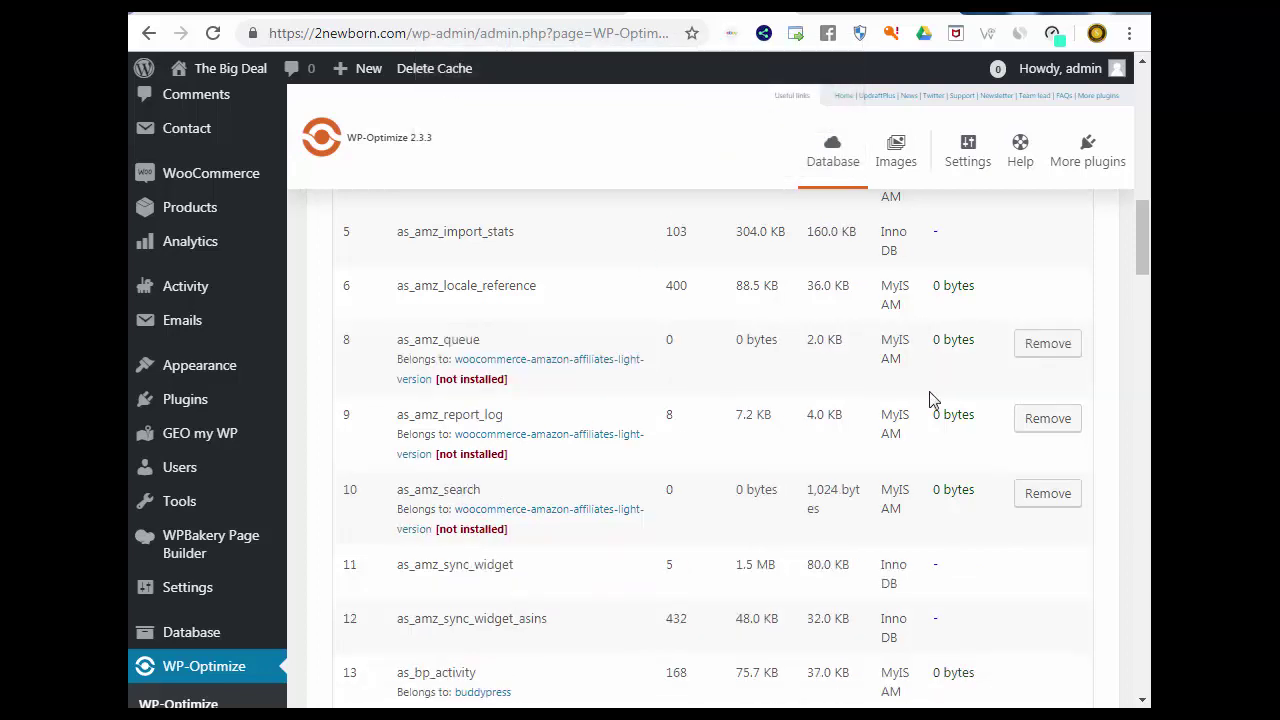
Step: Remove the leftover as_amz_queue, as_amz_report_log and as_amz_search tables, confirming each removal
click(1047, 343)
click(737, 148)
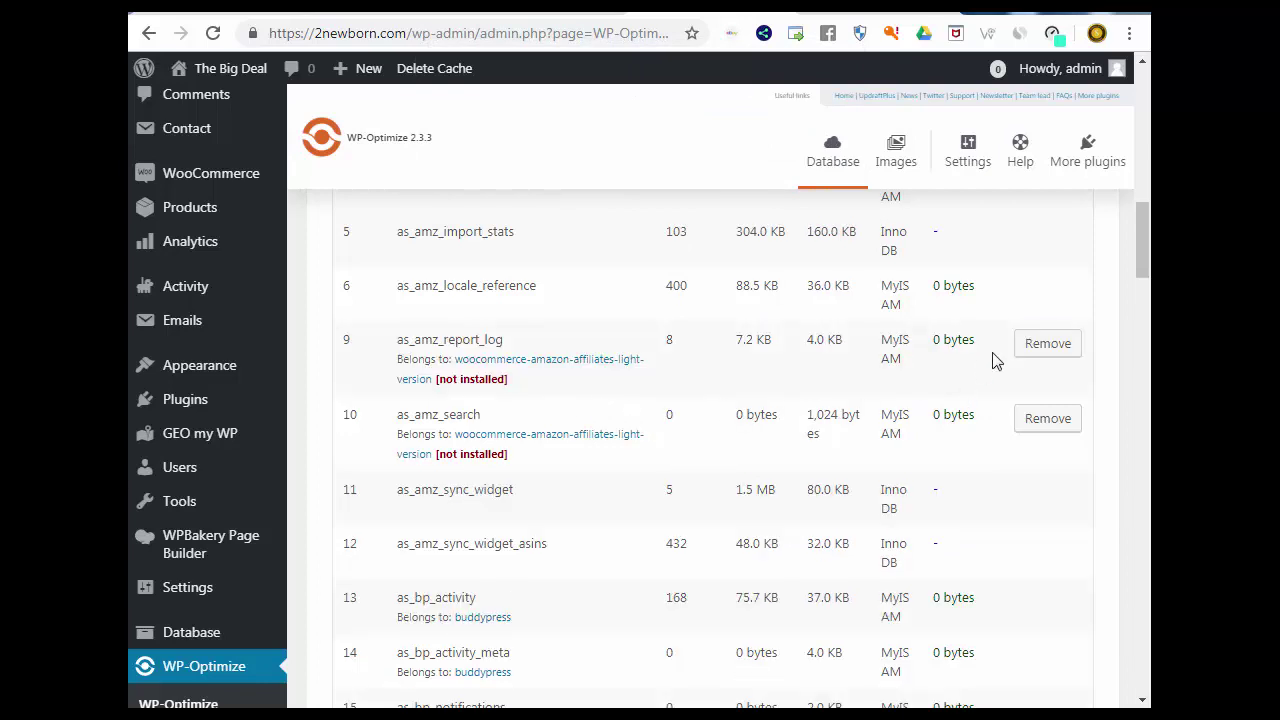
click(1047, 343)
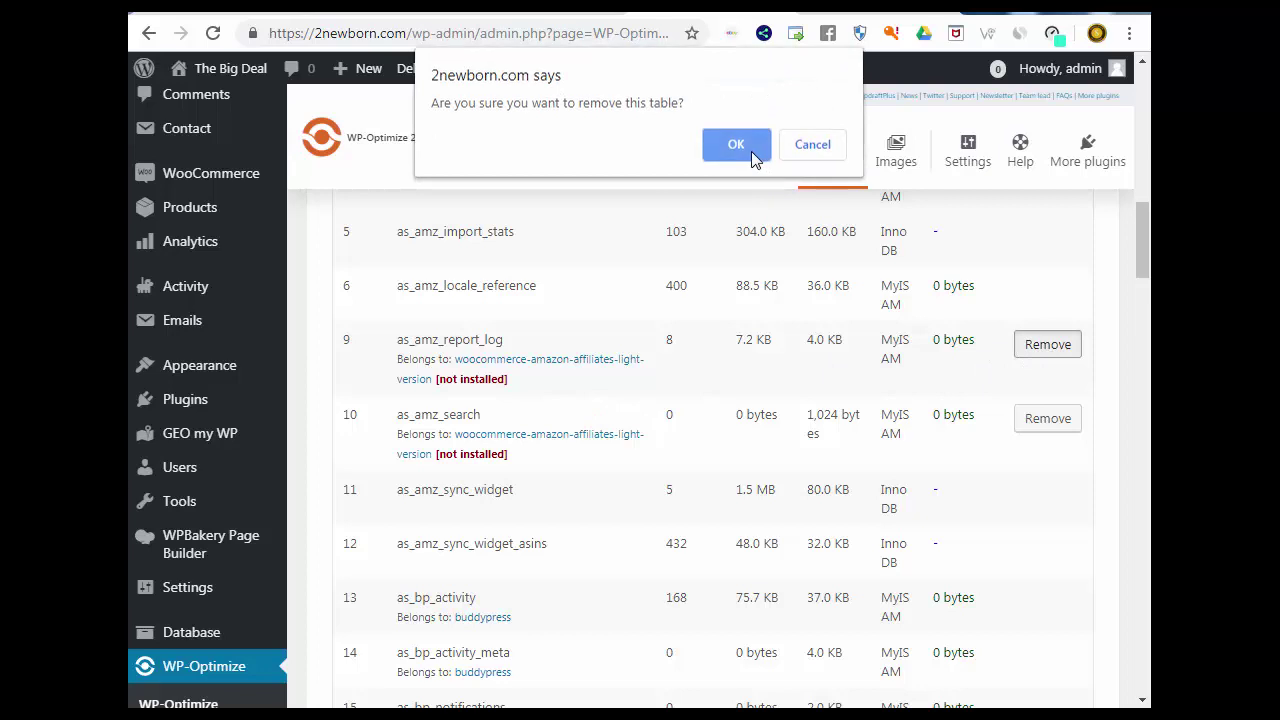
click(751, 151)
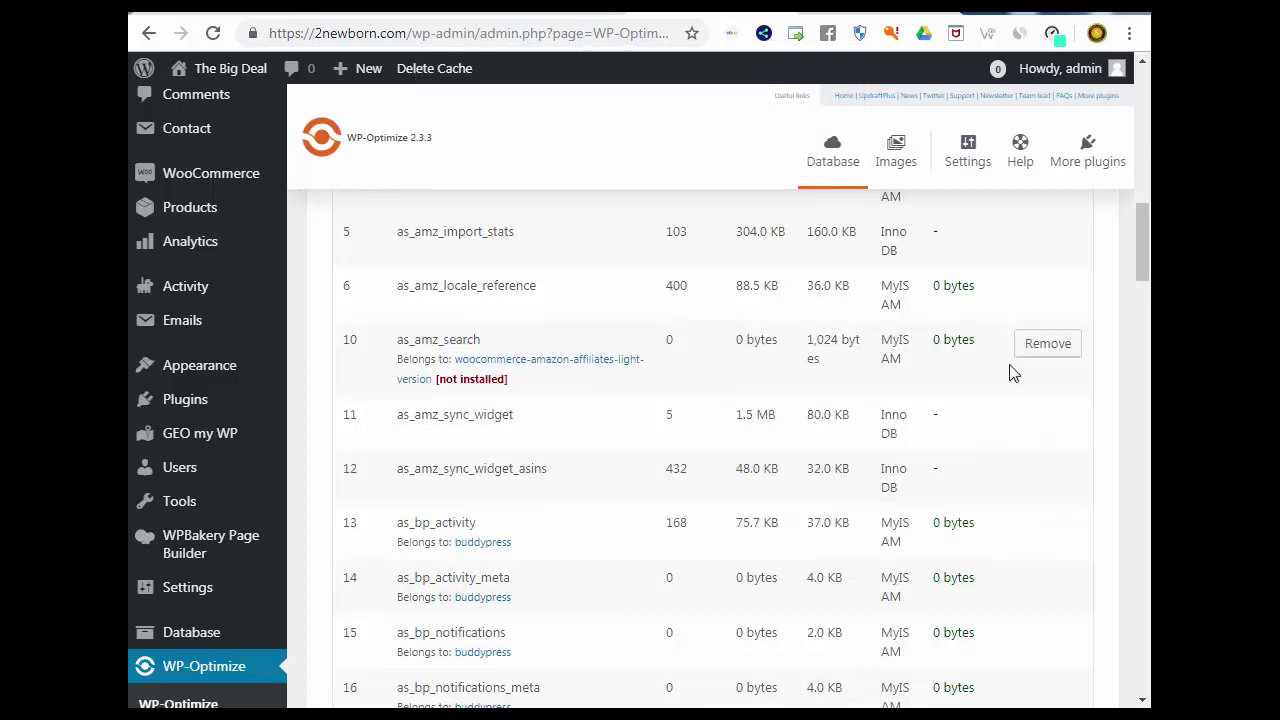
click(1048, 346)
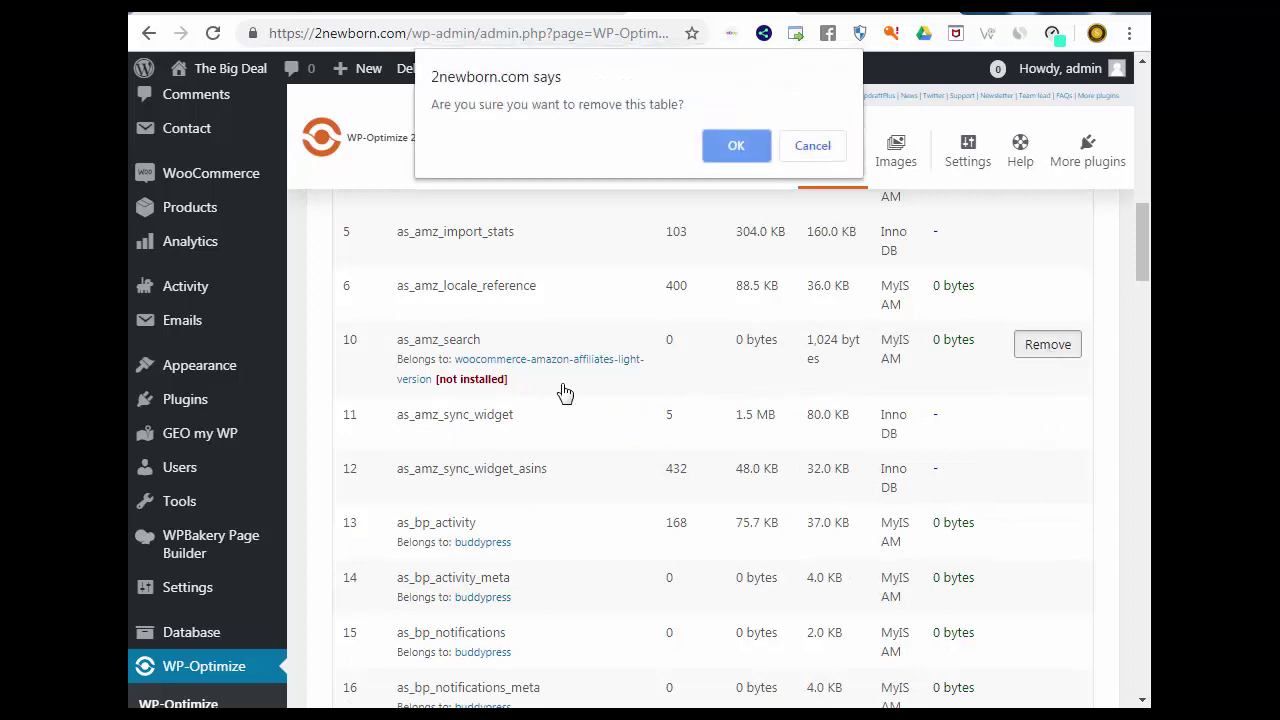
click(733, 146)
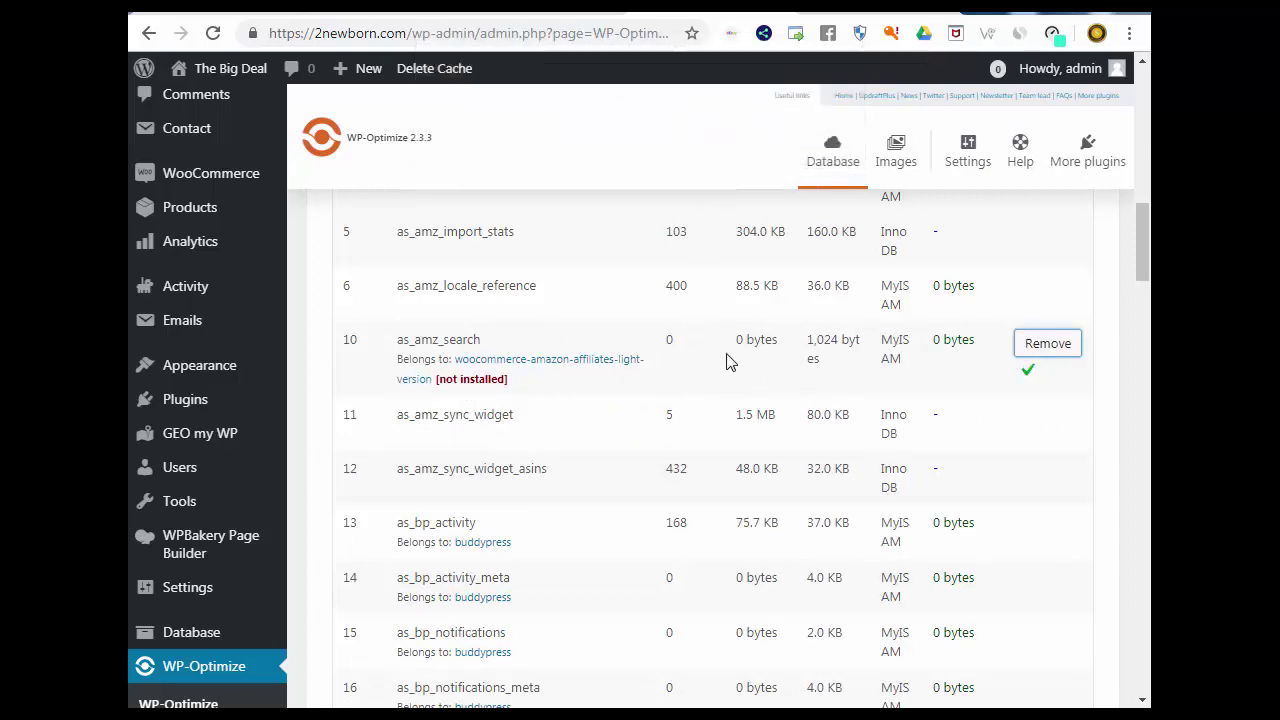
Step: Examine the rest of the database table list for tables of inactive or missing plugins, and check the total database size
scroll(713, 360, down, 1)
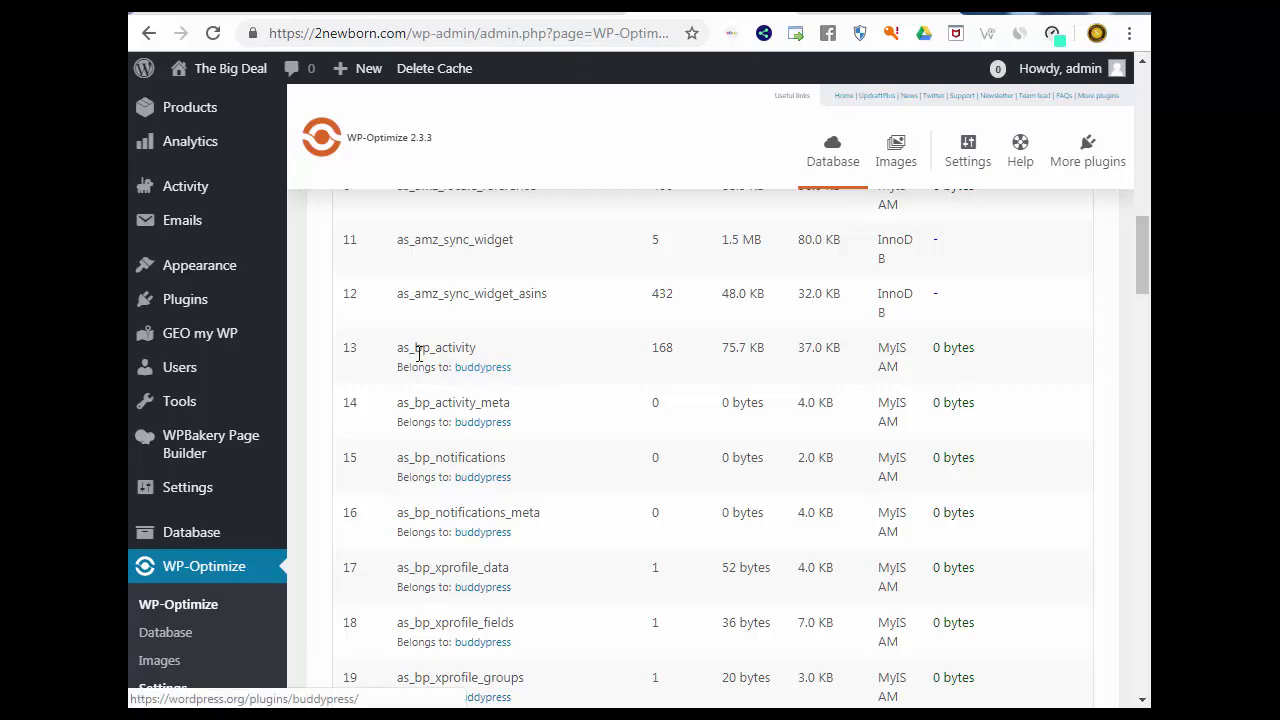
scroll(549, 380, down, 3)
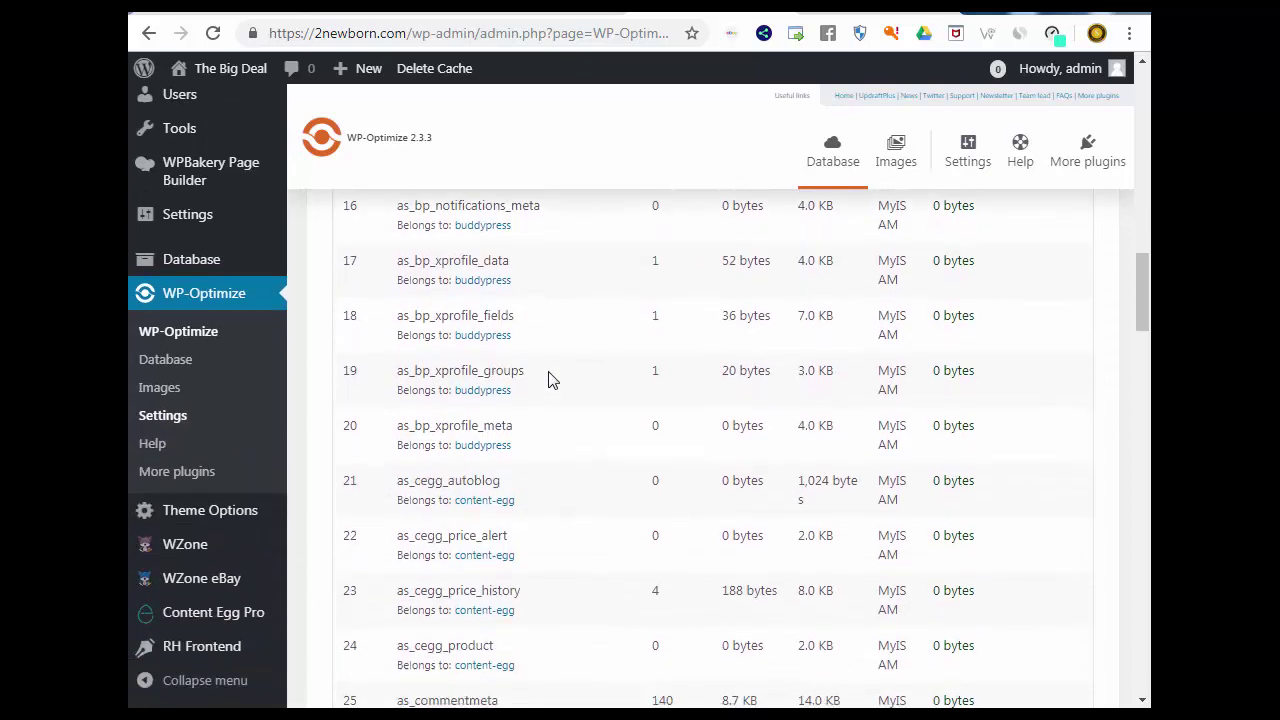
scroll(549, 380, down, 4)
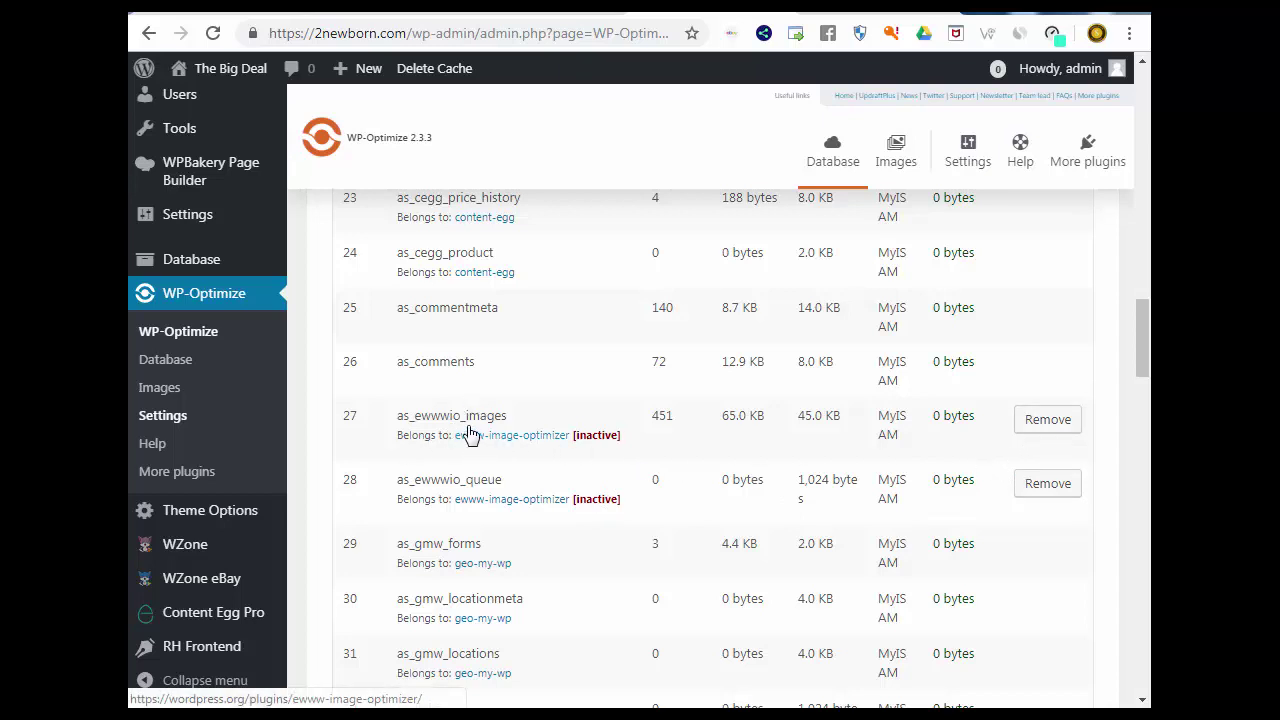
scroll(468, 437, down, 1)
scroll(470, 437, down, 9)
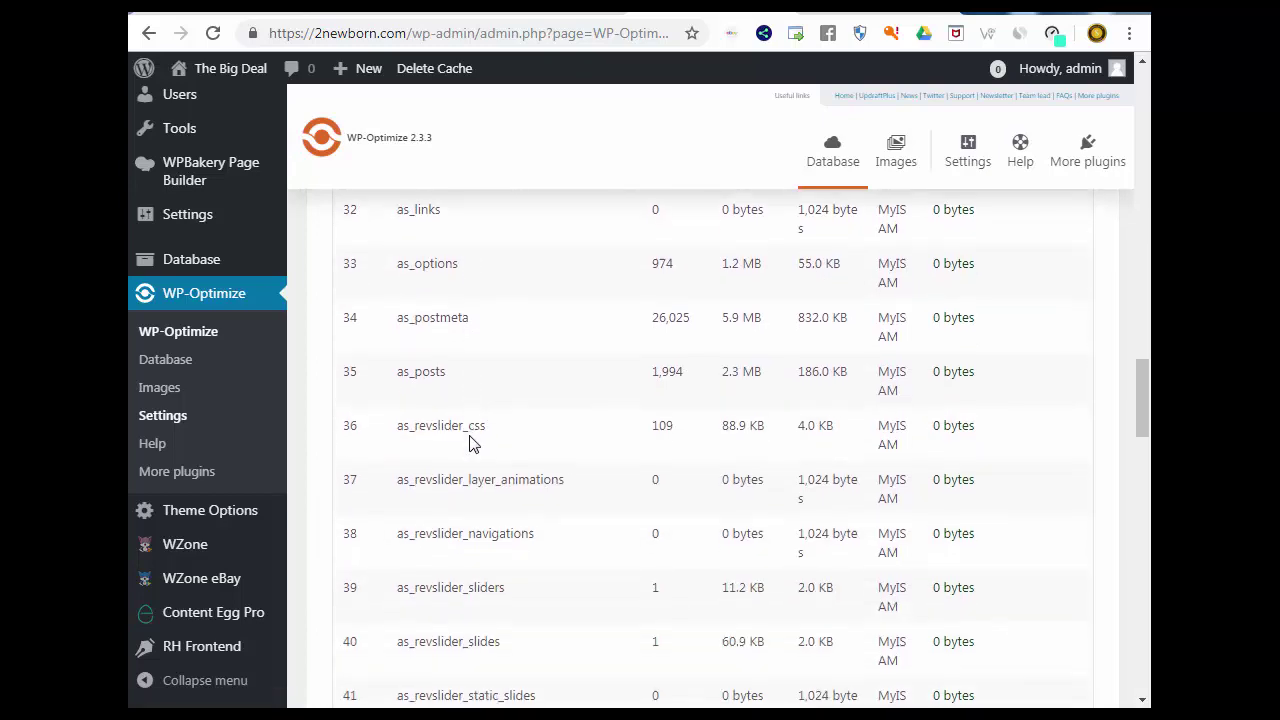
scroll(483, 445, down, 8)
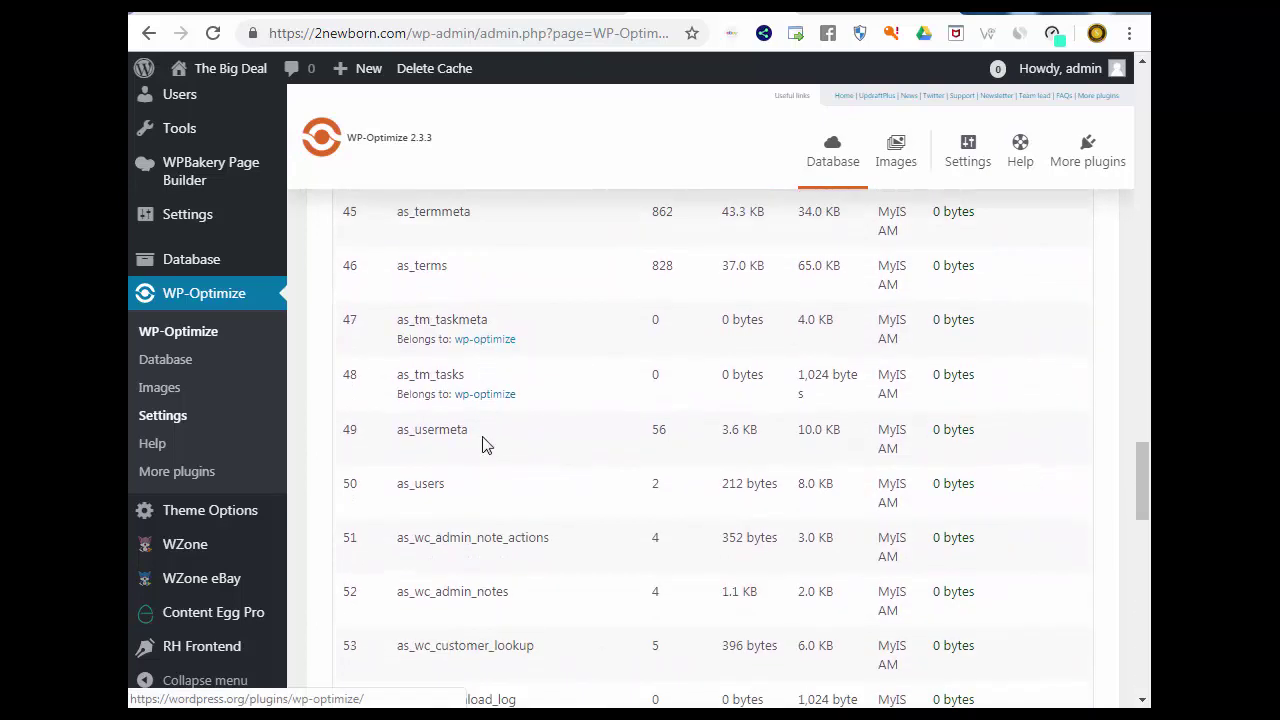
scroll(485, 444, down, 9)
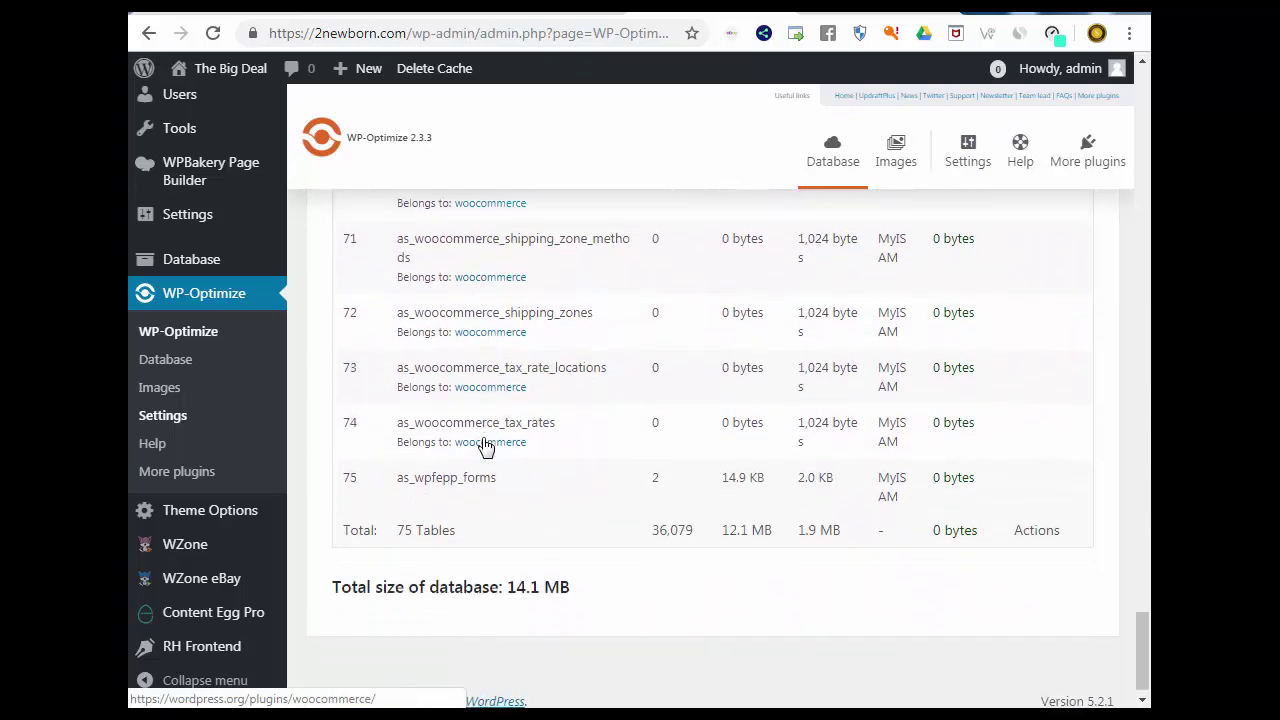
drag(1143, 678, 1133, 196)
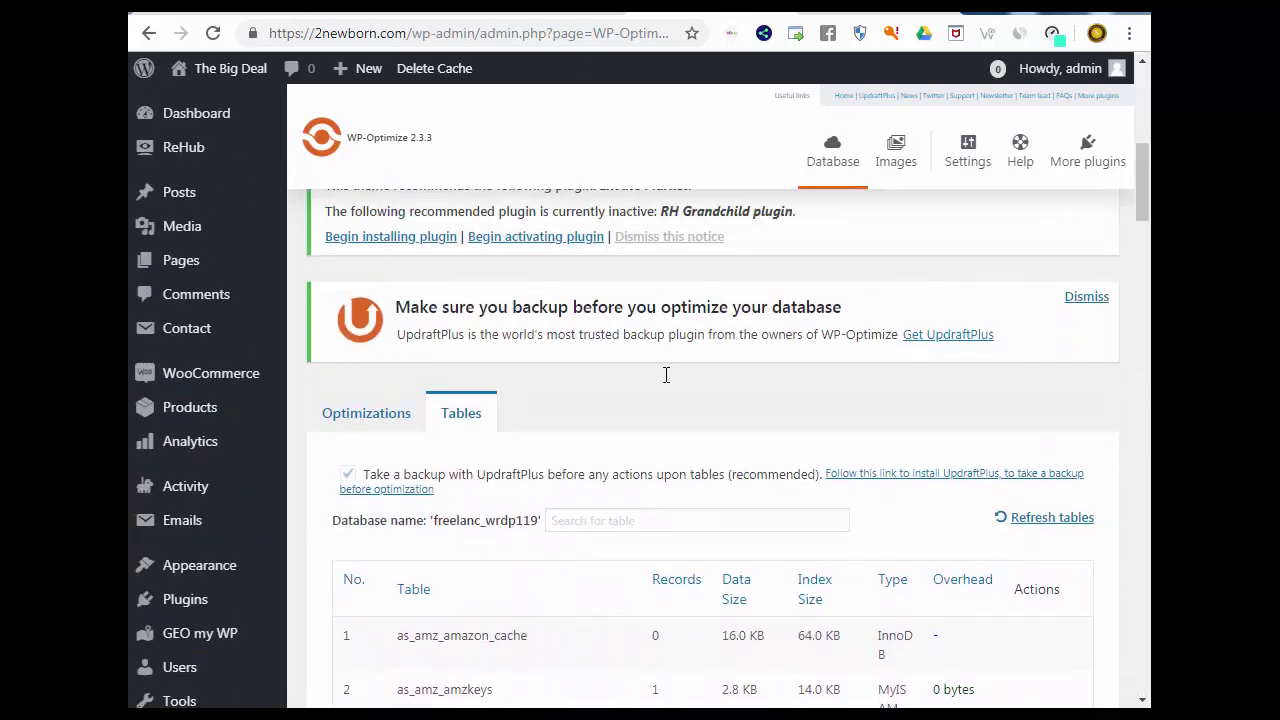
Step: In the database optimizations list, also select removing expired transient options and removing pingbacks
click(344, 421)
scroll(629, 451, down, 3)
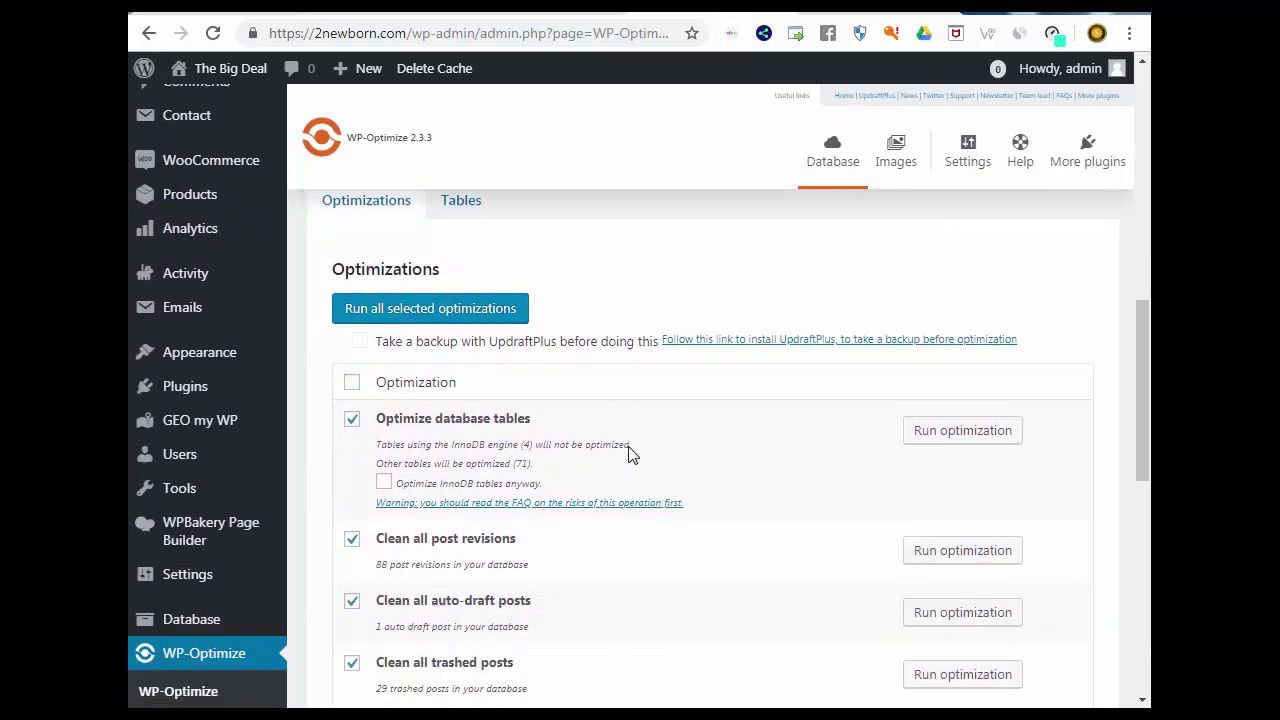
scroll(616, 470, down, 3)
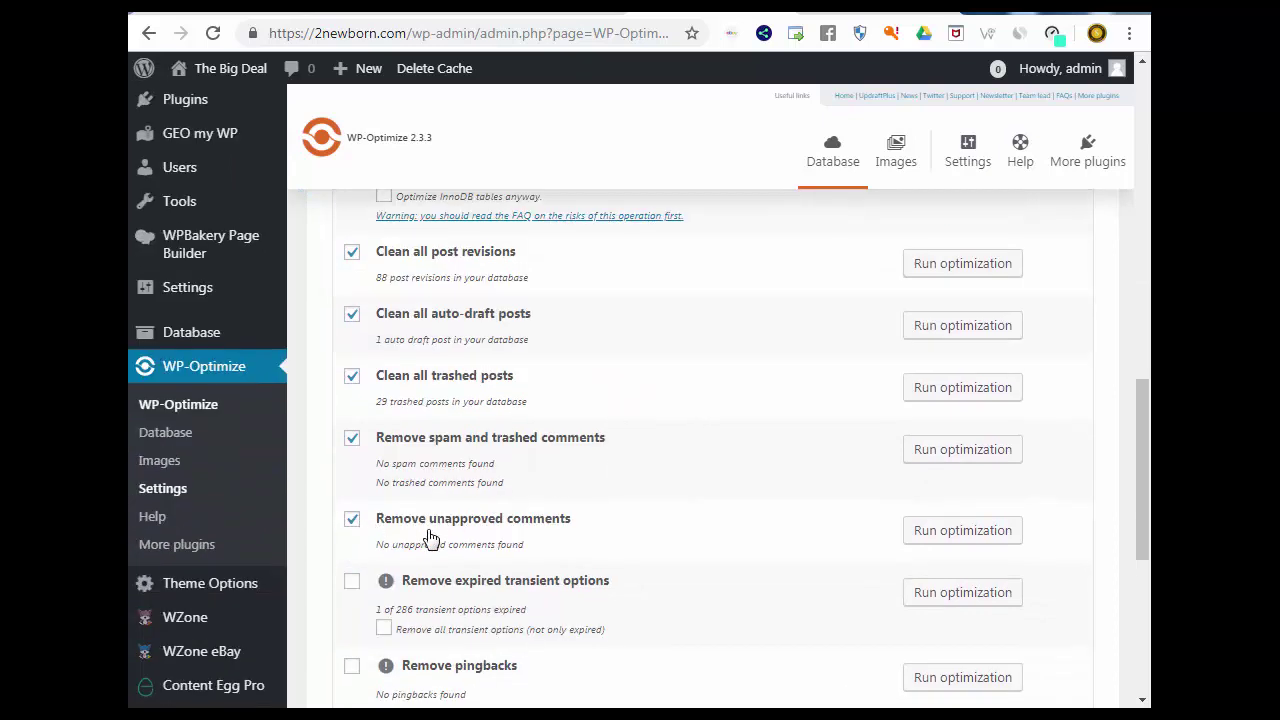
scroll(430, 540, down, 2)
click(355, 484)
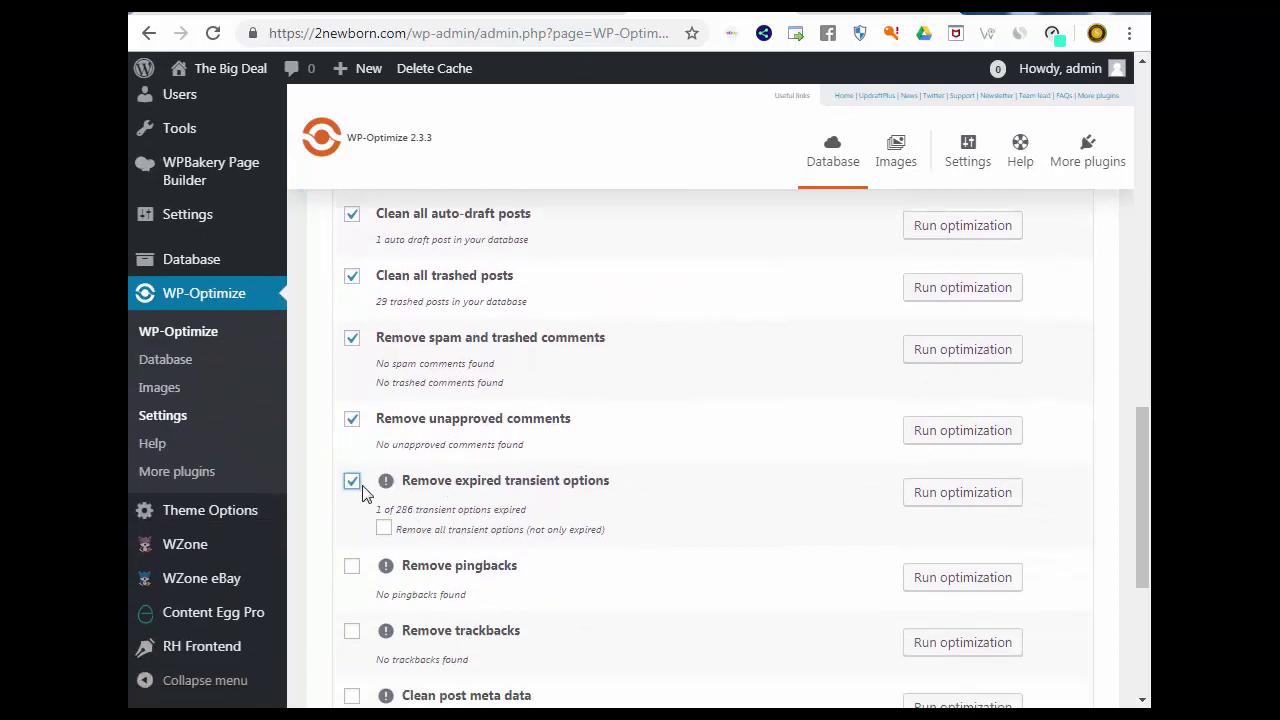
click(352, 566)
Step: Also select removing trackbacks and cleaning post meta data, comment meta data and orphaned relationship data
scroll(488, 554, down, 2)
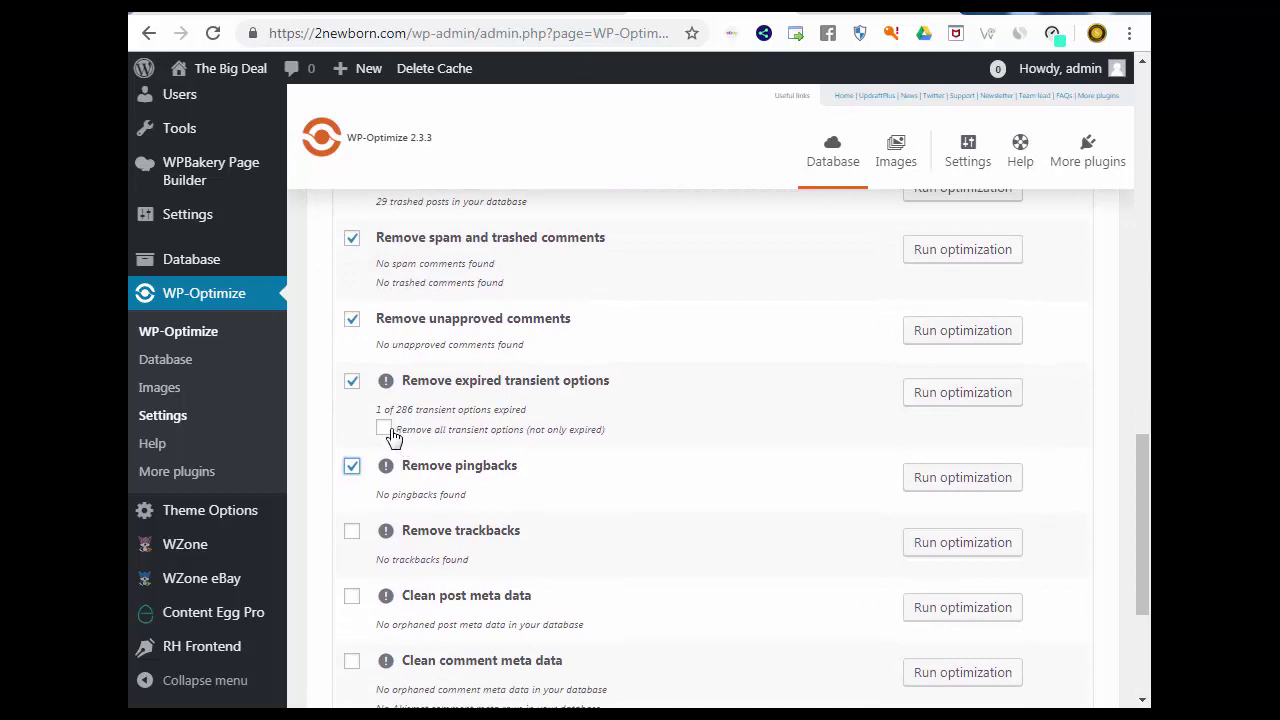
click(354, 532)
click(353, 597)
click(352, 661)
scroll(600, 611, down, 4)
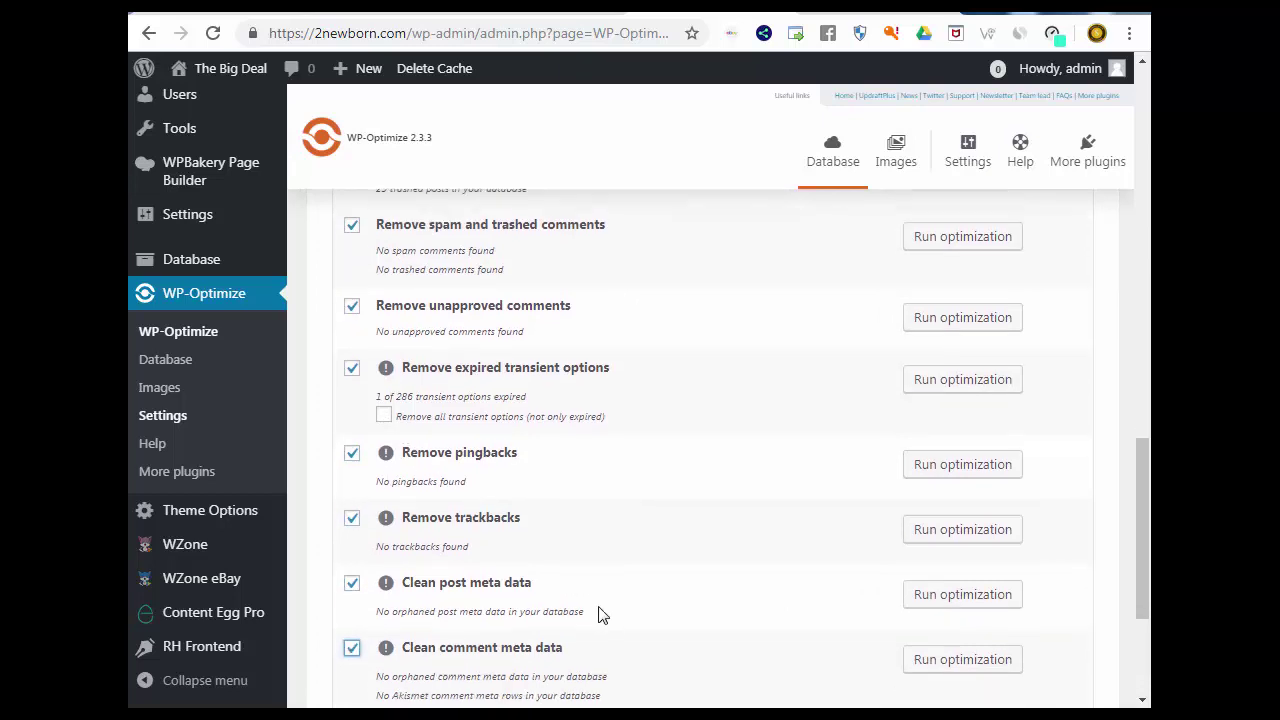
click(352, 546)
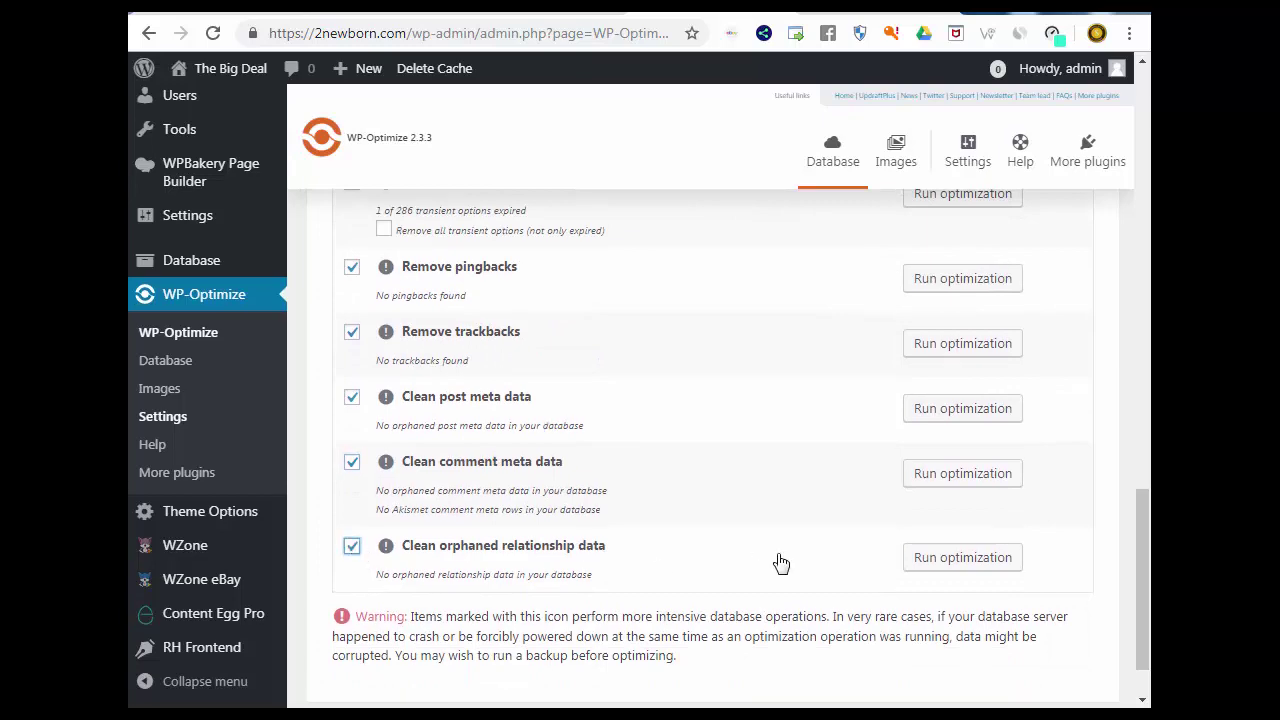
Step: Review the selected database optimizations and run all of them together
scroll(780, 563, up, 10)
scroll(760, 560, down, 2)
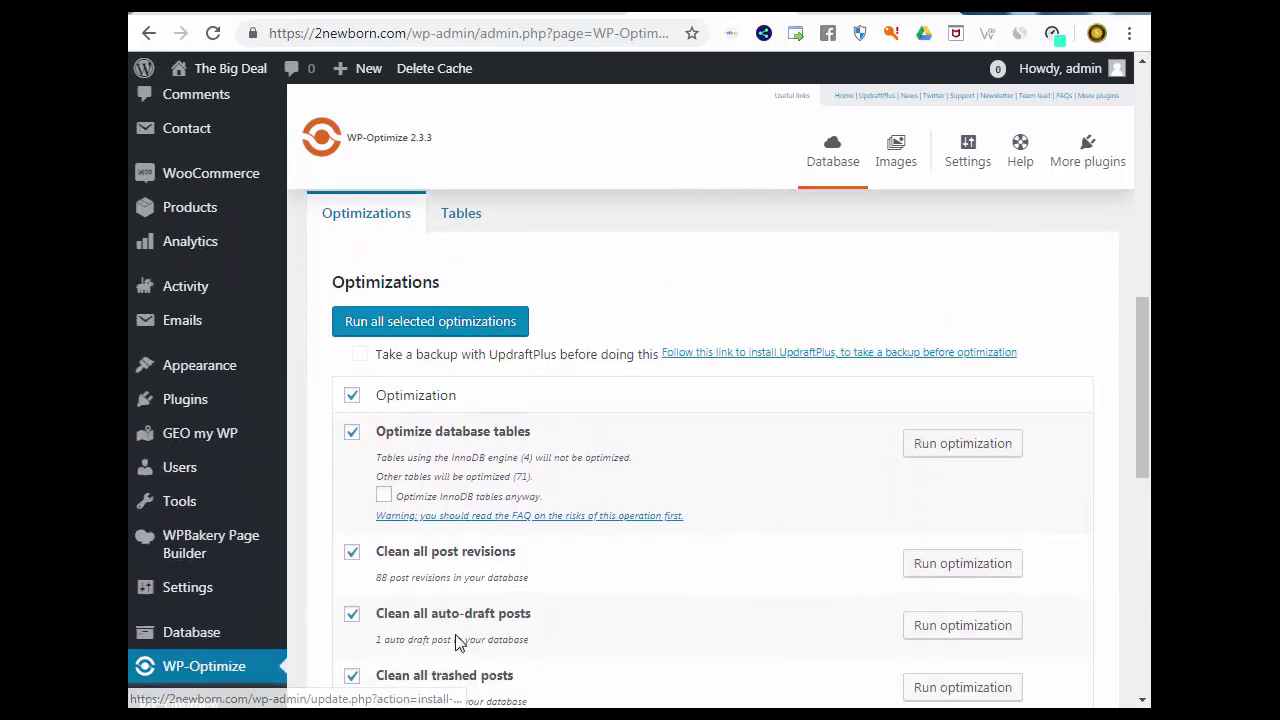
scroll(560, 572, down, 2)
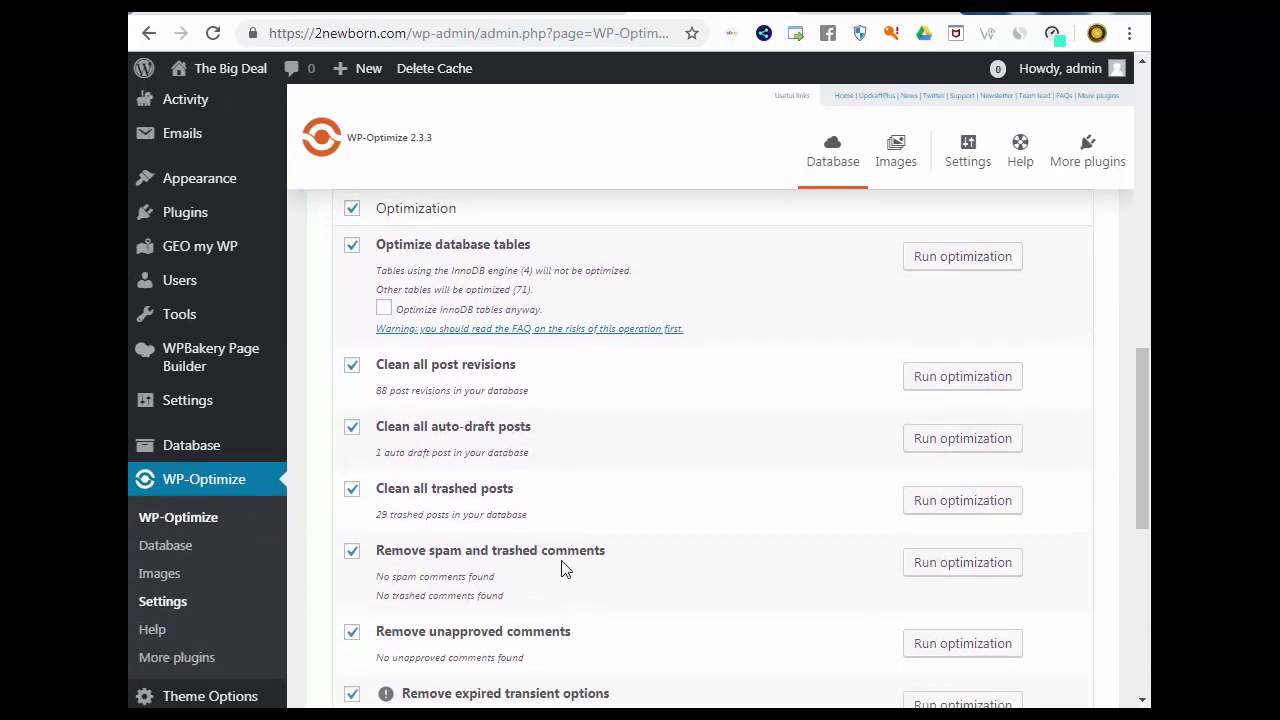
scroll(560, 572, up, 2)
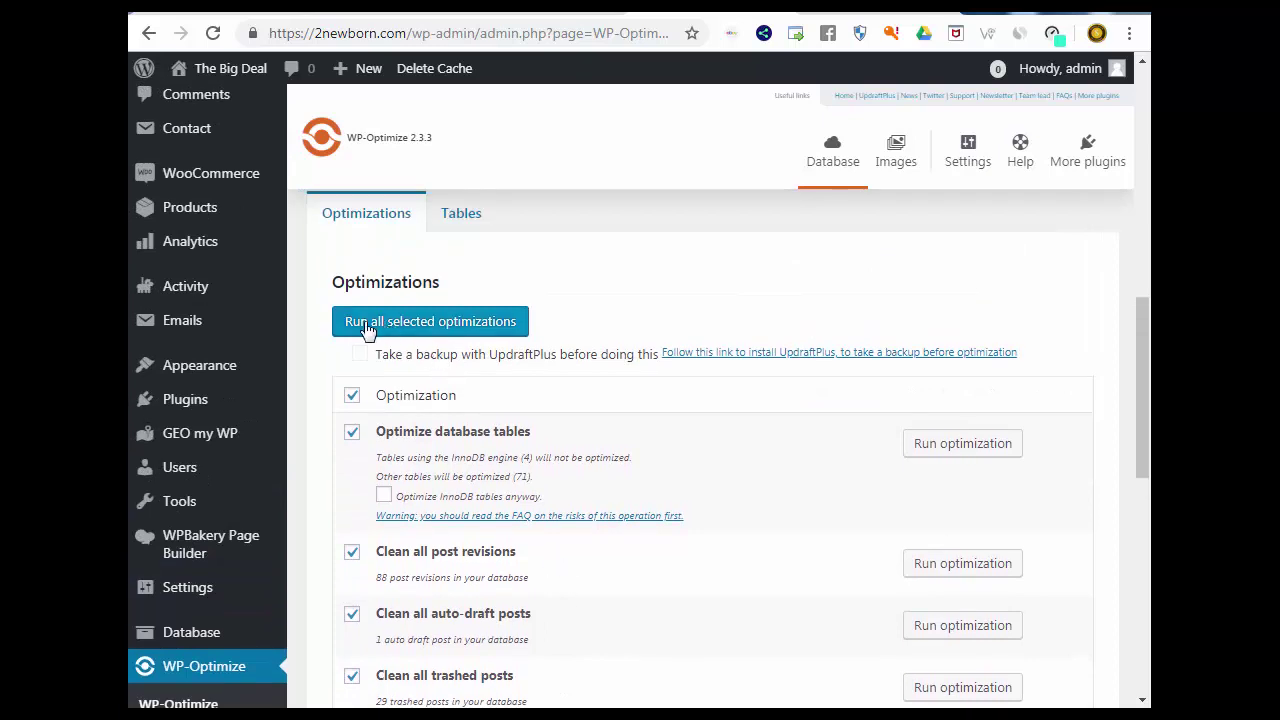
click(473, 333)
Step: Follow the progress of the optimizations and examine the result reported under each one, including the database tables optimization
scroll(529, 414, down, 4)
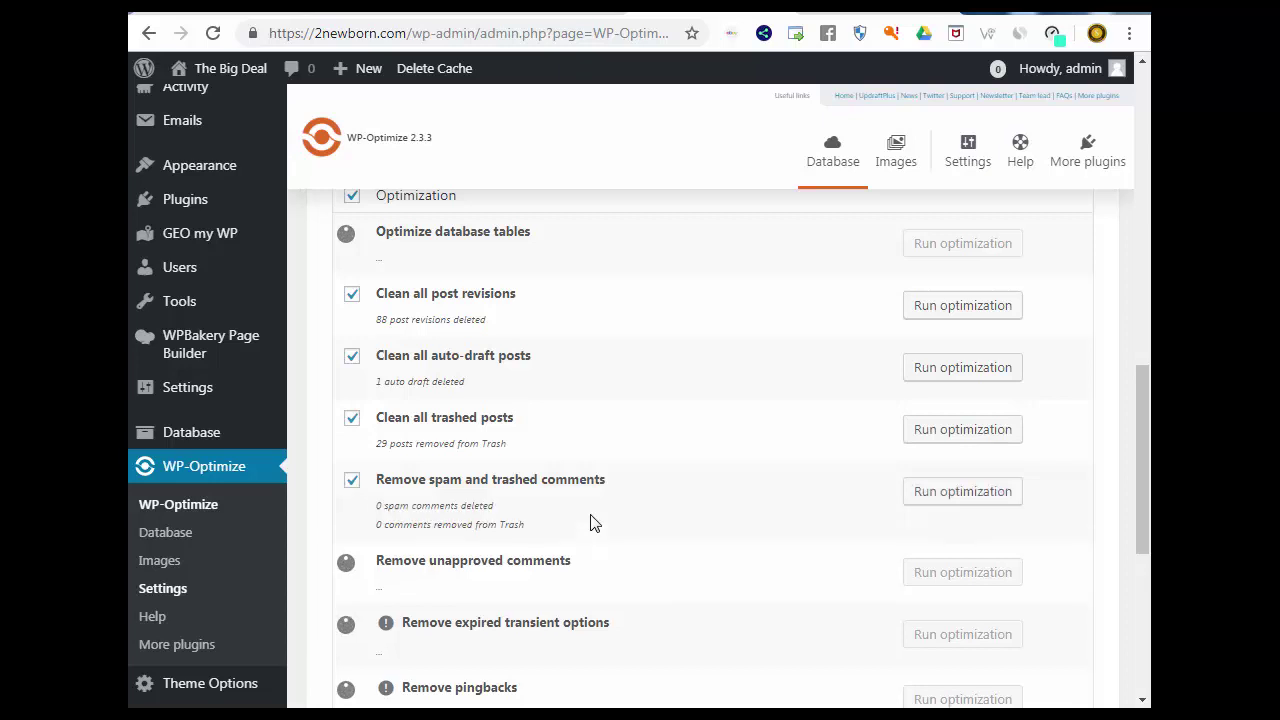
scroll(583, 502, up, 3)
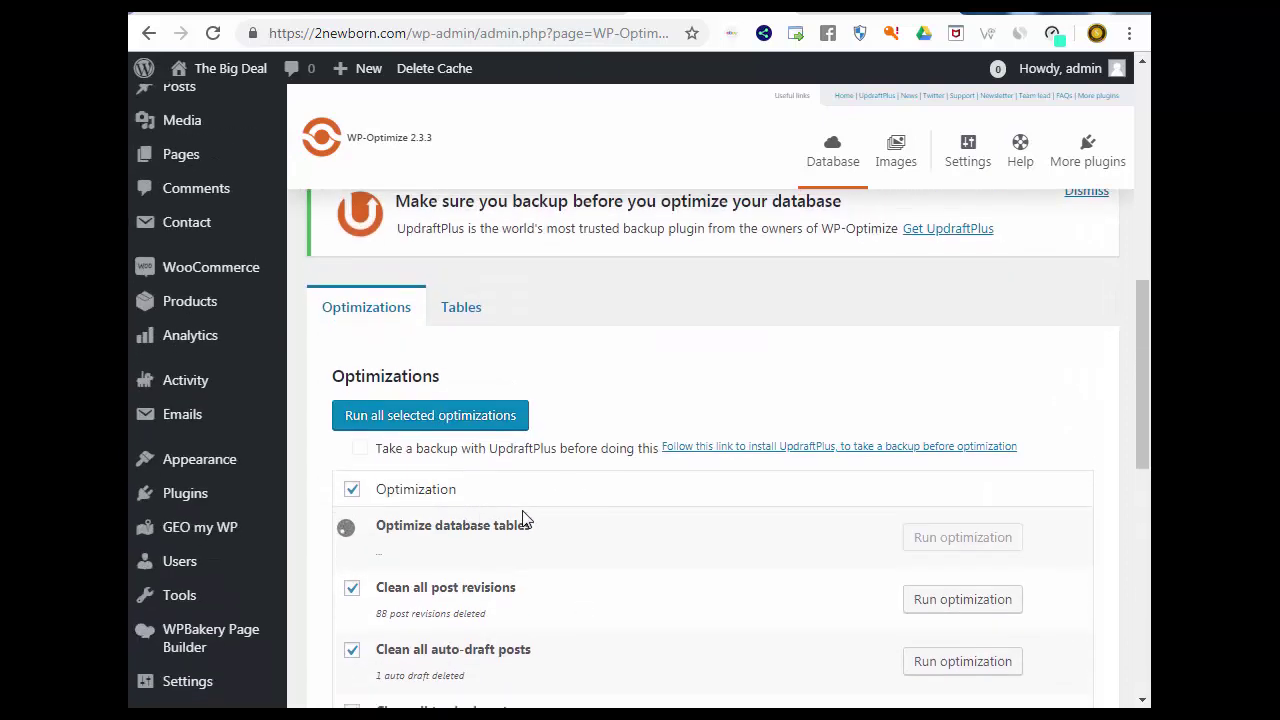
scroll(523, 517, down, 1)
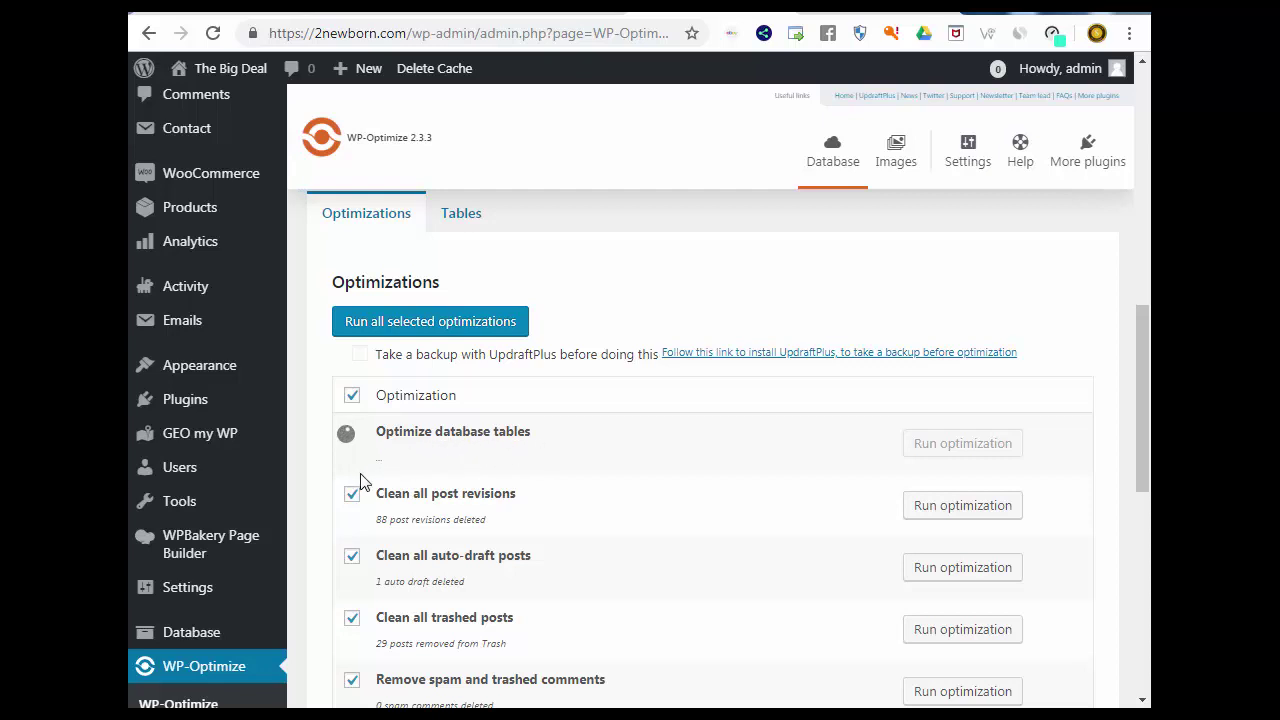
scroll(440, 470, down, 3)
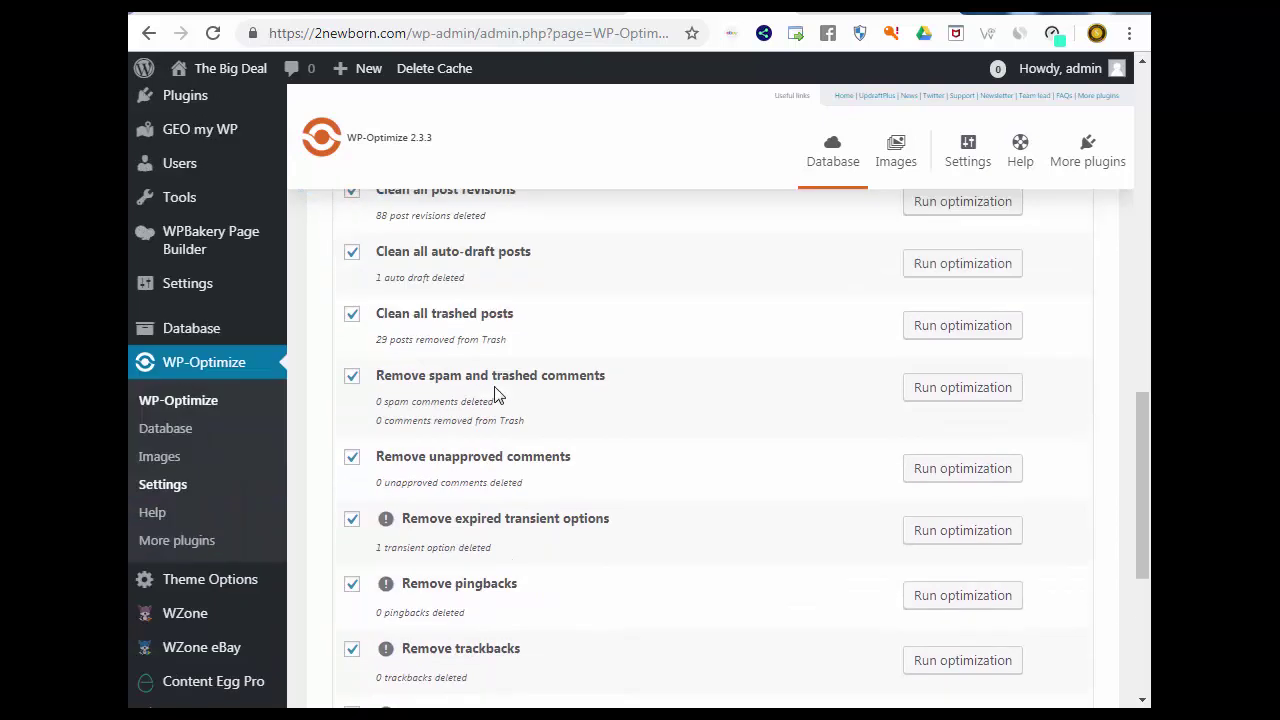
scroll(437, 457, down, 1)
scroll(393, 598, down, 2)
scroll(405, 605, up, 7)
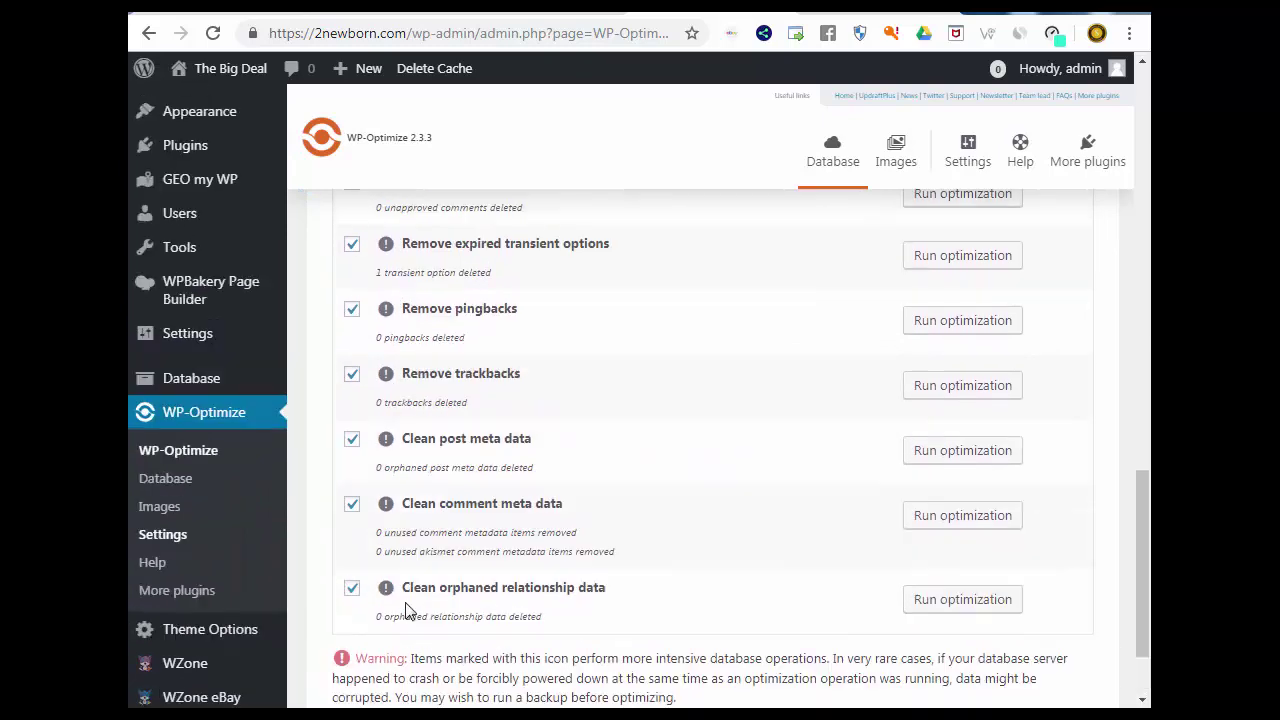
scroll(455, 487, down, 2)
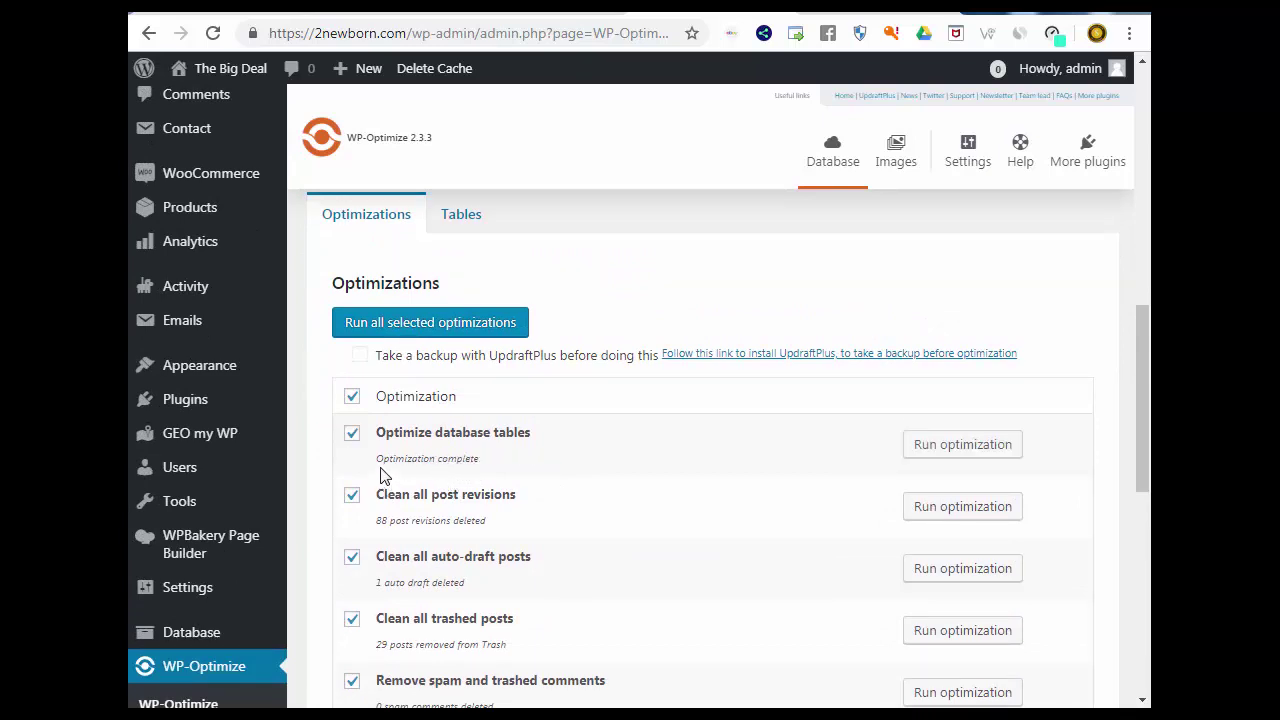
drag(378, 459, 503, 474)
scroll(507, 472, down, 1)
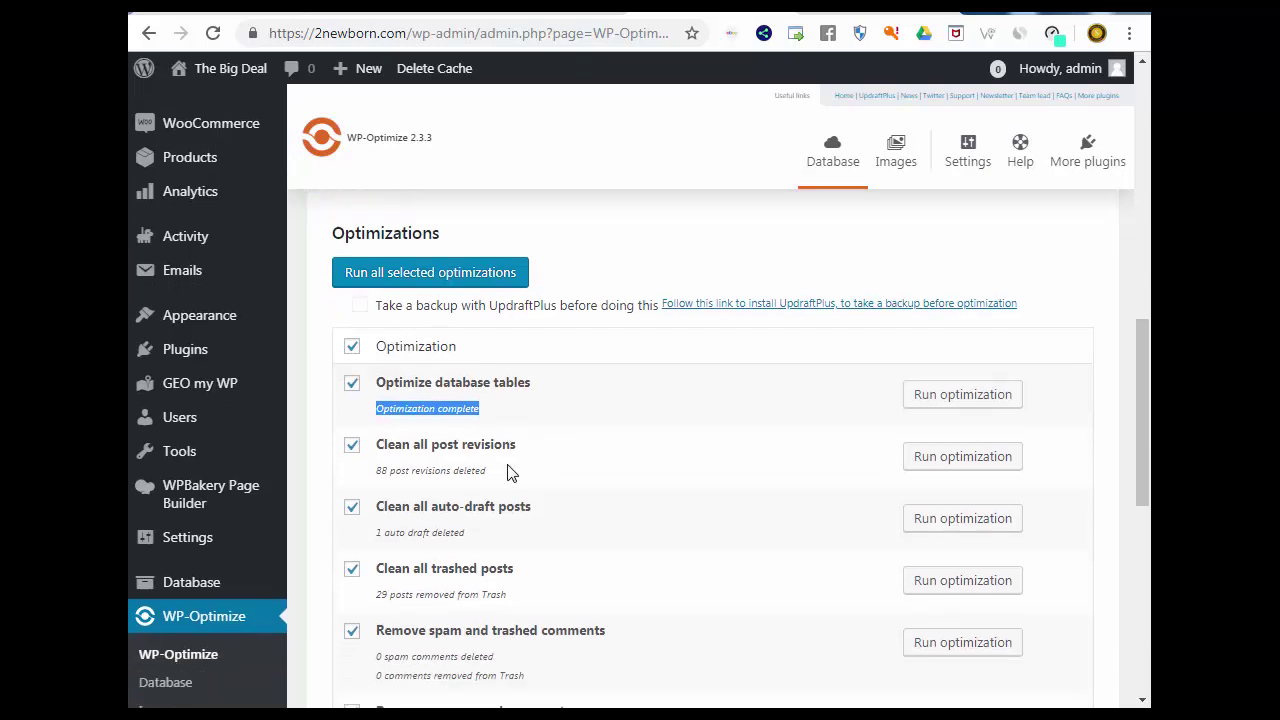
scroll(435, 452, down, 3)
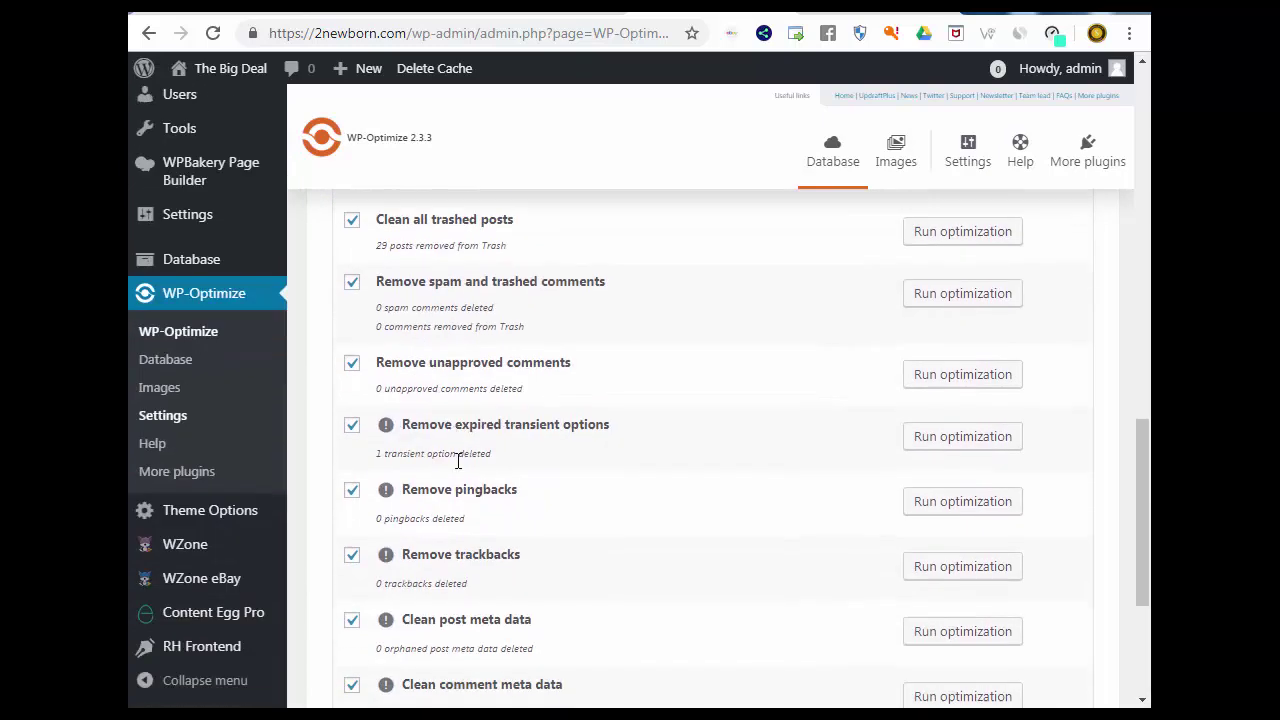
scroll(500, 491, up, 1)
scroll(900, 500, down, 1)
scroll(808, 440, up, 5)
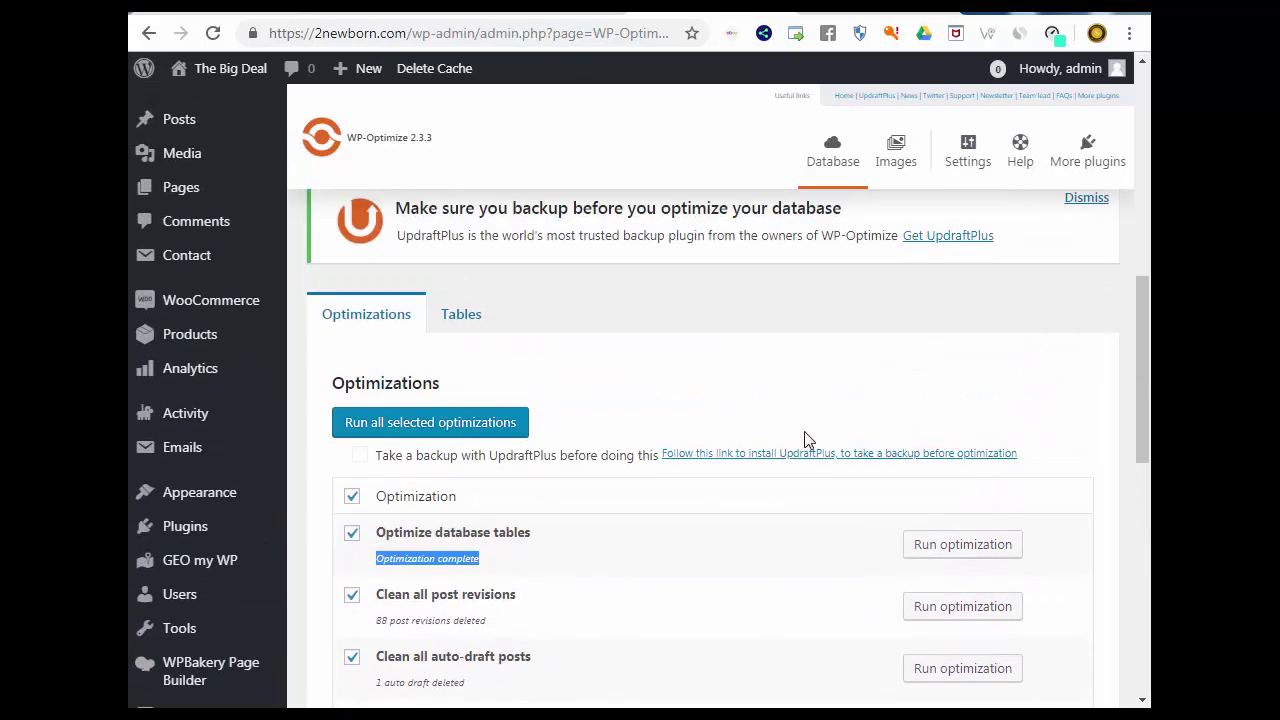
Step: Open the database table list and check the total database size following the optimization
click(461, 318)
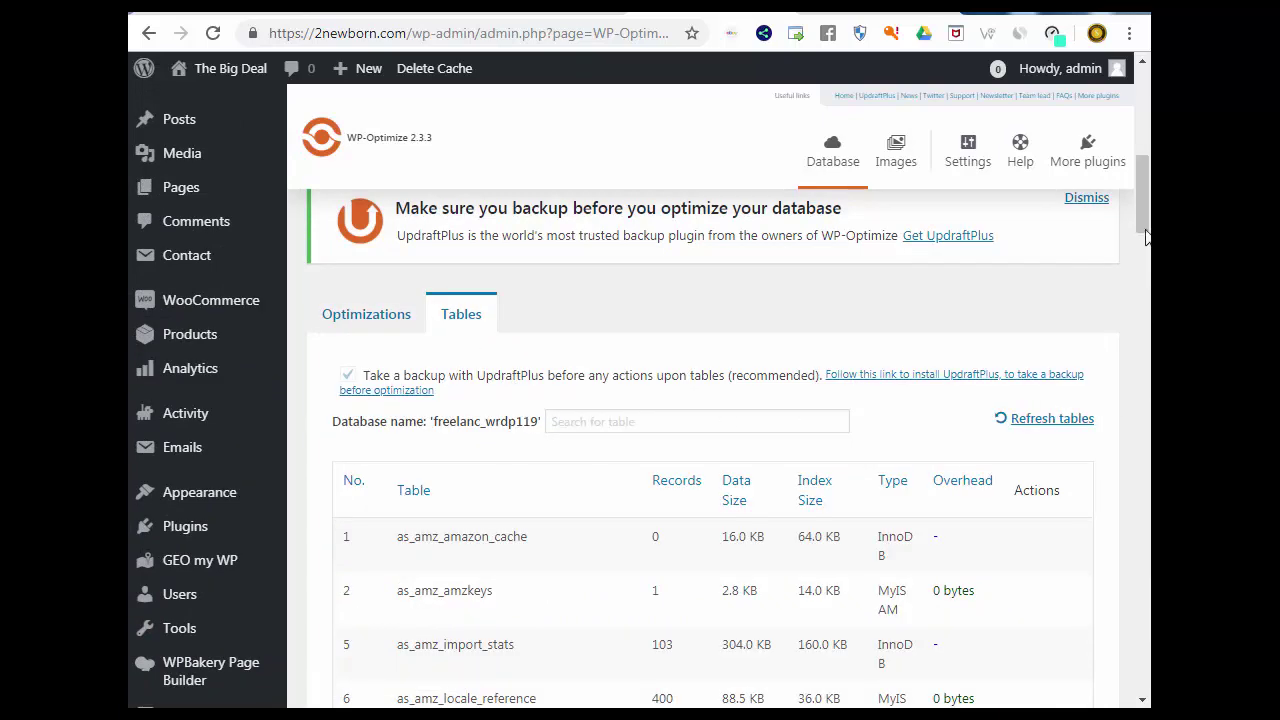
drag(1147, 235, 1146, 698)
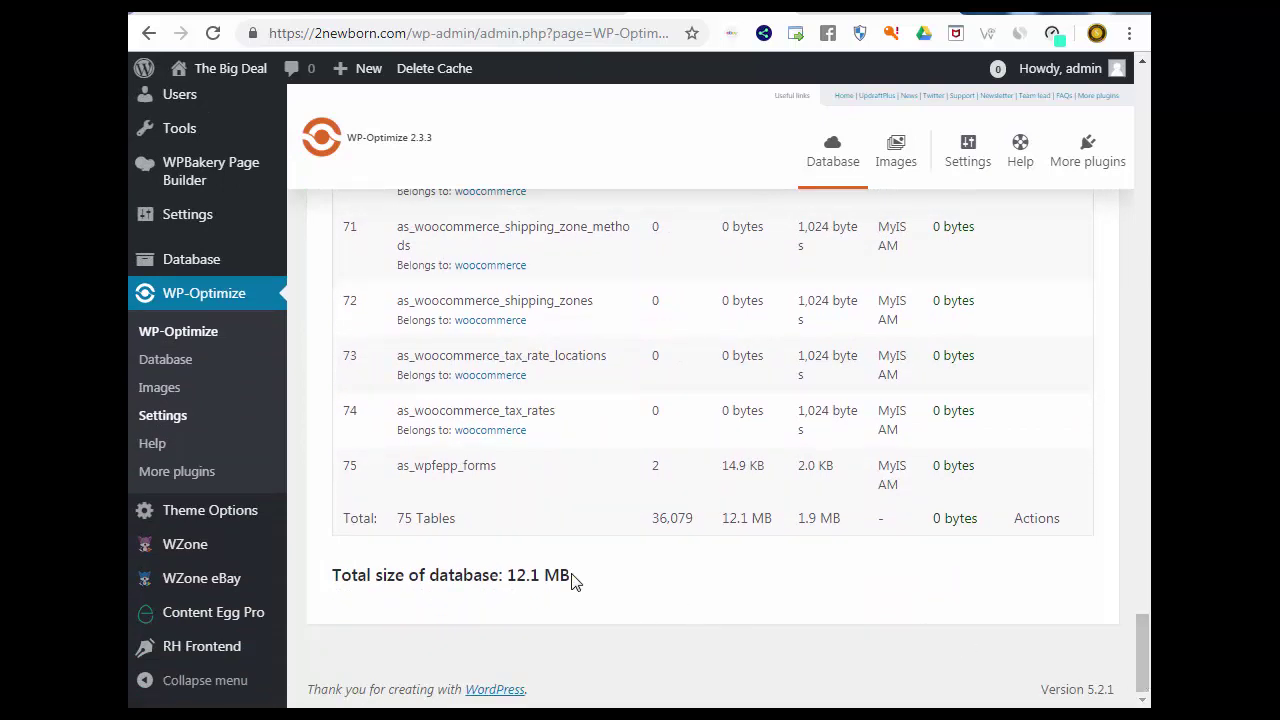
drag(572, 578, 525, 579)
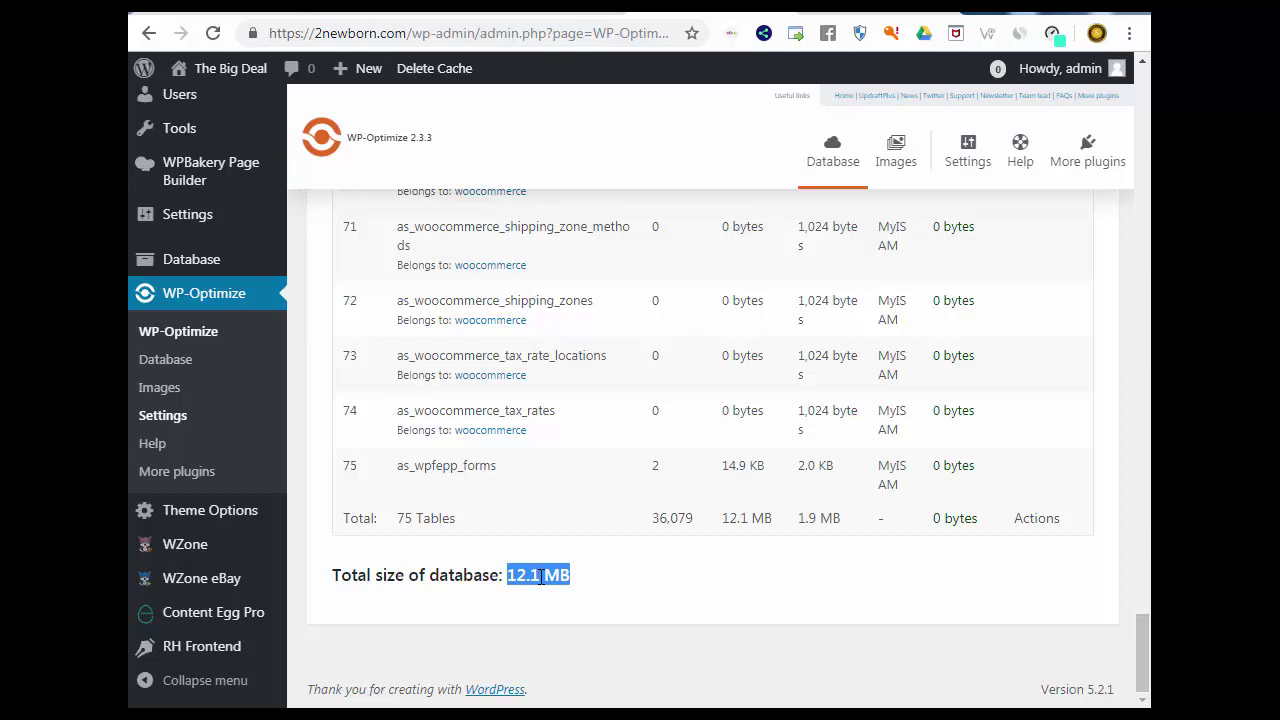
click(540, 577)
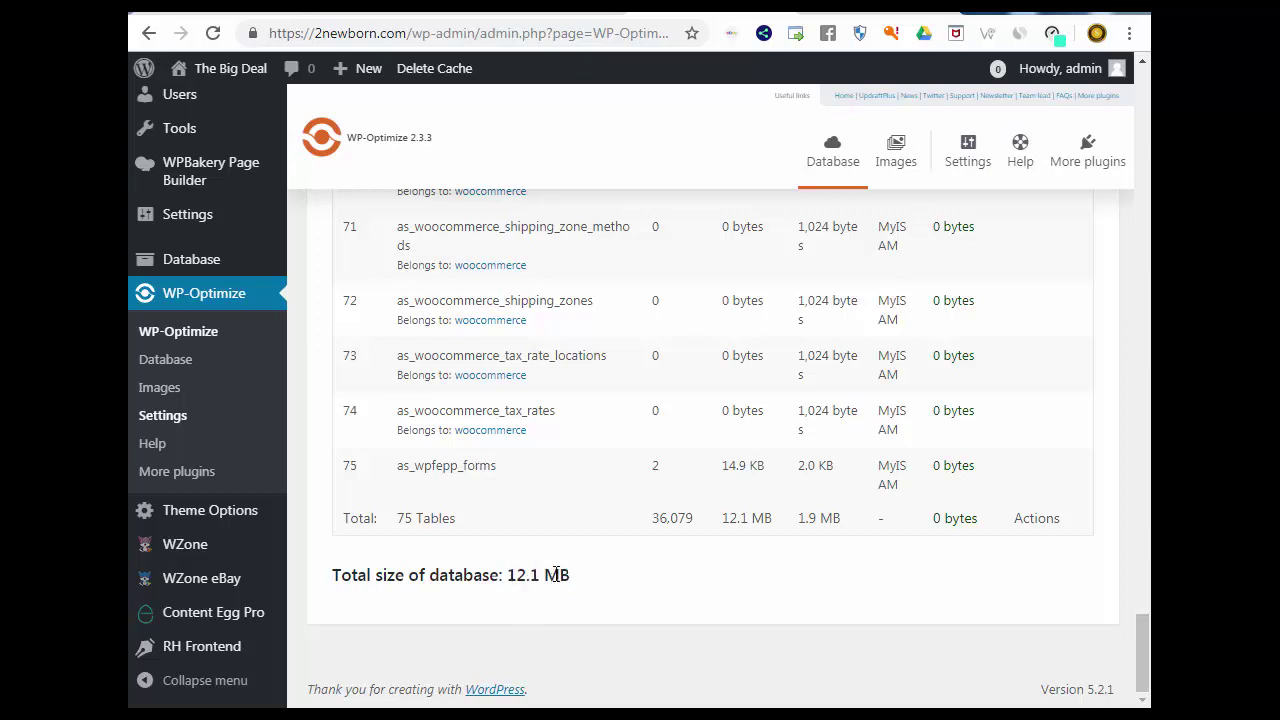
Step: Return to the database optimizations list and review the results of the cleanup entries once more
drag(1140, 660, 1146, 180)
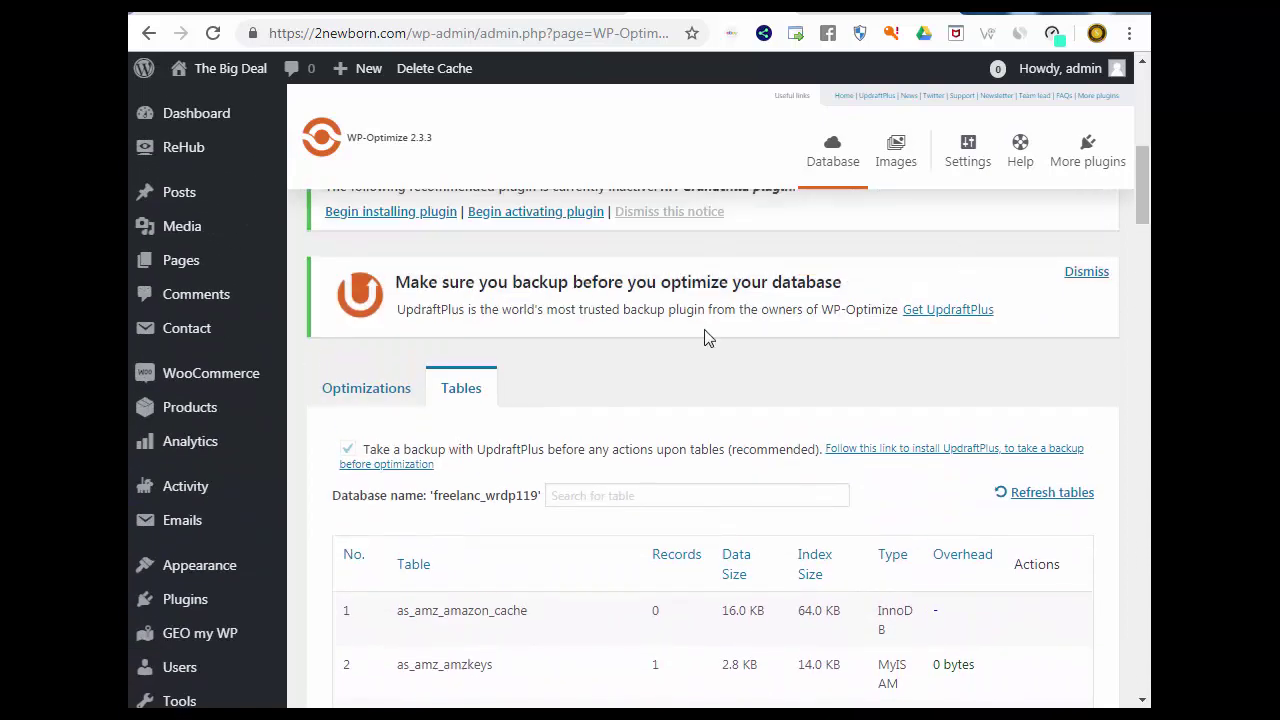
click(400, 393)
scroll(571, 389, down, 3)
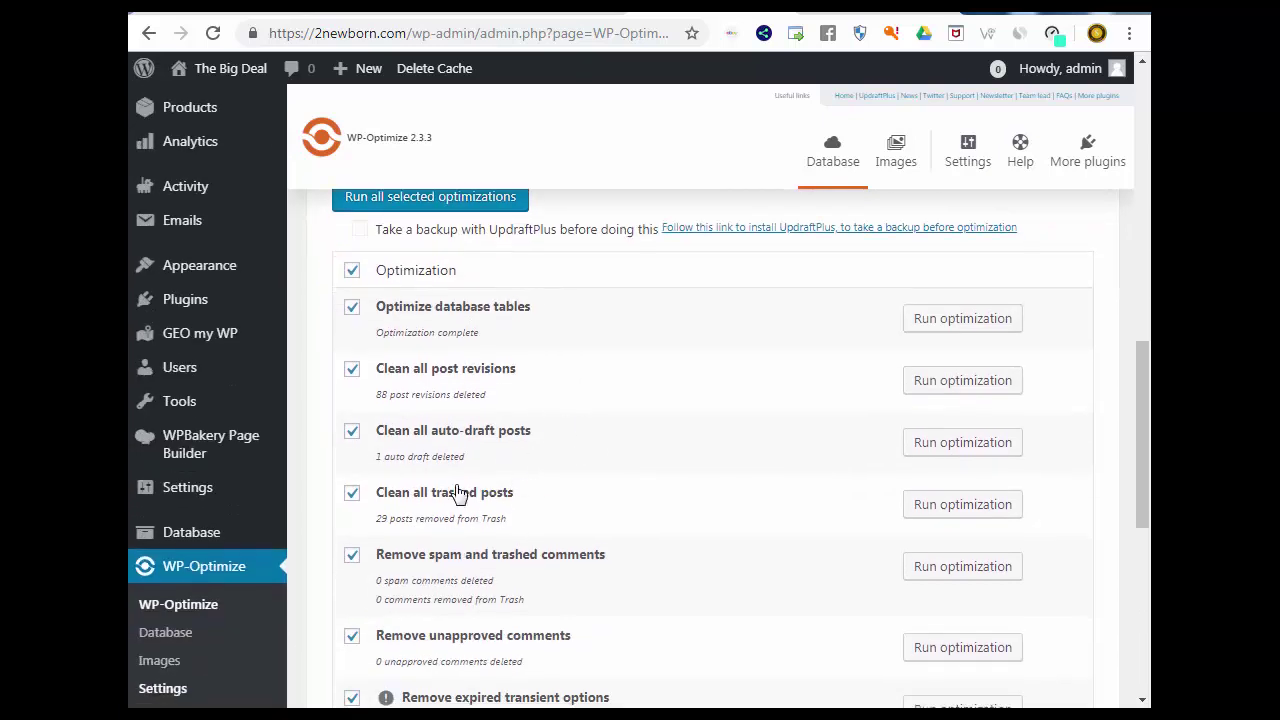
scroll(450, 476, down, 2)
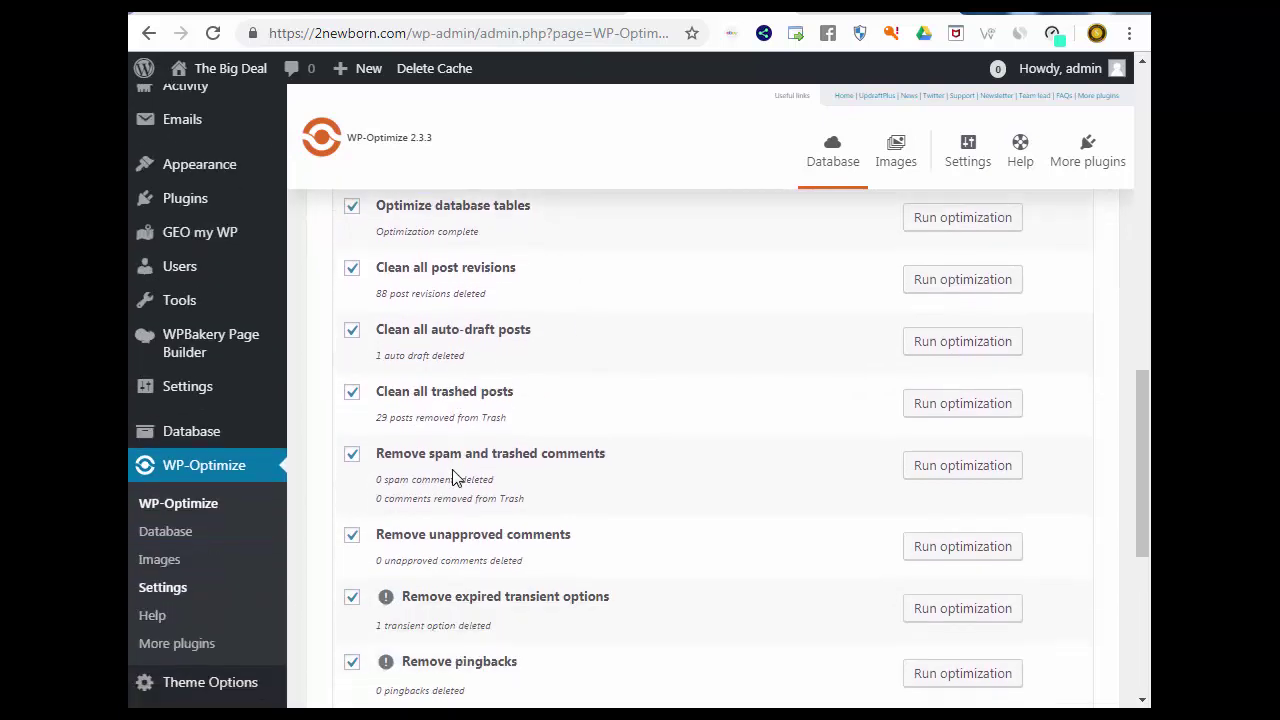
scroll(451, 486, up, 2)
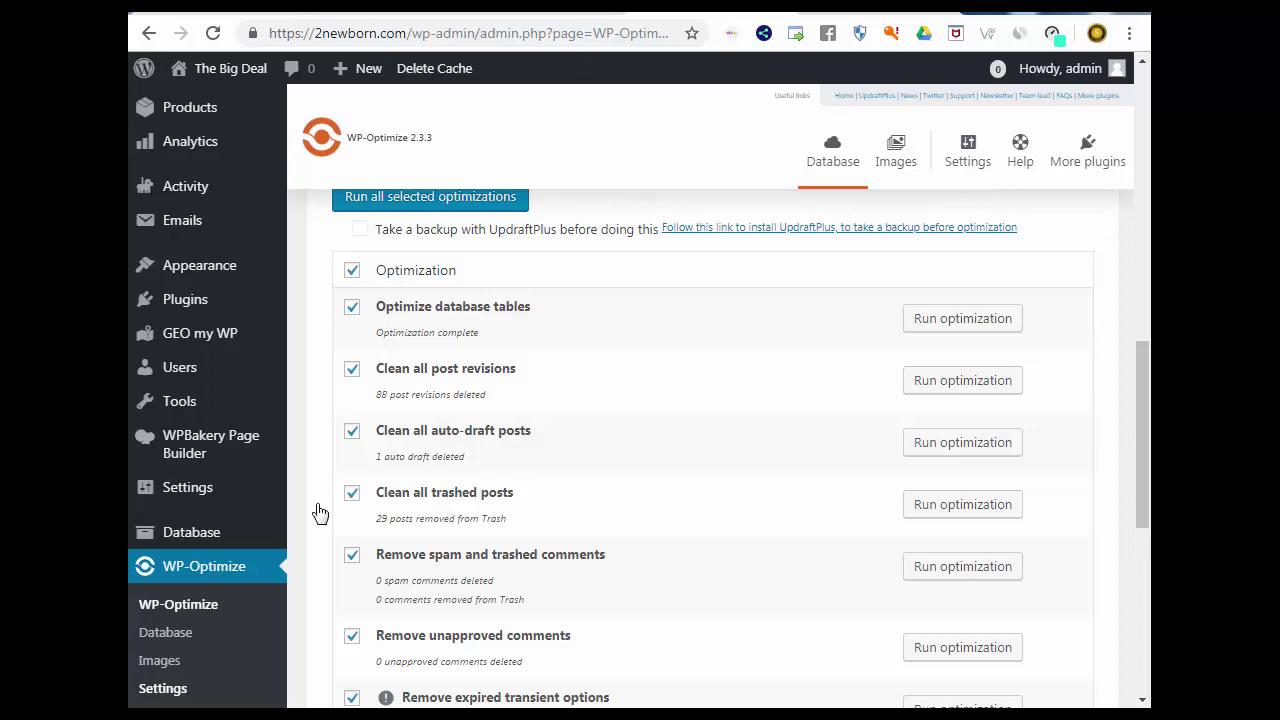
mouse_move(190, 535)
Step: Open WP-Optimize's image compression page and check the compression options and the uncompressed images list
click(904, 158)
scroll(589, 455, down, 5)
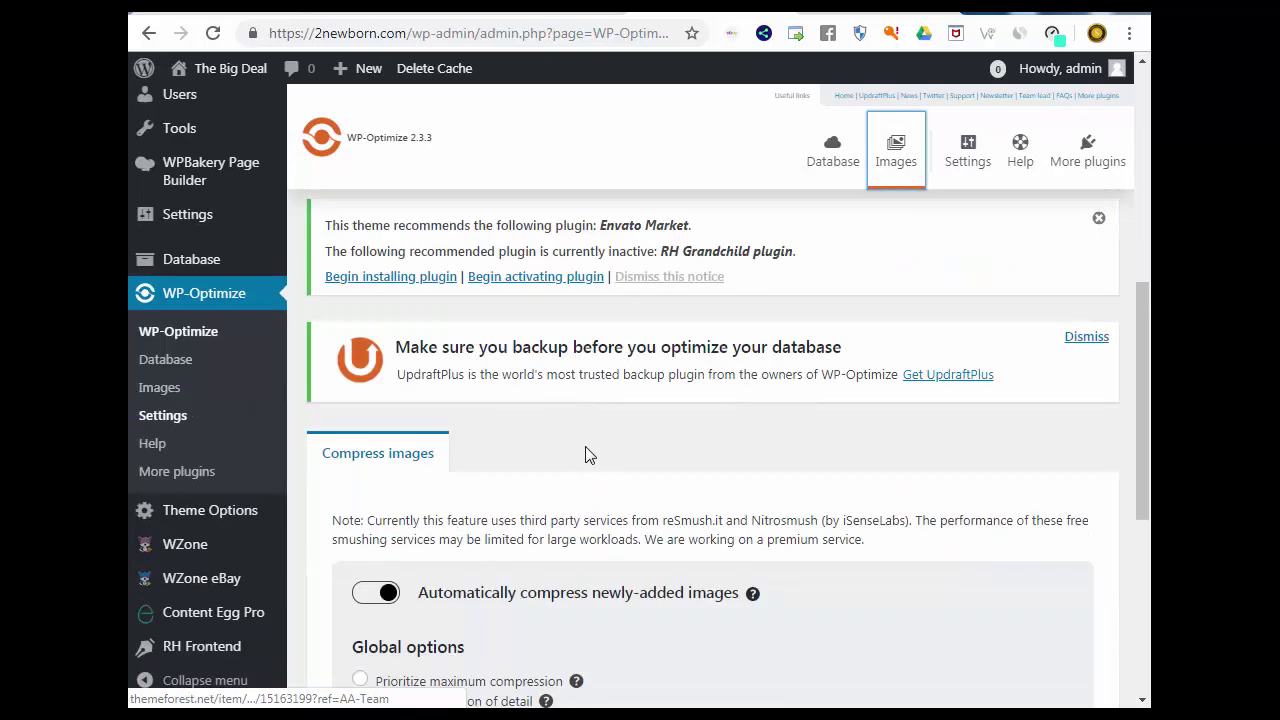
scroll(589, 455, down, 5)
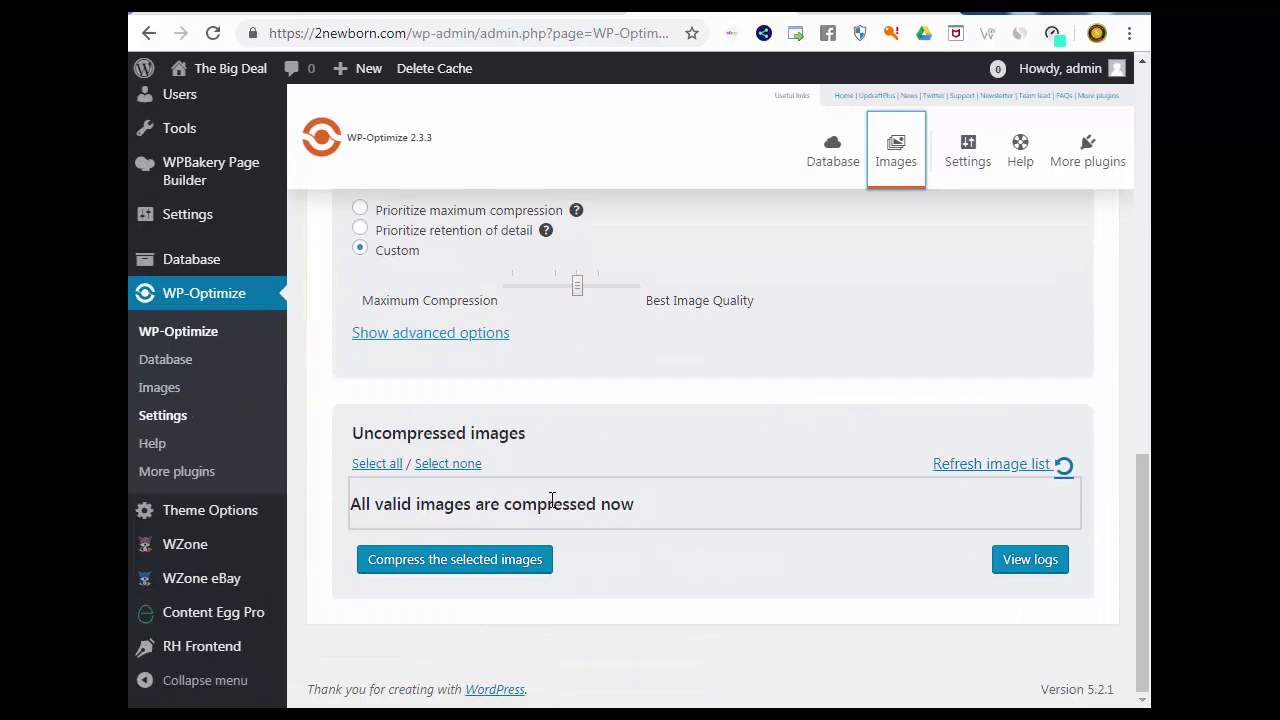
Step: Go back from image compression to WP-Optimize's database page and check the outcome shown under each optimization
scroll(552, 500, up, 10)
click(828, 178)
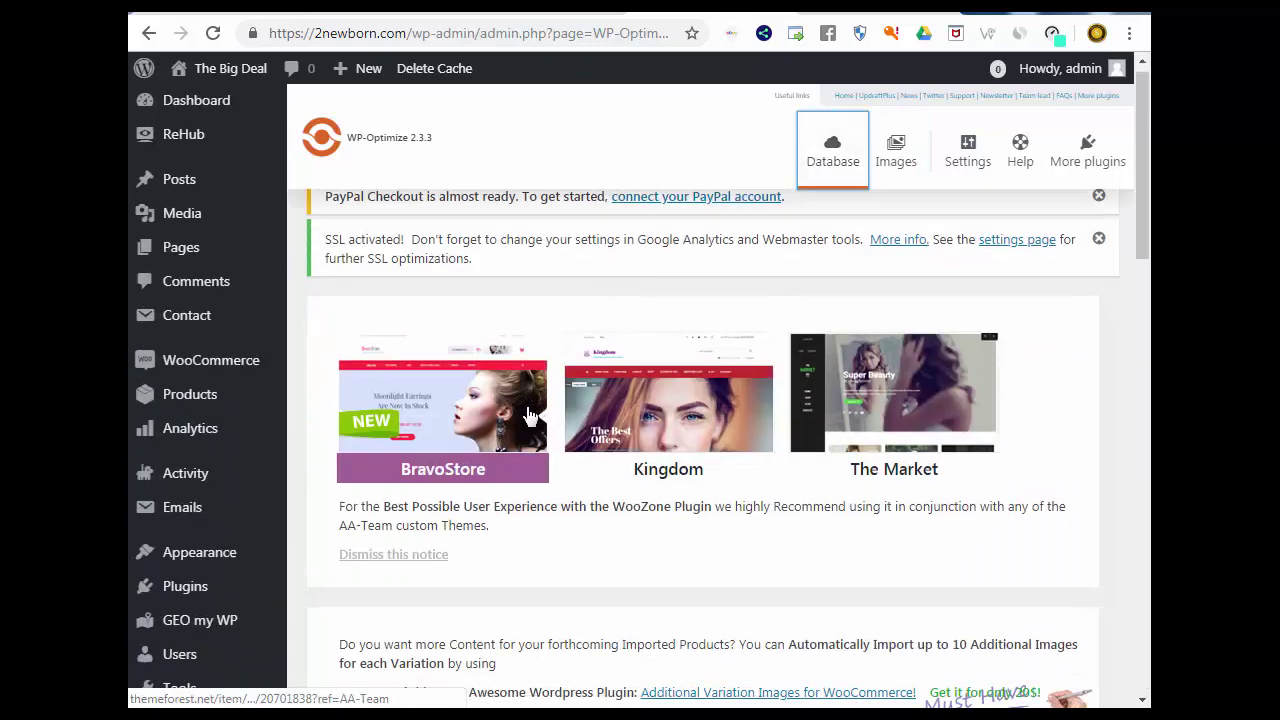
scroll(530, 415, down, 7)
scroll(436, 508, down, 3)
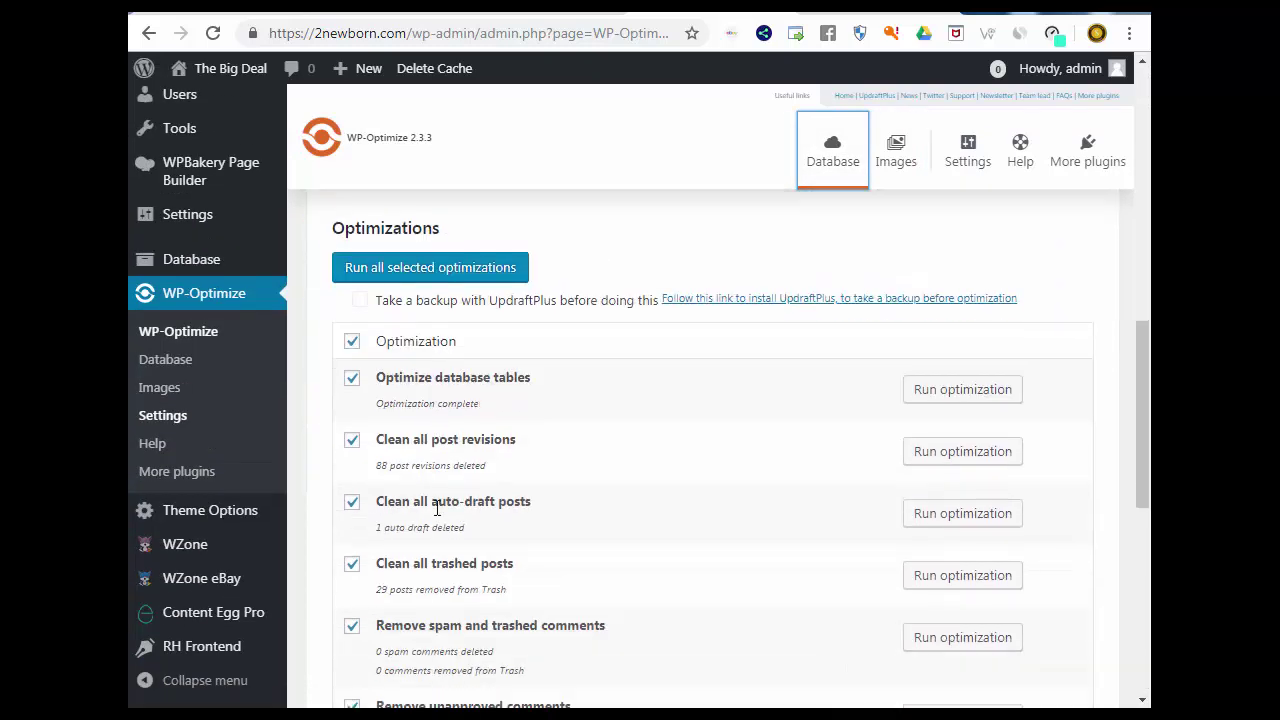
scroll(436, 508, down, 1)
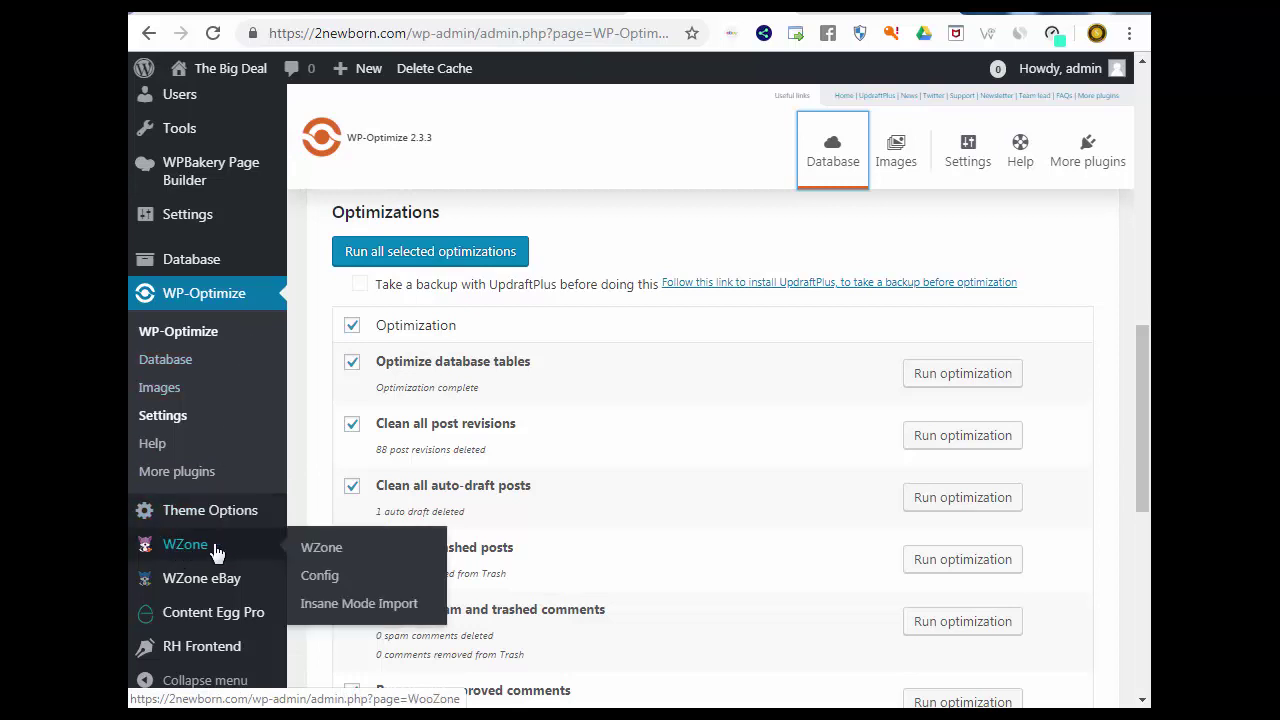
Step: Open the store's front-end home page and delete the site cache
mouse_move(205, 615)
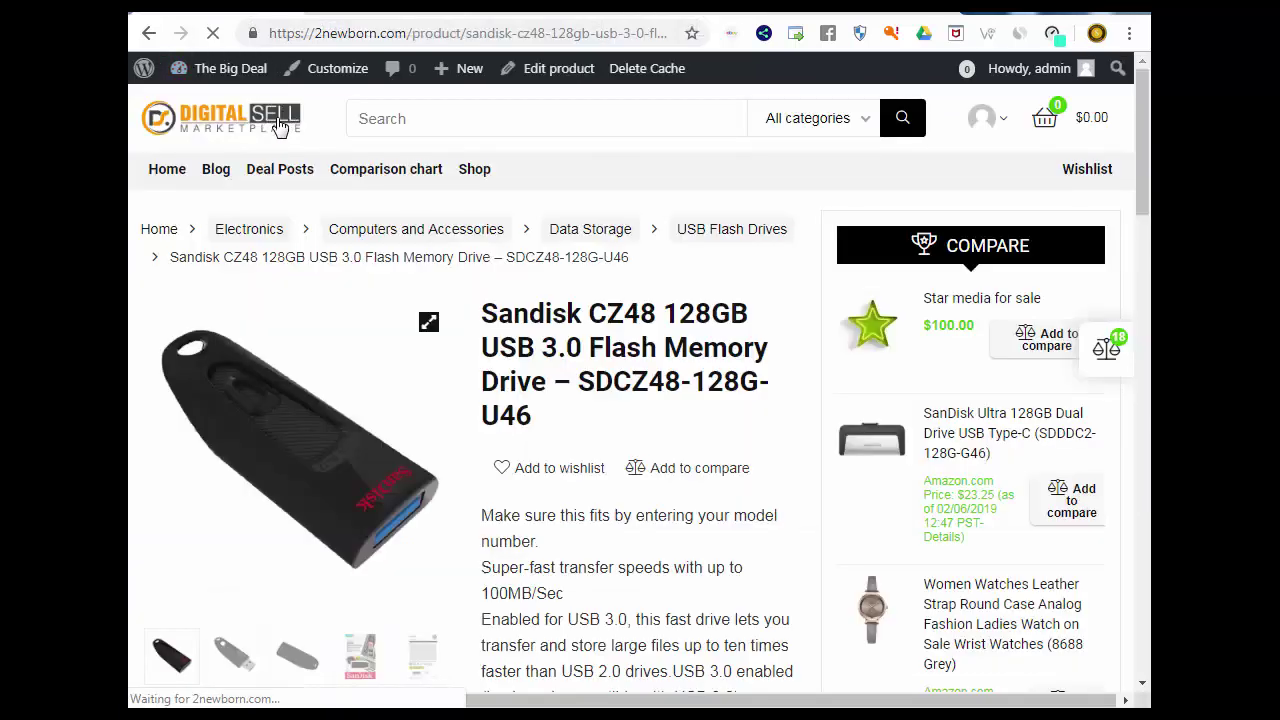
click(280, 125)
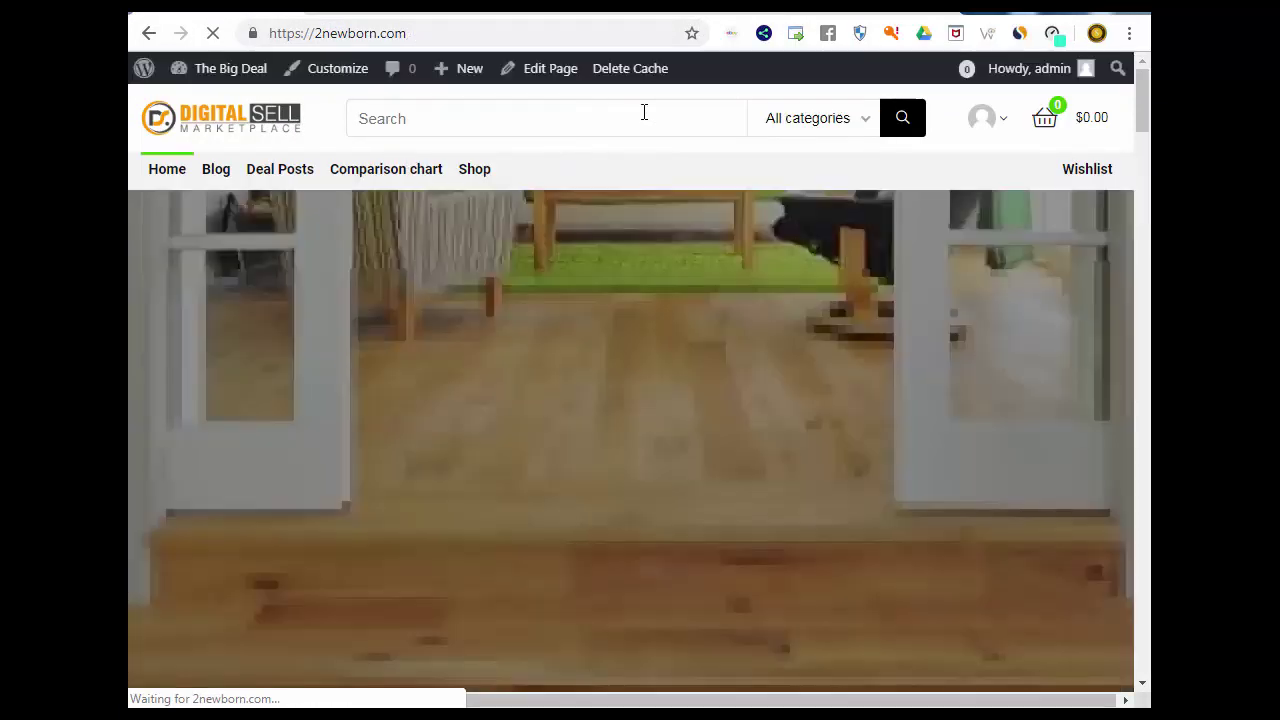
click(633, 76)
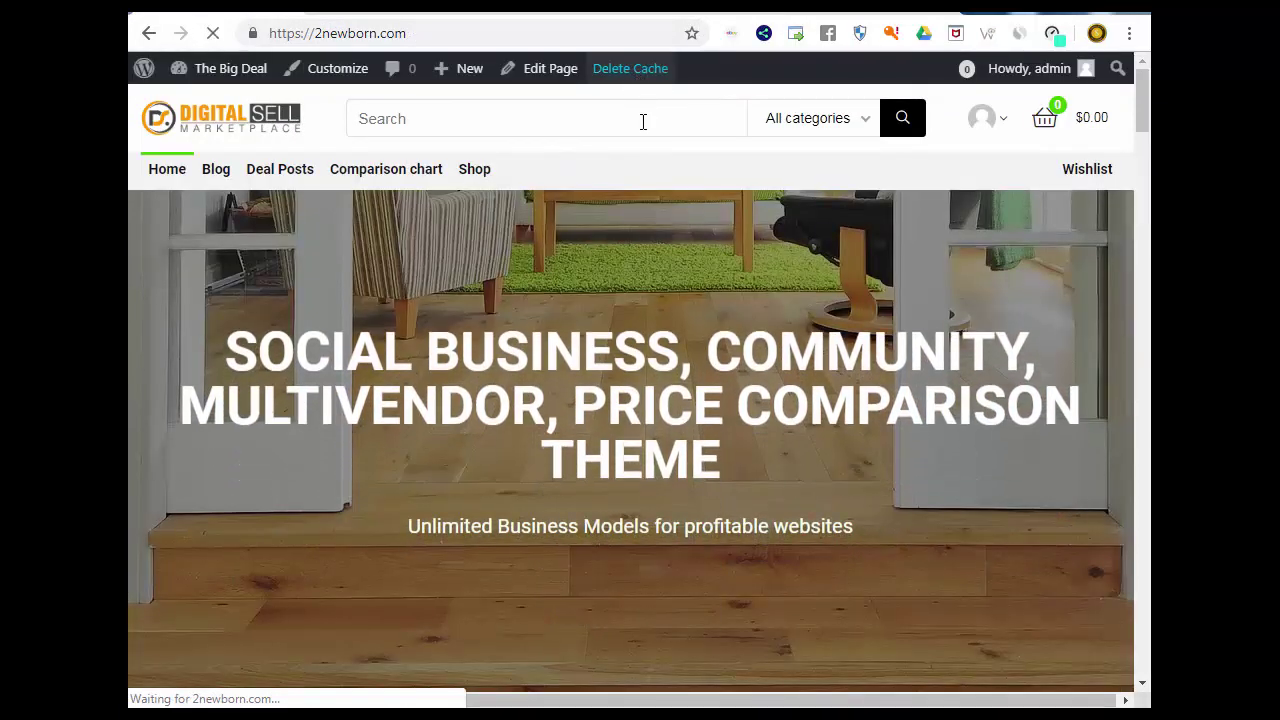